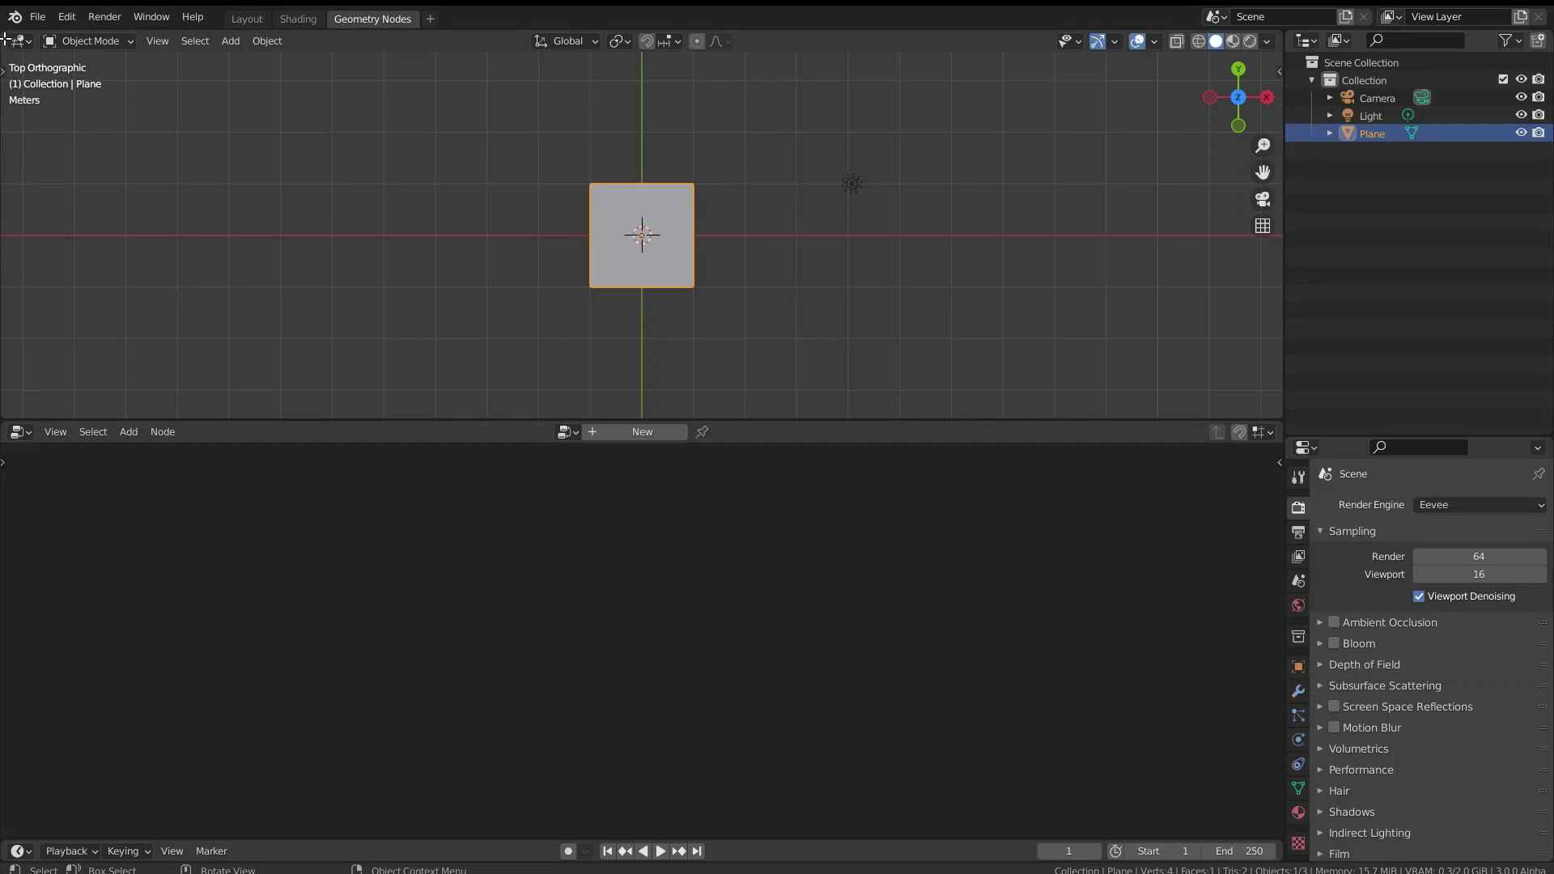
- Split the 3D viewport vertically and change the new left-hand area to a Spreadsheet editor
left_click_drag(7, 40, 537, 42)
left_click(29, 41)
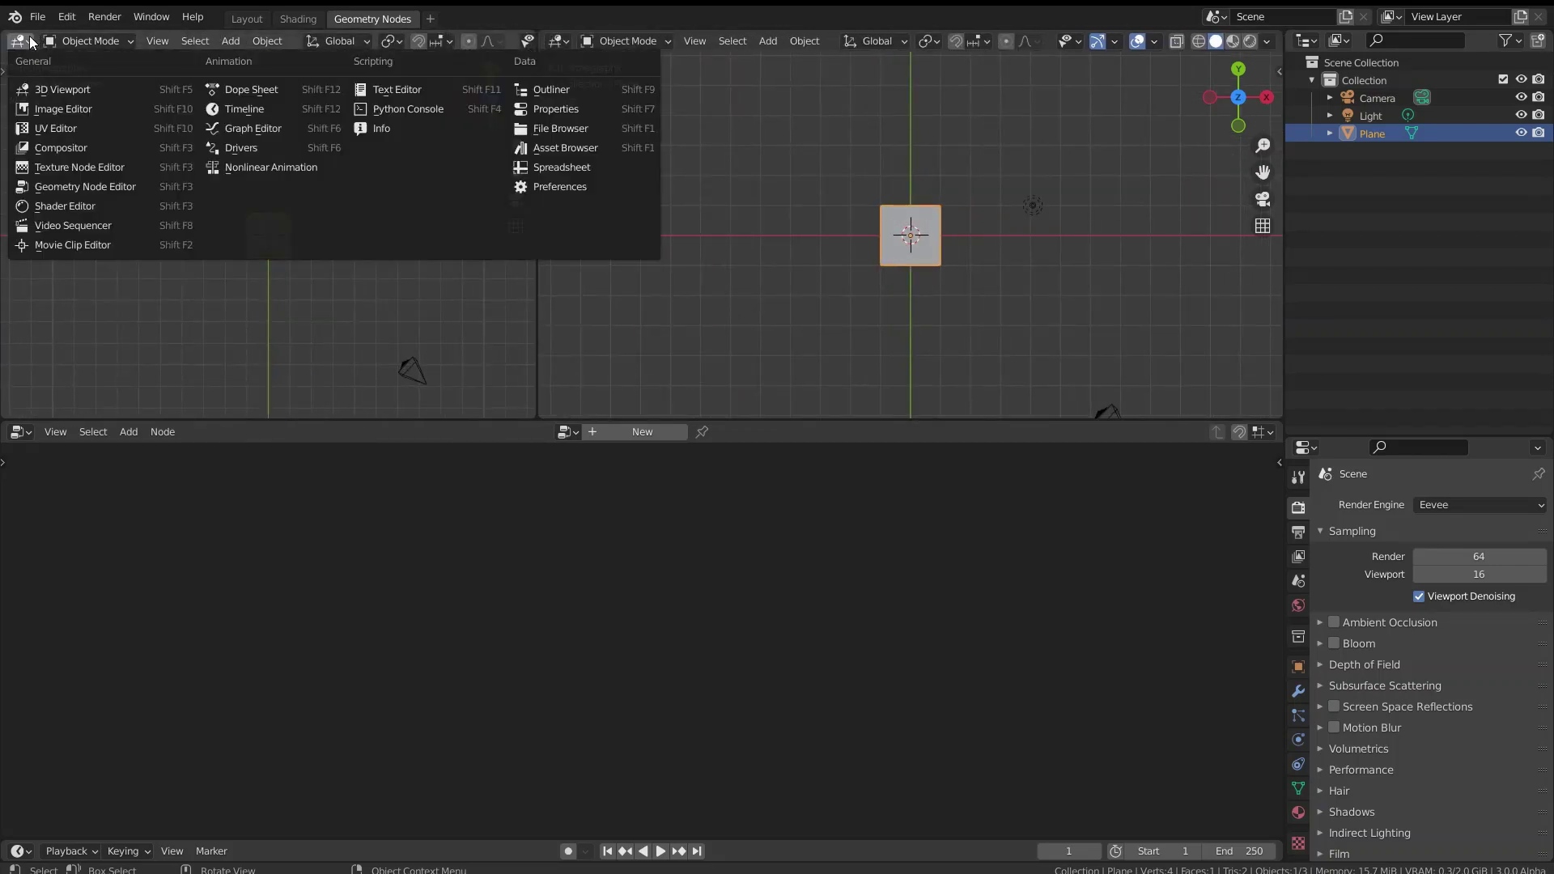
left_click(565, 165)
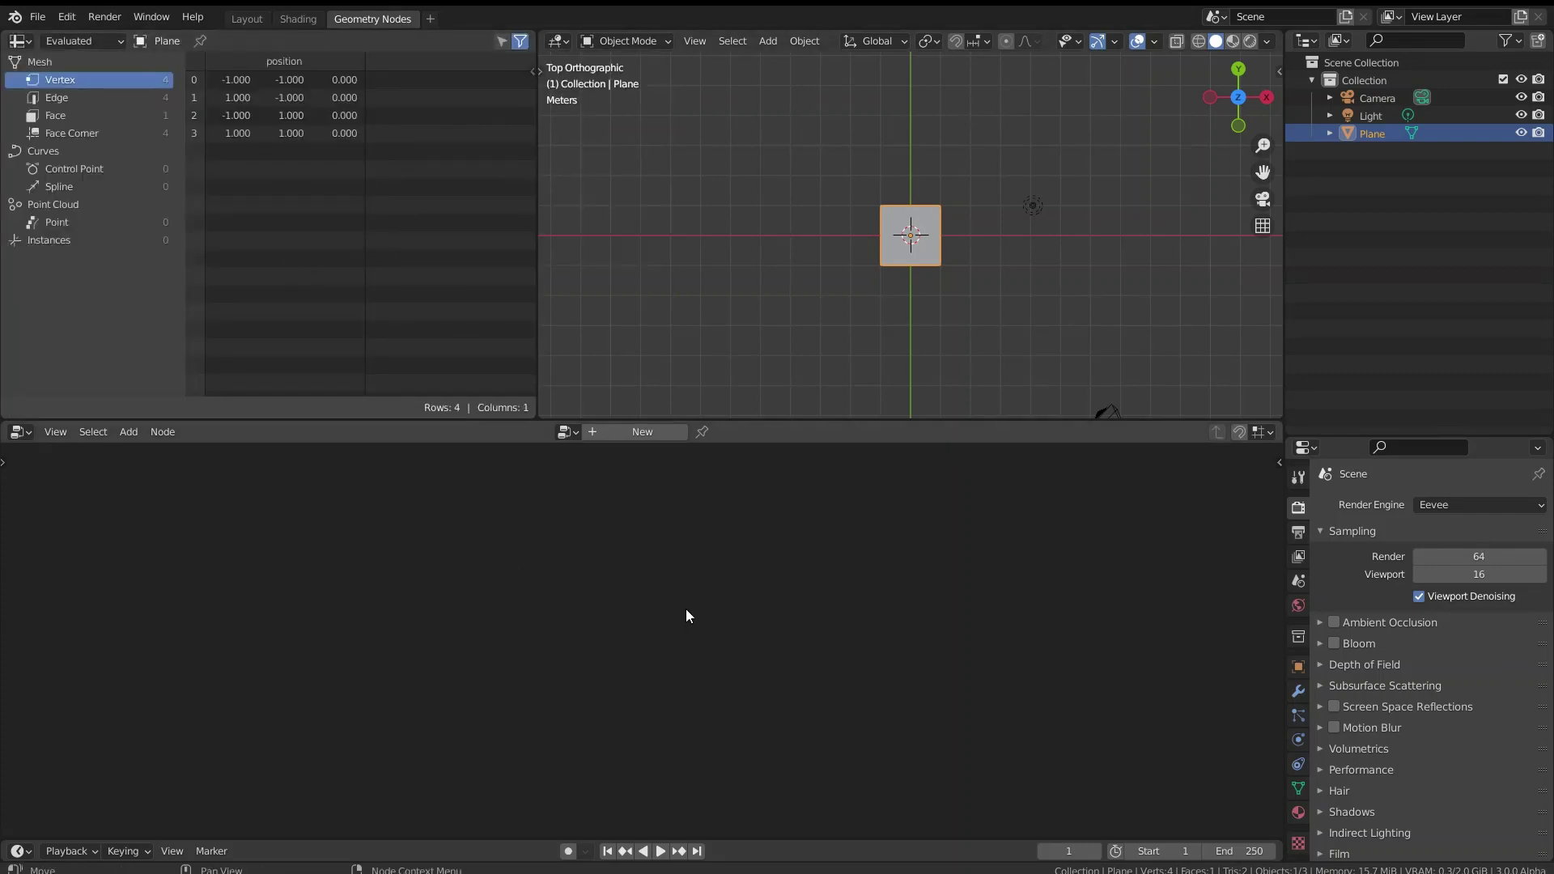
- Create a new geometry node tree for the plane
scroll(1008, 266, "up", 4)
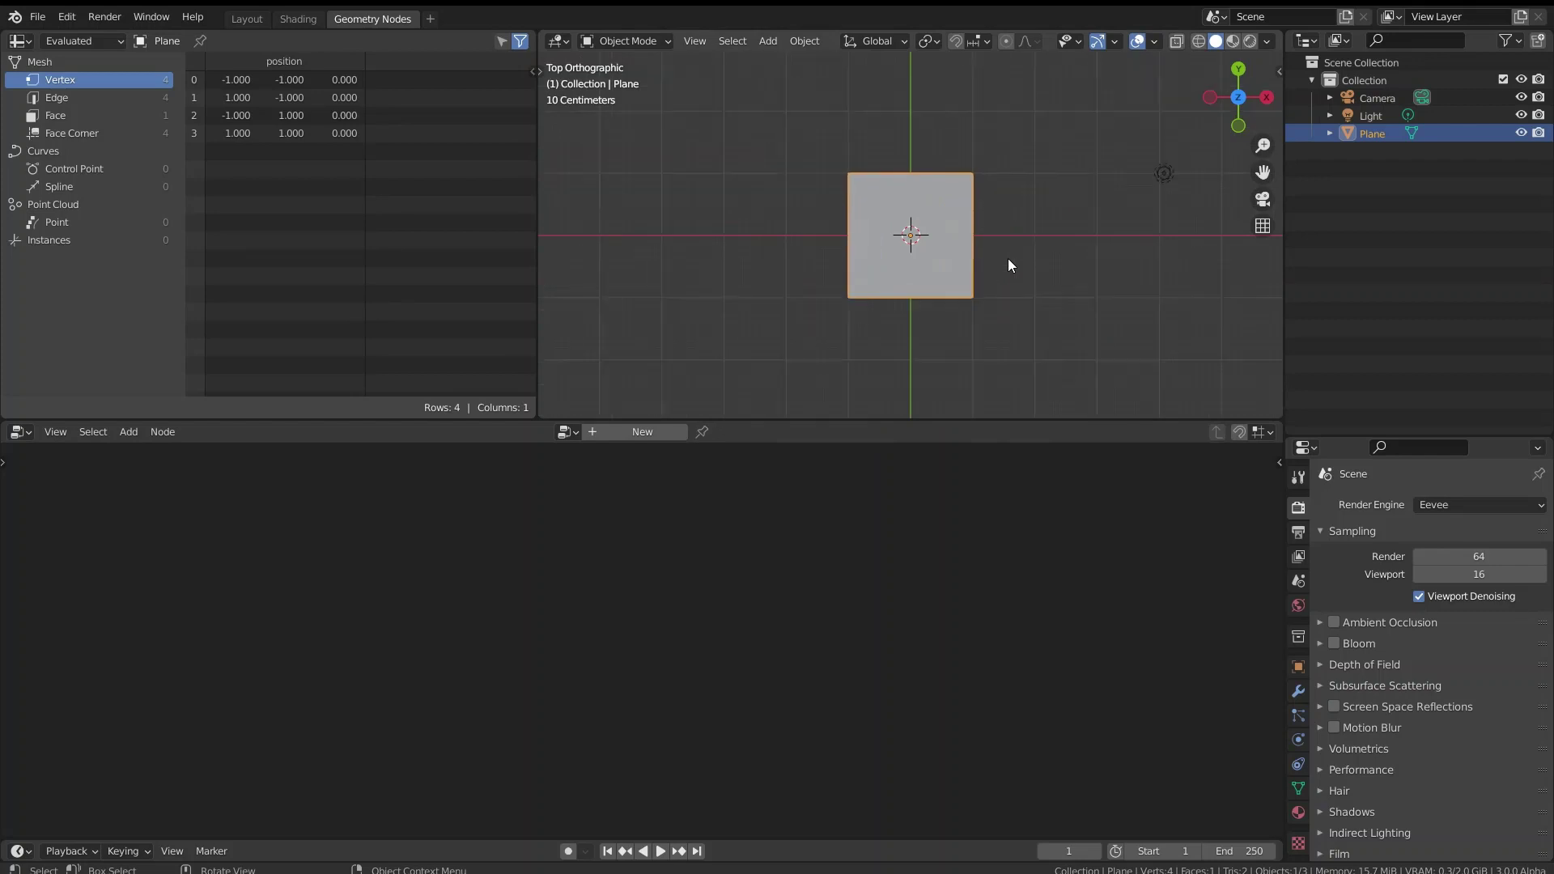
scroll(1007, 259, "down", 2)
middle_click_drag(989, 374, 1063, 211)
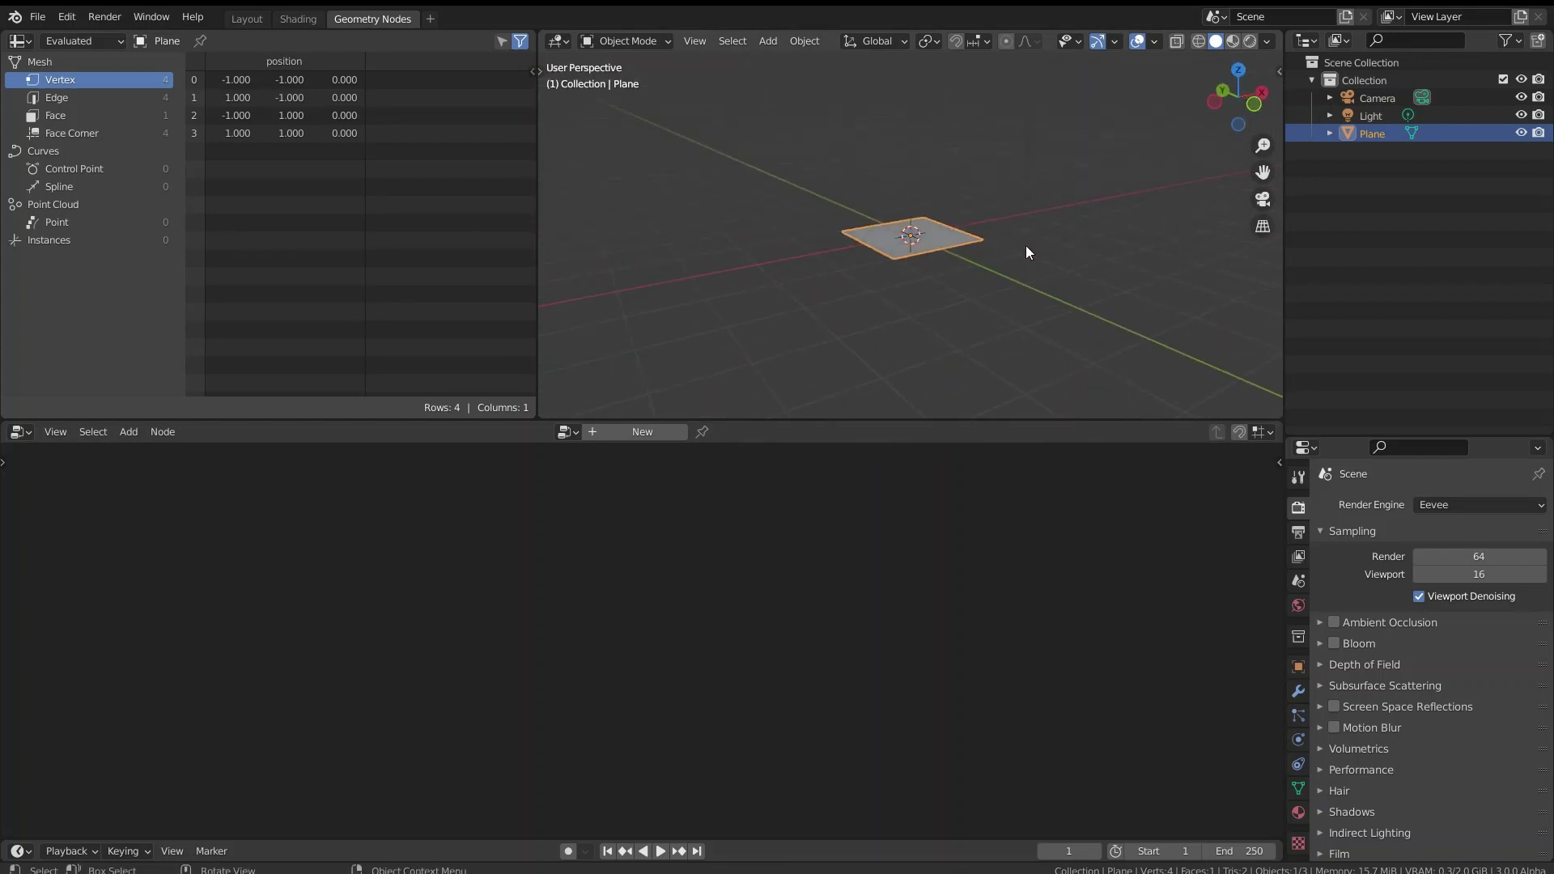
scroll(1026, 246, "up", 5)
scroll(1012, 256, "down", 4)
scroll(927, 307, "up", 4)
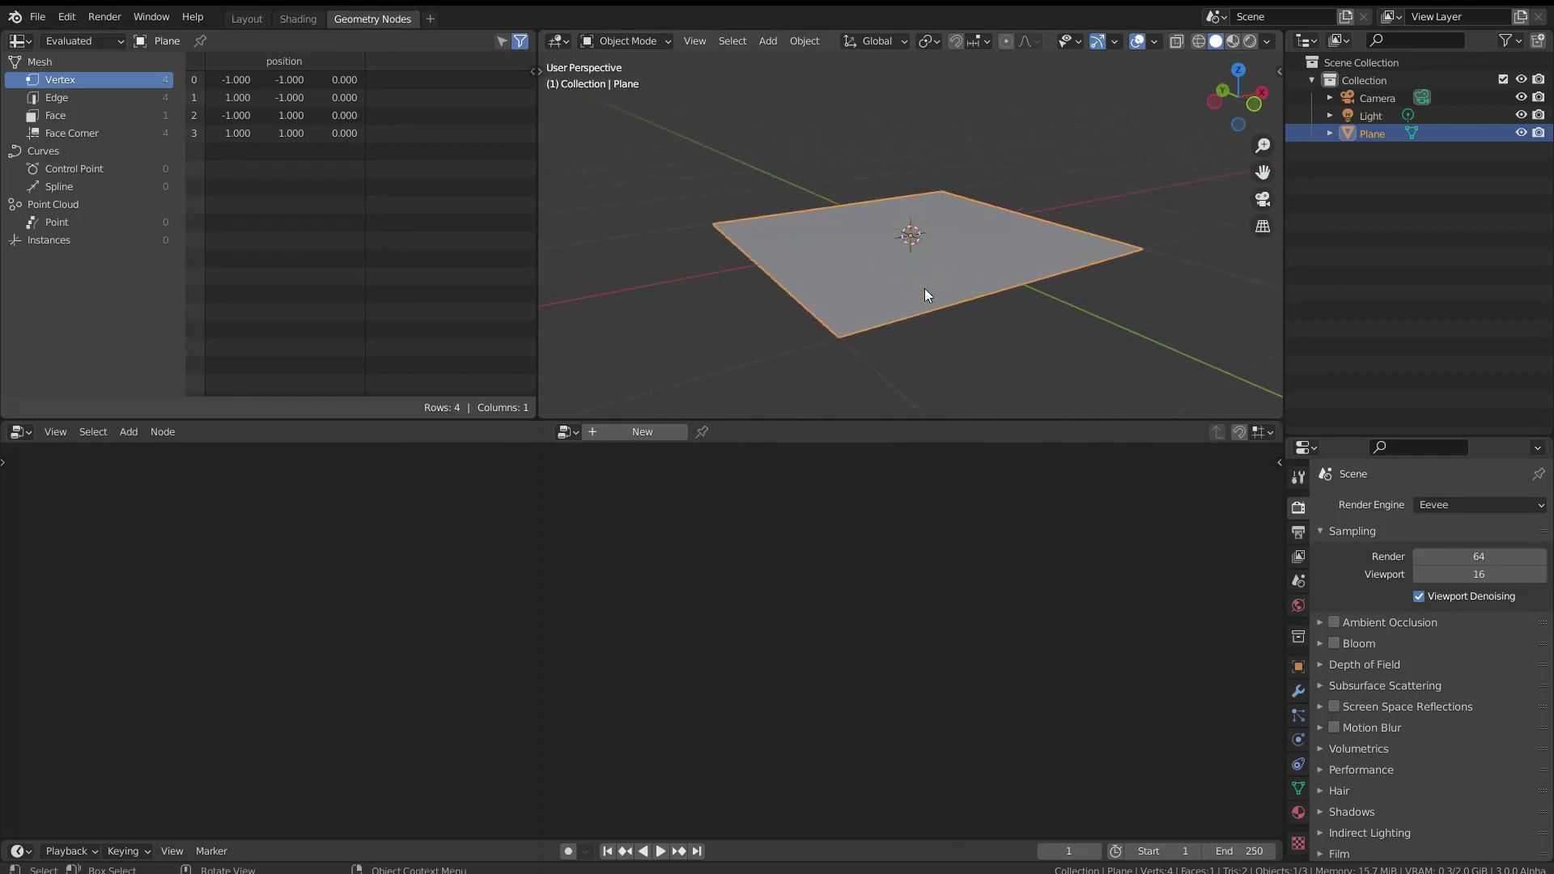
scroll(911, 263, "down", 2)
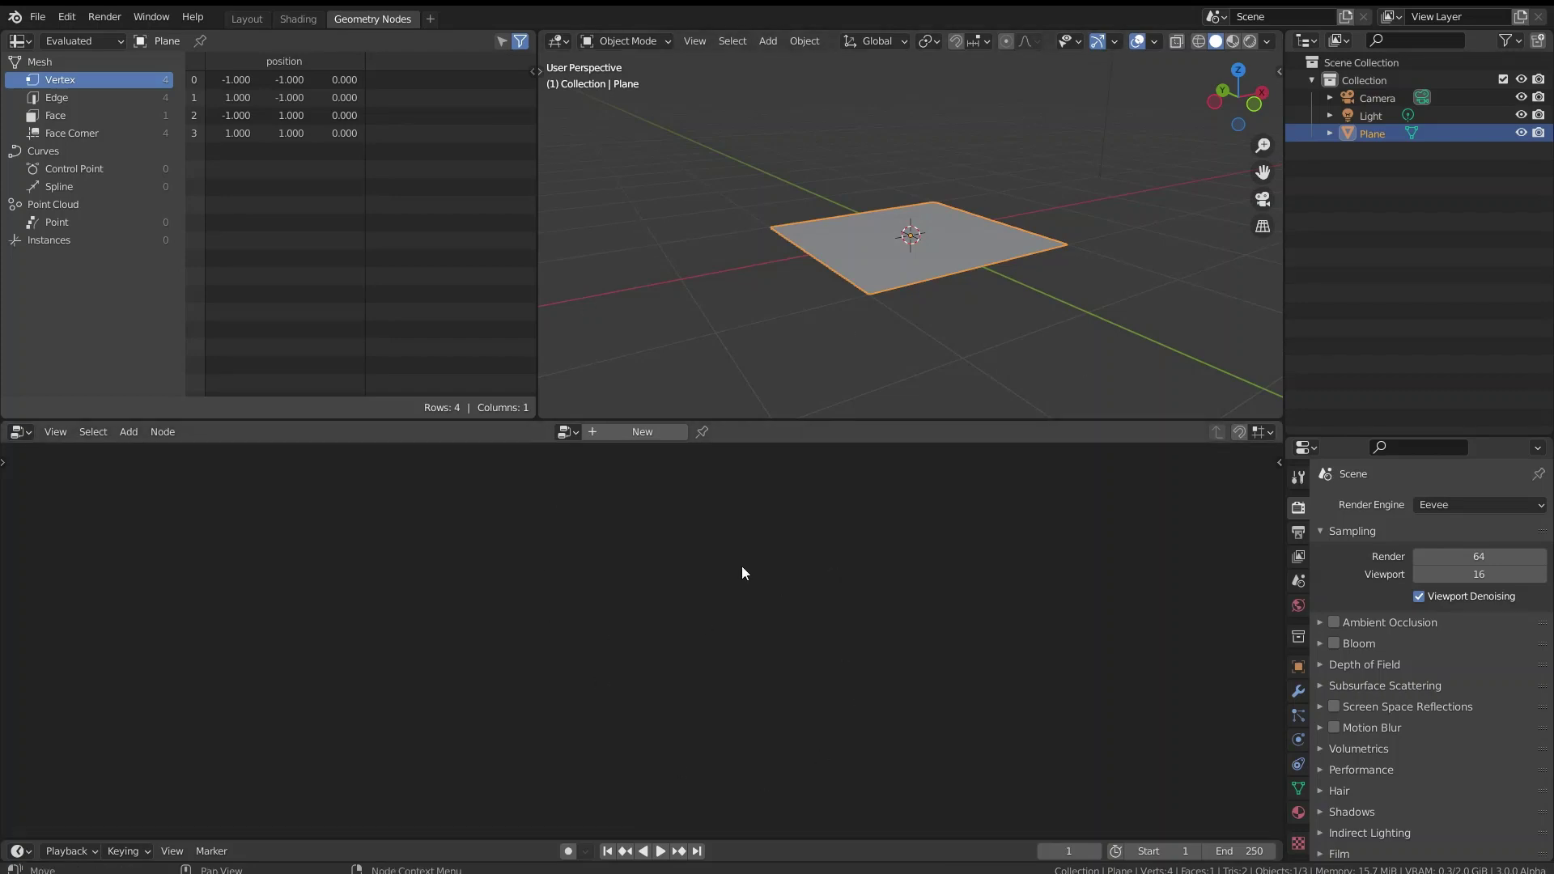
left_click(654, 433)
scroll(629, 642, "up", 3)
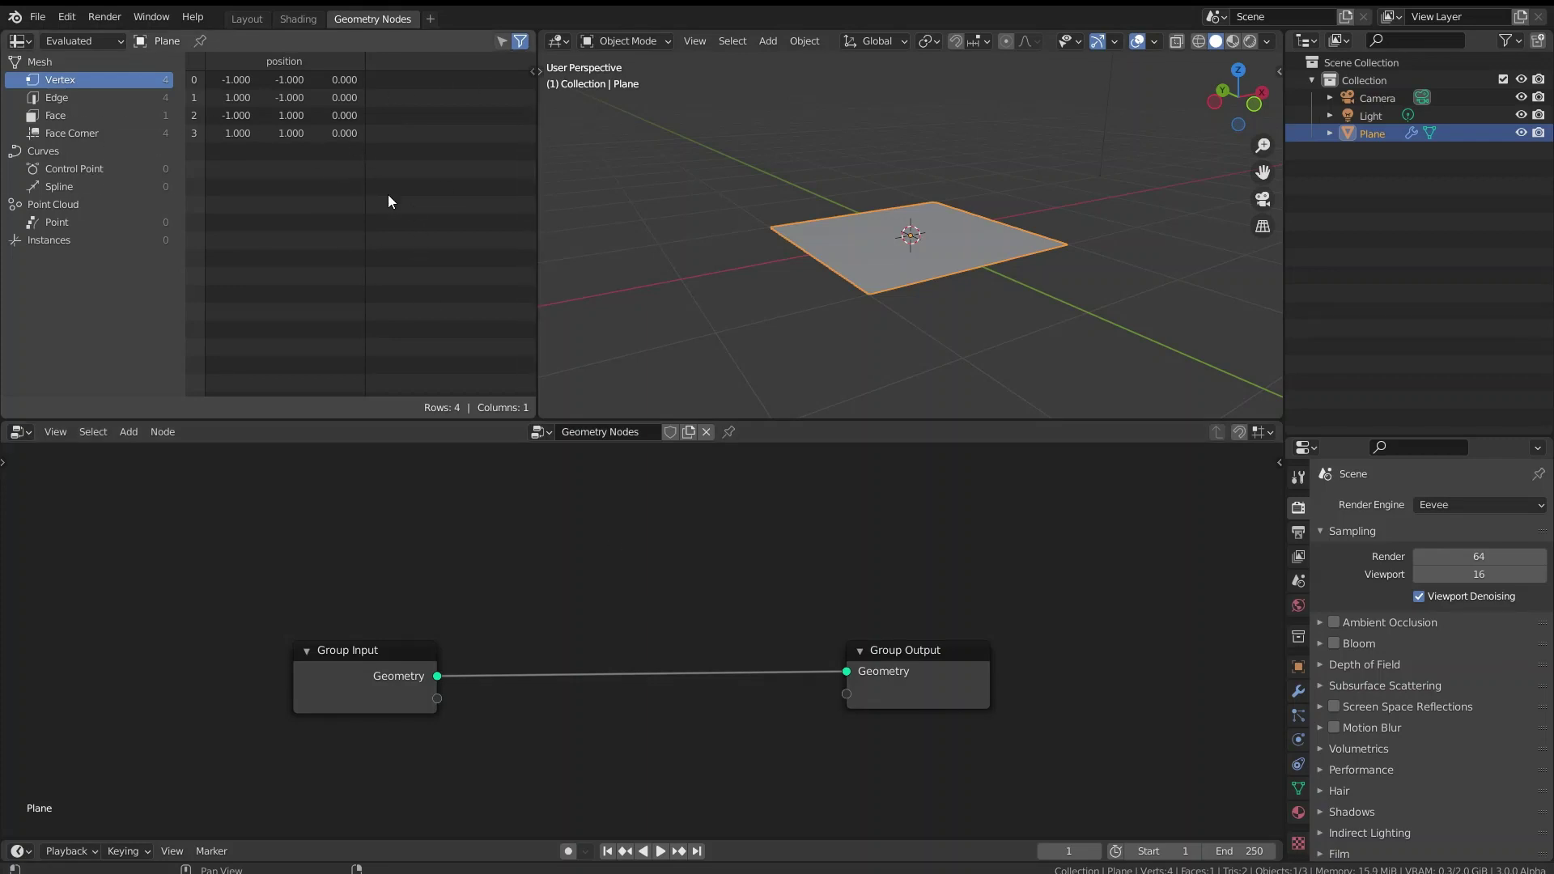
scroll(998, 188, "down", 4)
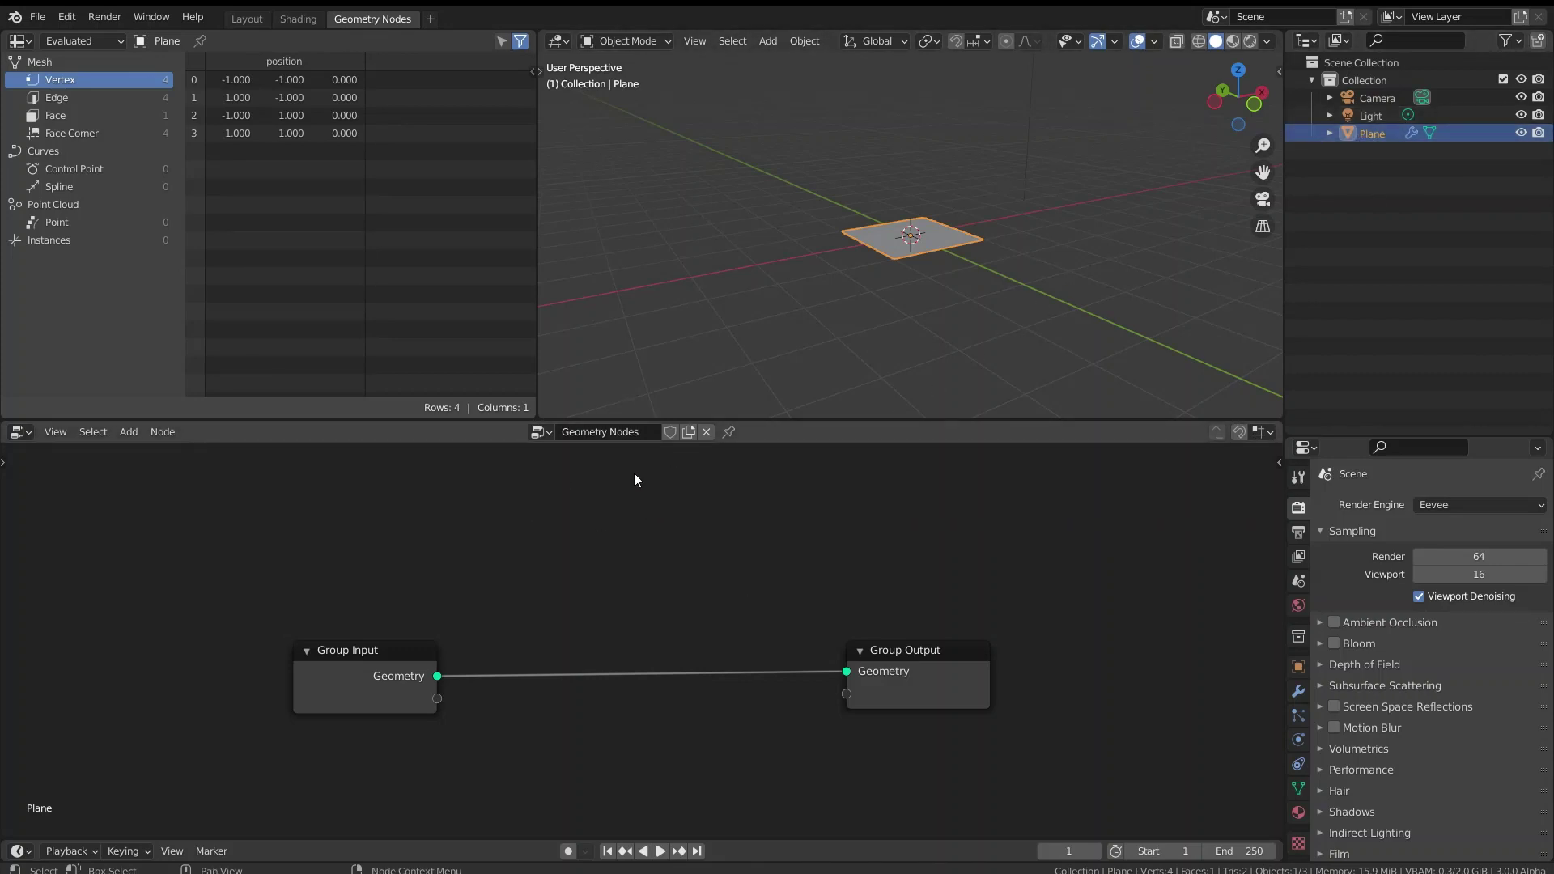
scroll(600, 638, "up", 2)
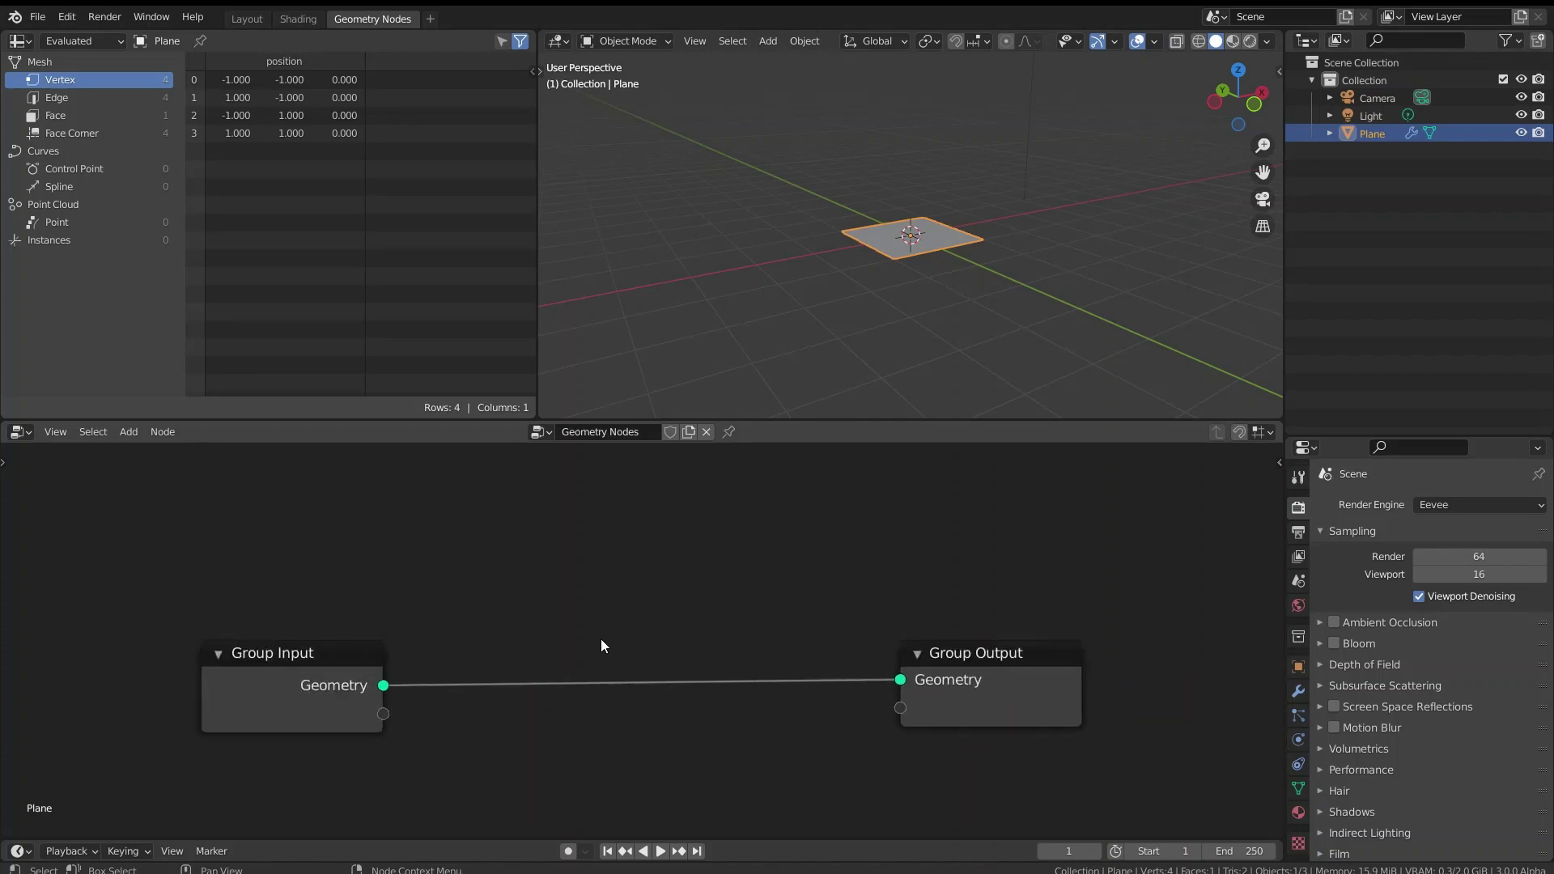
scroll(600, 638, "down", 1)
key("shift+a")
mouse_move(525, 560)
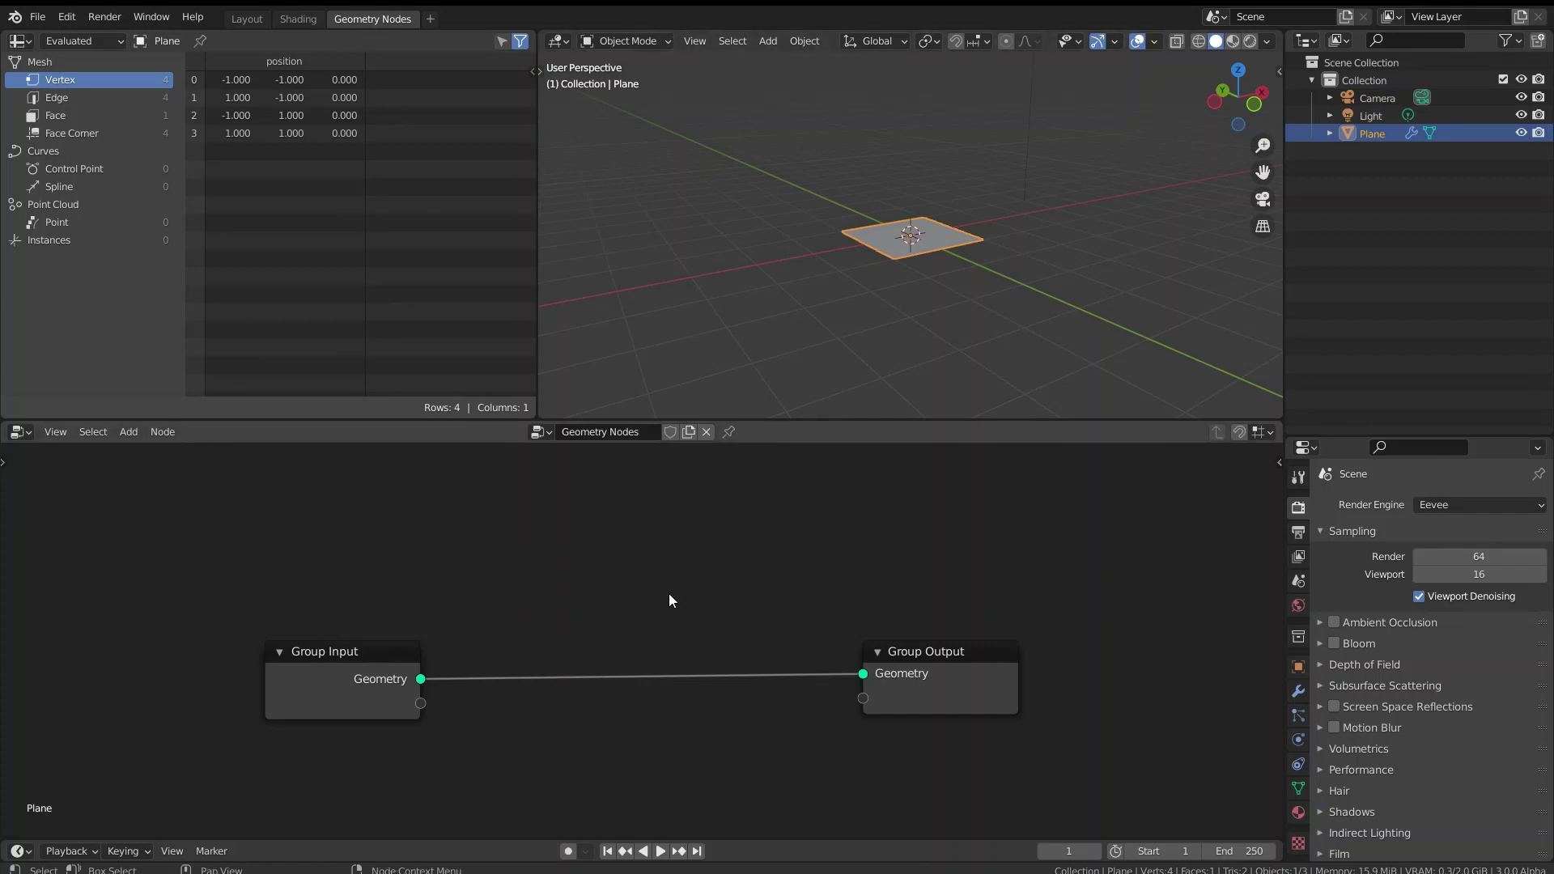
scroll(974, 231, "up", 3)
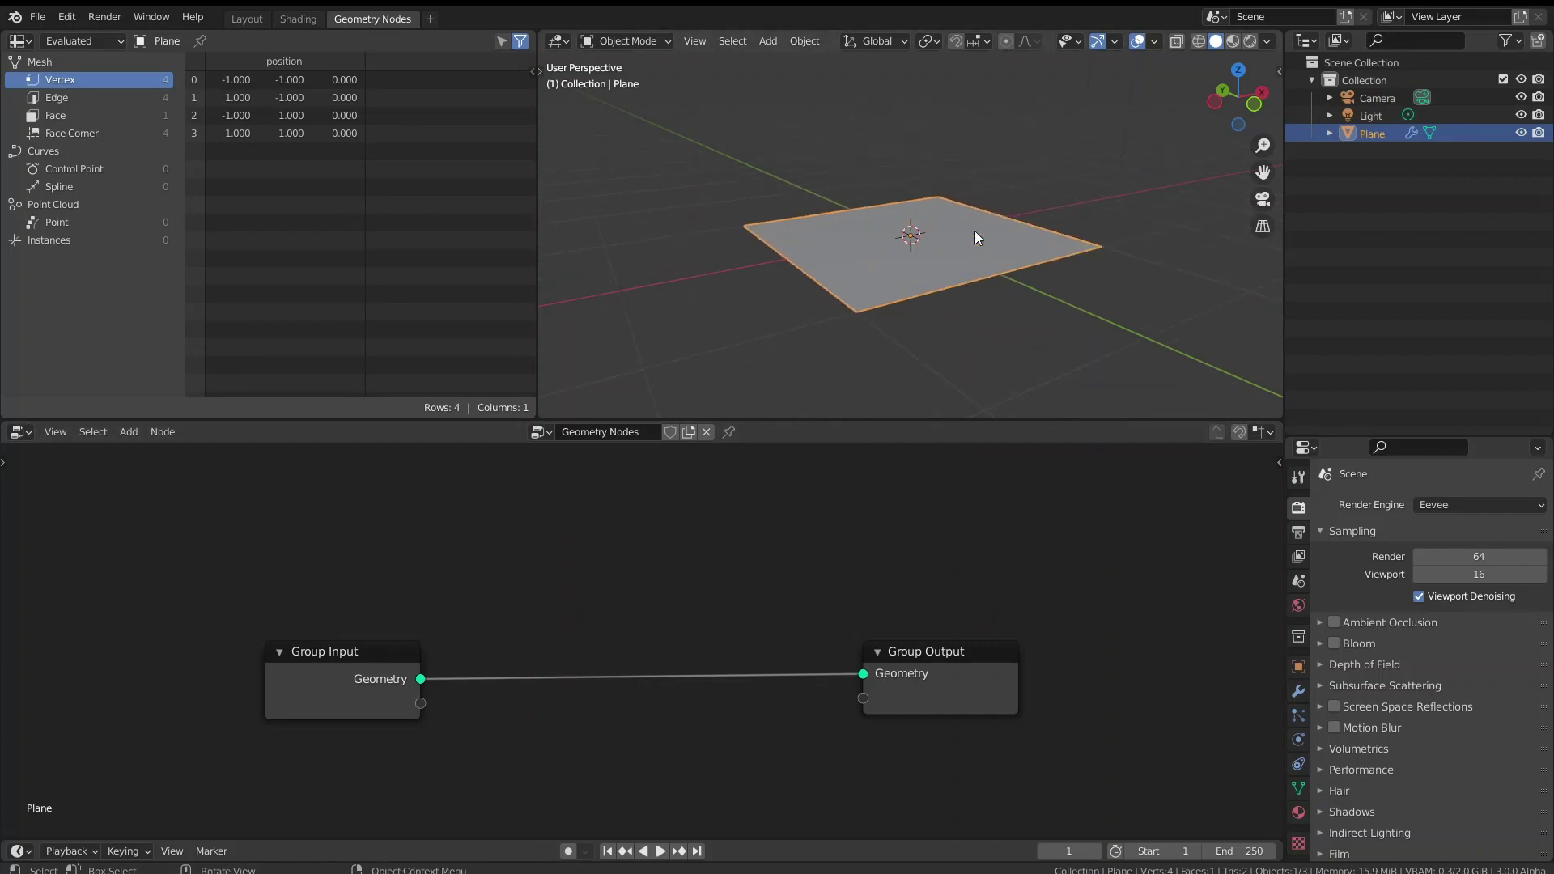
scroll(974, 231, "down", 2)
mouse_move(1048, 302)
middle_mouse_down()
mouse_move(935, 207)
mouse_move(1037, 293)
middle_mouse_up()
scroll(1008, 277, "up", 5)
scroll(1008, 277, "down", 4)
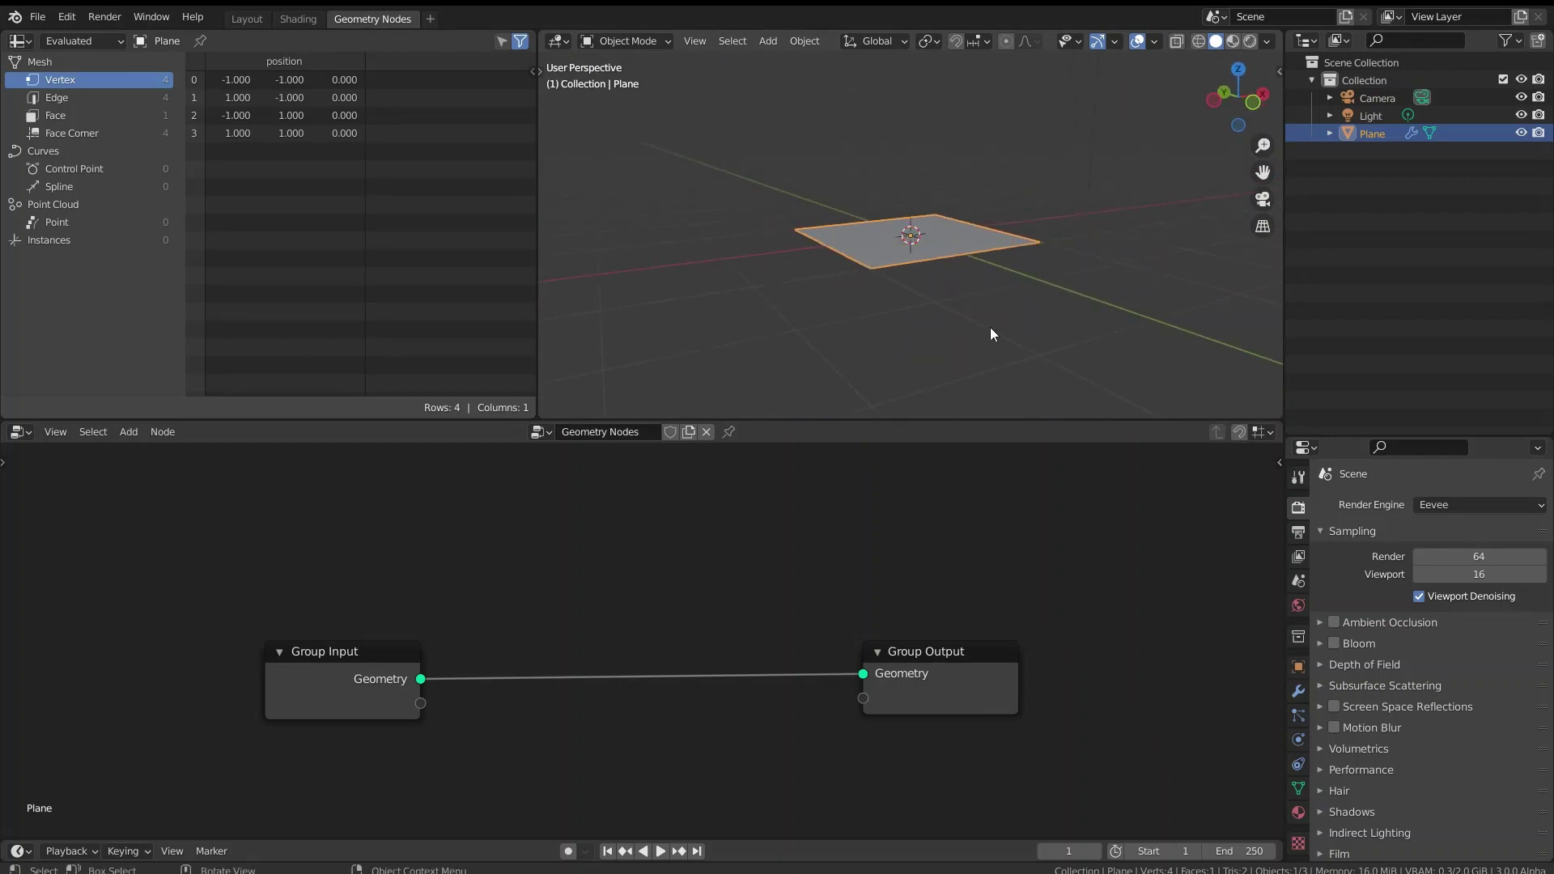
- Spread the Group Input and Group Output nodes far apart and cut the Geometry link between them
left_click_drag(903, 715, 1107, 685)
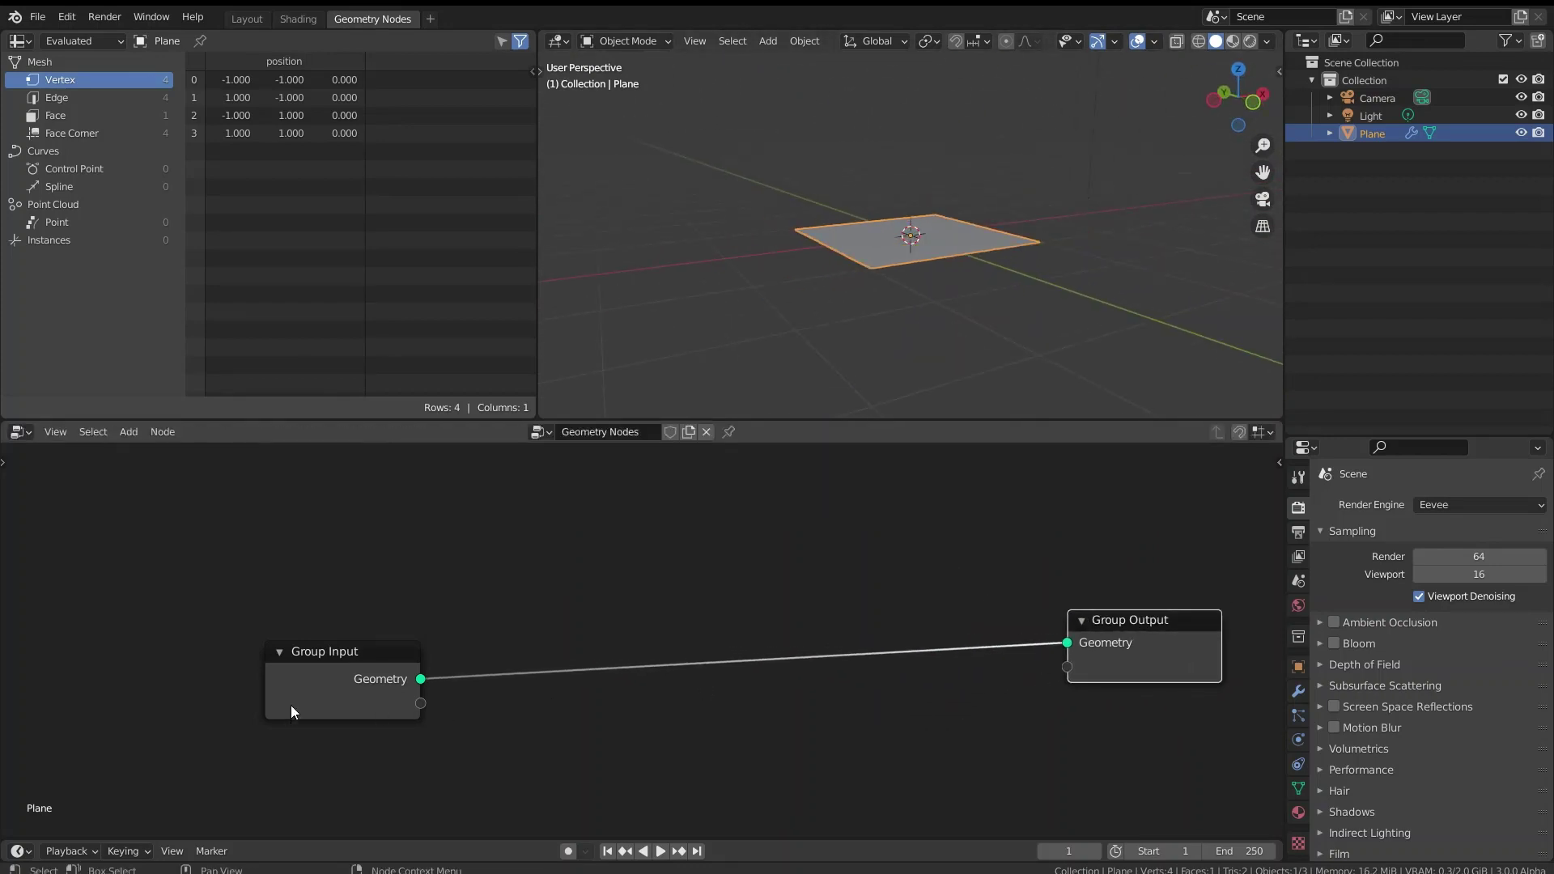
left_click_drag(290, 705, 112, 692)
scroll(659, 571, "down", 1)
scroll(659, 571, "down", 2)
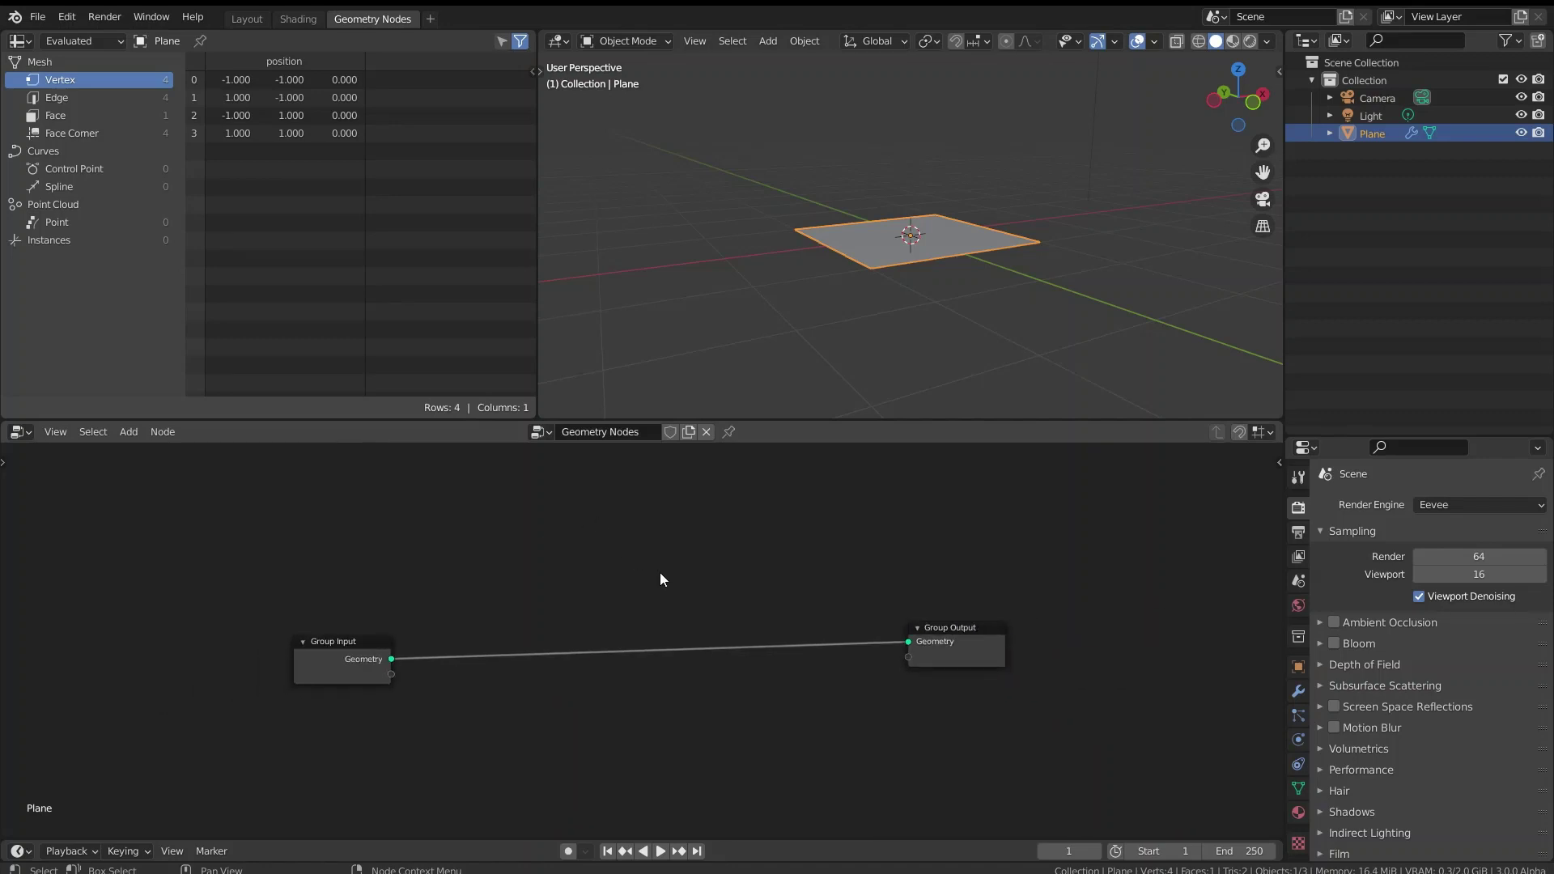
right_click_drag(469, 721, 469, 723, "ctrl")
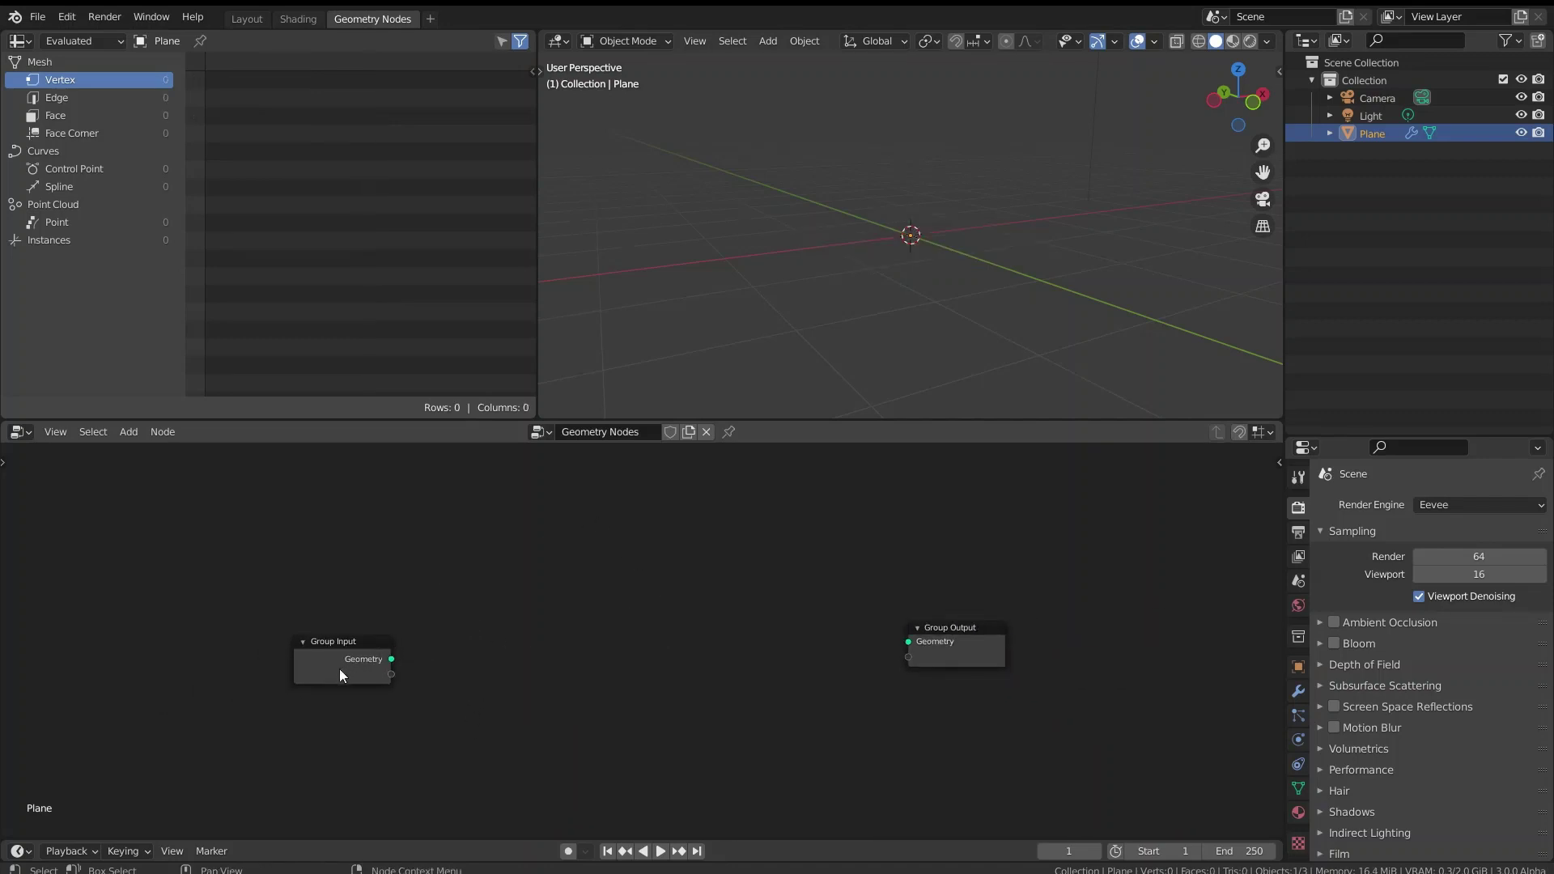
left_click_drag(340, 675, 208, 675)
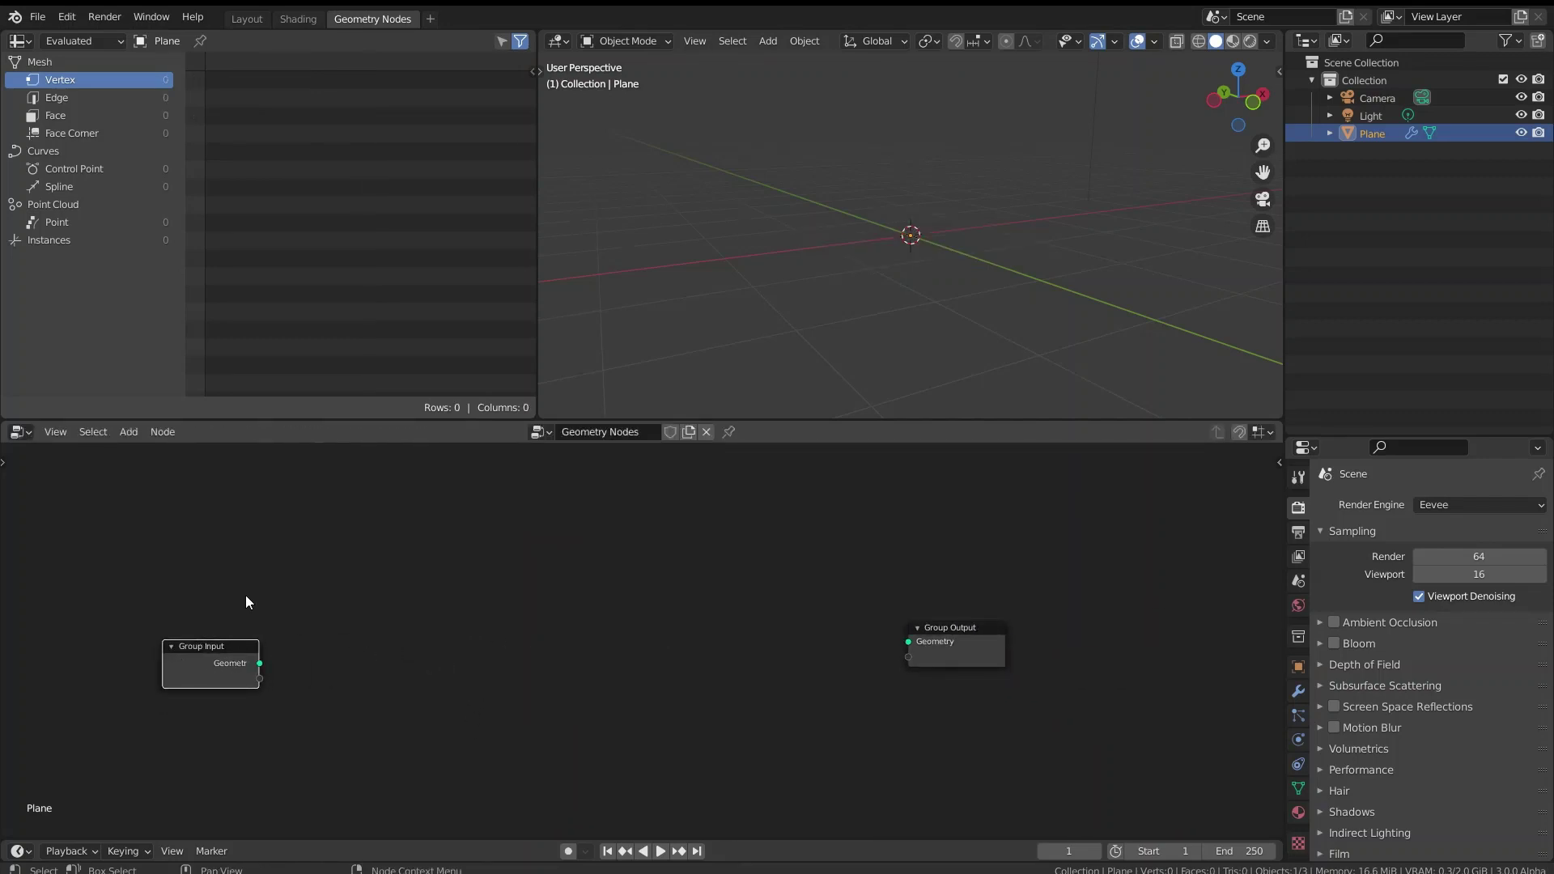
left_click(540, 576)
- Browse the Mesh Primitives nodes and search the available nodes for "extr"
key("shift+a")
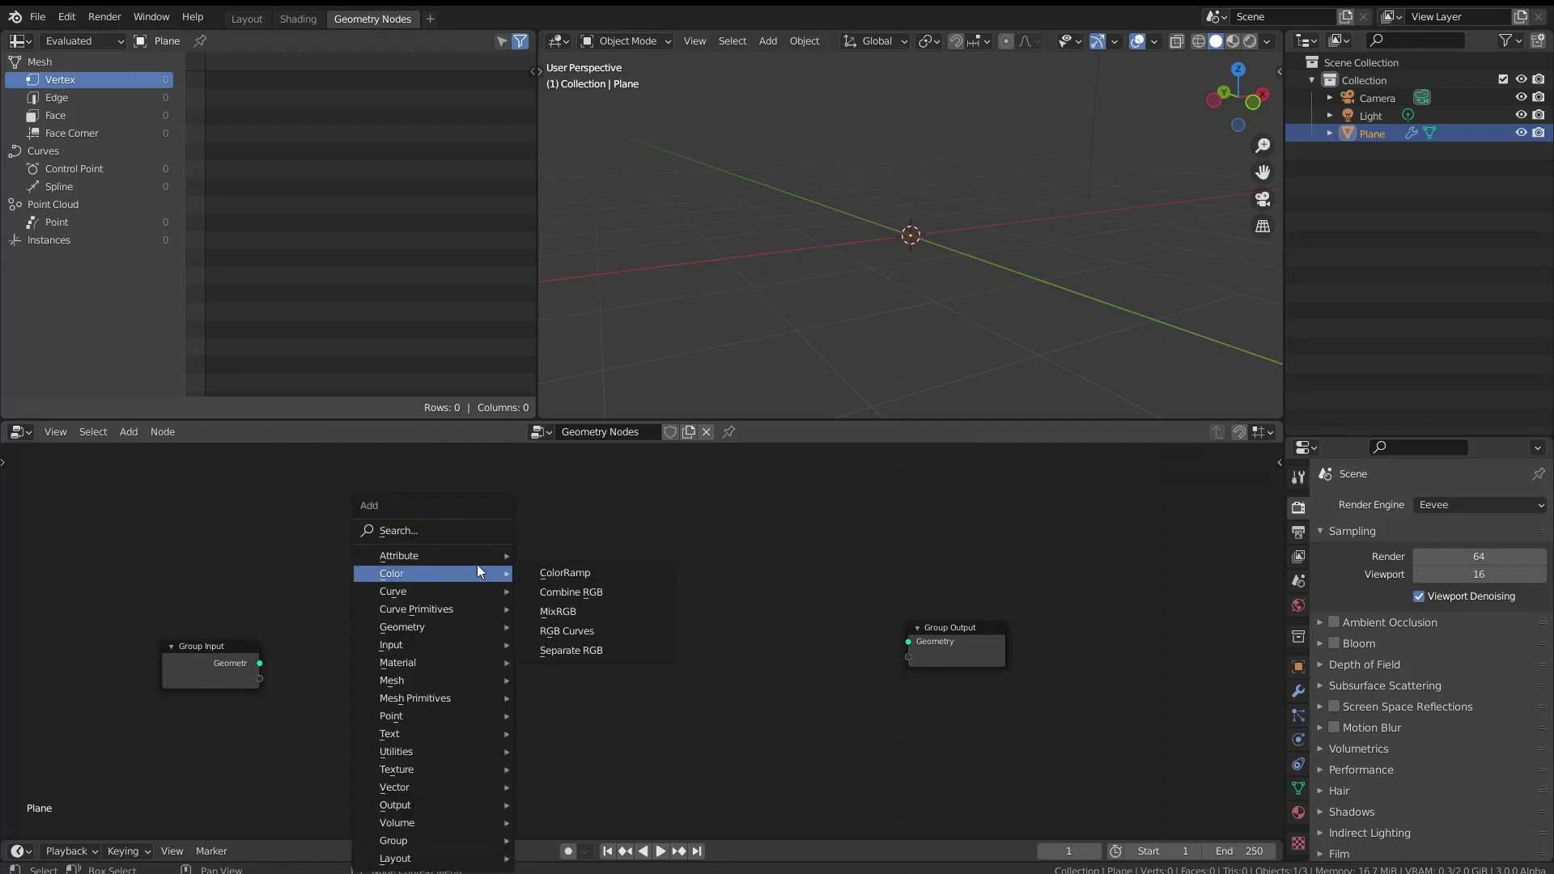
mouse_move(440, 696)
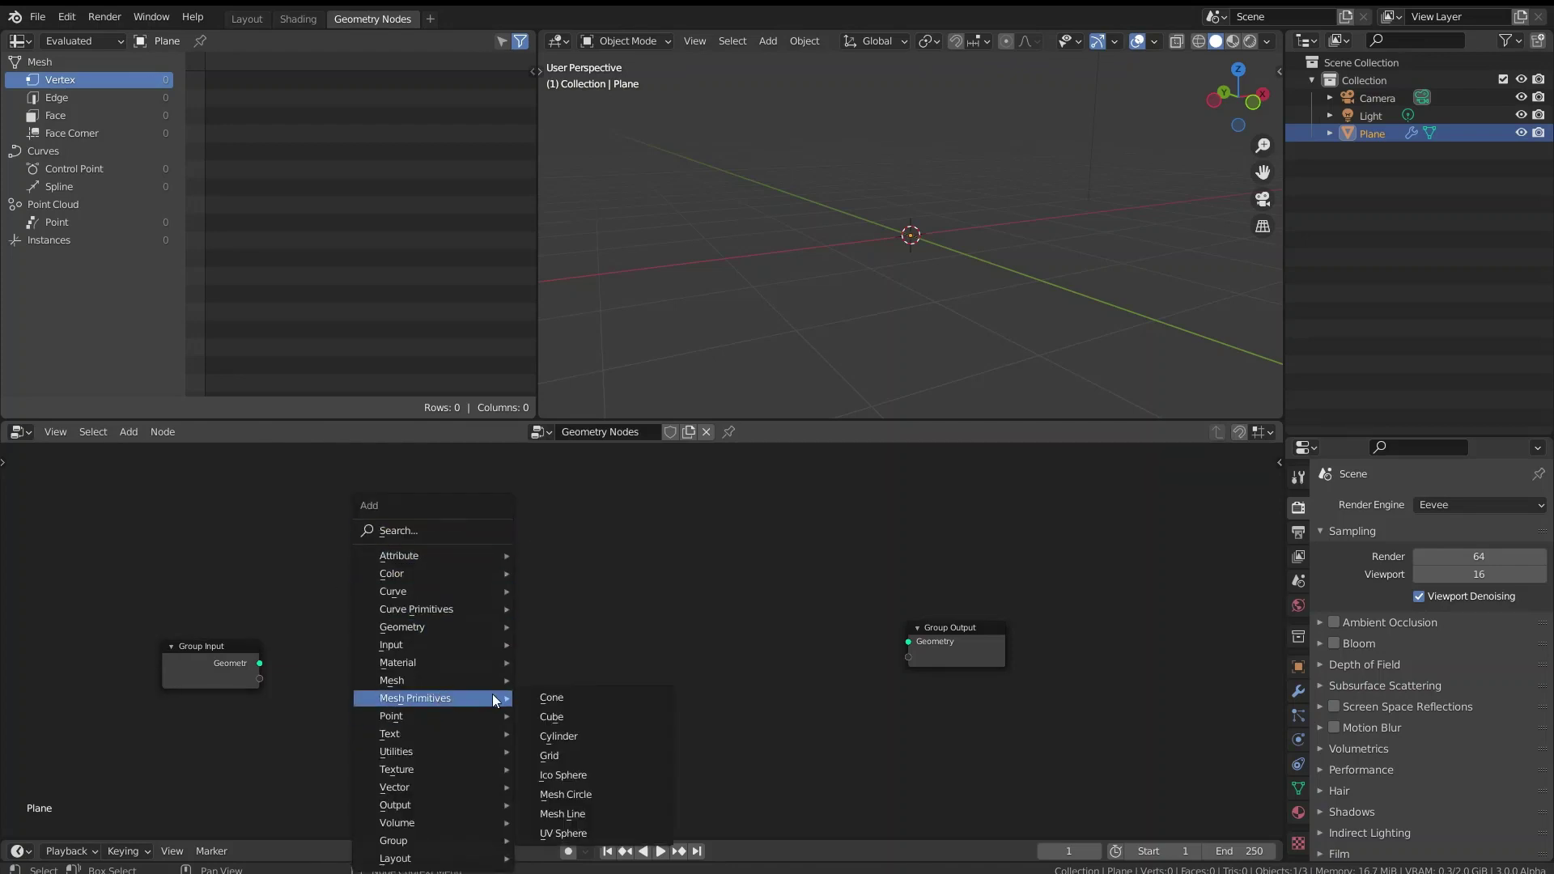
mouse_move(483, 687)
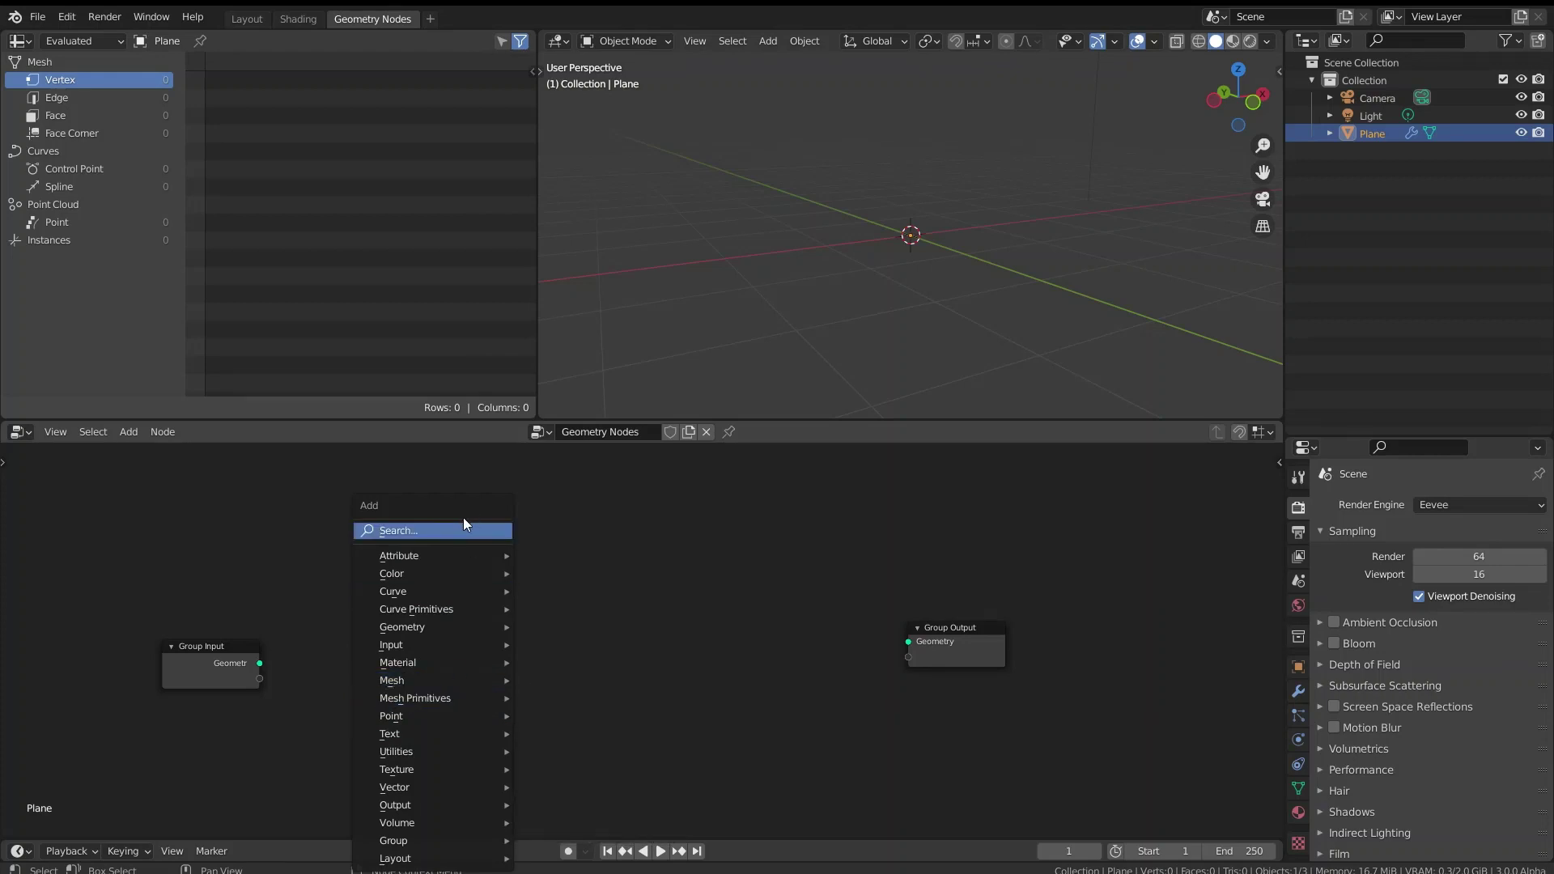
left_click(458, 537)
type("ex")
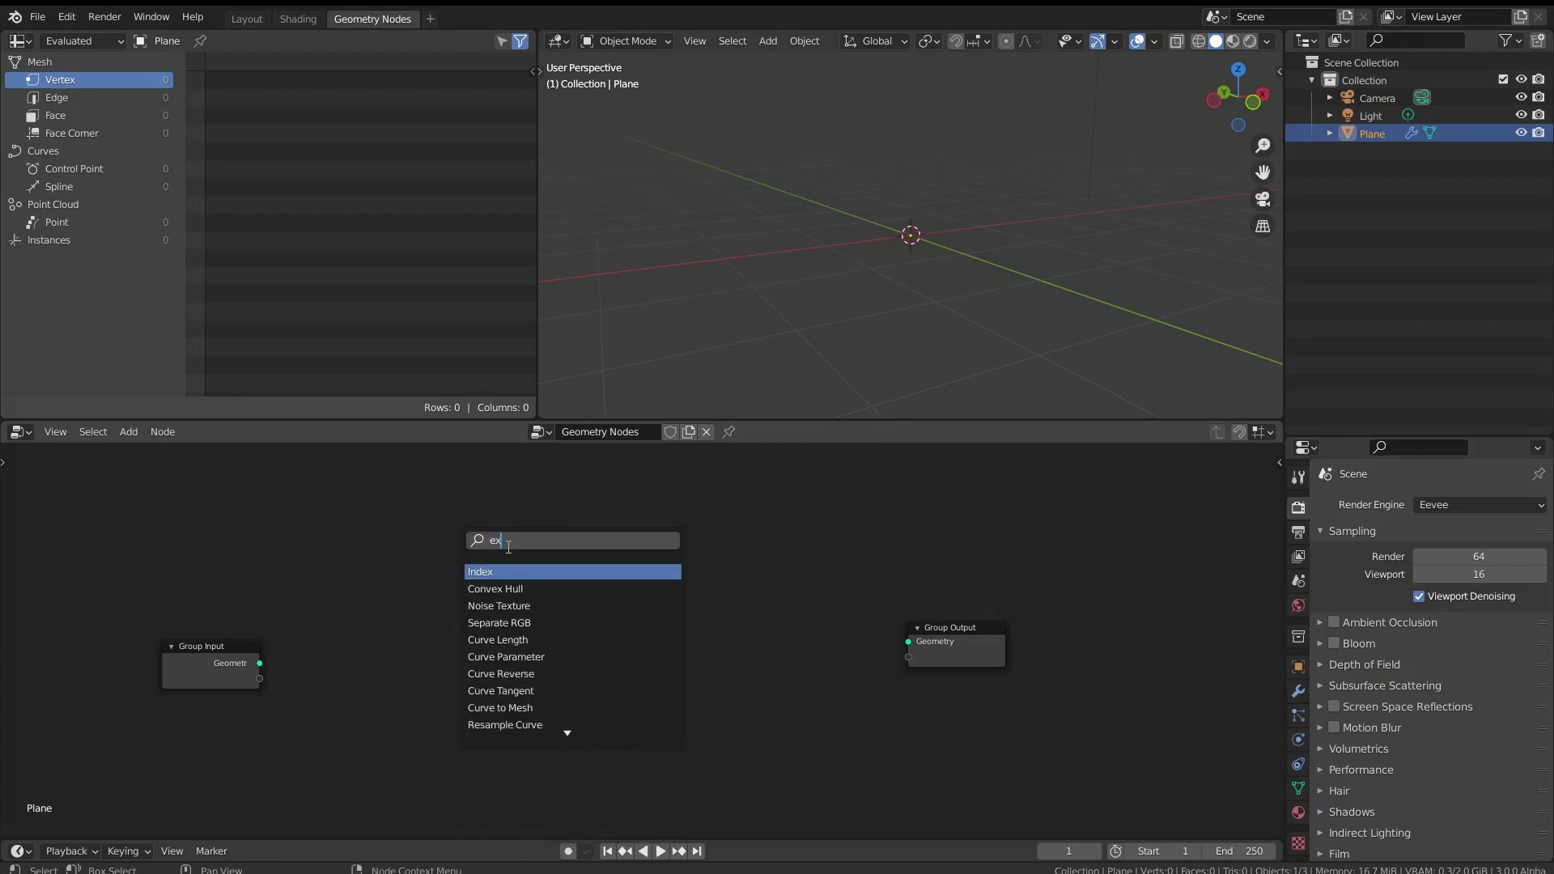
type("tr")
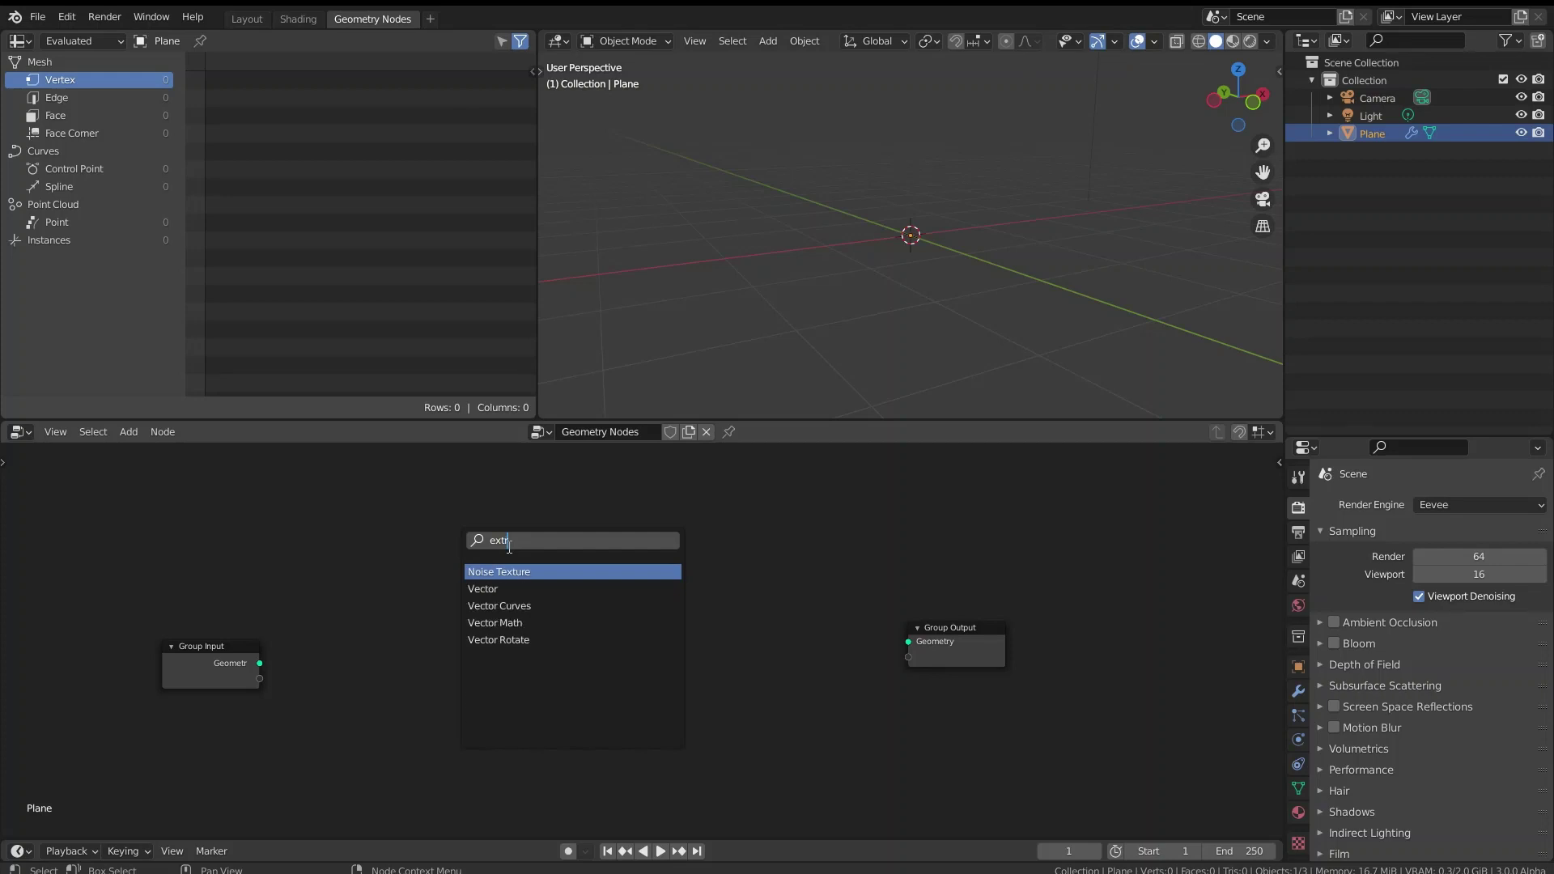
key("BackSpace")
key("BackSpace")
key("BackSpace")
key("BackSpace")
type("²")
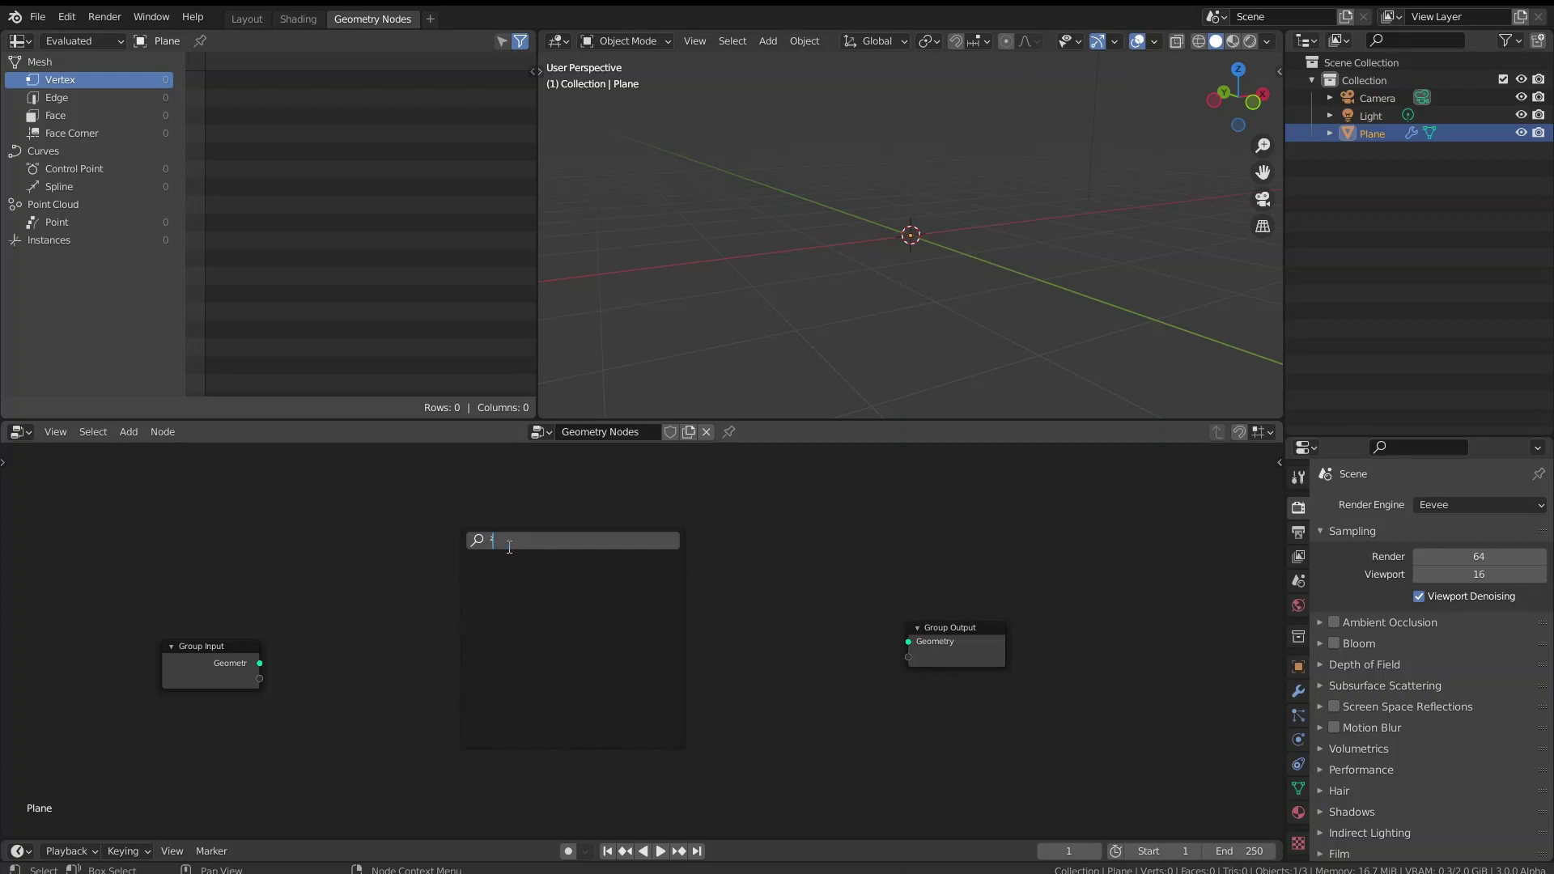
key("Escape")
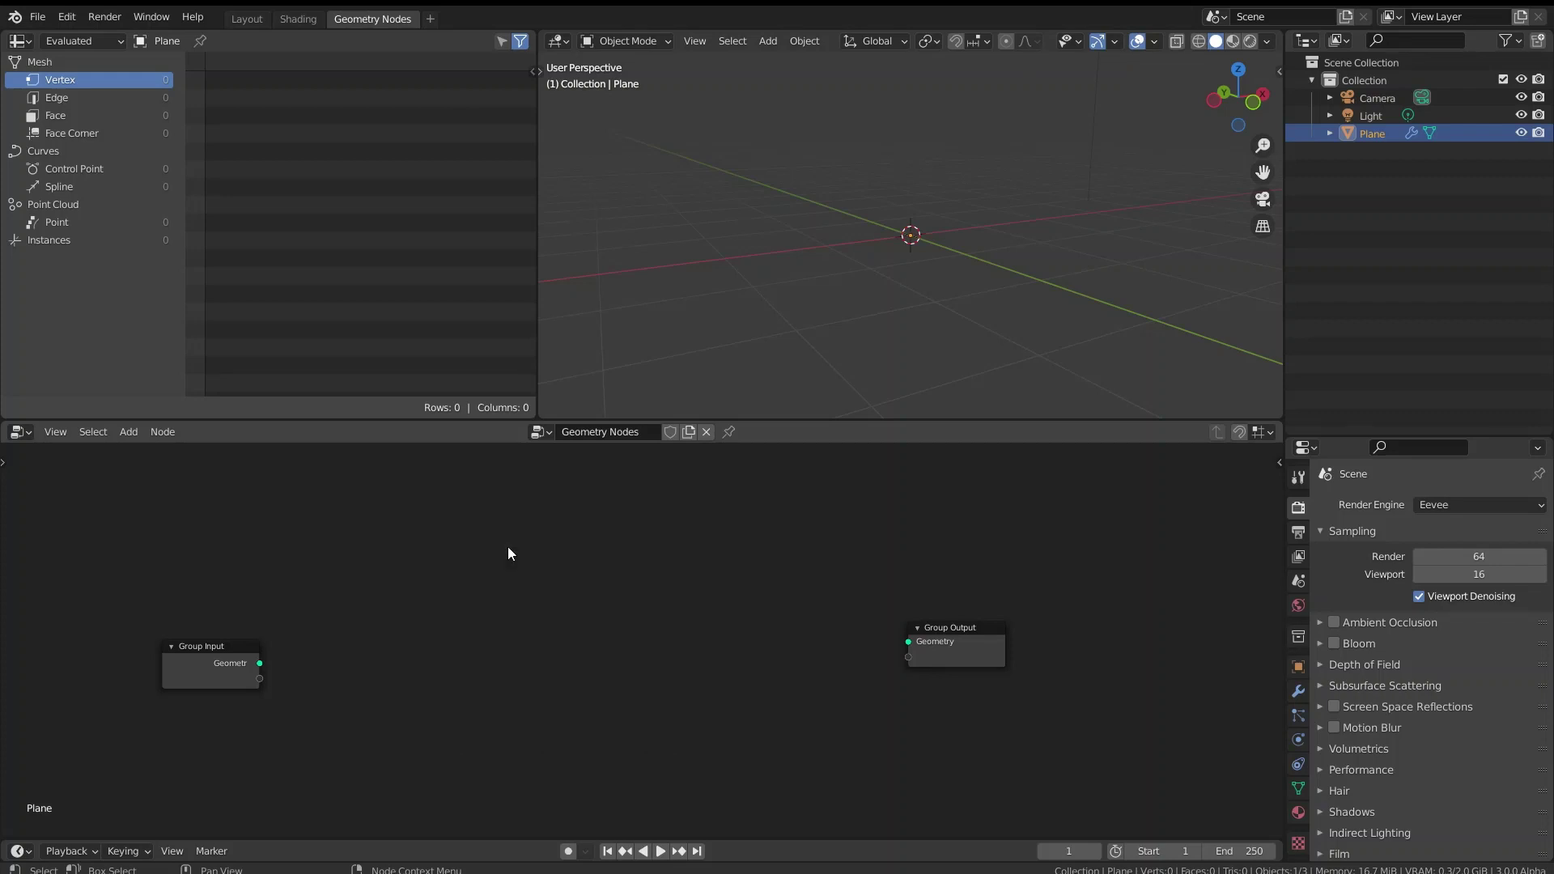
key("shift+a")
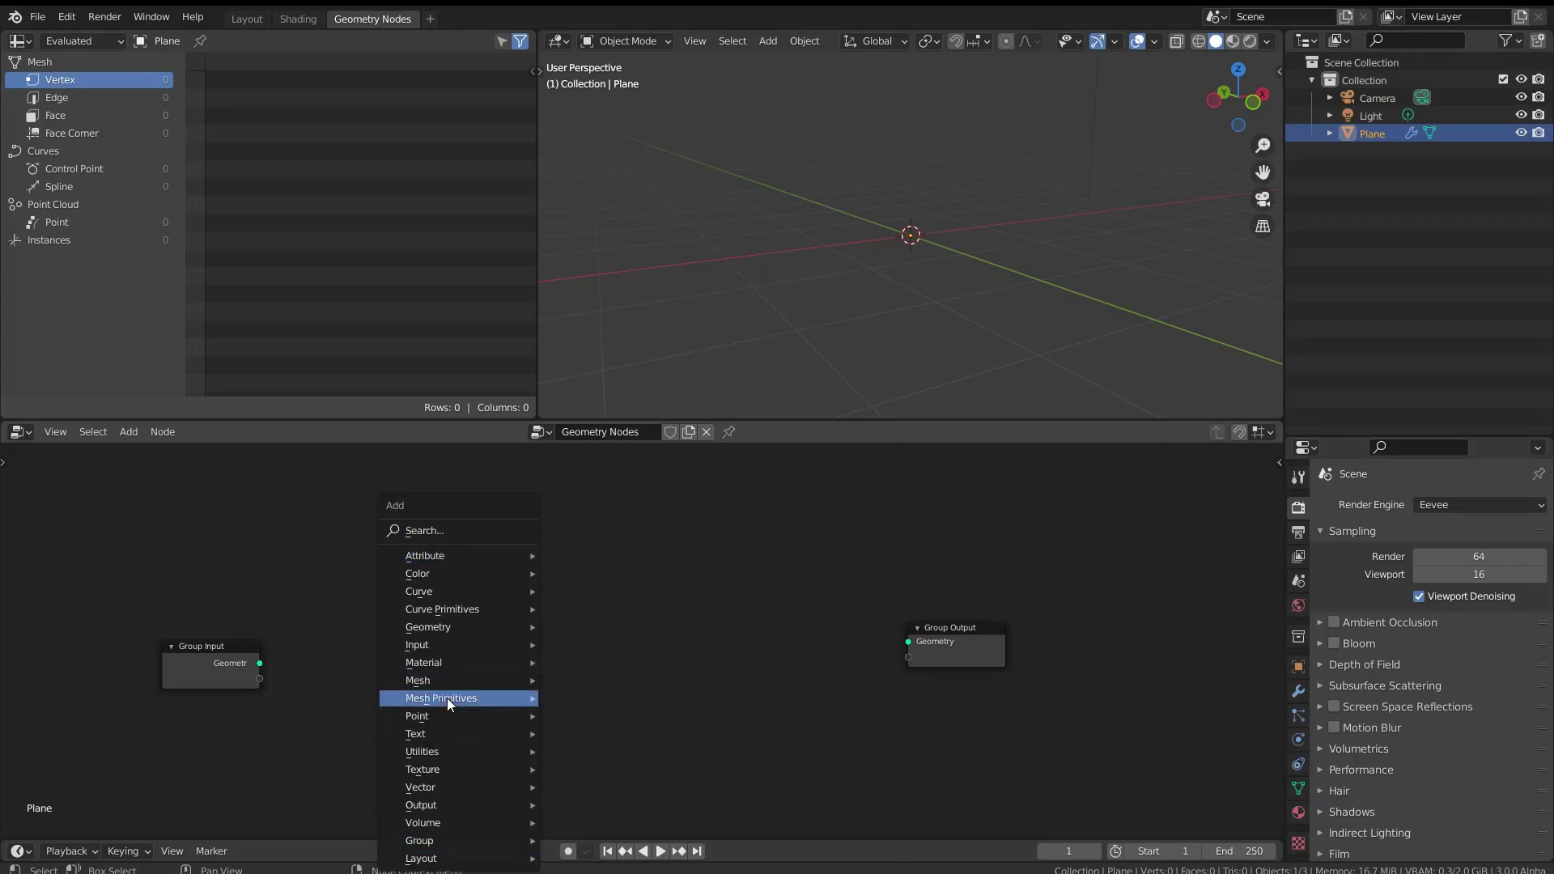
mouse_move(447, 697)
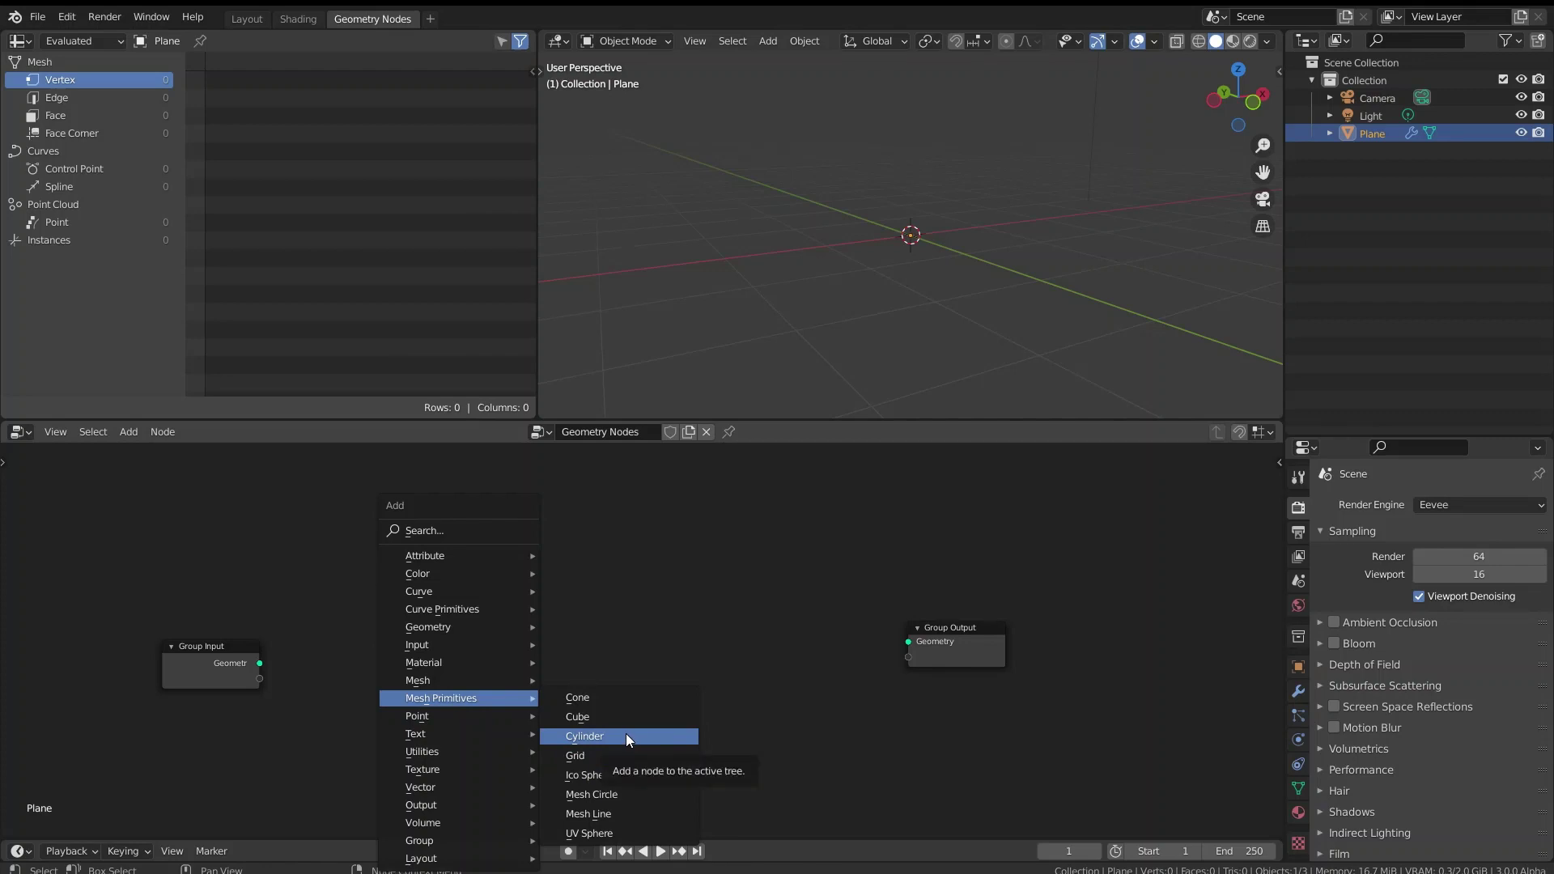
left_click(625, 794)
key("Escape")
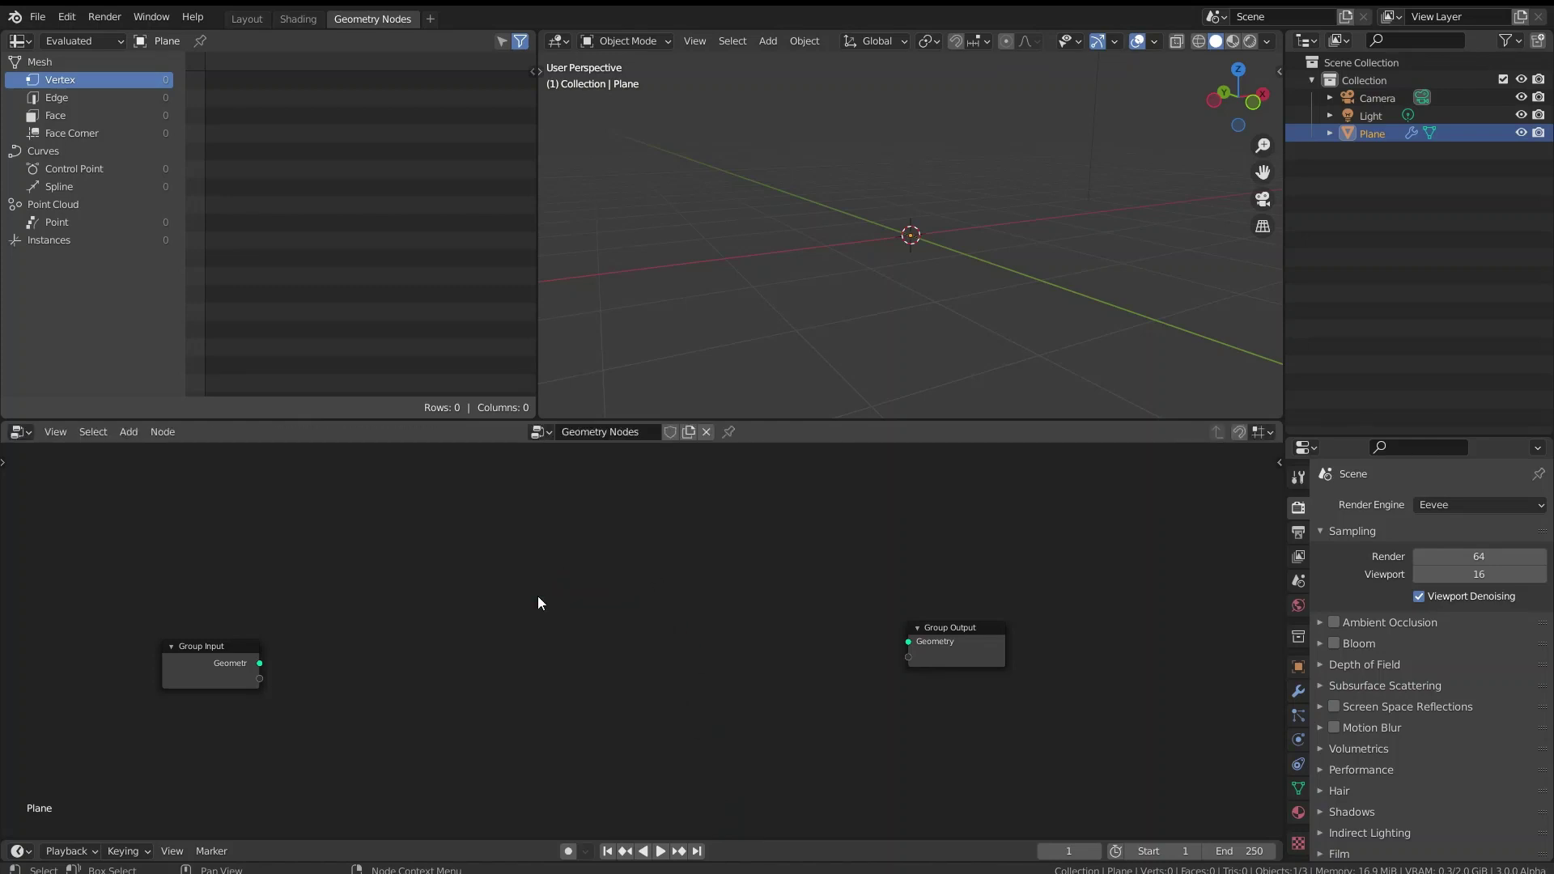
- Add a UV Sphere mesh primitive node between the group nodes and connect its Geometry to the Group Output
key("shift+a")
mouse_move(537, 595)
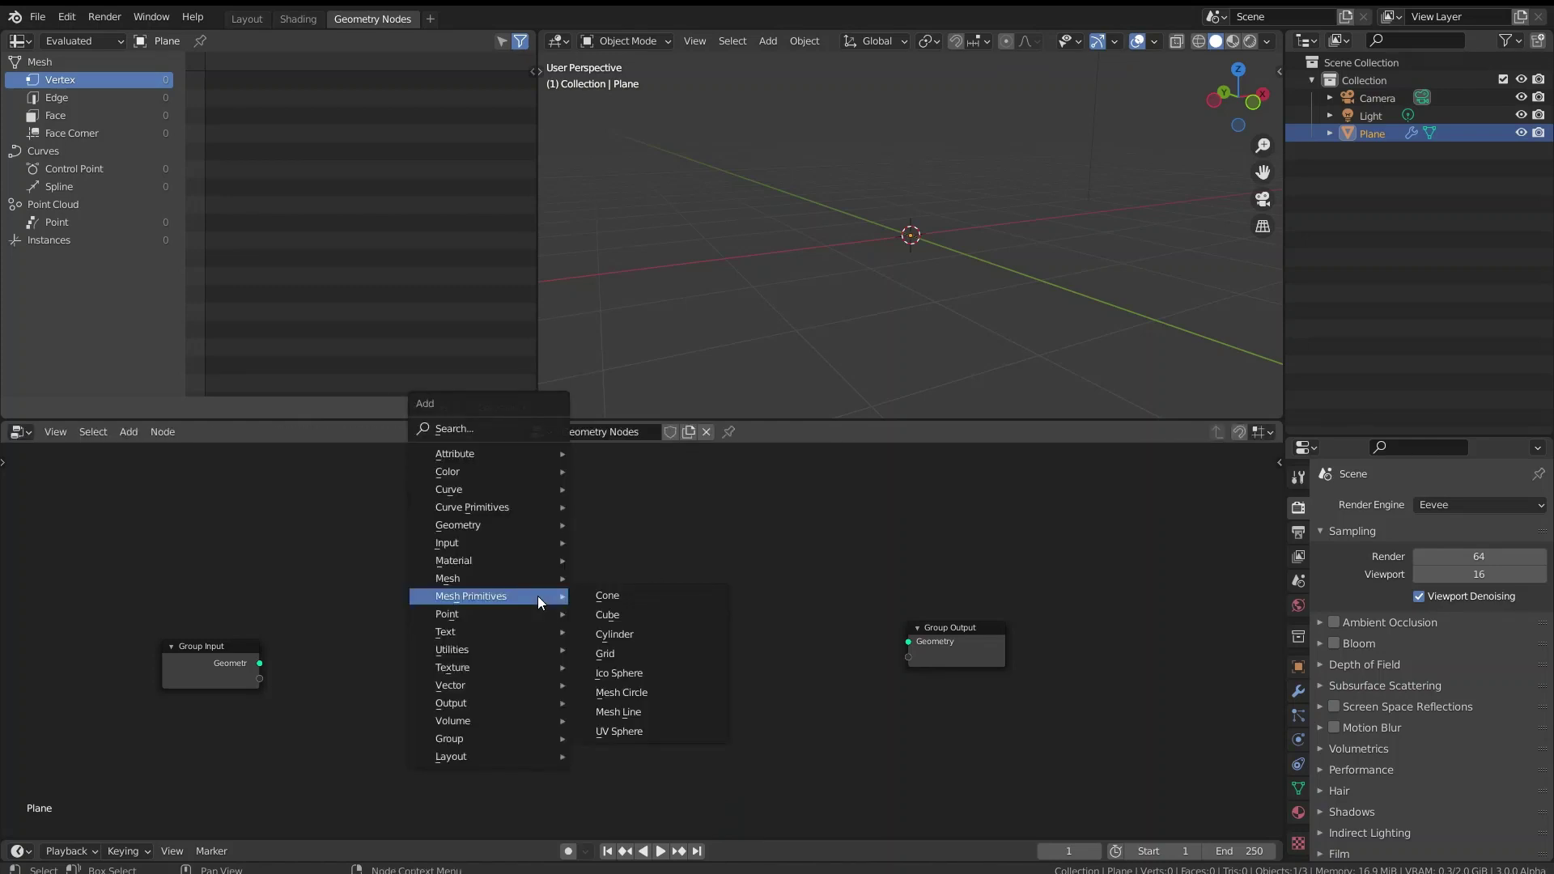
left_click(655, 728)
left_click(463, 596)
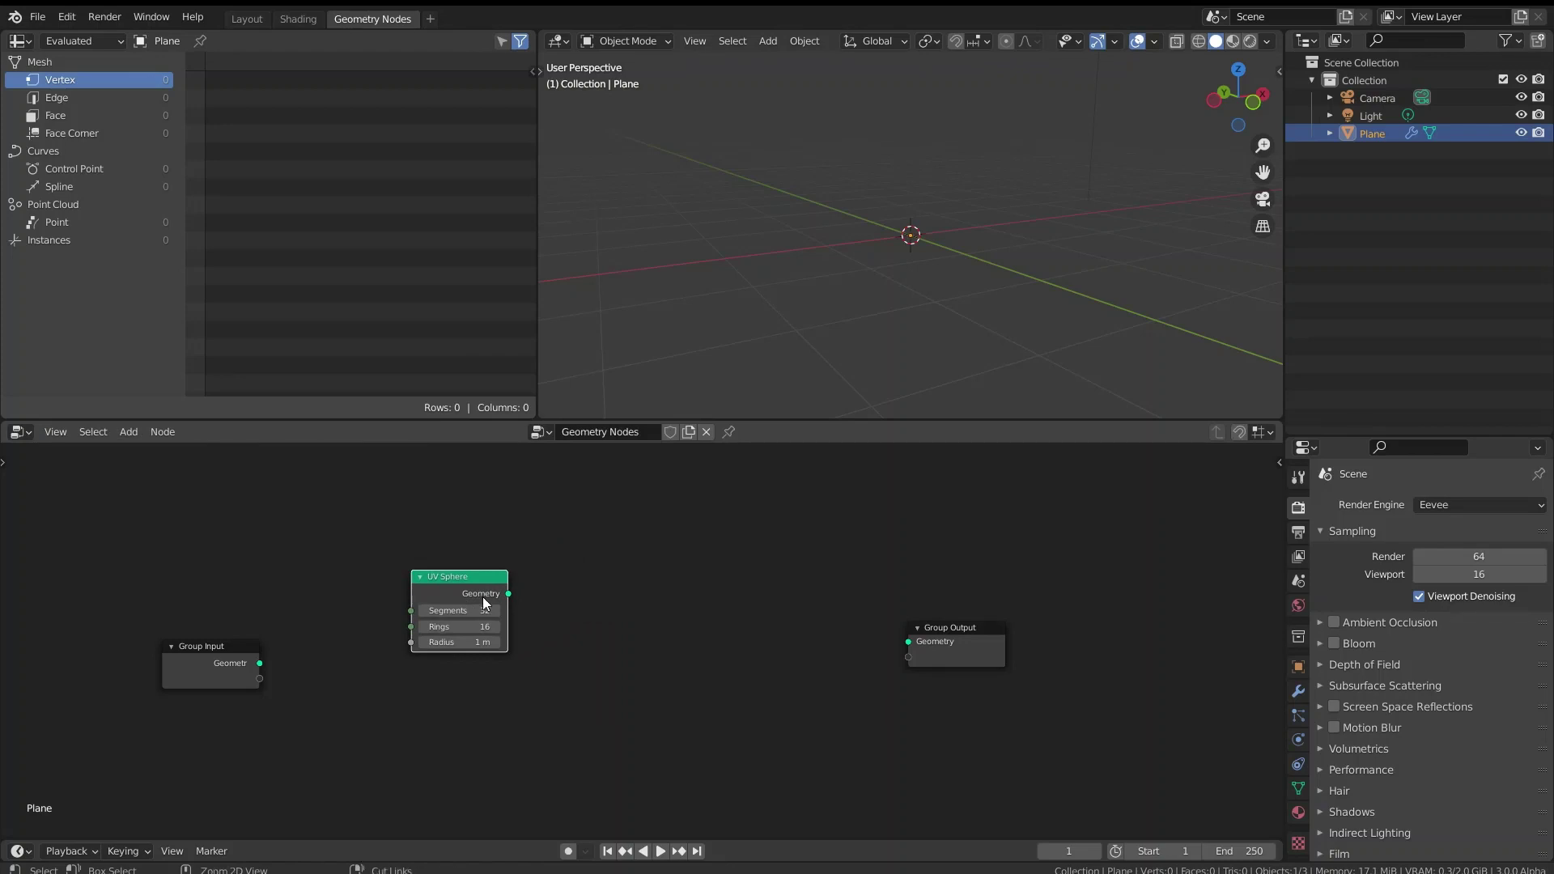
left_click(483, 594, "alt+shift")
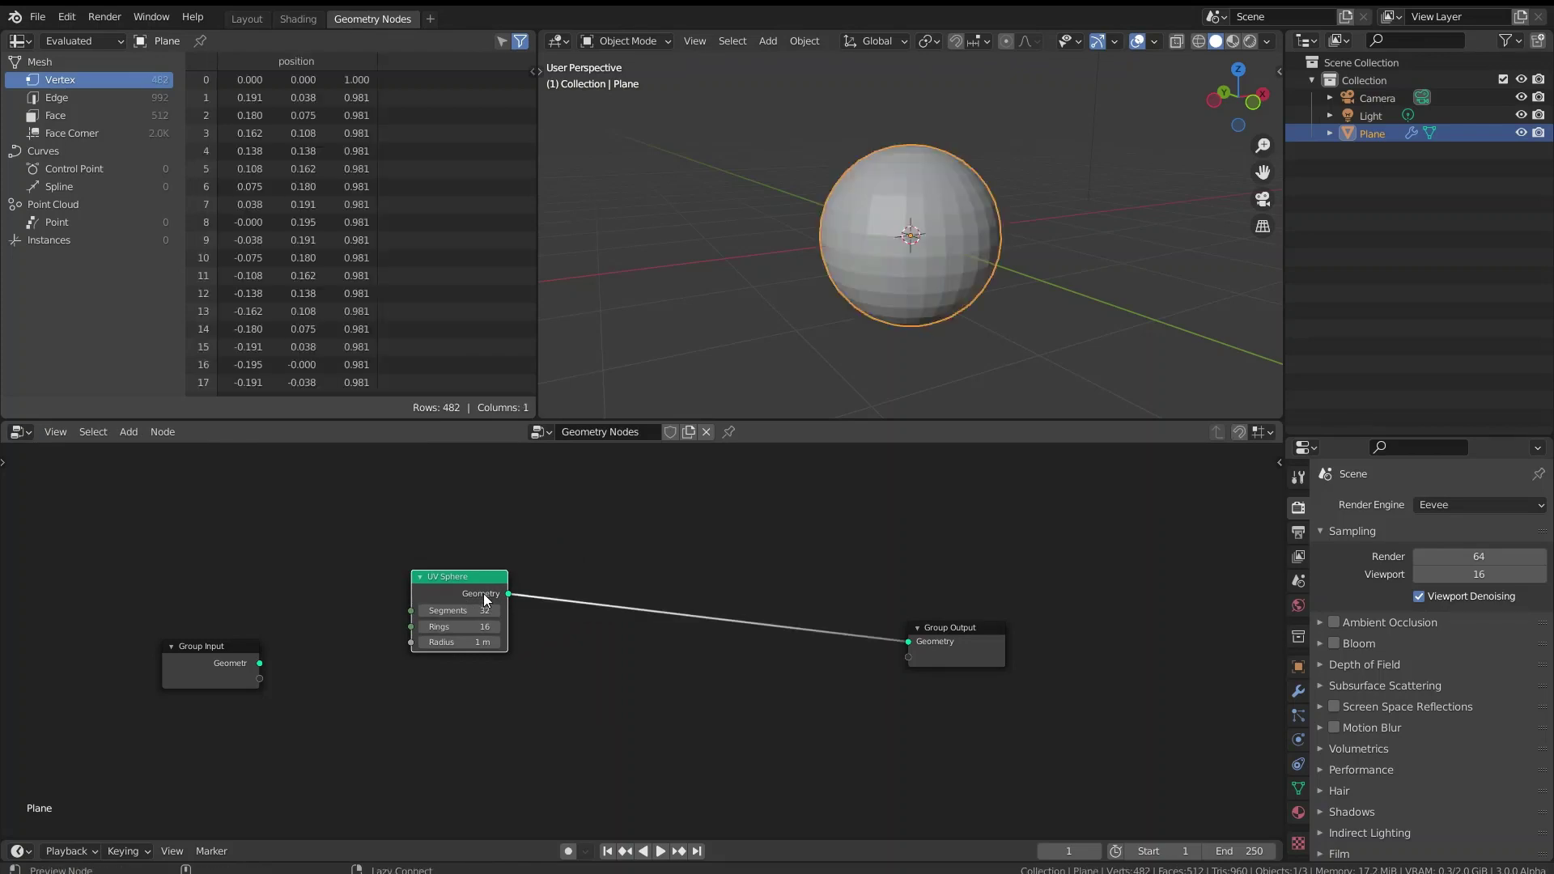
scroll(869, 269, "up", 6)
scroll(866, 280, "down", 4)
scroll(867, 279, "down", 2)
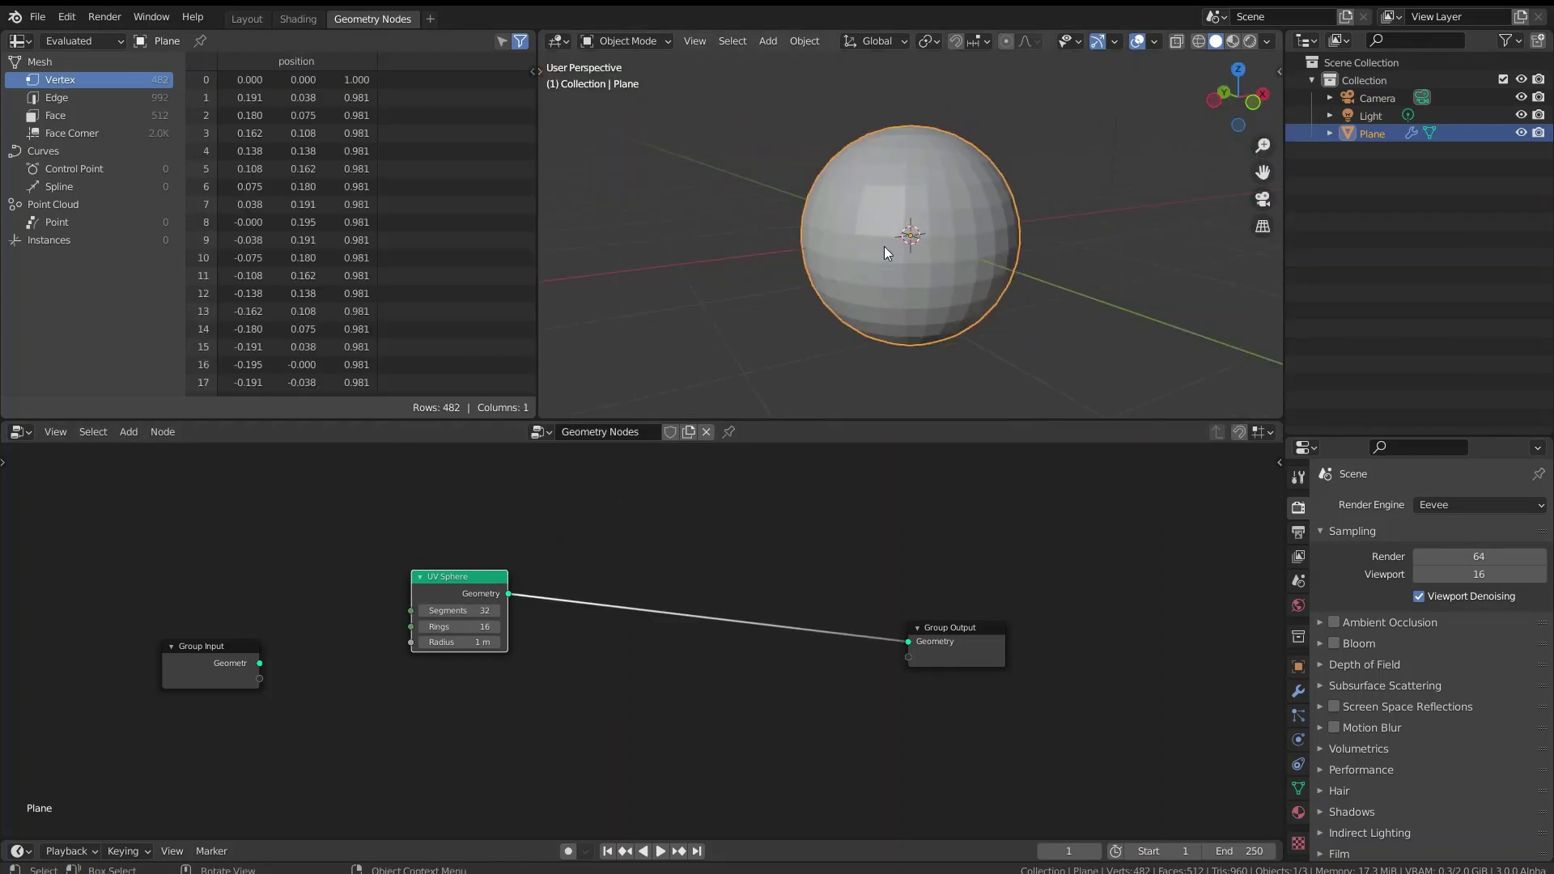
middle_click_drag(884, 246, 925, 249)
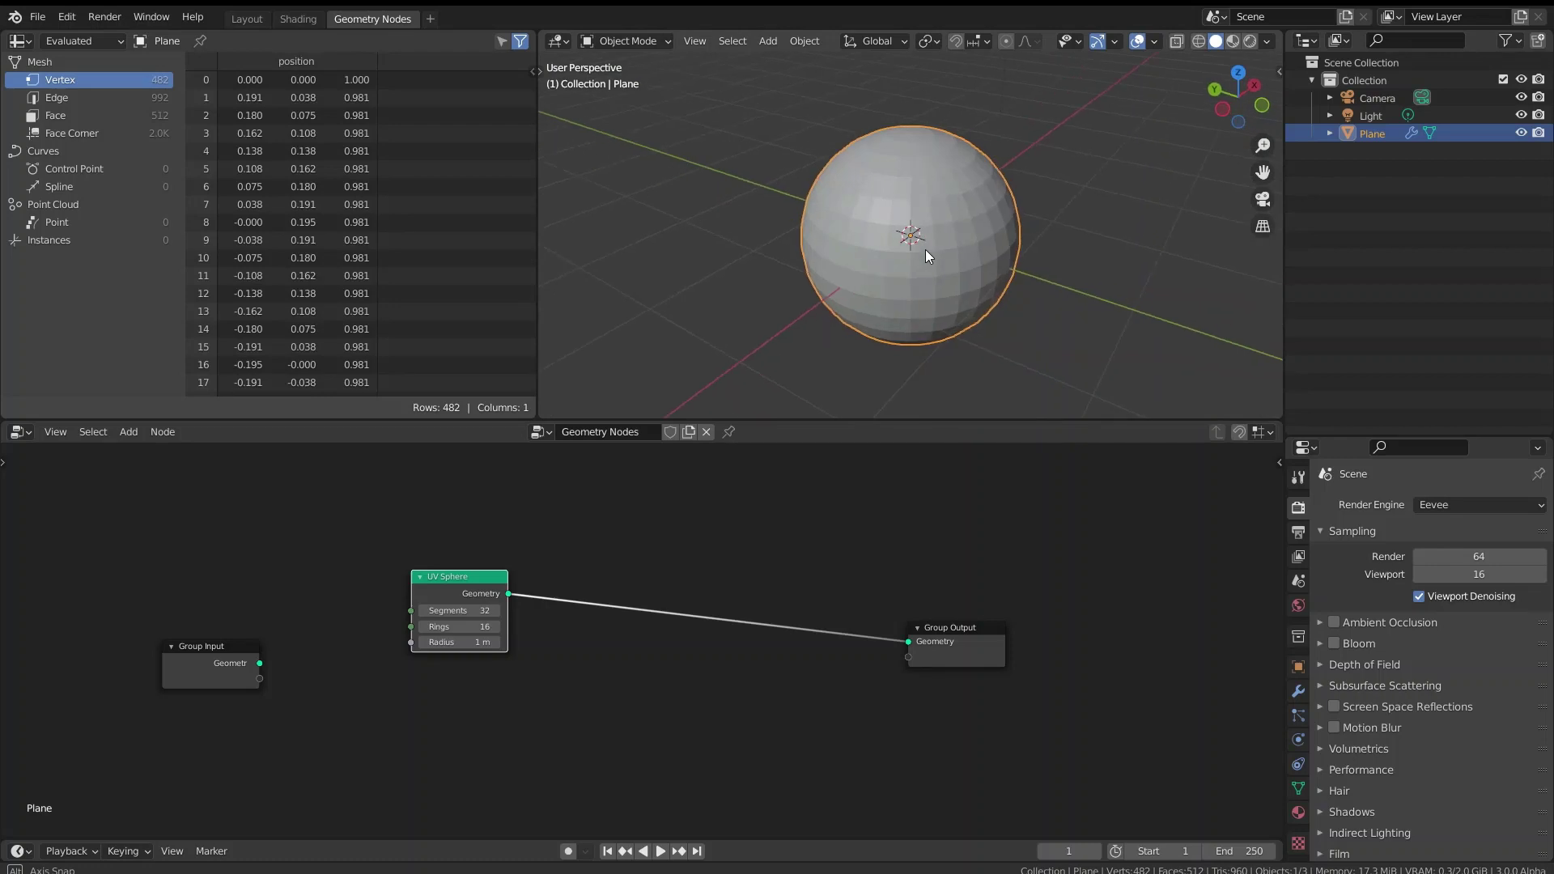
- Connect a Viewer node to the UV Sphere's Geometry output and place it above the link to the Group Output
left_click(473, 587, "ctrl+shift")
left_click_drag(594, 596, 651, 549)
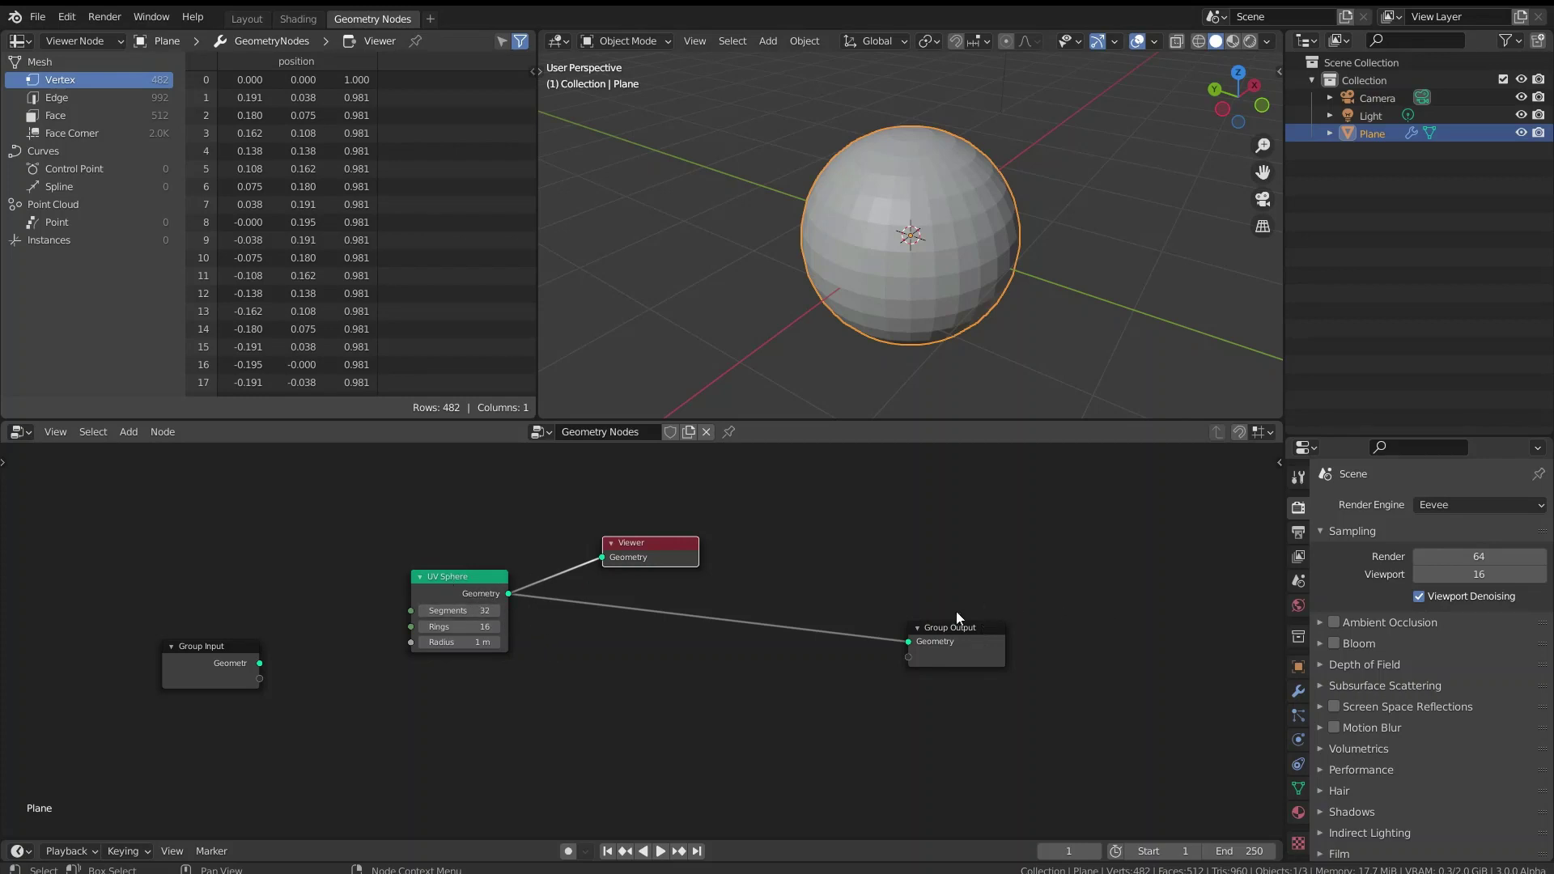
left_click(479, 593)
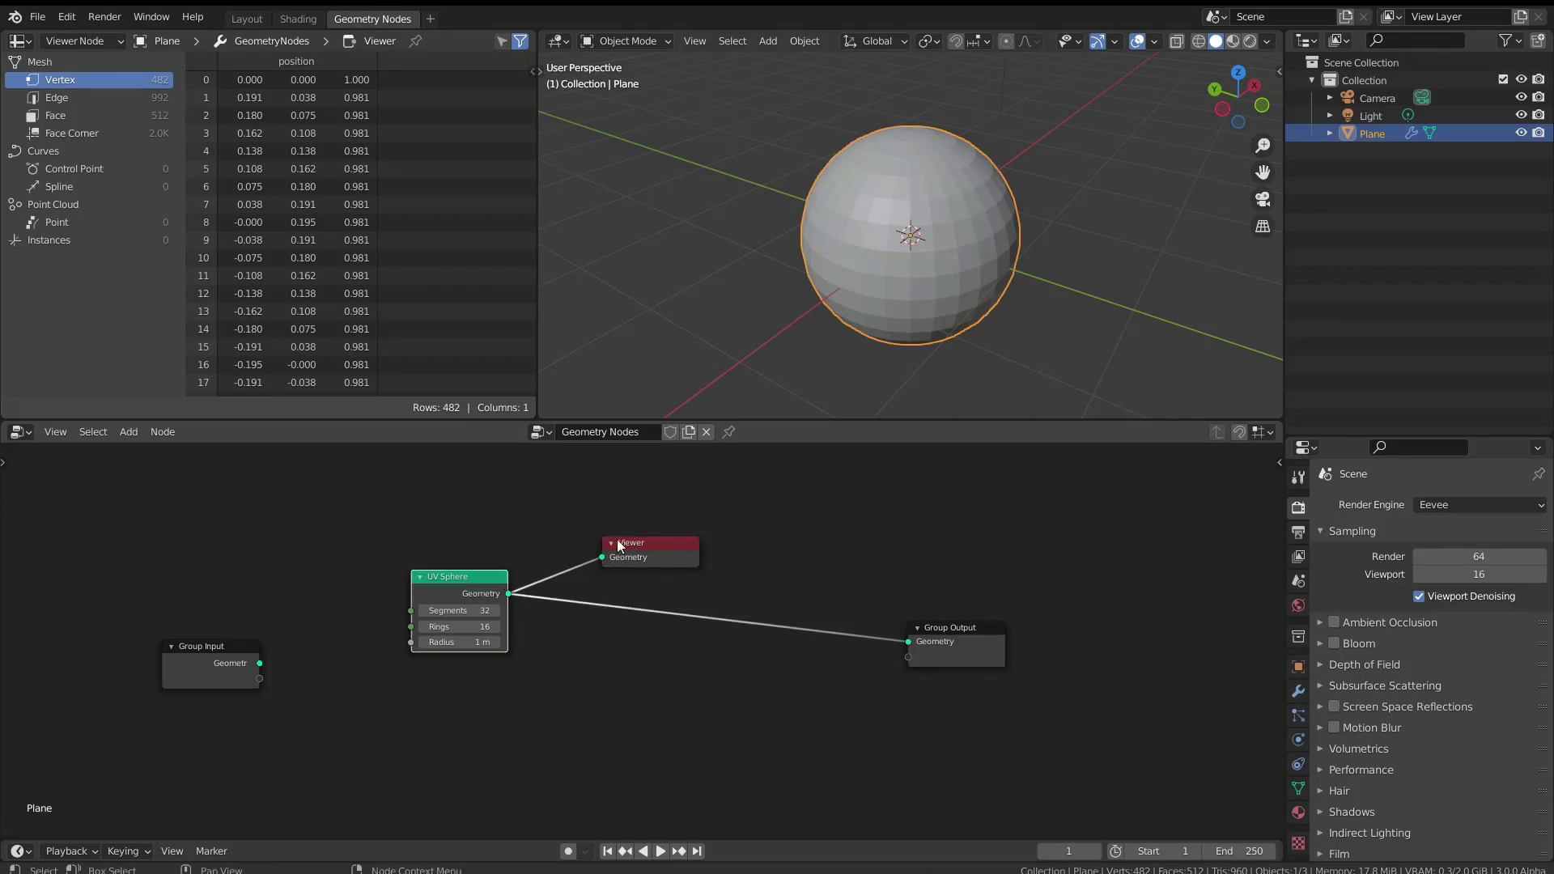
- Cut the link between the UV Sphere and the Group Output, and undo the cut
right_click_drag(673, 591, 601, 639, "ctrl")
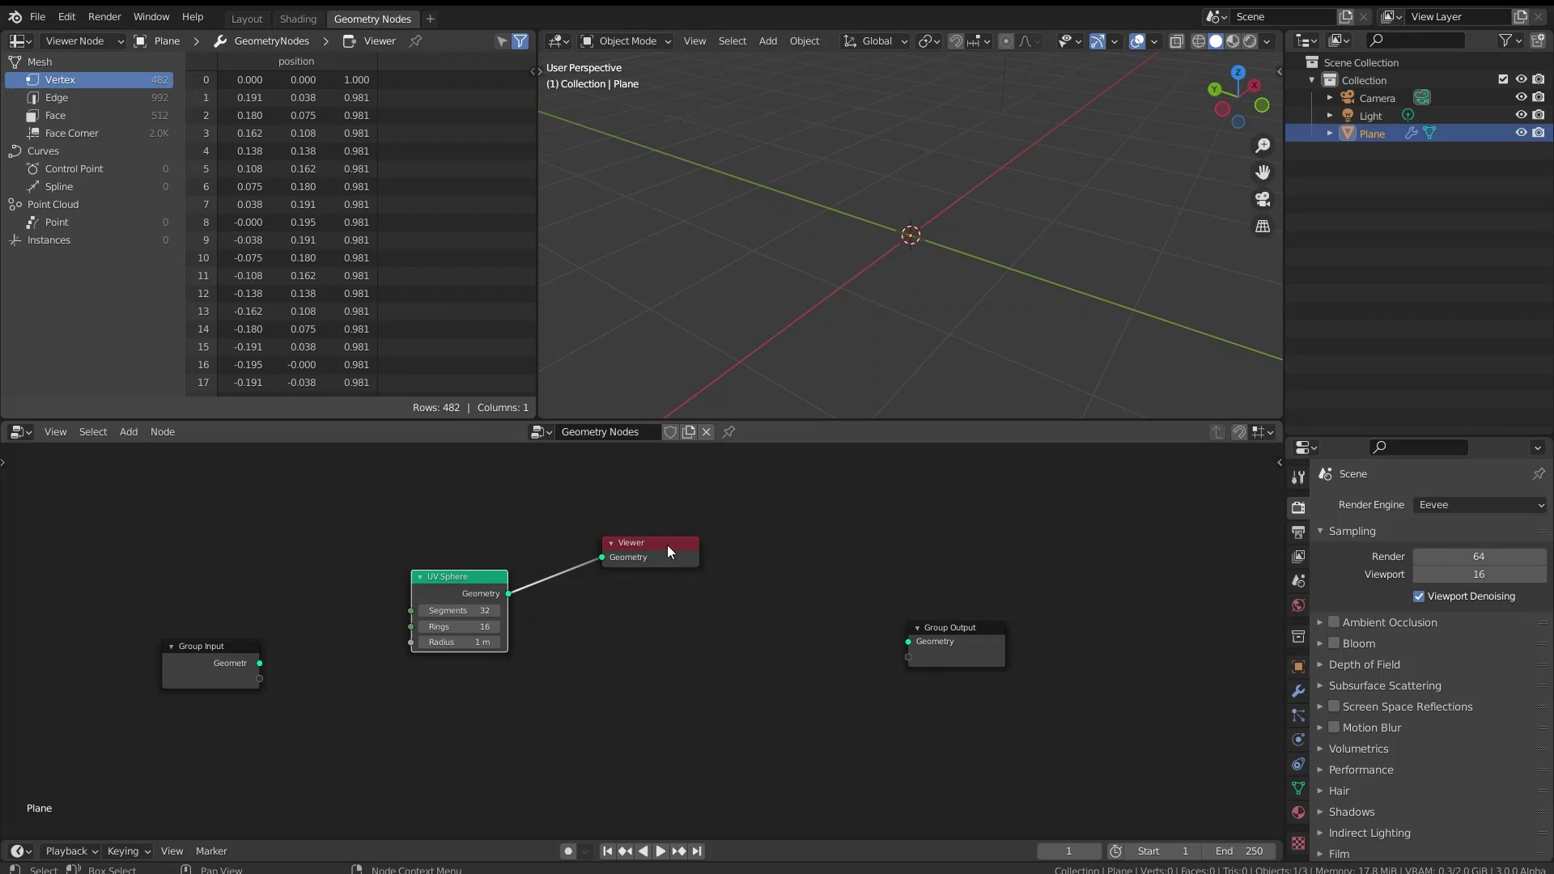
key("ctrl+z")
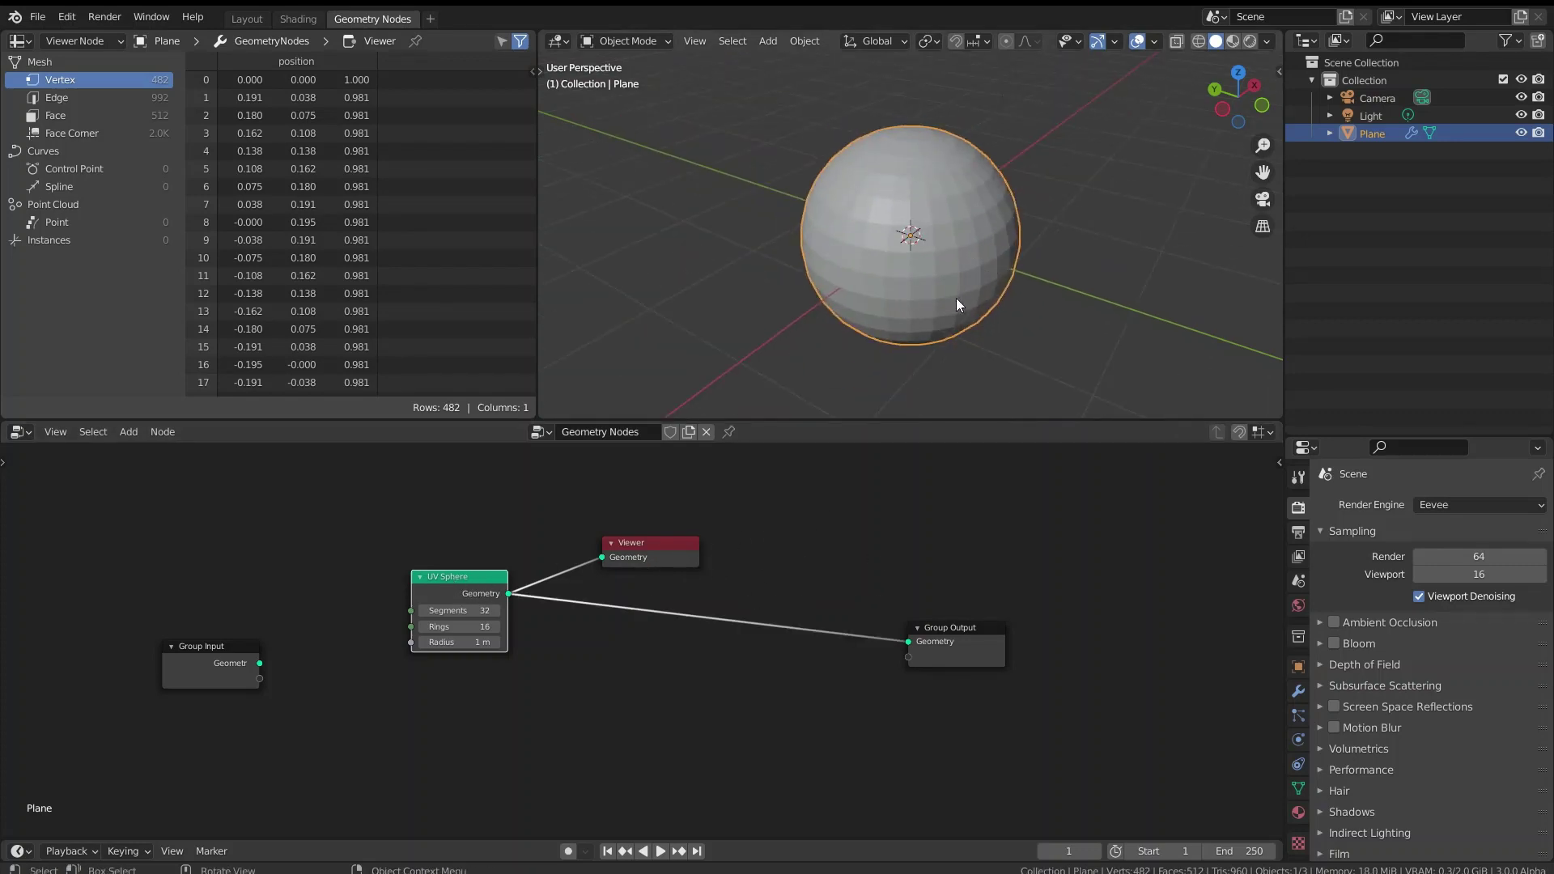
- Try 67 and 17 for the UV Sphere's Segments, and restore the value to 32
middle_click_drag(955, 298, 951, 245)
scroll(954, 193, "up", 4)
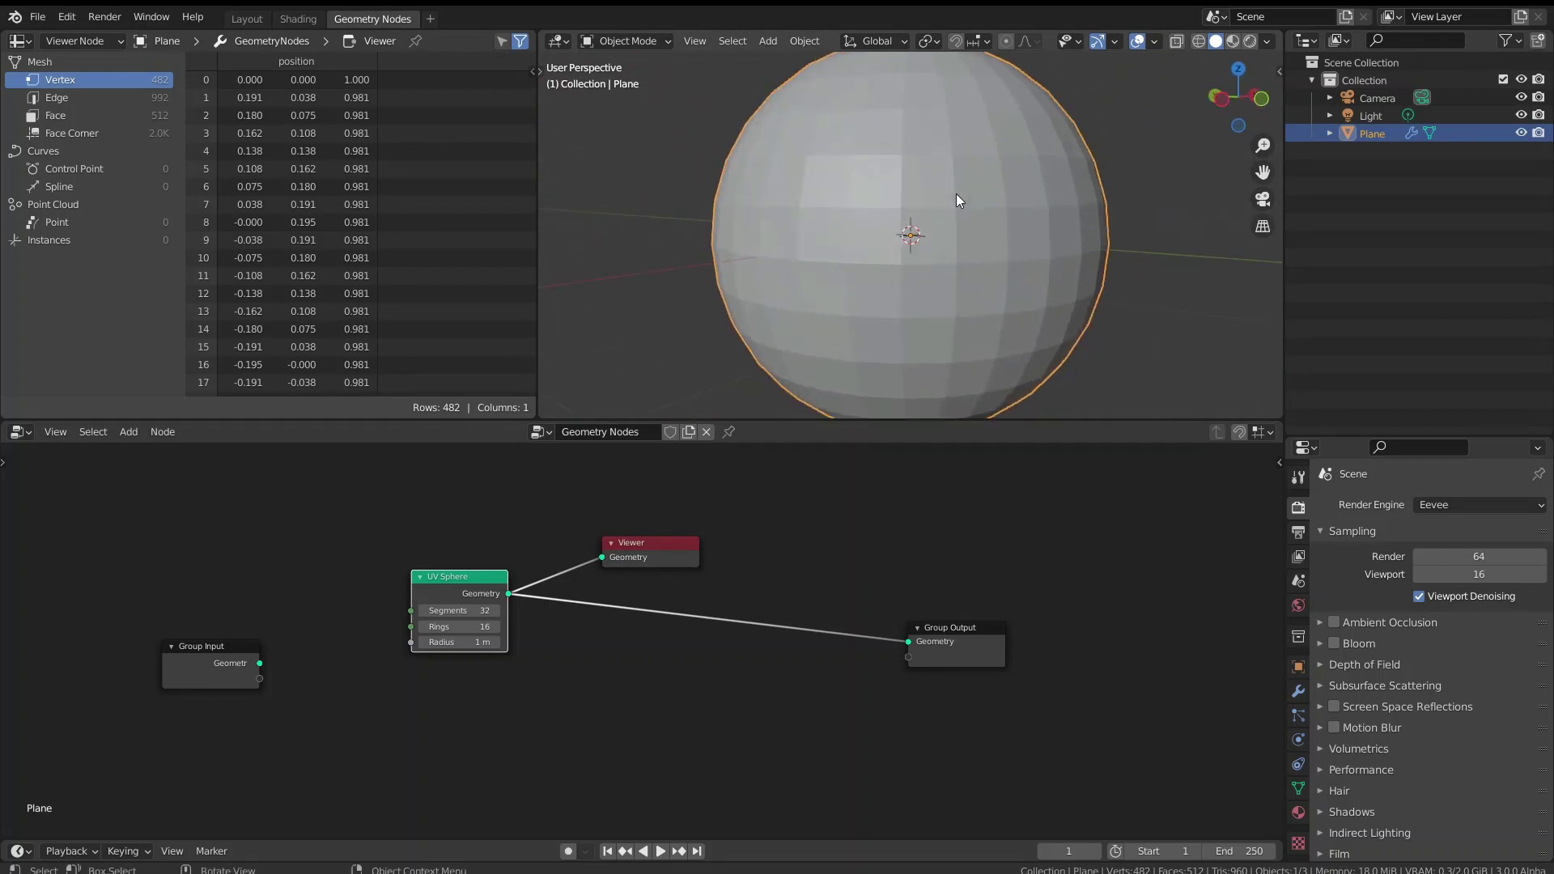
scroll(955, 192, "down", 4)
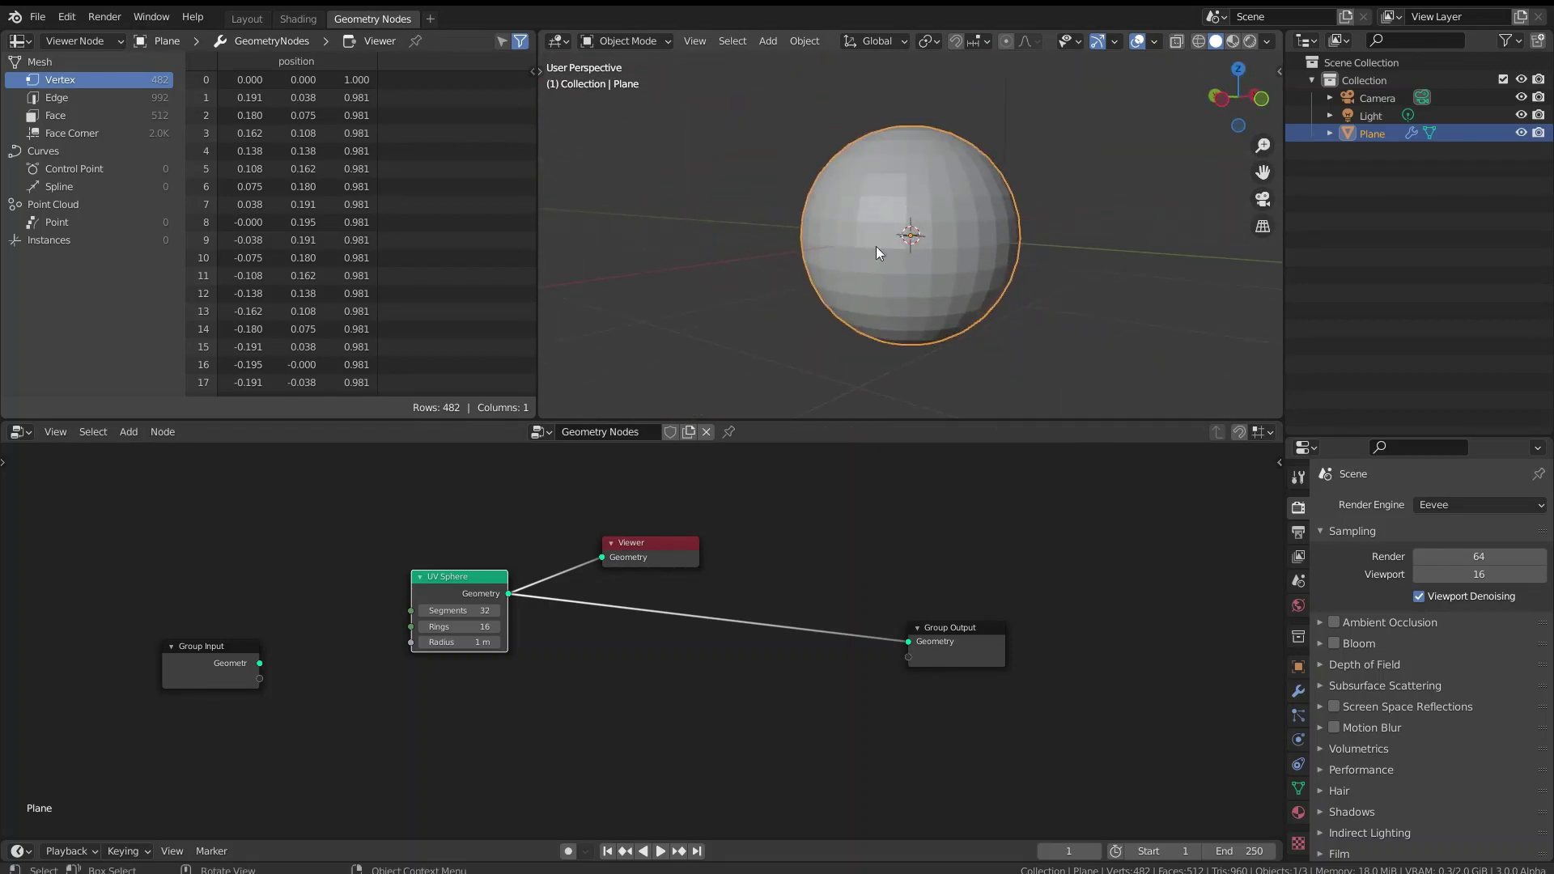
scroll(420, 641, "up", 1)
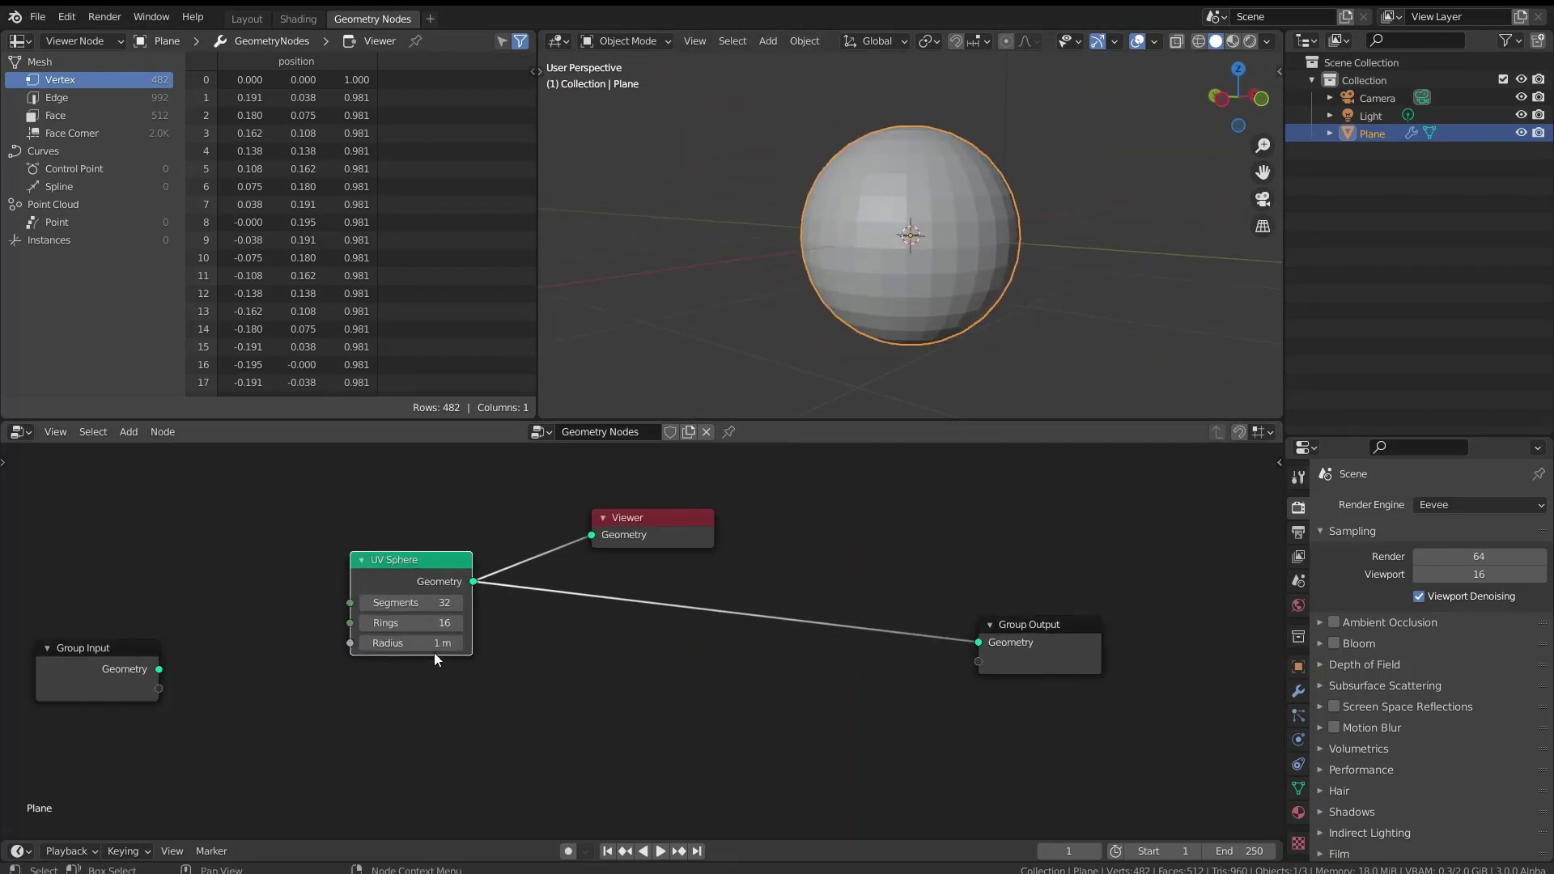
left_click(417, 604)
type("67")
key("Return")
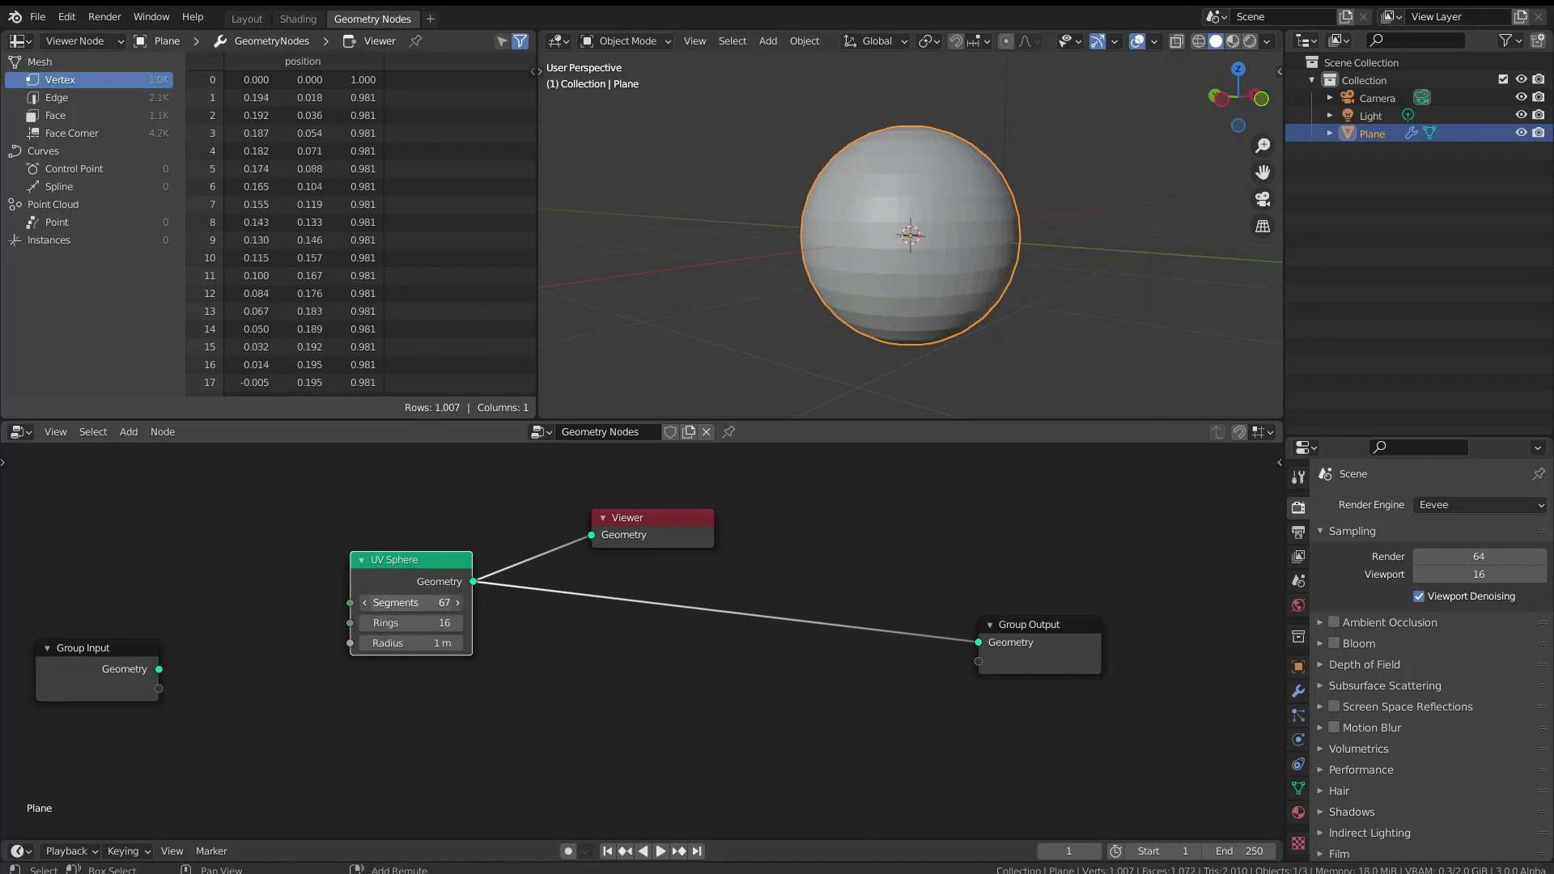
left_click_drag(417, 603, 372, 604)
left_click(409, 601)
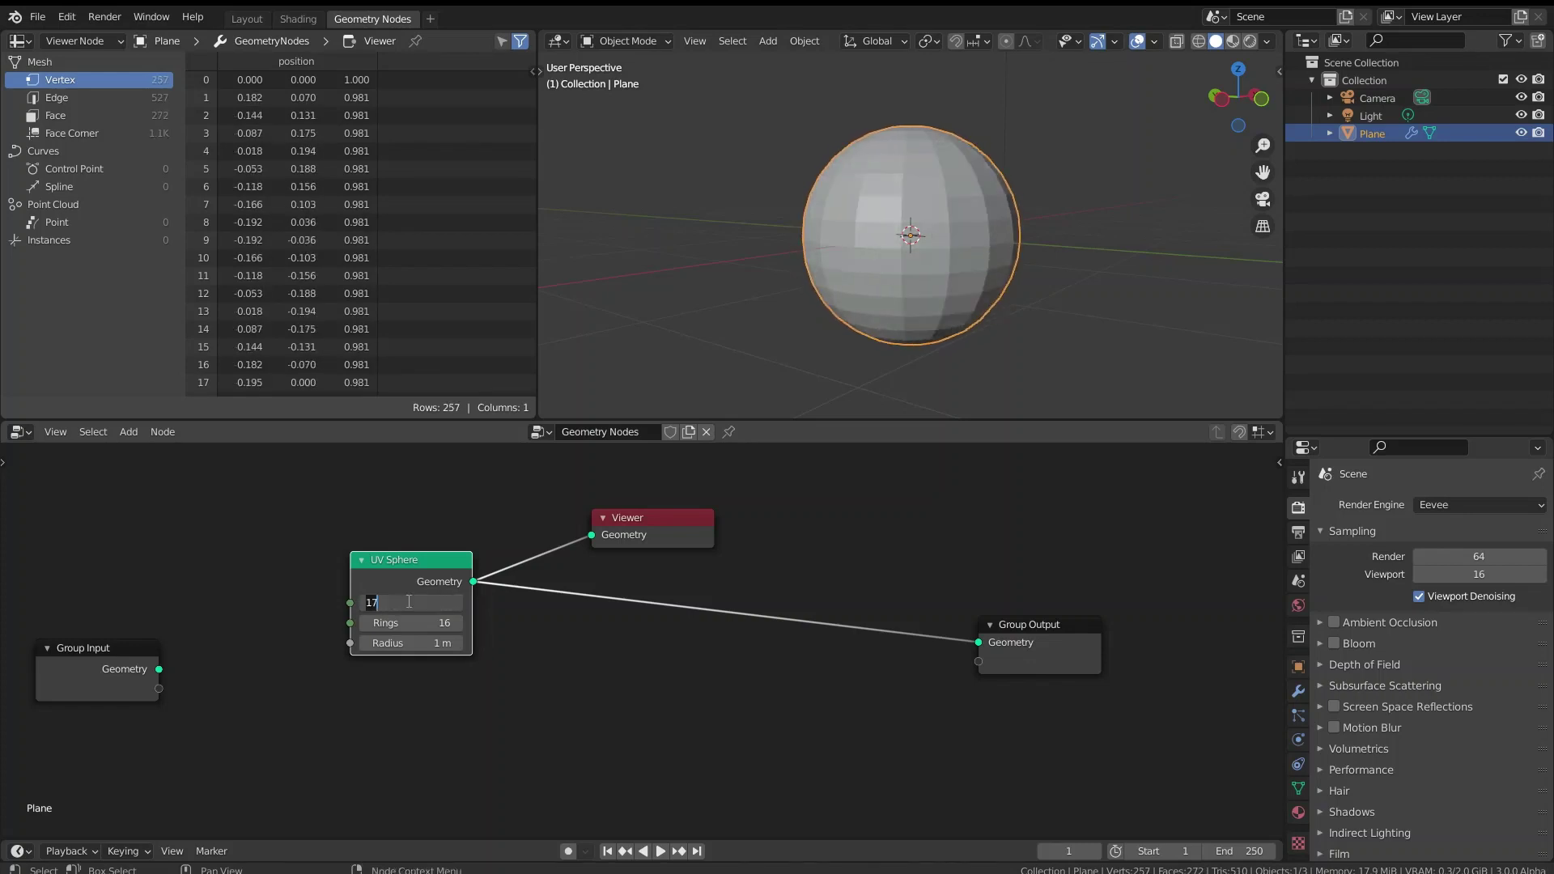
type("32")
key("Return")
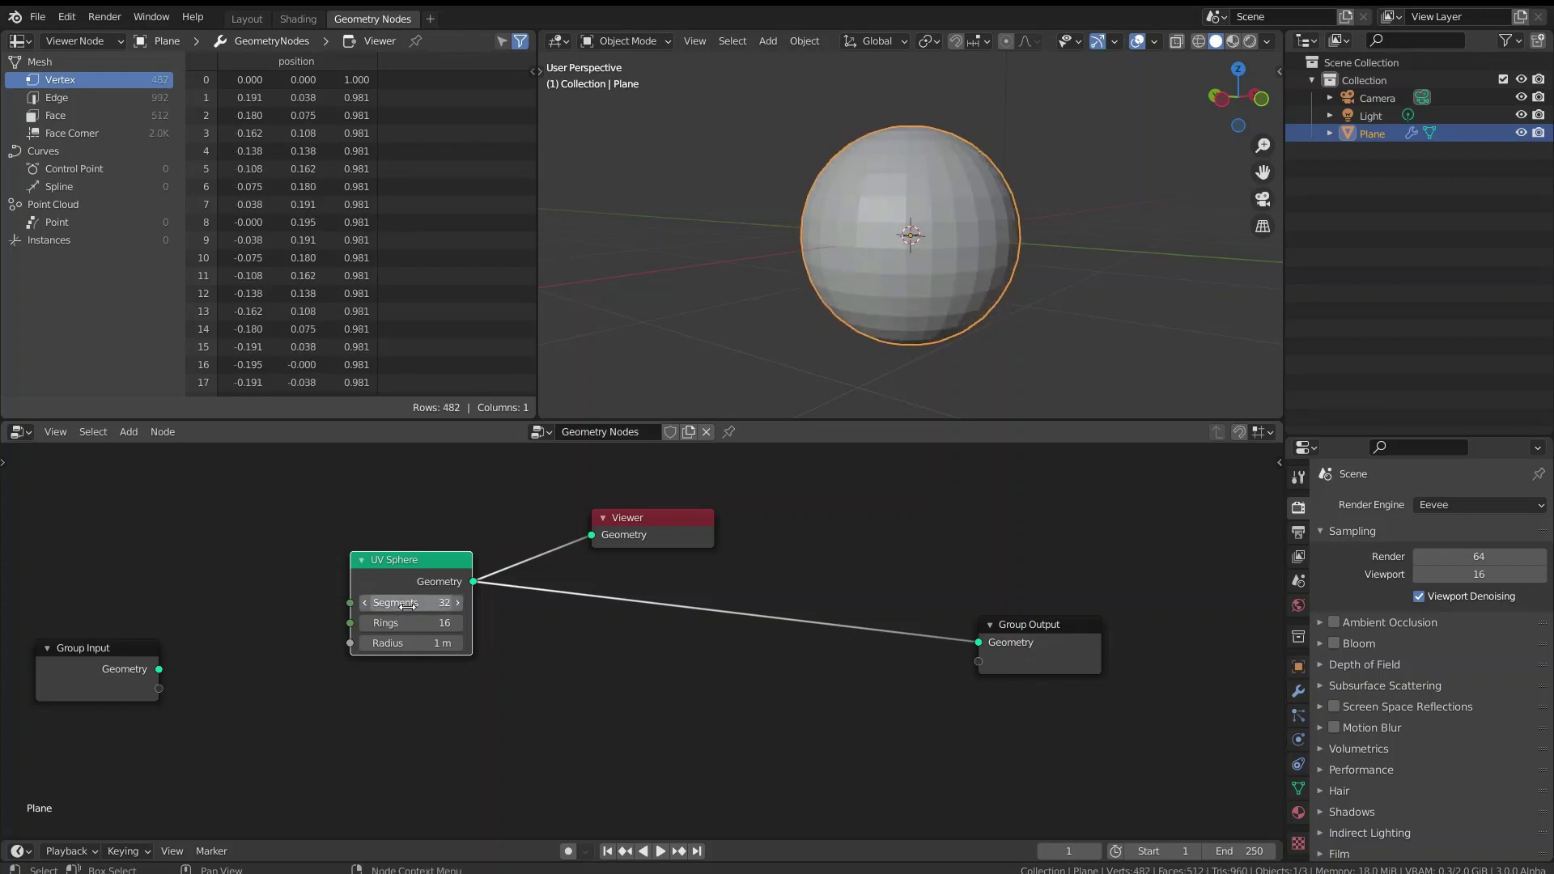
- Set the UV Sphere's Rings to 12, reduce them to 4, and view the shape from several angles
left_click(407, 622)
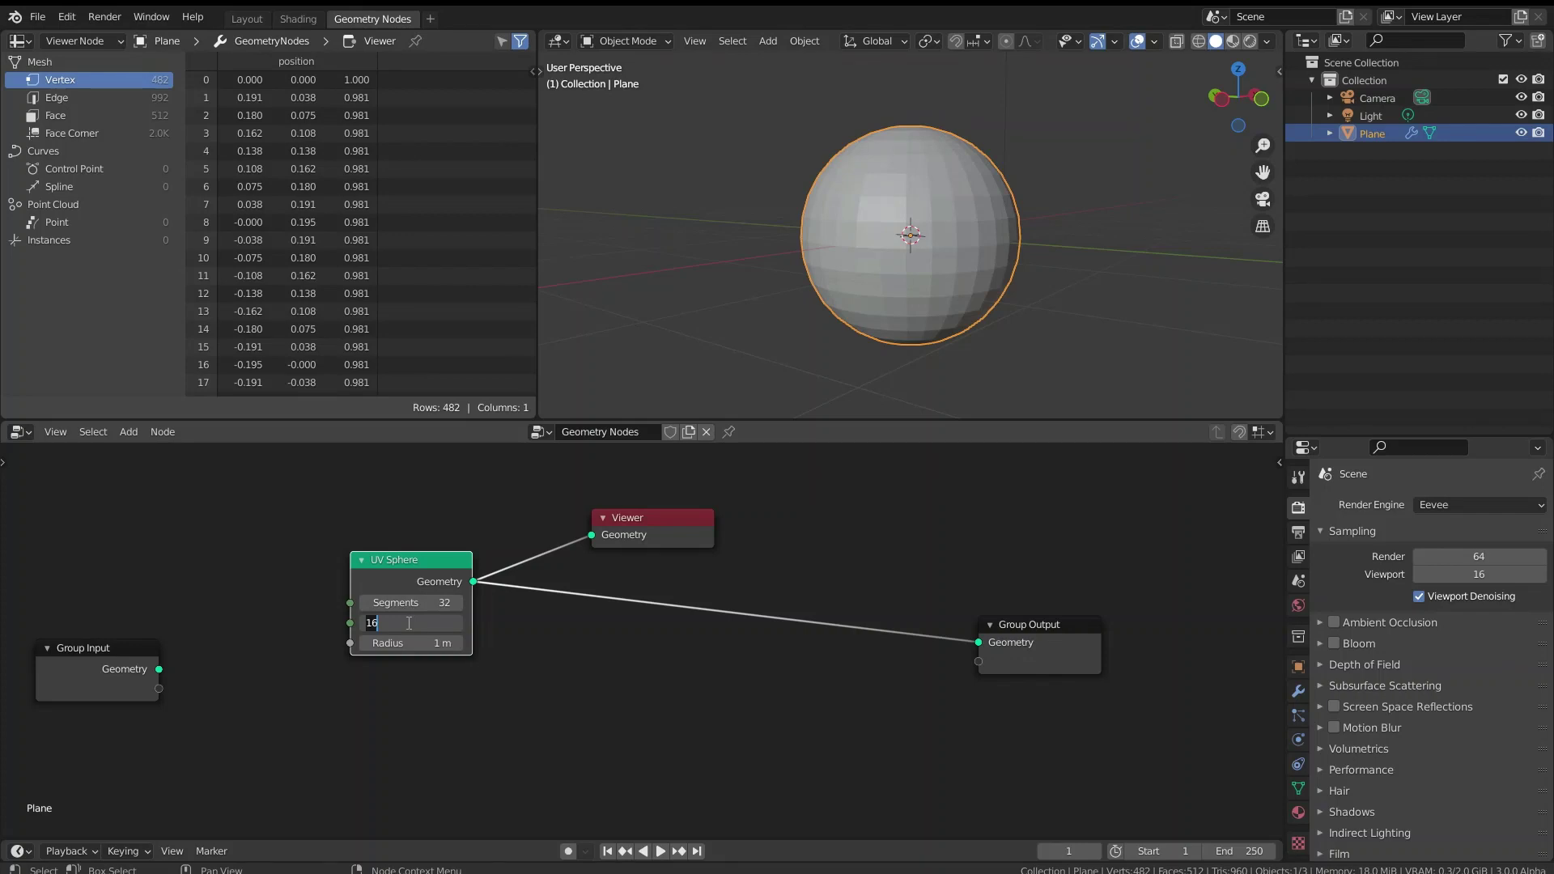
type("12")
key("Return")
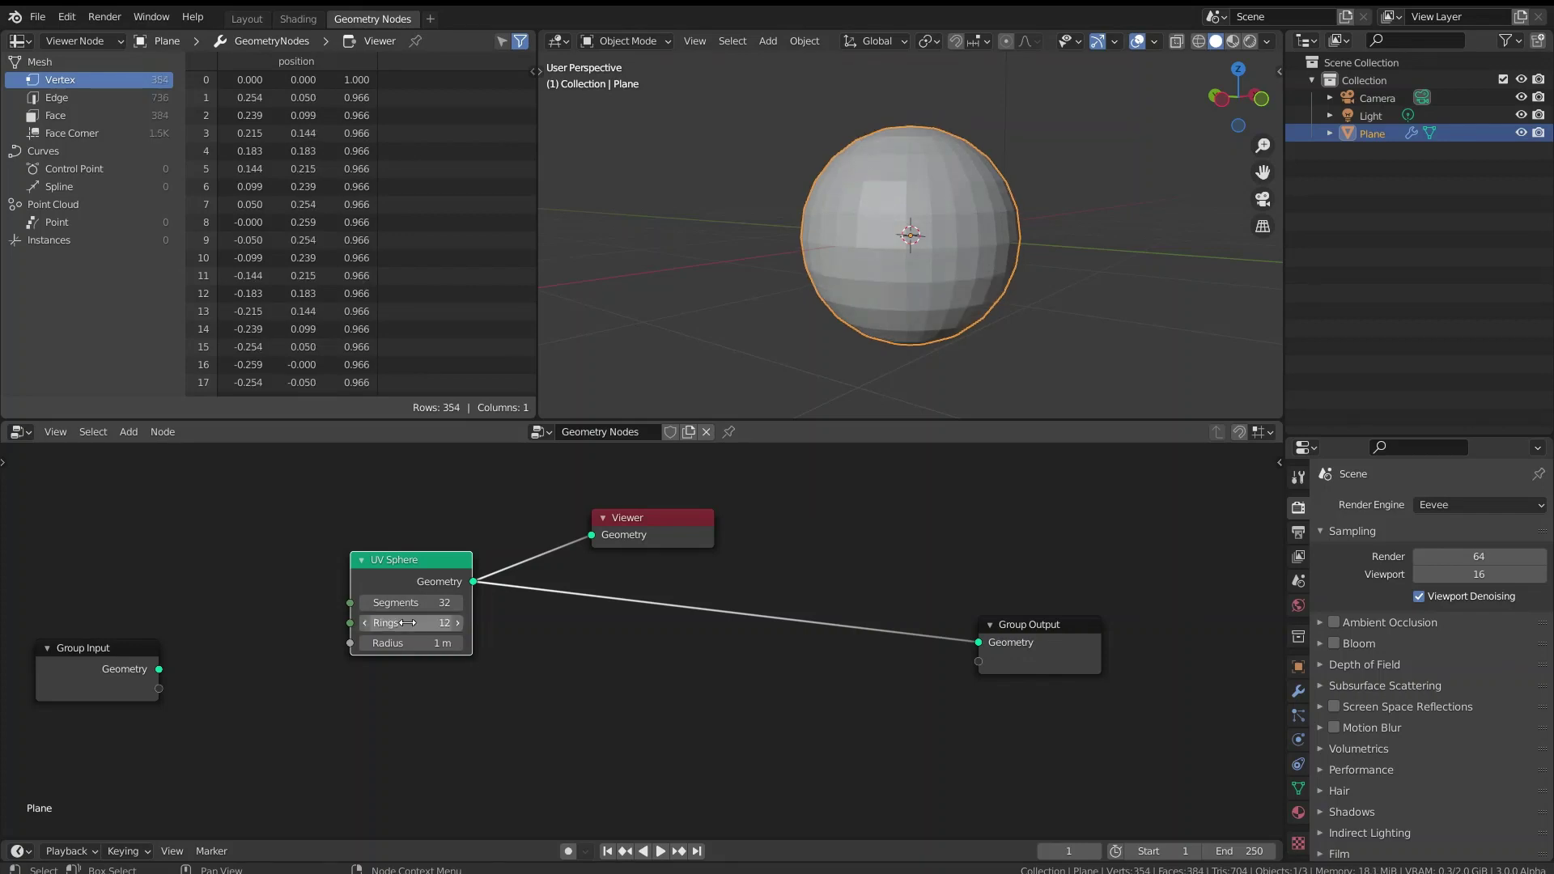
left_click(407, 622)
type("4")
key("Return")
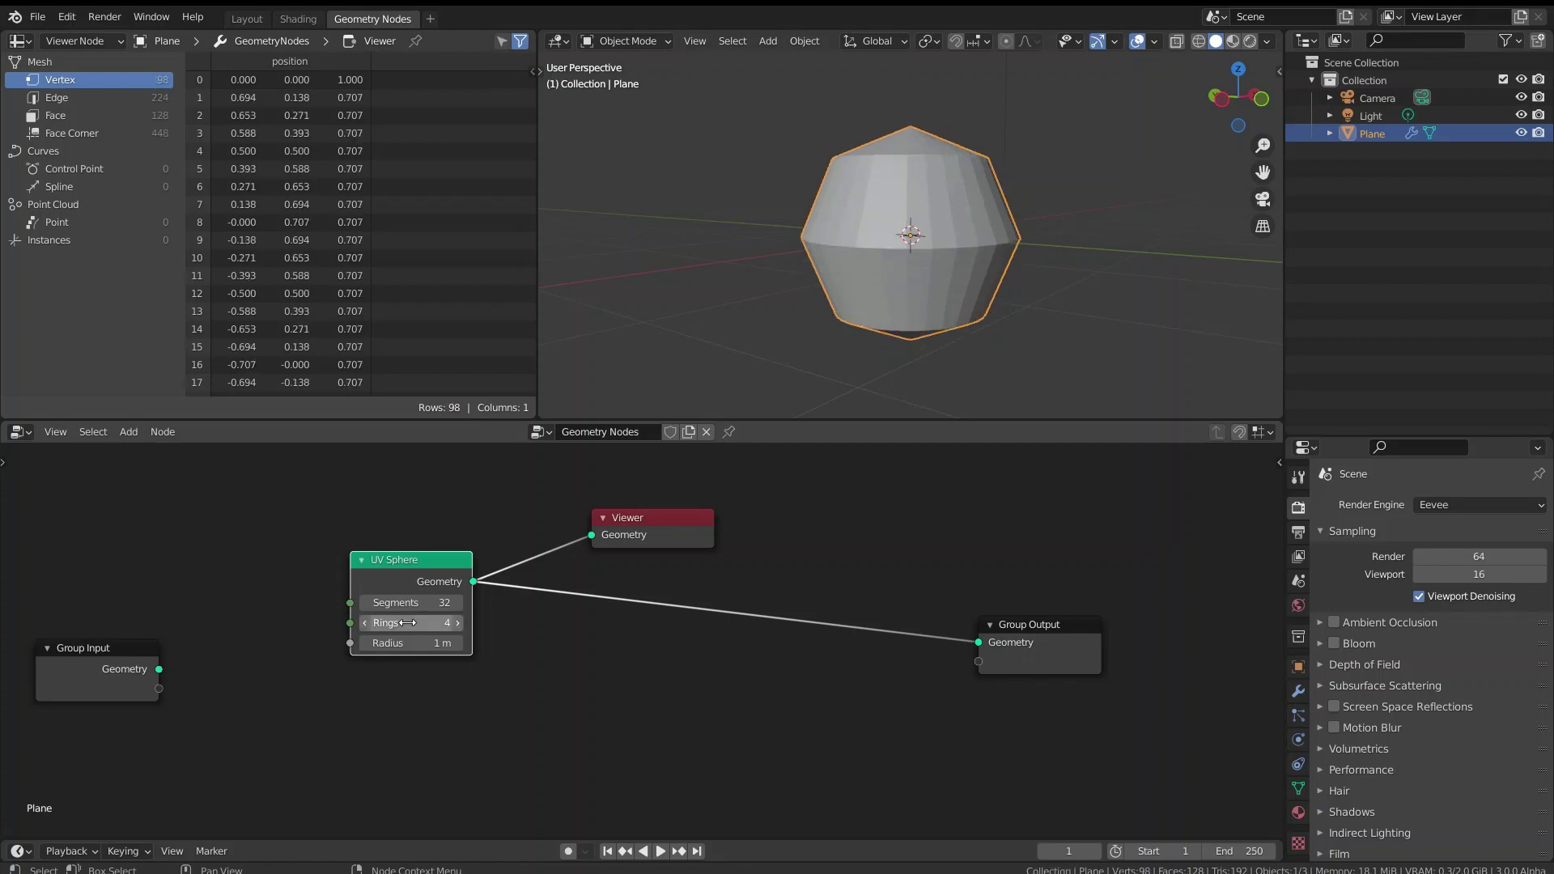
middle_click_drag(1008, 279, 985, 242)
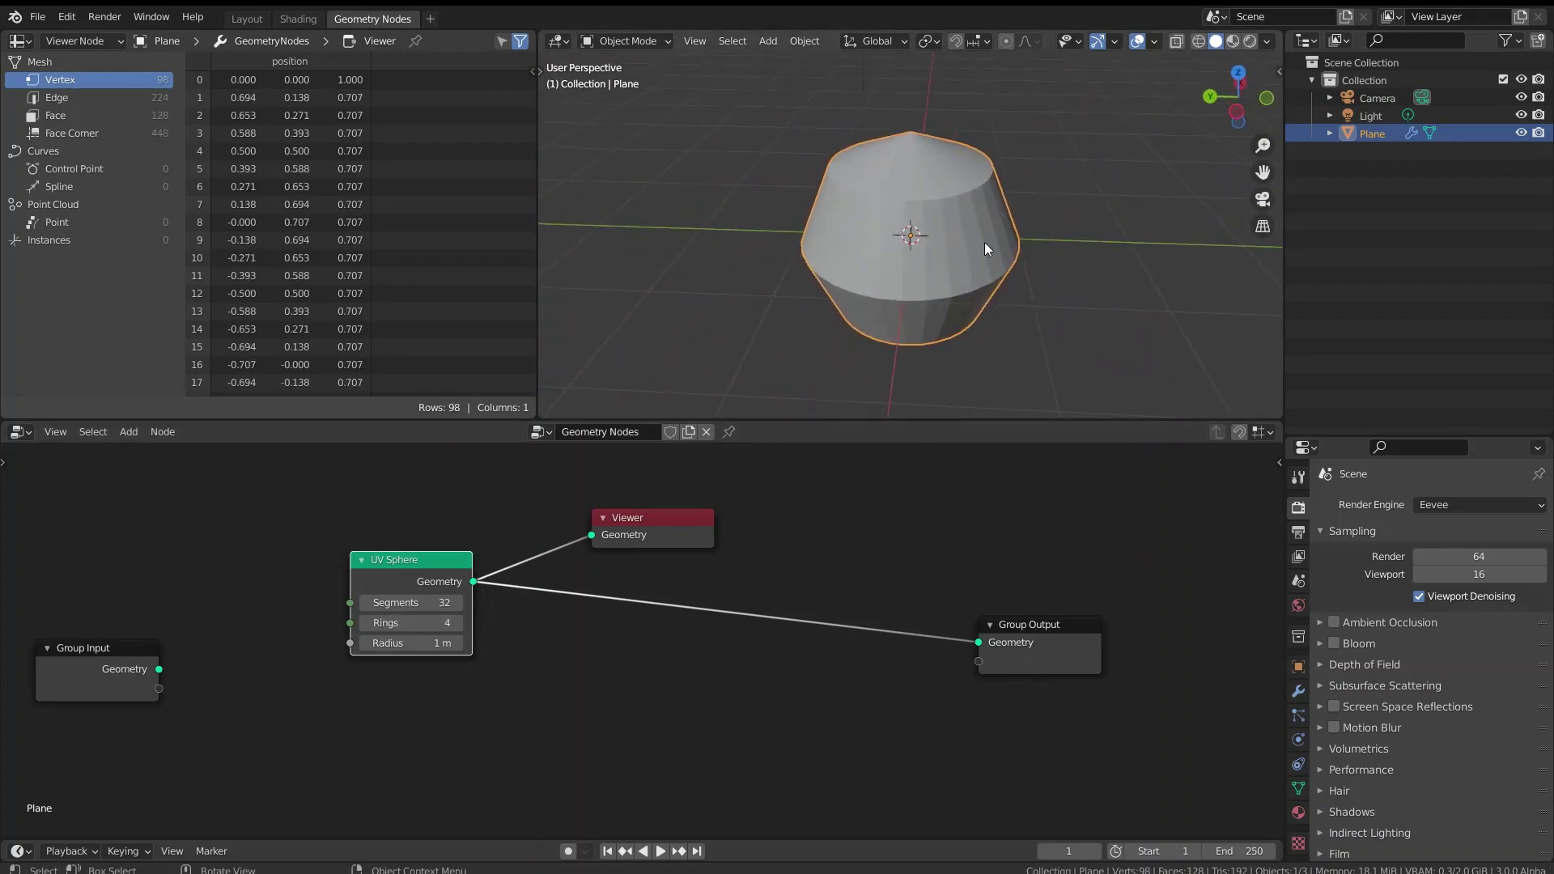
middle_click_drag(906, 191, 948, 241)
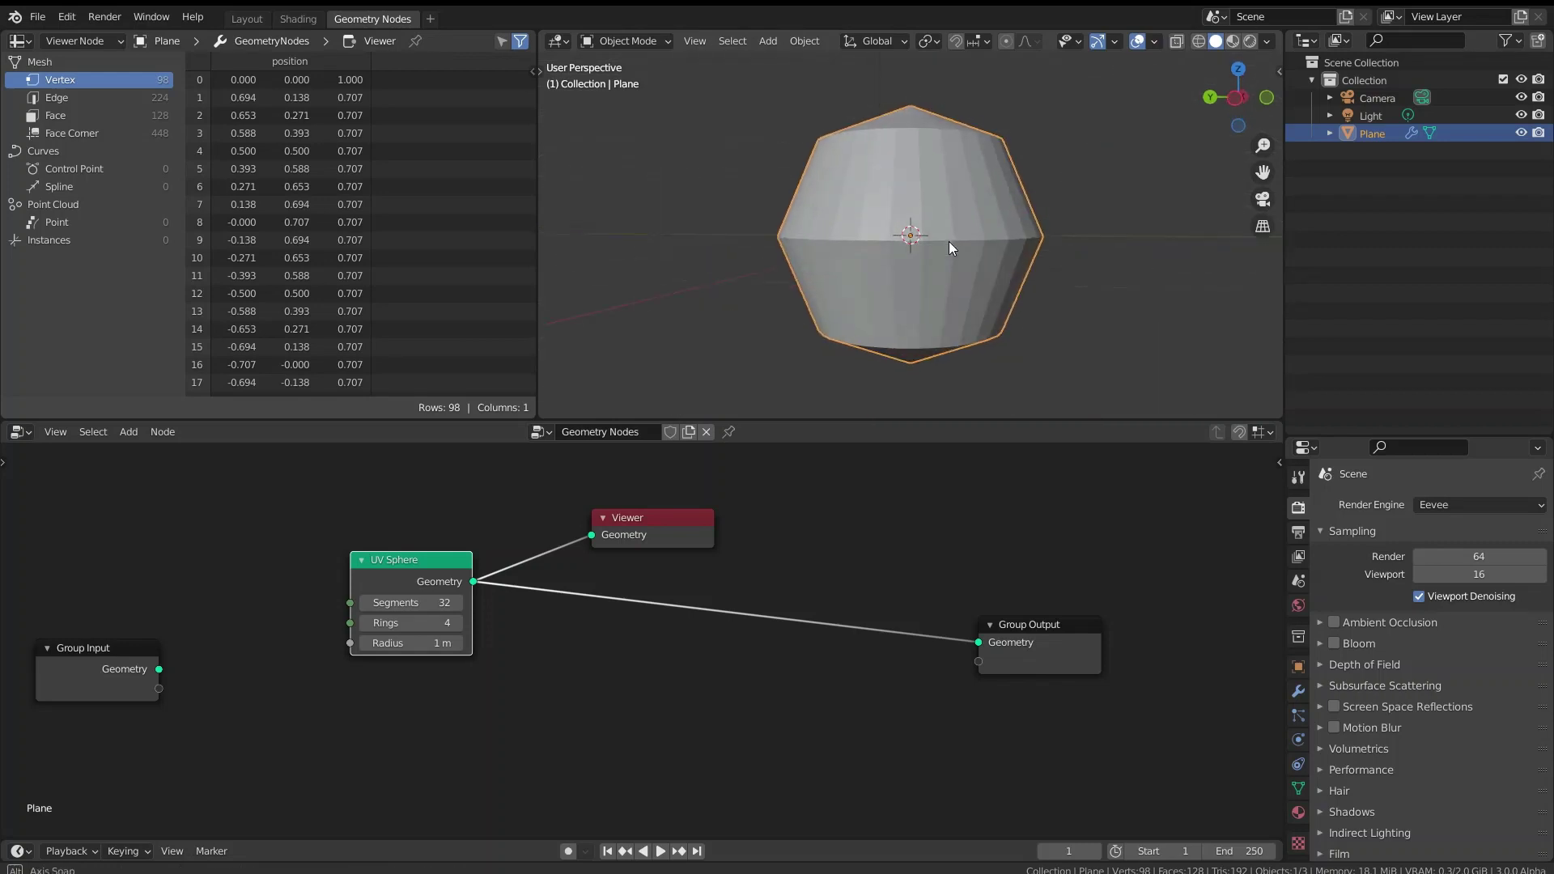
- Spread the nodes apart, leaving a wide gap between the UV Sphere and the Viewer and Group Output
left_click_drag(381, 581, 281, 591)
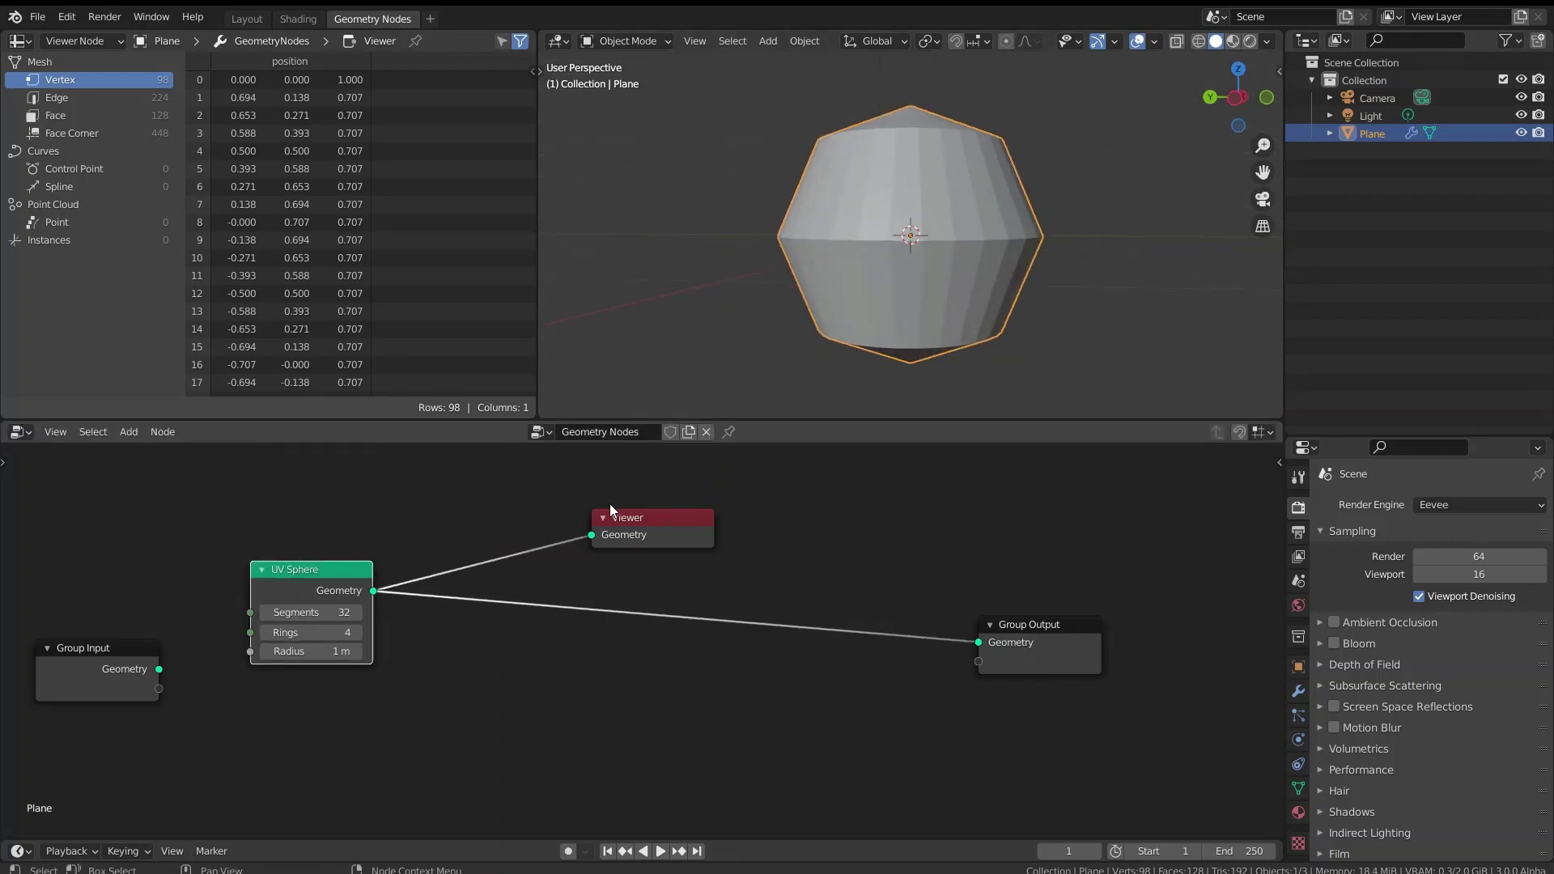
left_click_drag(659, 519, 1033, 536)
left_click_drag(1066, 625, 1136, 583)
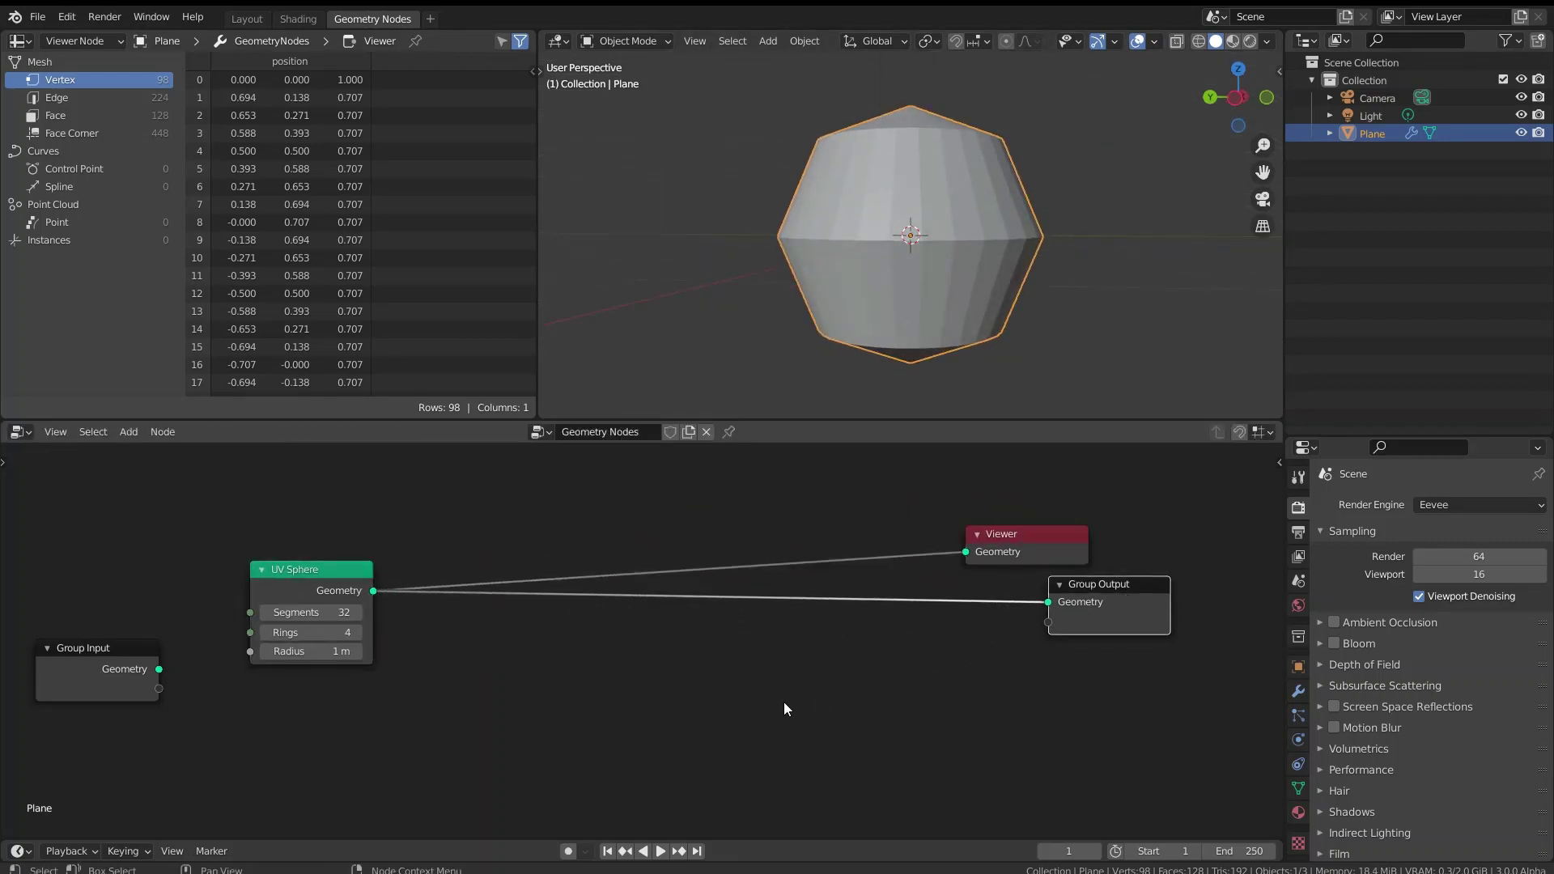
- Insert a Set Position geometry node into the link between the UV Sphere and the Group Output
key("shift+a")
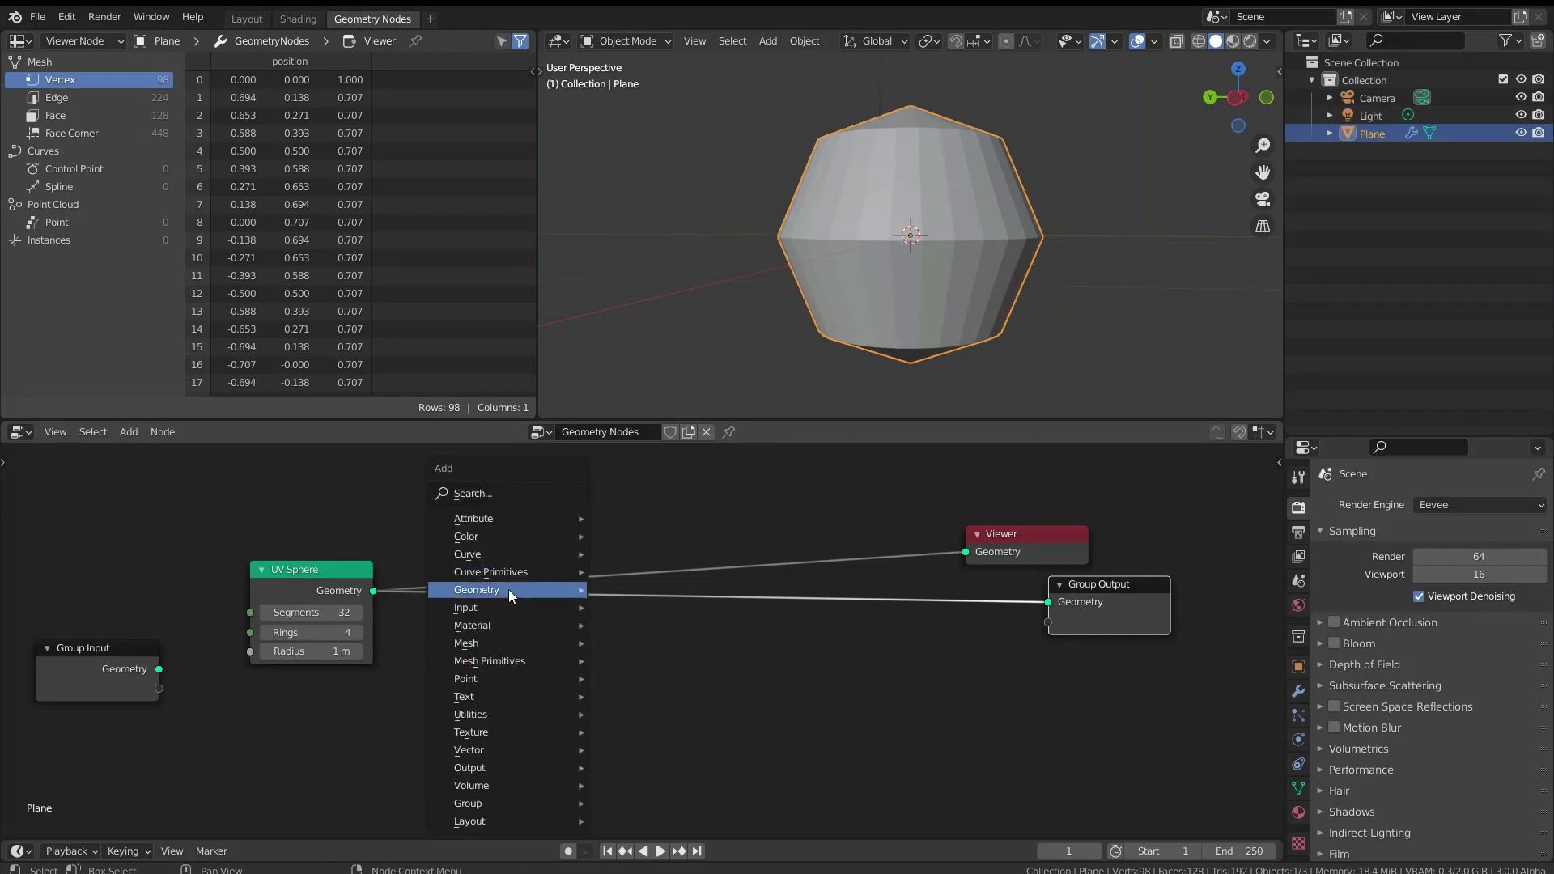
mouse_move(513, 591)
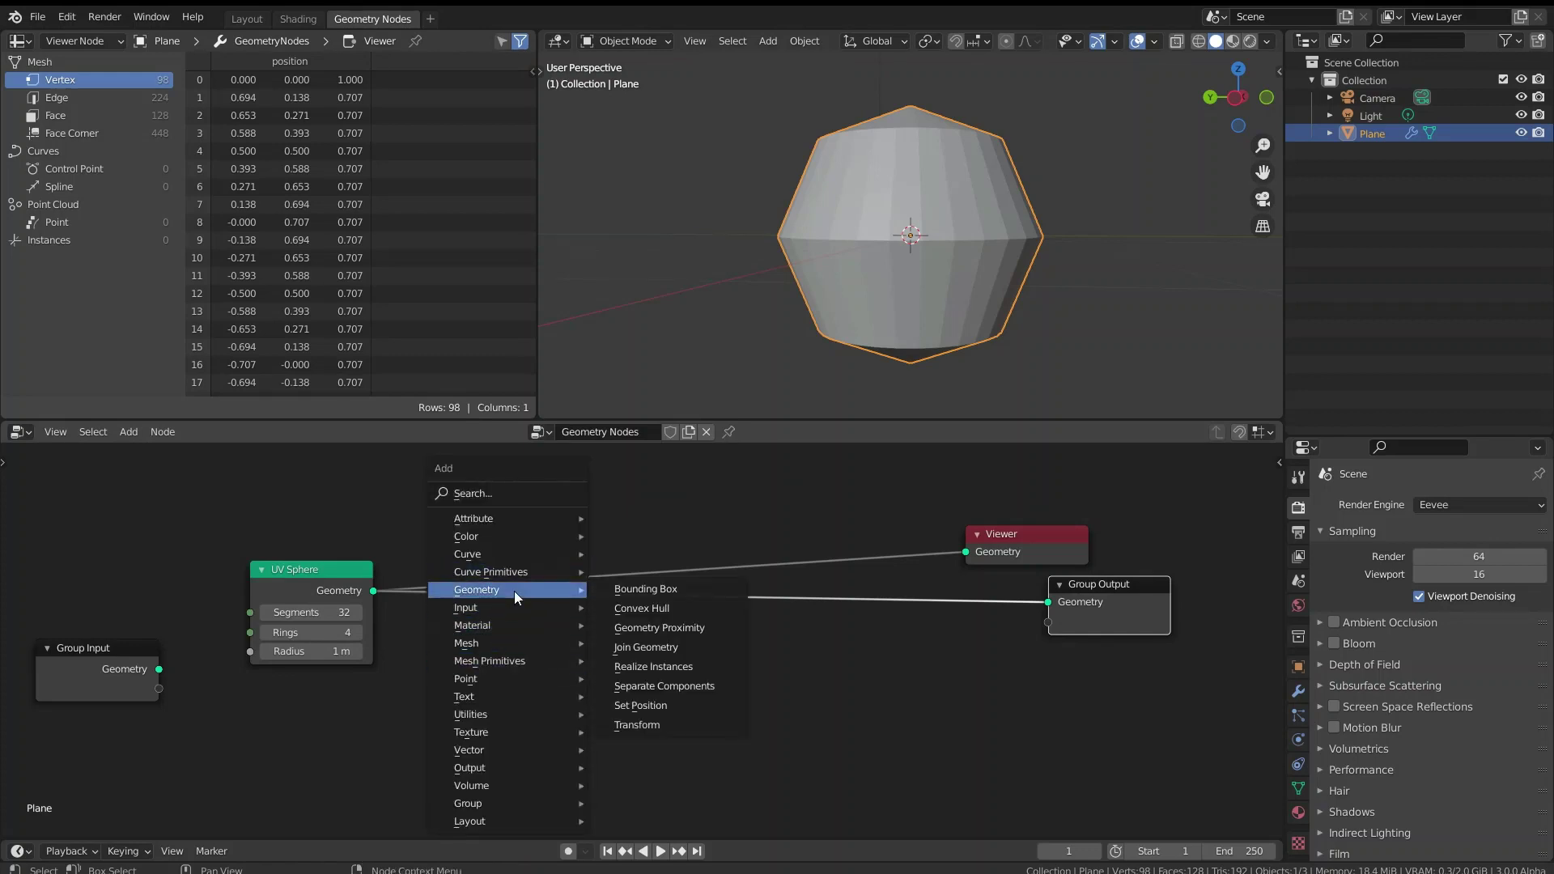
left_click(662, 705)
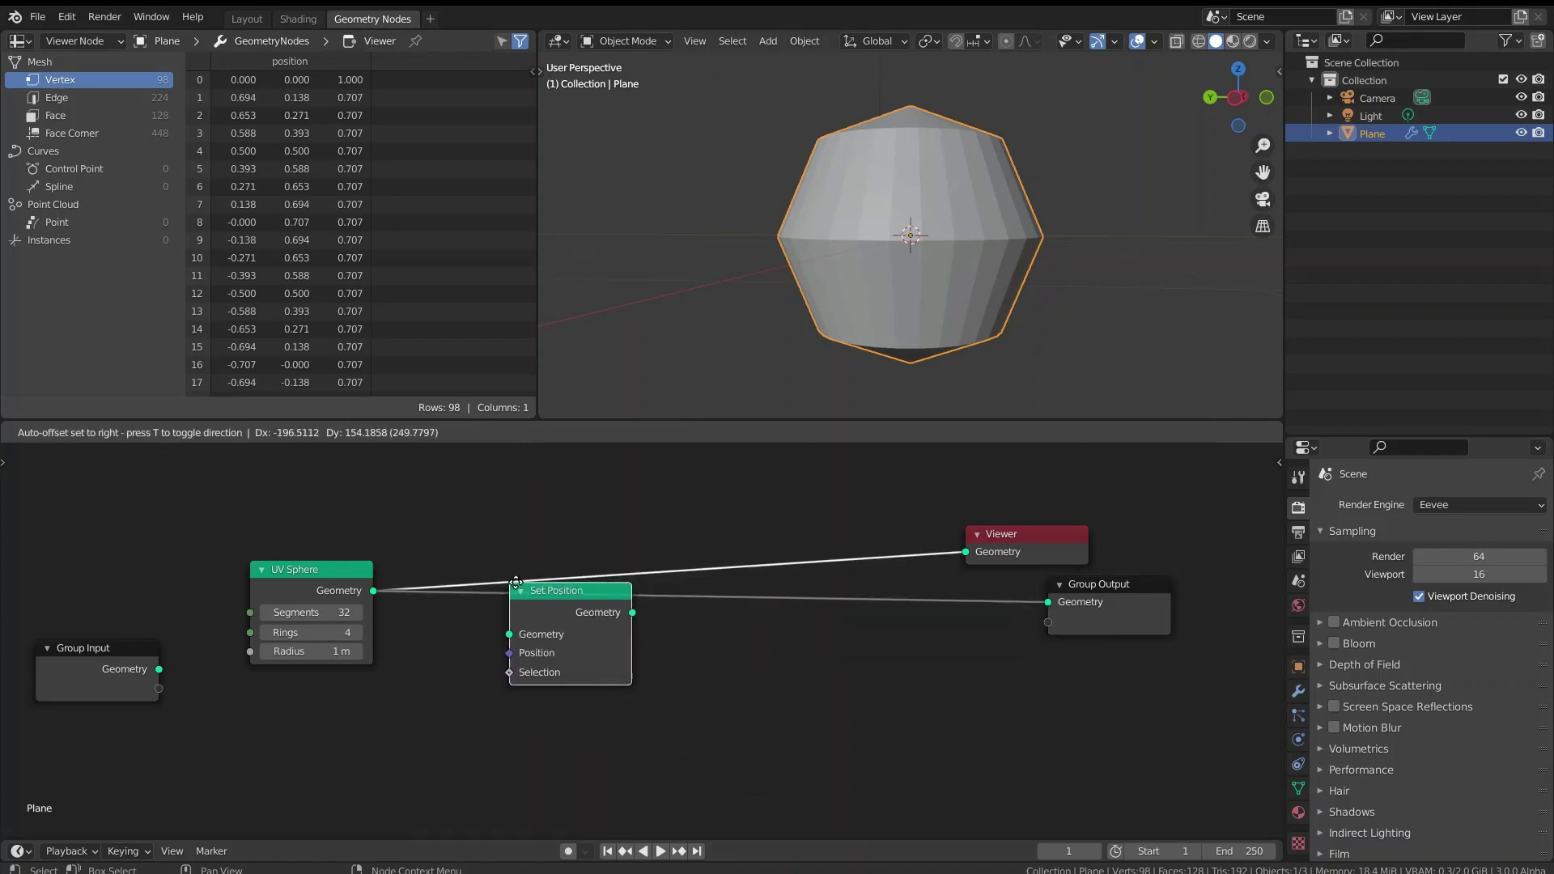
left_click(554, 590)
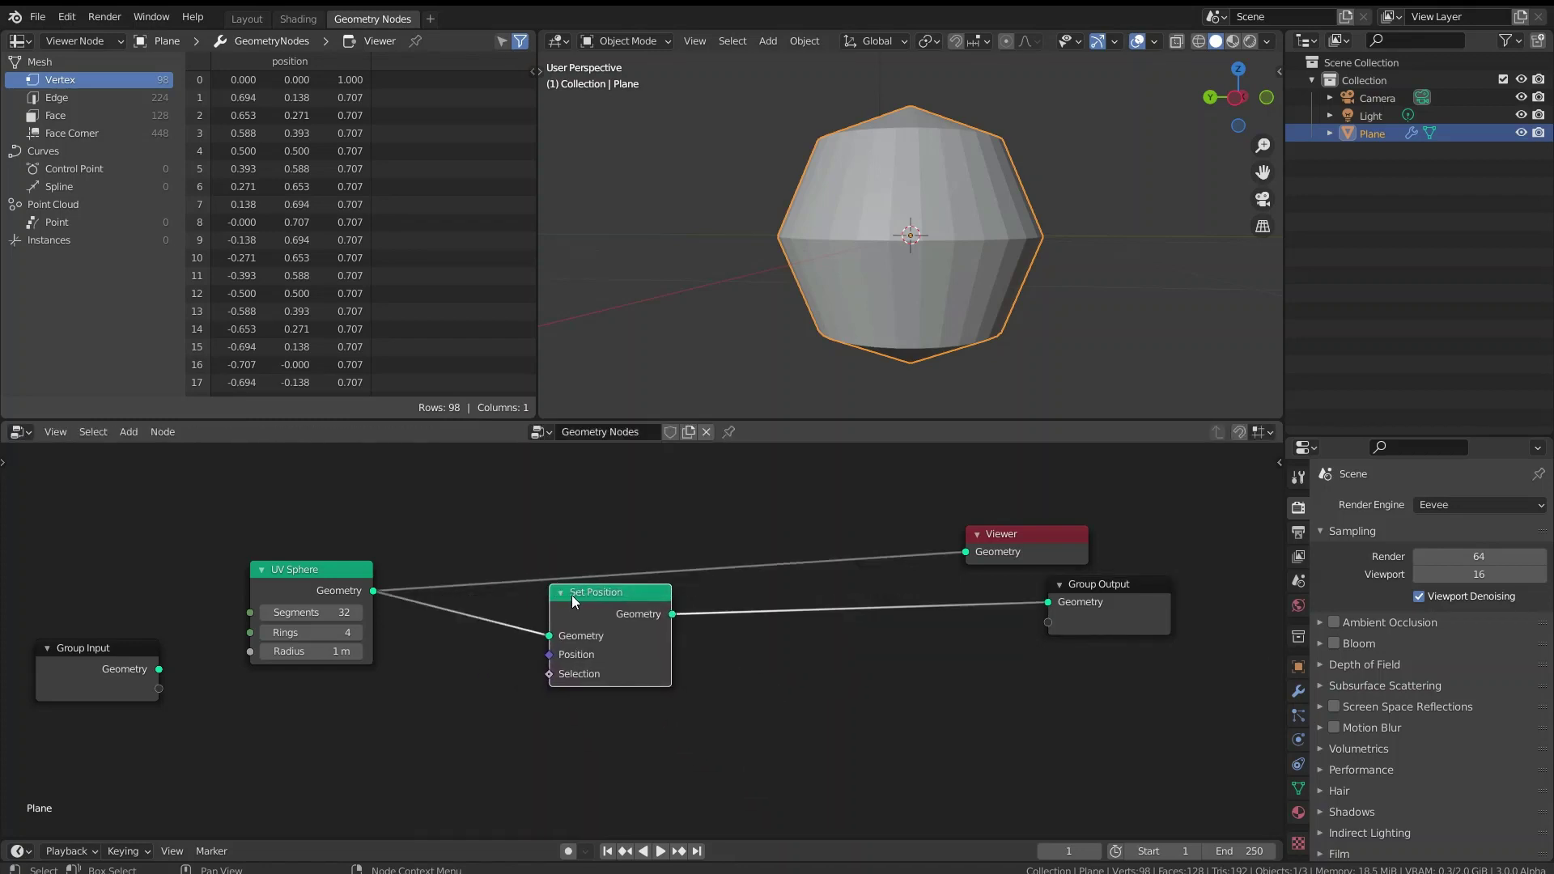
mouse_move(608, 607)
left_mouse_down()
mouse_move(686, 608)
mouse_move(633, 602)
left_mouse_up()
- Delete the Viewer node and move Set Position up, midway between the UV Sphere and the Group Output
middle_click_drag(1004, 181, 980, 162)
left_click(1046, 539)
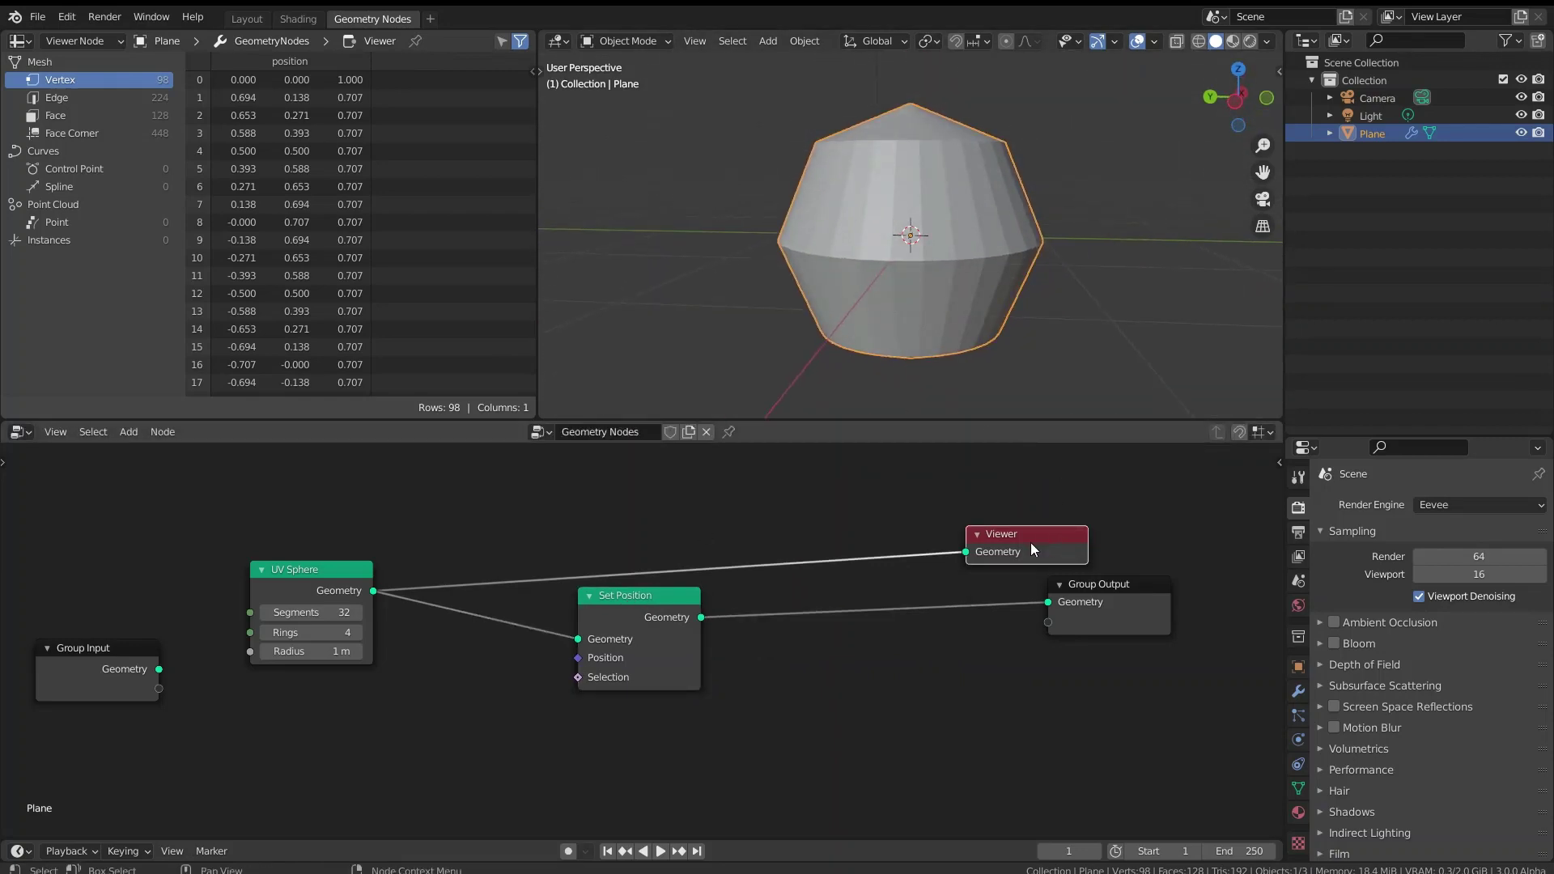
key("x")
key("g")
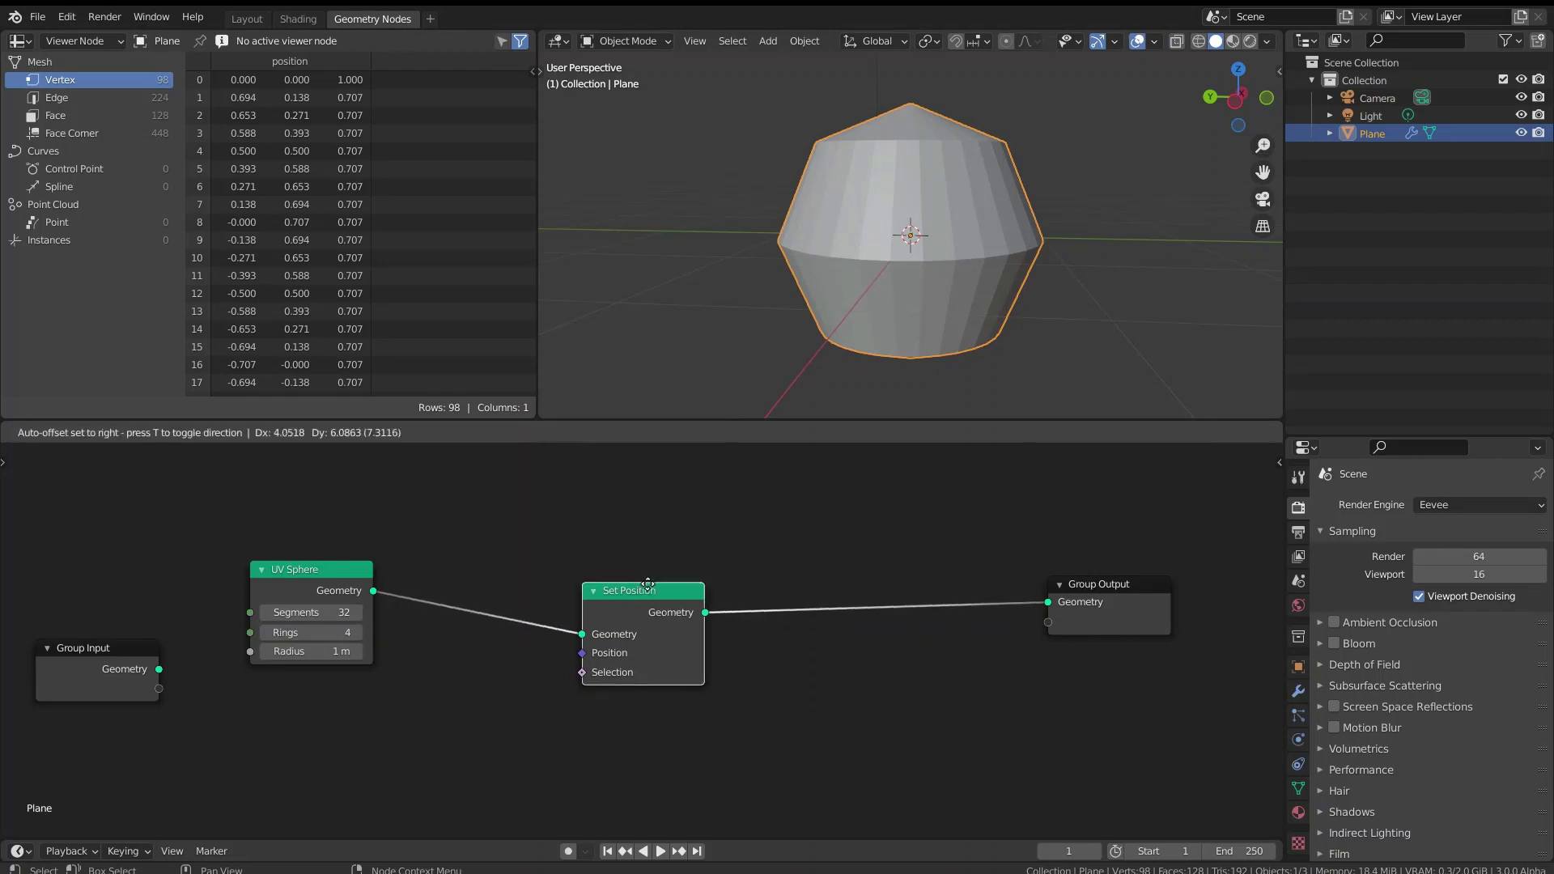
left_click(846, 546)
- Add a Position input node below the UV Sphere node
key("shift+a")
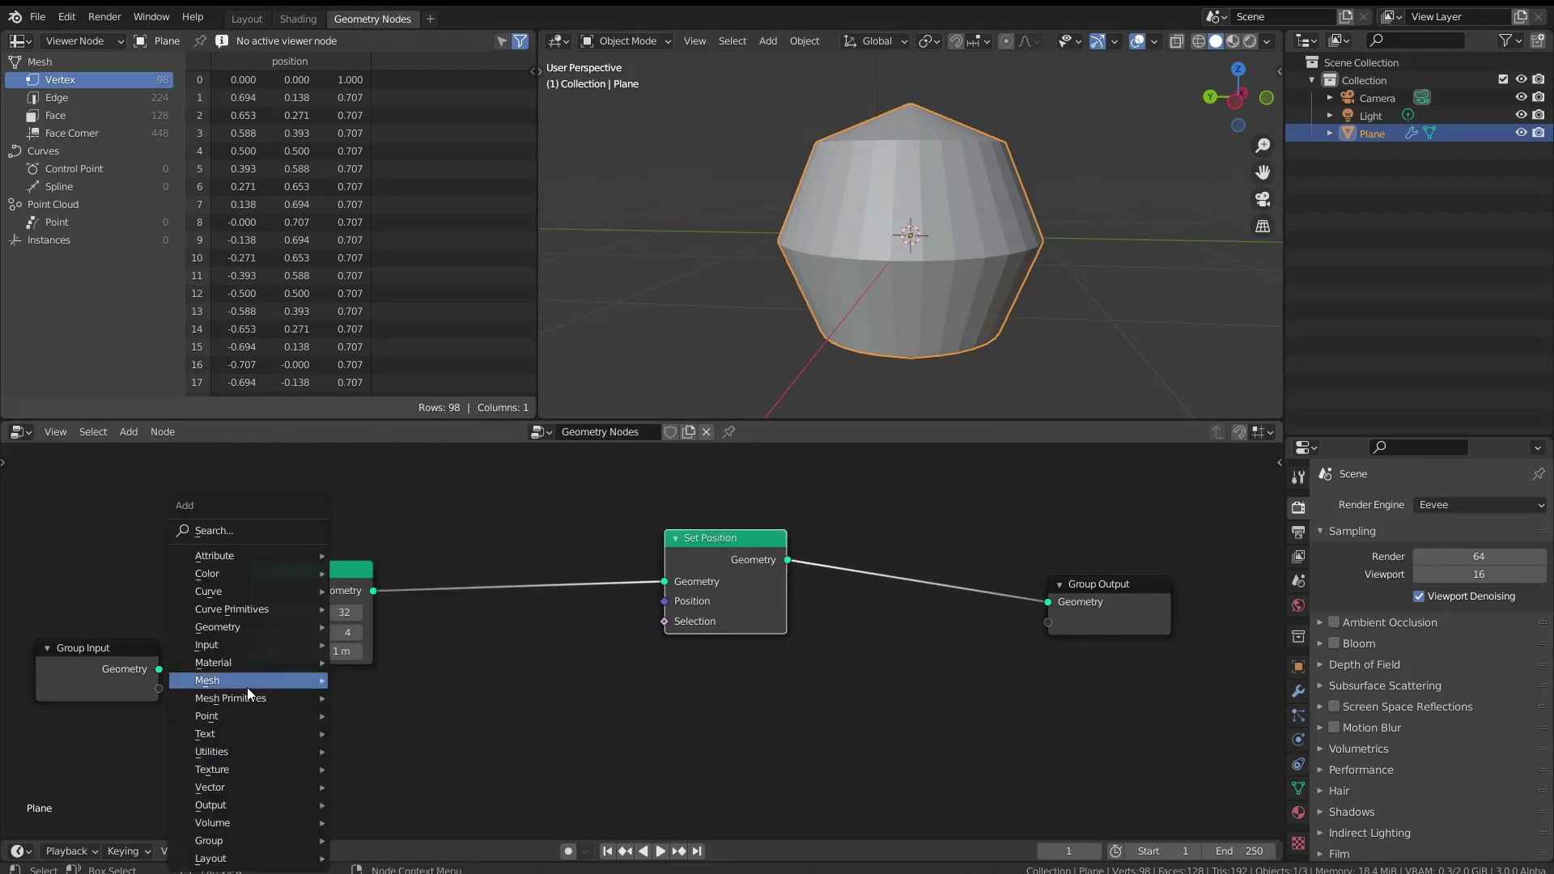
mouse_move(252, 644)
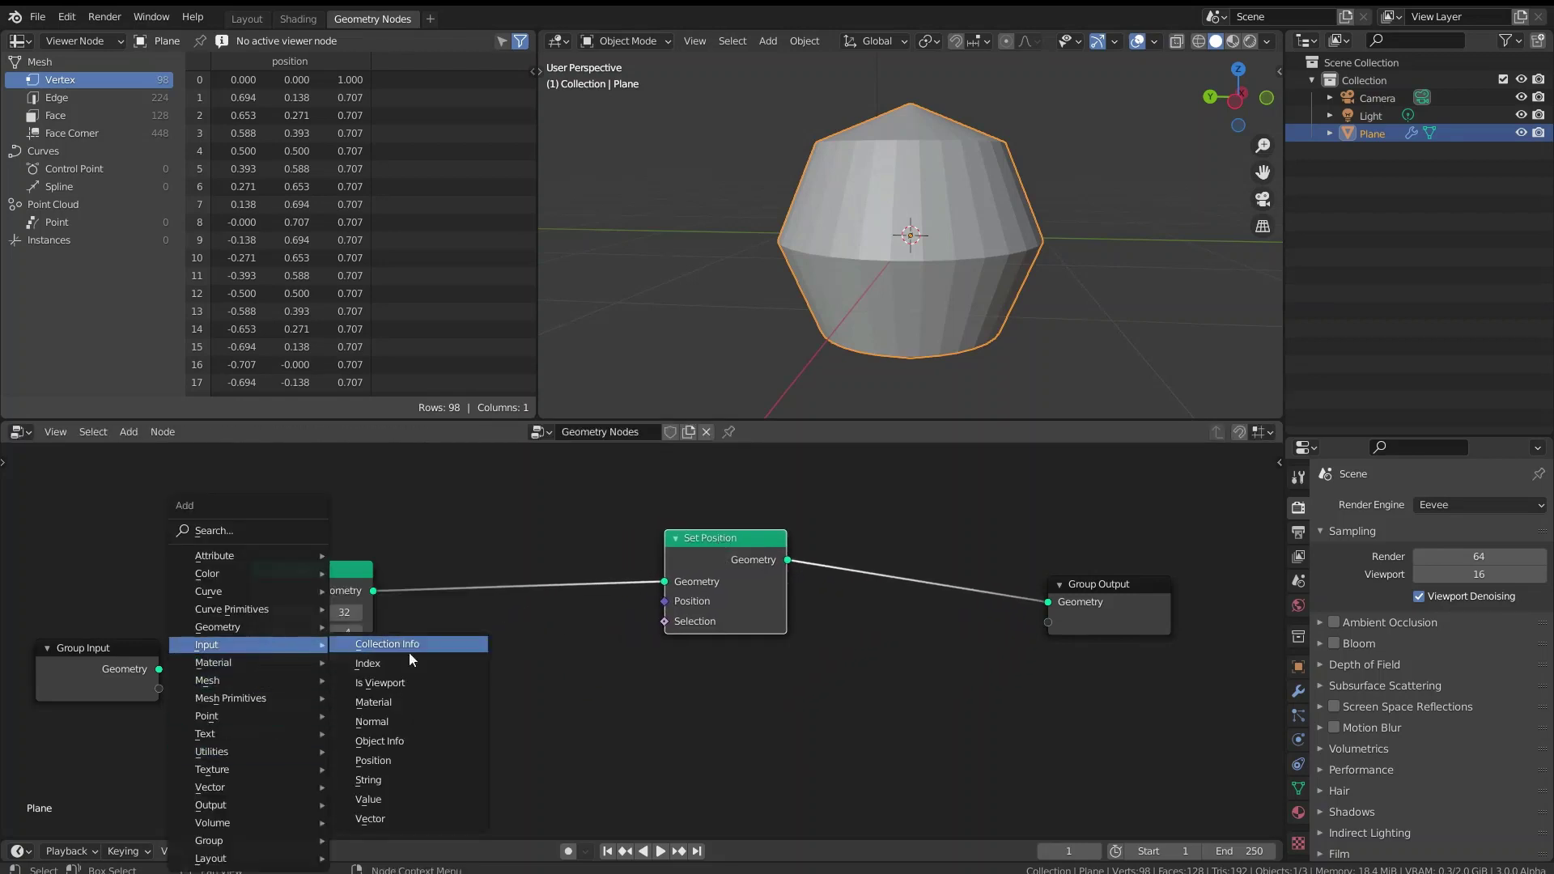
left_click(419, 759)
left_click(235, 724)
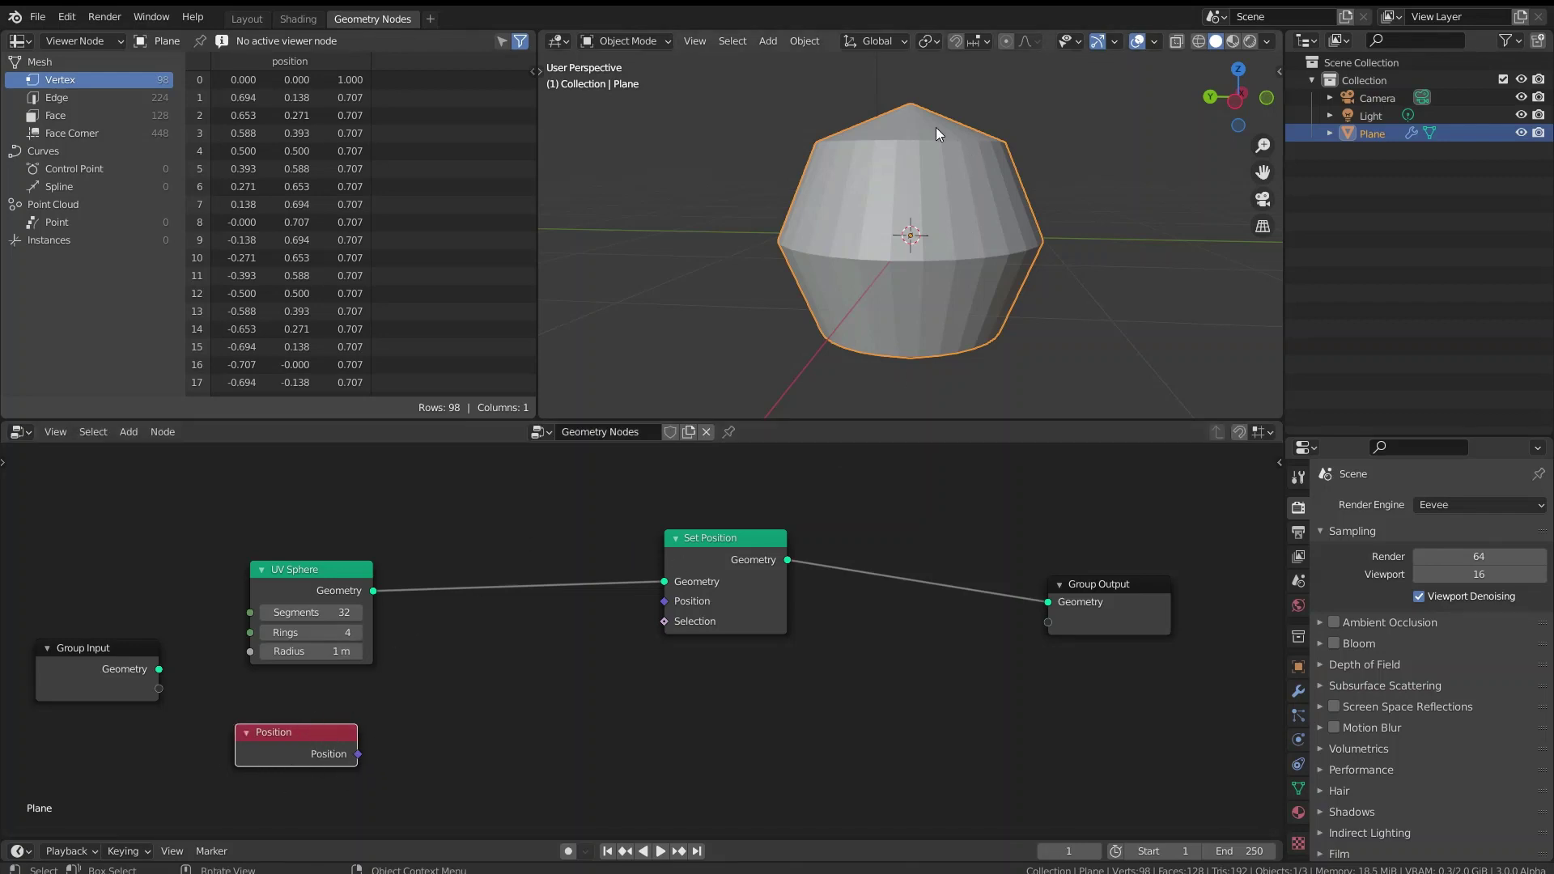
- Start a node formula that splits pos.xyz and defines l = length({x,y,0})
key("alt+f")
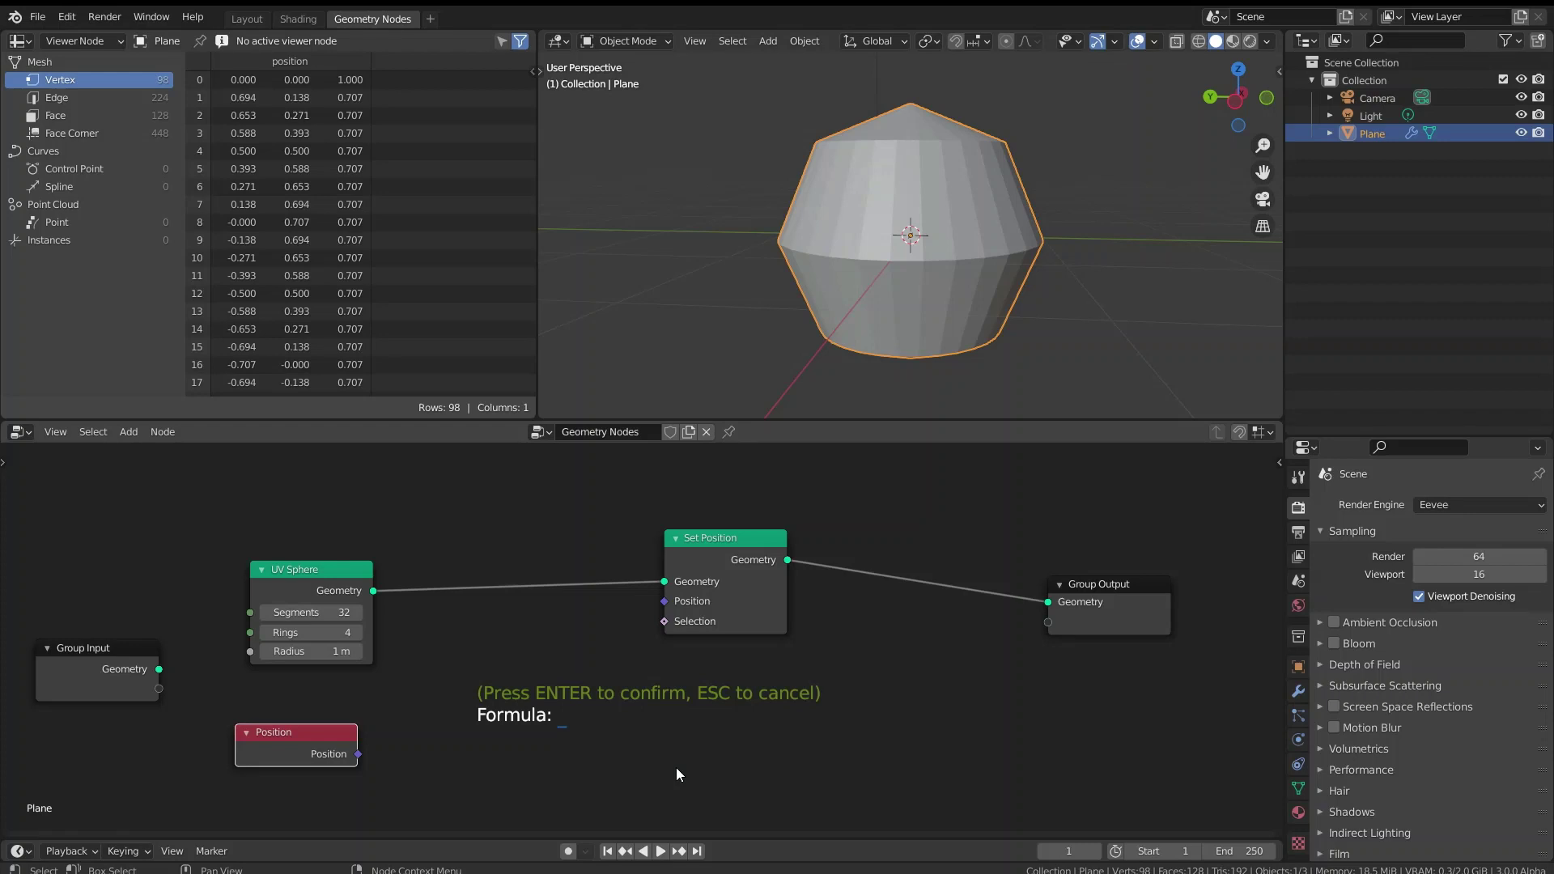
type("pos.xyz; {")
key("BackSpace")
type("leg")
key("BackSpace")
type("ngth({x,y,0})")
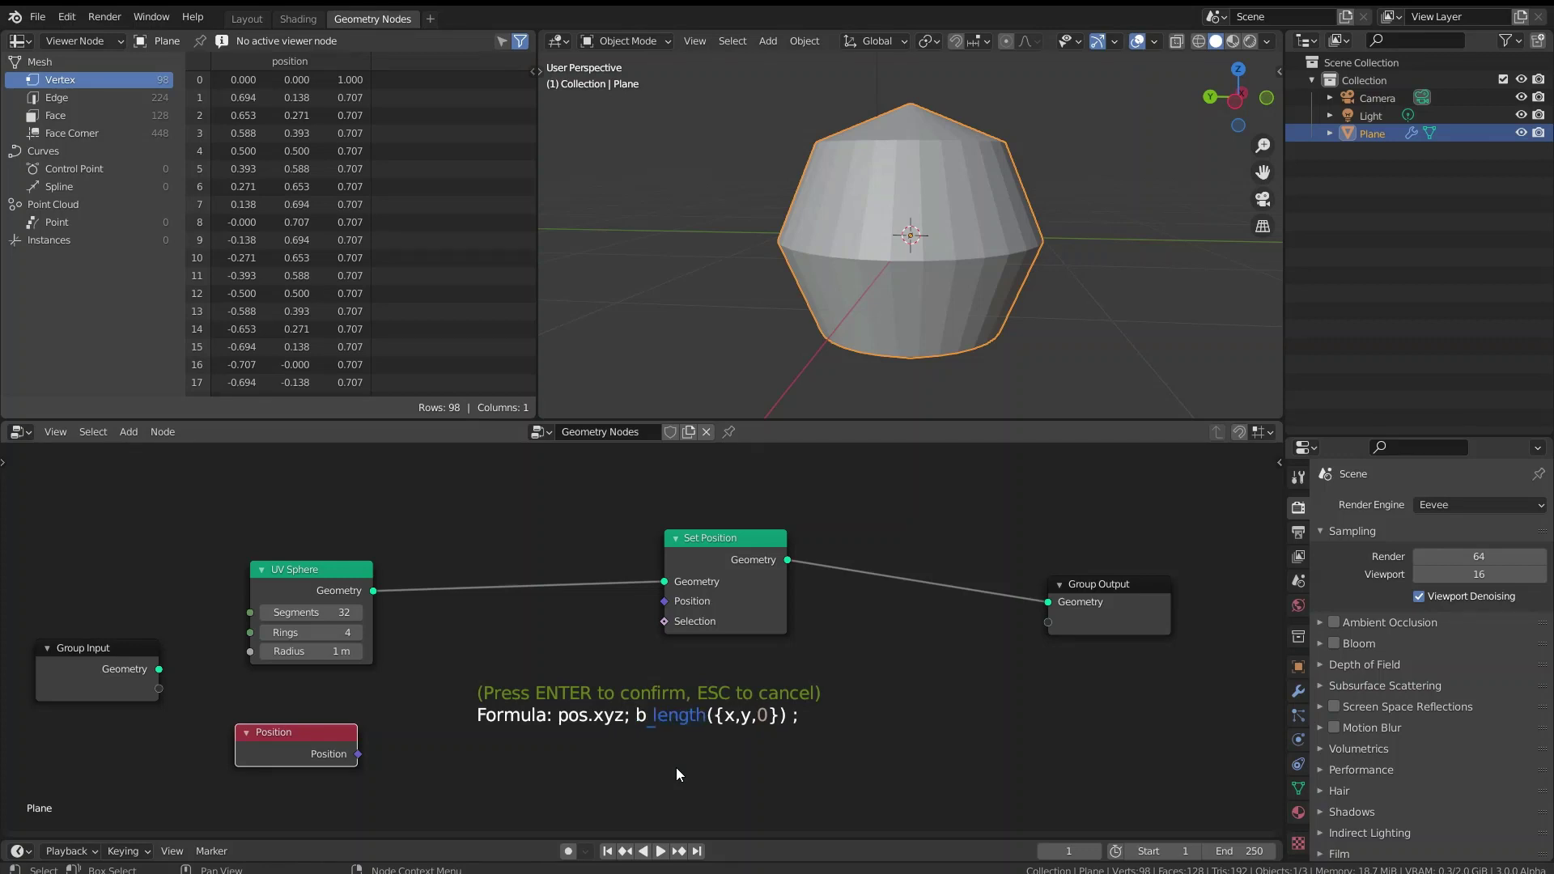
type("l = ")
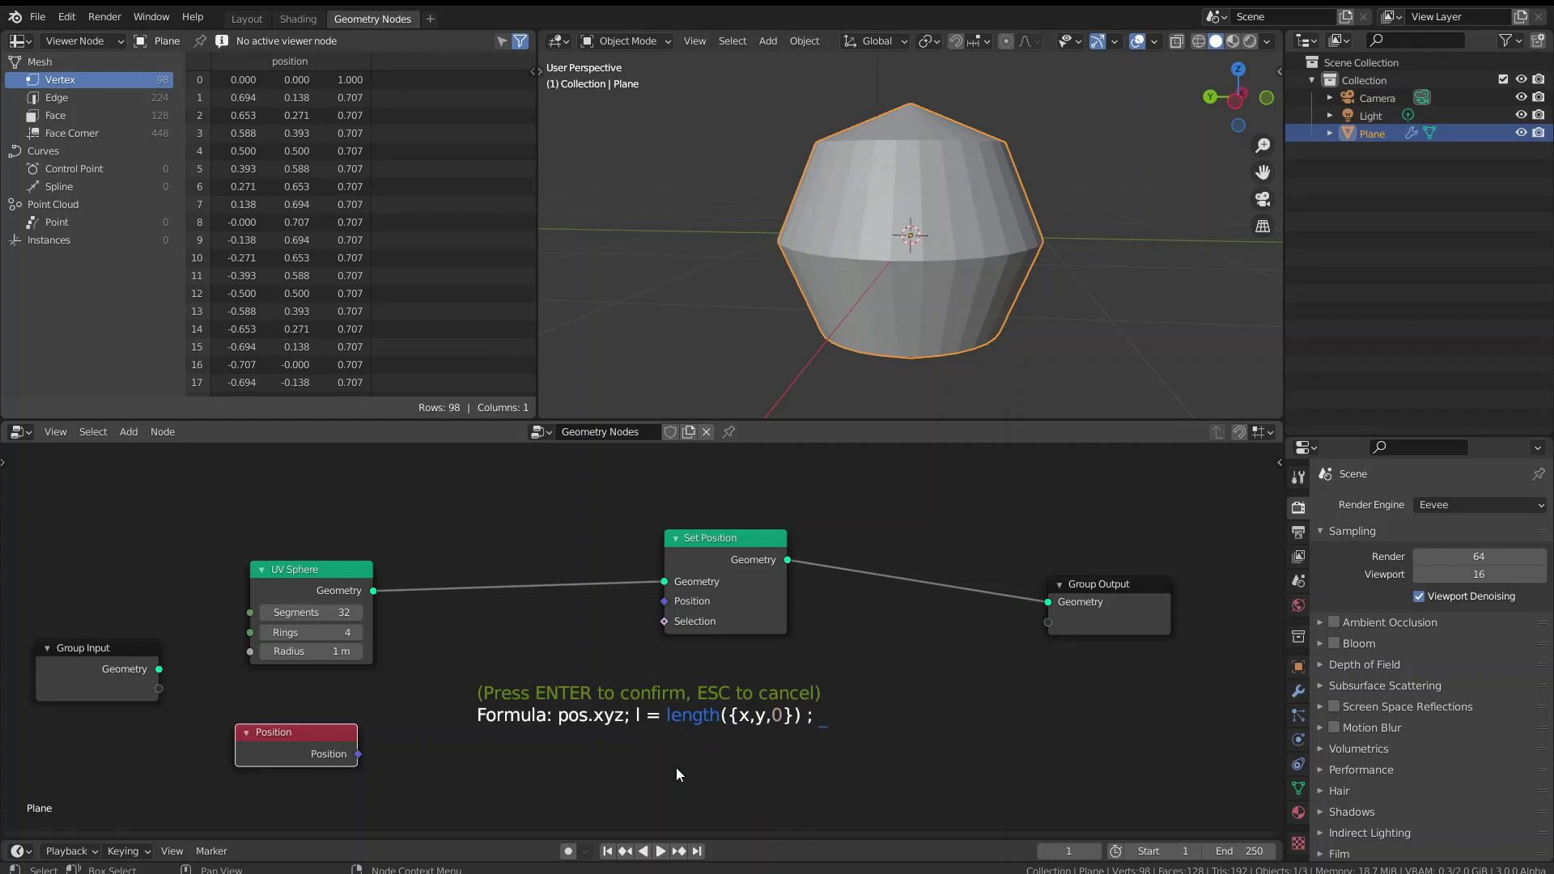
- Complete the formula with the output { x, y, z*0.1 + l * 0.2} and generate its nodes
type("{ x, y, z*")
type("0.0")
key("BackSpace")
type("1 + legn")
key("BackSpace")
key("BackSpace")
key("BackSpace")
key("BackSpace")
type("* 0.5")
key("BackSpace")
type("2}")
key("Return")
- Place the generated formula nodes below the Position and Set Position nodes
scroll(951, 683, "down", 3)
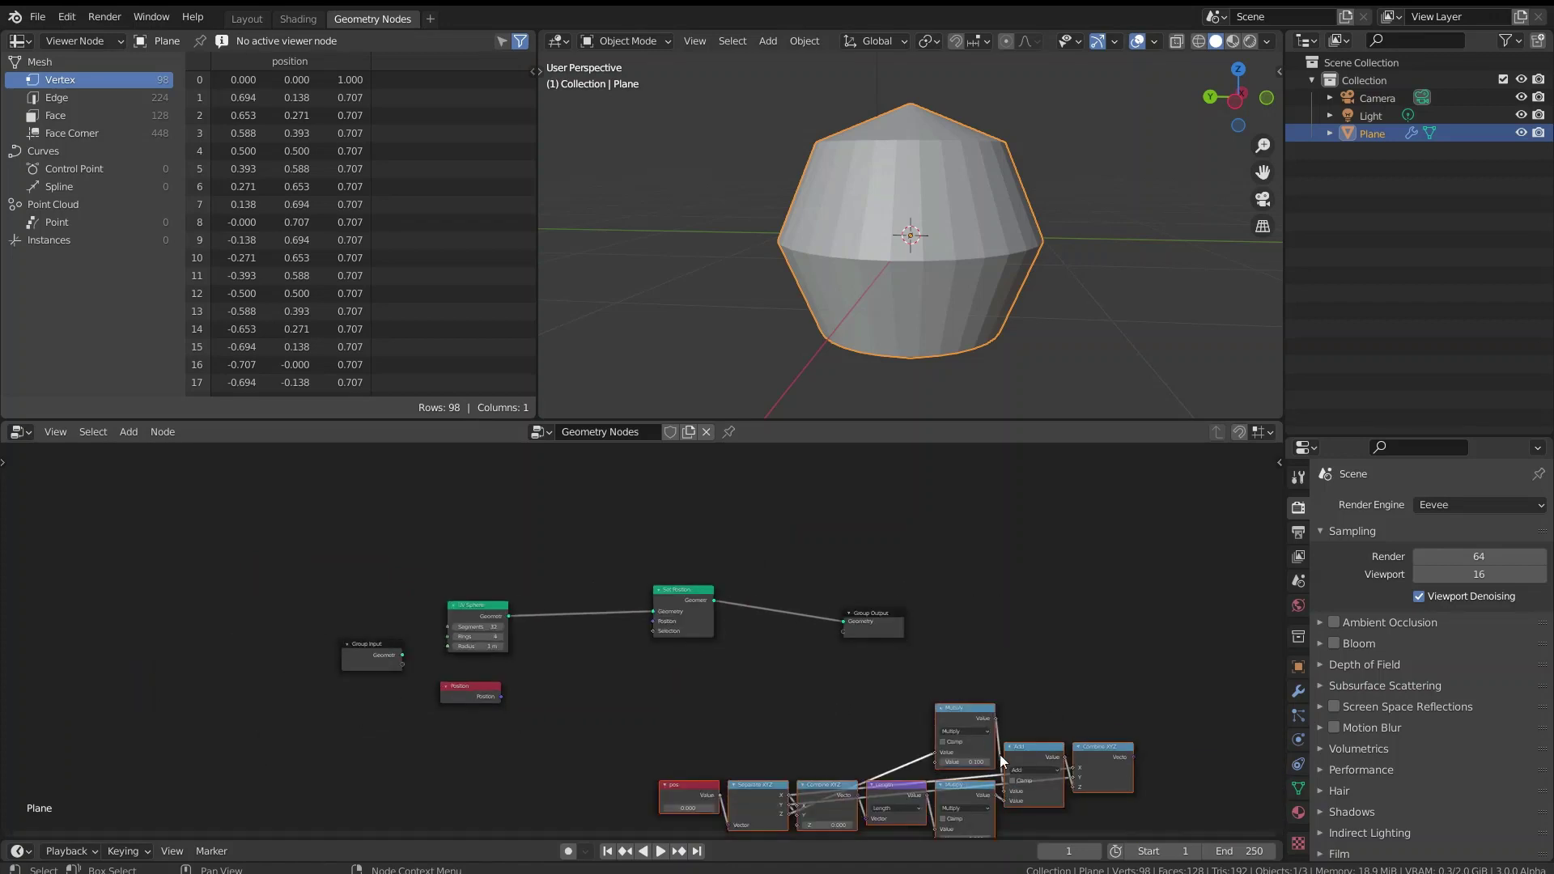
key("g")
left_click(752, 715)
scroll(576, 707, "up", 2)
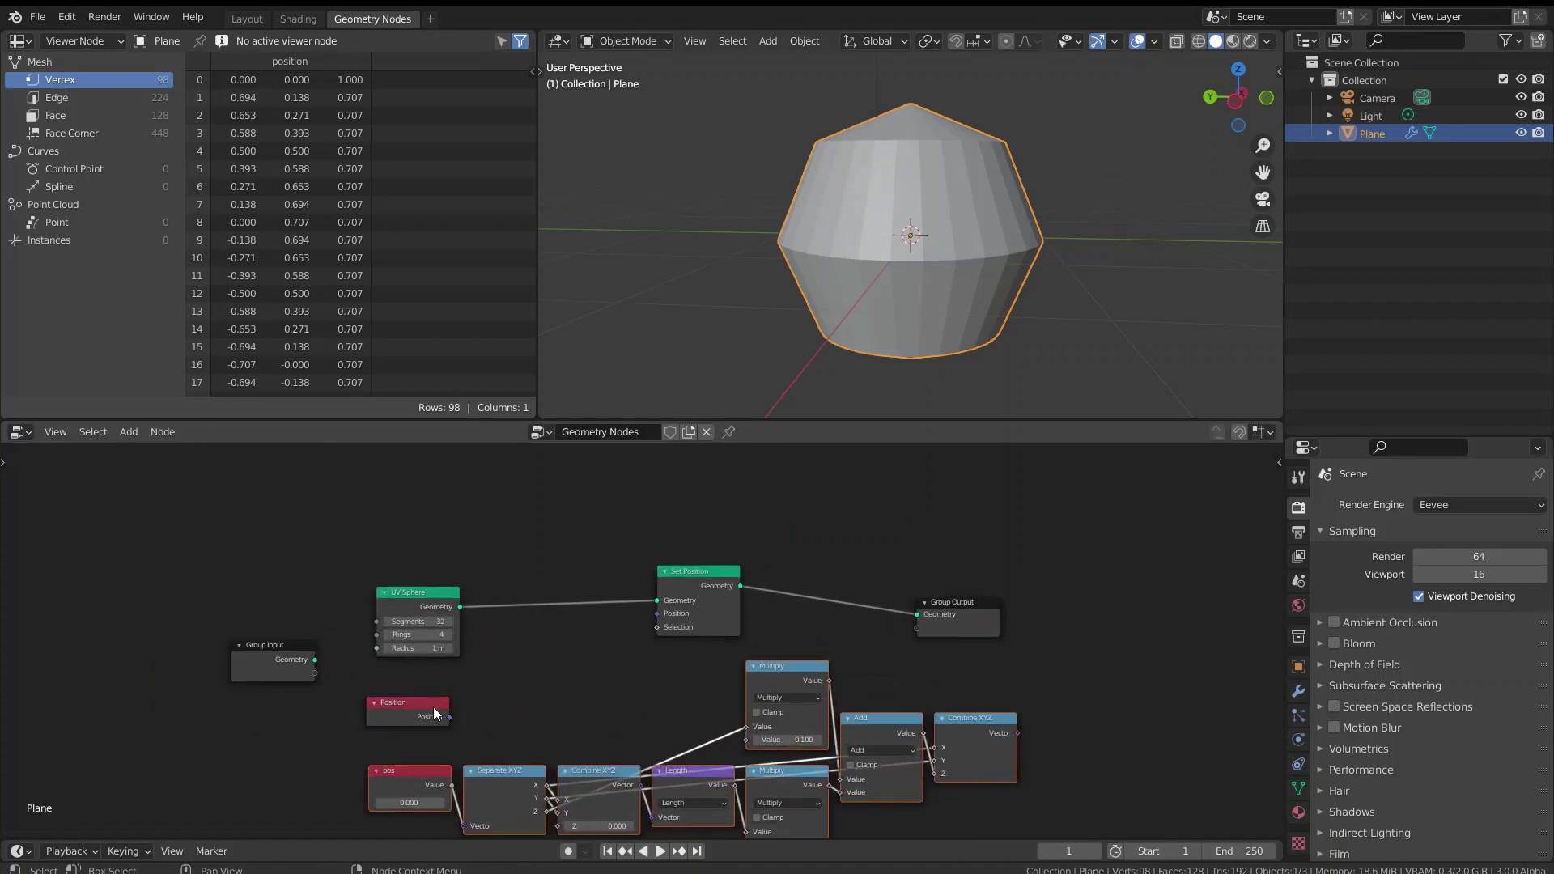
- Connect the Position node to the Separate XYZ Vector input and delete the placeholder pos node
left_click_drag(490, 621, 559, 726)
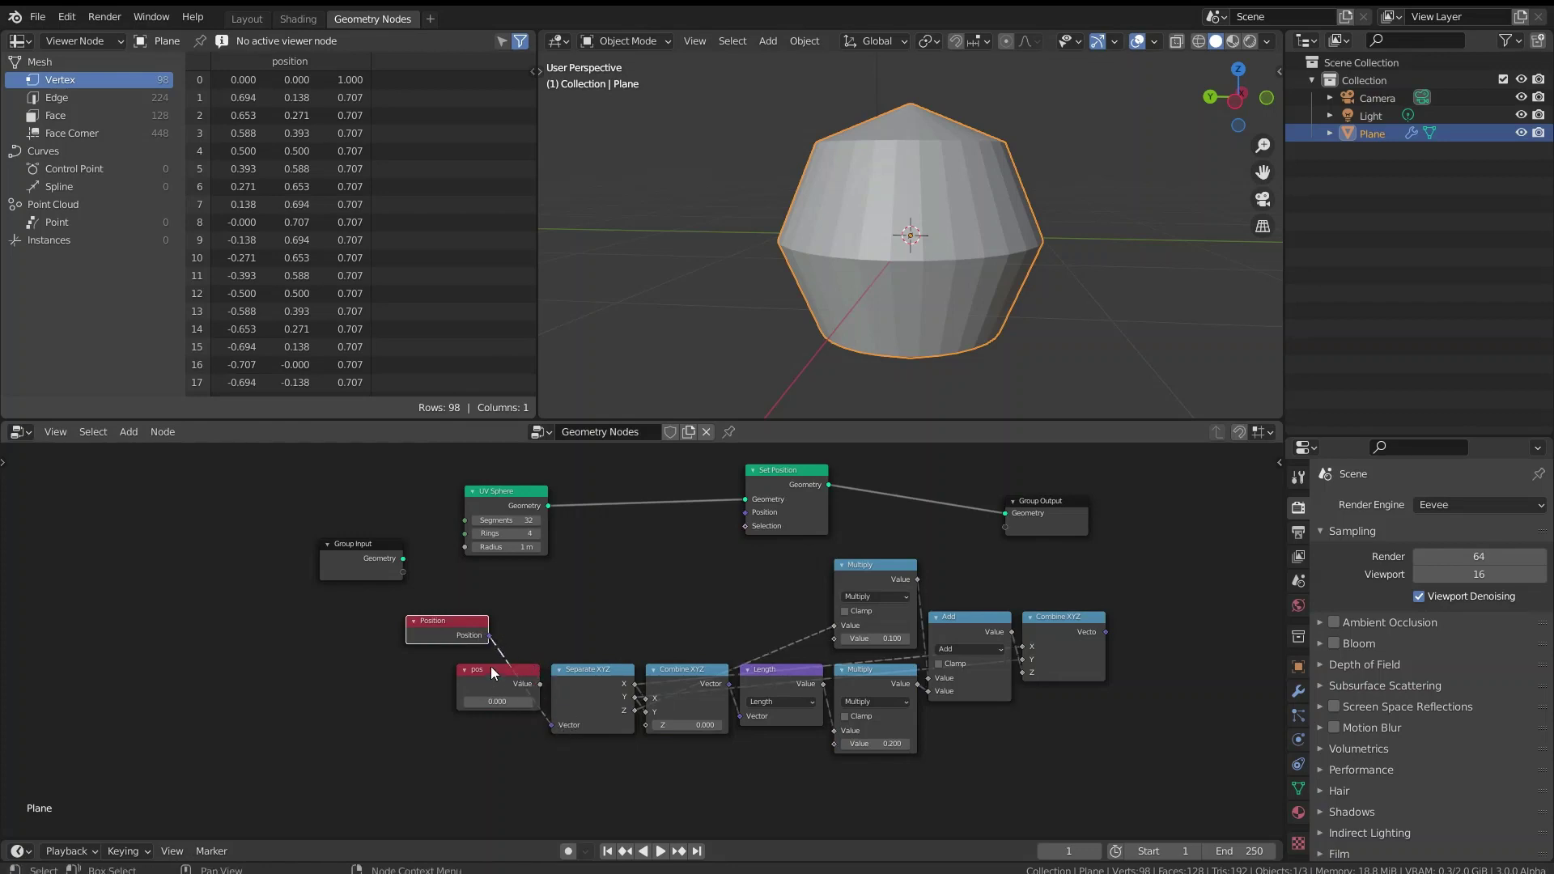
left_click(491, 668)
key("x")
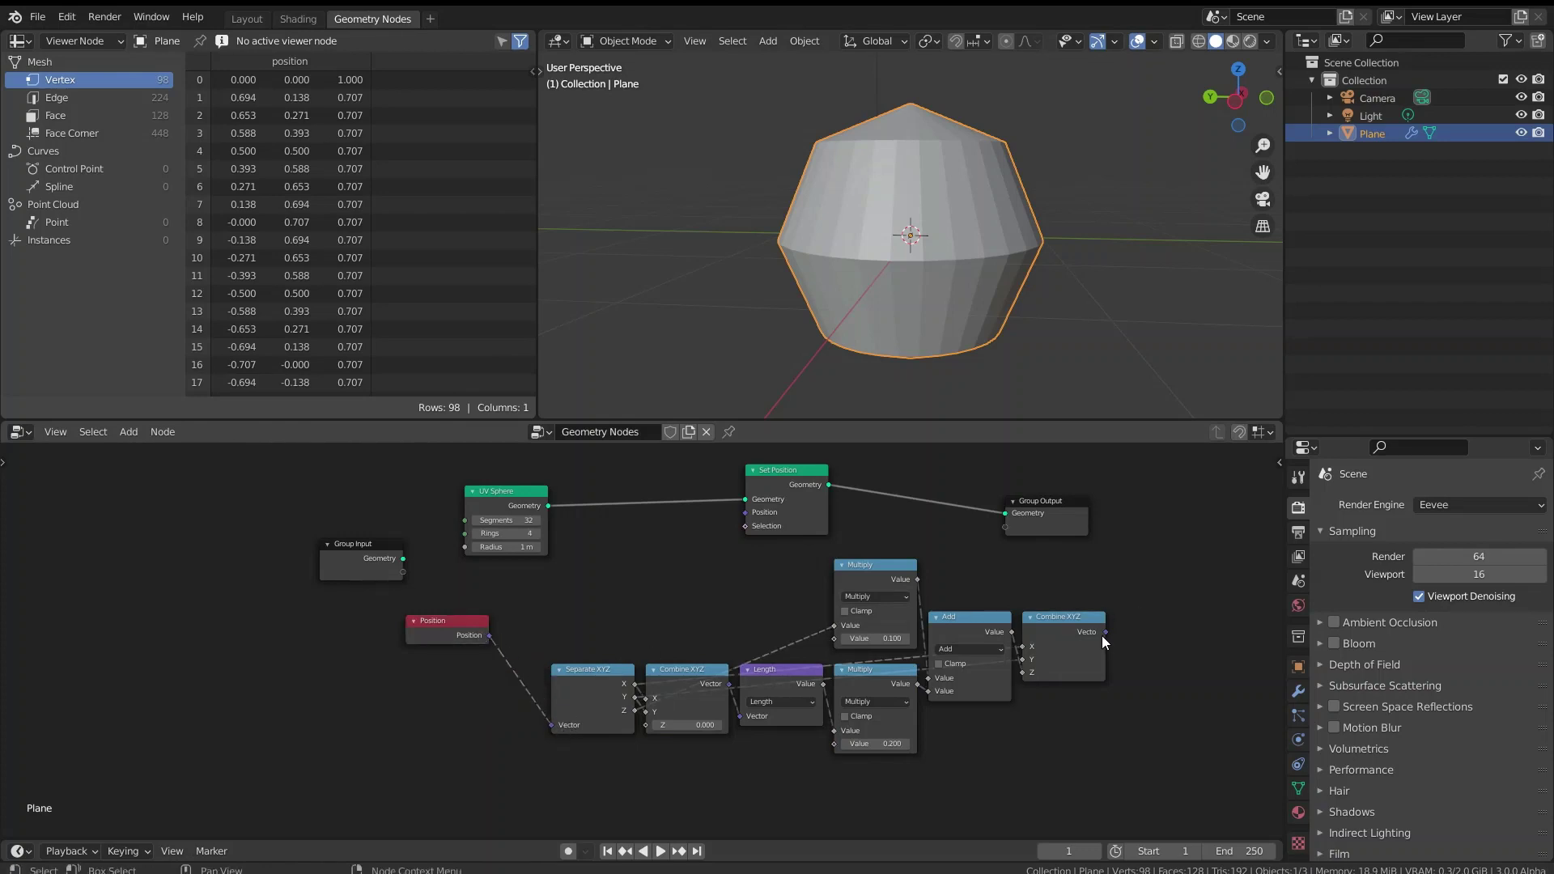
- Connect the final Combine XYZ Vector to the Position input of Set Position and inspect the deformed mesh closely
left_click_drag(1104, 632, 741, 512)
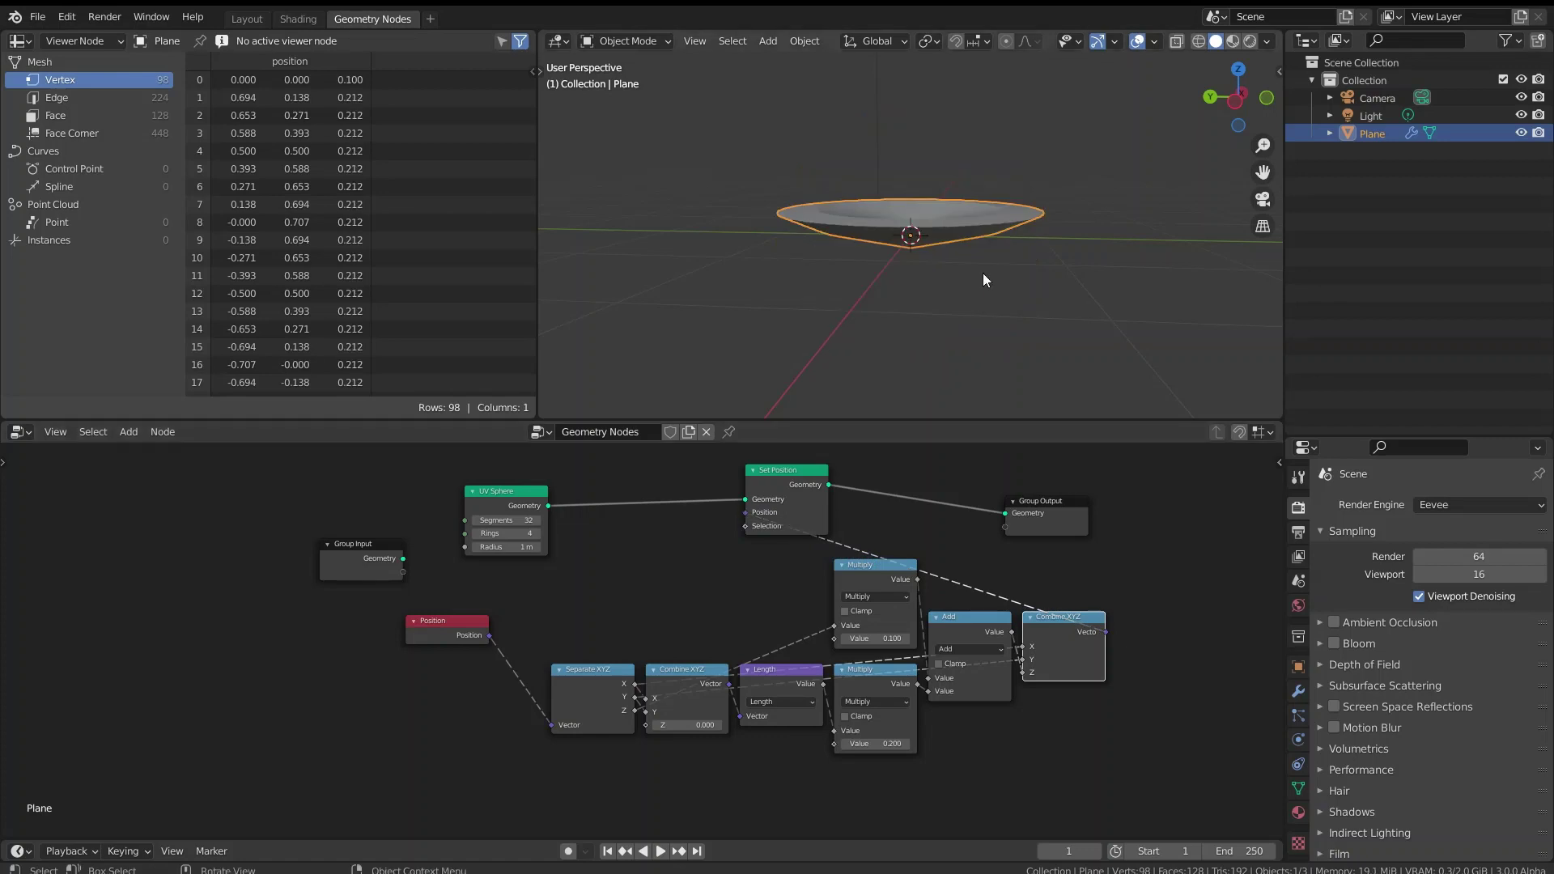
mouse_move(982, 273)
middle_mouse_down()
mouse_move(950, 259)
mouse_move(1021, 240)
mouse_move(935, 142)
mouse_move(963, 260)
mouse_move(984, 263)
middle_mouse_up()
scroll(983, 259, "up", 5)
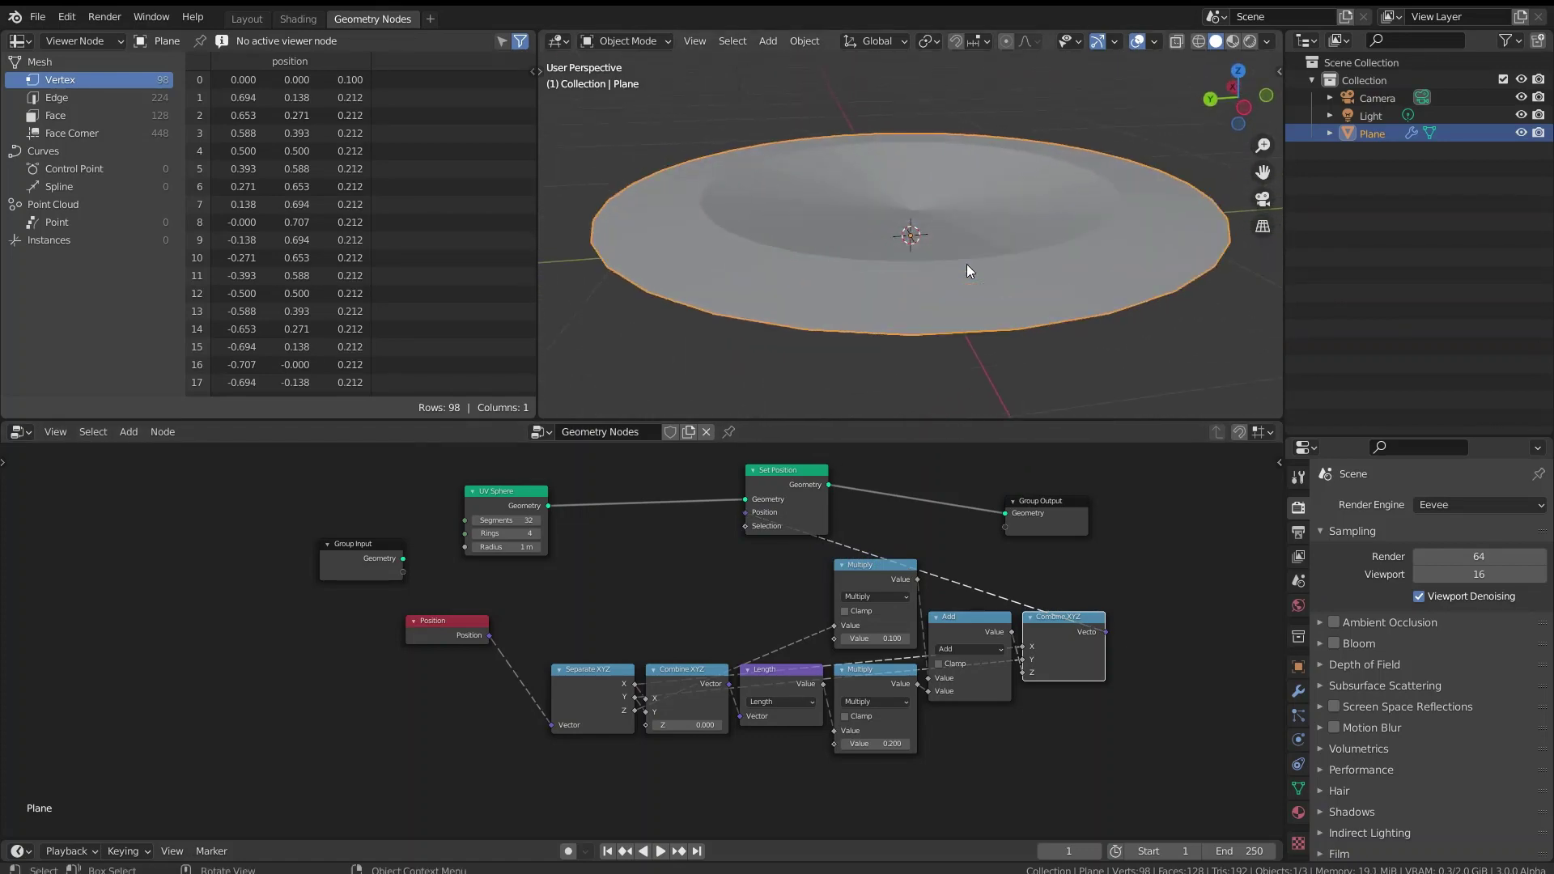
scroll(537, 566, "up", 2)
- Increase the UV Sphere's Rings to 6 and view the dish shape from the side
middle_click_drag(536, 566, 551, 604)
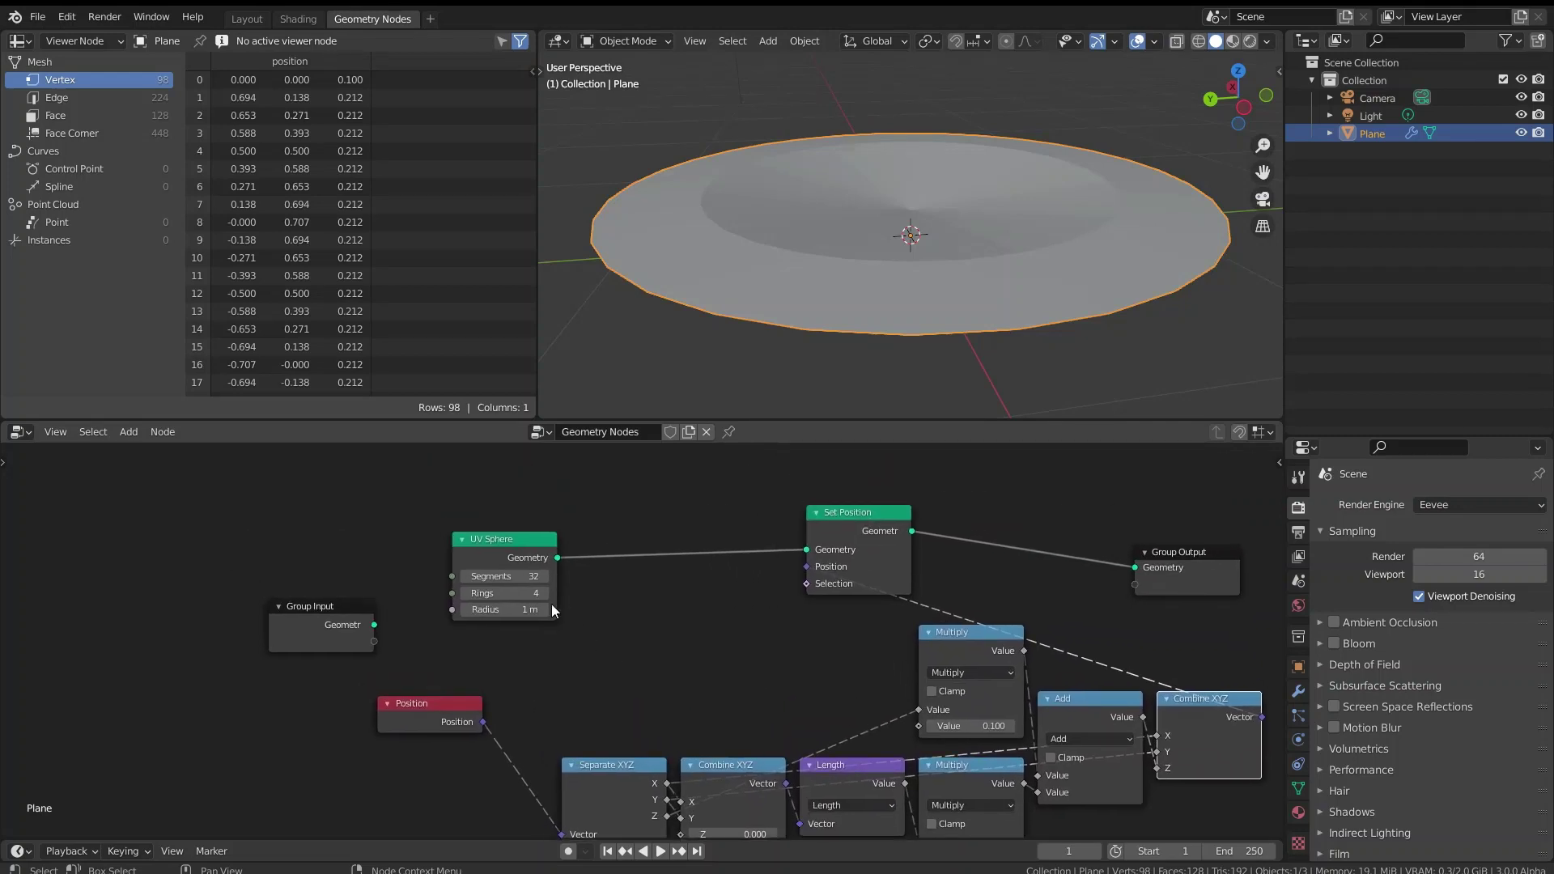
left_click(549, 592)
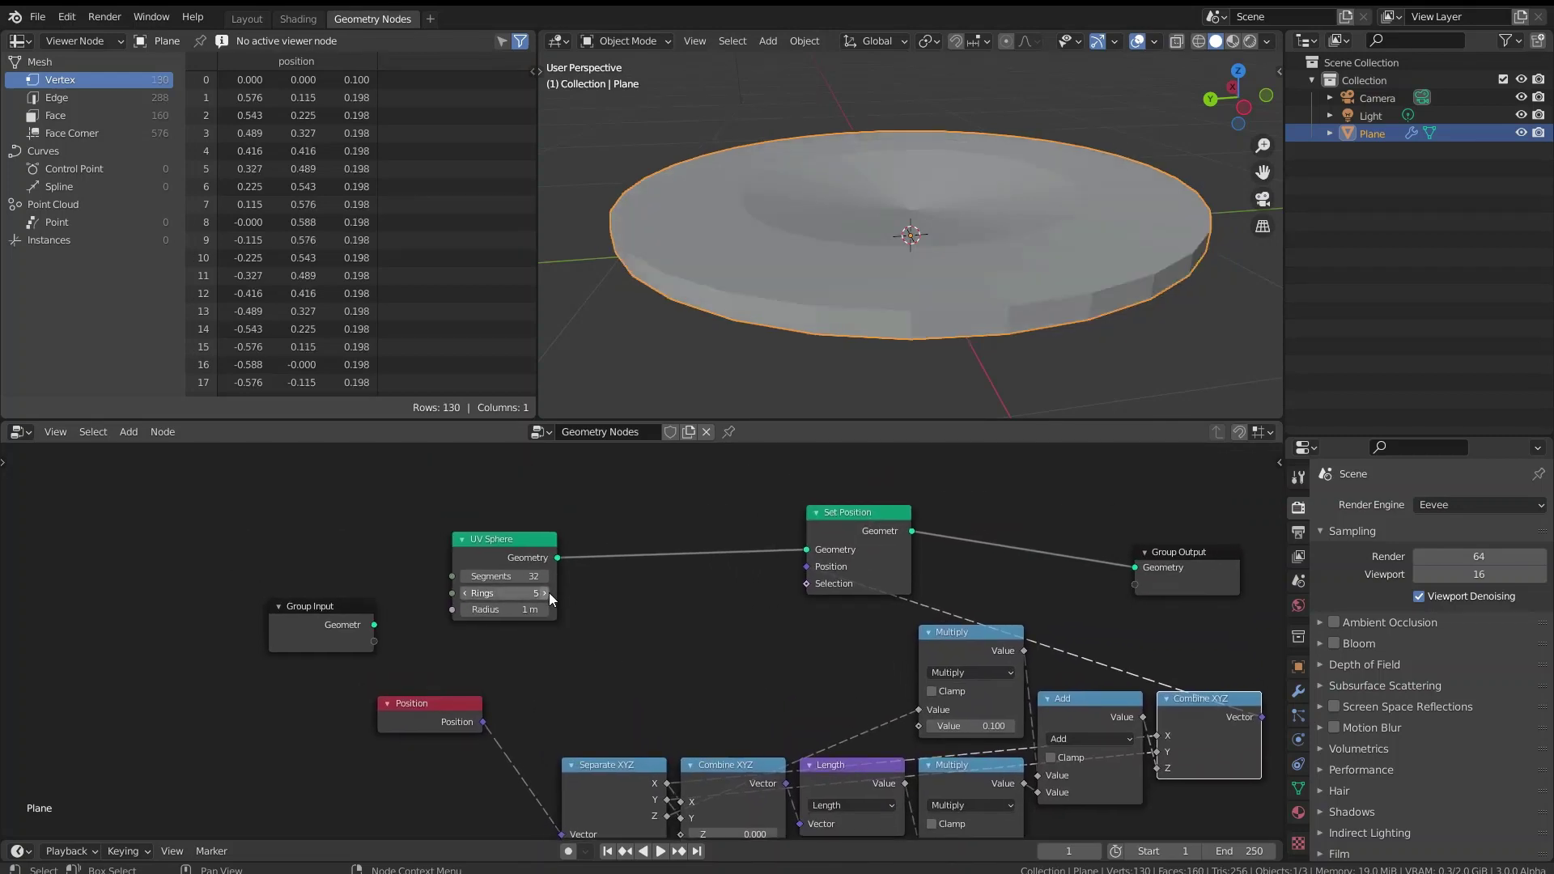
left_click(548, 593)
middle_click_drag(1187, 294, 1000, 265)
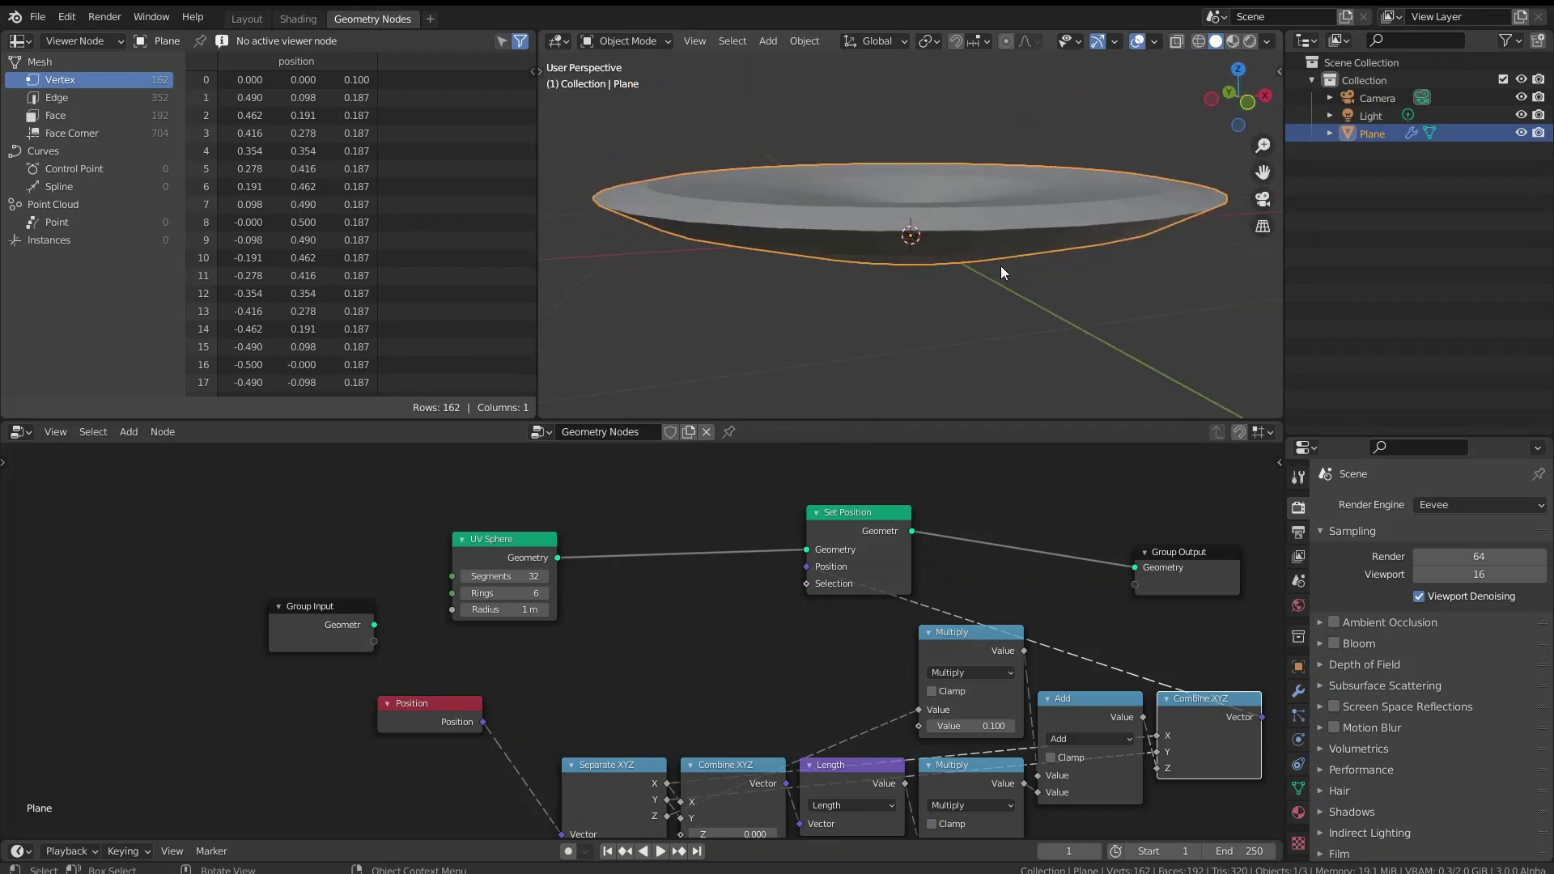
scroll(809, 608, "down", 2)
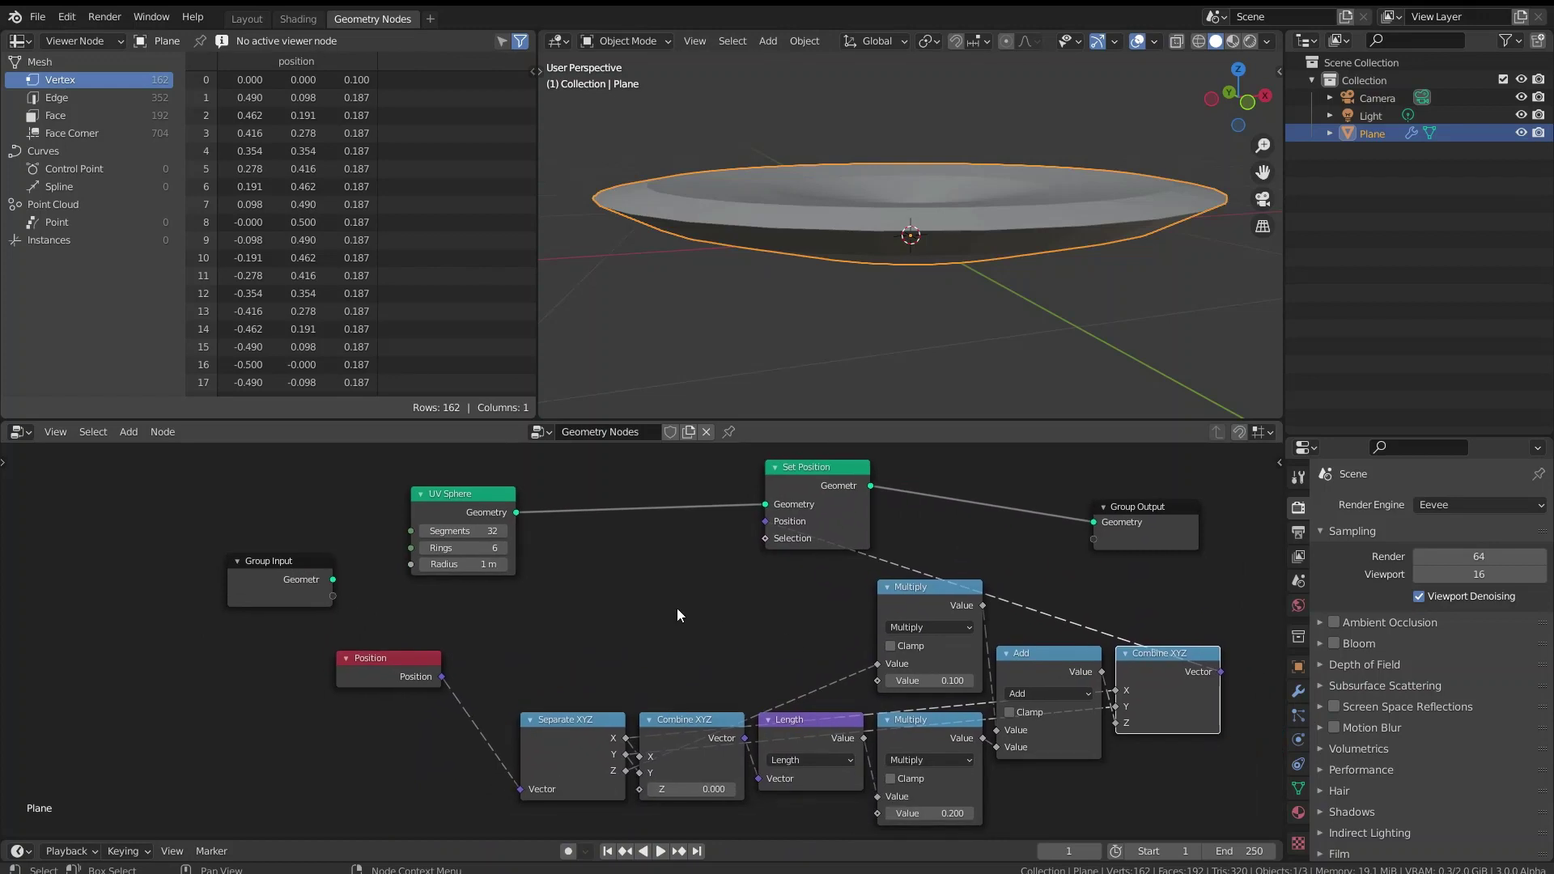
- Move the Position and formula nodes clear of the Set Position output area and space the final Combine XYZ away from the Add node
scroll(676, 609, "down", 2)
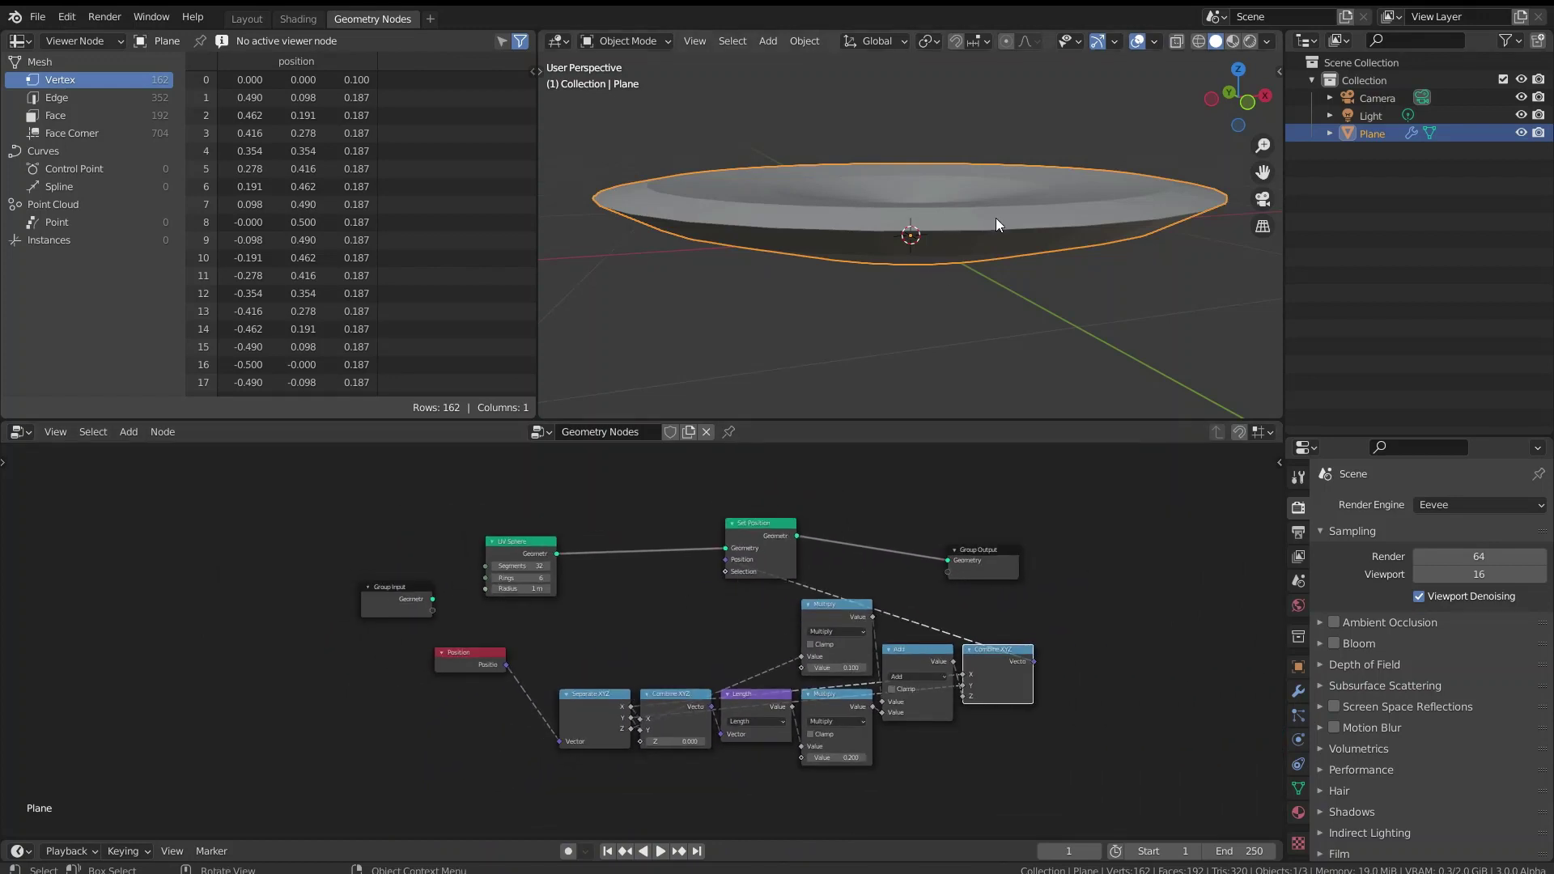
middle_click_drag(995, 217, 947, 271)
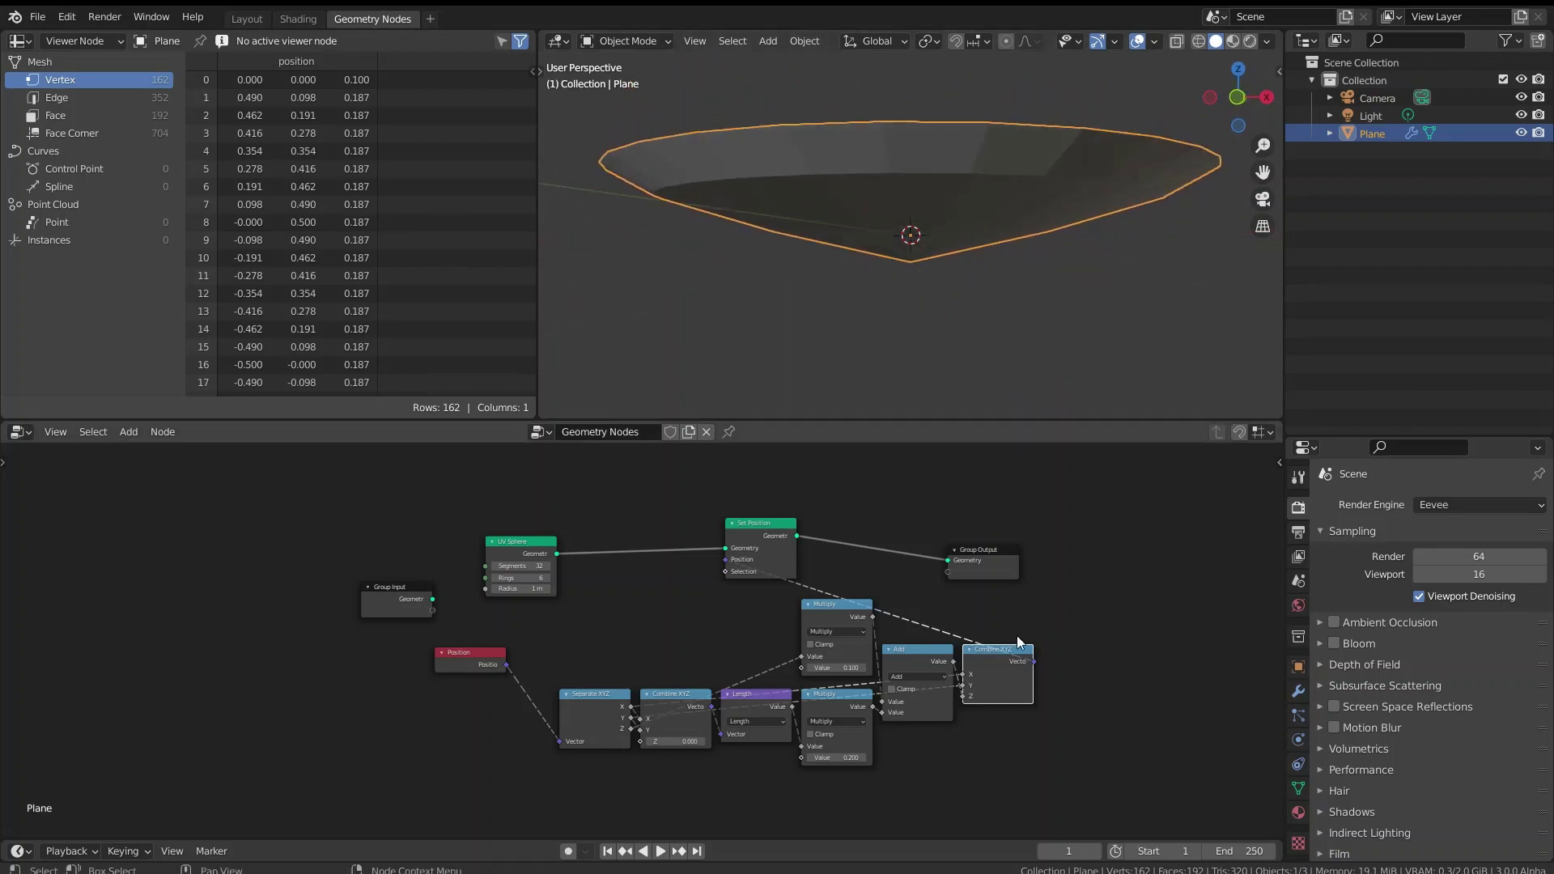
mouse_move(467, 655)
left_mouse_down()
mouse_move(676, 687)
mouse_move(453, 681)
left_mouse_up()
left_click_drag(603, 694, 1044, 762)
key("g")
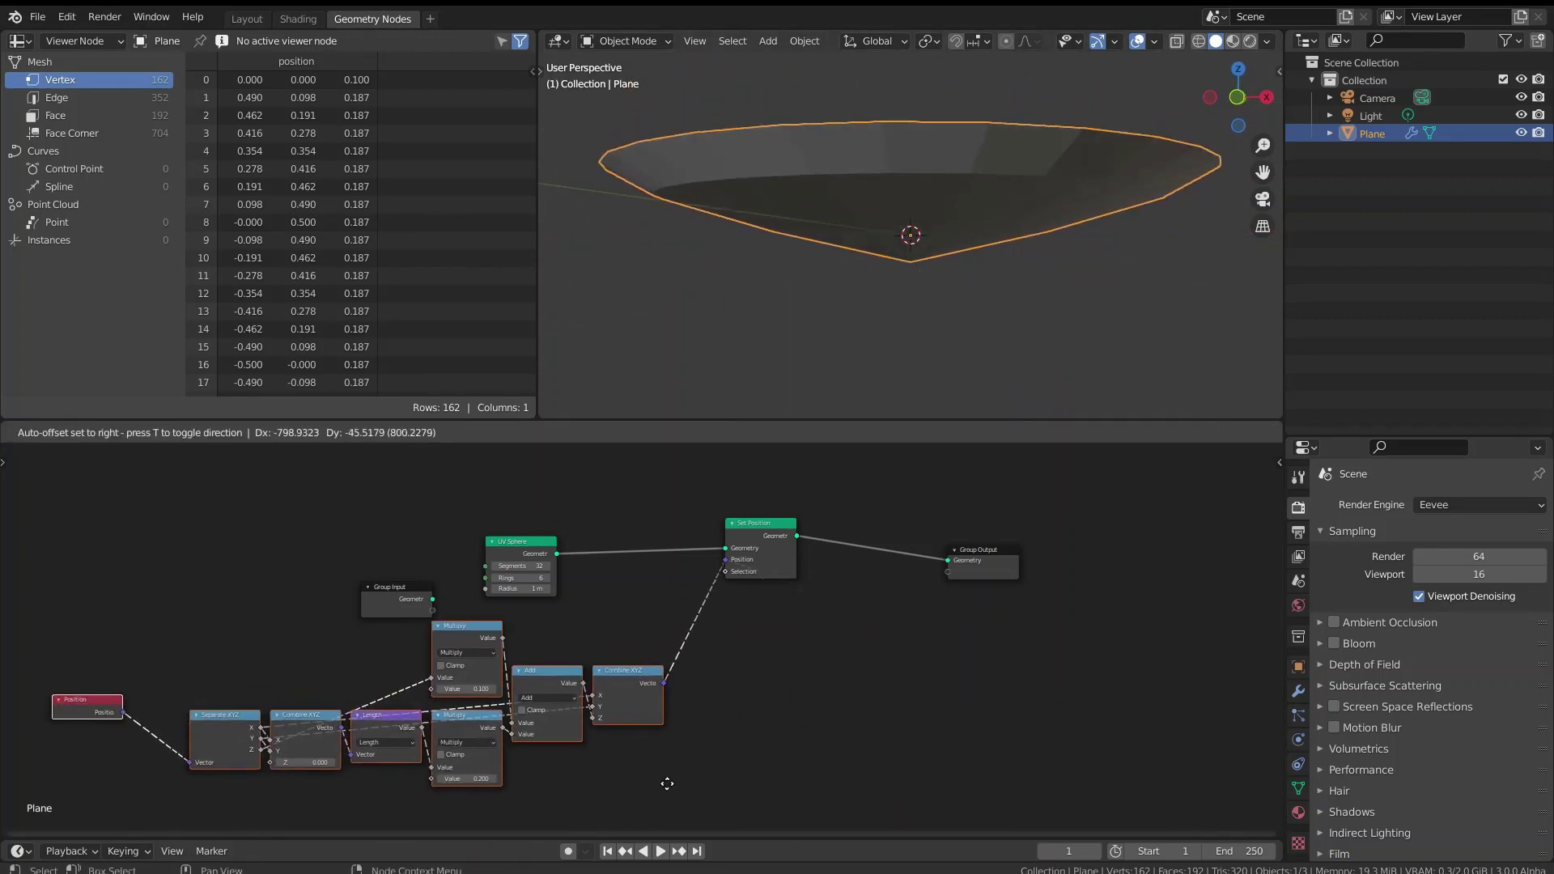
left_click(712, 688)
scroll(720, 690, "up", 4)
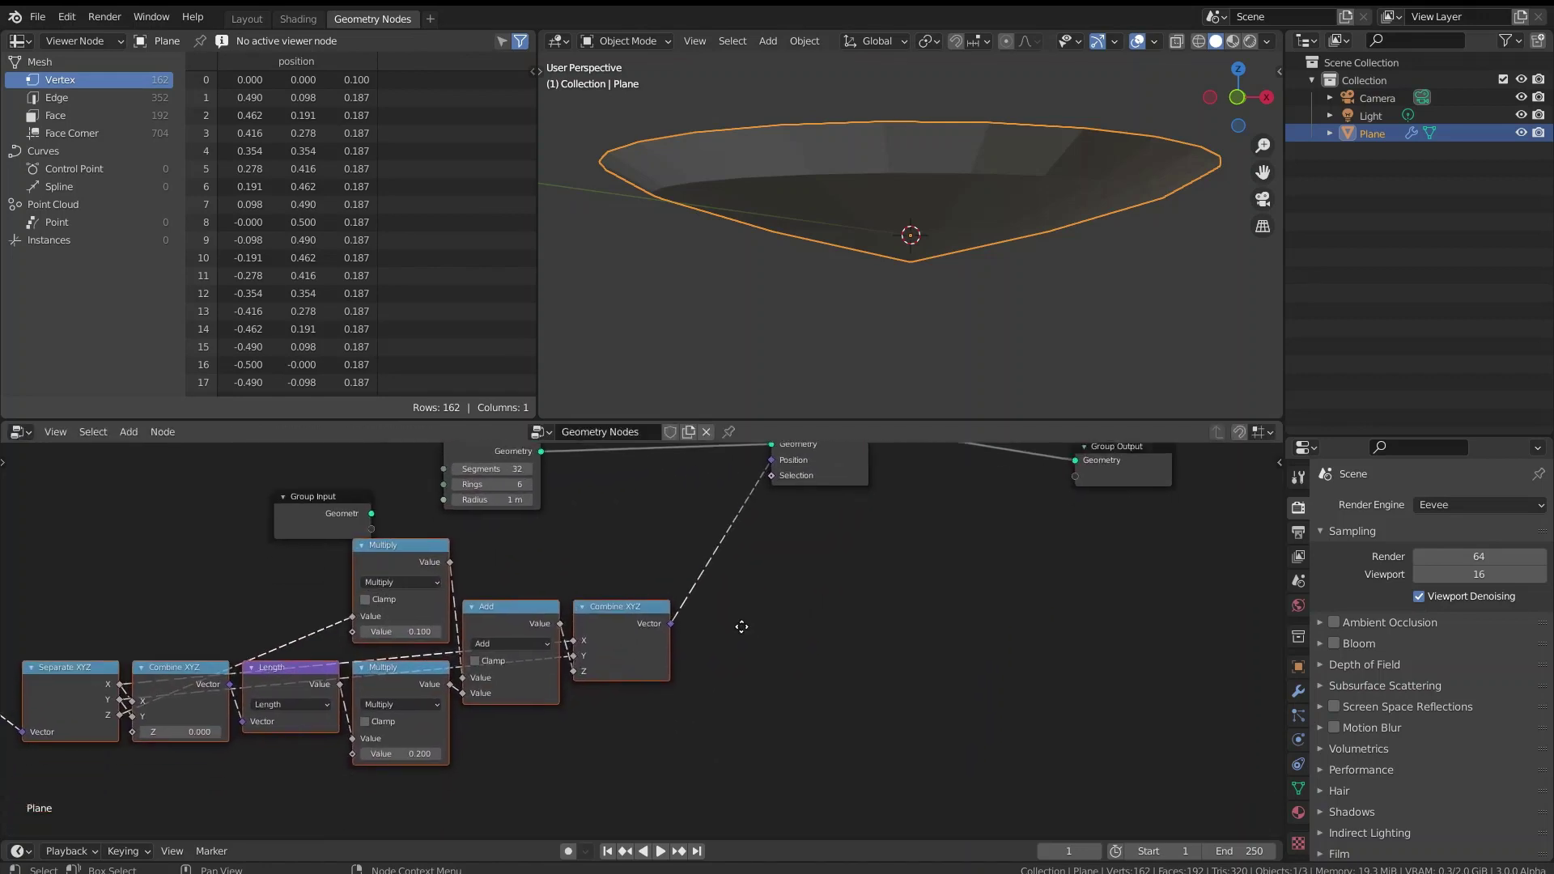
left_click_drag(644, 568, 739, 581)
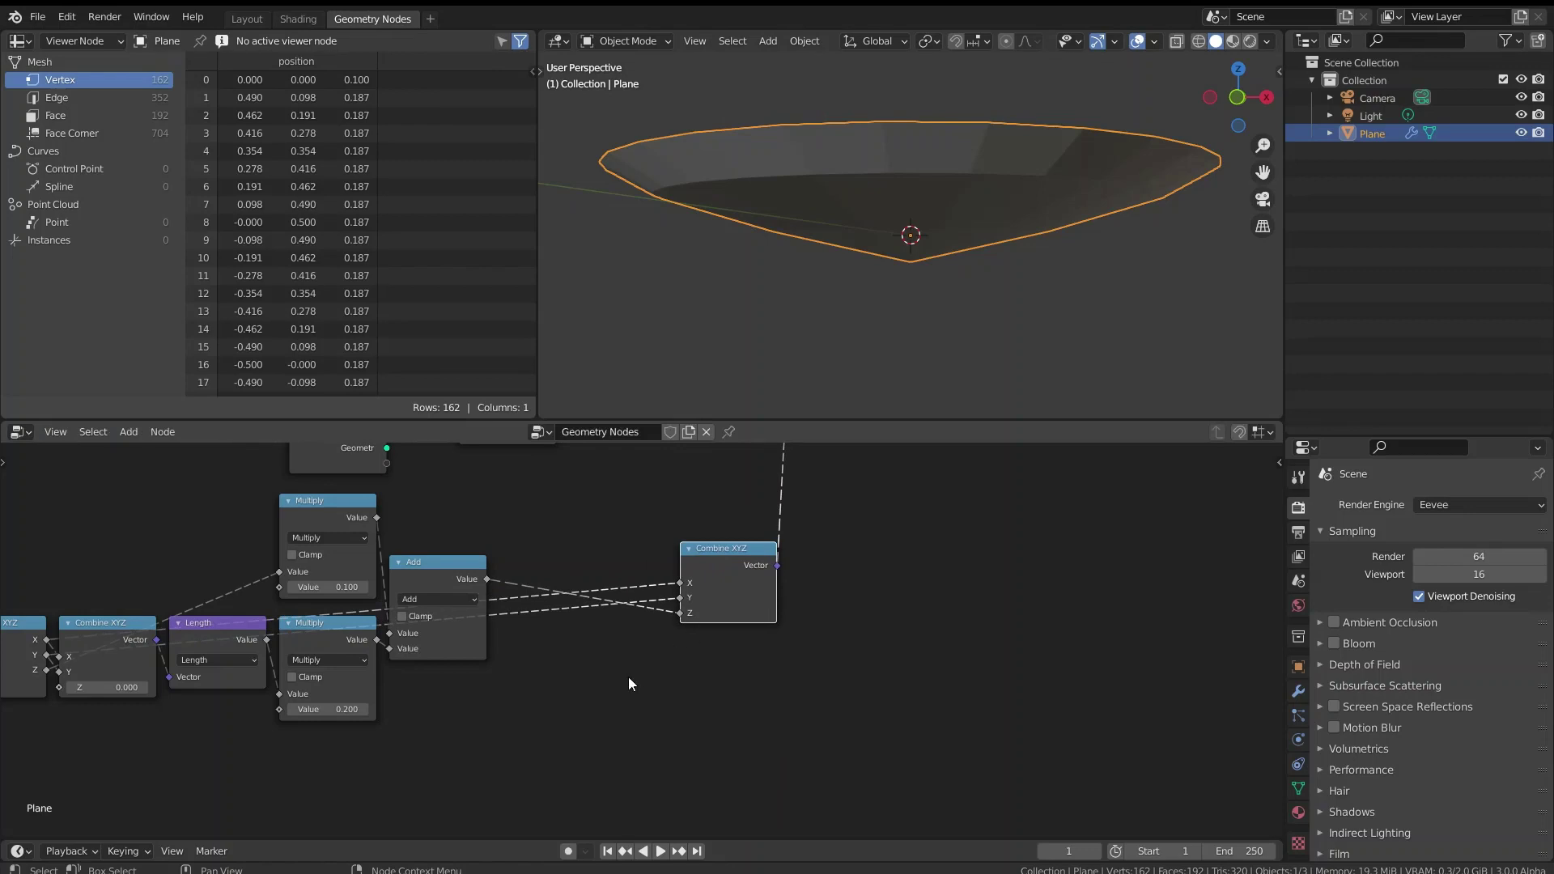
- Try a duplicate Add node between the existing Add node and the final Combine XYZ Z input, and dissolve it
key("shift+a")
mouse_move(624, 674)
left_click(432, 557)
key("alt+d")
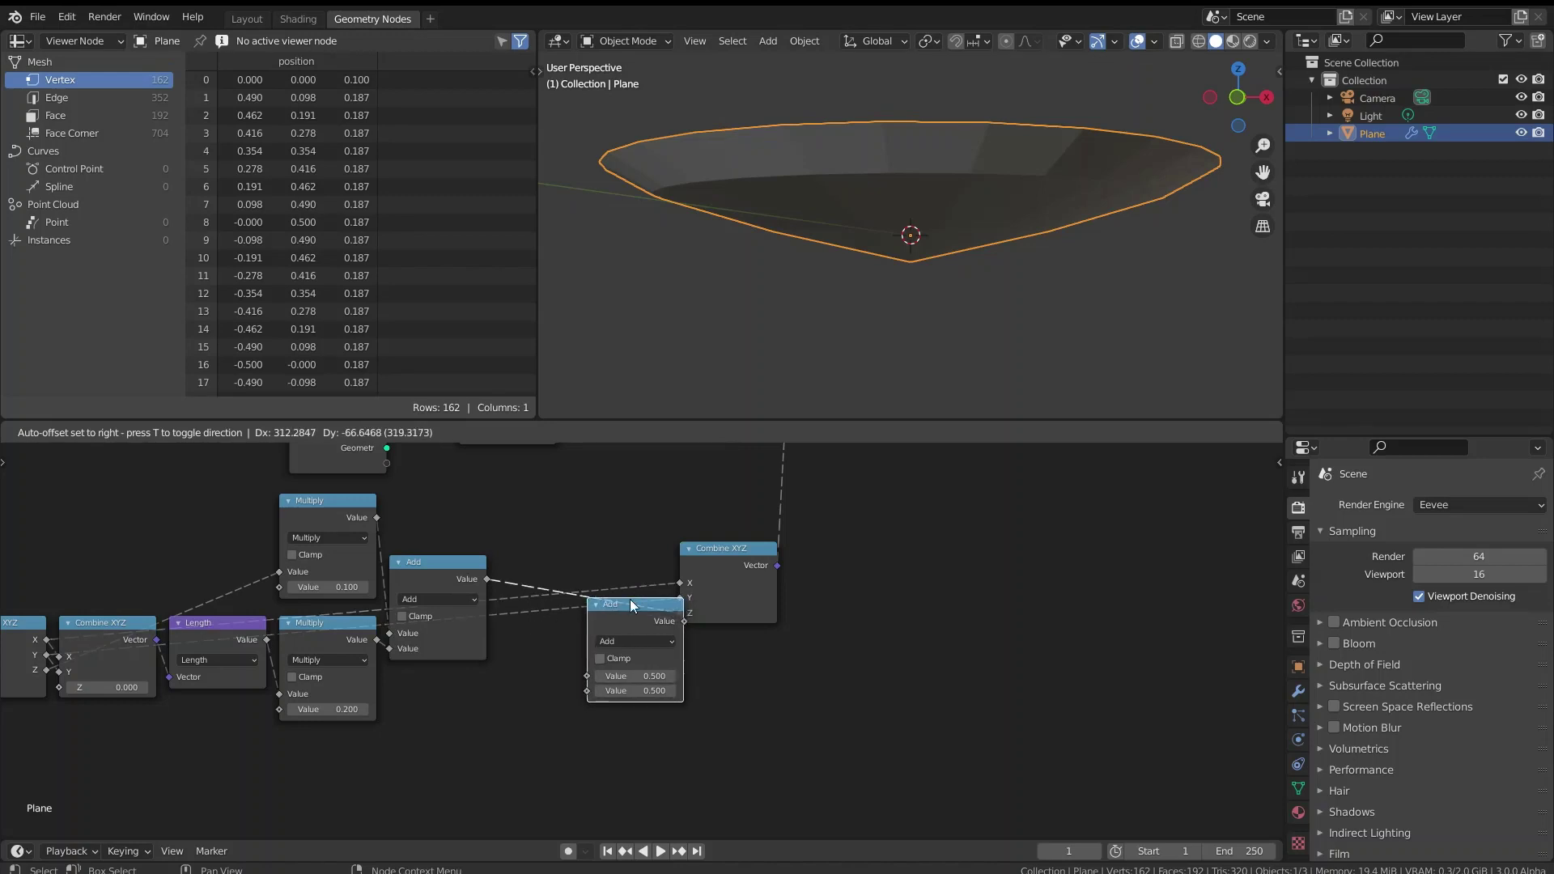
left_click(629, 600)
left_click_drag(619, 624, 621, 660)
left_click(623, 679)
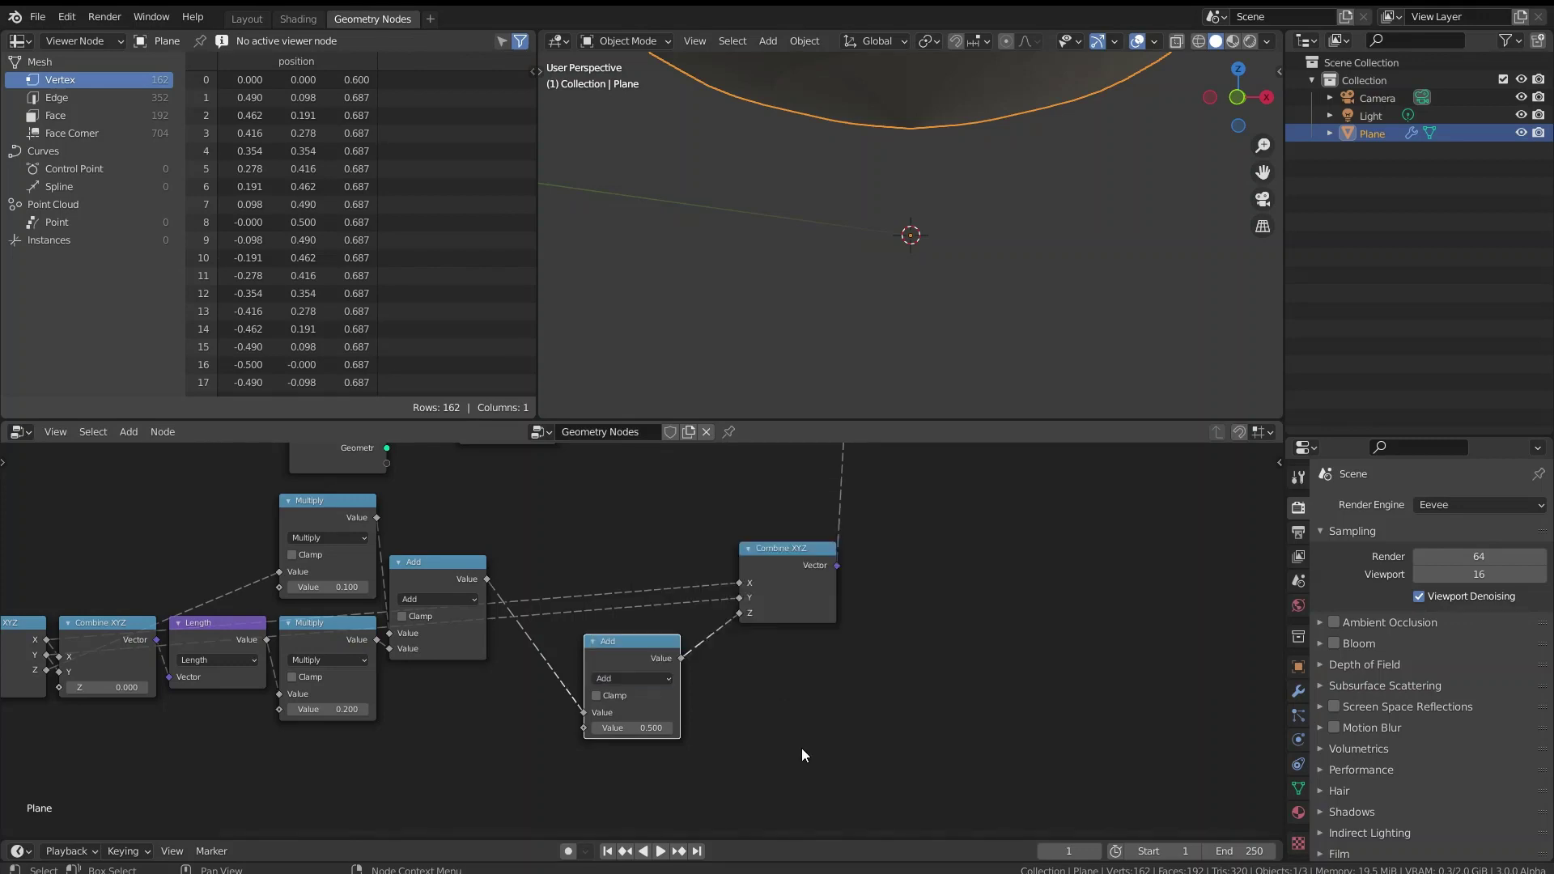
key("ctrl+x")
- Insert a Clamp node between the Add node and the Z input of the final Combine XYZ, and inspect the dish from several angles
key("shift+a")
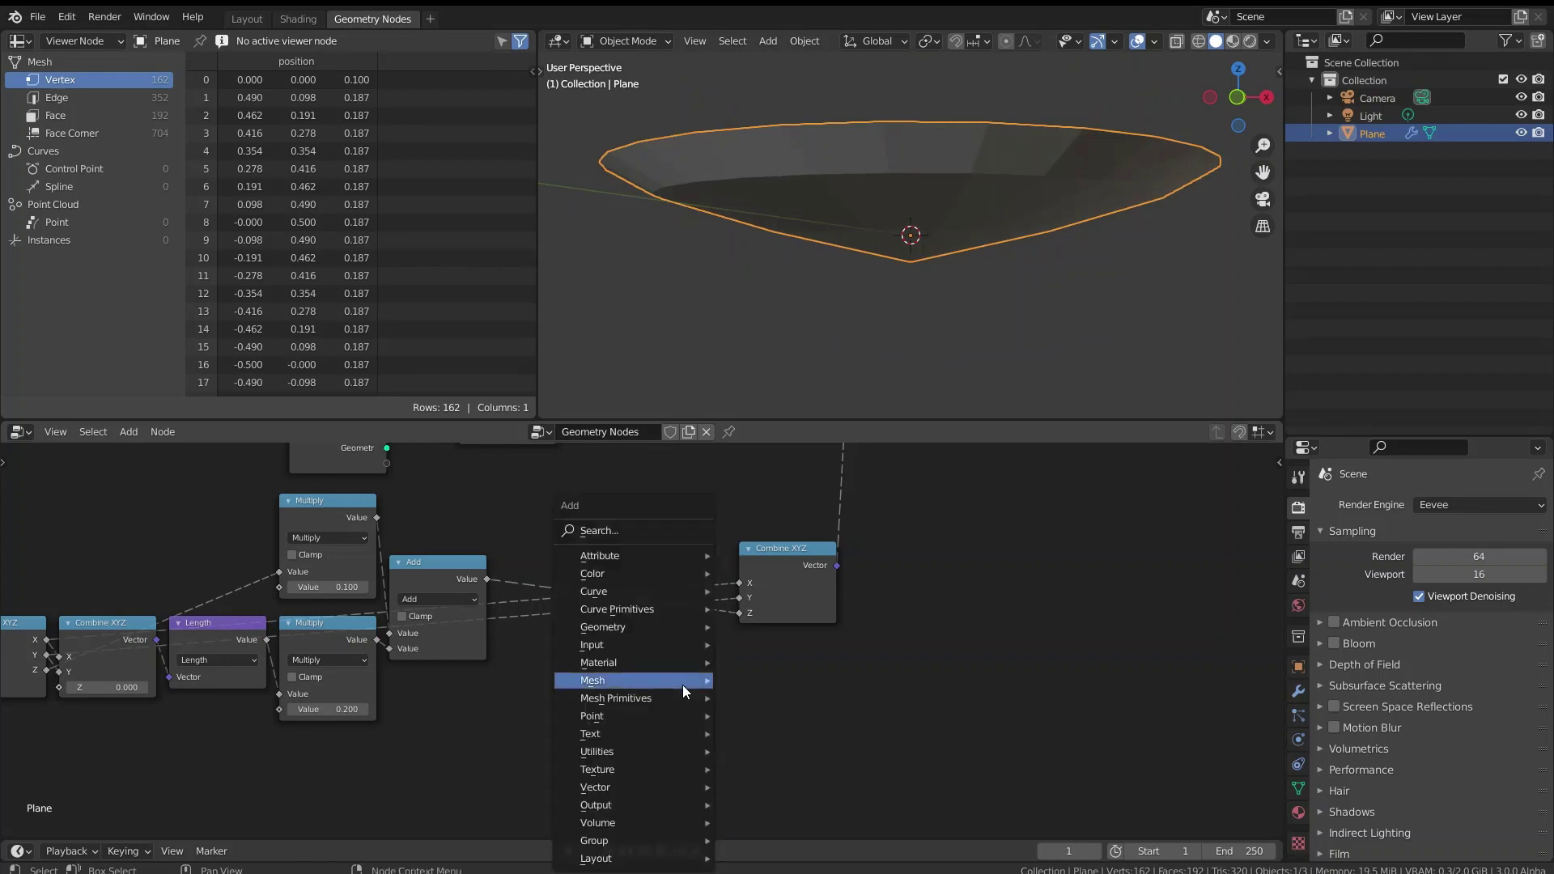
mouse_move(623, 752)
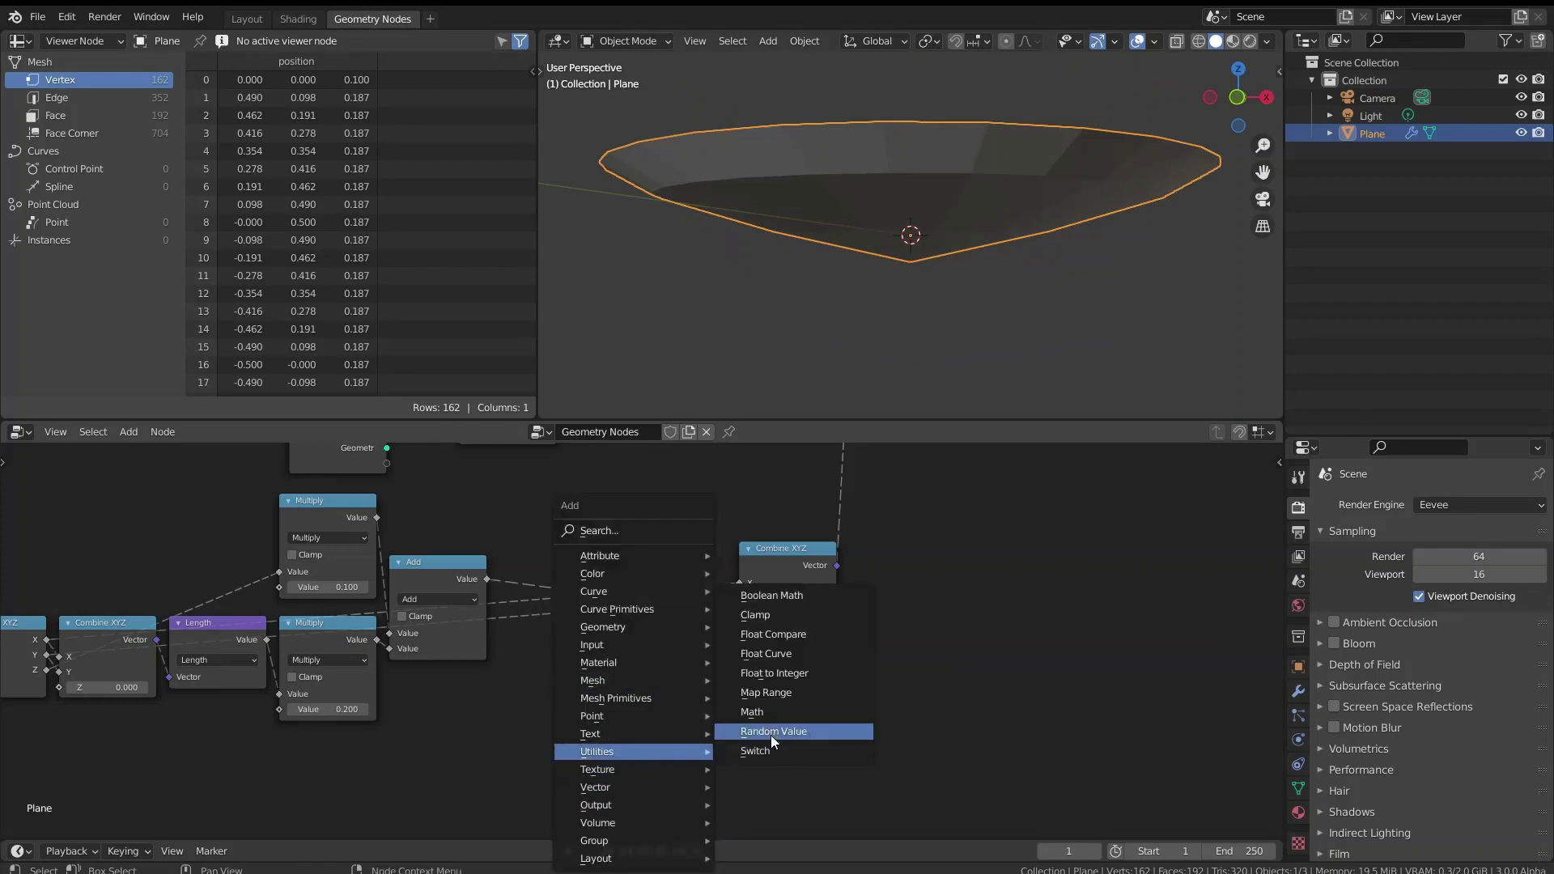
left_click(793, 616)
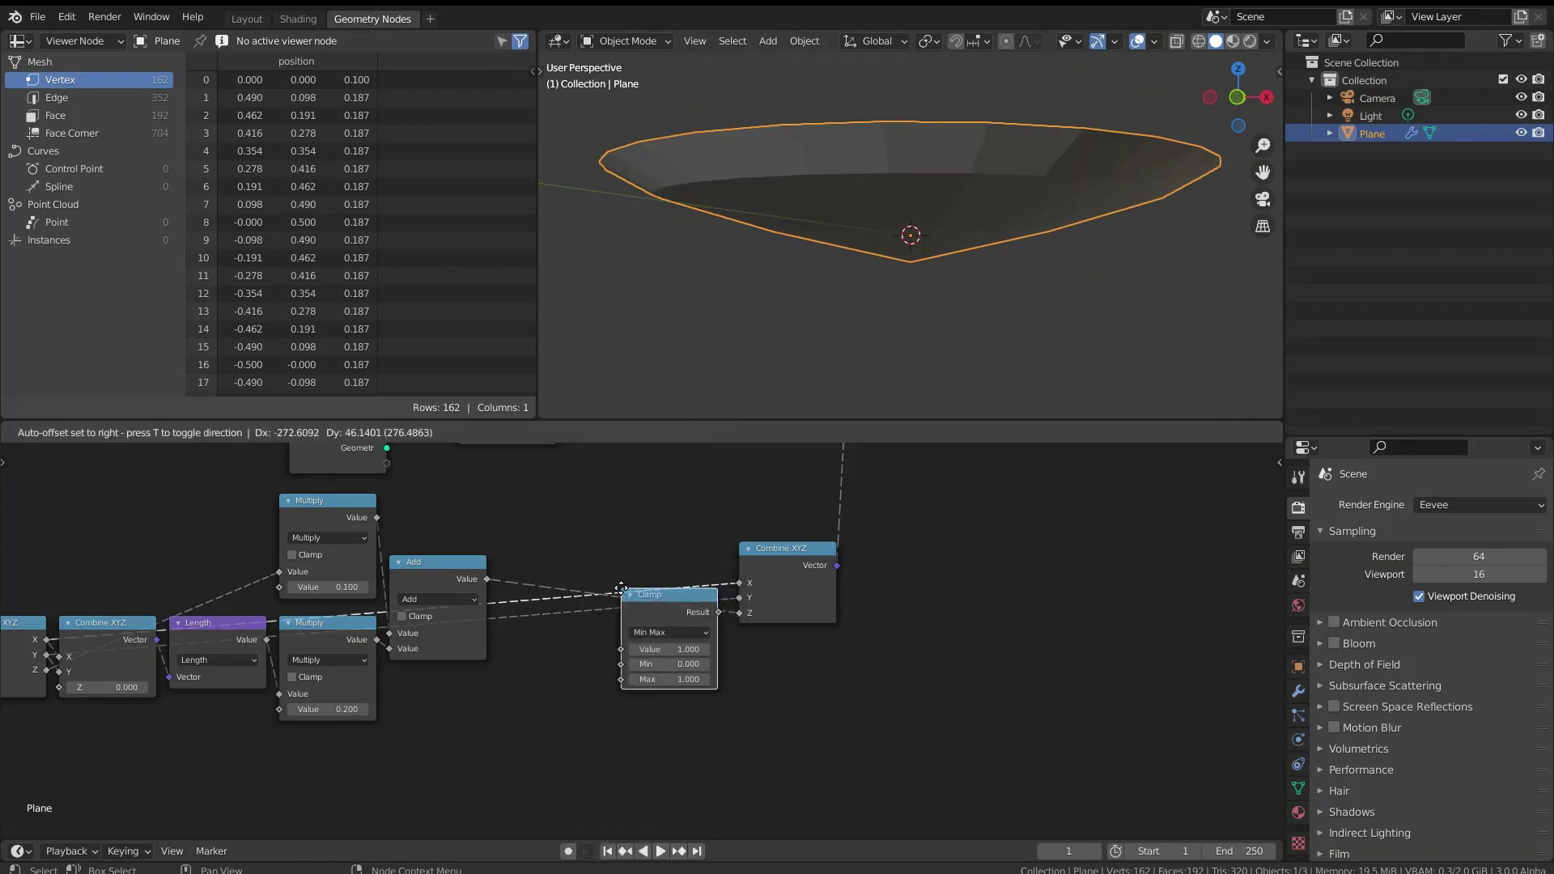
left_click(591, 585)
left_click_drag(590, 586, 630, 659)
middle_click_drag(896, 377, 872, 180)
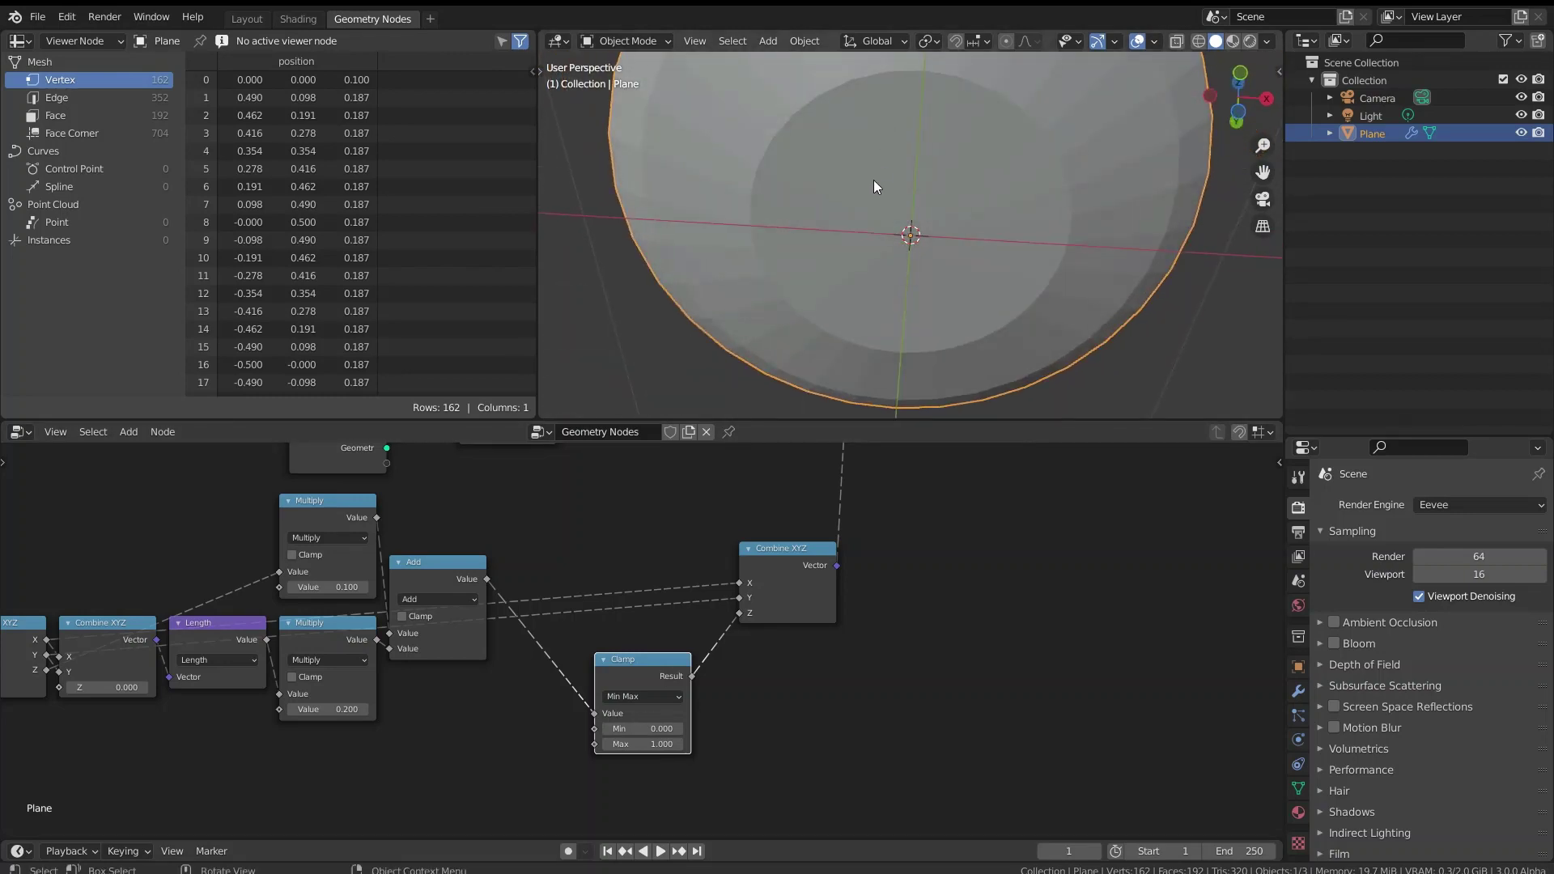
middle_click_drag(874, 236, 882, 314)
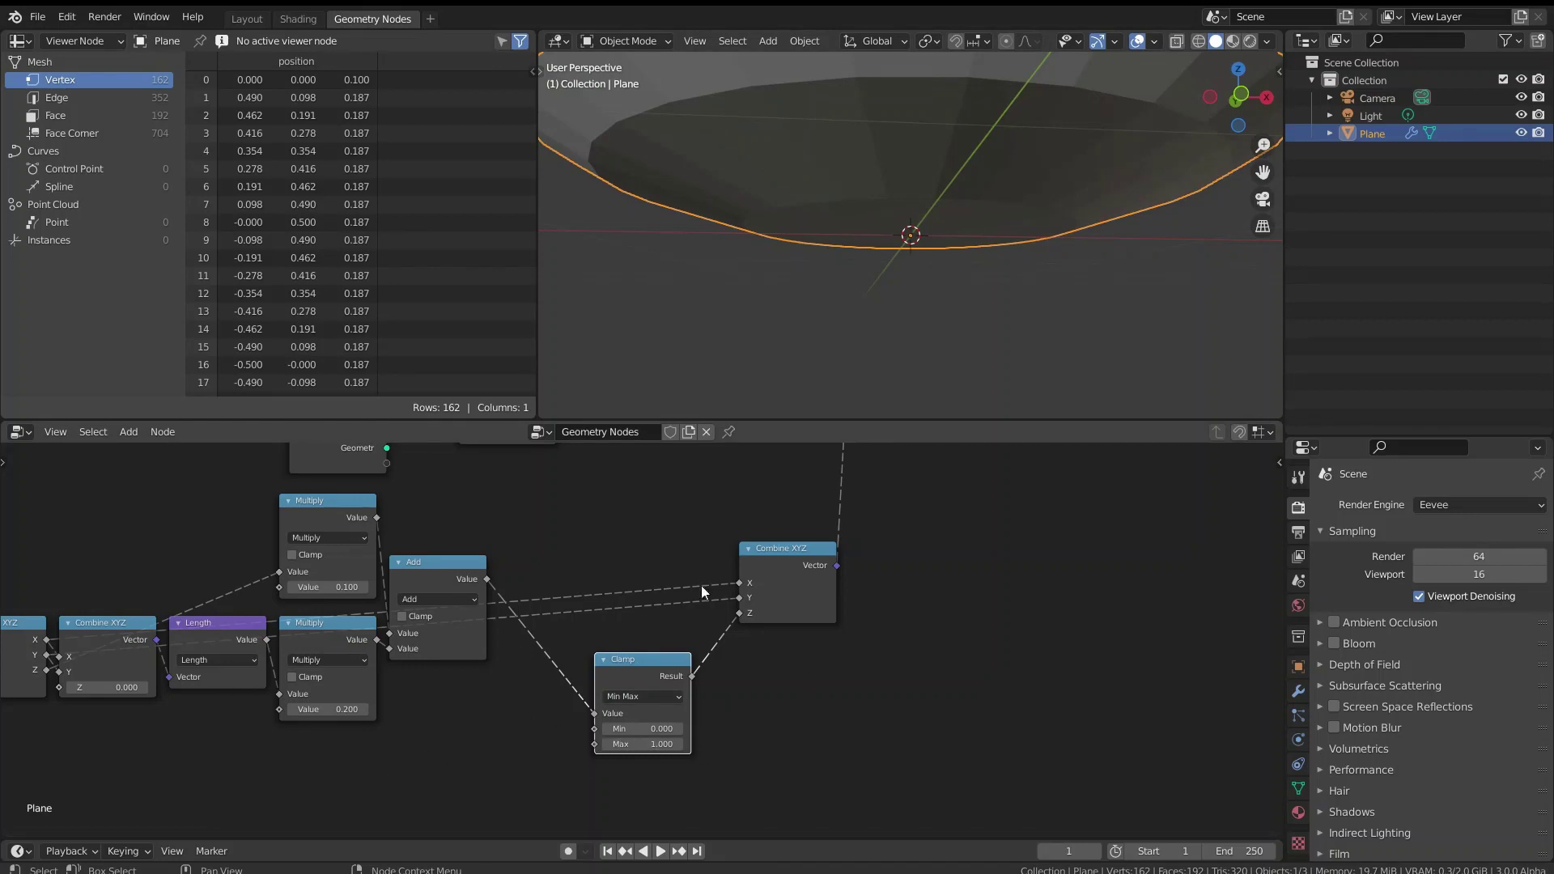
middle_click_drag(833, 275, 801, 237)
middle_click_drag(929, 207, 918, 145)
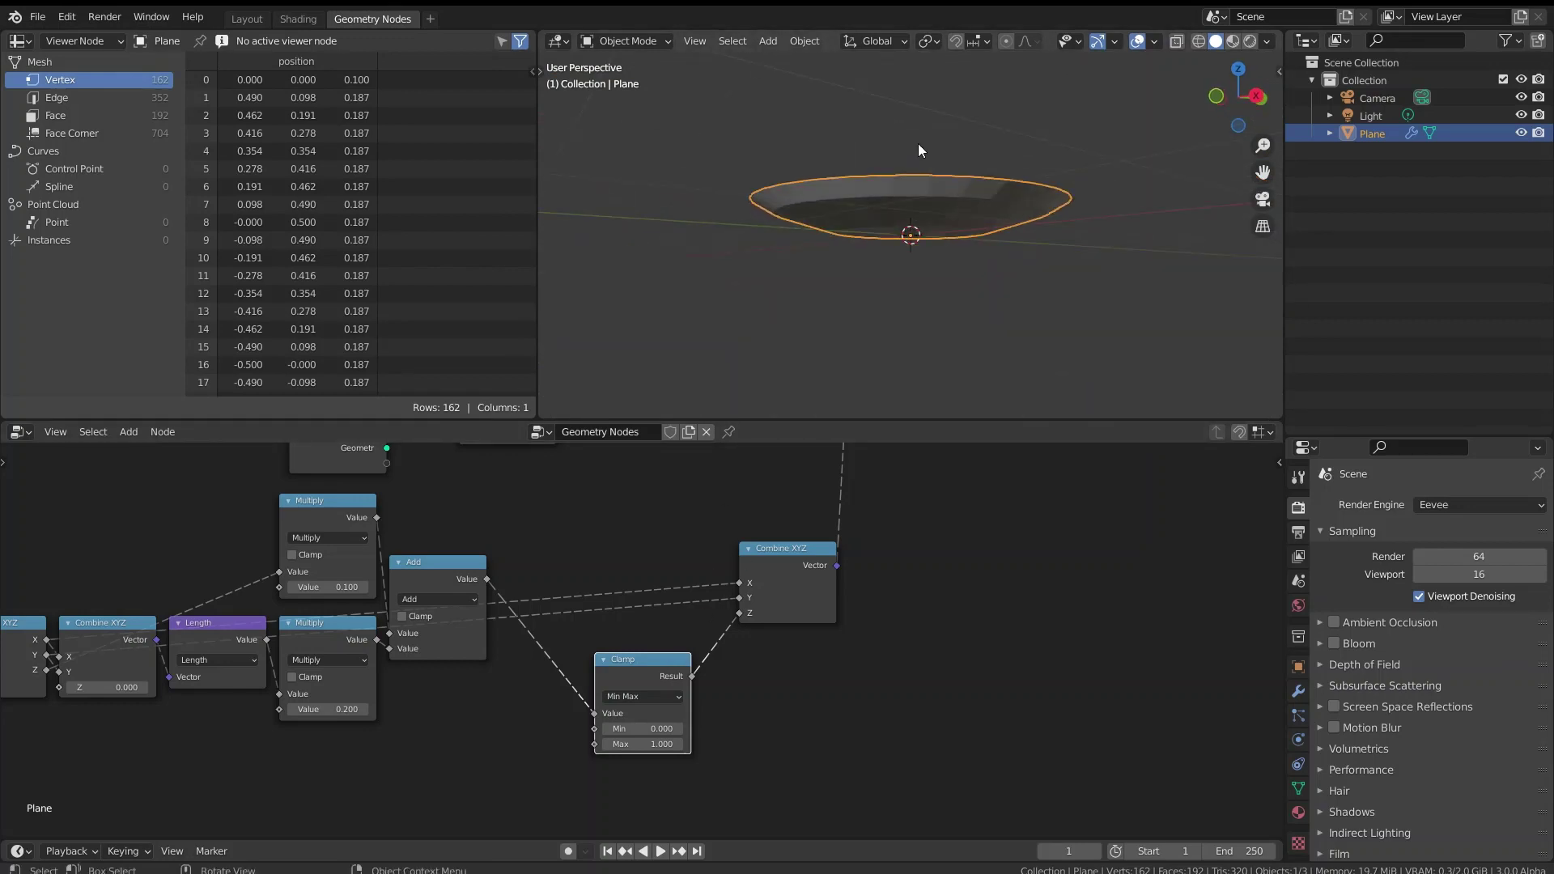
middle_click_drag(1040, 184, 989, 241)
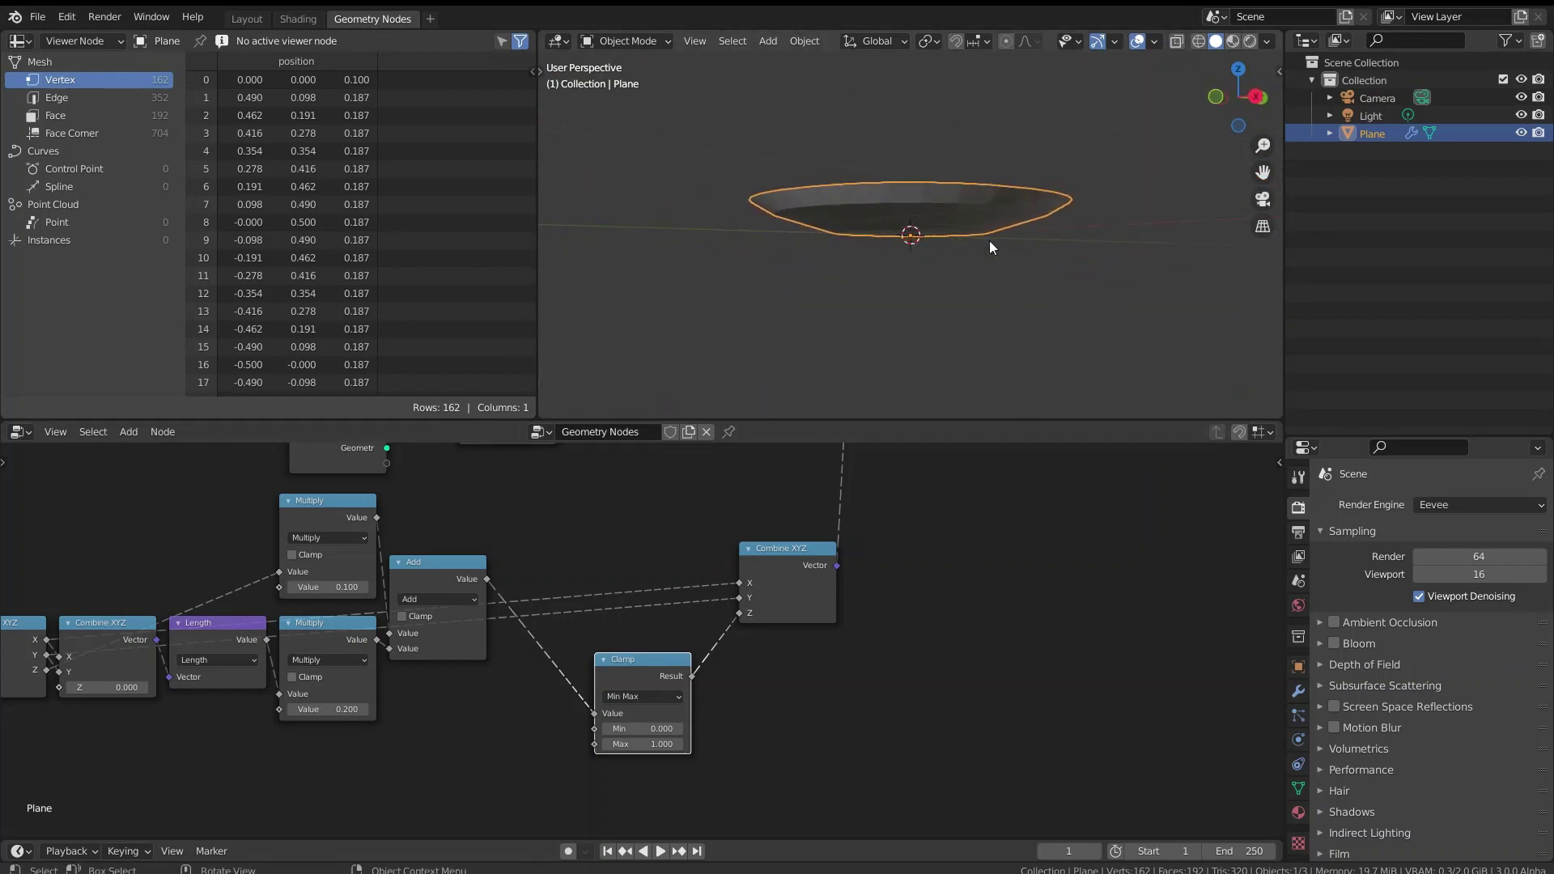
- Lower the factors of both Multiply nodes to make the dish shallower
middle_click_drag(283, 779, 596, 790)
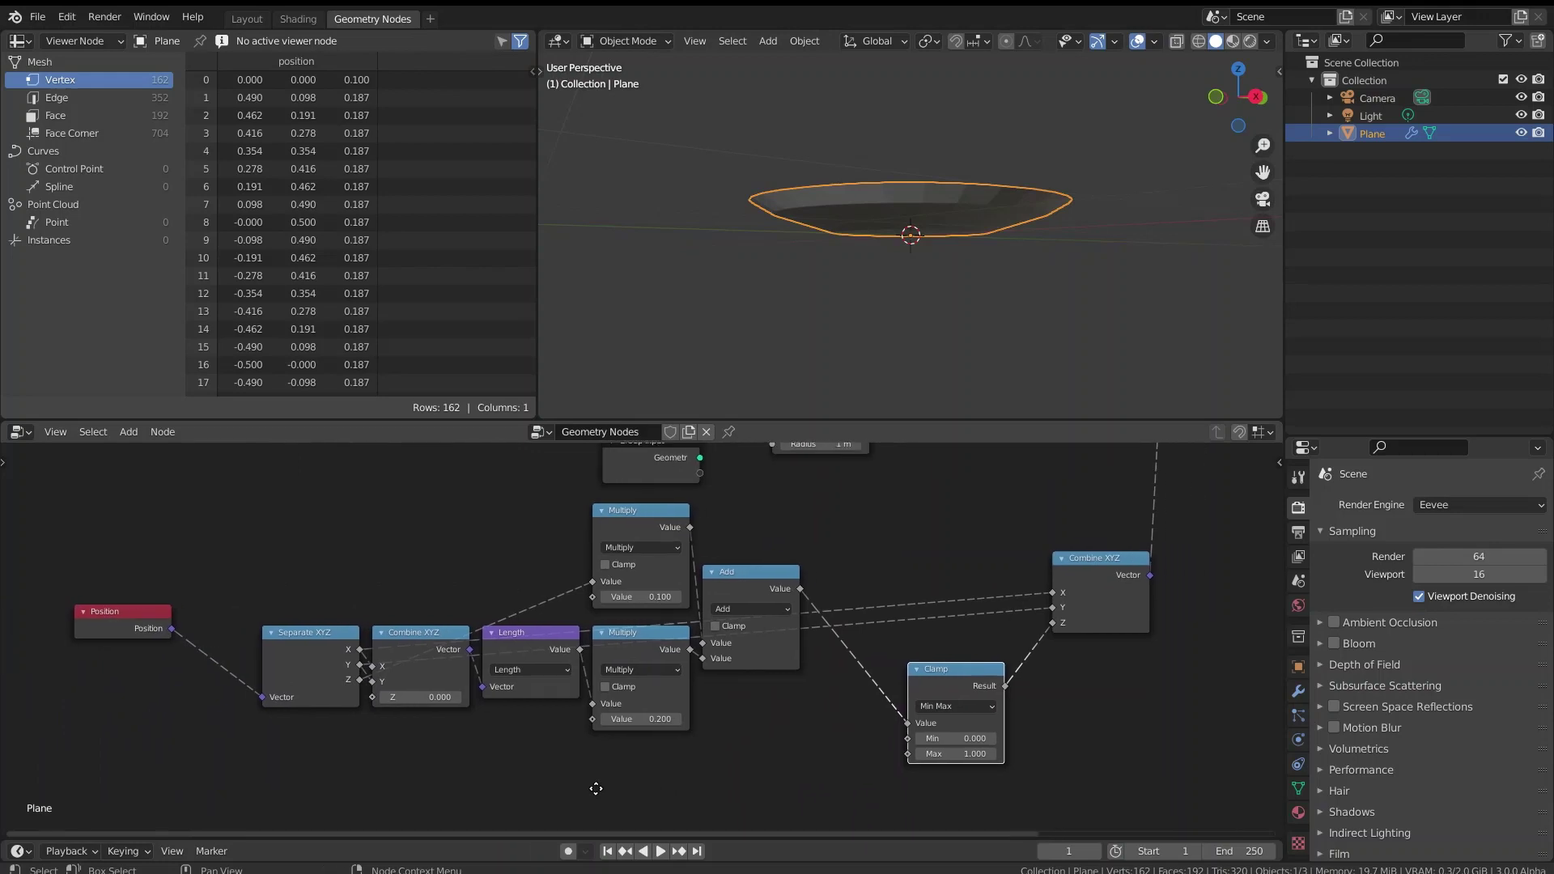
left_click(678, 596)
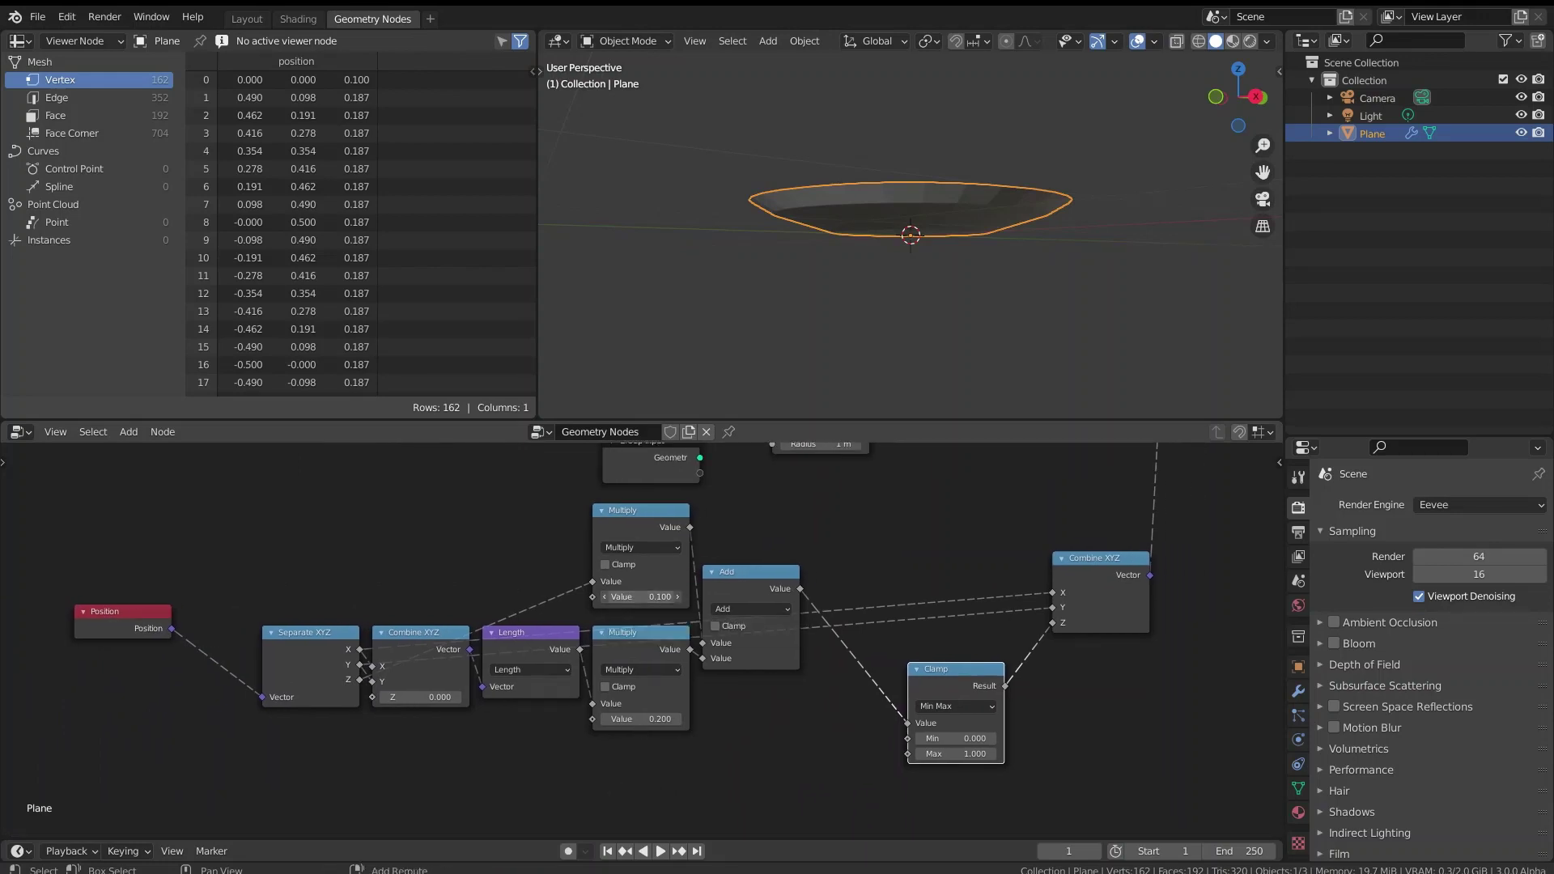
left_click_drag(639, 596, 600, 596)
mouse_move(639, 719)
left_mouse_down()
mouse_move(671, 719)
mouse_move(620, 719)
left_mouse_up()
middle_click_drag(835, 350, 765, 299)
- Move Group Output farther from Set Position and insert a Mesh Subdivide node between them
middle_click_drag(1106, 443, 410, 606)
left_click_drag(828, 566, 942, 556)
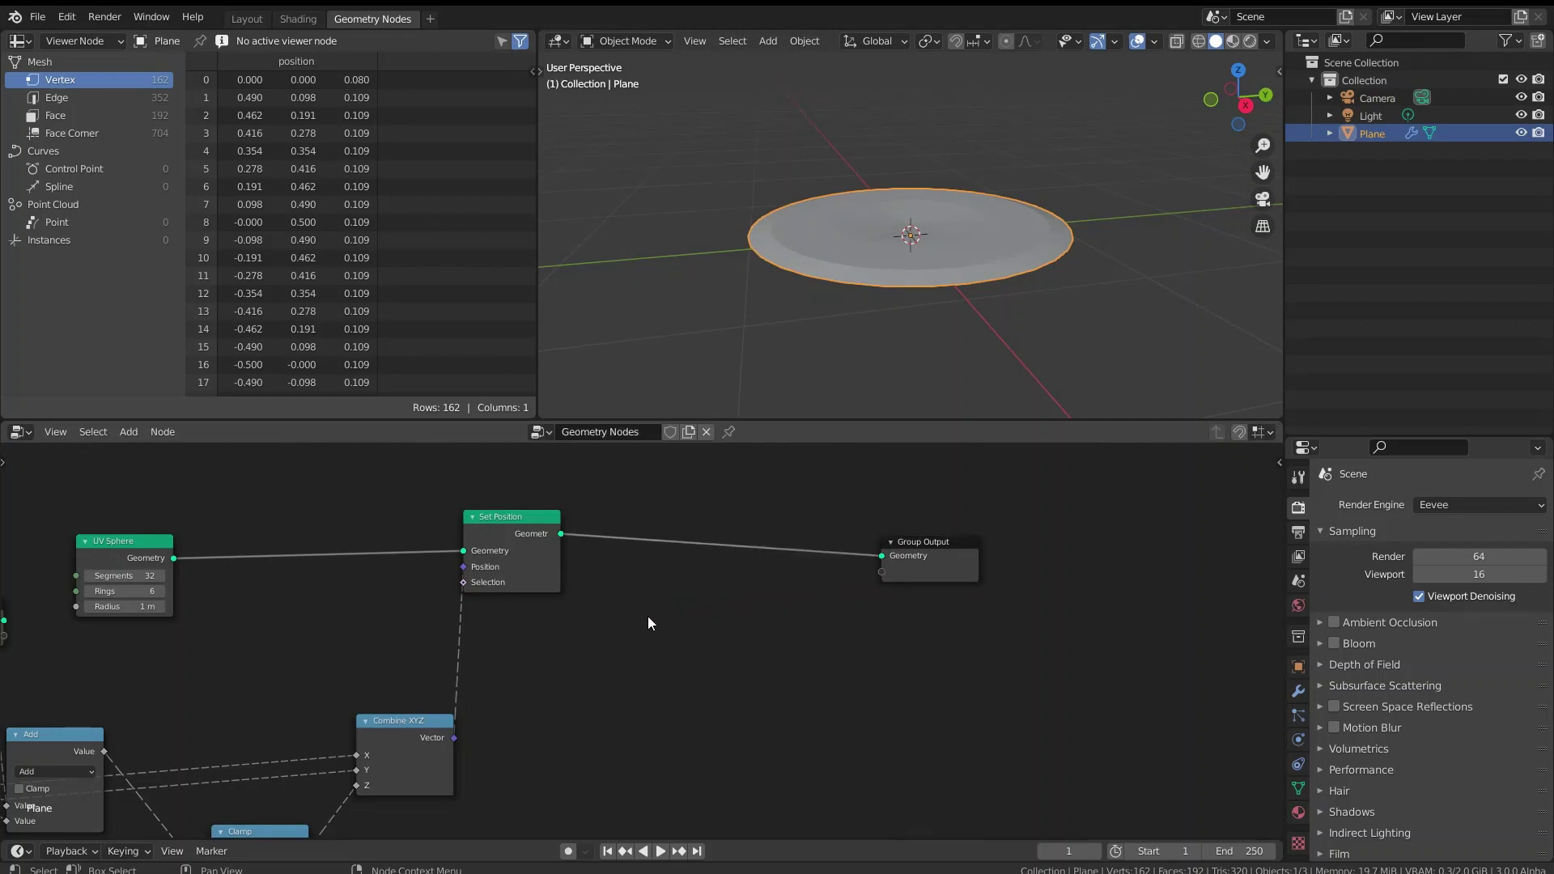
key("shift+a")
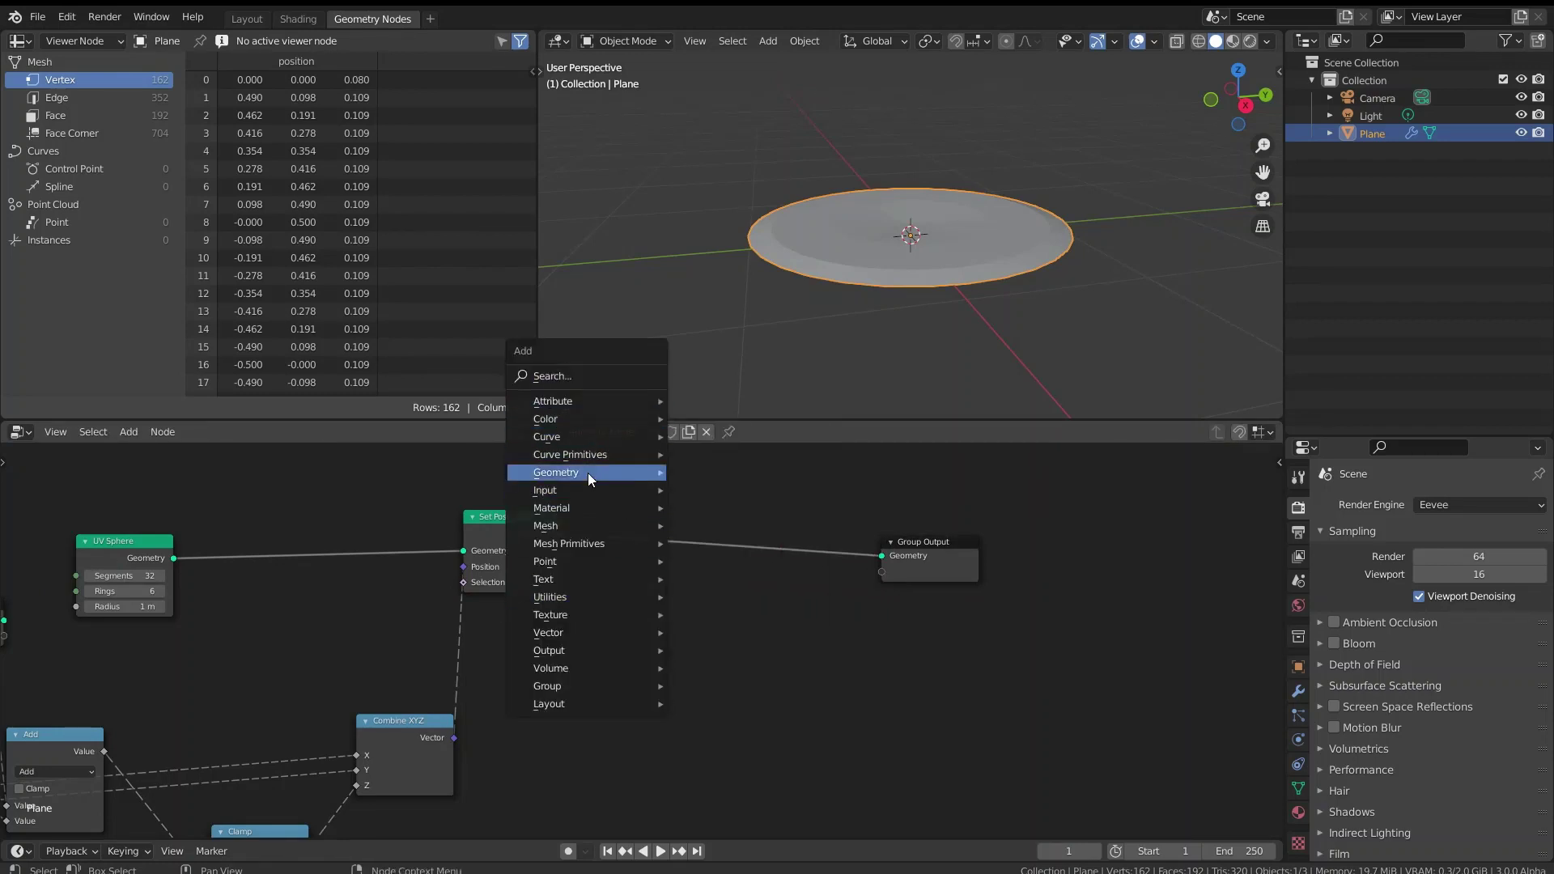
left_click(589, 375)
type("subd")
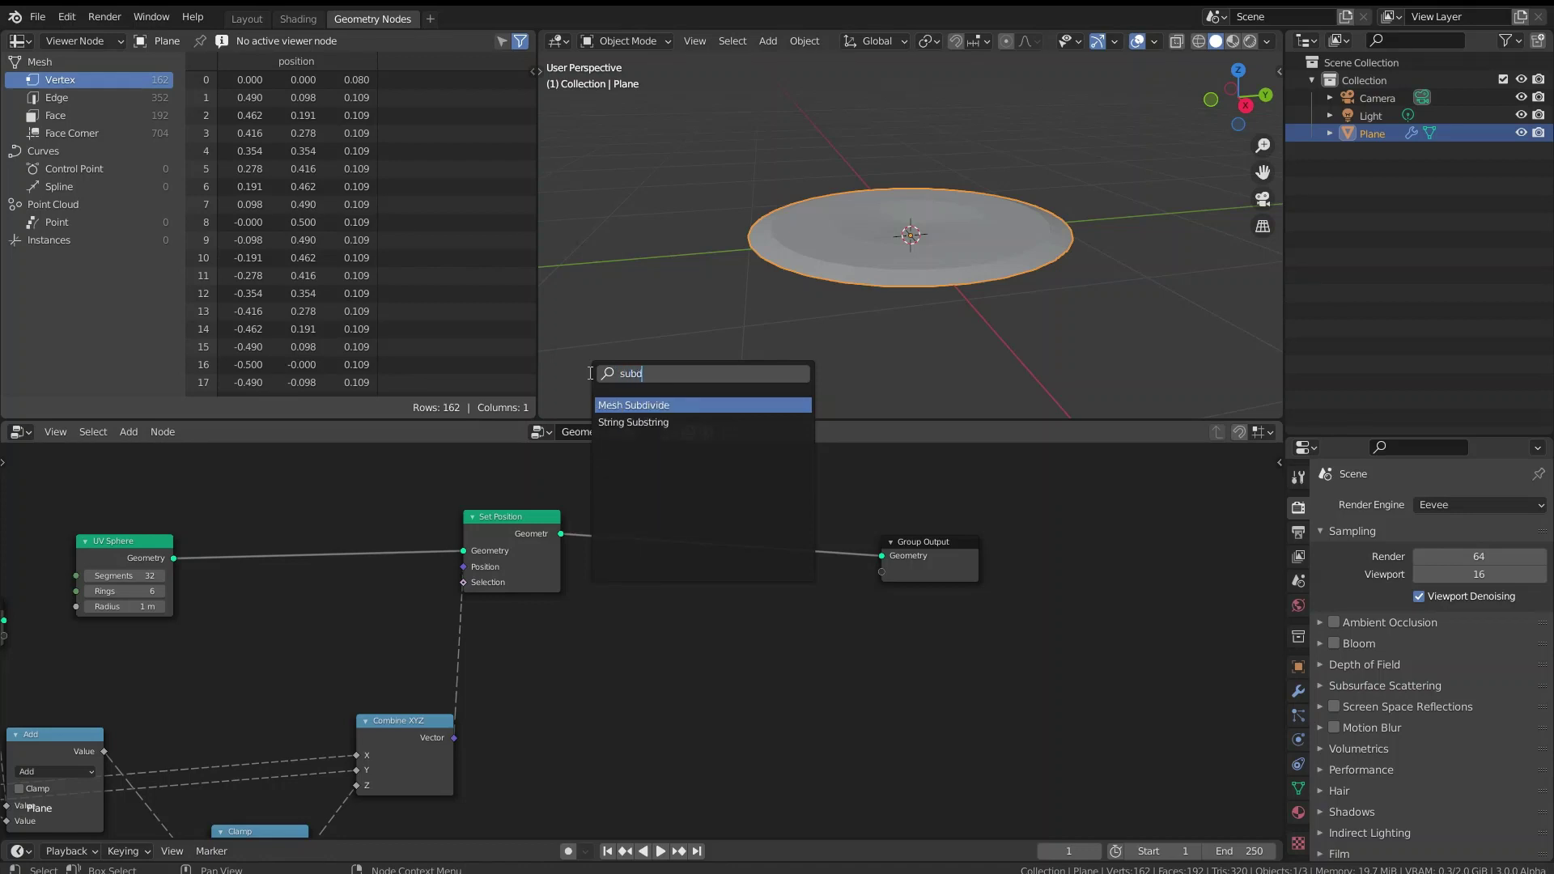
key("Return")
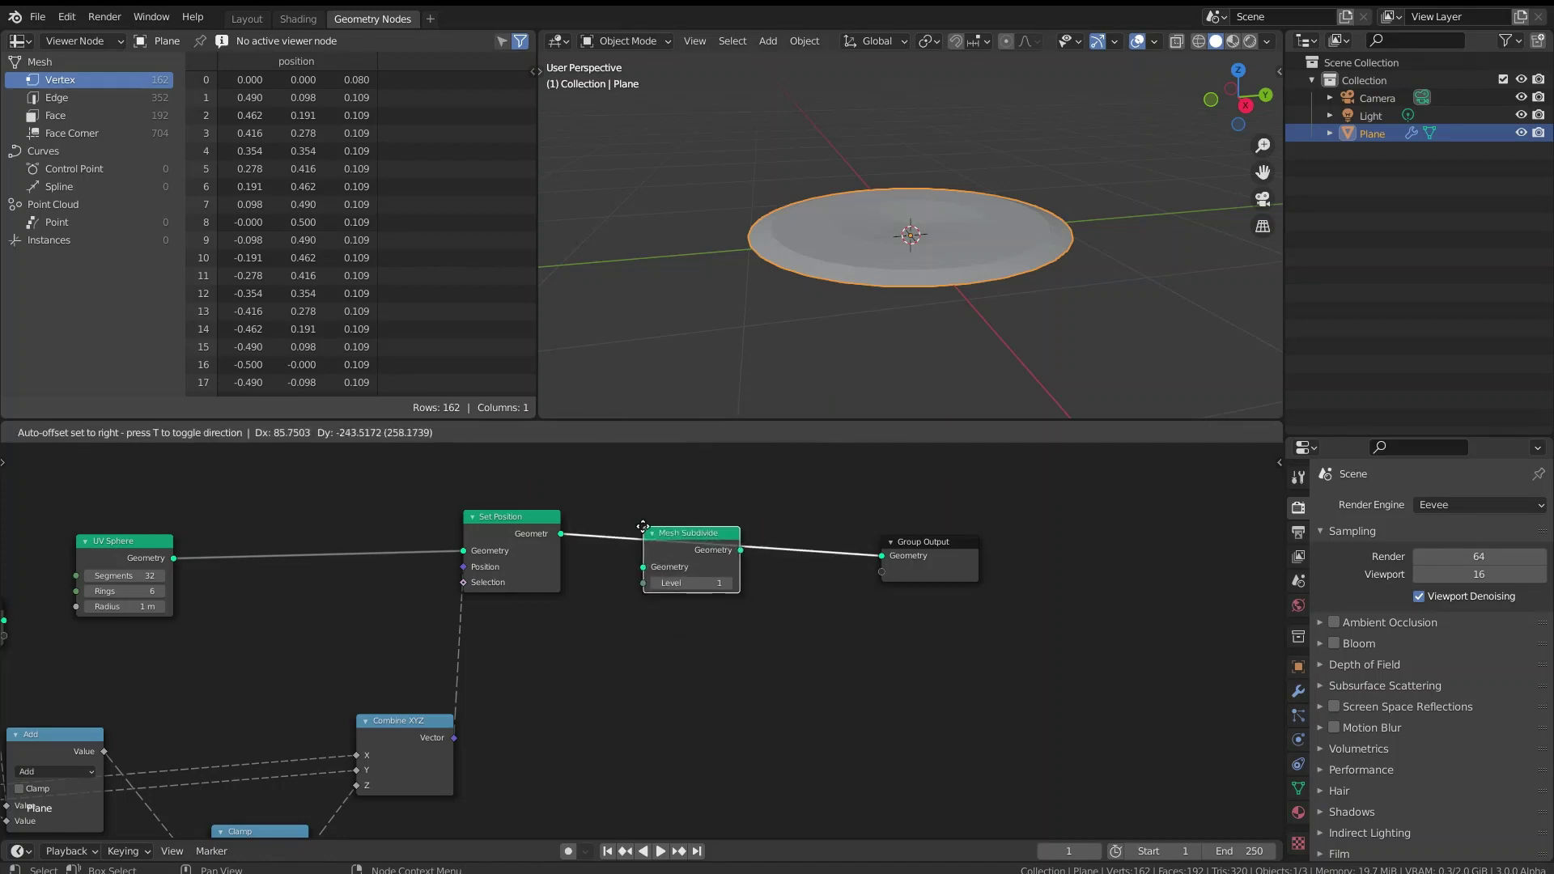
left_click(699, 524)
- Set the Mesh Subdivide level to 2 and inspect the dish surface up close
scroll(723, 600, "up", 2)
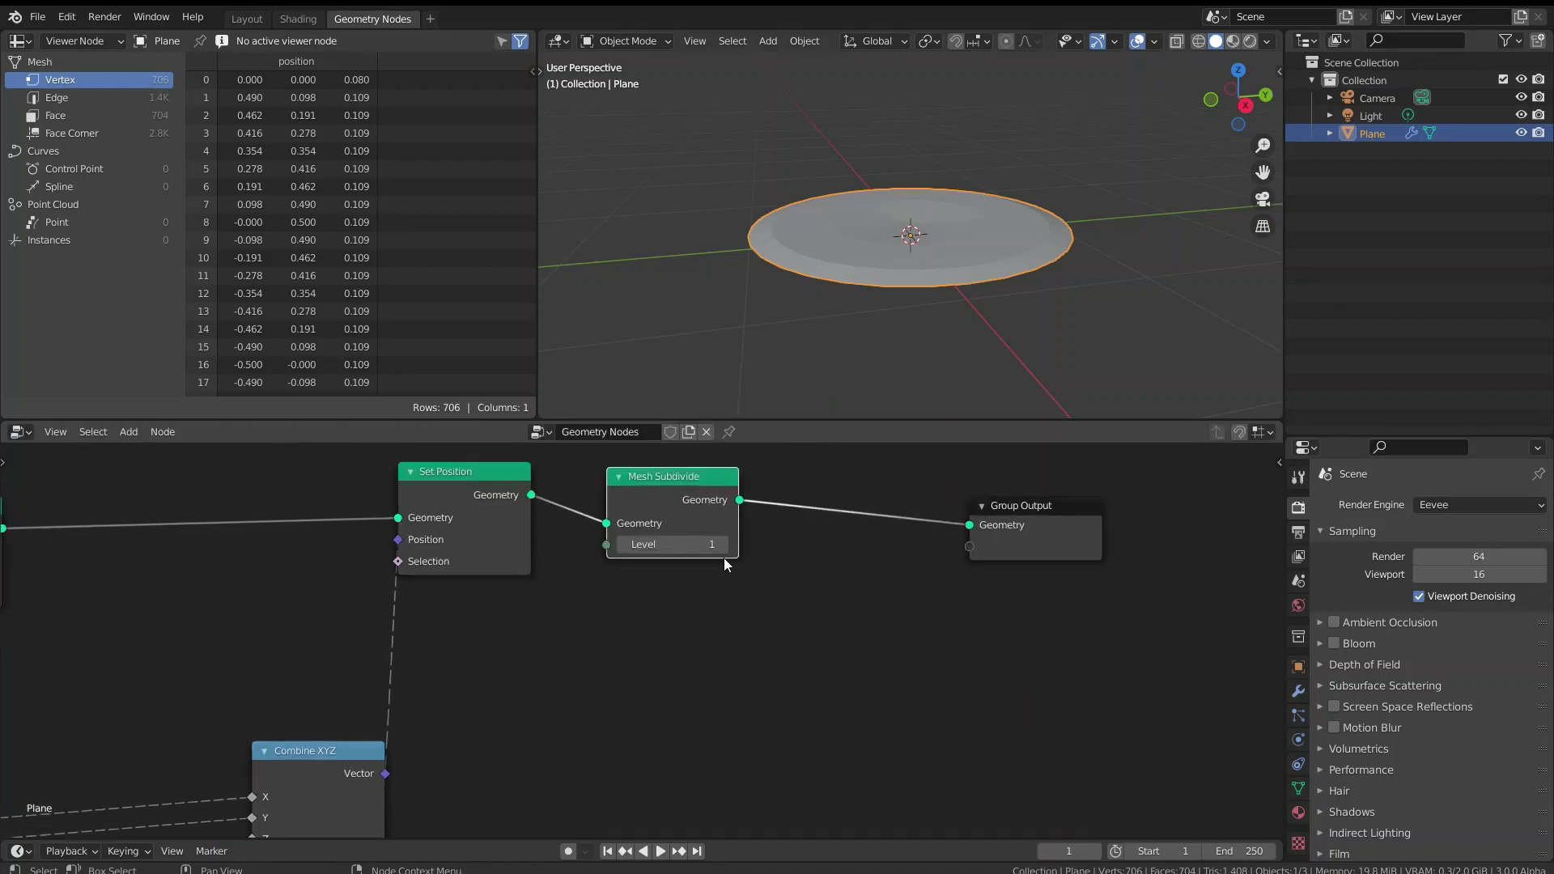
left_click(725, 541)
scroll(1001, 186, "up", 2)
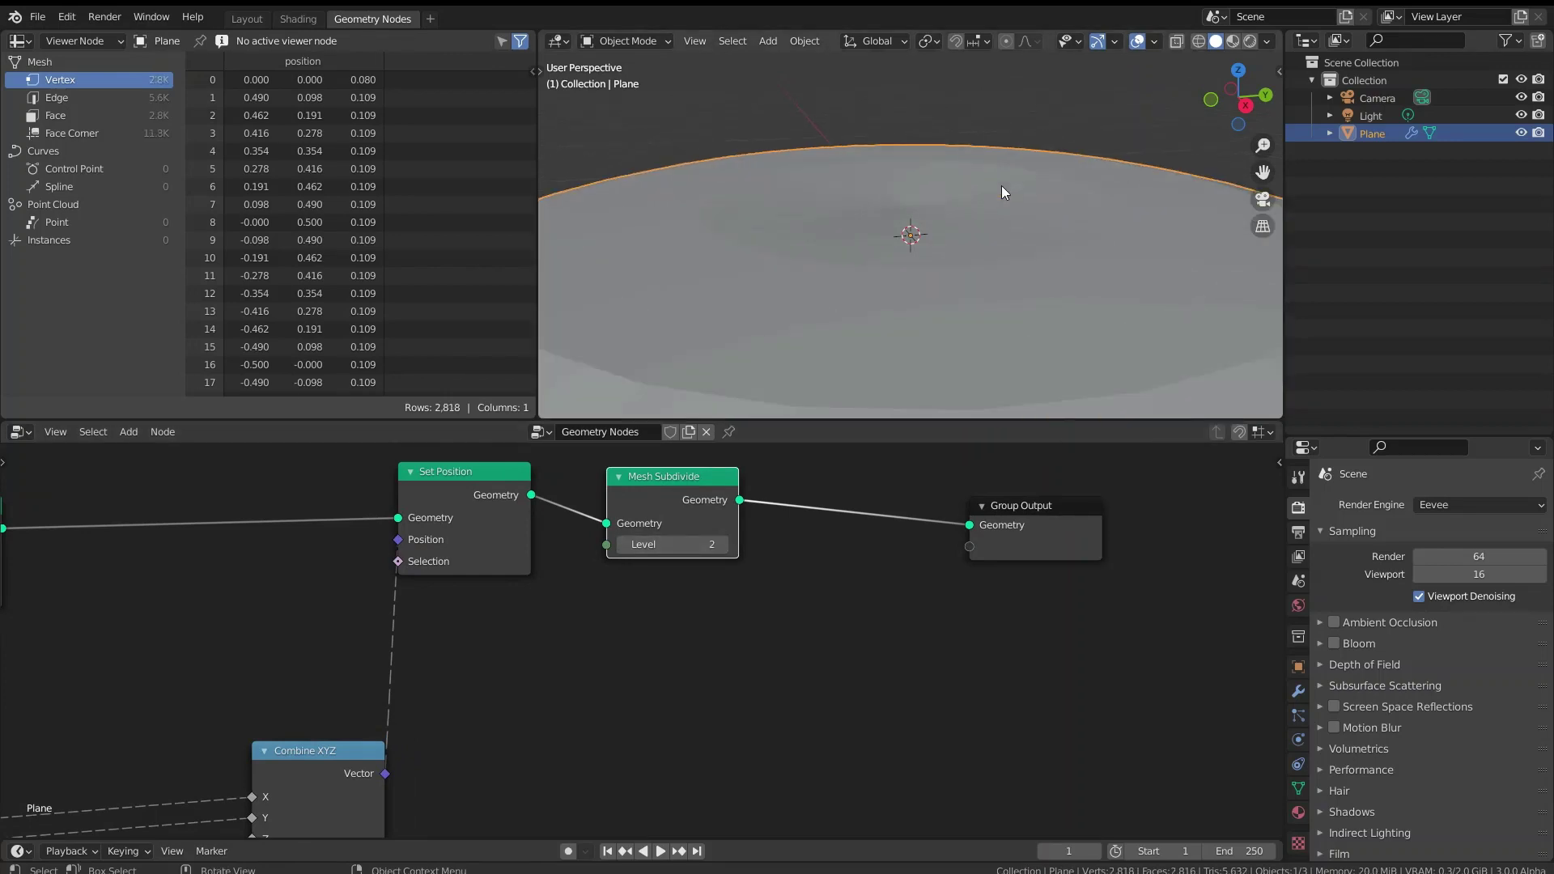
middle_click_drag(1002, 186, 832, 265)
middle_click_drag(819, 231, 790, 270)
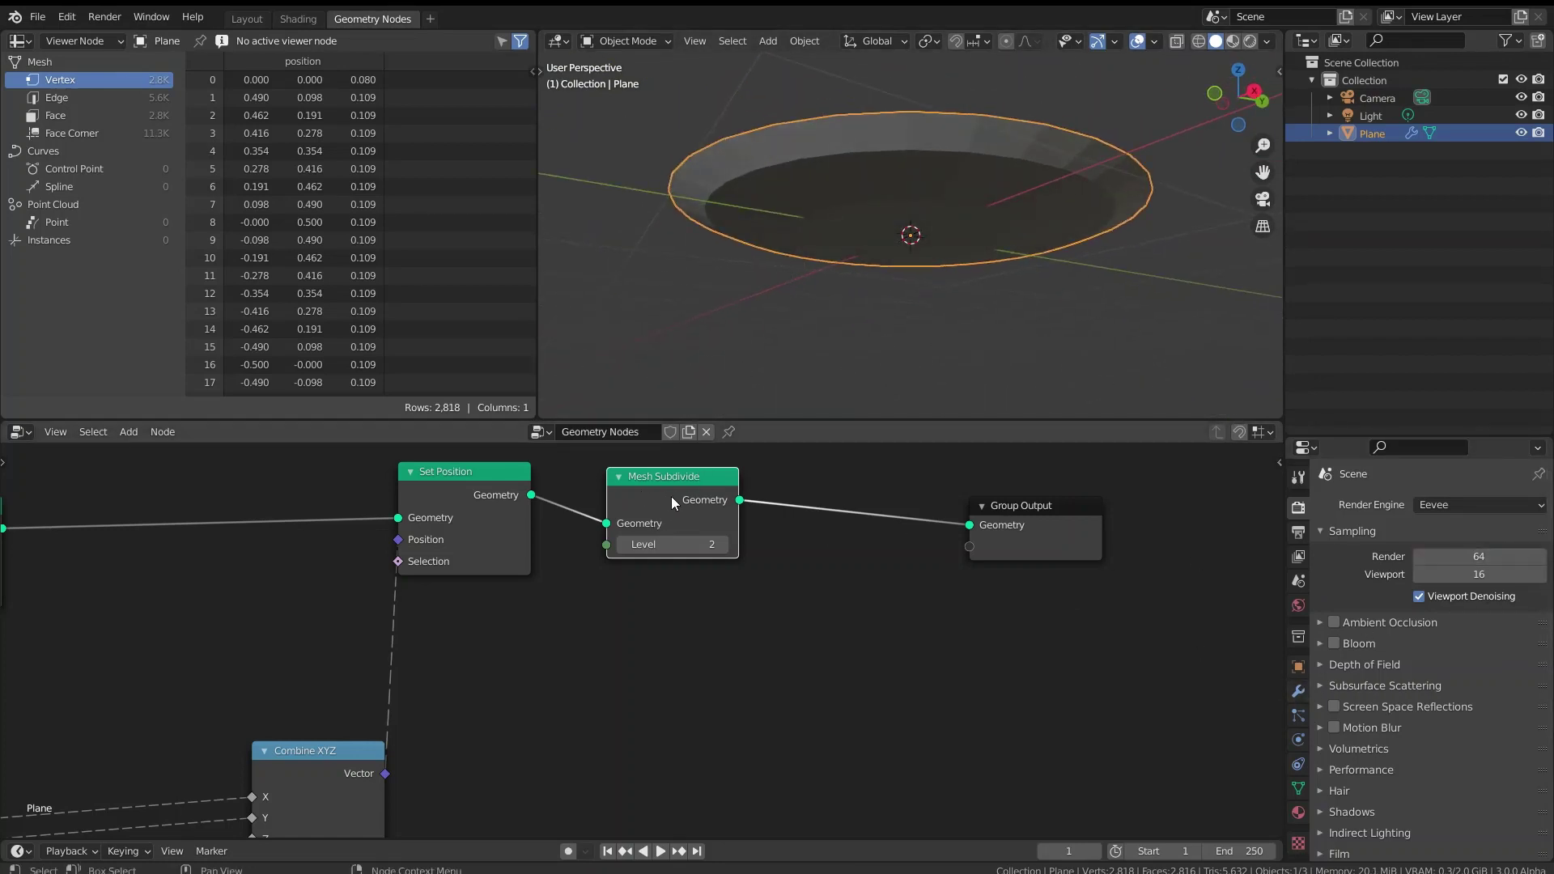
- Dissolve the Mesh Subdivide node and move Group Output closer to Set Position
key("ctrl+x")
left_click_drag(1012, 540, 903, 527)
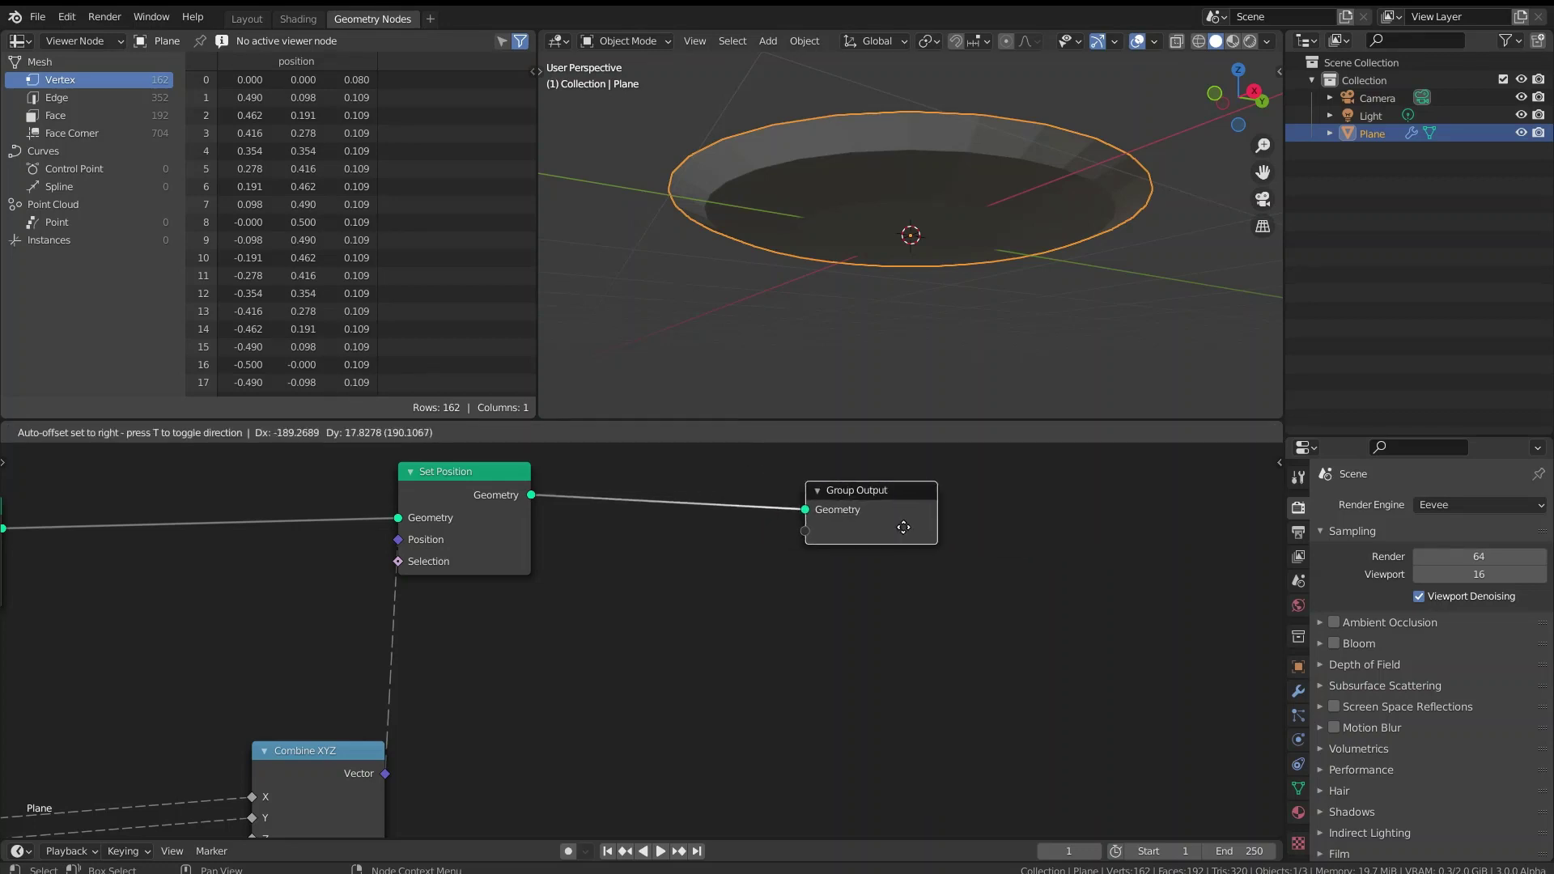
left_click(906, 528)
- Increase the UV Sphere's Rings to 14 and view the dish from an angle
middle_click_drag(939, 218, 841, 287)
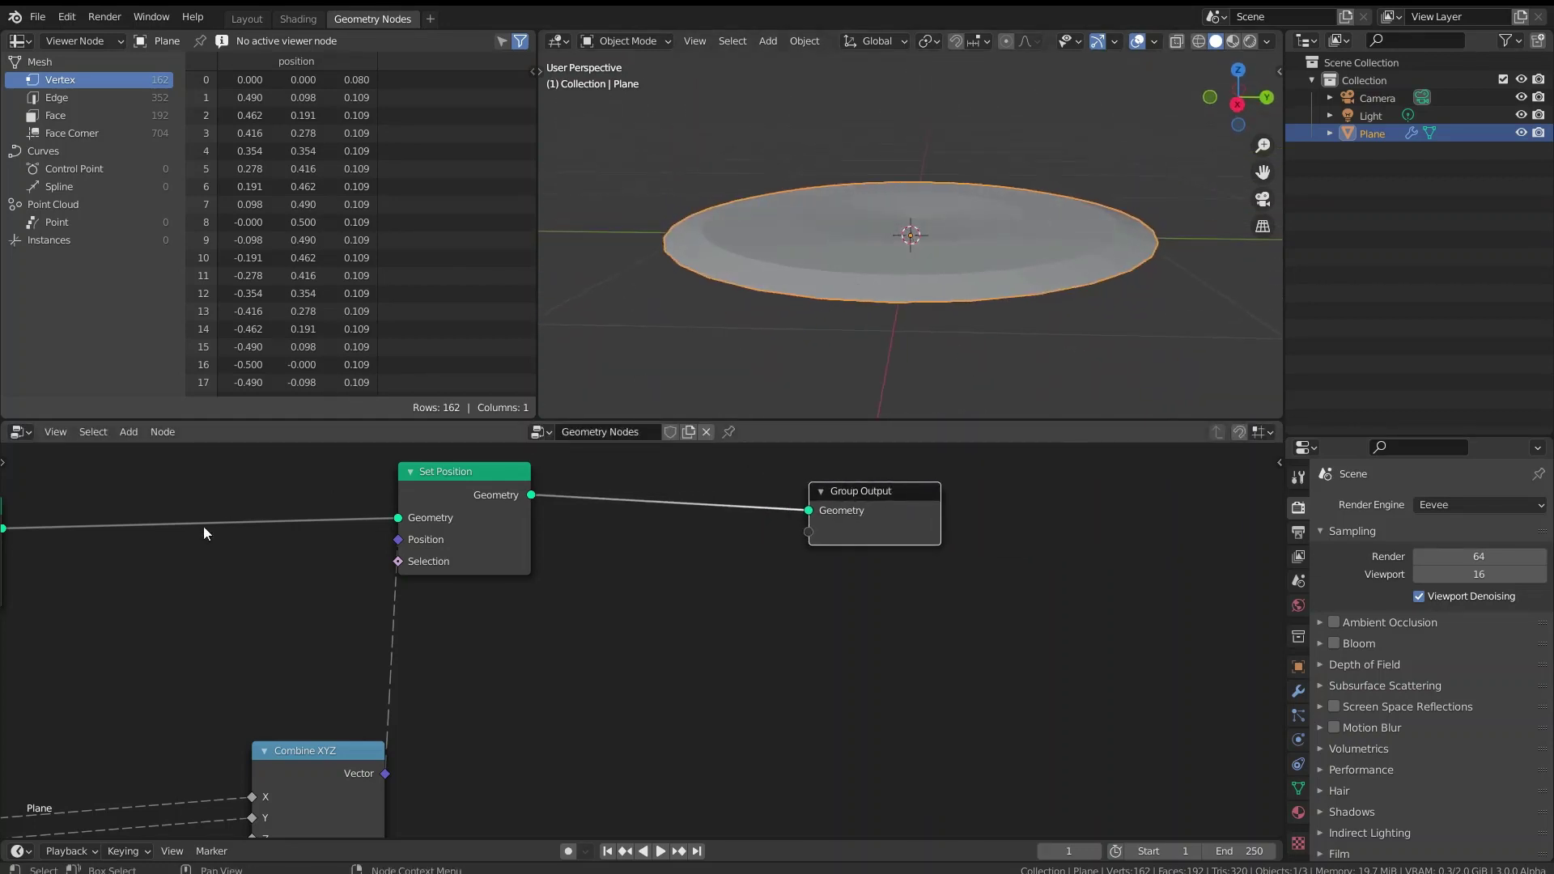
middle_click_drag(204, 533, 816, 590)
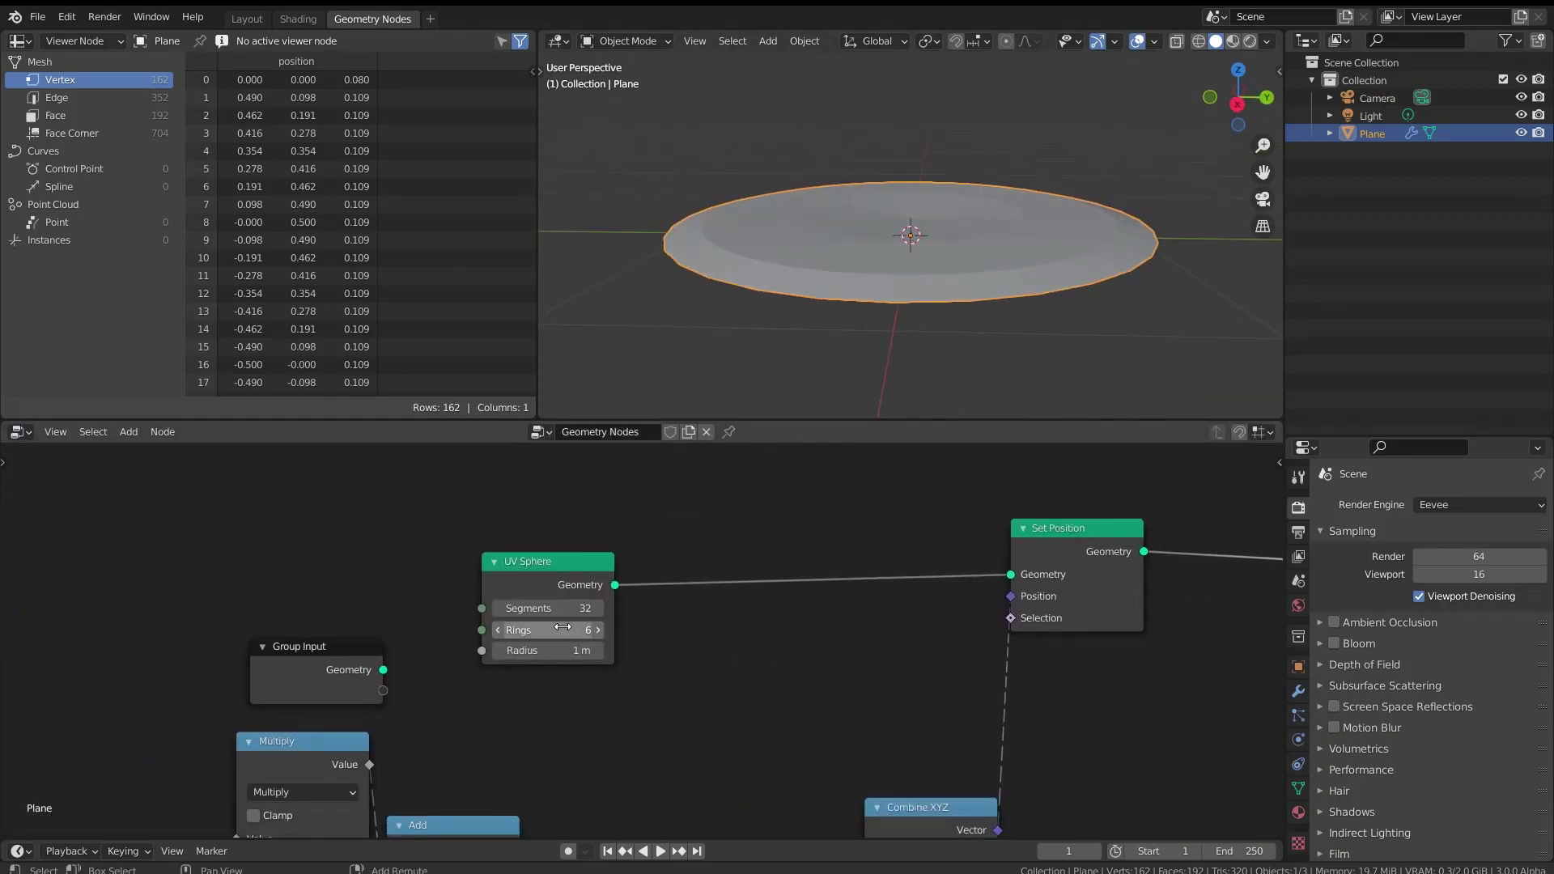
left_click_drag(563, 628, 563, 628)
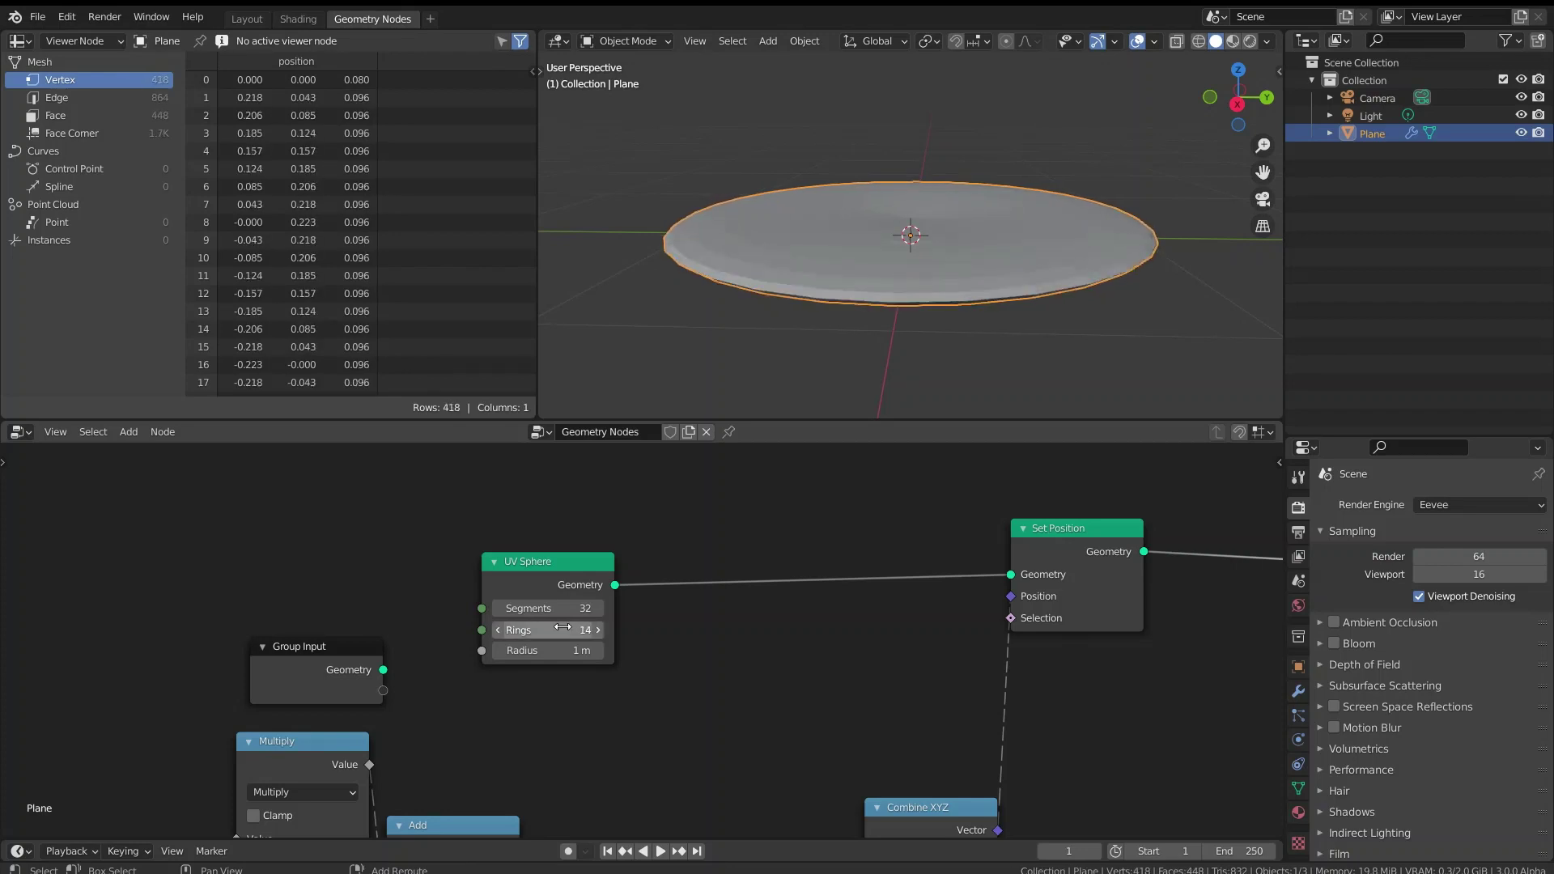
middle_click_drag(930, 372, 885, 311)
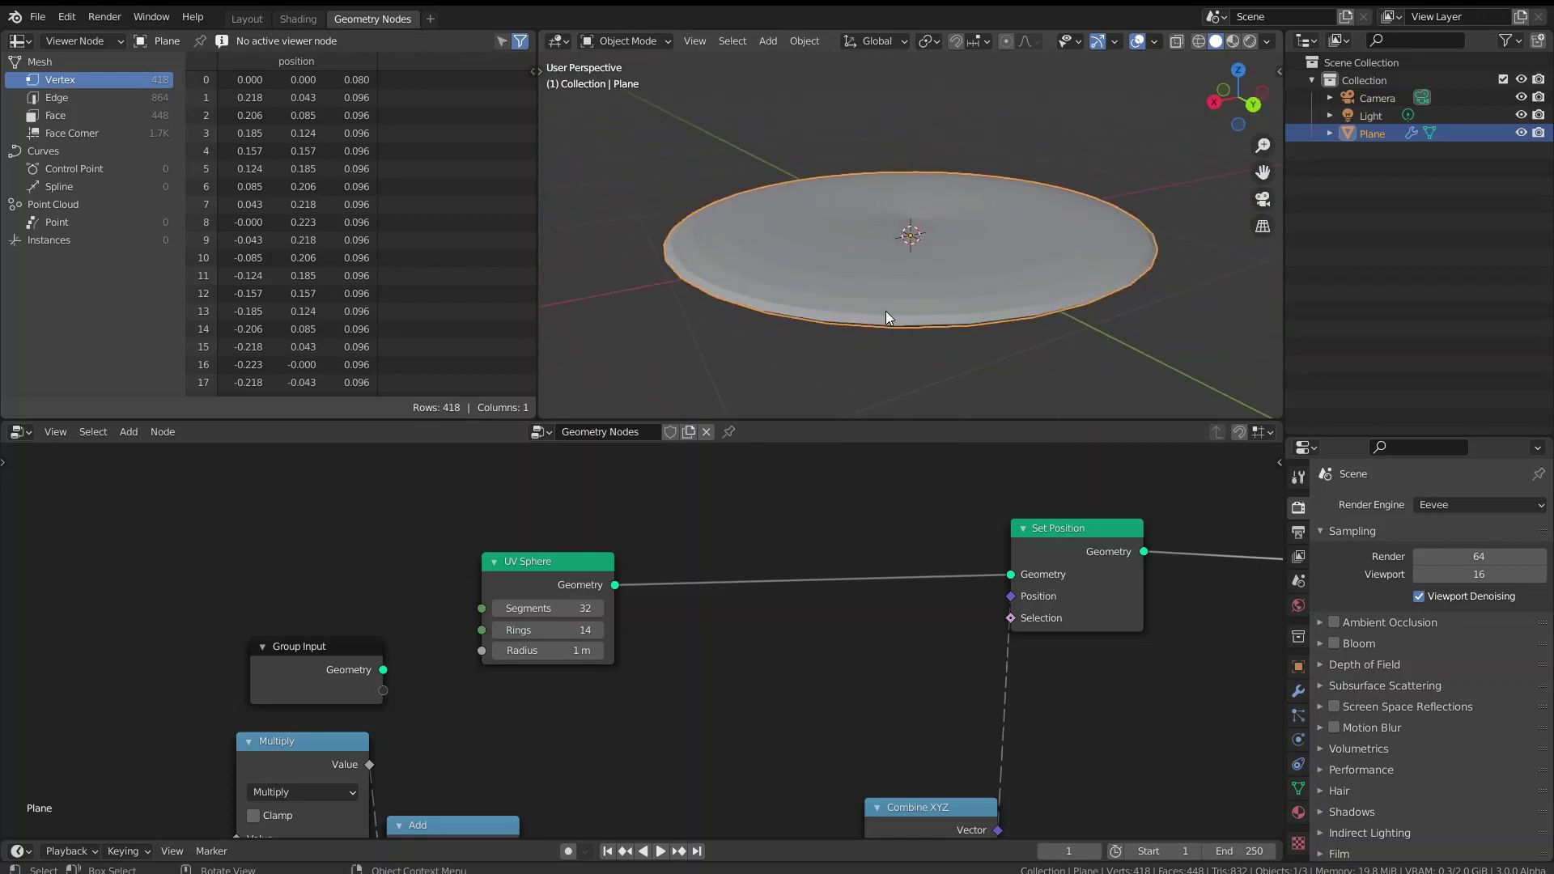
- Try to shade the dish smooth in the viewport and view it from the side
right_click(899, 295)
left_click(867, 314)
right_click(873, 276)
left_click(866, 253)
mouse_move(911, 250)
middle_mouse_down()
mouse_move(942, 239)
mouse_move(926, 240)
middle_mouse_up()
key("KP_Decimal")
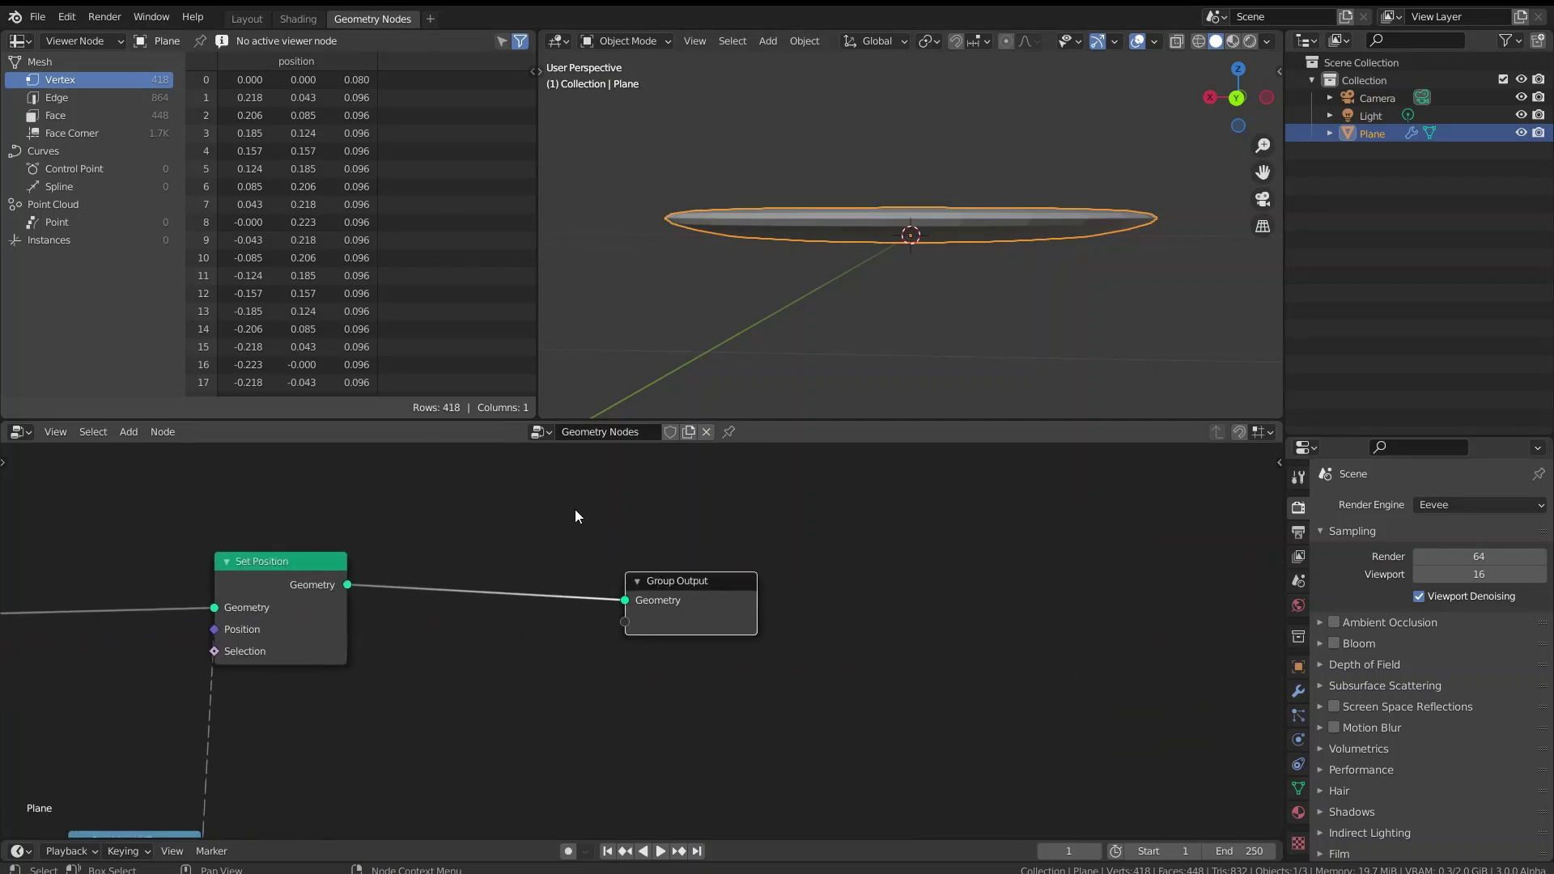
- Try to find a smooth shading node by searching the available nodes for "shade s"
key("alt+f")
key("shift+a")
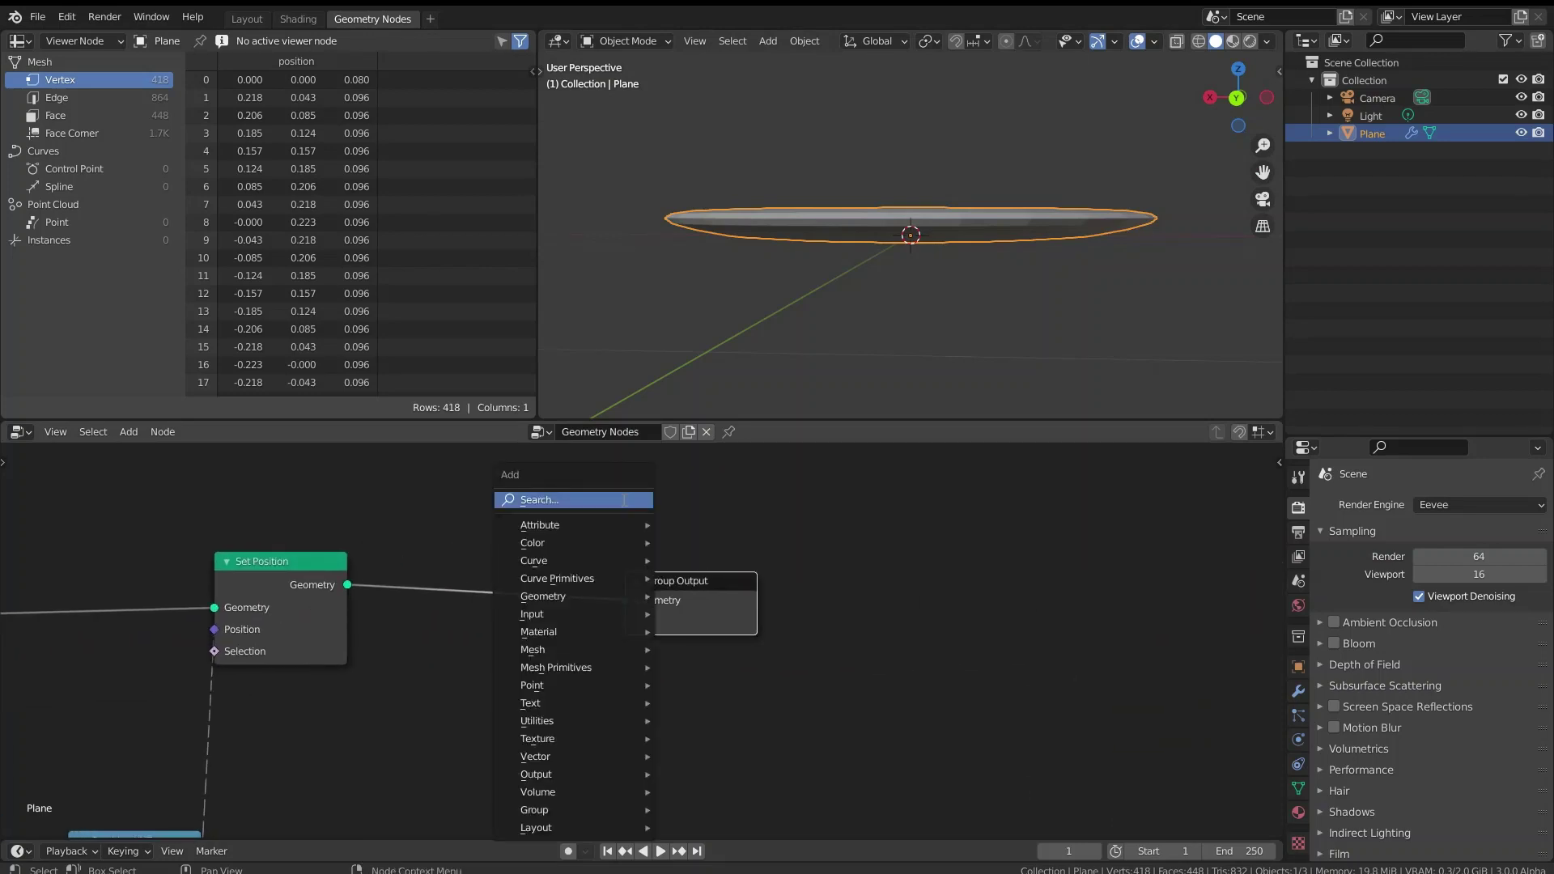
left_click(623, 499)
type("shade s")
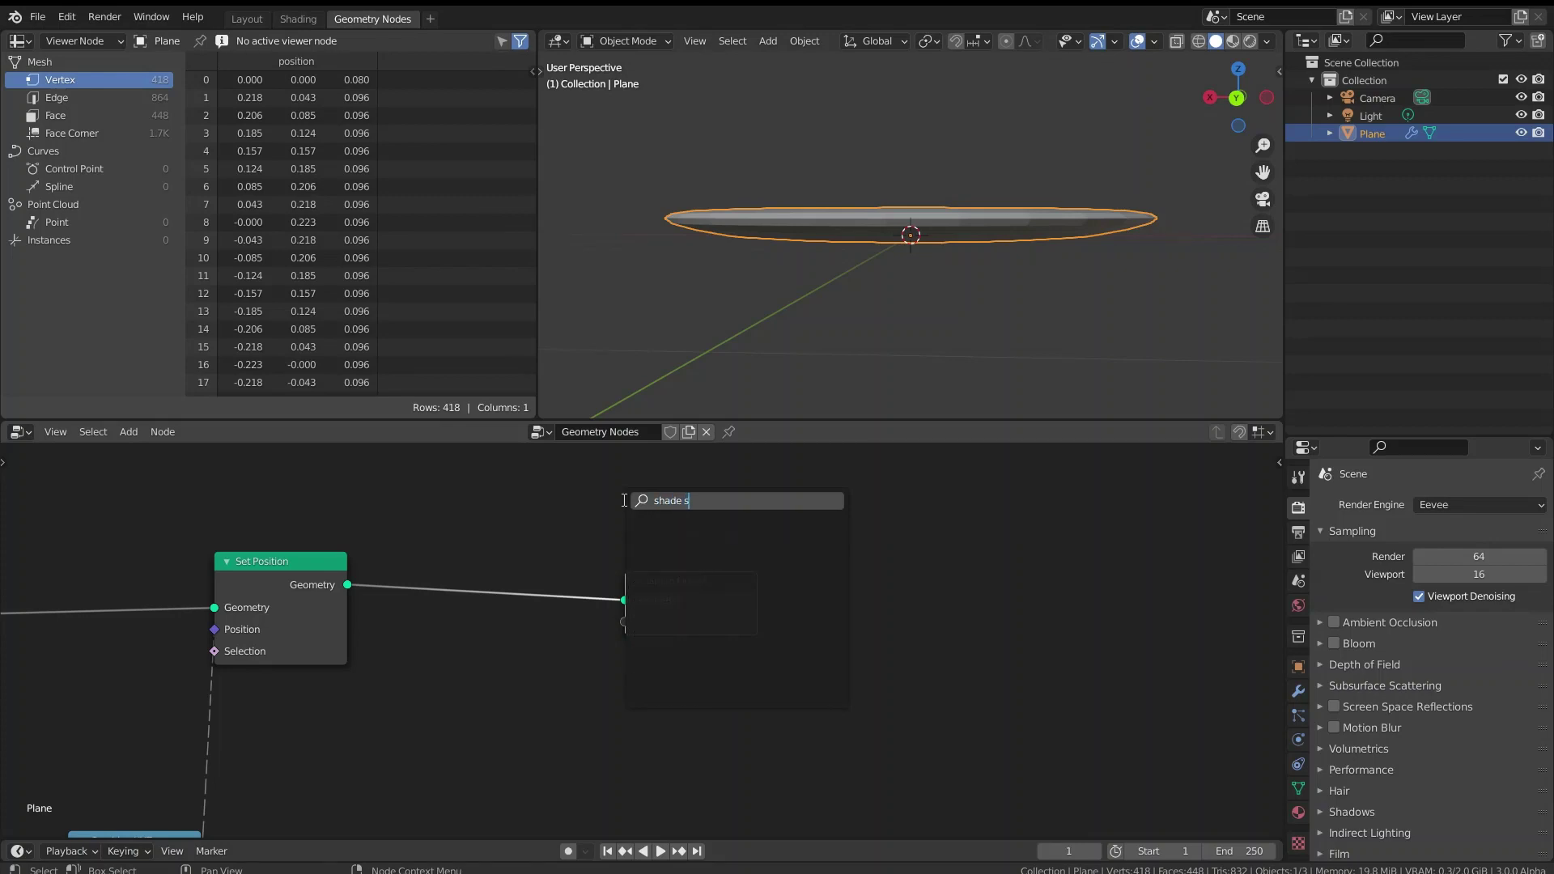
key("BackSpace")
key("BackSpace")
key("BackSpace")
key("BackSpace")
key("BackSpace")
key("Escape")
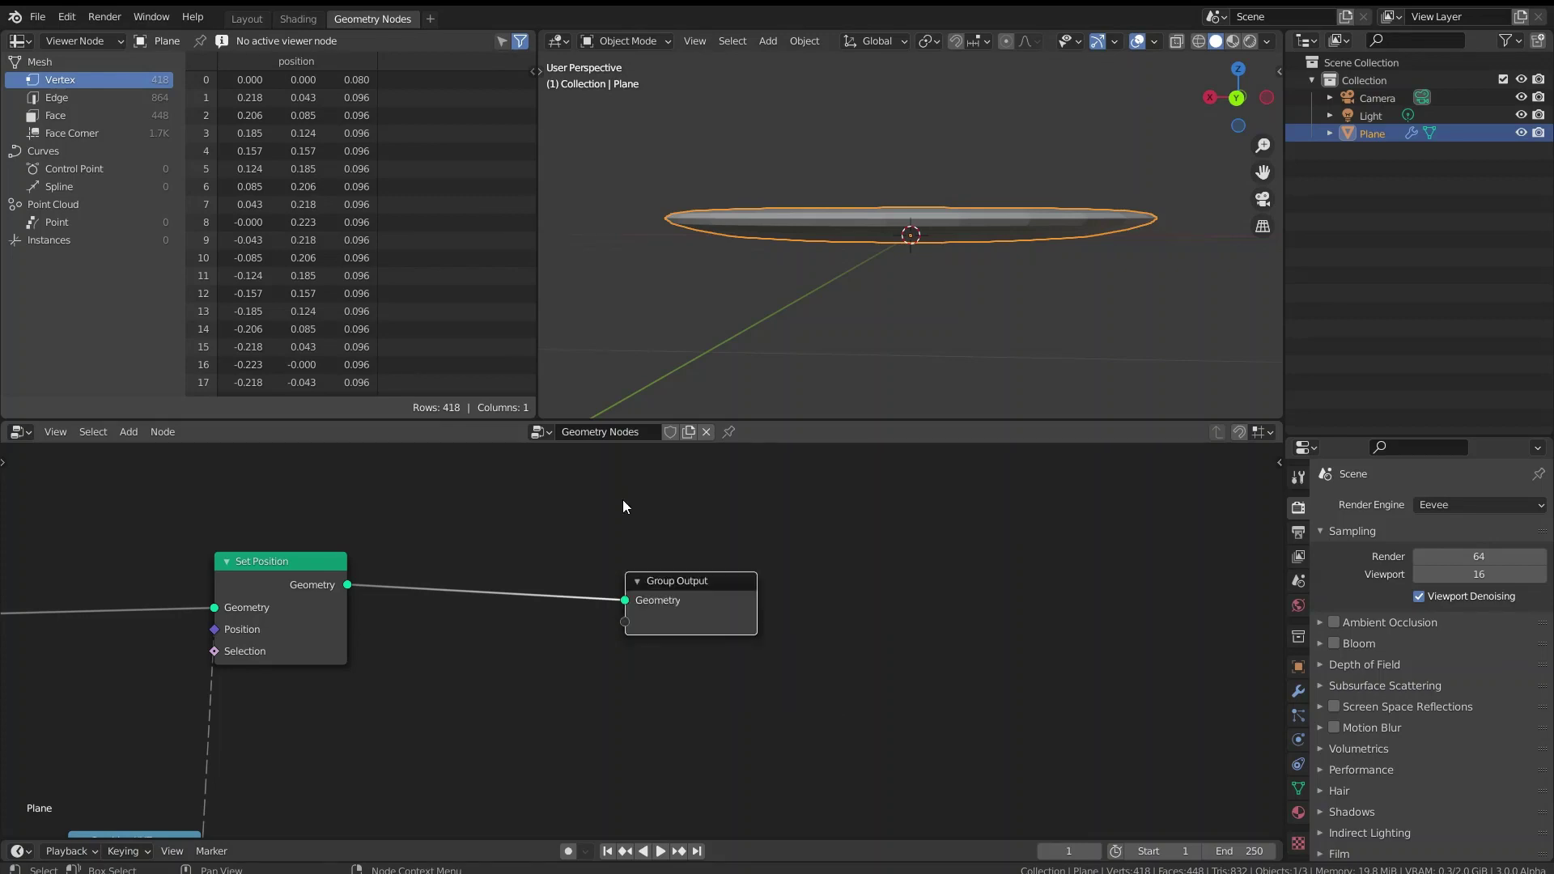
- Move Group Output farther from Set Position to make room for more nodes, and view the dish from above at an angle
scroll(784, 533, "down", 1)
left_click_drag(697, 623, 963, 606)
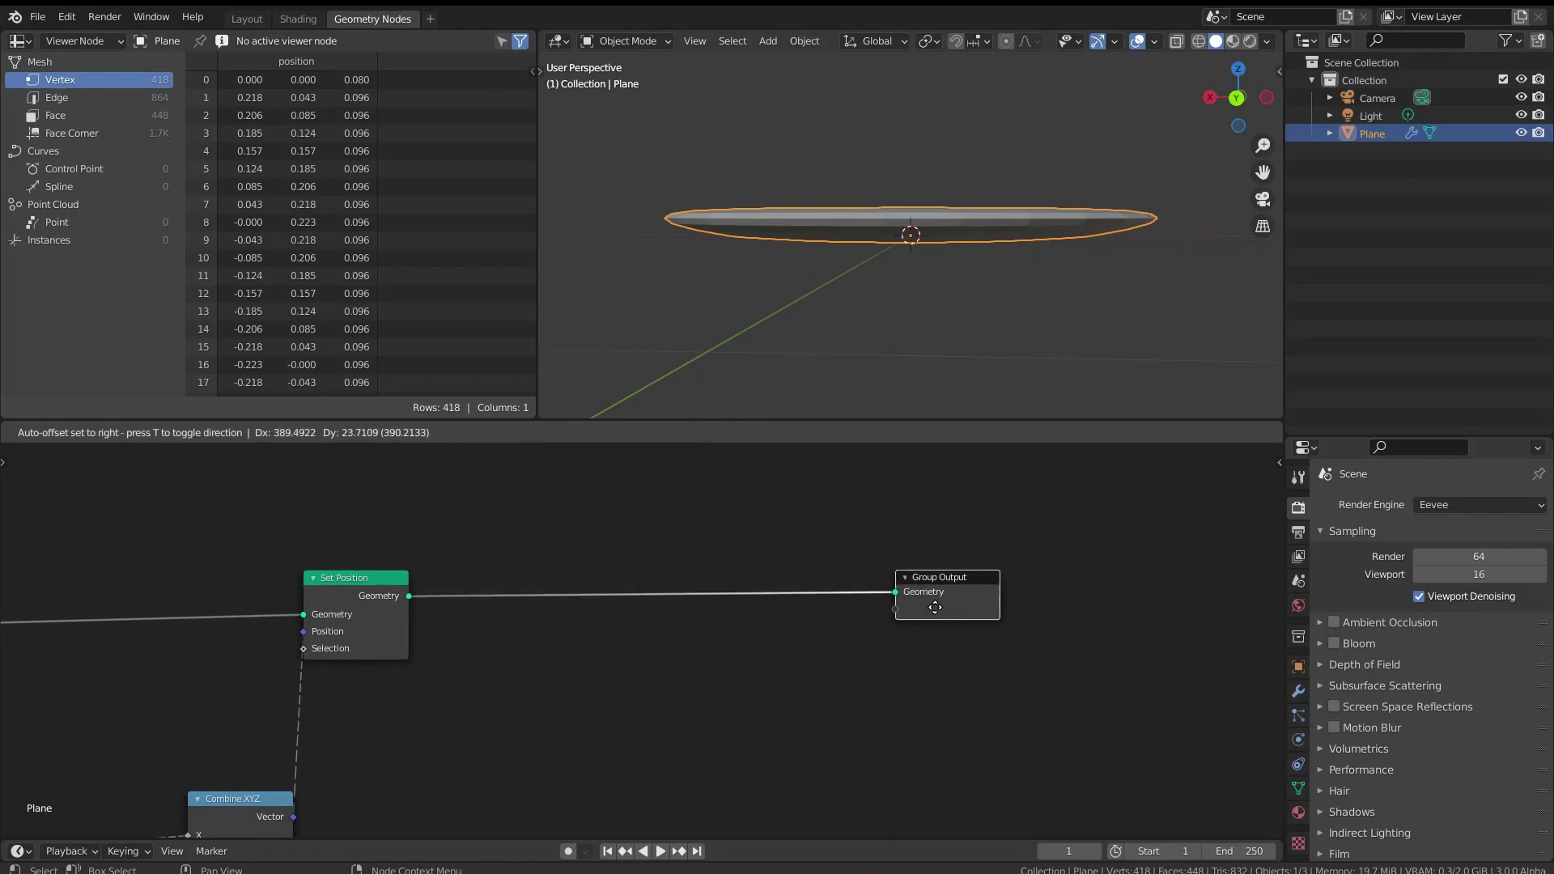
left_click(743, 660)
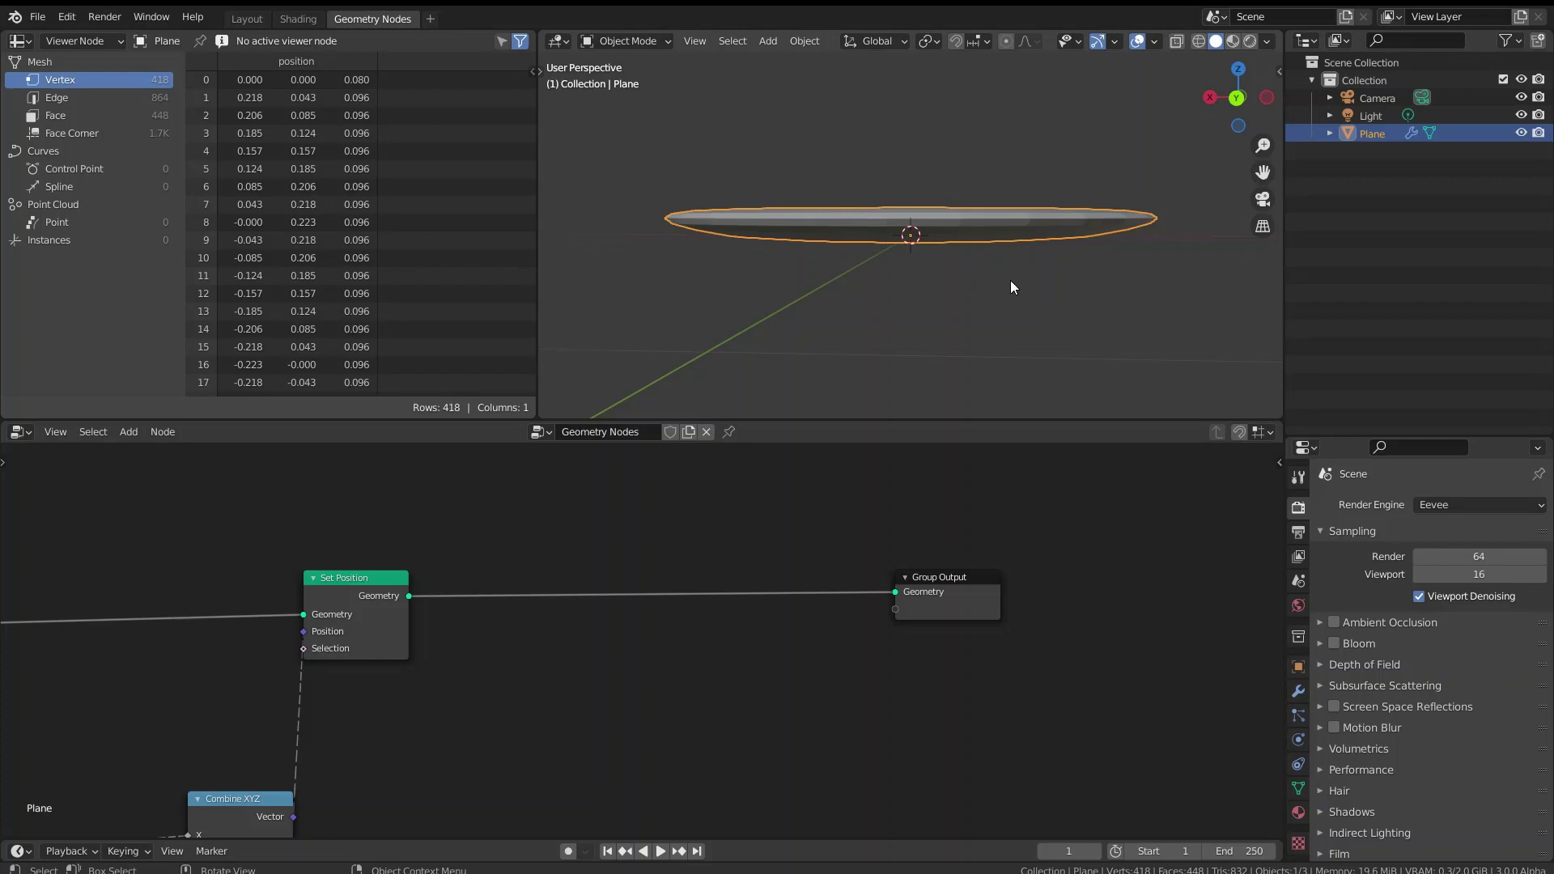
middle_click_drag(872, 205, 823, 239)
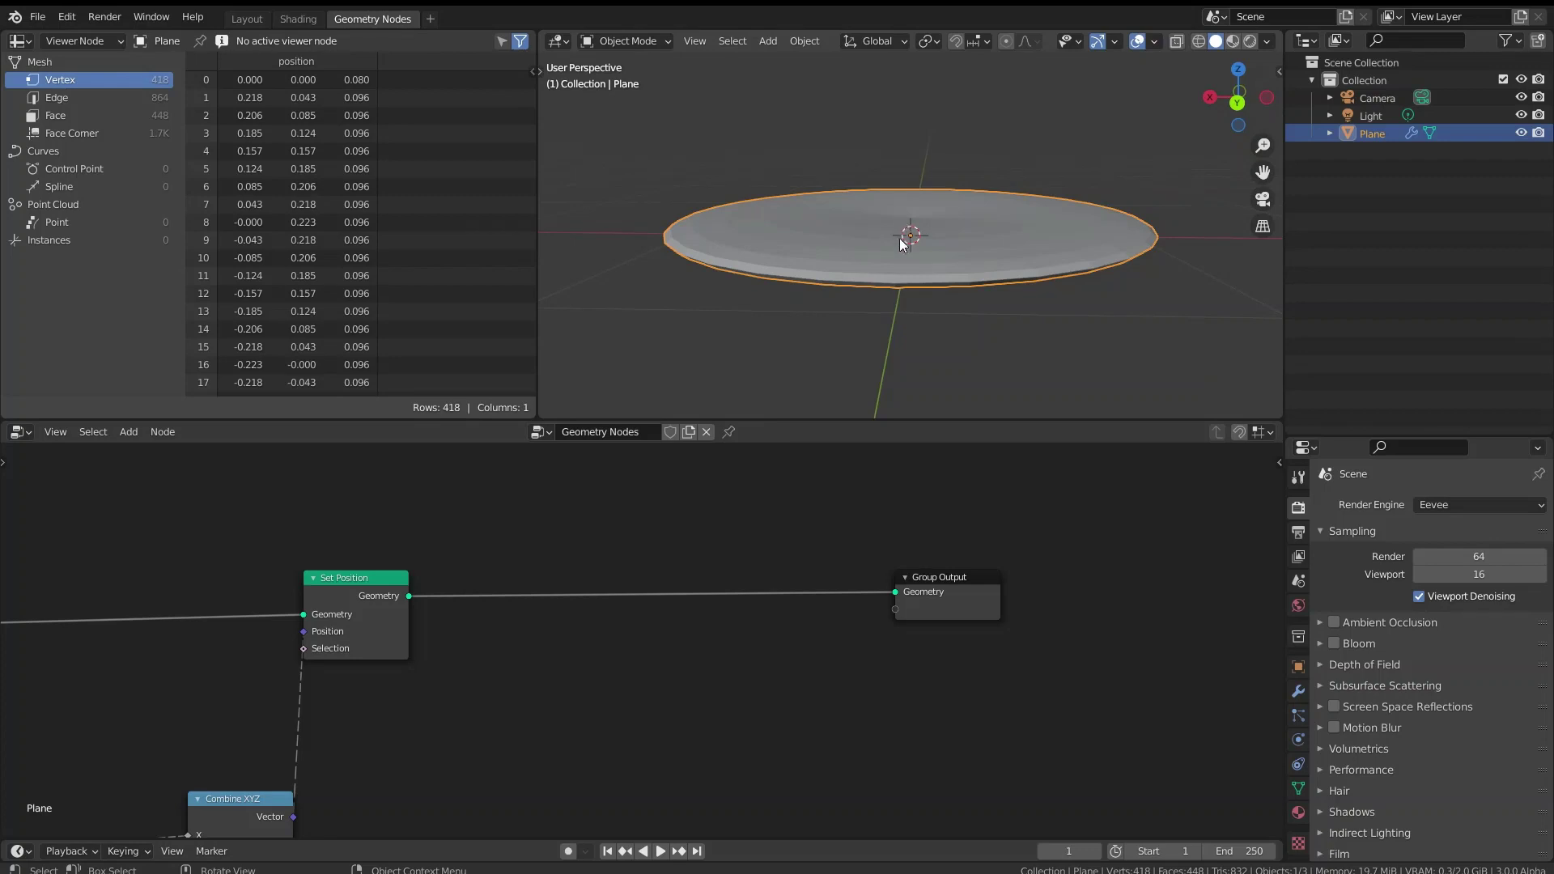
- Spread out the node tree by moving the final Combine XYZ, the Clamp and the upper Multiply nodes to make room between them
middle_click_drag(403, 623, 691, 767)
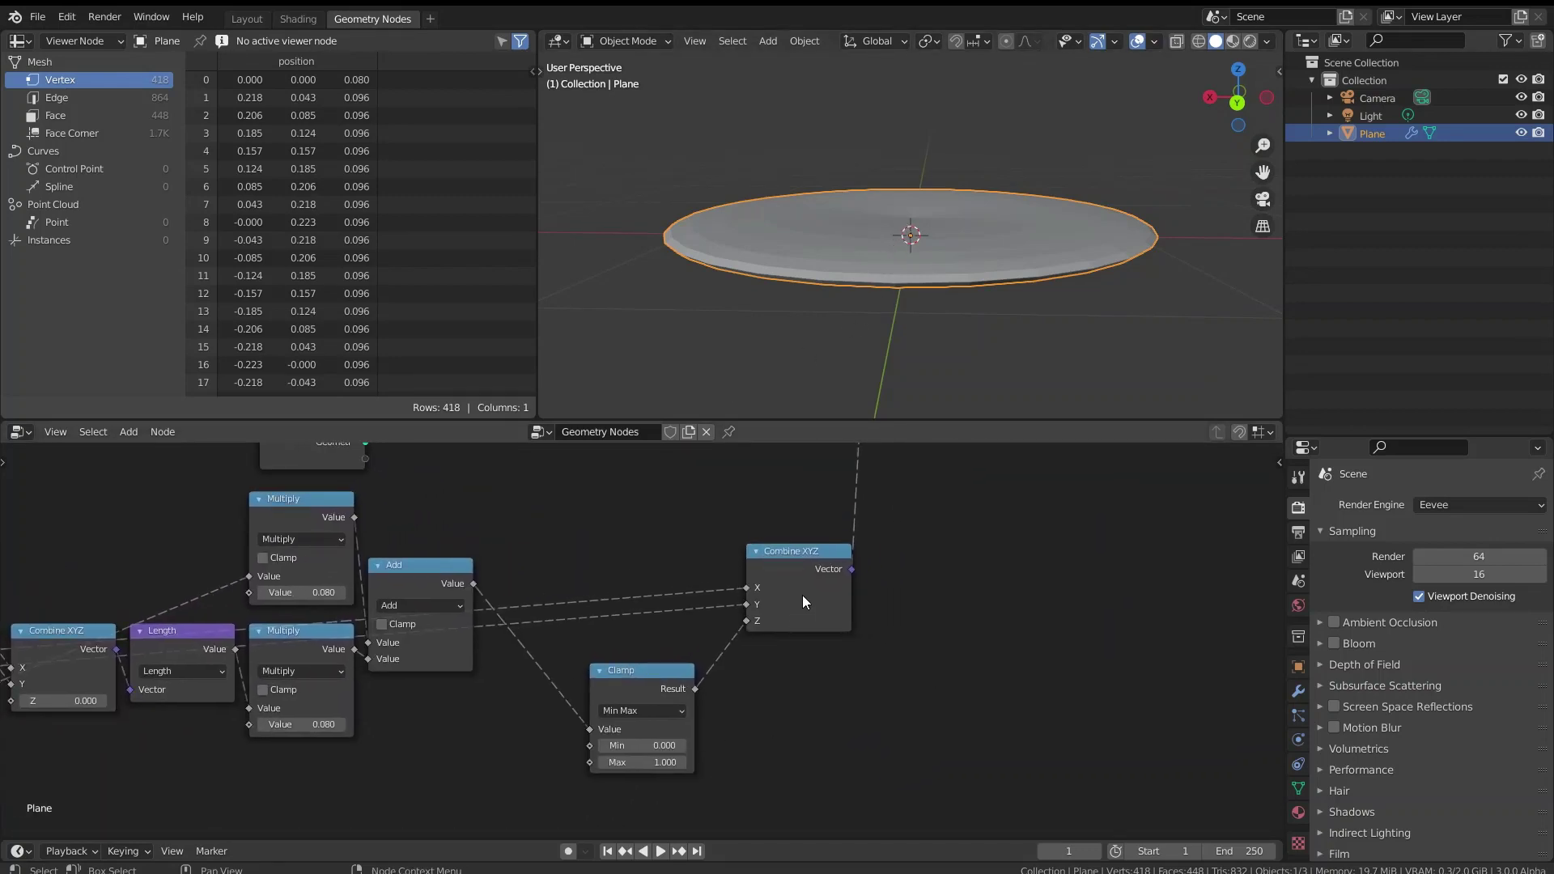
left_click_drag(803, 581, 962, 556)
left_click_drag(642, 700, 677, 658)
middle_click_drag(383, 759, 693, 721)
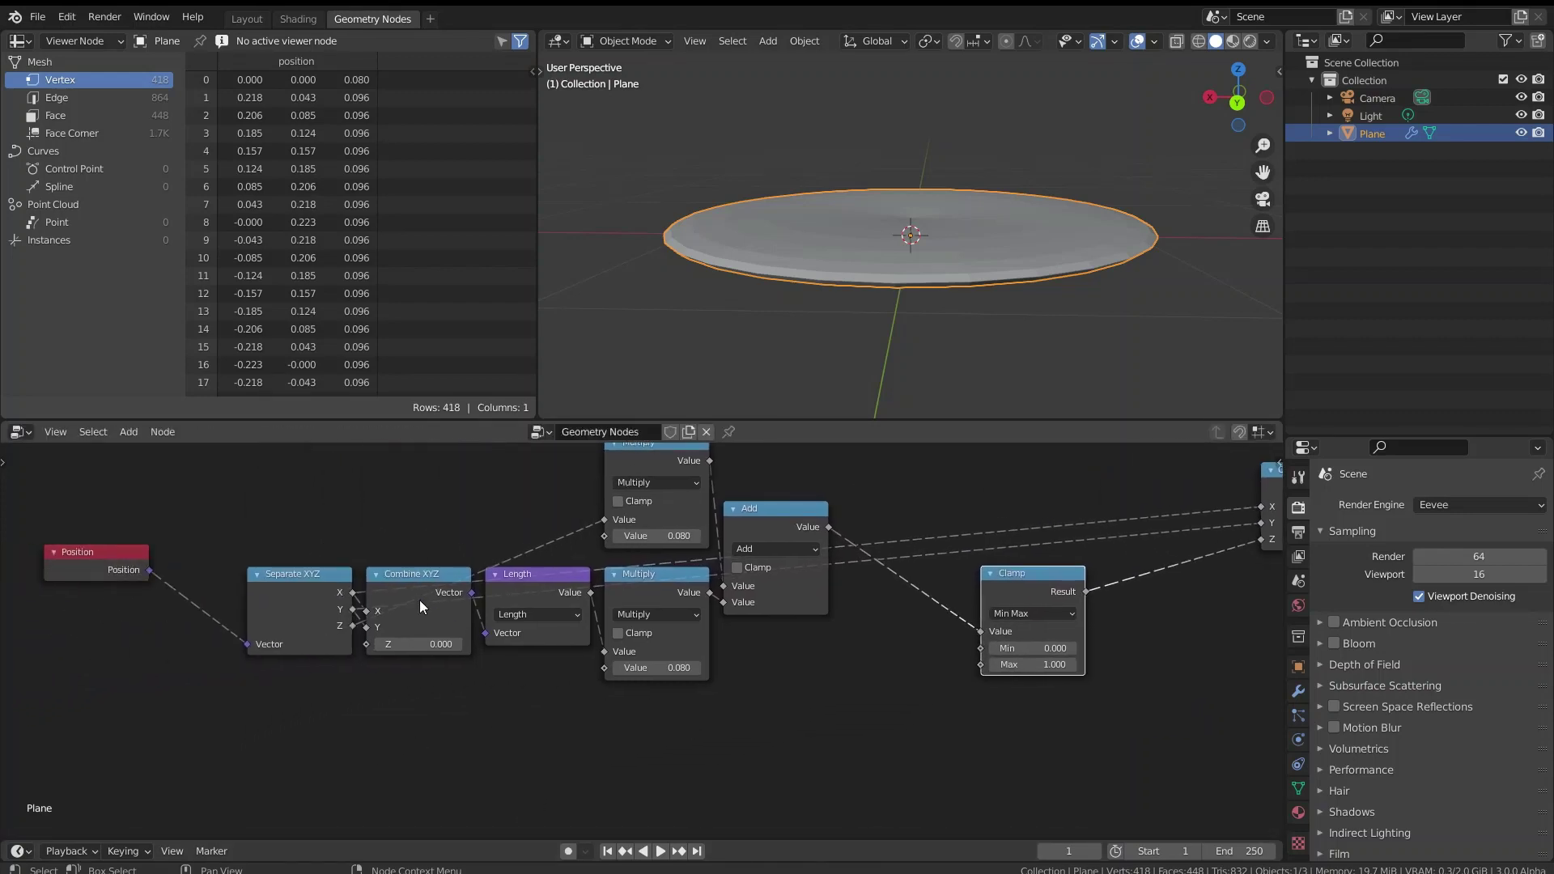
scroll(311, 613, "down", 2)
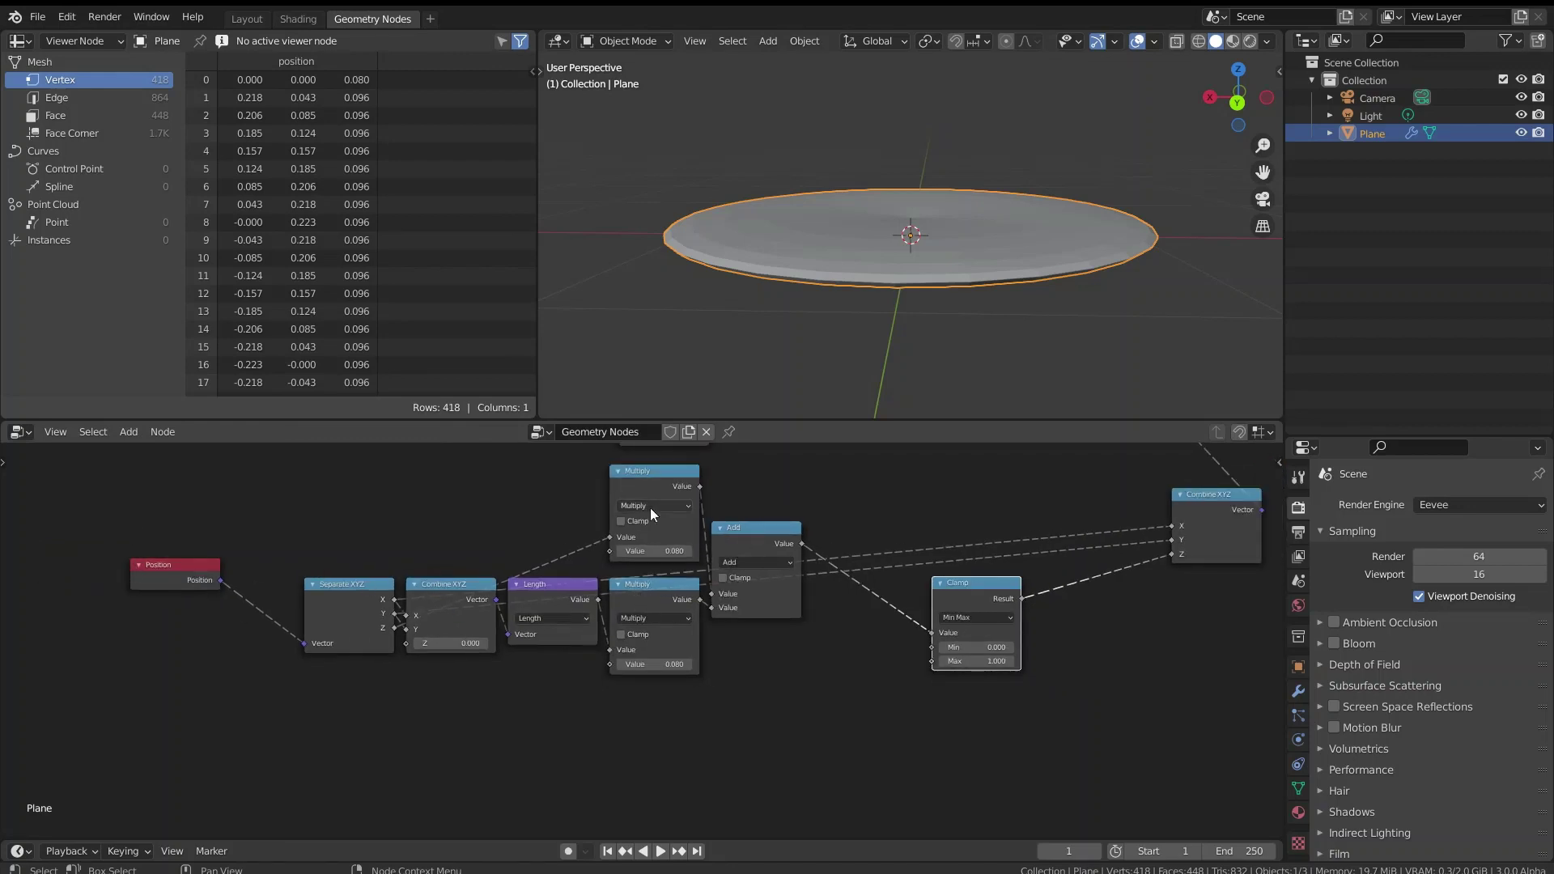
left_click_drag(638, 481, 487, 501)
middle_click_drag(732, 493, 625, 560)
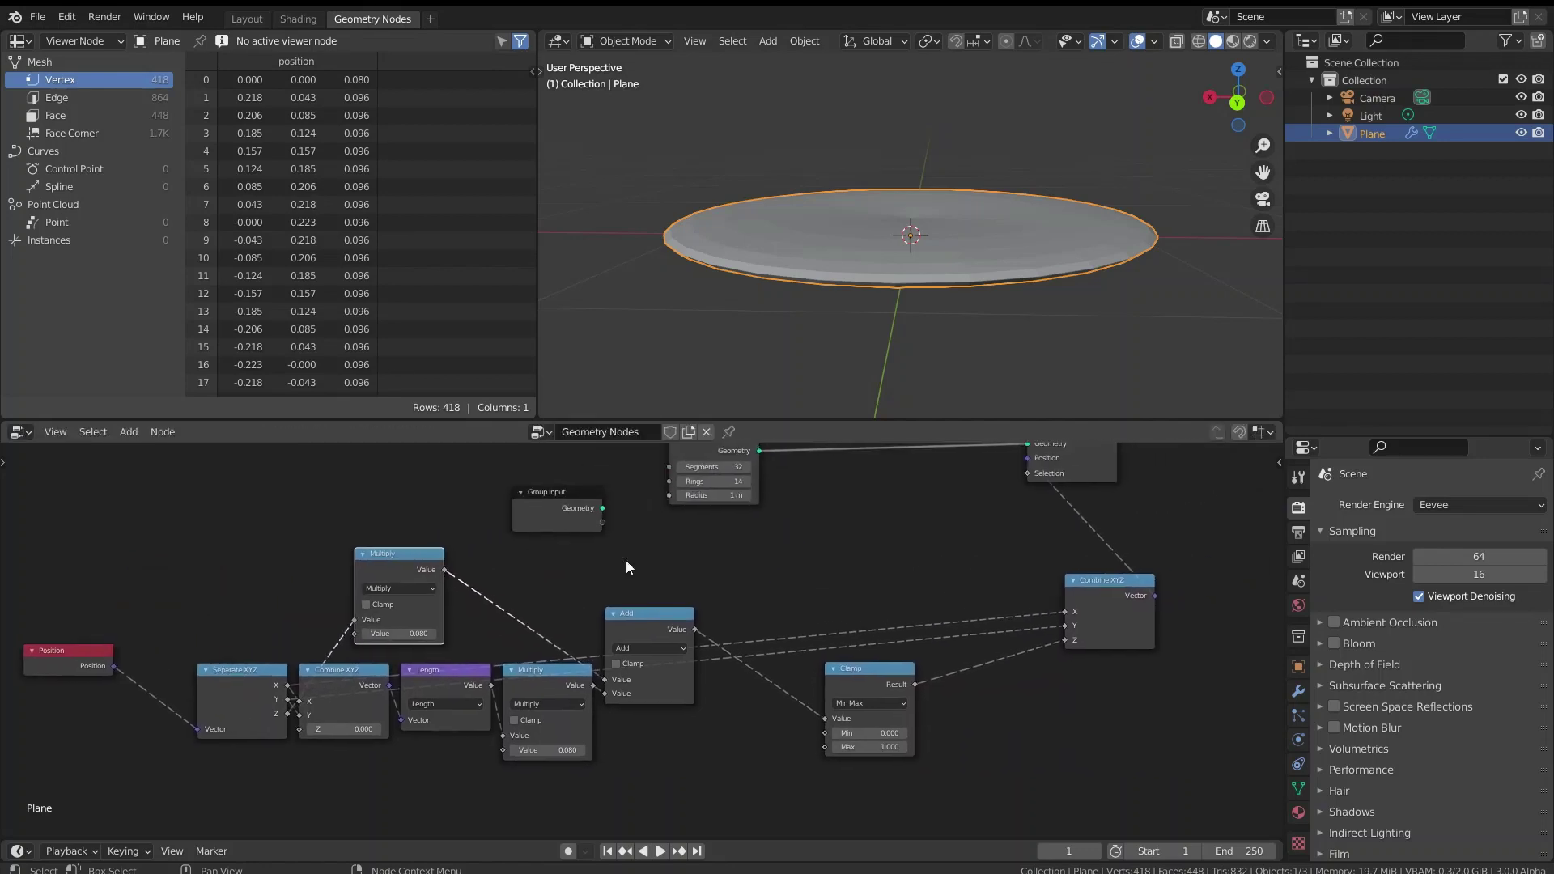
- Add a MixRGB node in the free space below the UV Sphere node
key("shift+a")
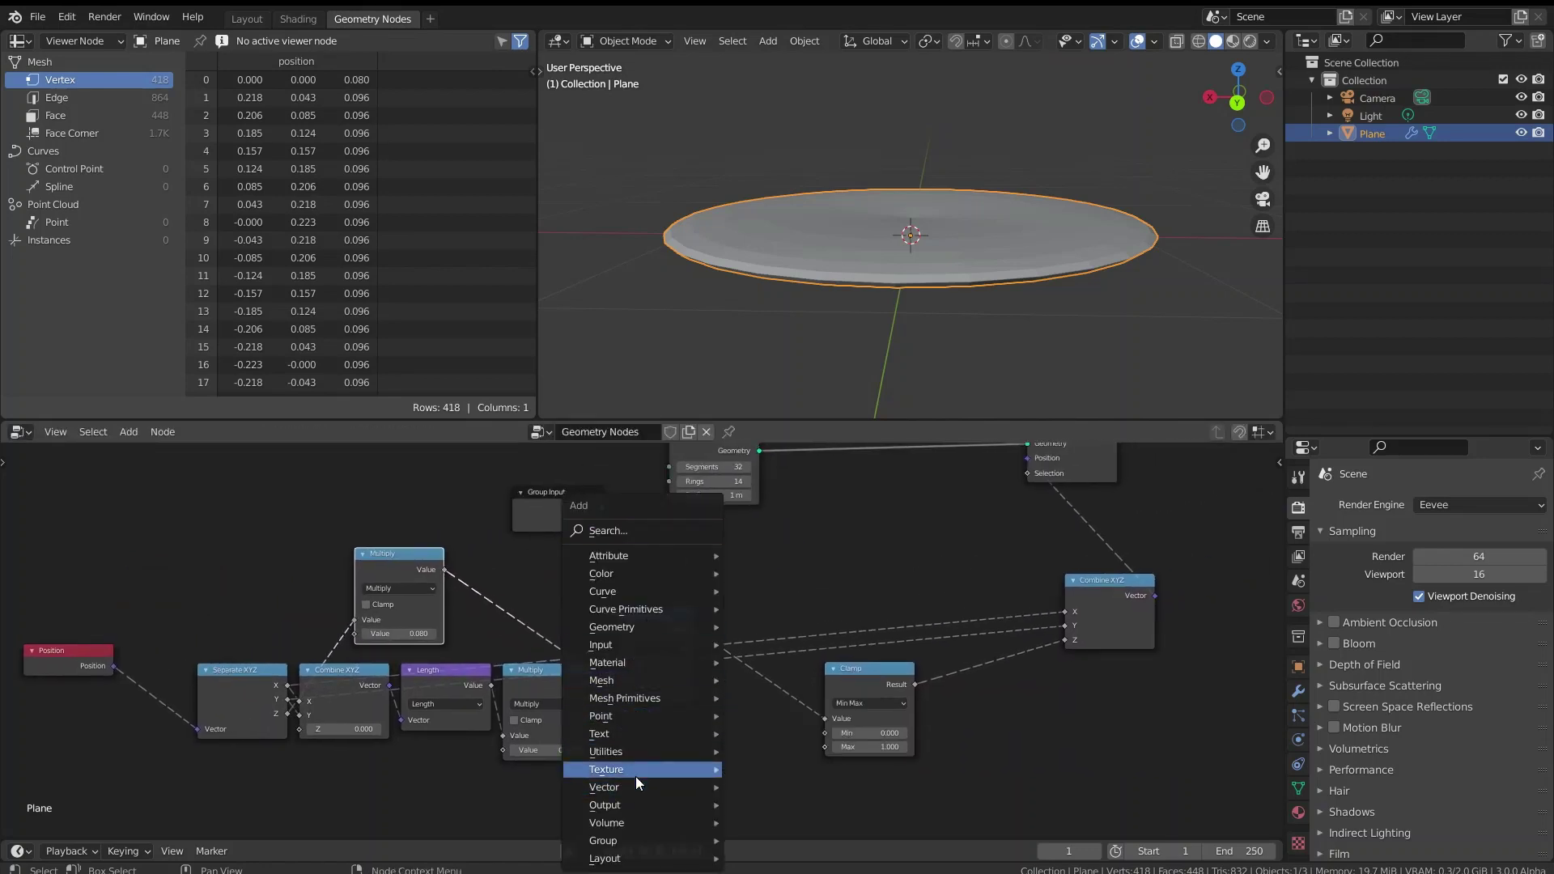
left_click(628, 531)
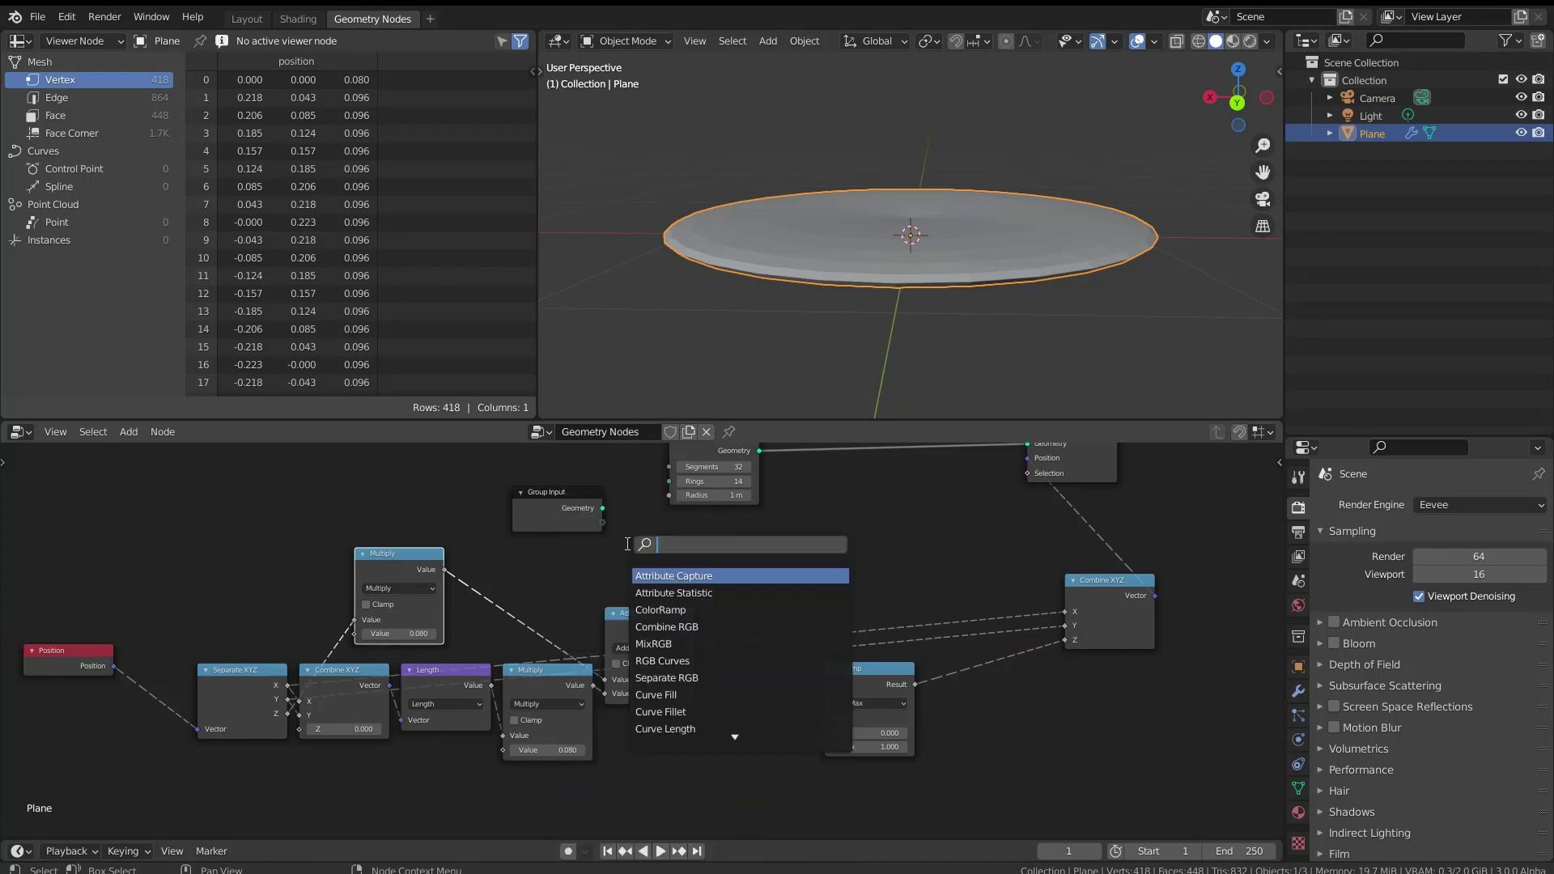
type("mix")
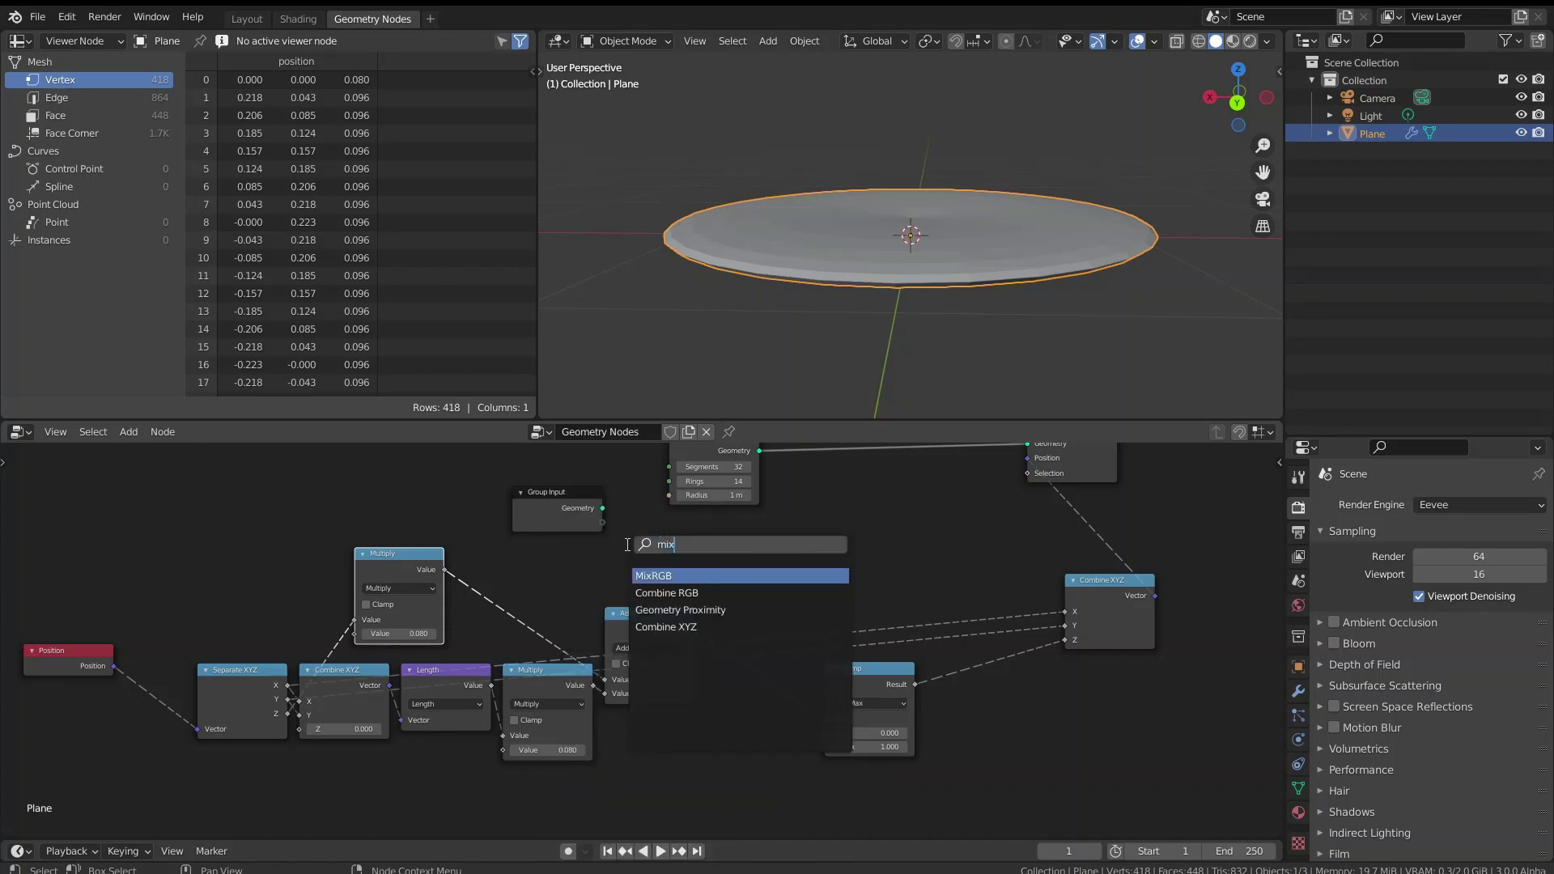
key("Return")
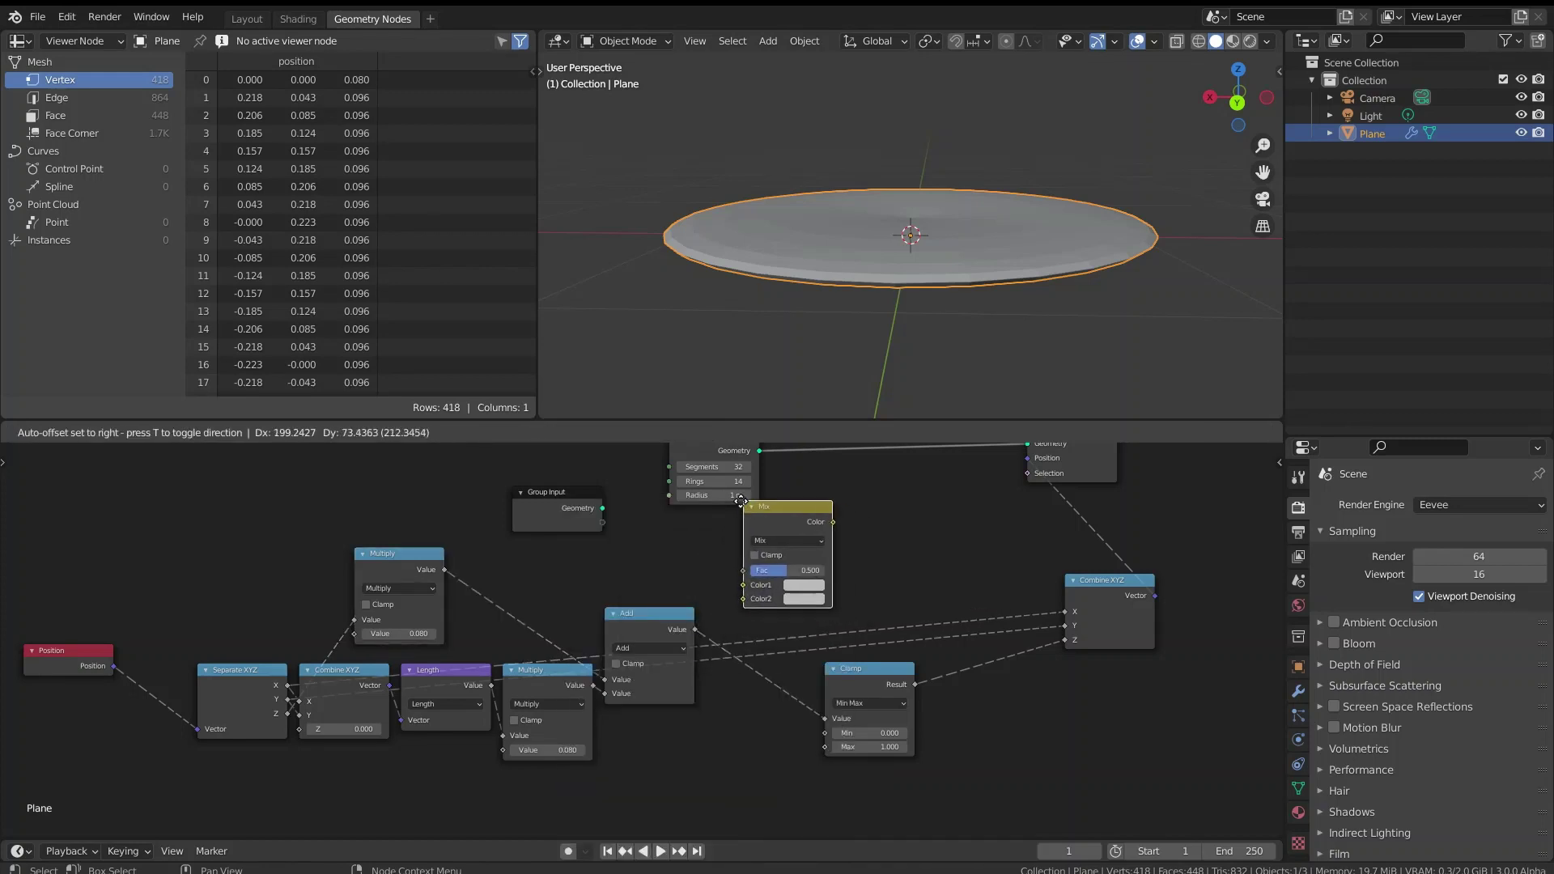
left_click(786, 495)
- Add a Math node between the upper Multiply and the Mix node, clearing Group Input from that spot
key("shift+a")
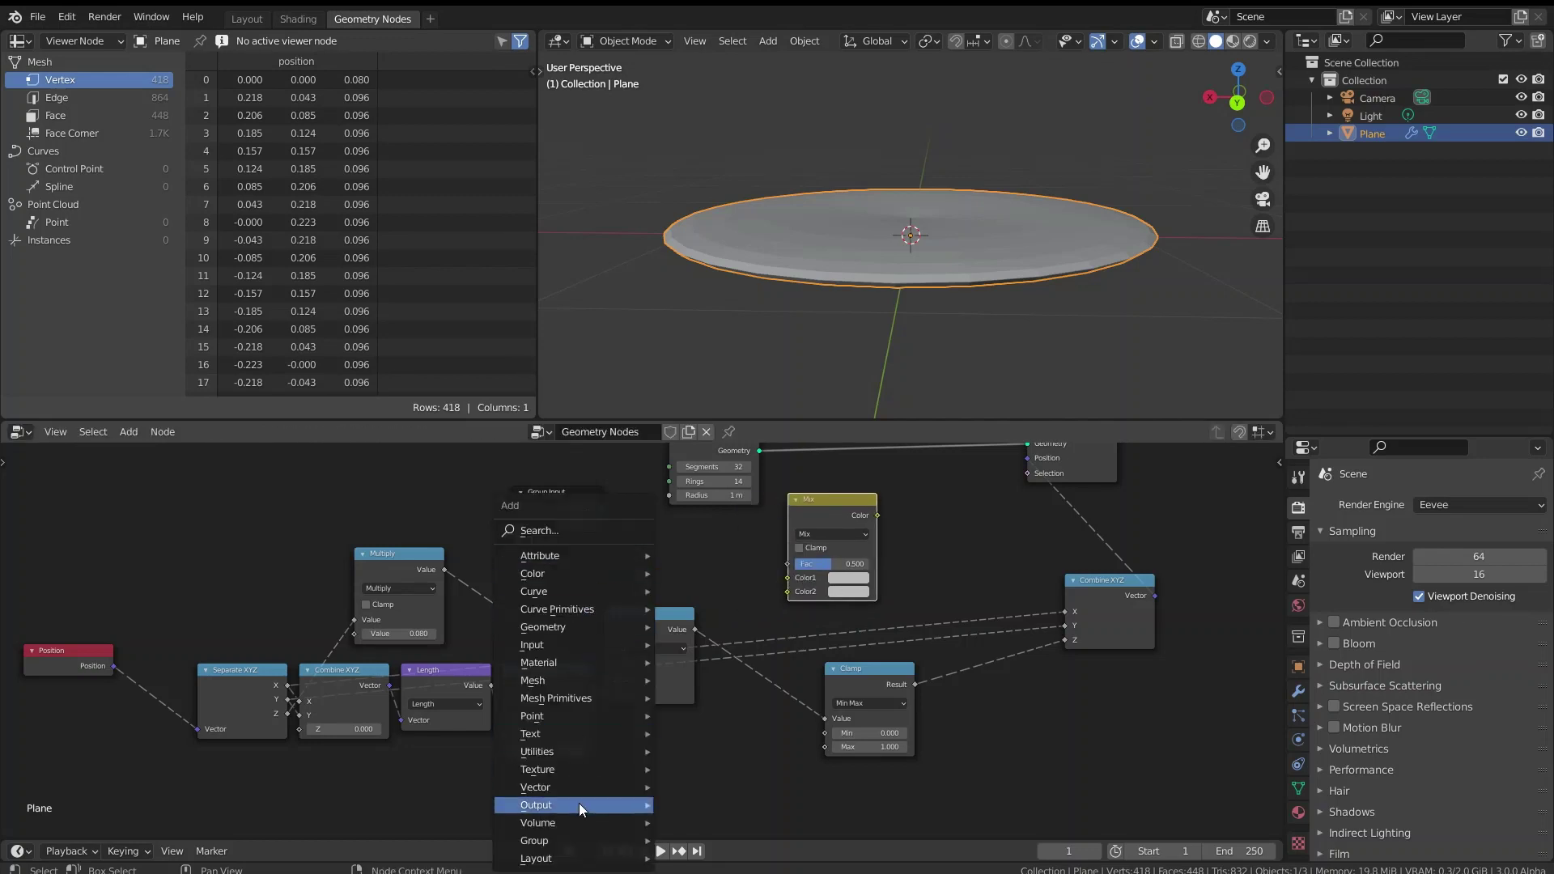
mouse_move(561, 751)
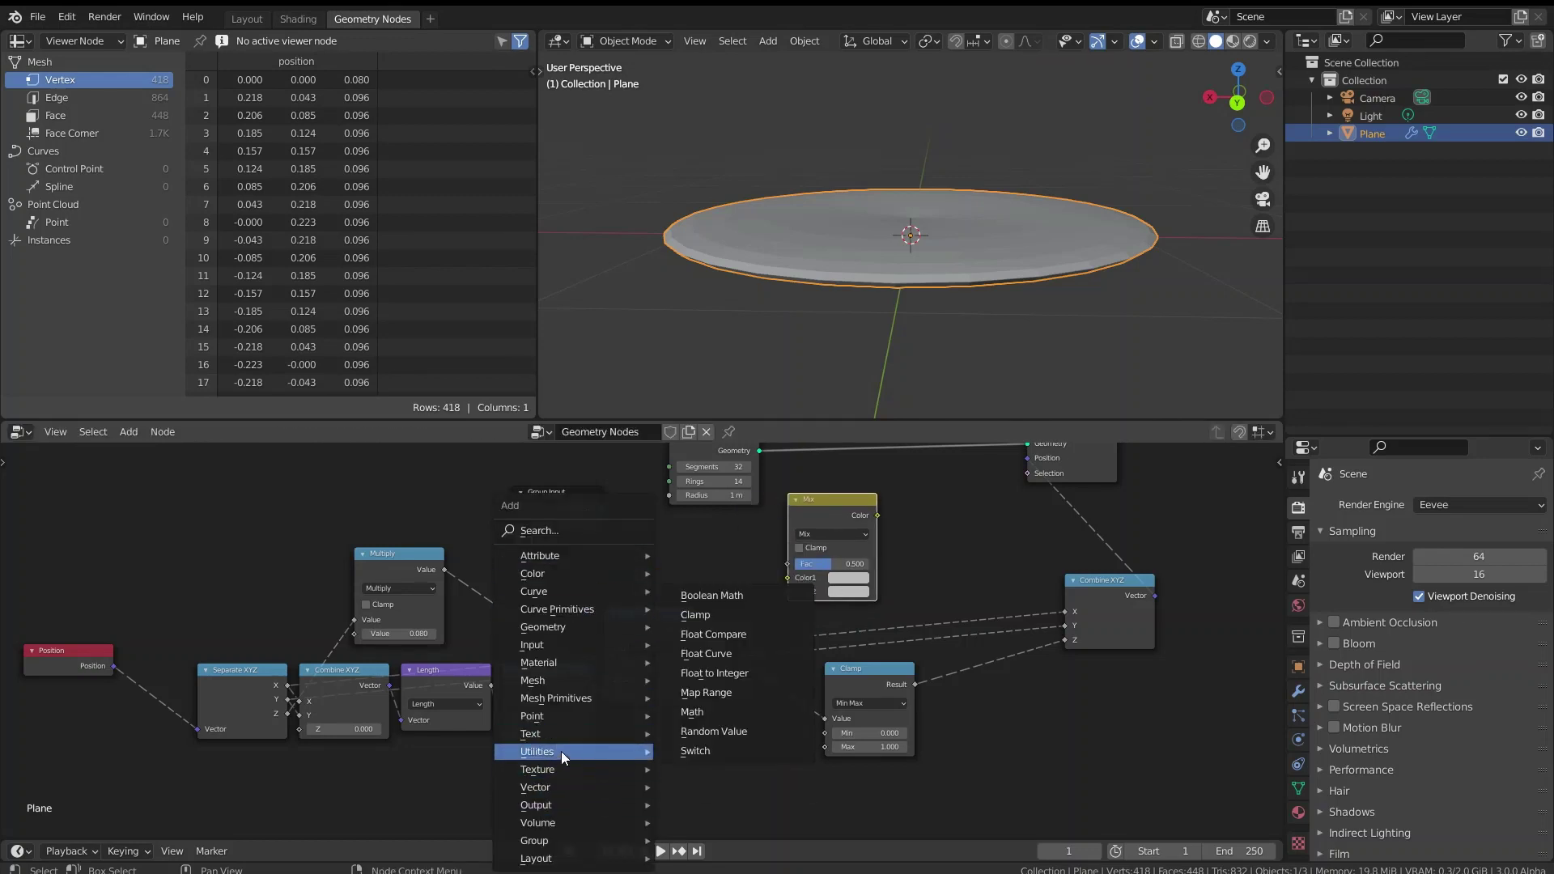
left_click(737, 715)
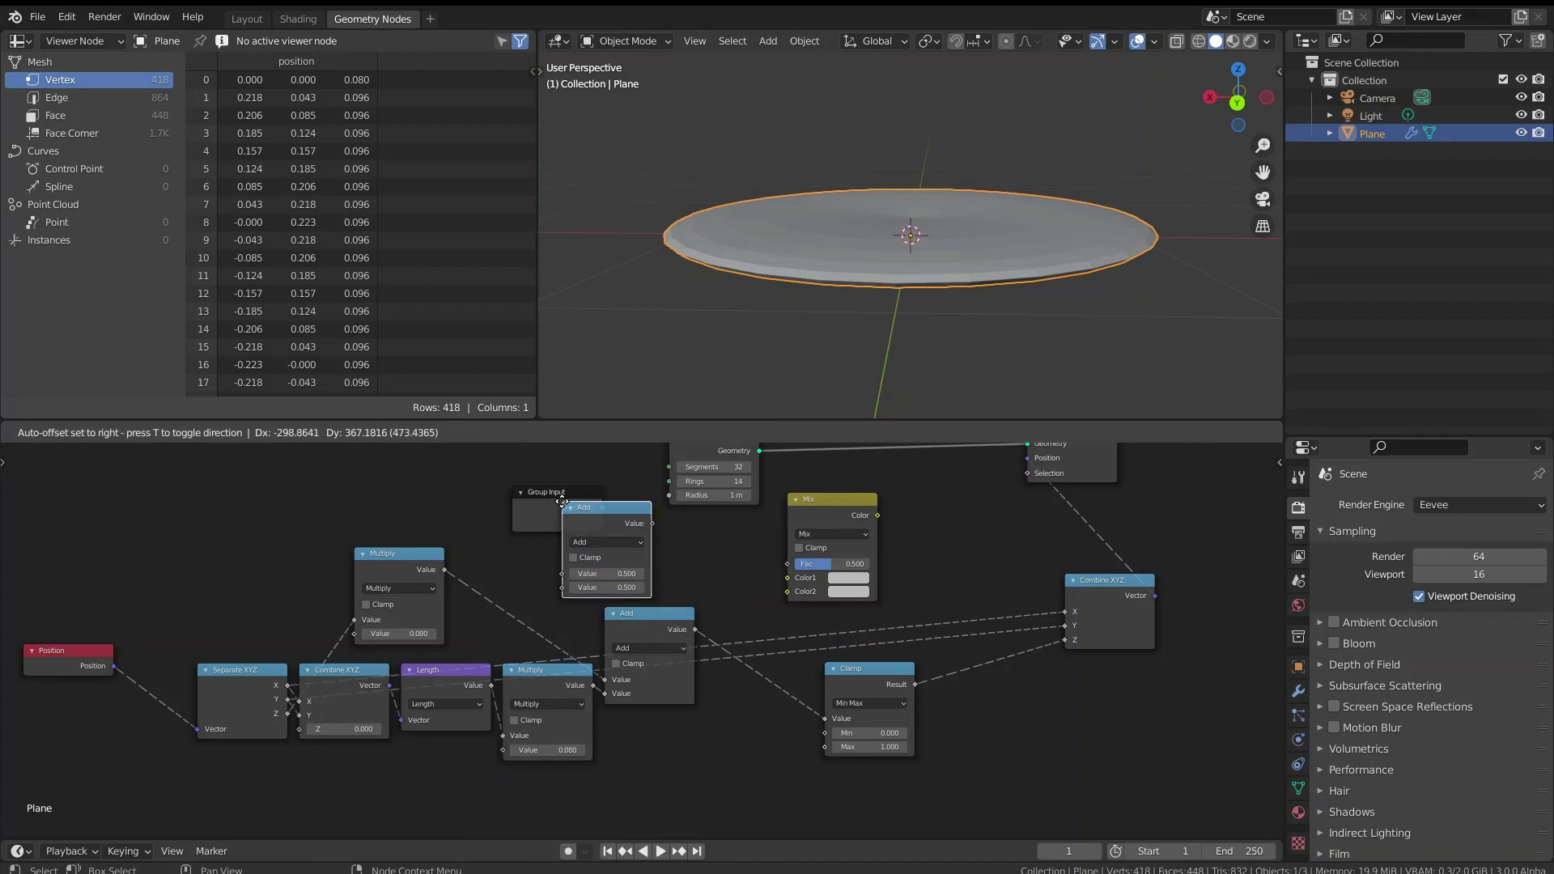
left_click(583, 497)
left_click_drag(508, 505, 431, 482)
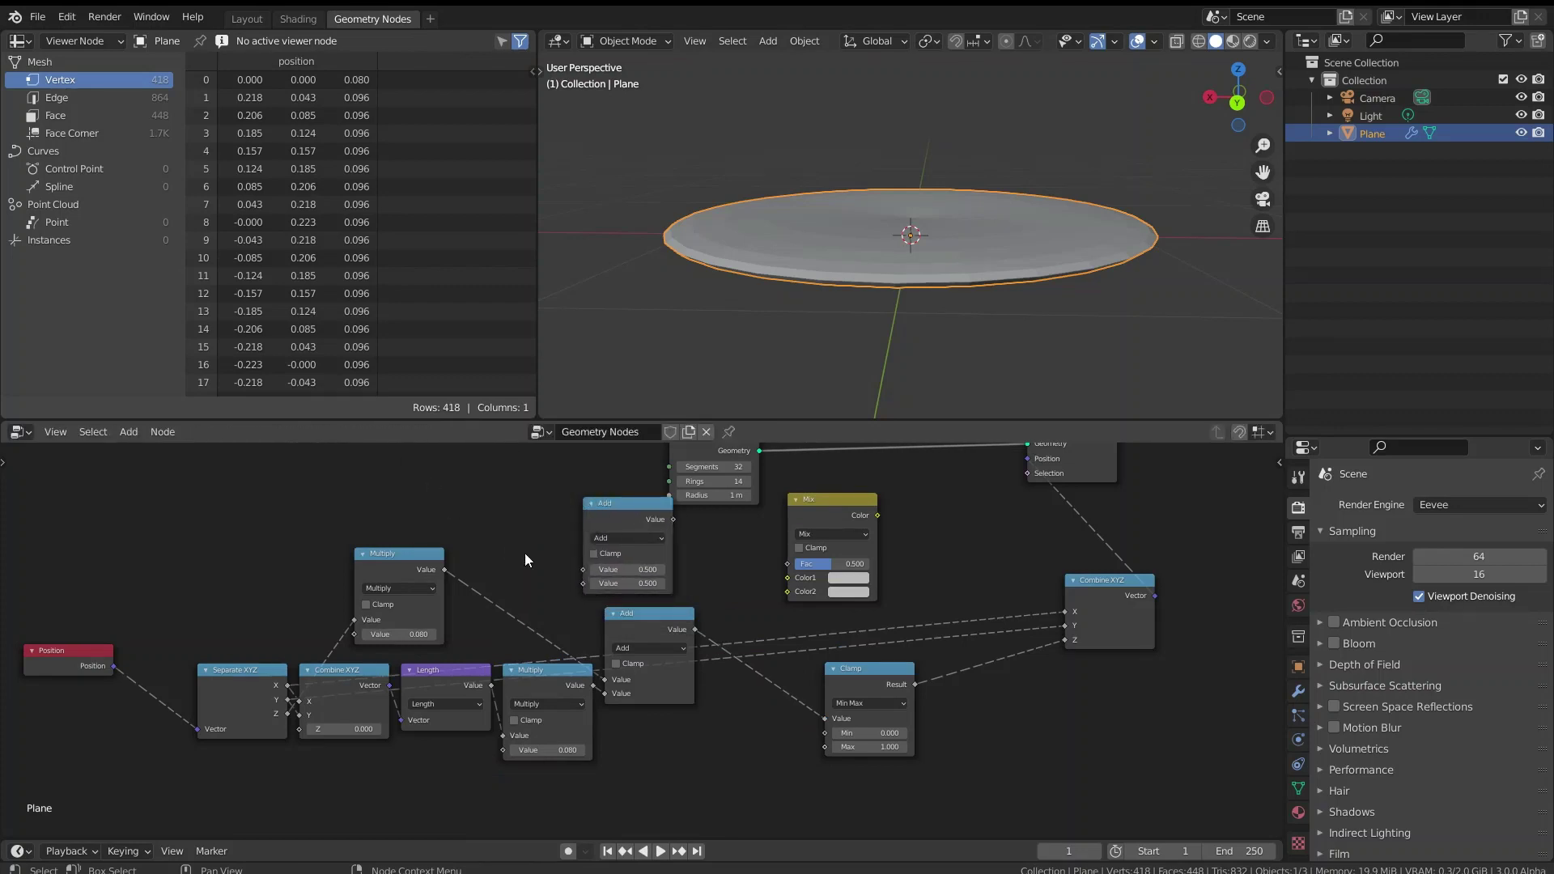
scroll(524, 551, "up", 2)
scroll(475, 579, "up", 1)
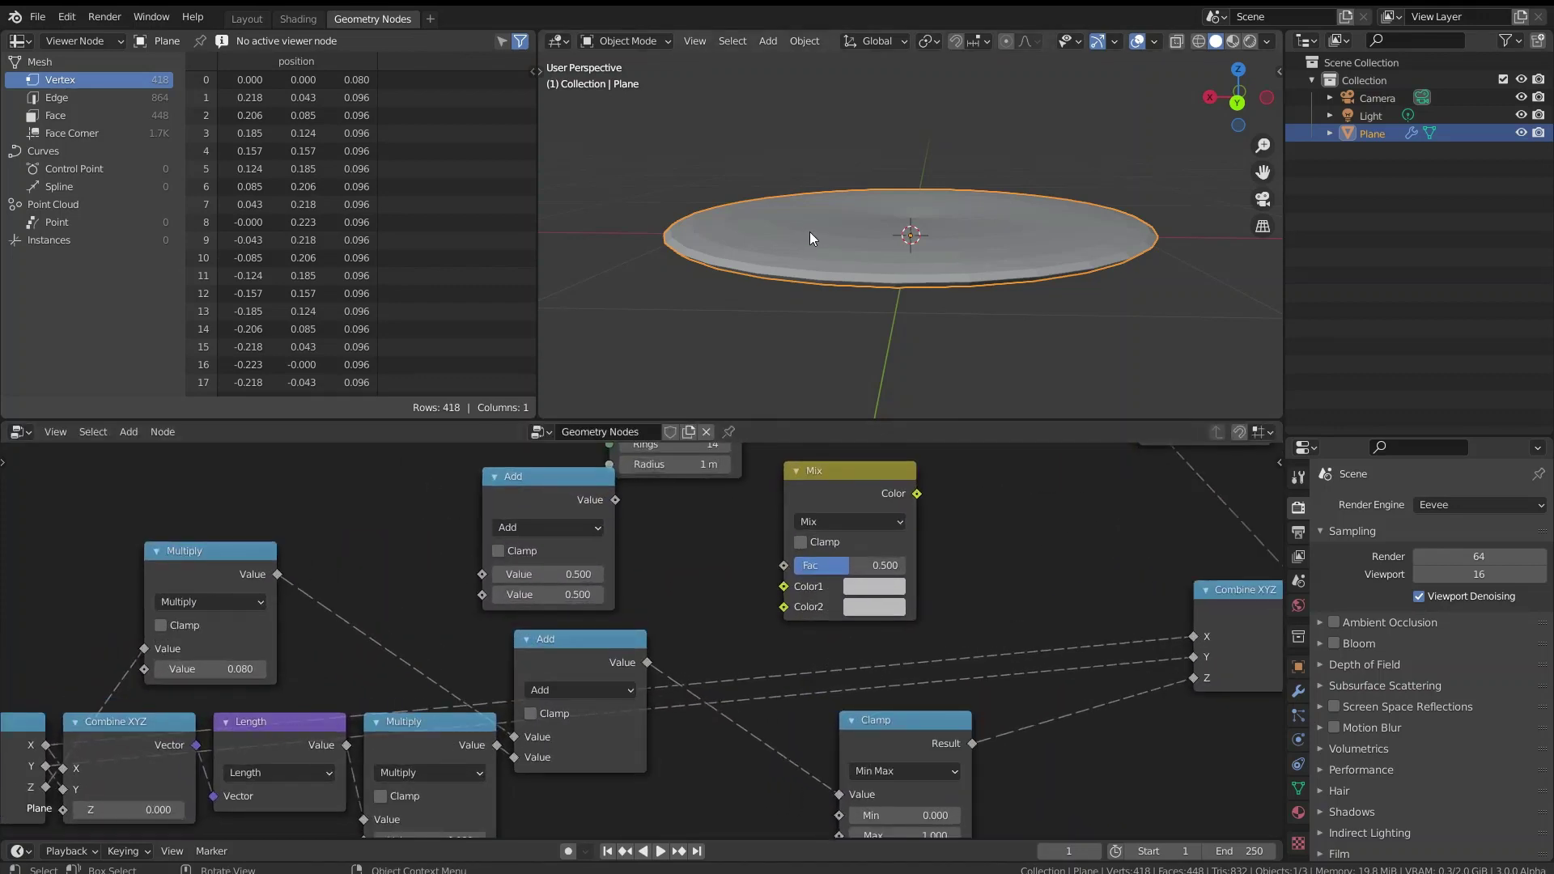
- View the dish side-on and shift the connected Add, lower Multiply, Length and first Combine XYZ nodes closer to the Clamp
mouse_move(833, 227)
middle_mouse_down()
mouse_move(843, 192)
mouse_move(845, 220)
mouse_move(842, 207)
middle_mouse_up()
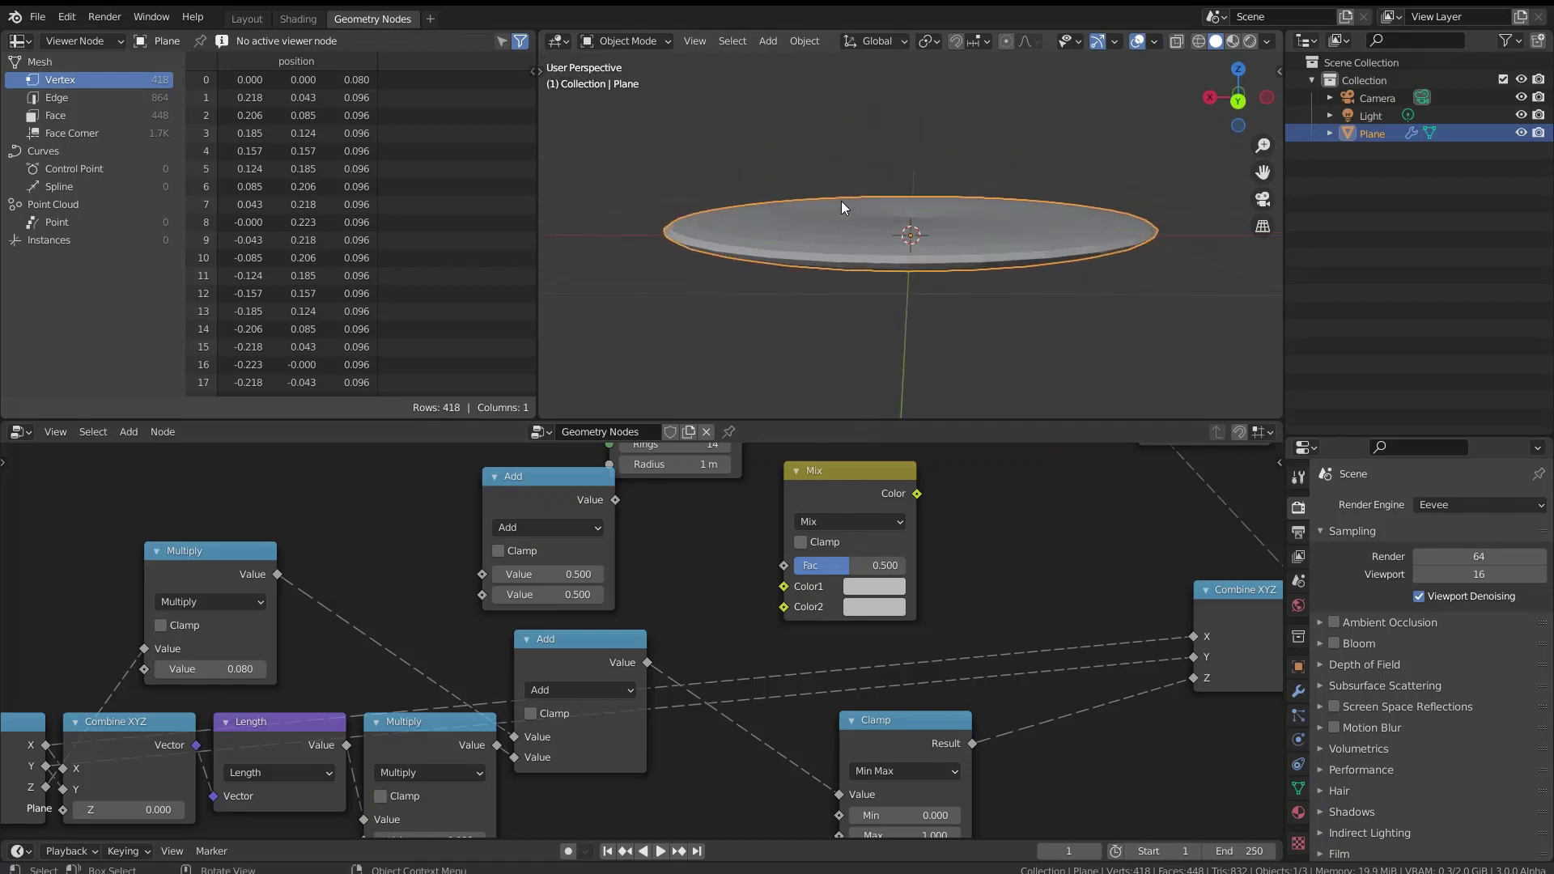
mouse_move(730, 178)
middle_mouse_down()
mouse_move(729, 142)
mouse_move(733, 168)
middle_mouse_up()
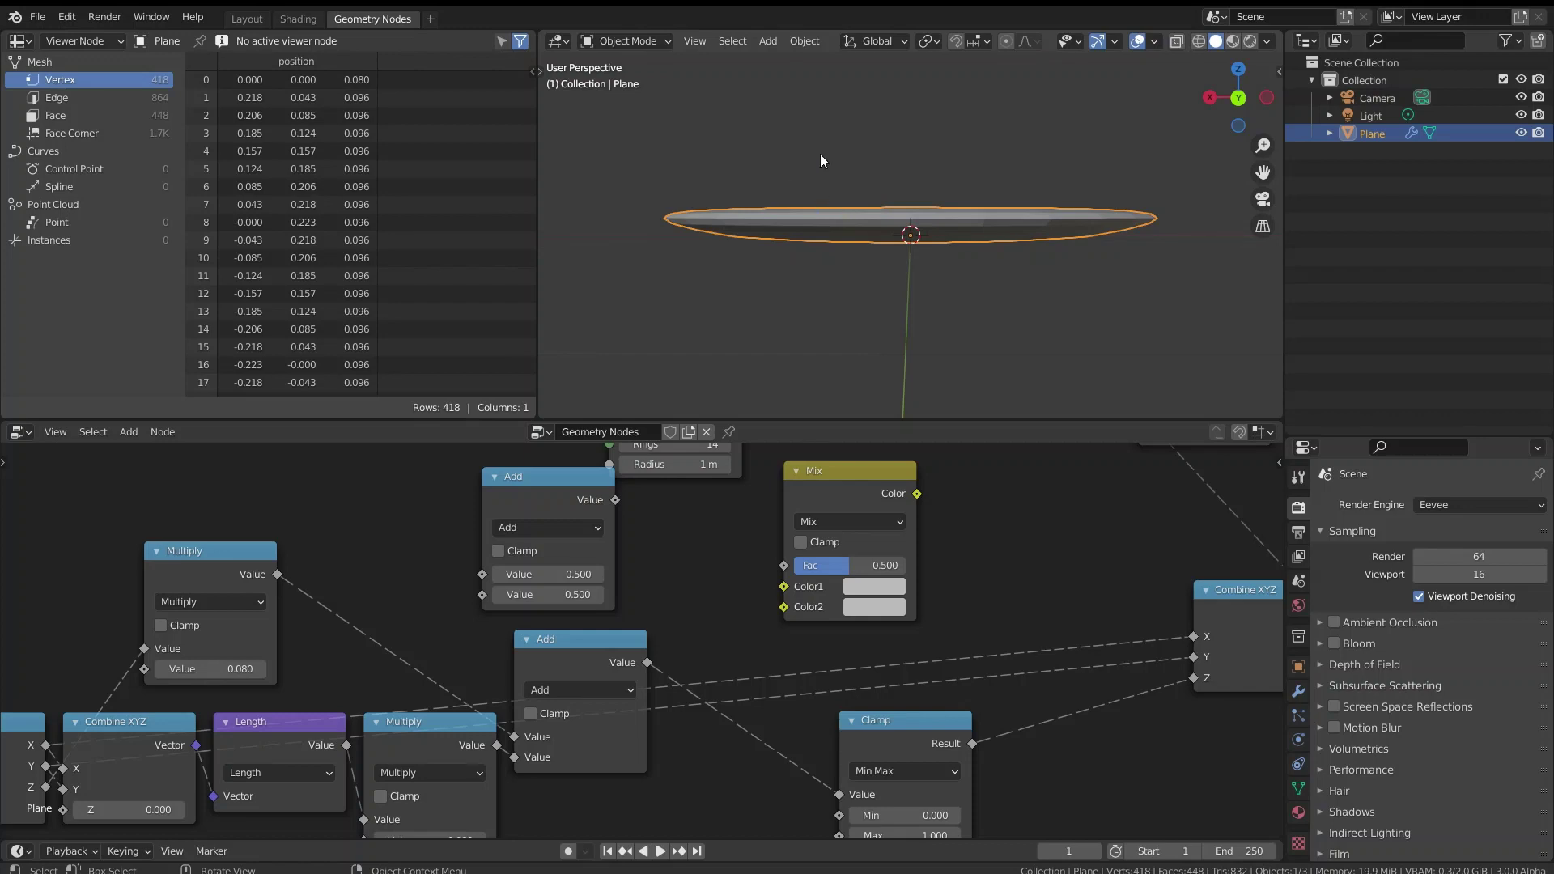
middle_click_drag(687, 598, 651, 547)
left_click_drag(547, 602, 650, 621)
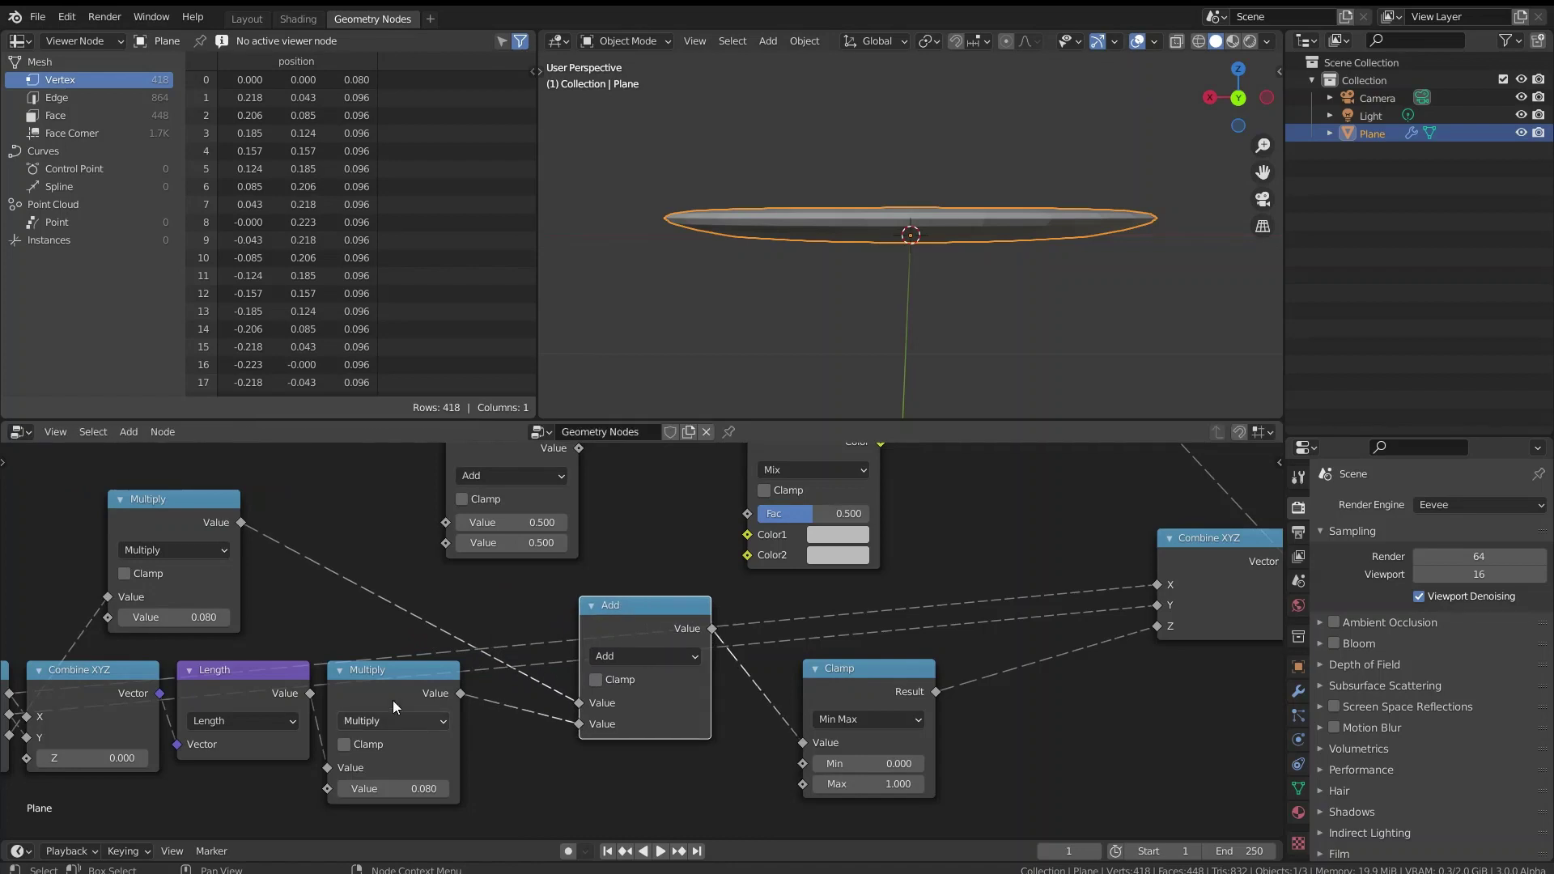
left_click_drag(392, 700, 451, 734)
left_click_drag(234, 681, 318, 720)
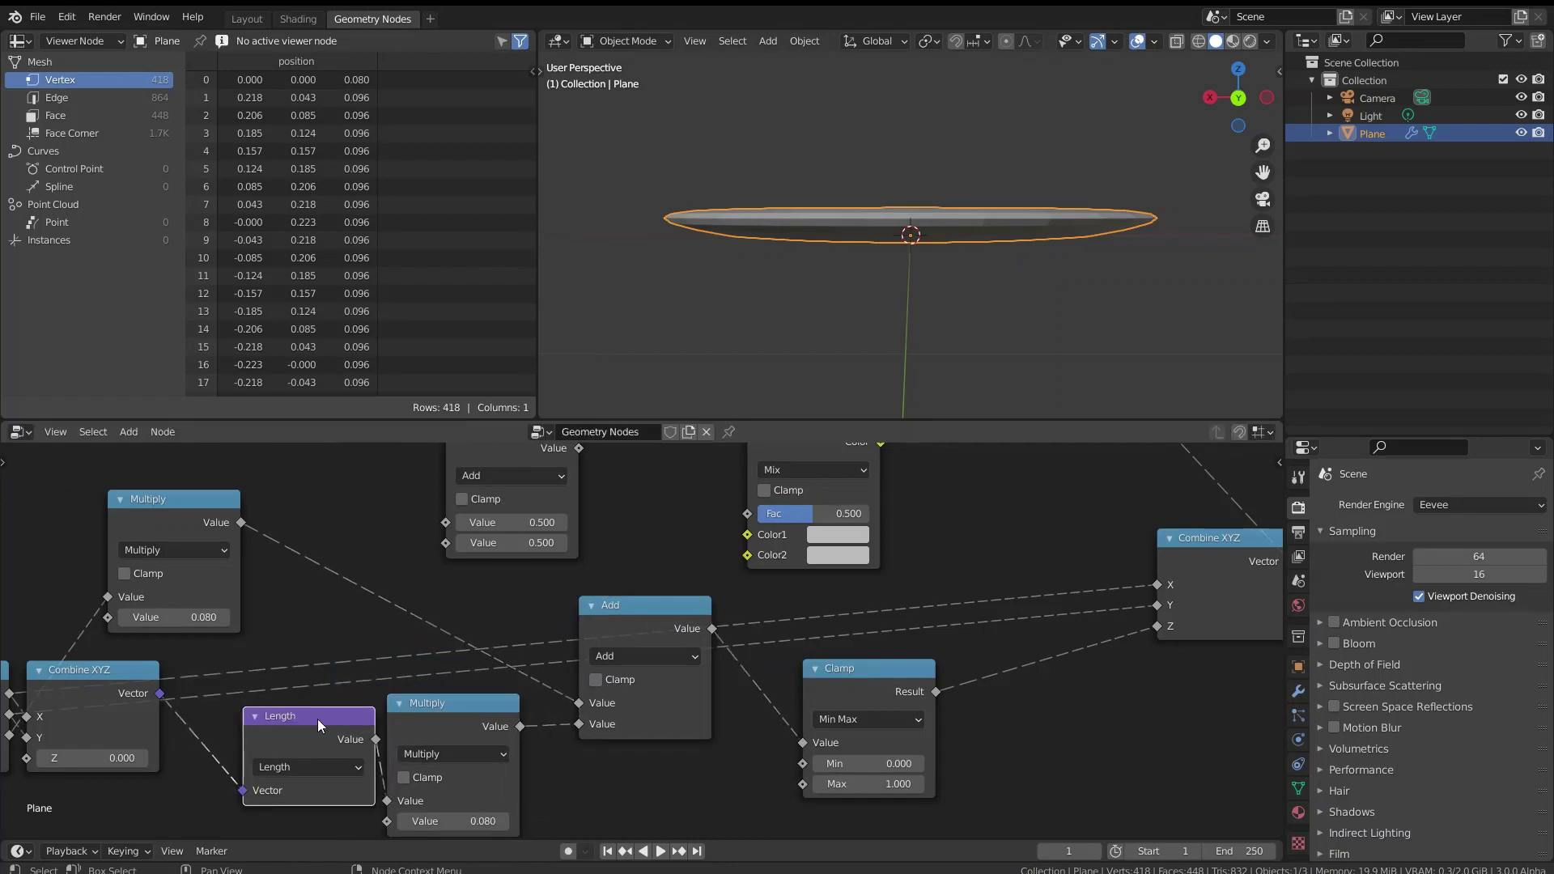
left_click_drag(141, 665, 219, 709)
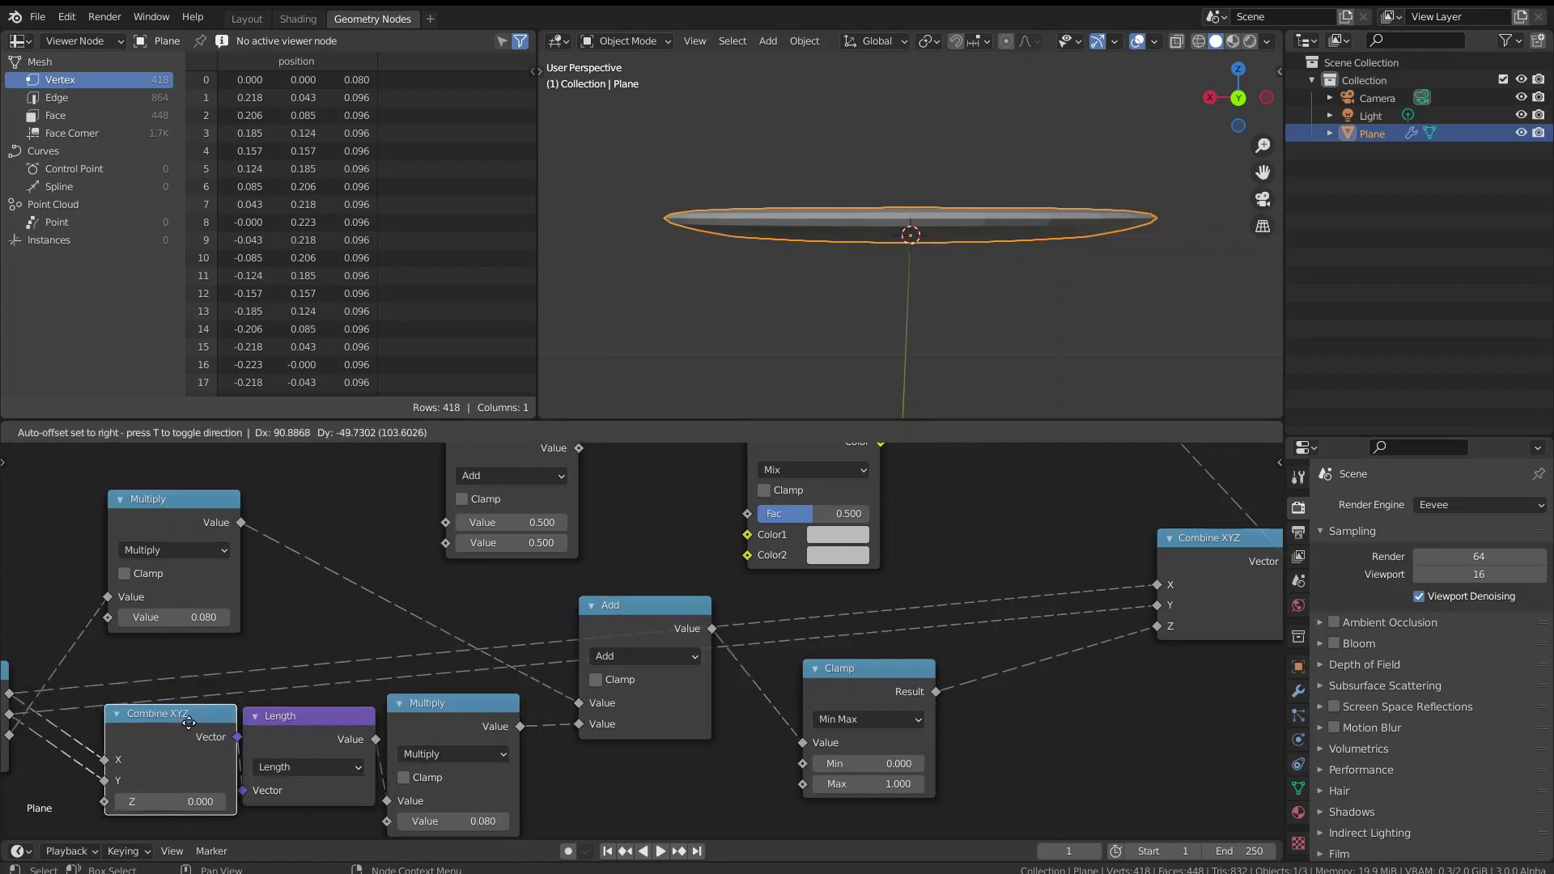
left_click_drag(447, 716, 442, 733)
left_click(702, 769)
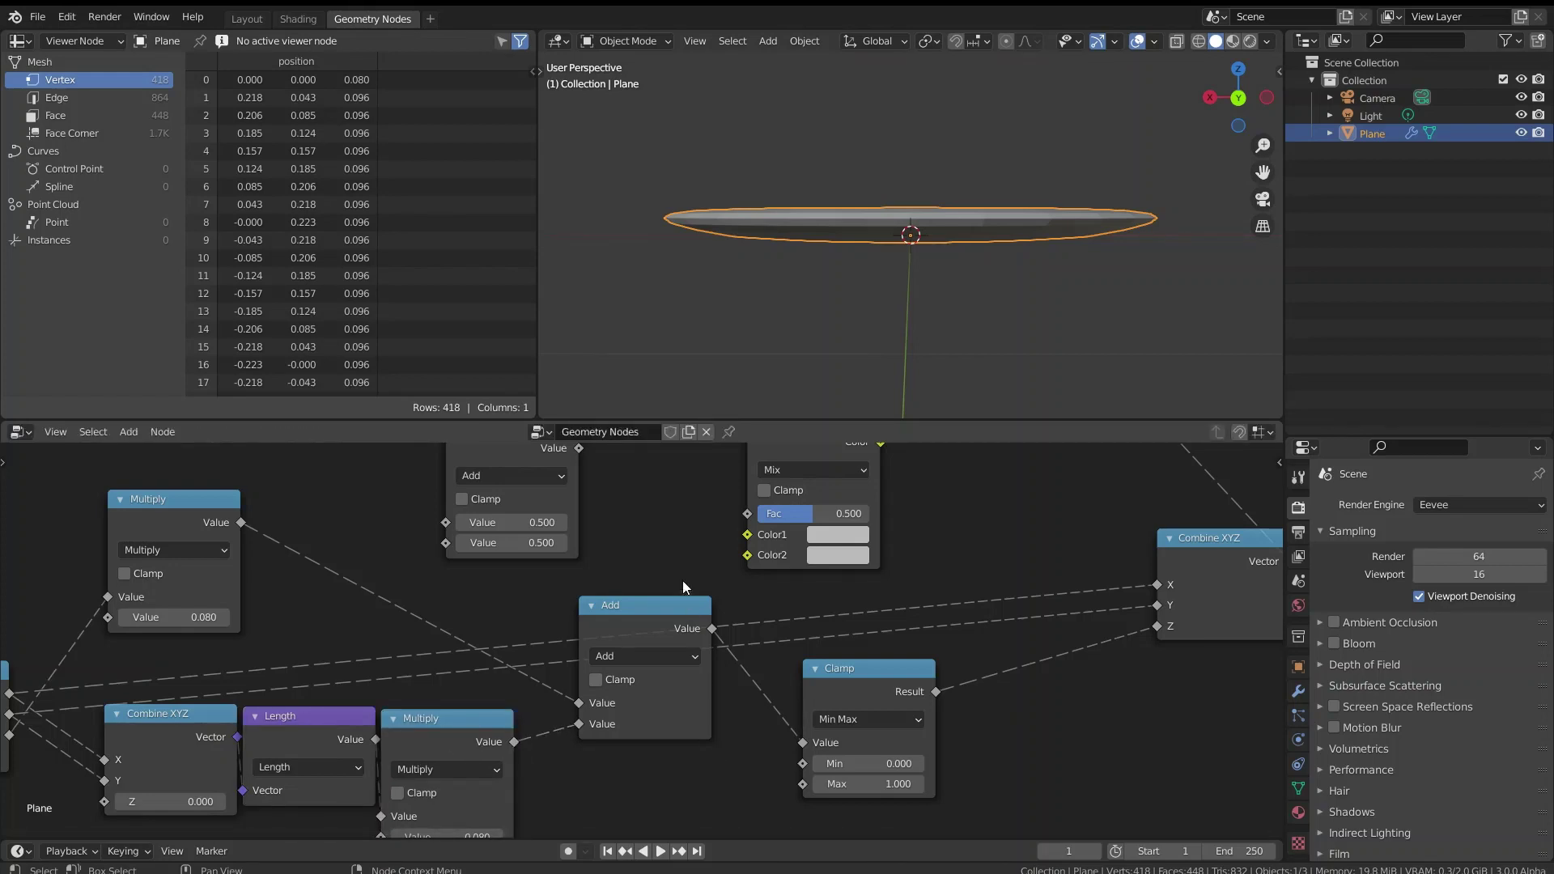
- Move the UV Sphere node clear of the new Math node and bring the Mix node next to the Math node
middle_click_drag(657, 502, 683, 539)
scroll(673, 518, "down", 1)
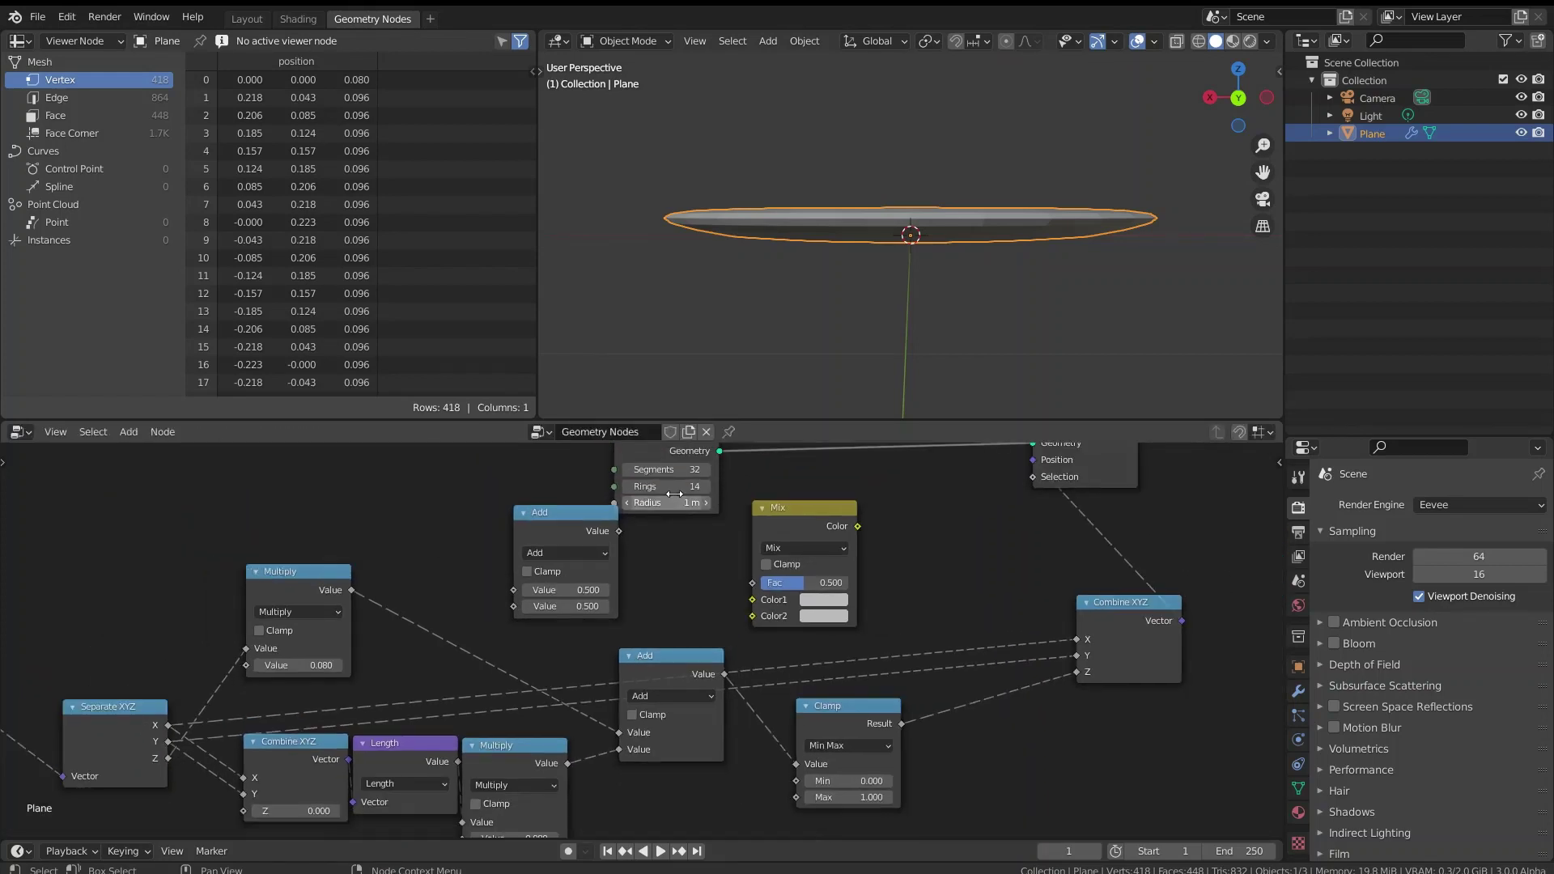
middle_click_drag(665, 443, 631, 505)
left_click_drag(629, 504, 686, 482)
left_click_drag(773, 622, 672, 617)
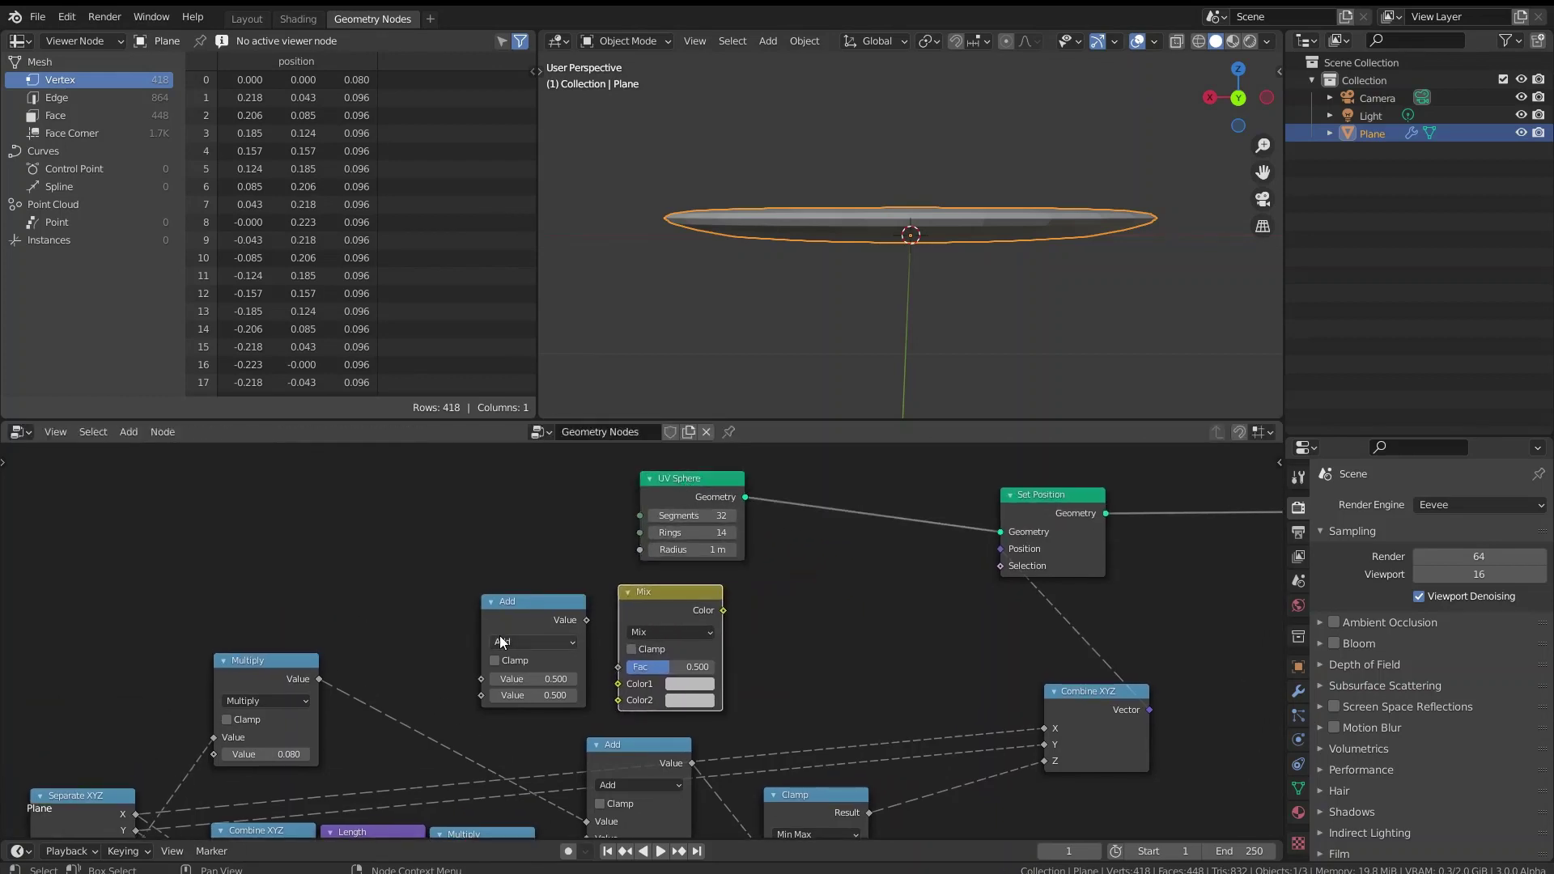
- Set the new Math node to Greater Than, feed it the upper Multiply's value and connect its output to the Mix node's Fac
left_click(546, 642)
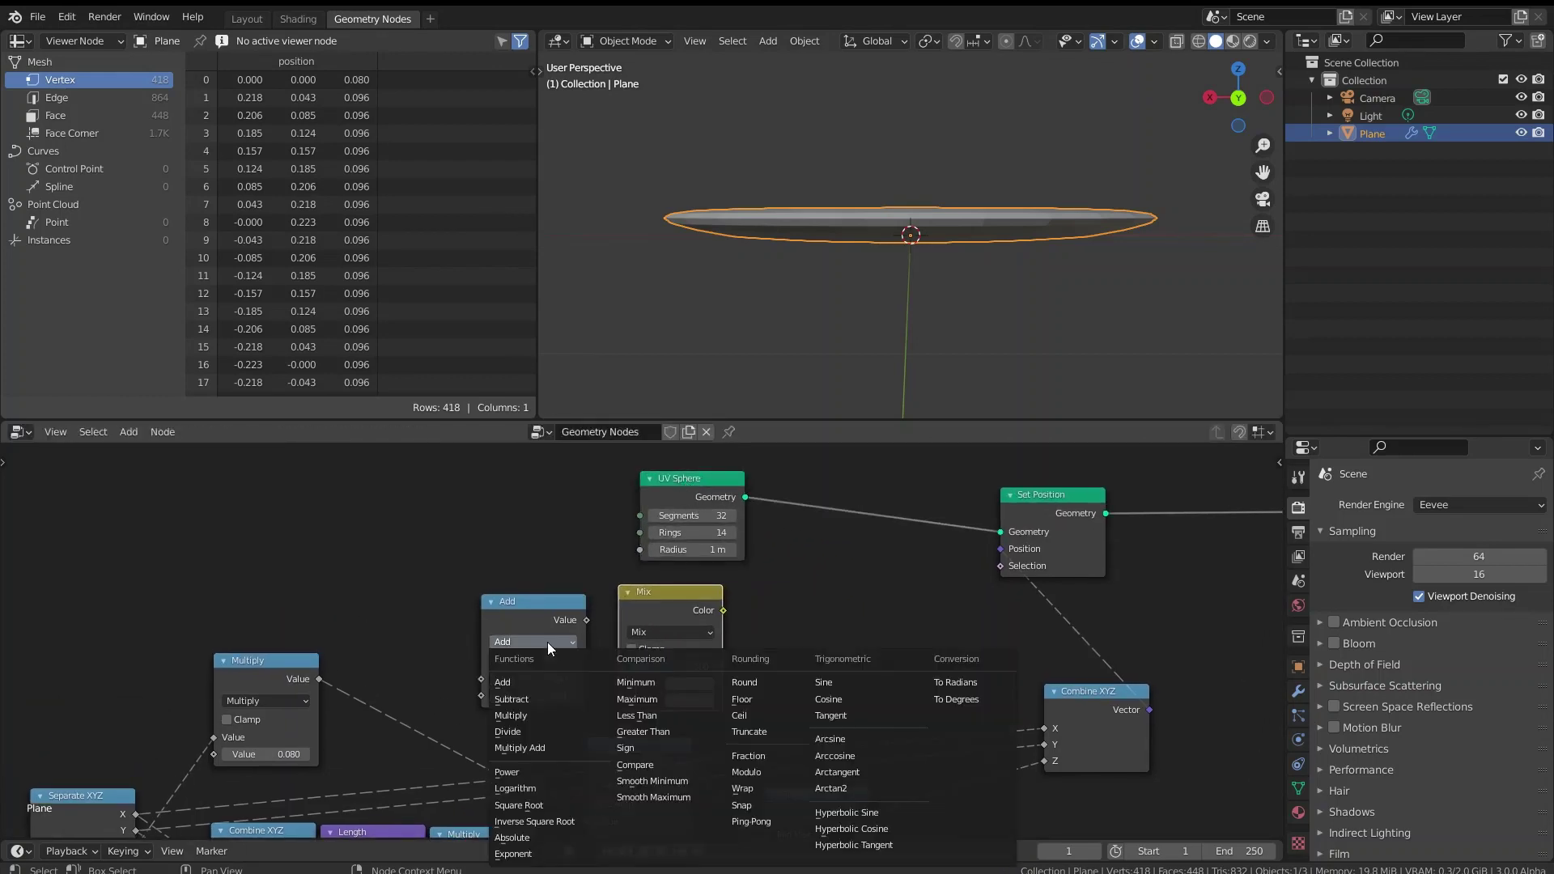
left_click(663, 732)
left_click_drag(534, 696, 482, 684)
left_click_drag(581, 627, 617, 666)
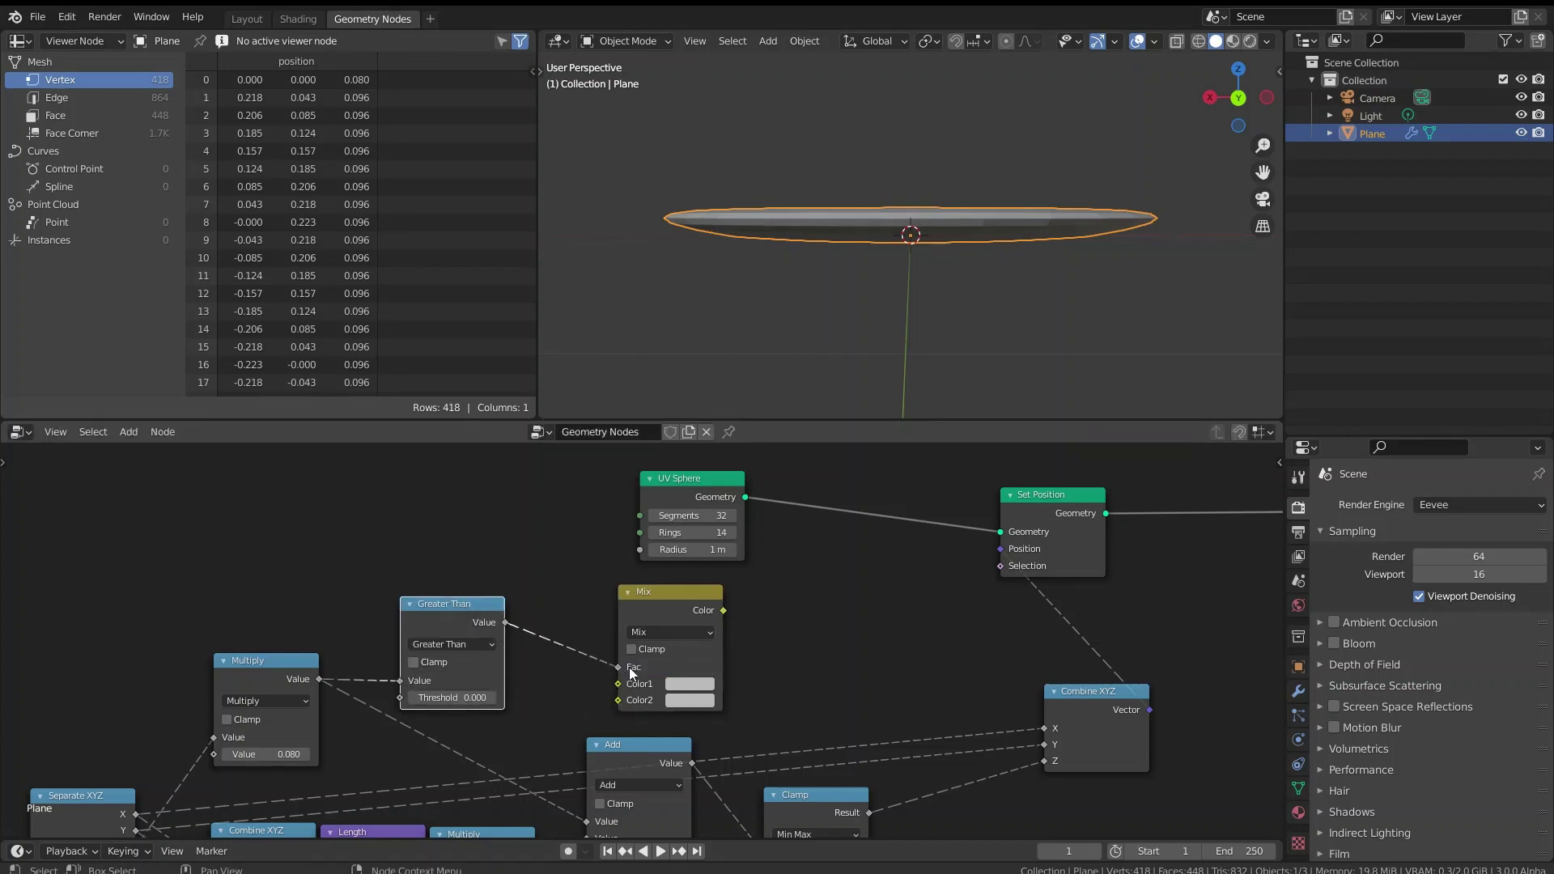
- Connect the Mix node's Color to the final Combine XYZ's Z, and the Clamp's Result to Mix's Color2
middle_click_drag(775, 641, 757, 584)
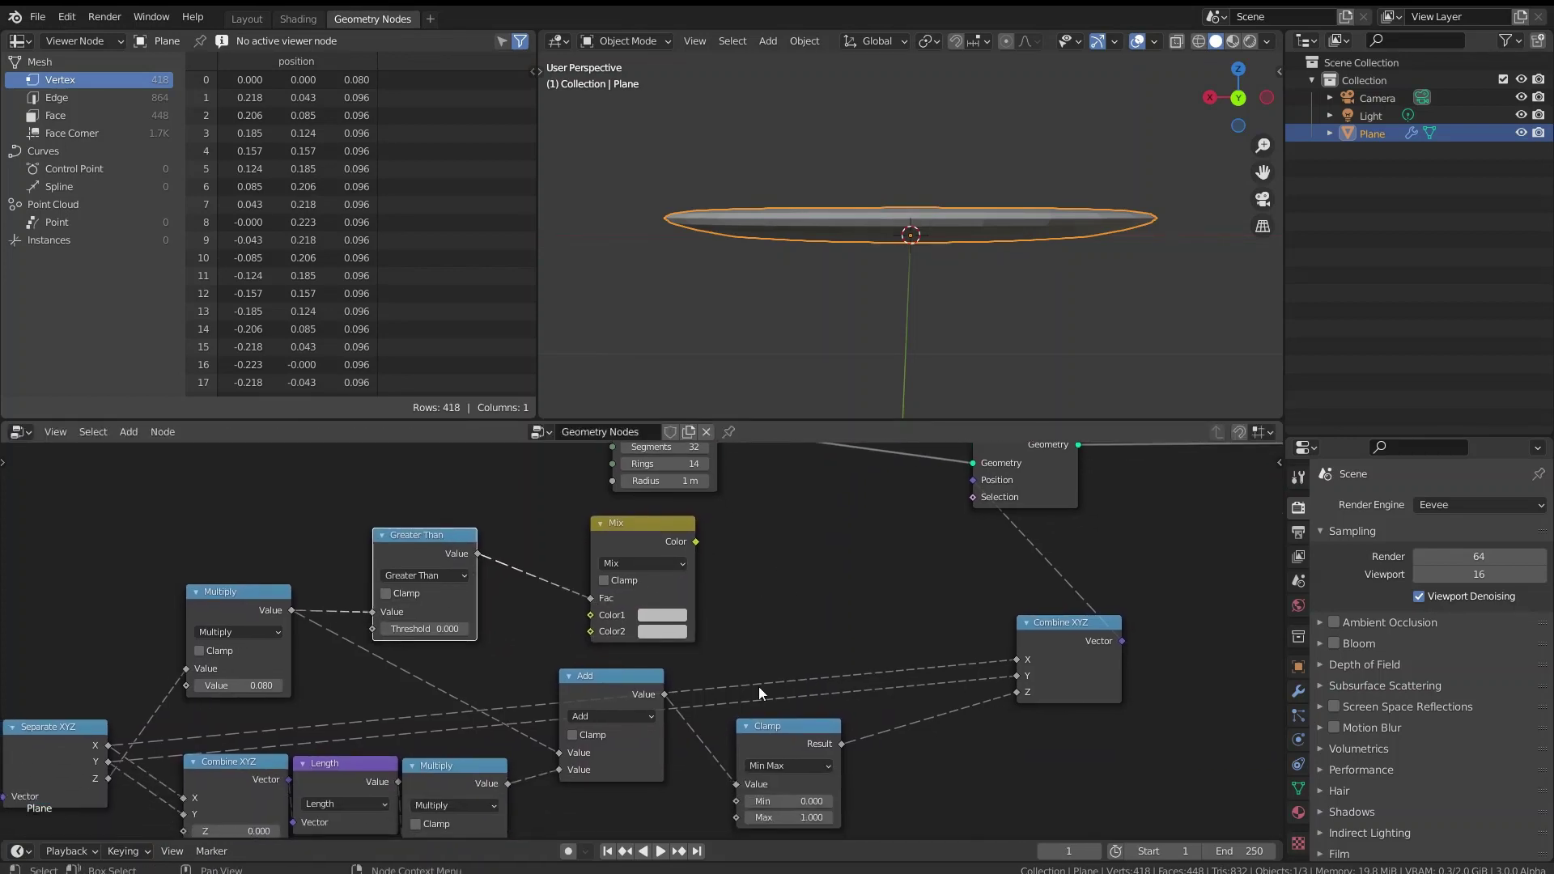
mouse_move(783, 727)
left_mouse_down()
mouse_move(888, 704)
mouse_move(802, 706)
left_mouse_up()
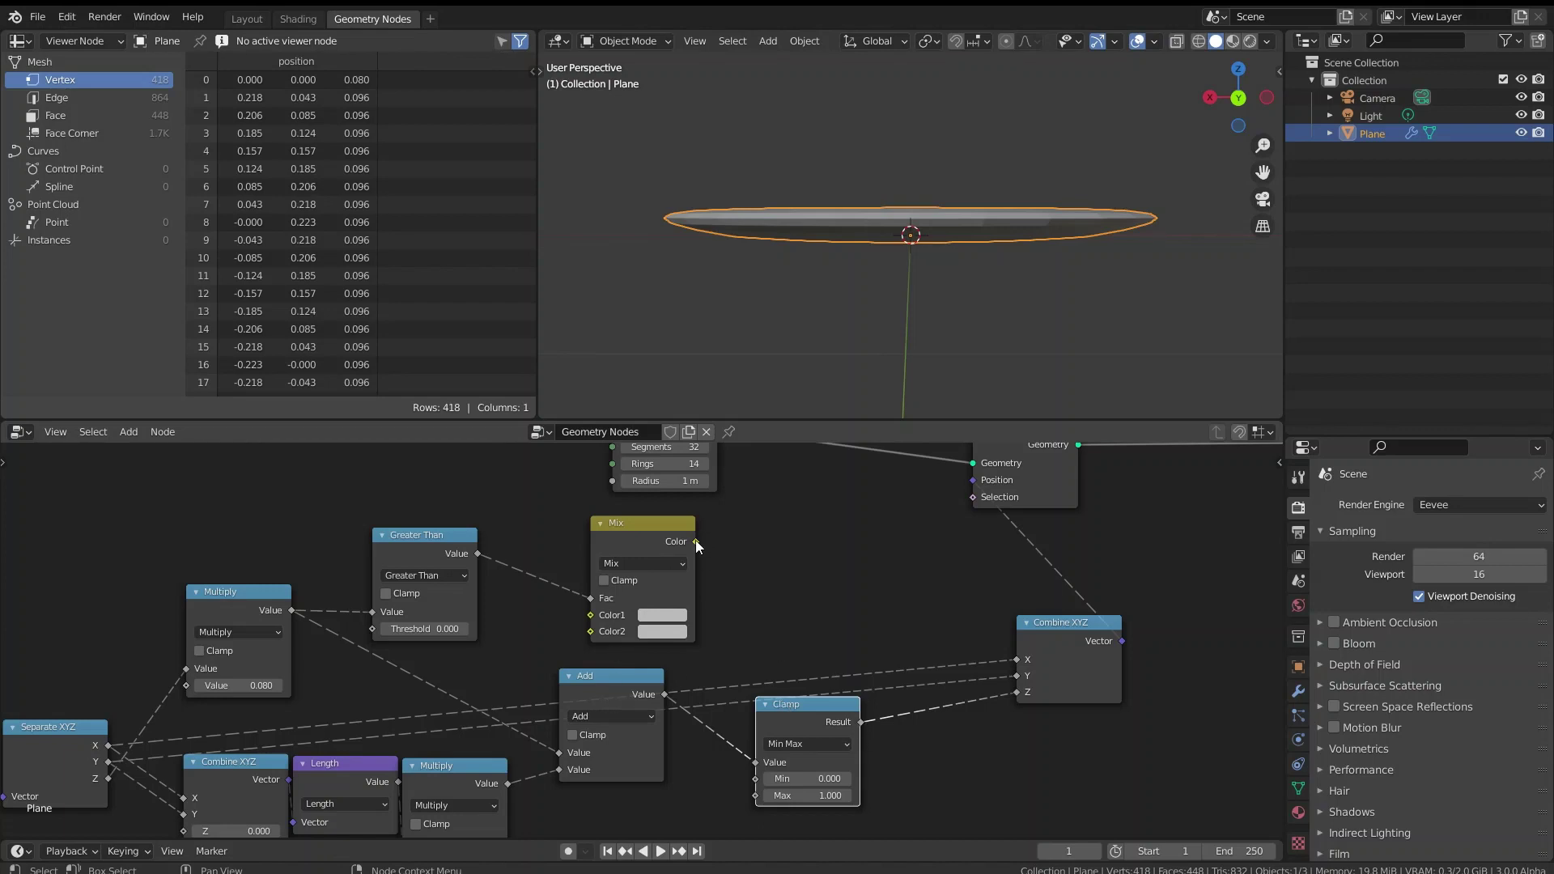
left_click_drag(696, 540, 1018, 692)
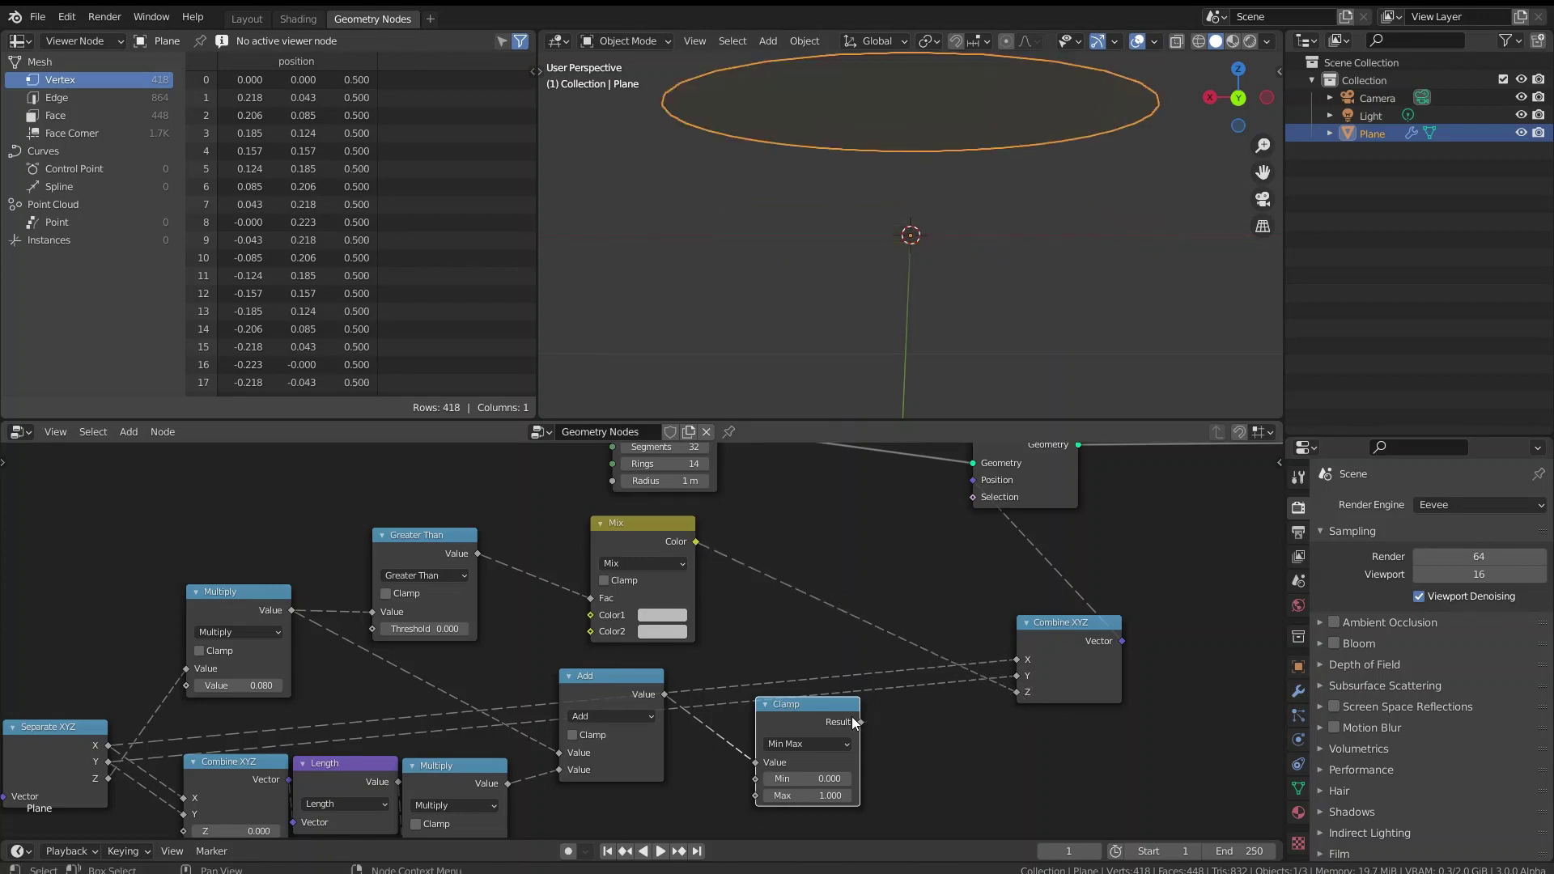
left_click_drag(856, 724, 585, 629)
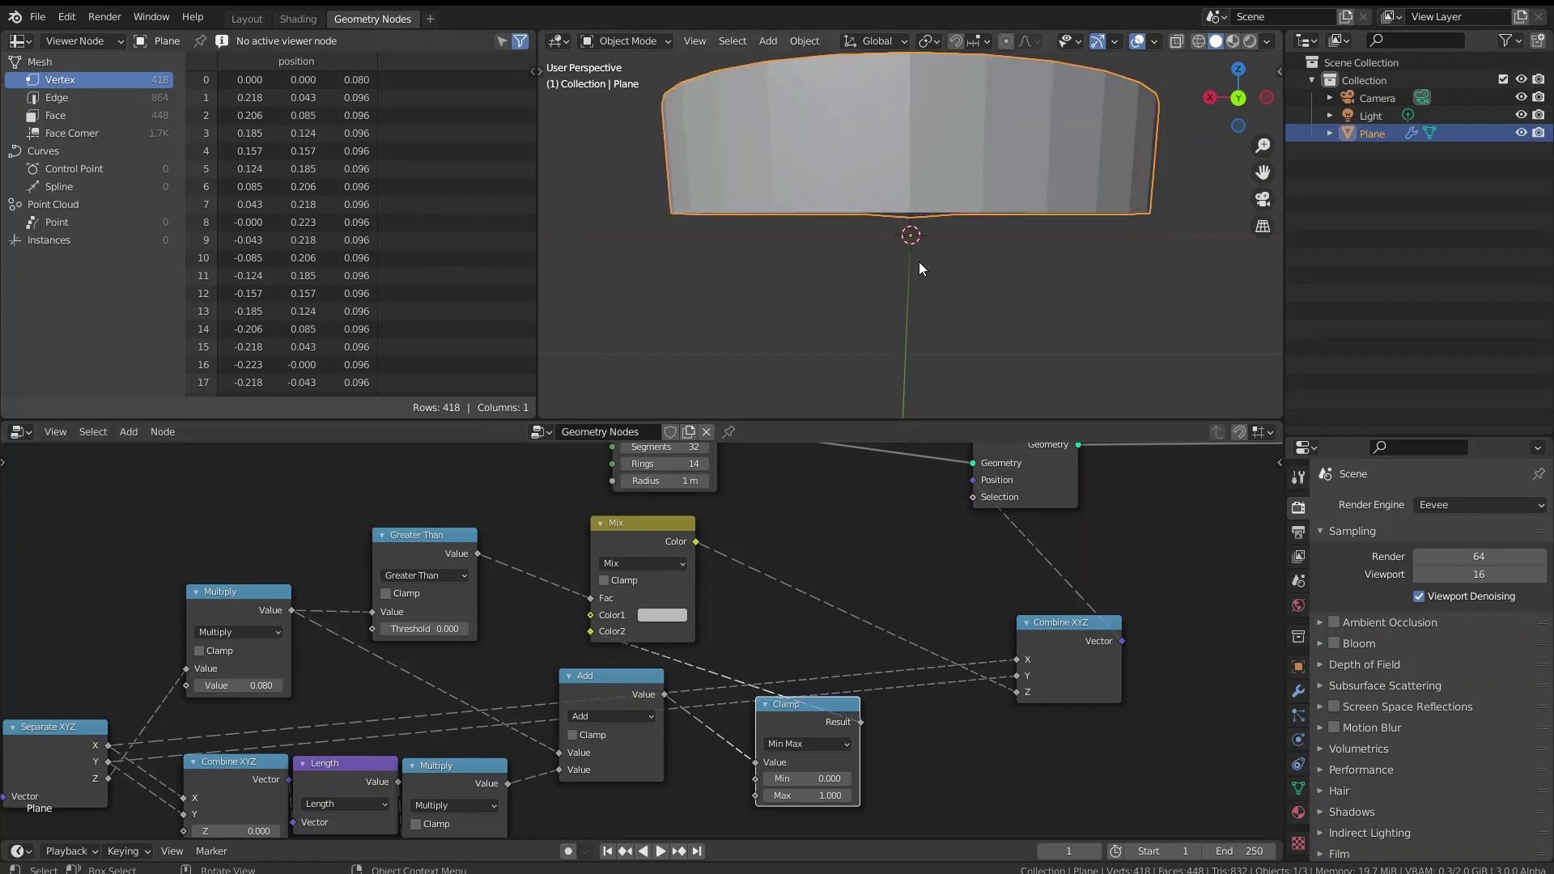
- Try the Clamp's Result in the Mix node's Color1 instead of Color2 and inspect the shape from below
middle_click_drag(919, 260, 1008, 226)
middle_click_drag(775, 311, 732, 264)
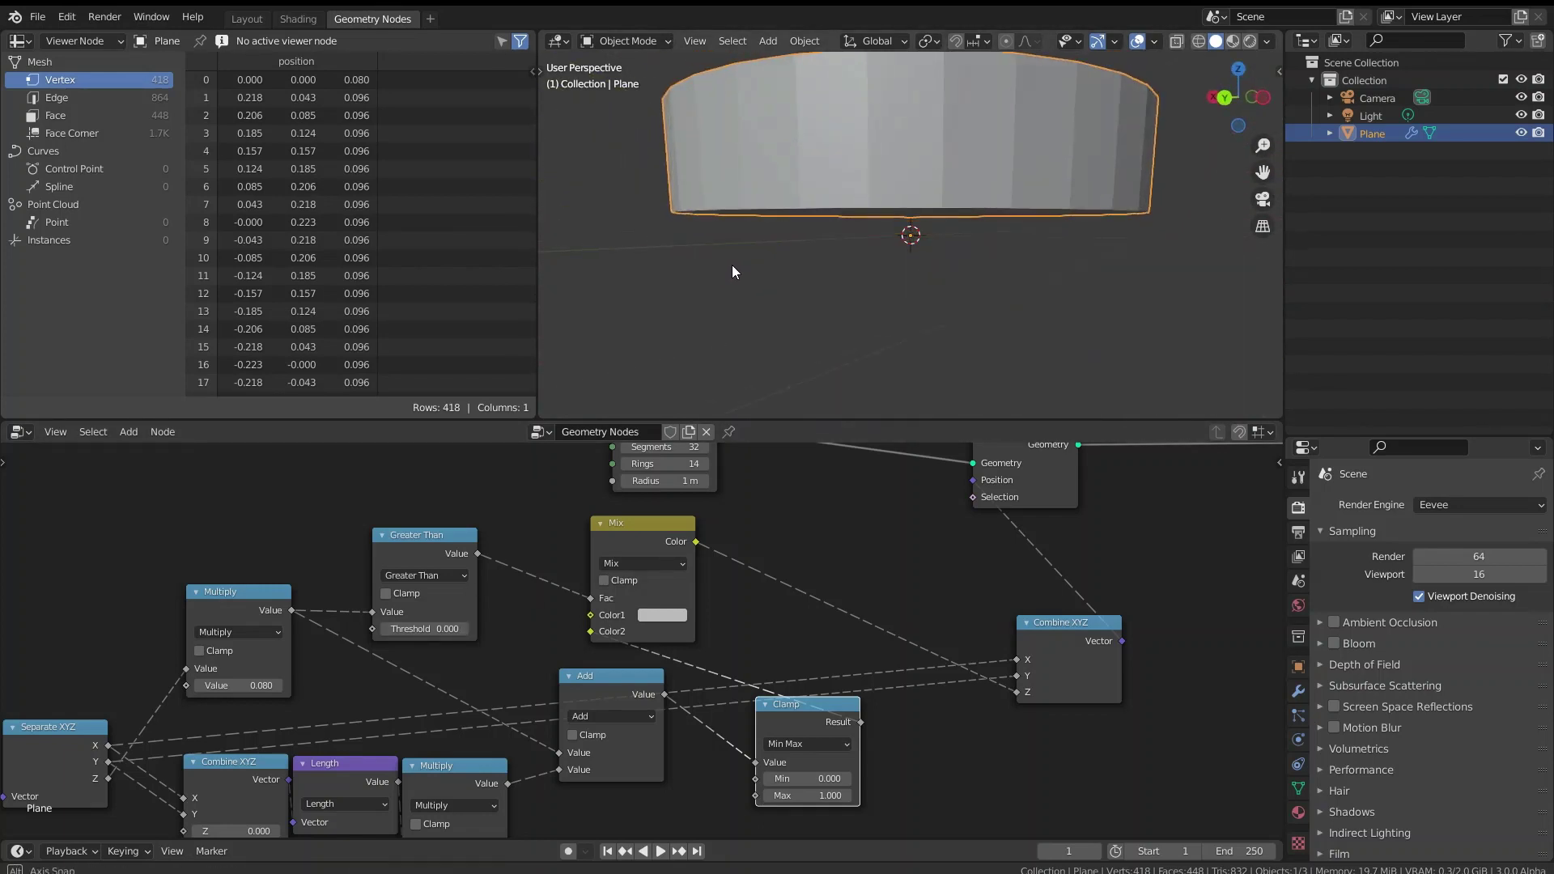
left_click_drag(595, 635, 590, 618)
middle_click_drag(868, 250, 918, 259)
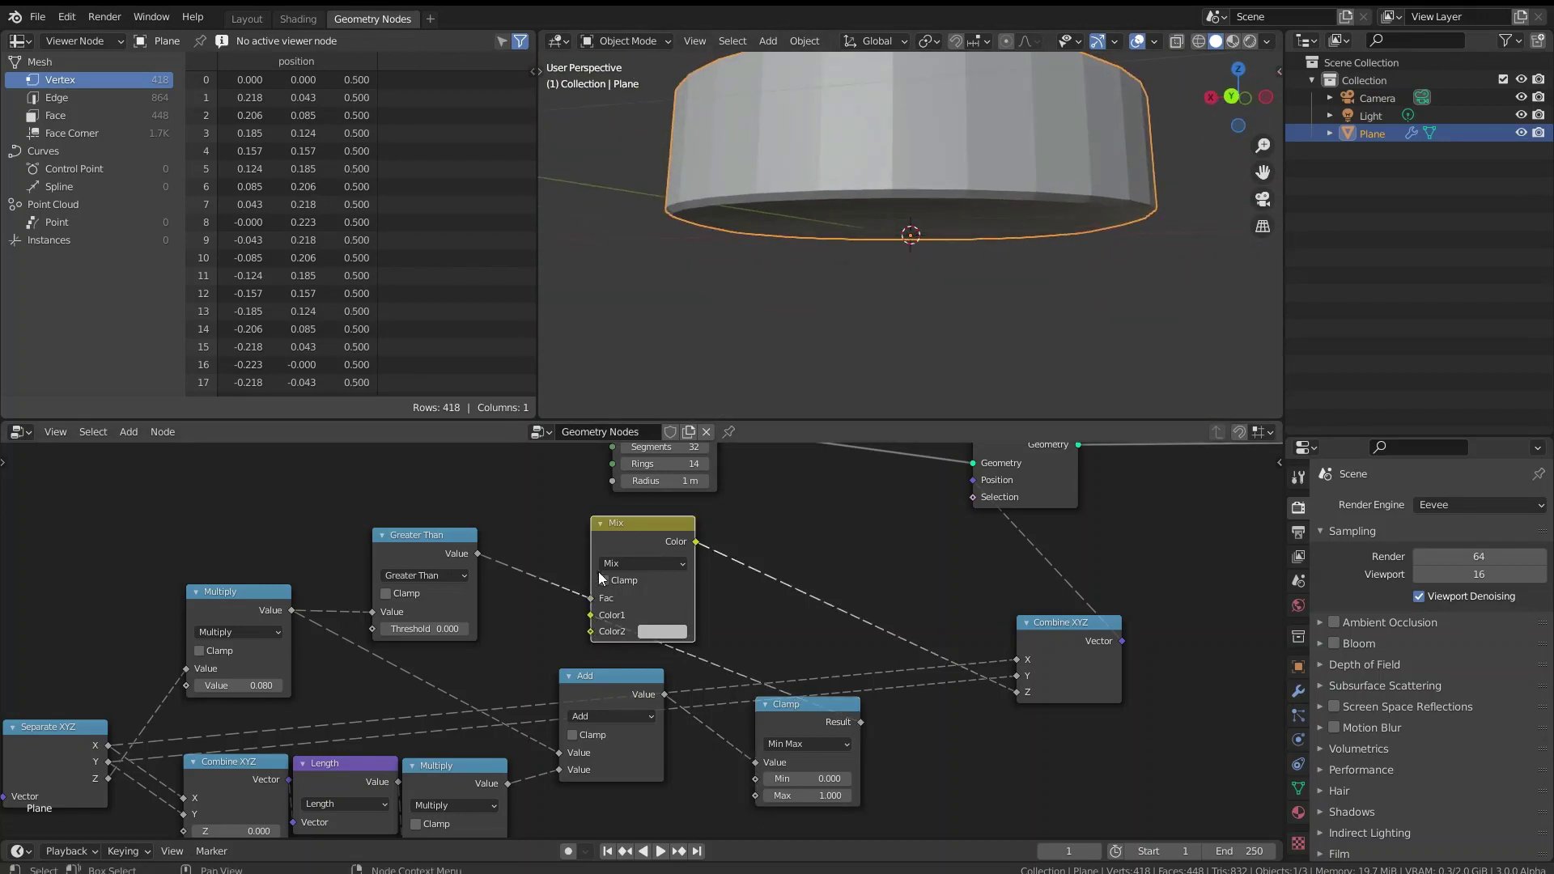
- Move the Mix node farther from the comparison node and change the comparison to Less Than
left_click_drag(603, 568, 721, 564)
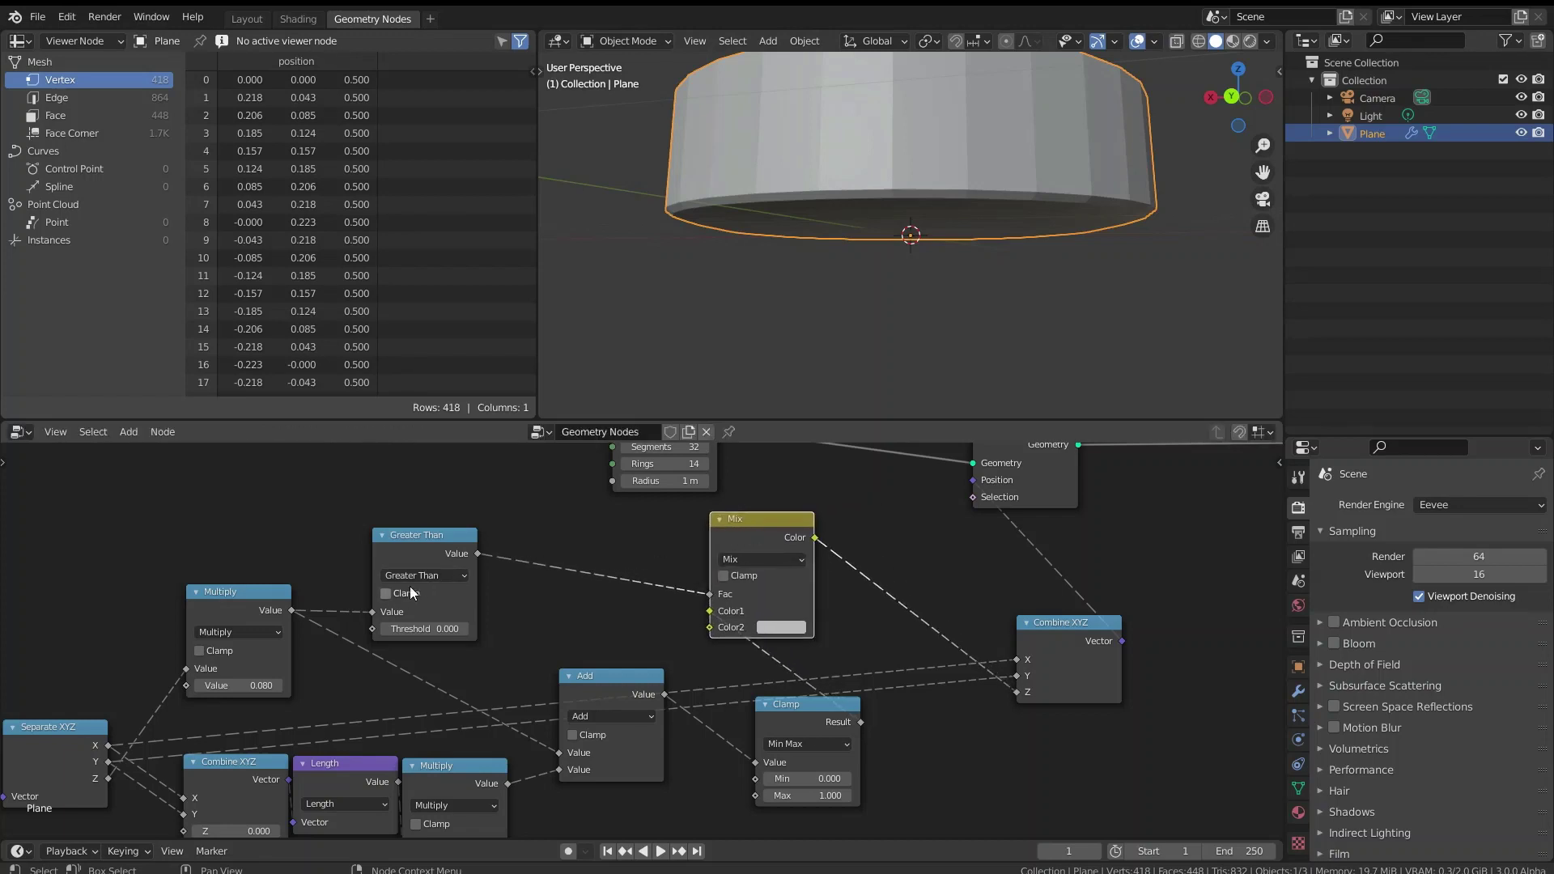
left_click(434, 576)
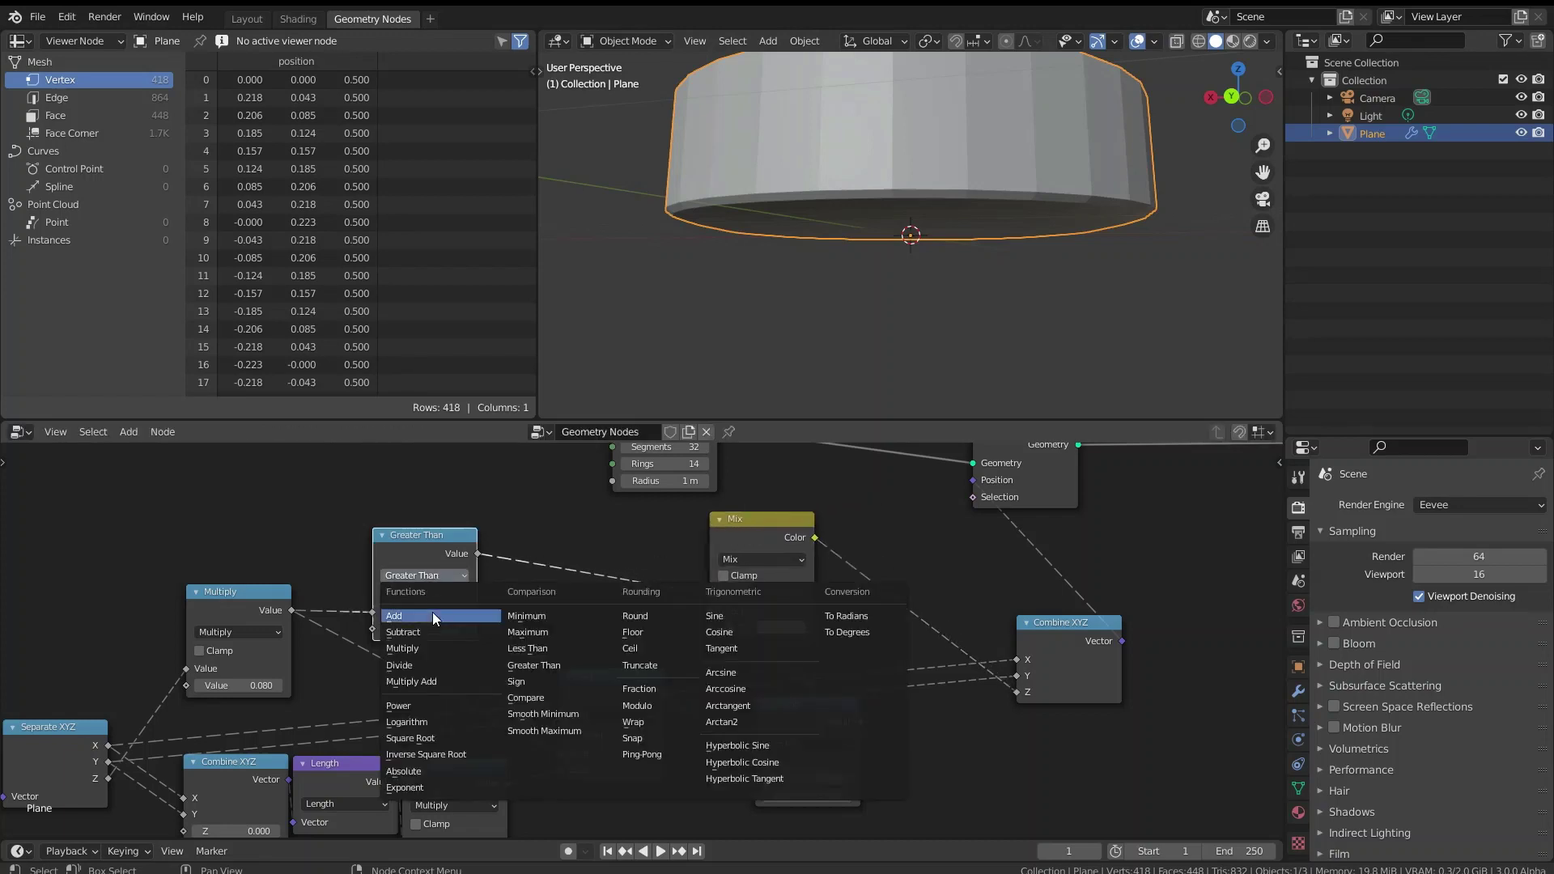
left_click(563, 650)
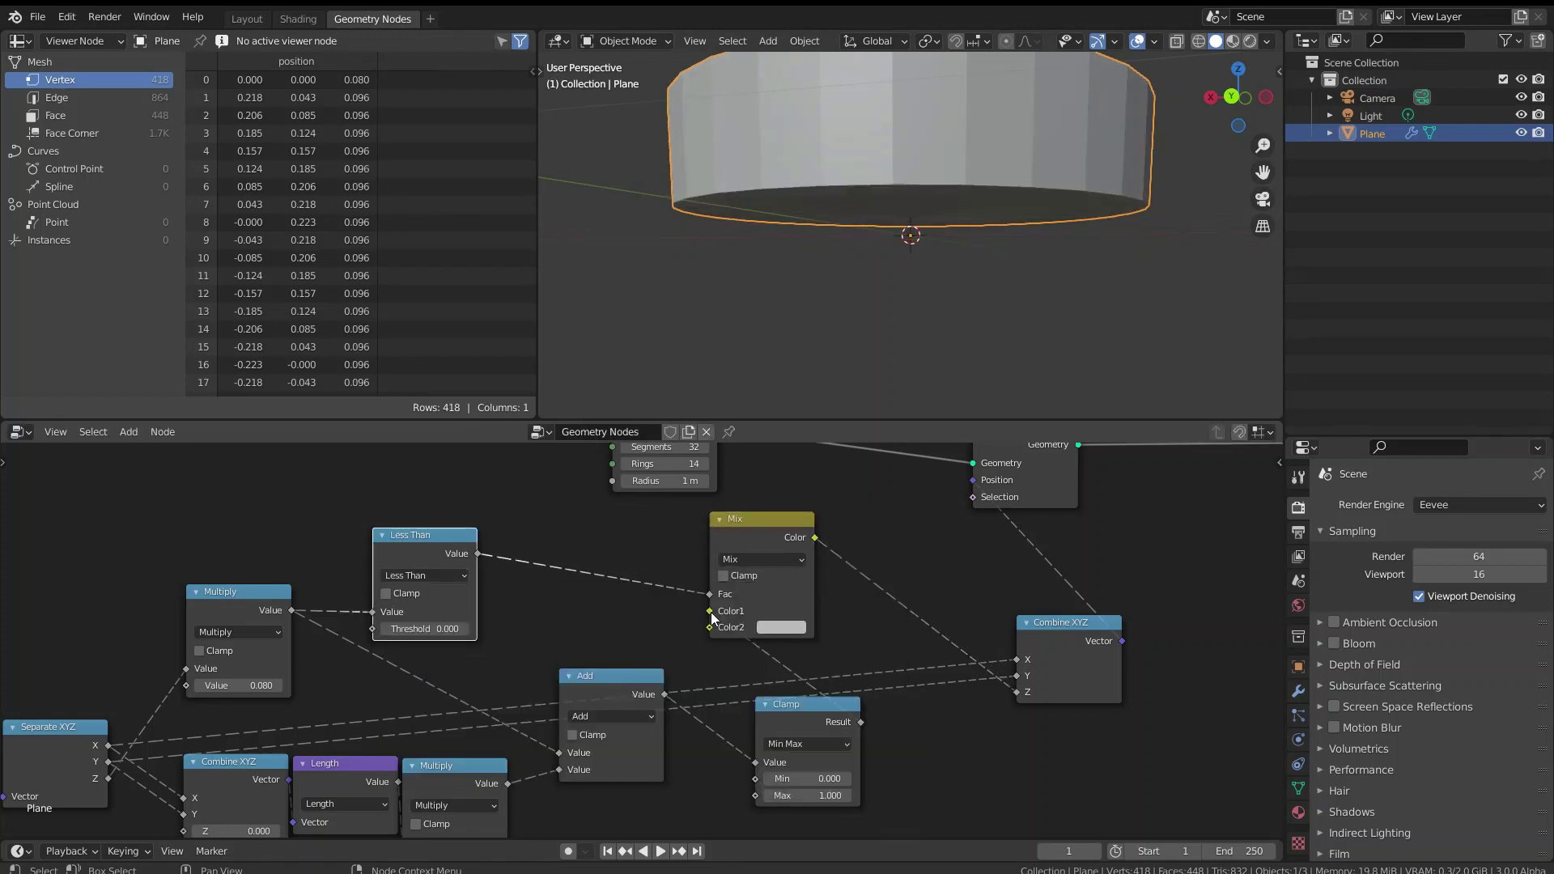
- Reconnect the Clamp's Result to the Mix node's Color2 and move the Add node closer to the Clamp
left_click_drag(711, 612, 709, 628)
mouse_move(896, 260)
middle_mouse_down()
mouse_move(890, 153)
mouse_move(978, 178)
mouse_move(979, 235)
mouse_move(921, 269)
middle_mouse_up()
left_click_drag(624, 691, 659, 704)
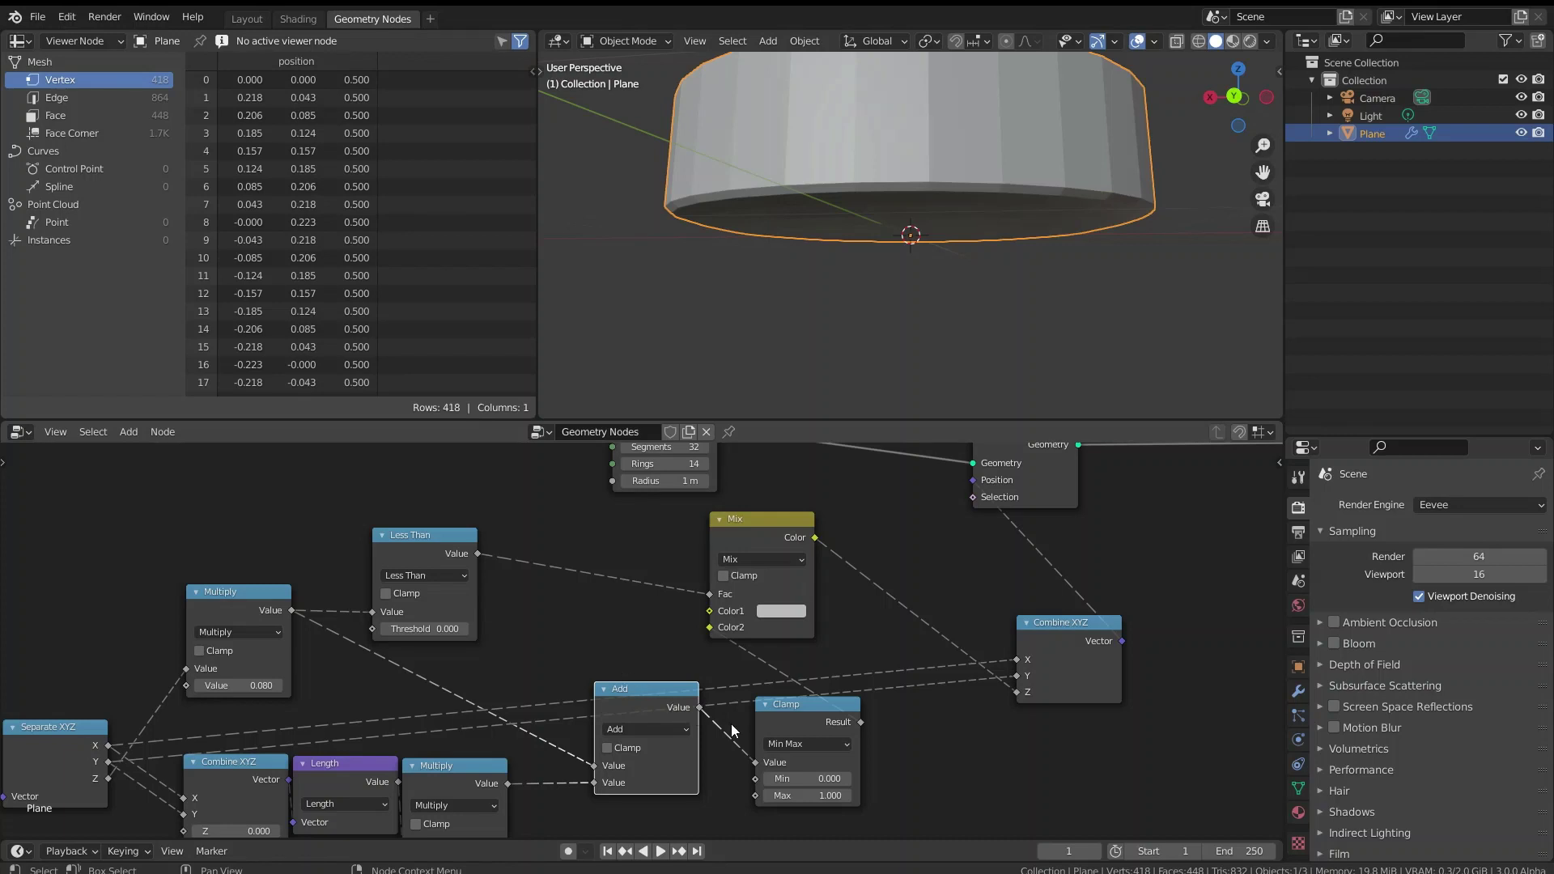
middle_click_drag(609, 701, 619, 556)
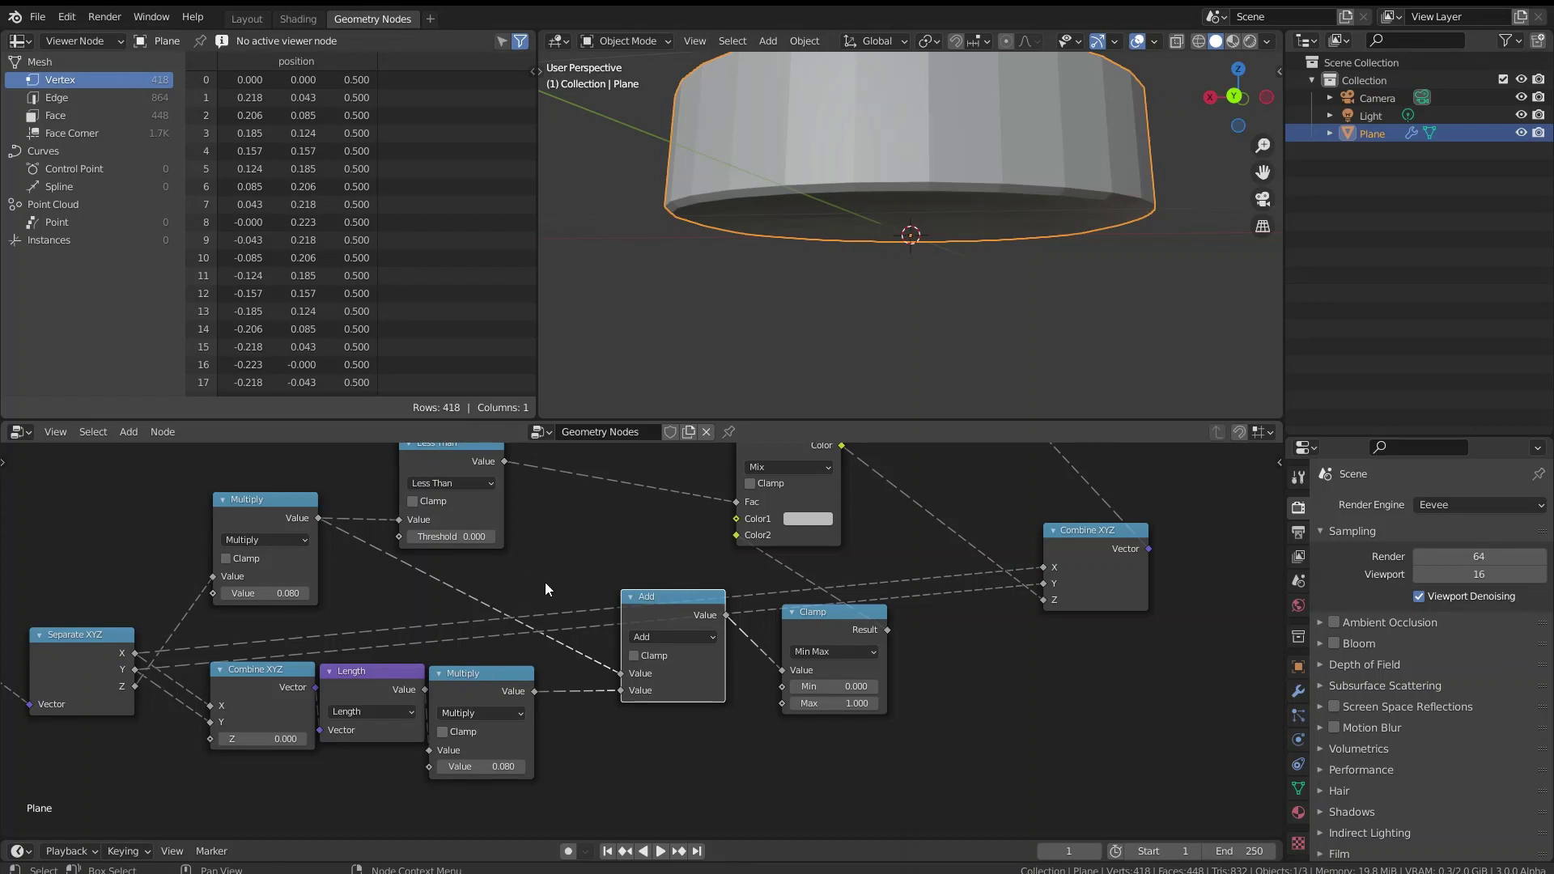
middle_click_drag(533, 571, 440, 634)
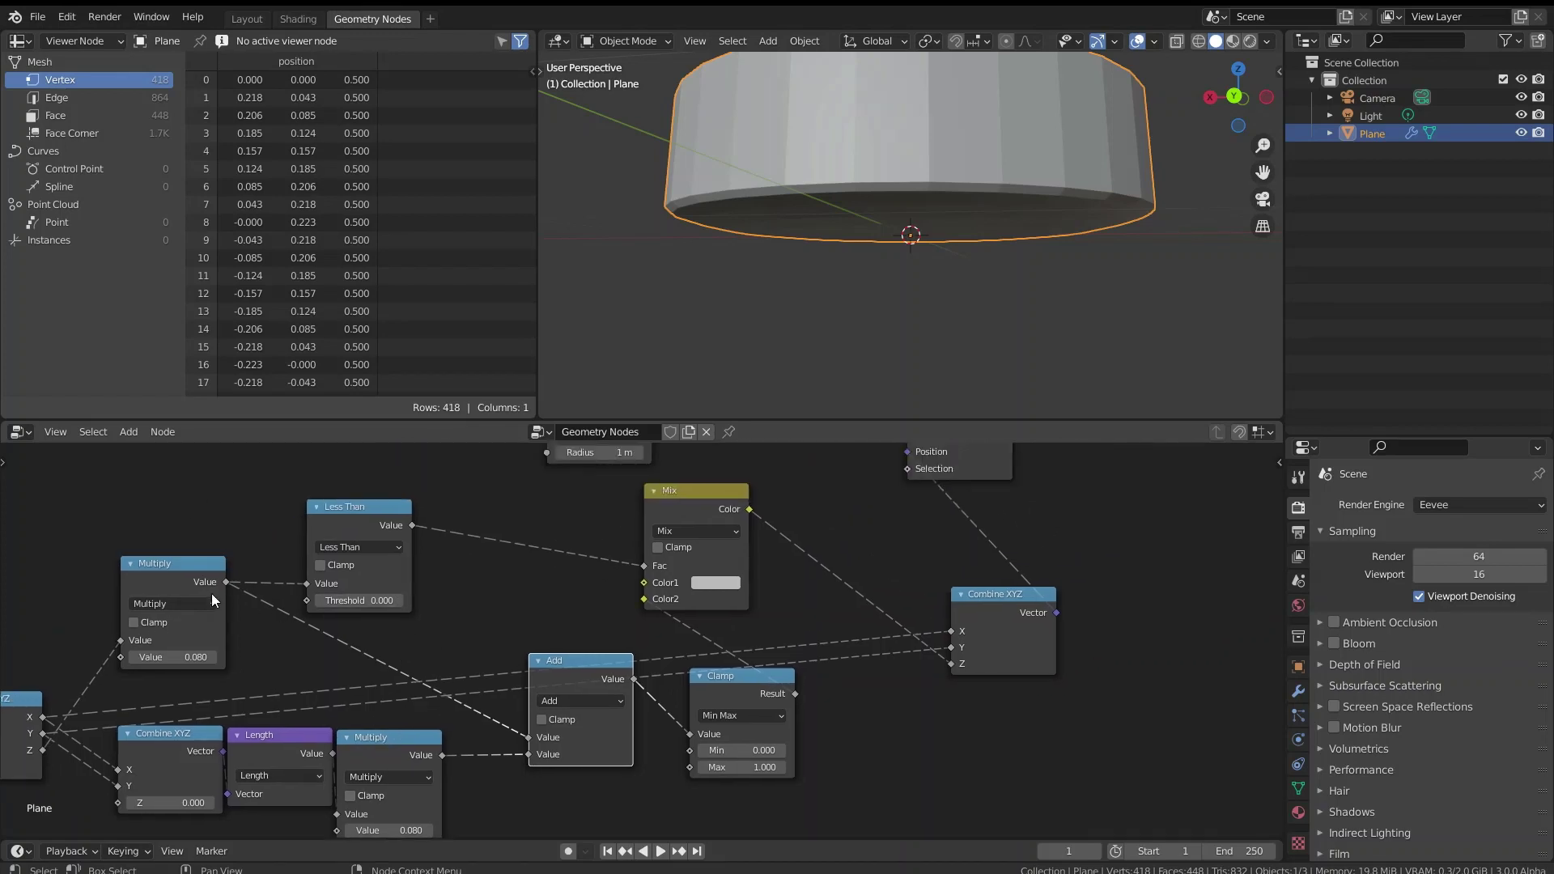
- Connect the upper Multiply node's Value to the Mix node's Color1, shift the Less Than node aside and inspect the dish from below
left_click_drag(226, 581, 644, 583)
middle_click_drag(975, 215, 837, 292)
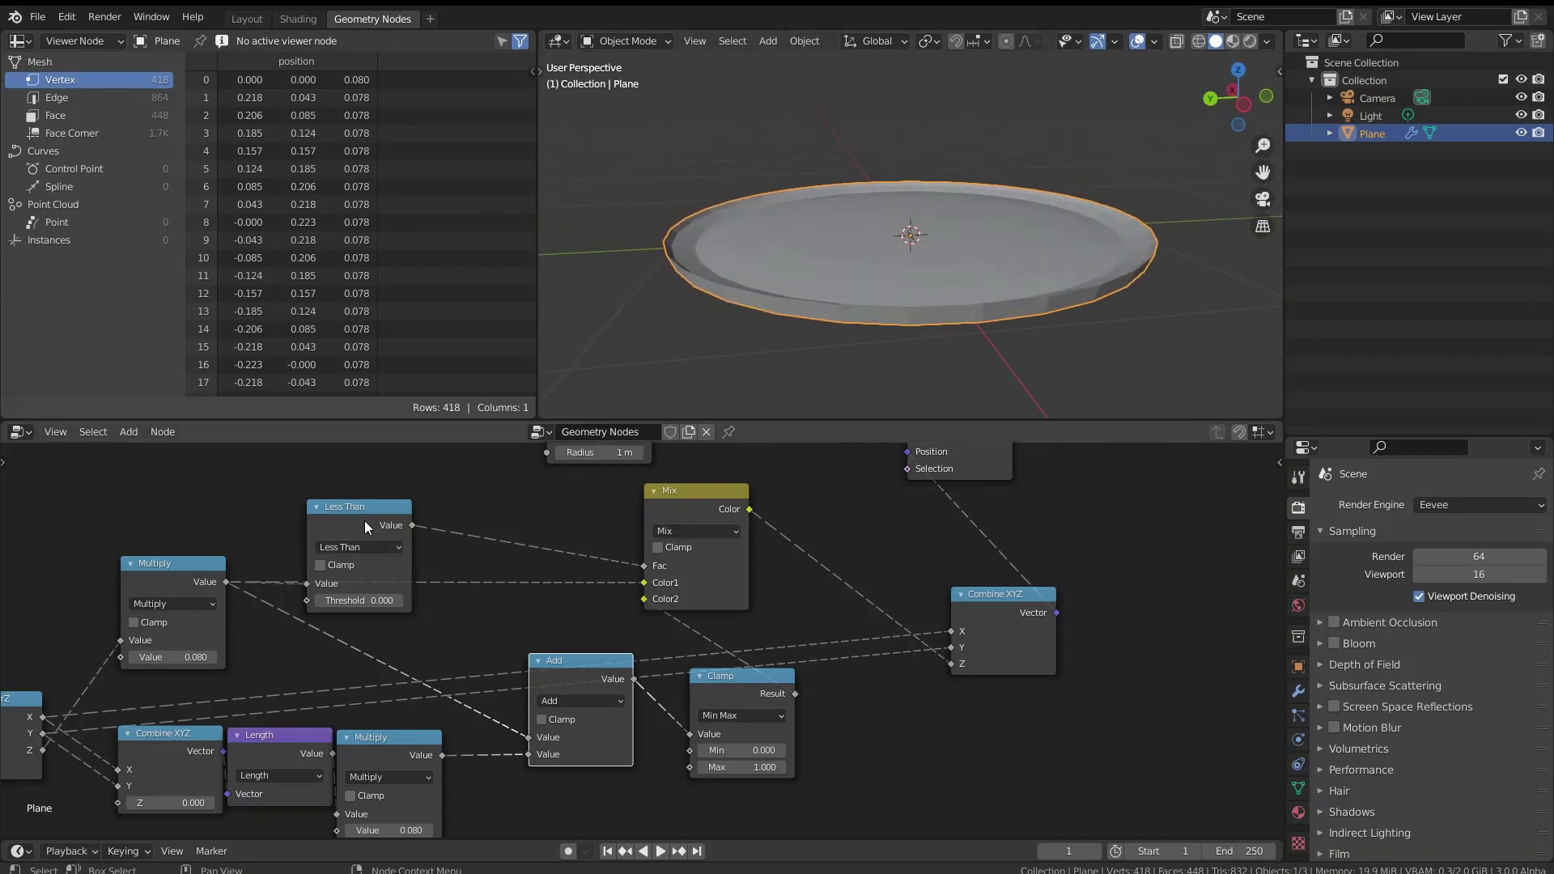
left_click_drag(364, 521, 413, 526)
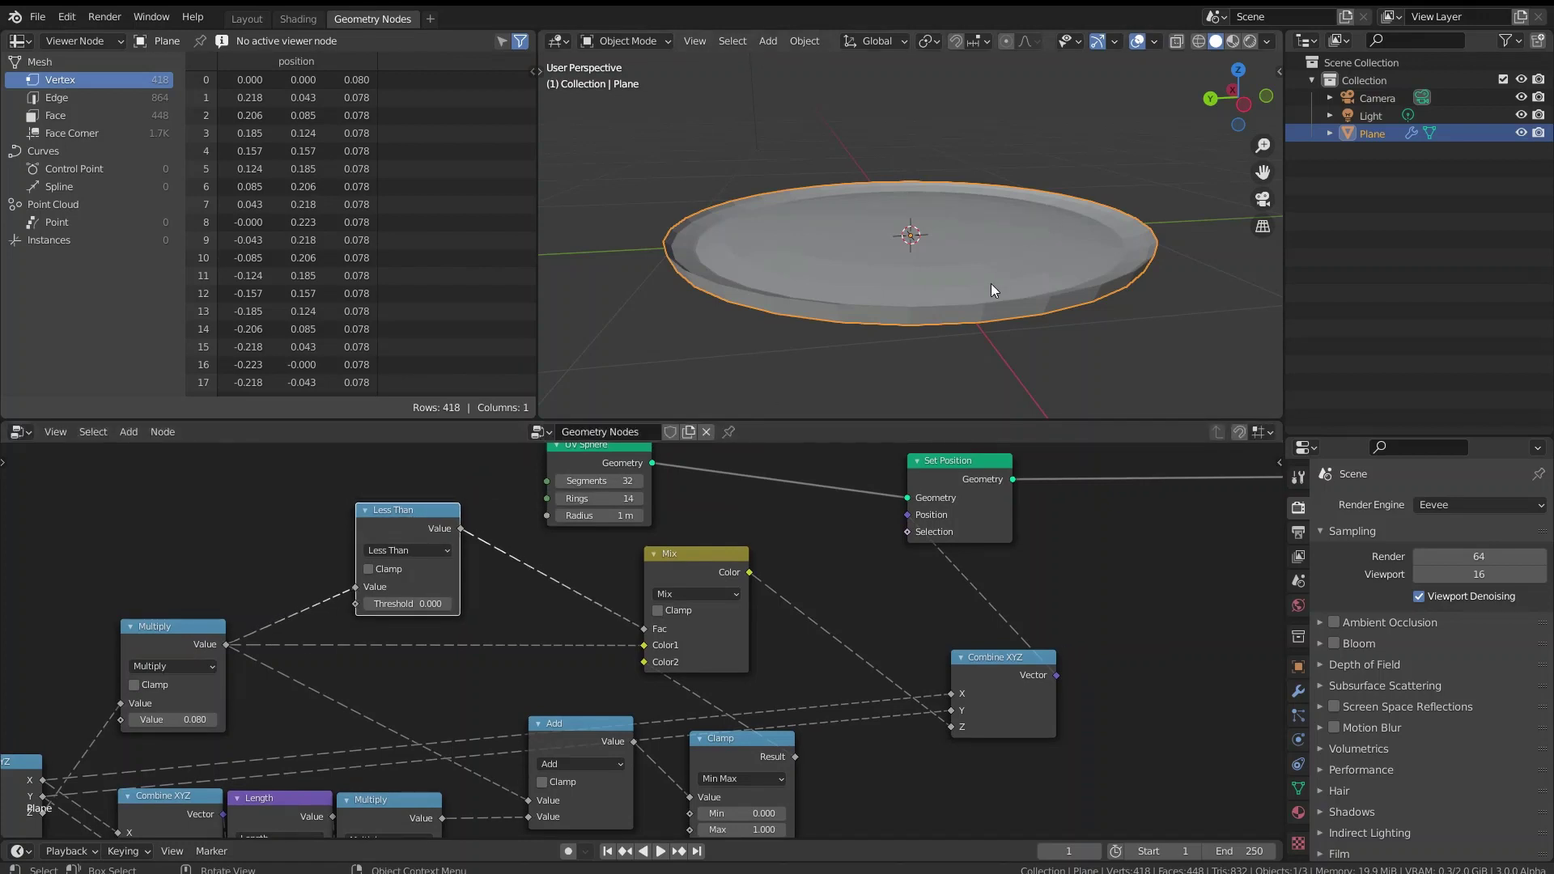
middle_click_drag(991, 283, 903, 196)
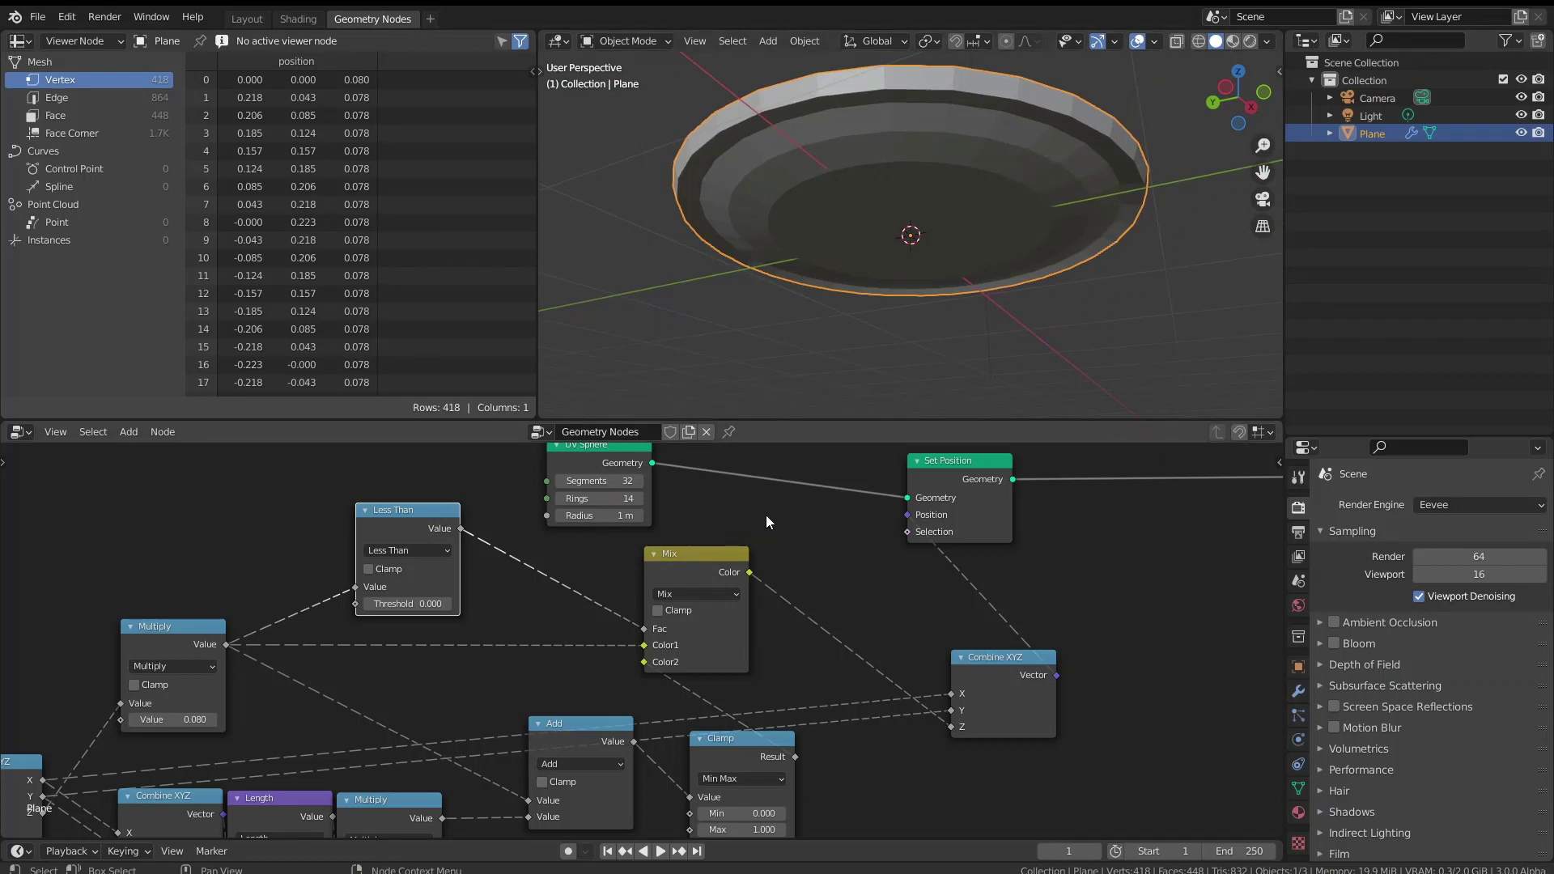
scroll(766, 515, "down", 2)
mouse_move(853, 322)
middle_mouse_down()
mouse_move(862, 273)
mouse_move(846, 324)
mouse_move(828, 328)
middle_mouse_up()
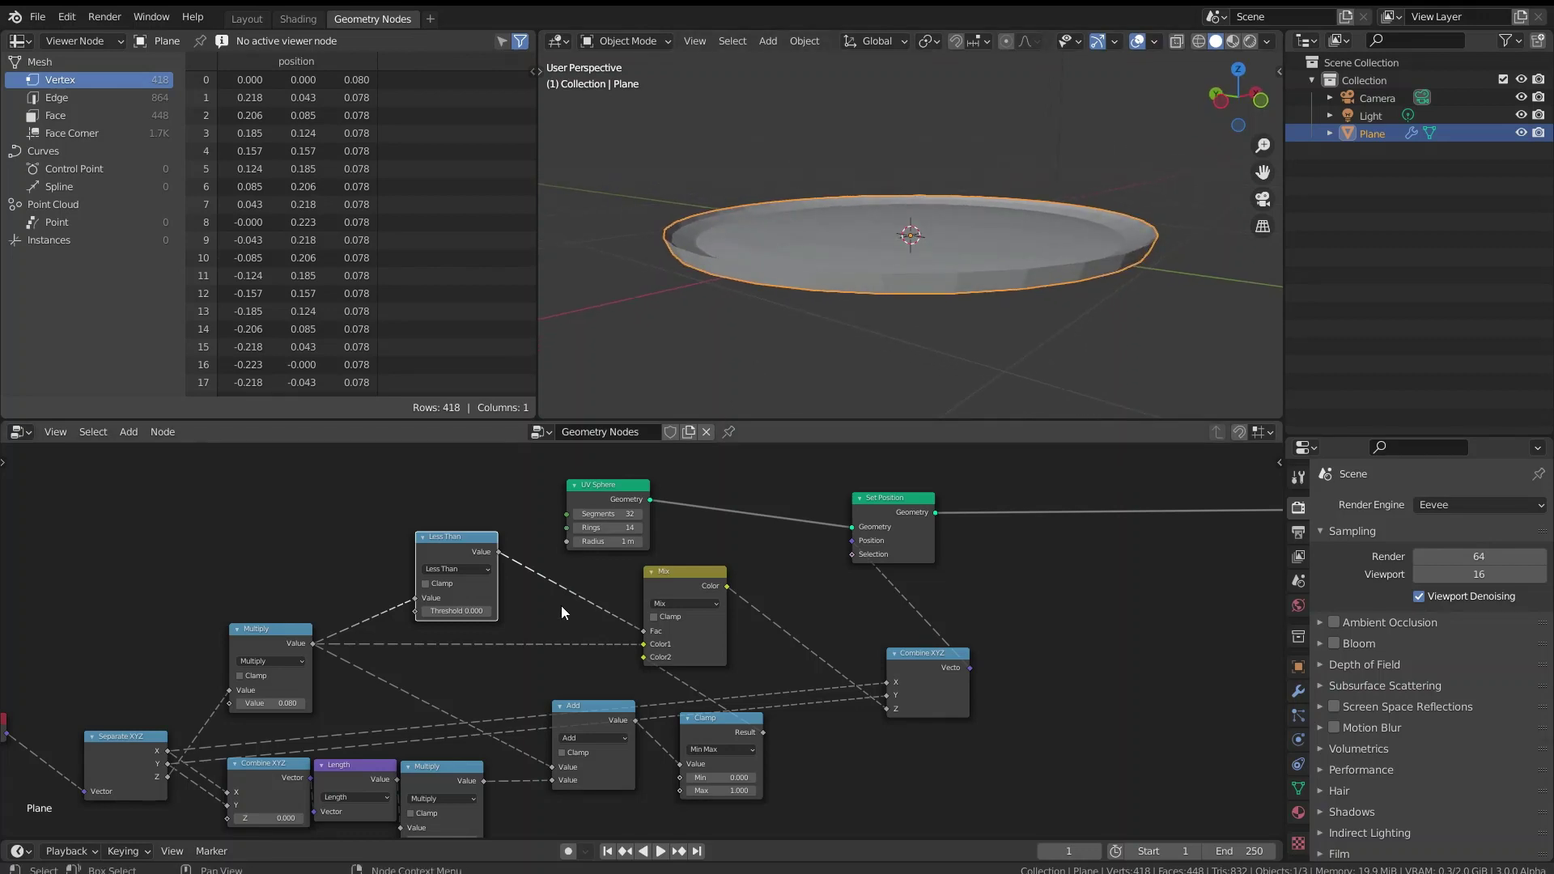
- Replace the Less Than node with a Map Range node between the upper Multiply node and the Mix node's Fac
key("ctrl+x")
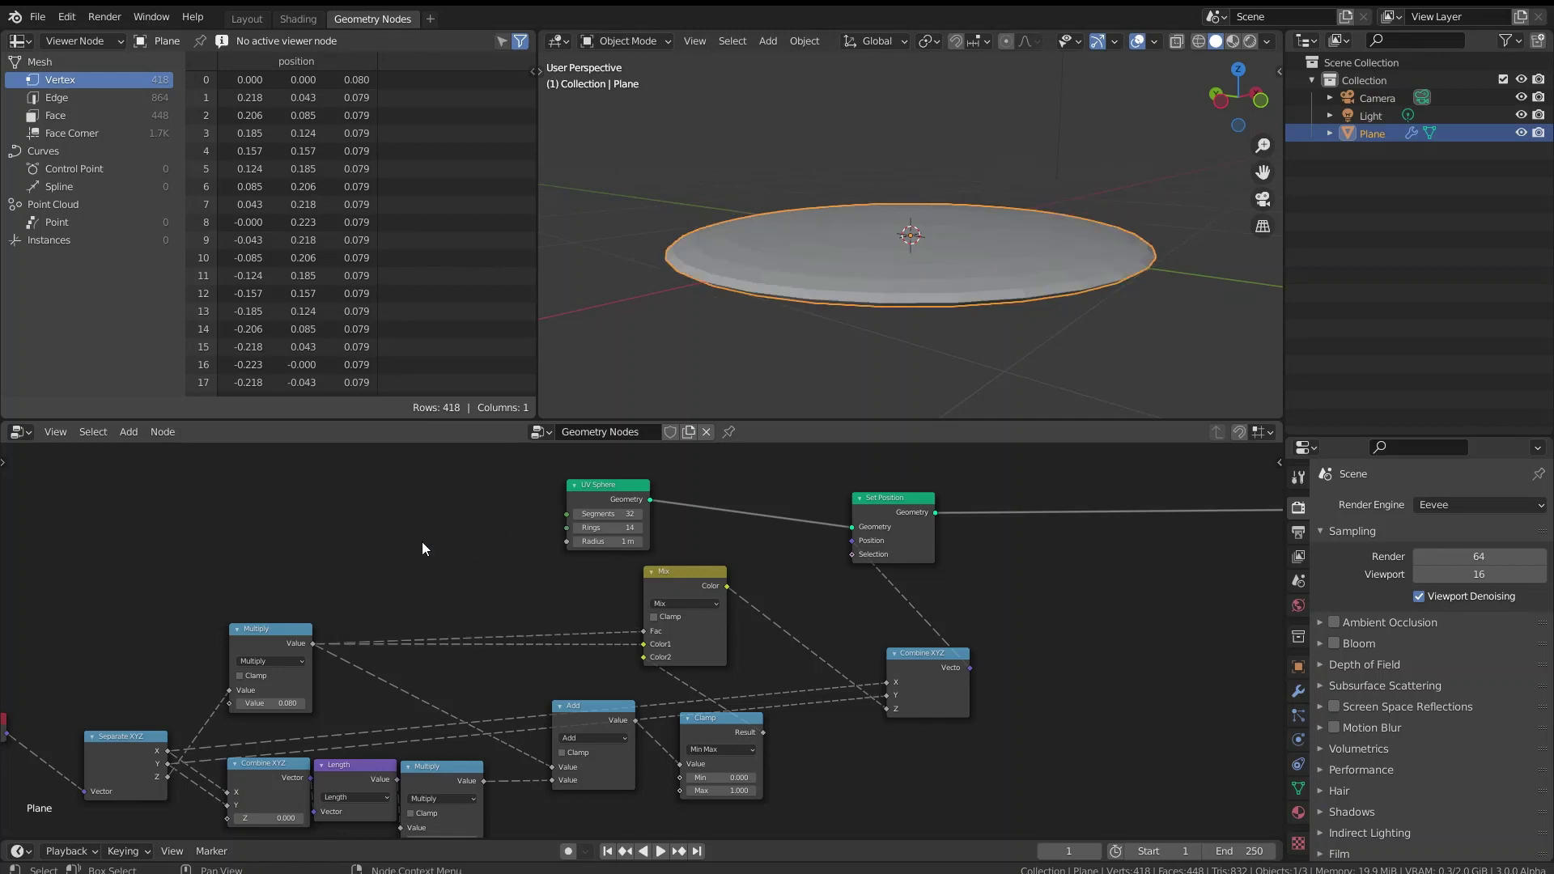
key("shift+a")
mouse_move(411, 536)
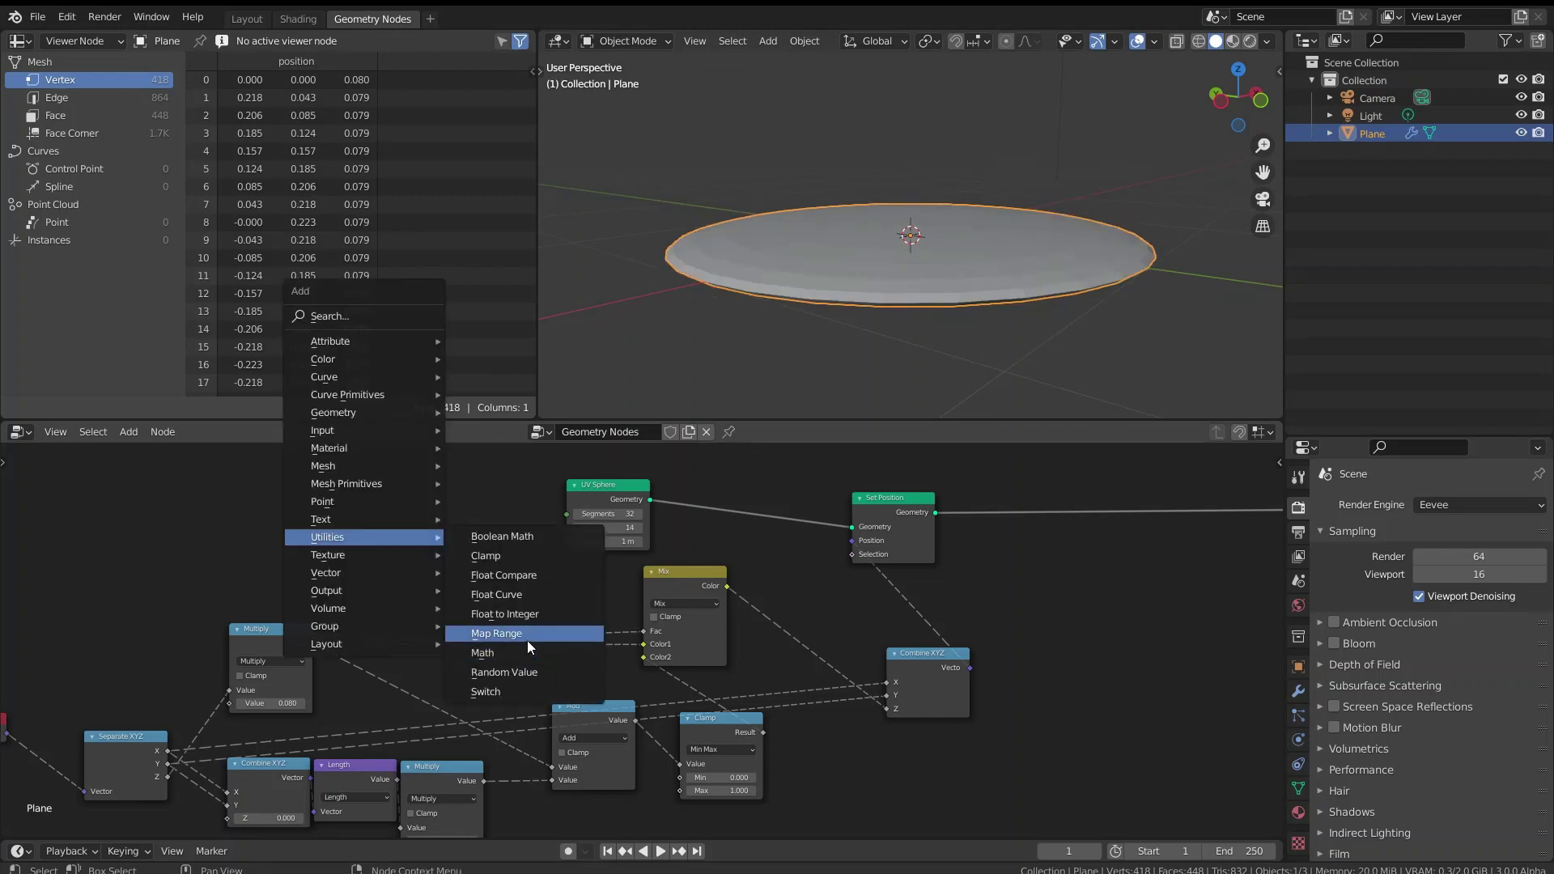
left_click(527, 634)
left_click(531, 645)
left_click_drag(530, 645, 448, 524)
scroll(420, 564, "up", 2)
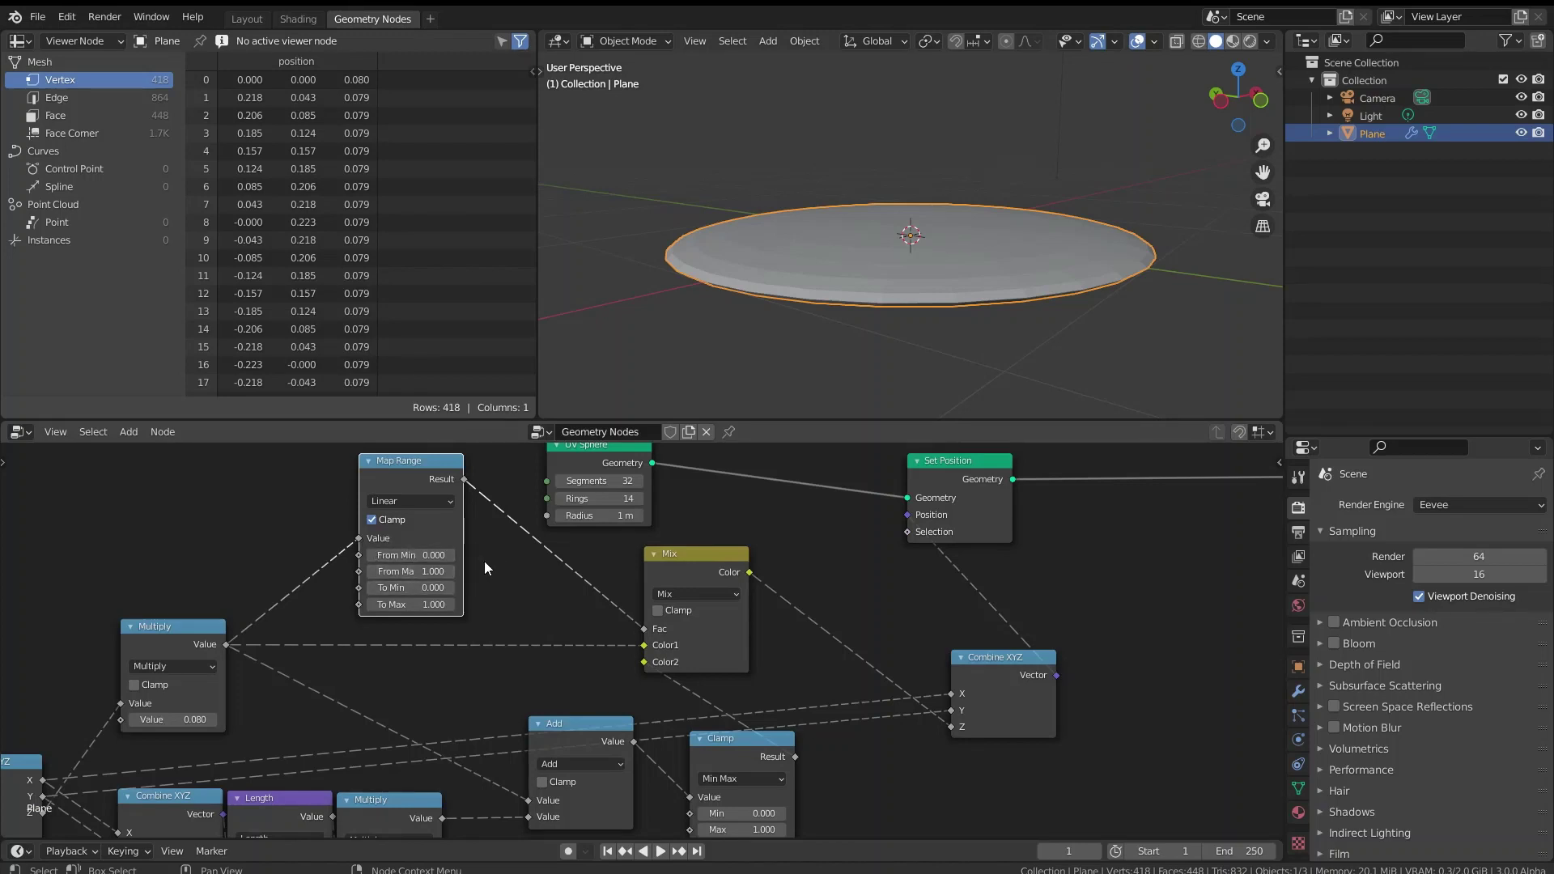
- Lower the Map Range node's From Max to 0.020 and examine the underside of the mesh
middle_click_drag(790, 254, 812, 279)
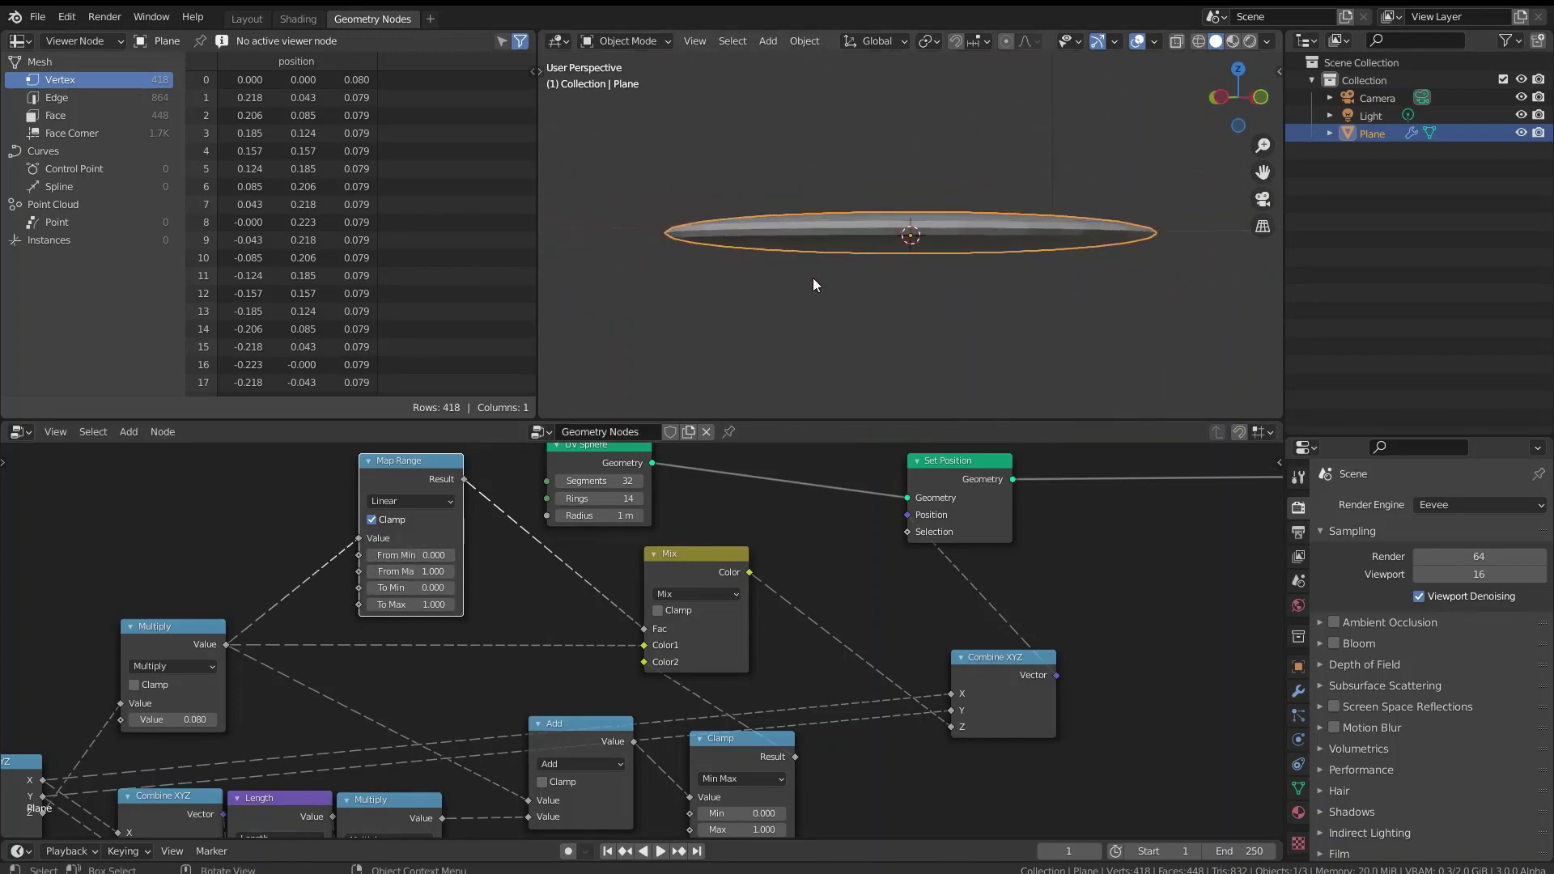
scroll(442, 594, "up", 1)
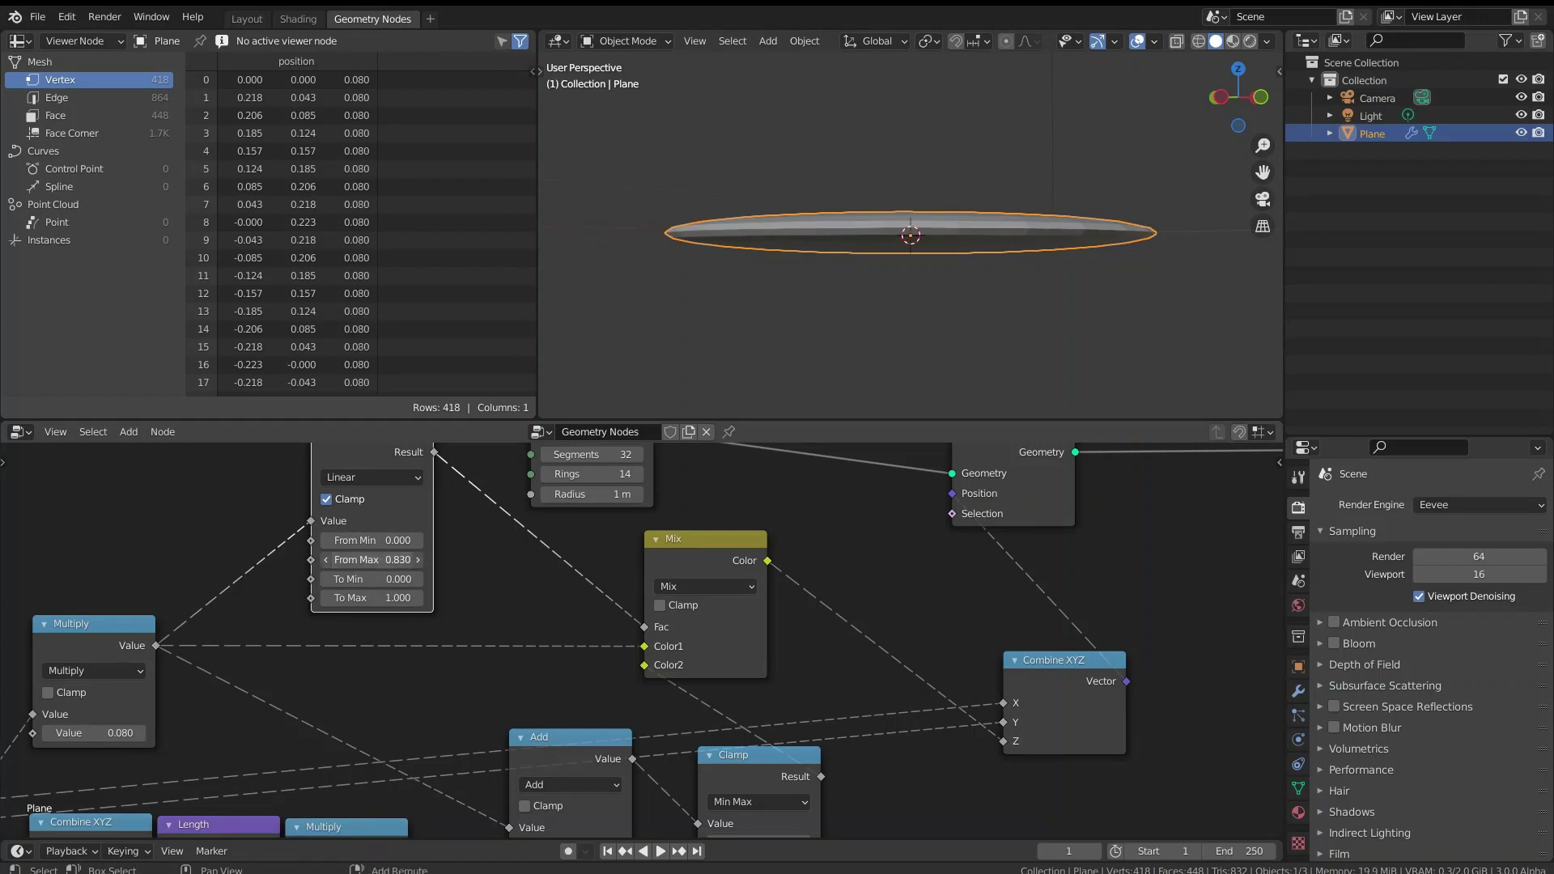
left_click_drag(372, 560, 324, 559)
middle_click_drag(938, 243, 896, 186)
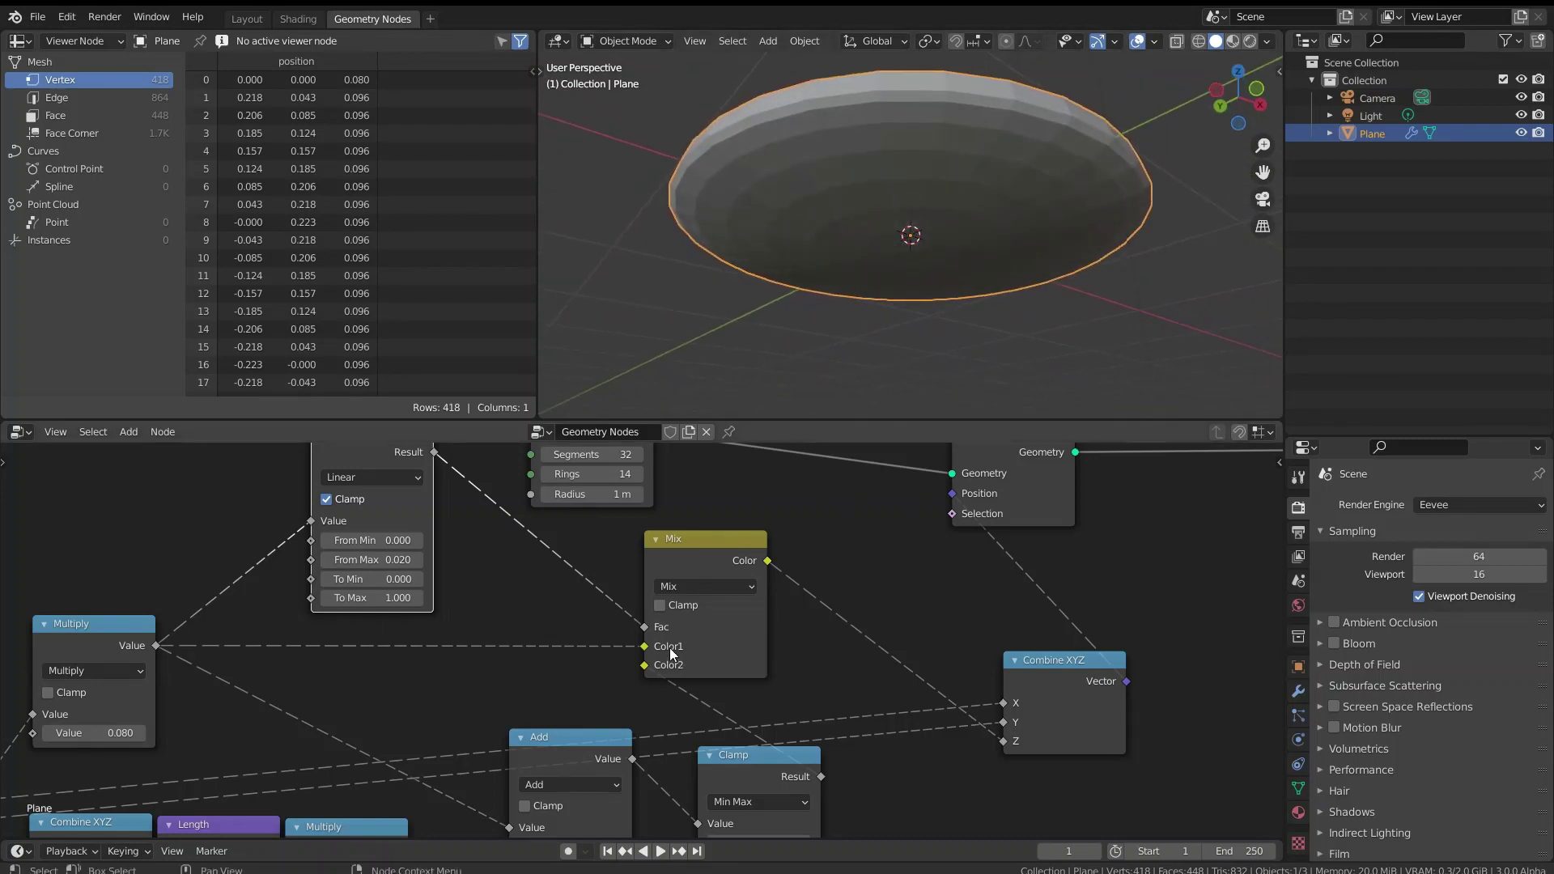
left_click(713, 628)
scroll(477, 562, "up", 1)
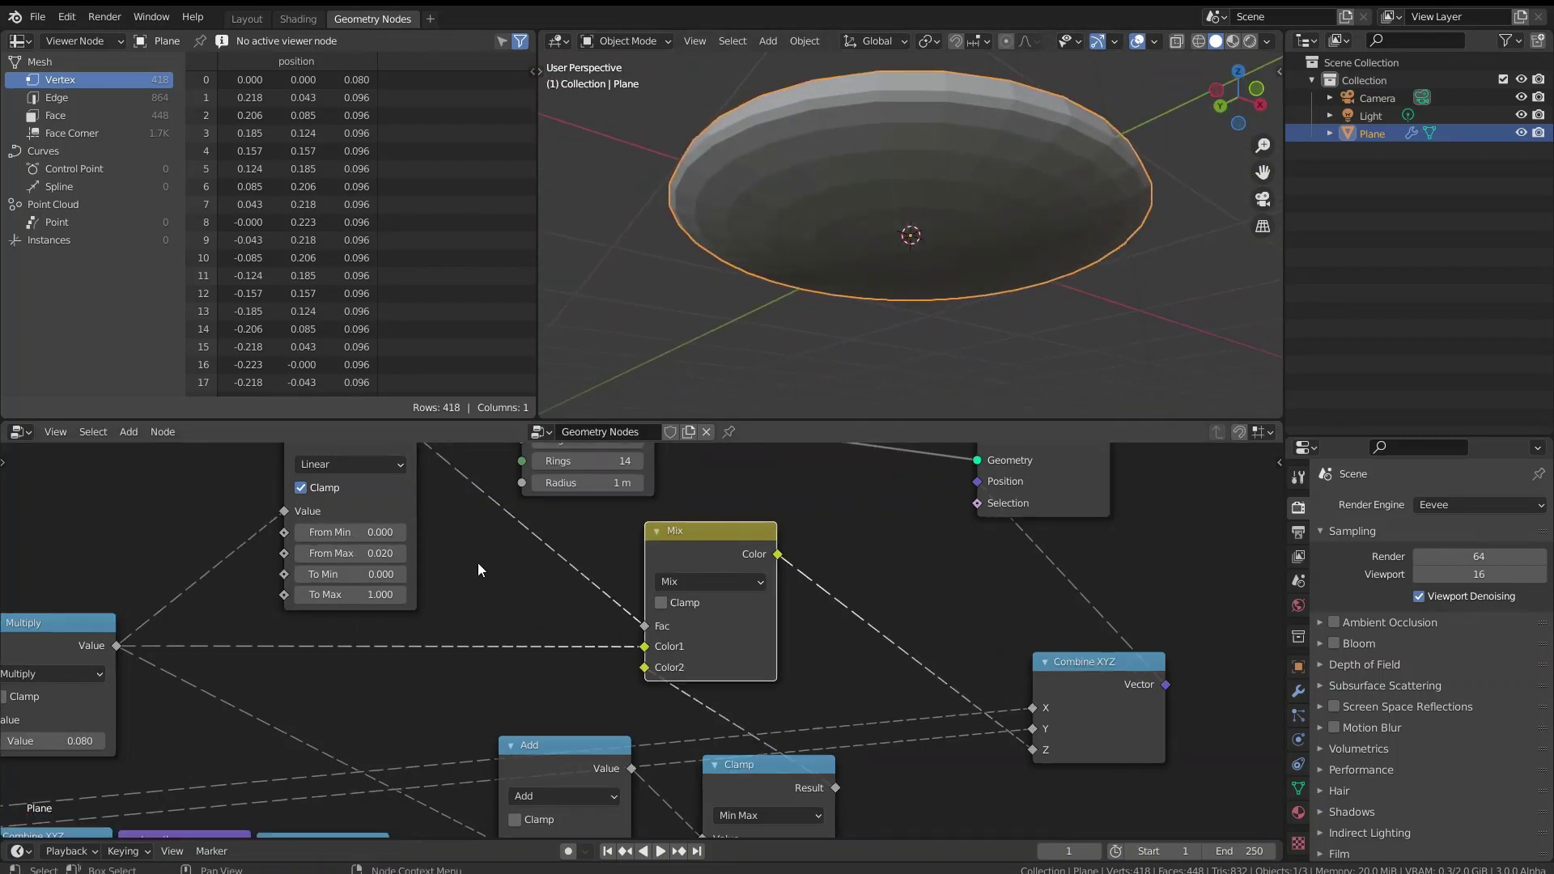
- Invert the Map Range output by setting To Min to 1.000 and To Max to 0.000, and view the profile from the side
left_click(382, 578)
type("0.01")
key("Return")
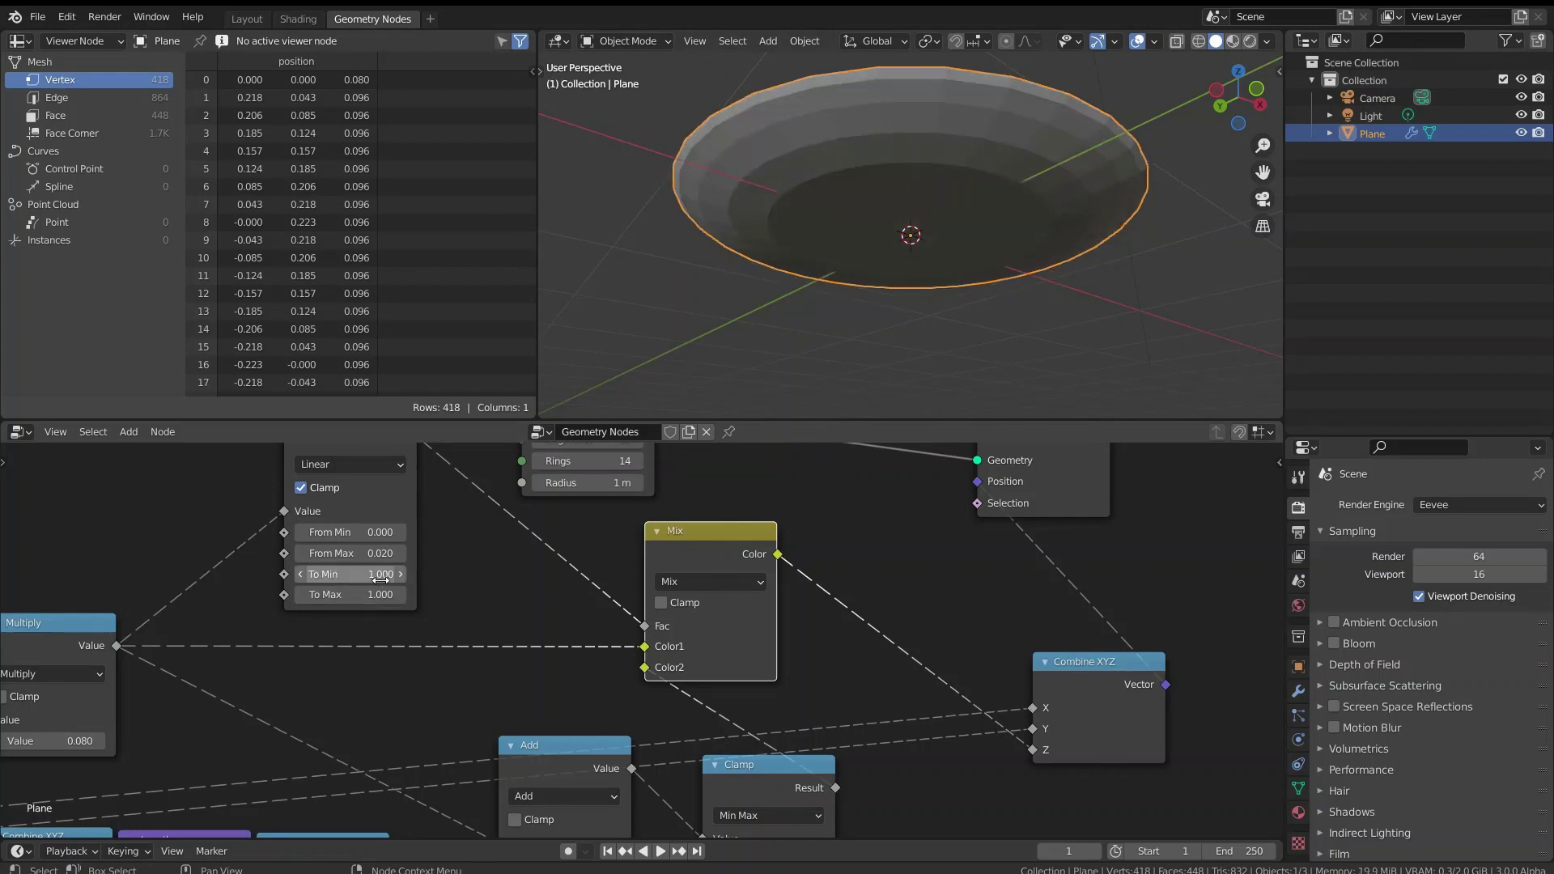
left_click(372, 595)
type("0")
key("Return")
middle_click_drag(946, 158, 991, 217)
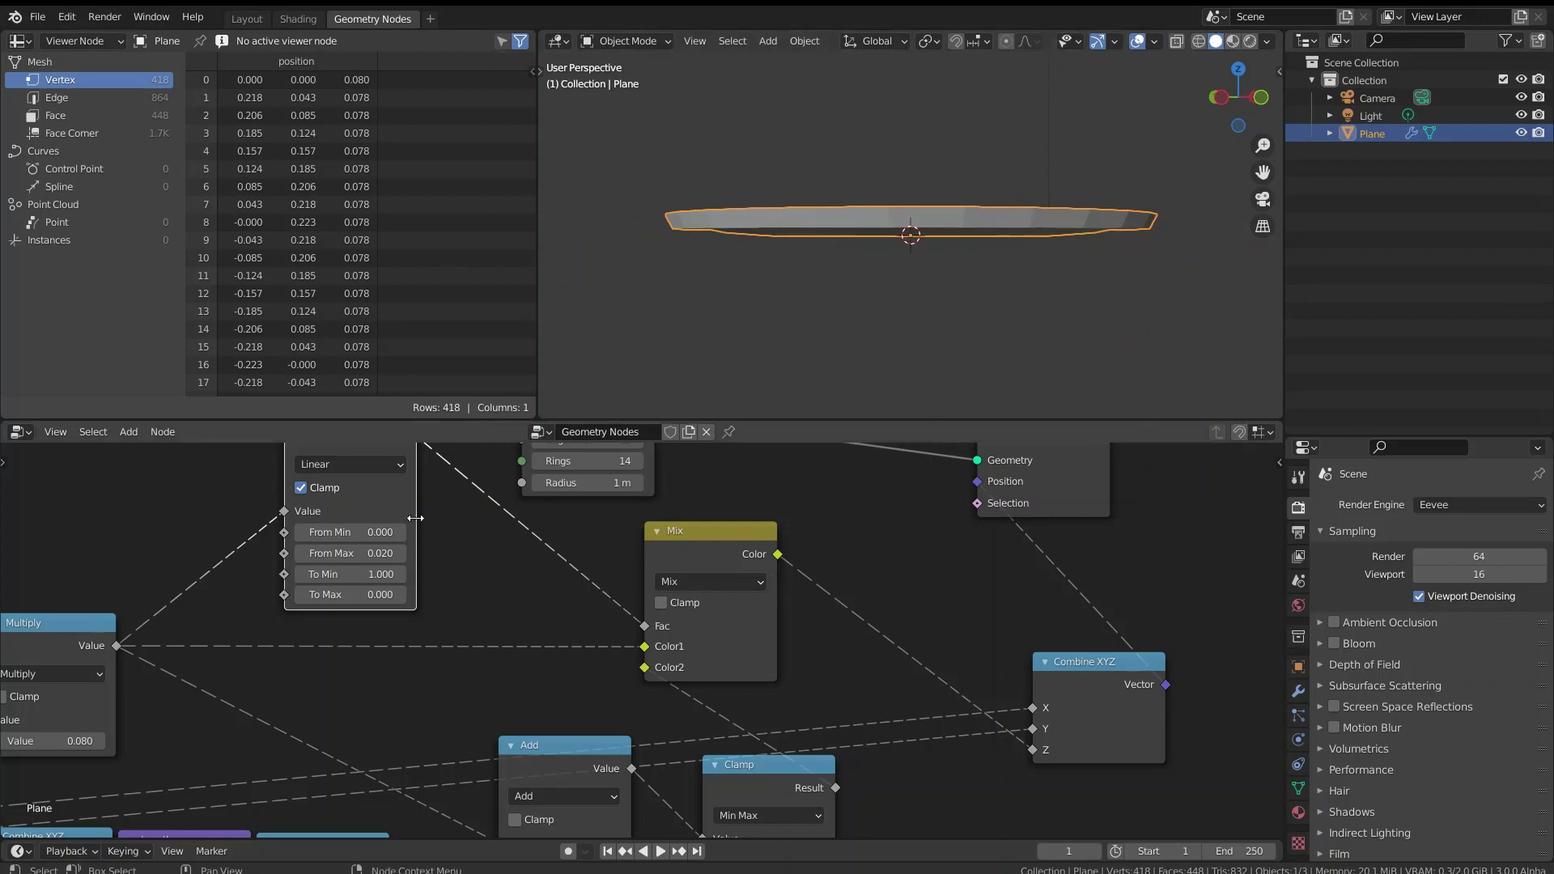
- Set the Map Range node's From Max to 0.140 and check the softened rim of the dish
middle_click_drag(344, 564, 356, 636)
left_click(356, 624)
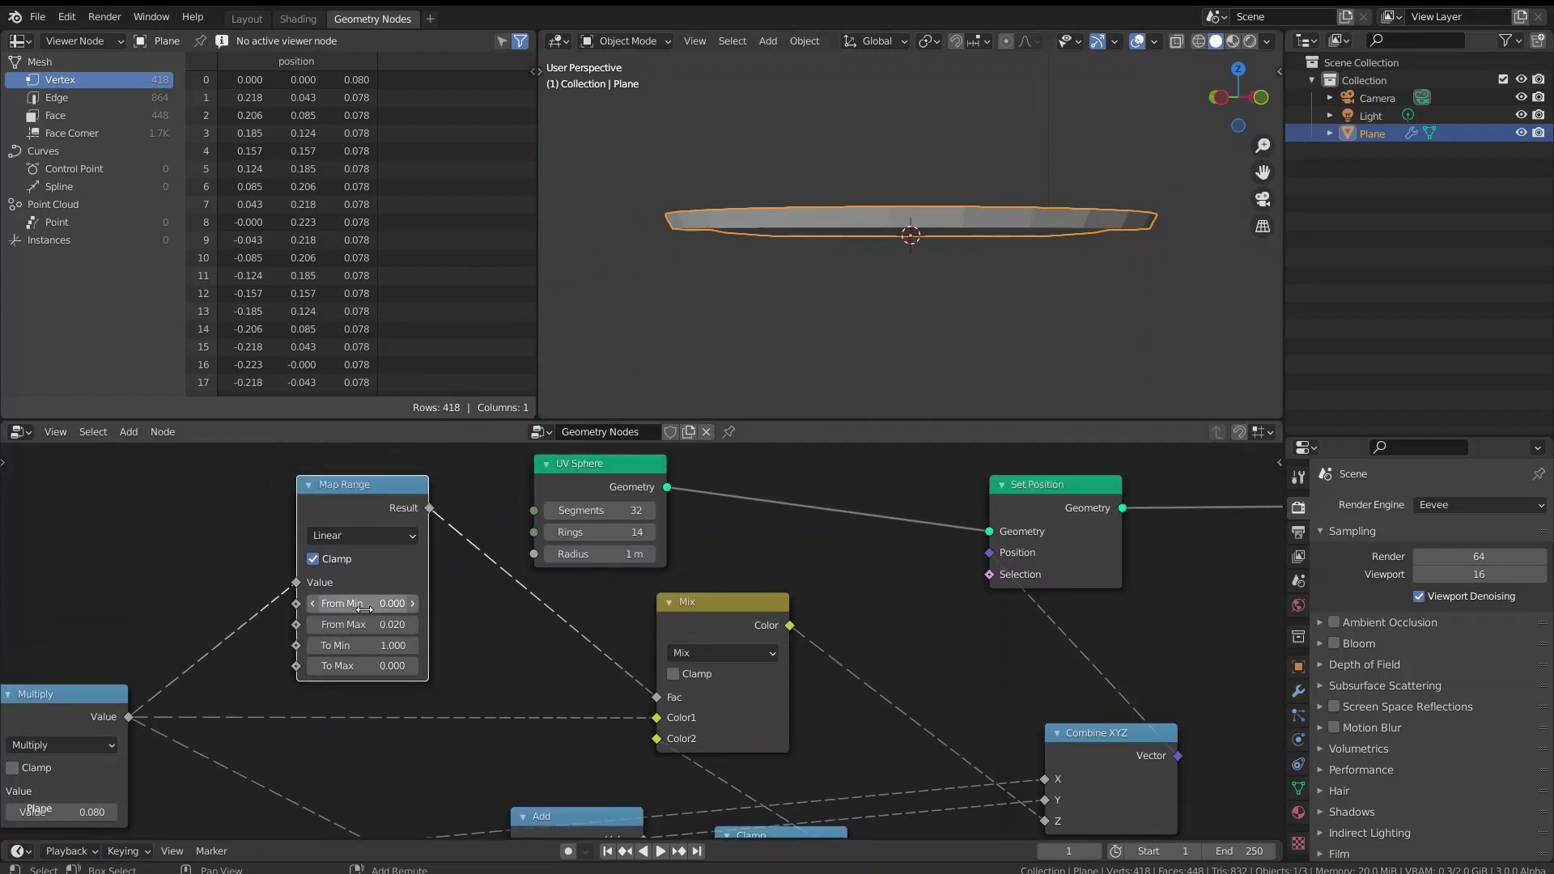
type("0.1")
key("Return")
mouse_move(356, 624)
left_mouse_down()
mouse_move(380, 624)
mouse_move(359, 624)
left_mouse_up()
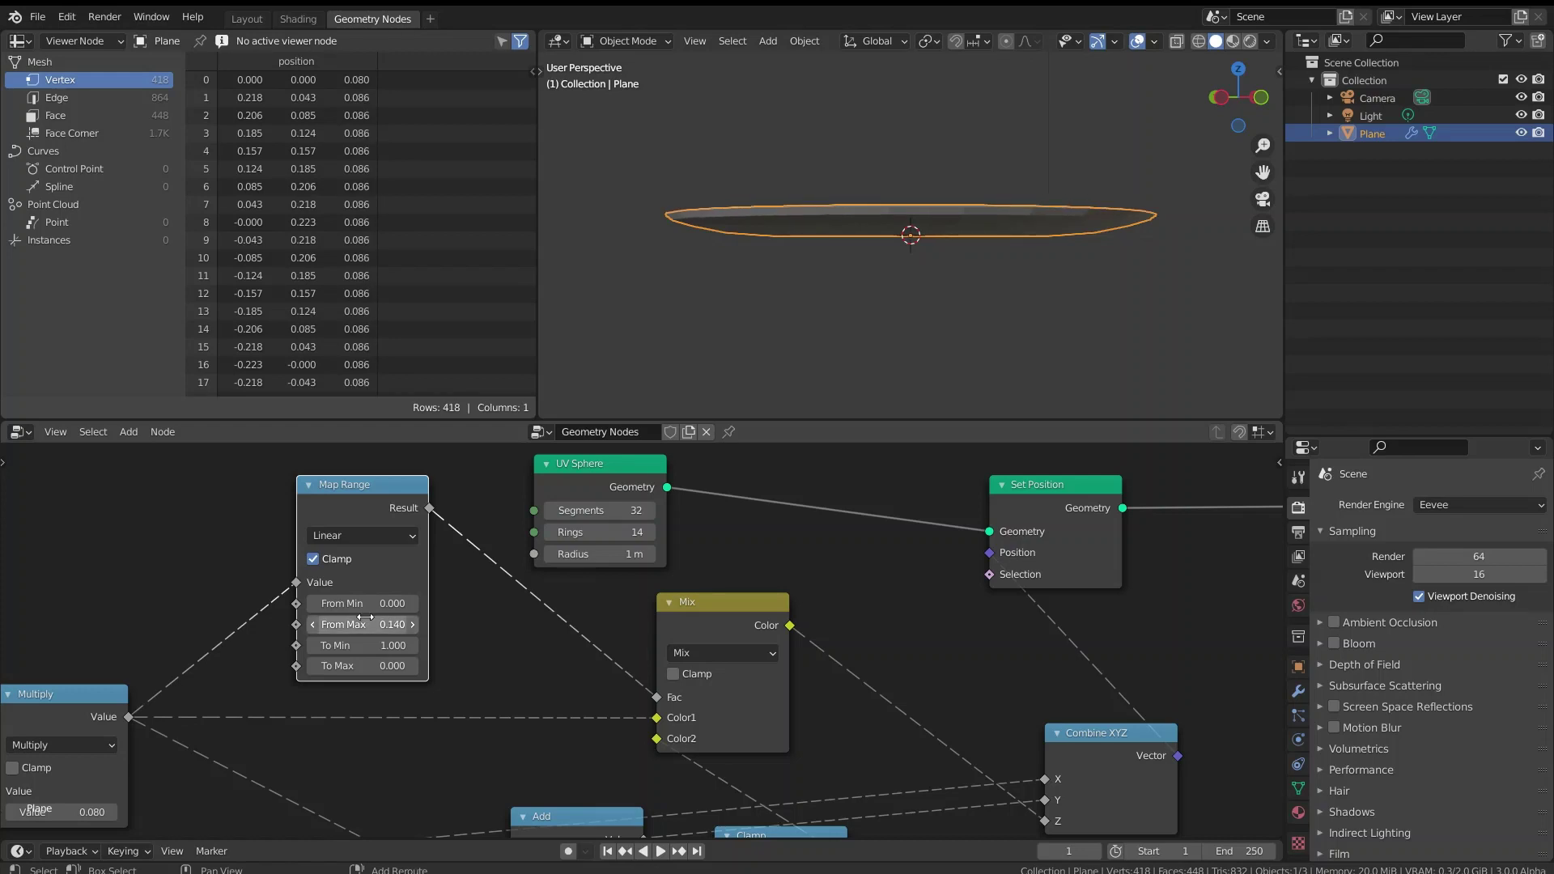
middle_click_drag(924, 206, 817, 251)
- Insert a Math node set to Multiply Add on the link between the upper Multiply node and the Mix node's Color1
middle_click_drag(507, 650, 641, 463)
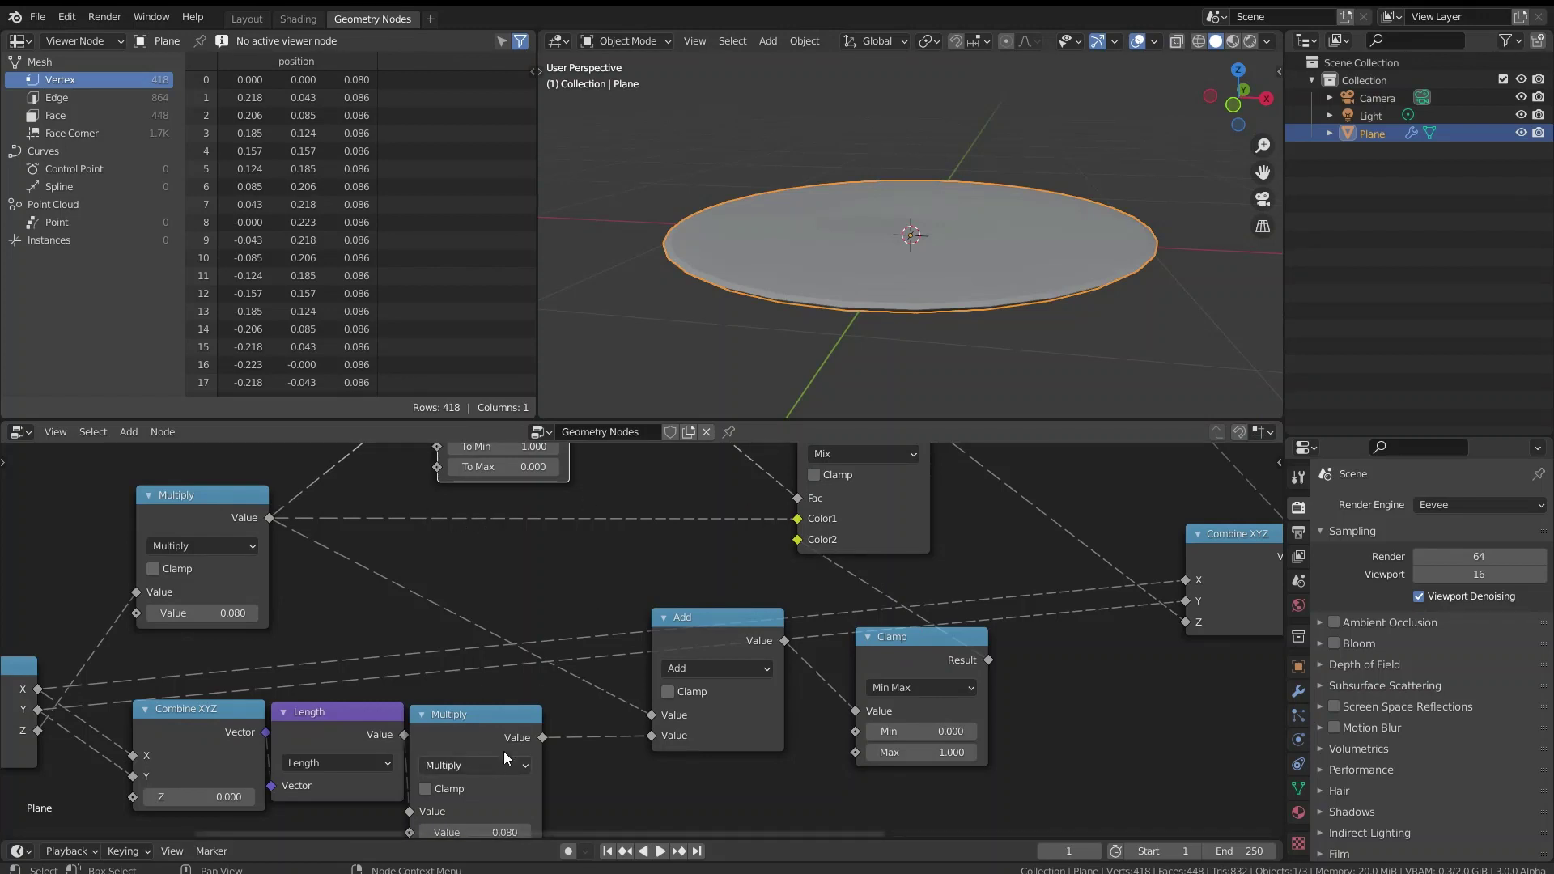
key("shift+d")
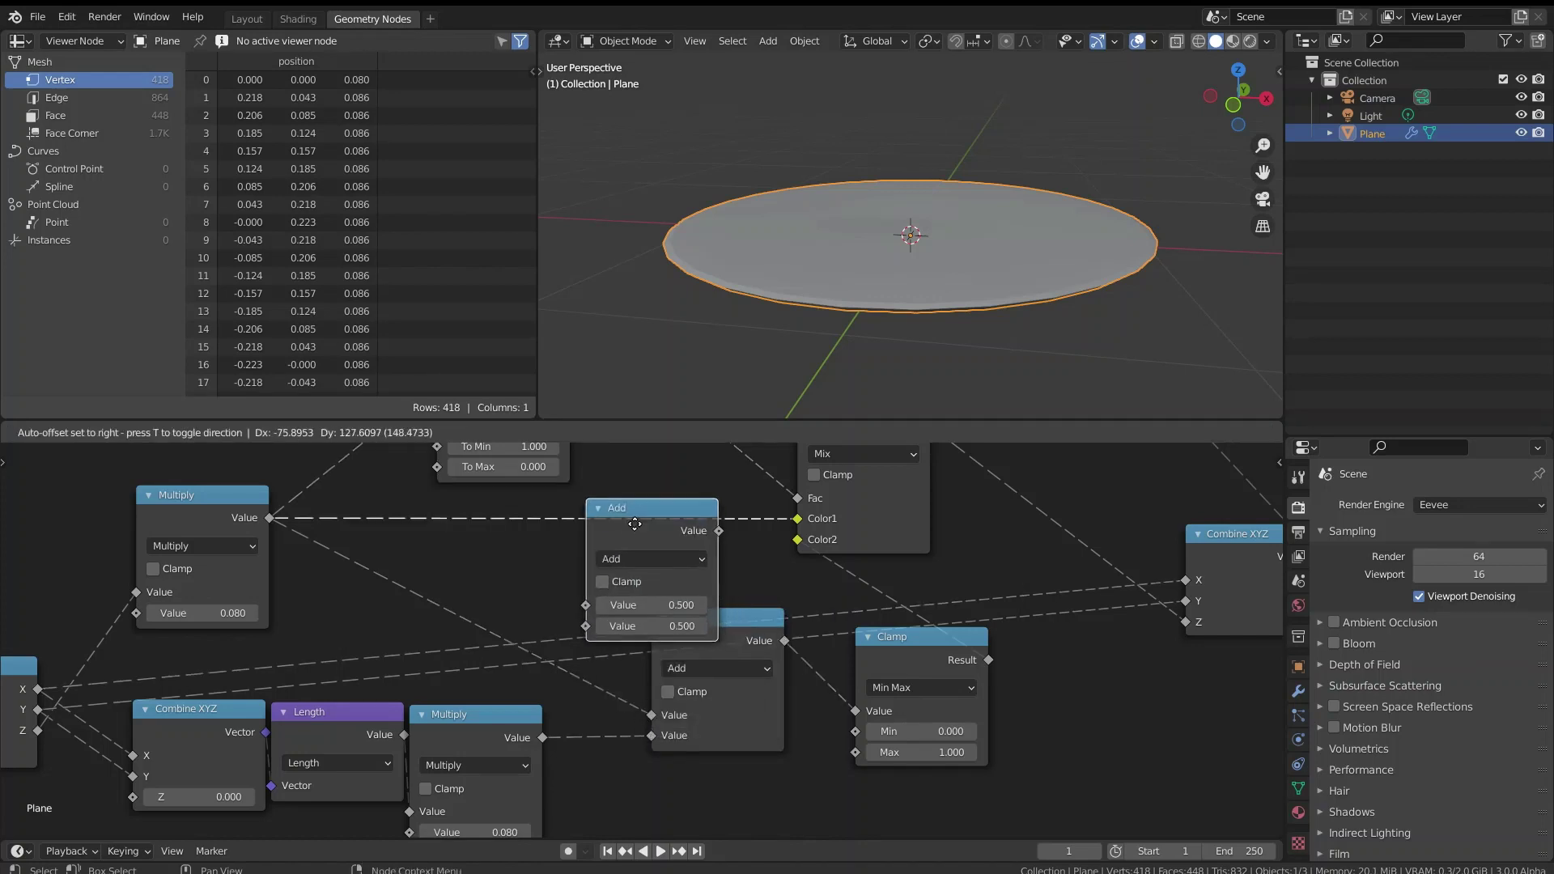
left_click(639, 499)
left_click(657, 532)
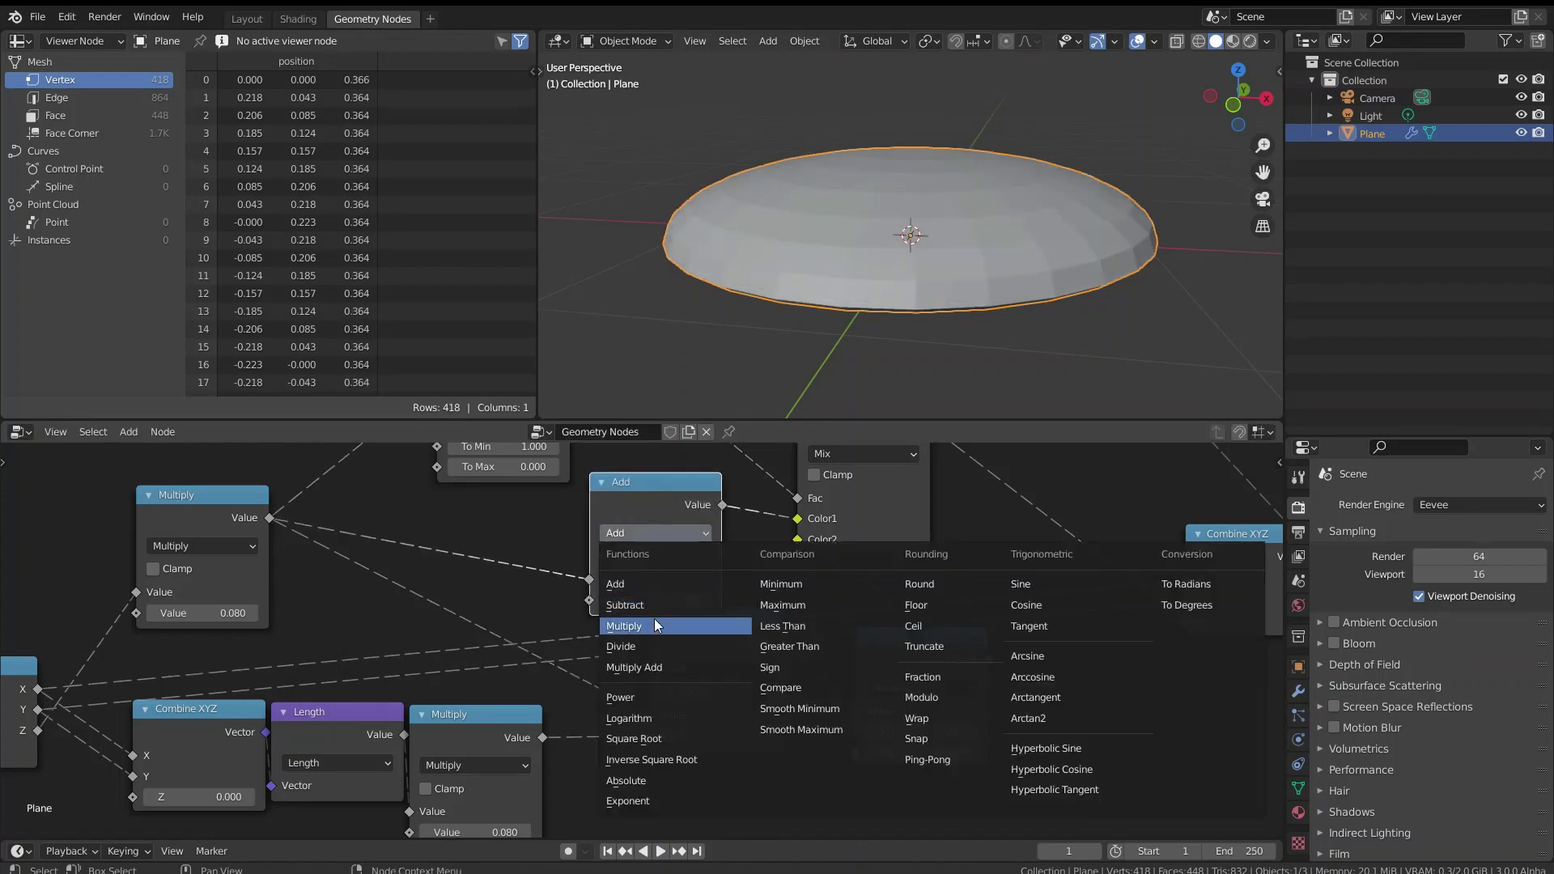
left_click(650, 666)
left_click_drag(649, 484, 646, 457)
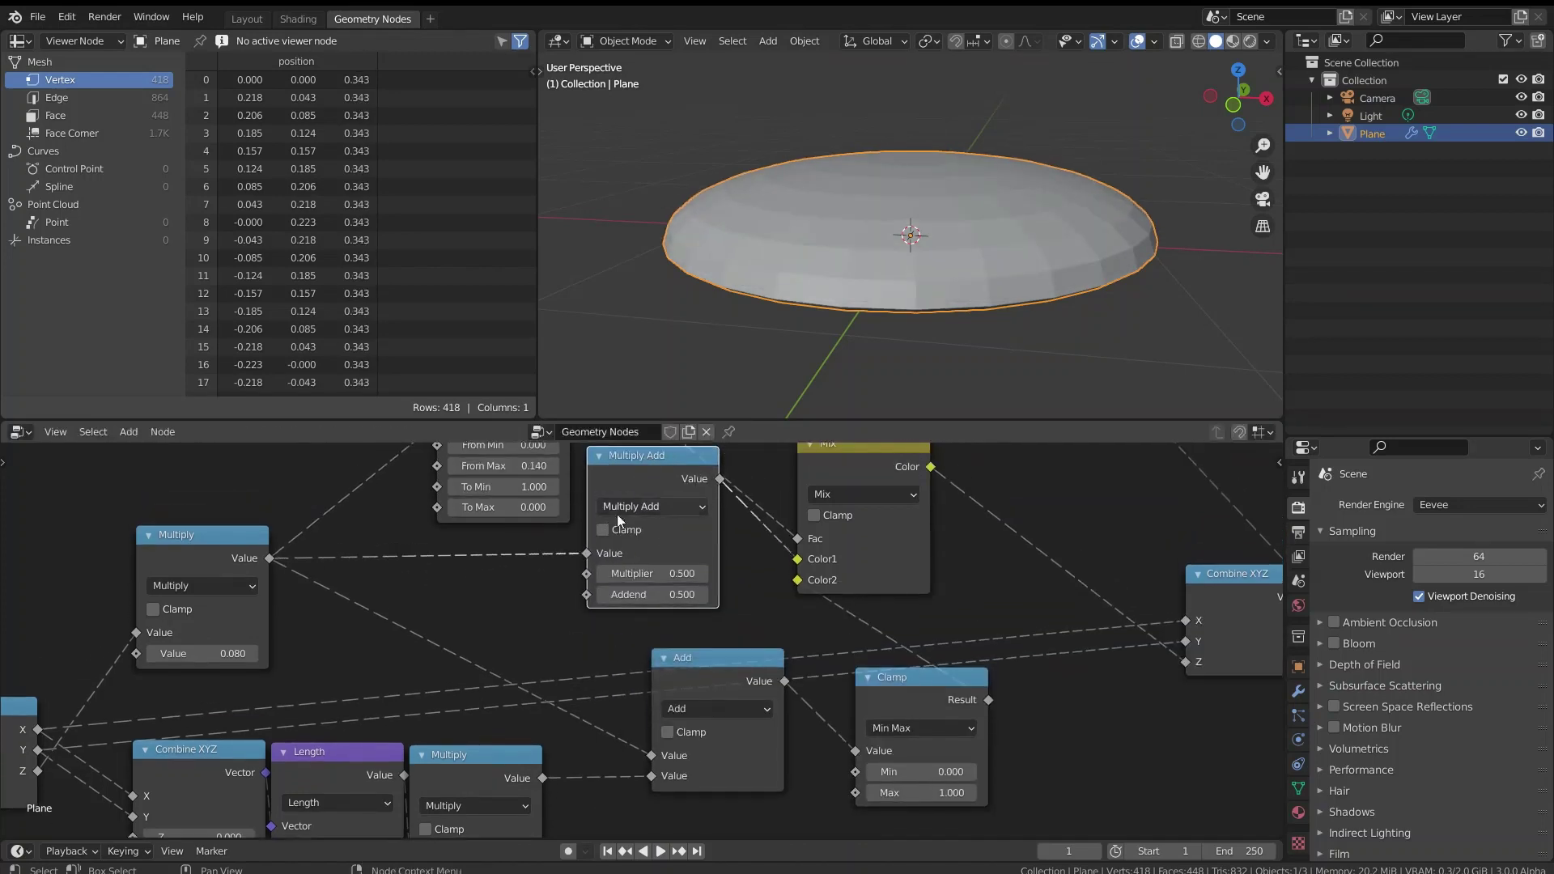
- Feed the upper Multiply into the Multiply Add's Addend and the lower Multiply into its Value, with Multiplier -0.200
left_click_drag(587, 553, 587, 596)
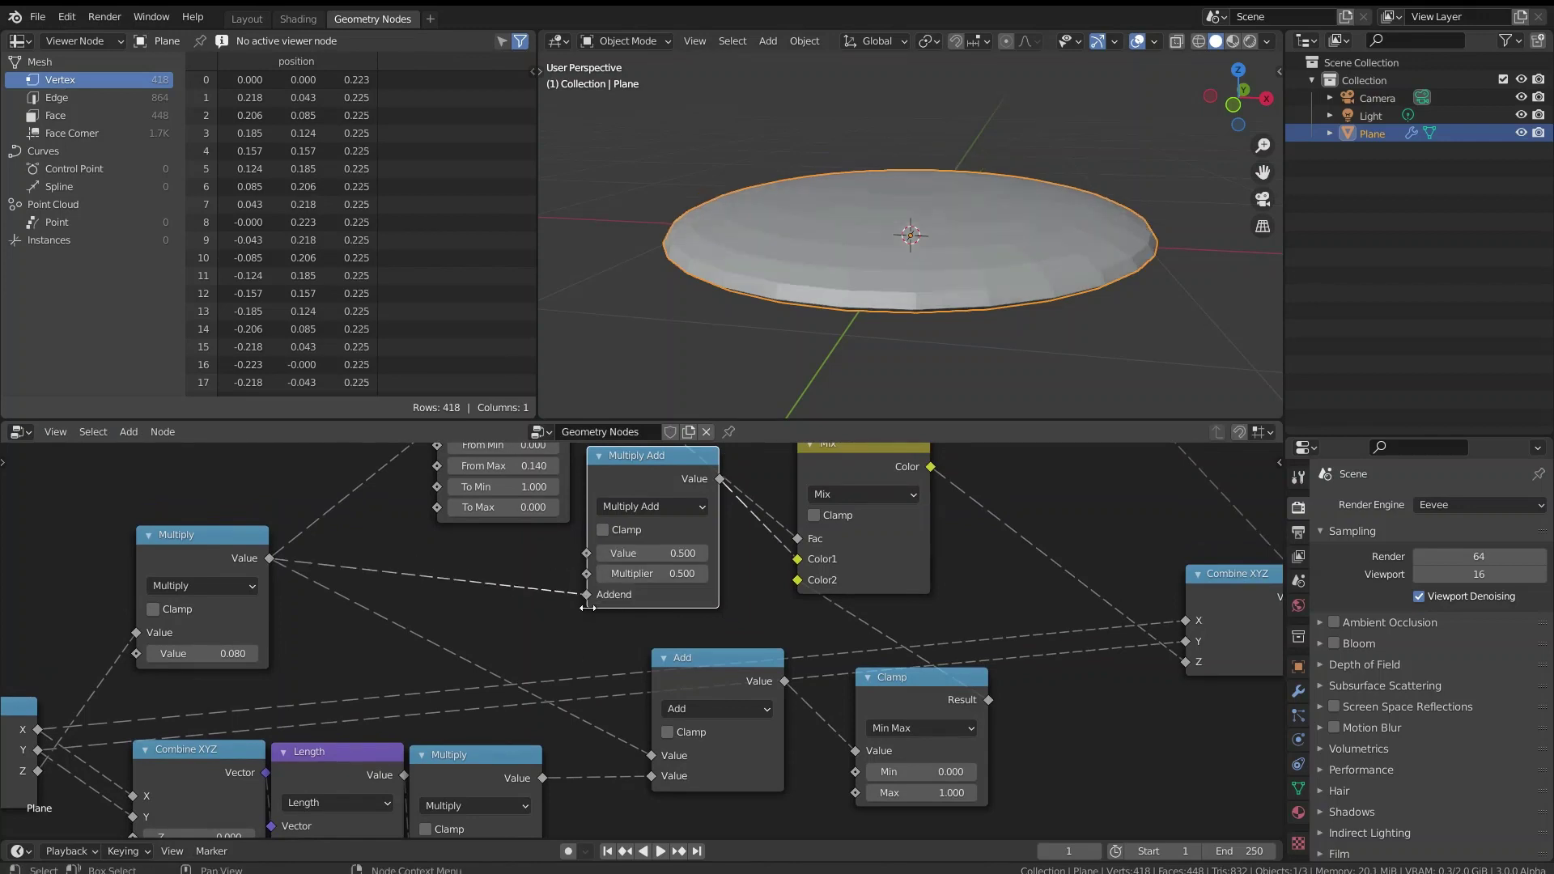
left_click_drag(542, 778, 587, 555)
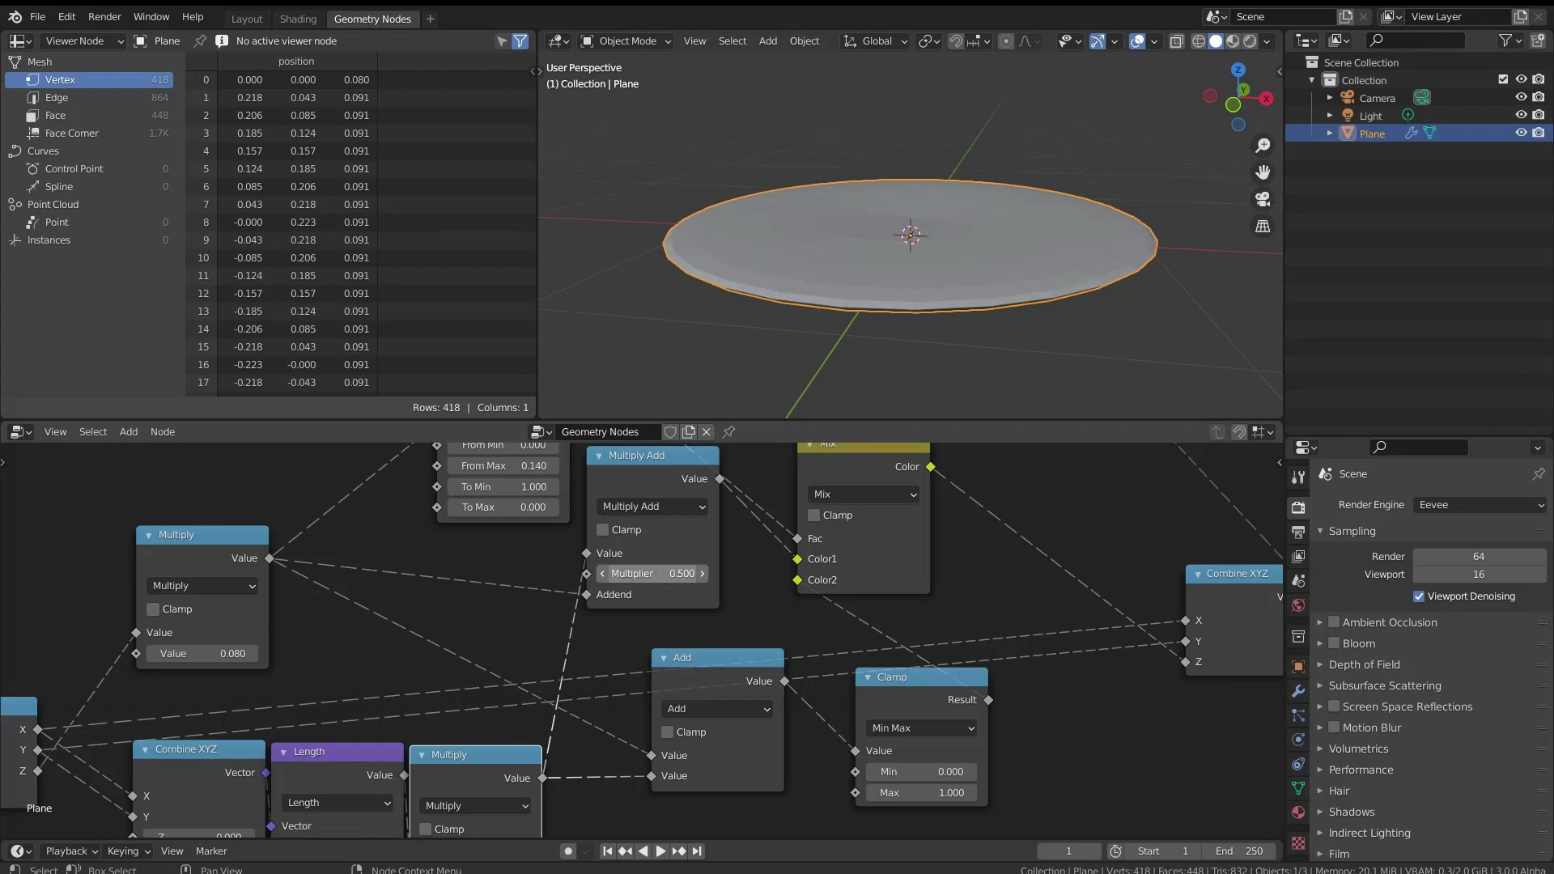
left_click(667, 574)
key("Return")
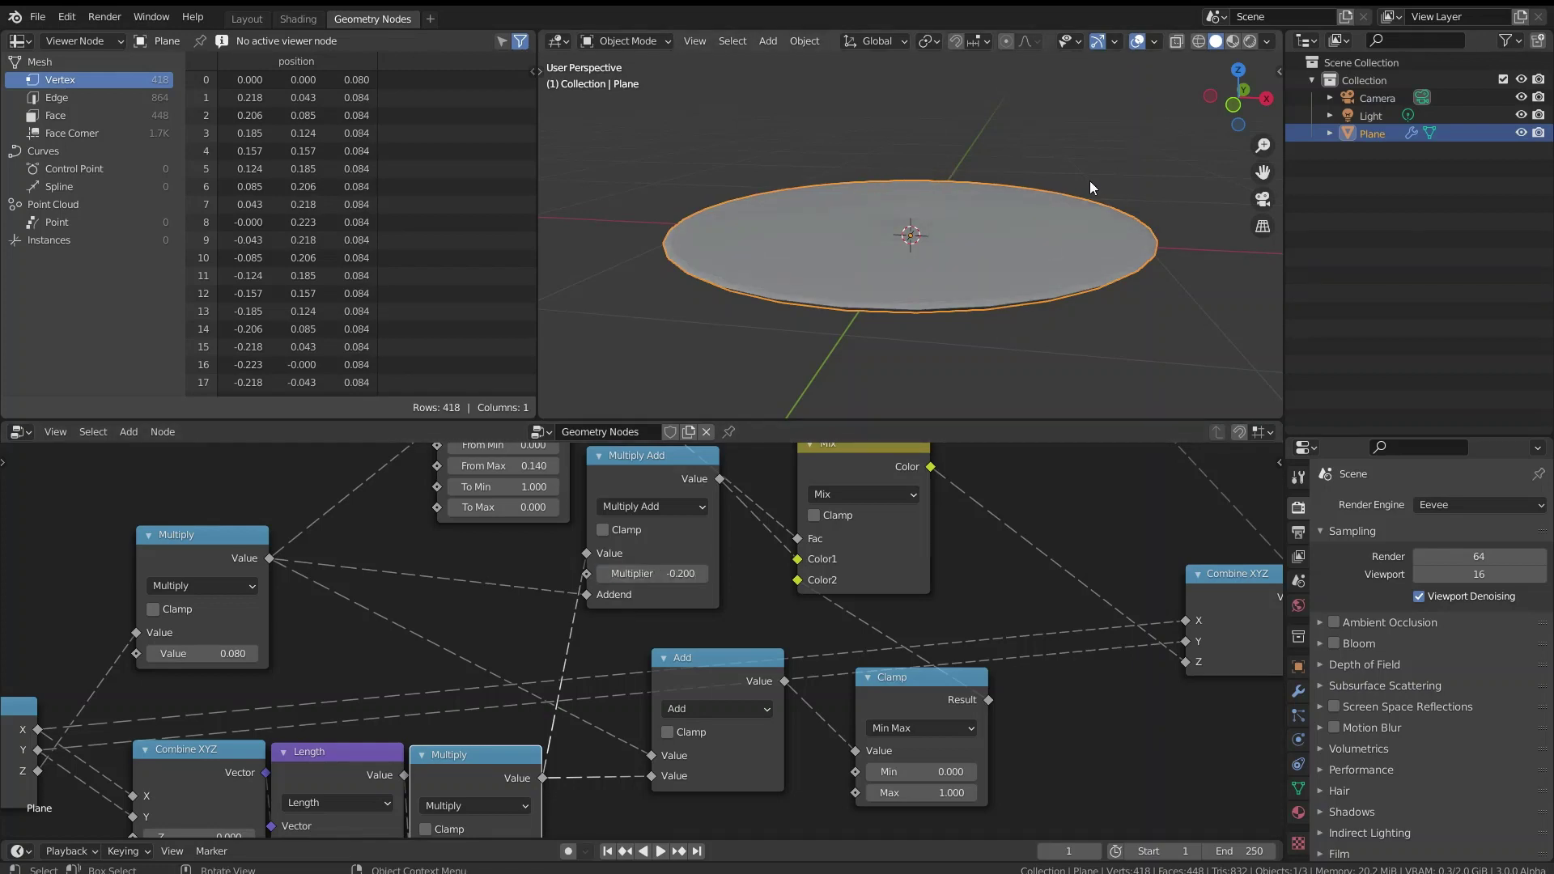
middle_click_drag(1089, 182, 983, 164)
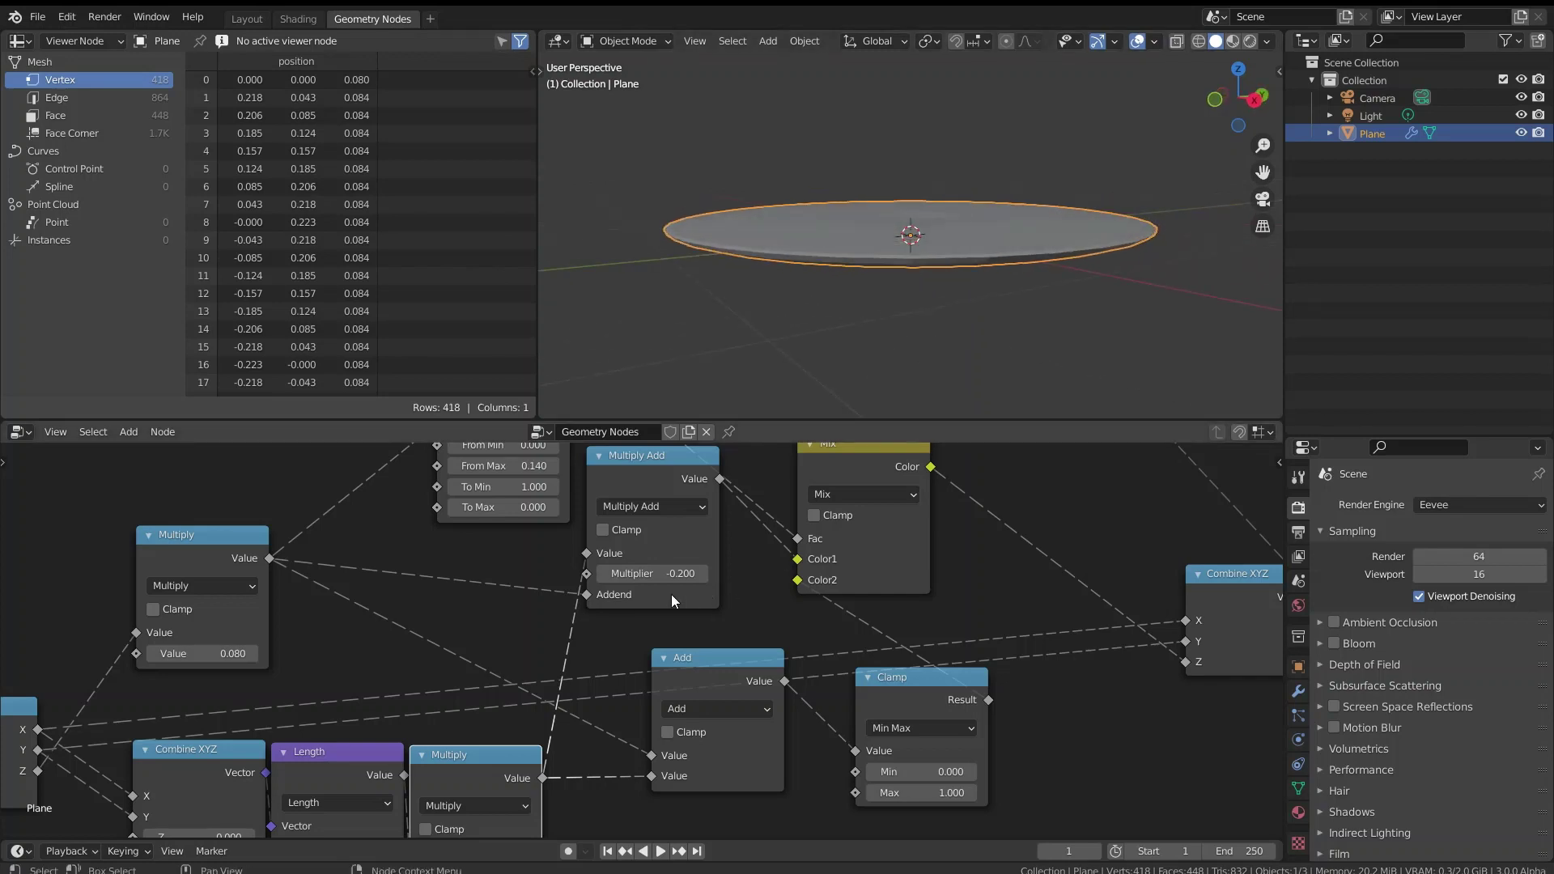
- Set the Multiply Add node's Multiplier to -1.590 and inspect the dish from the side
mouse_move(647, 573)
left_mouse_down()
mouse_move(744, 572)
mouse_move(647, 573)
mouse_move(672, 573)
left_mouse_up()
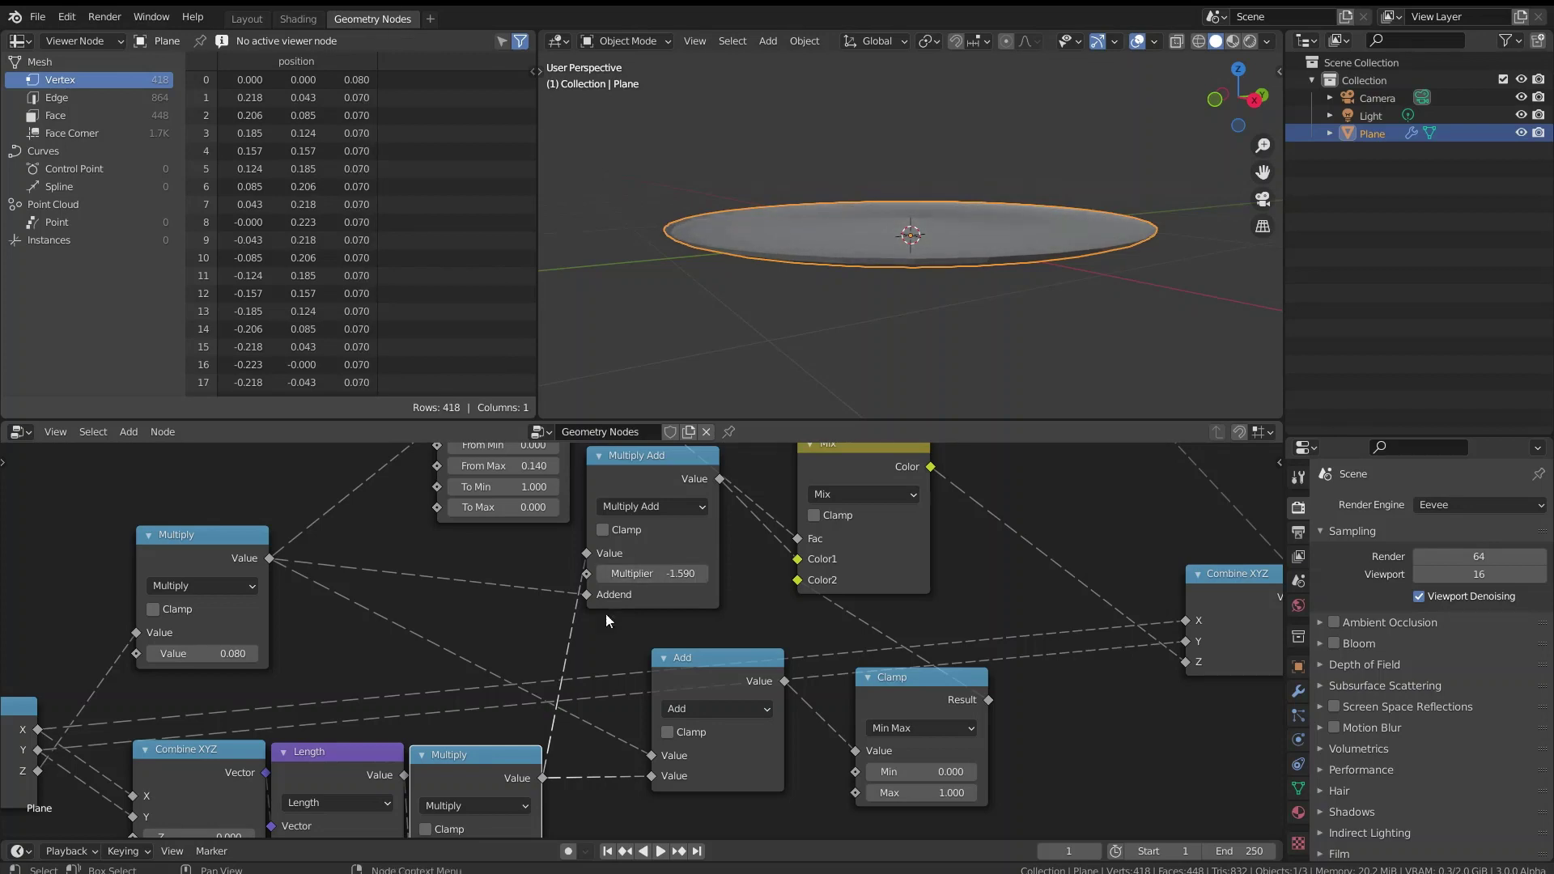
scroll(1065, 207, "down", 2)
scroll(1065, 207, "up", 4)
middle_click_drag(1080, 284, 882, 249)
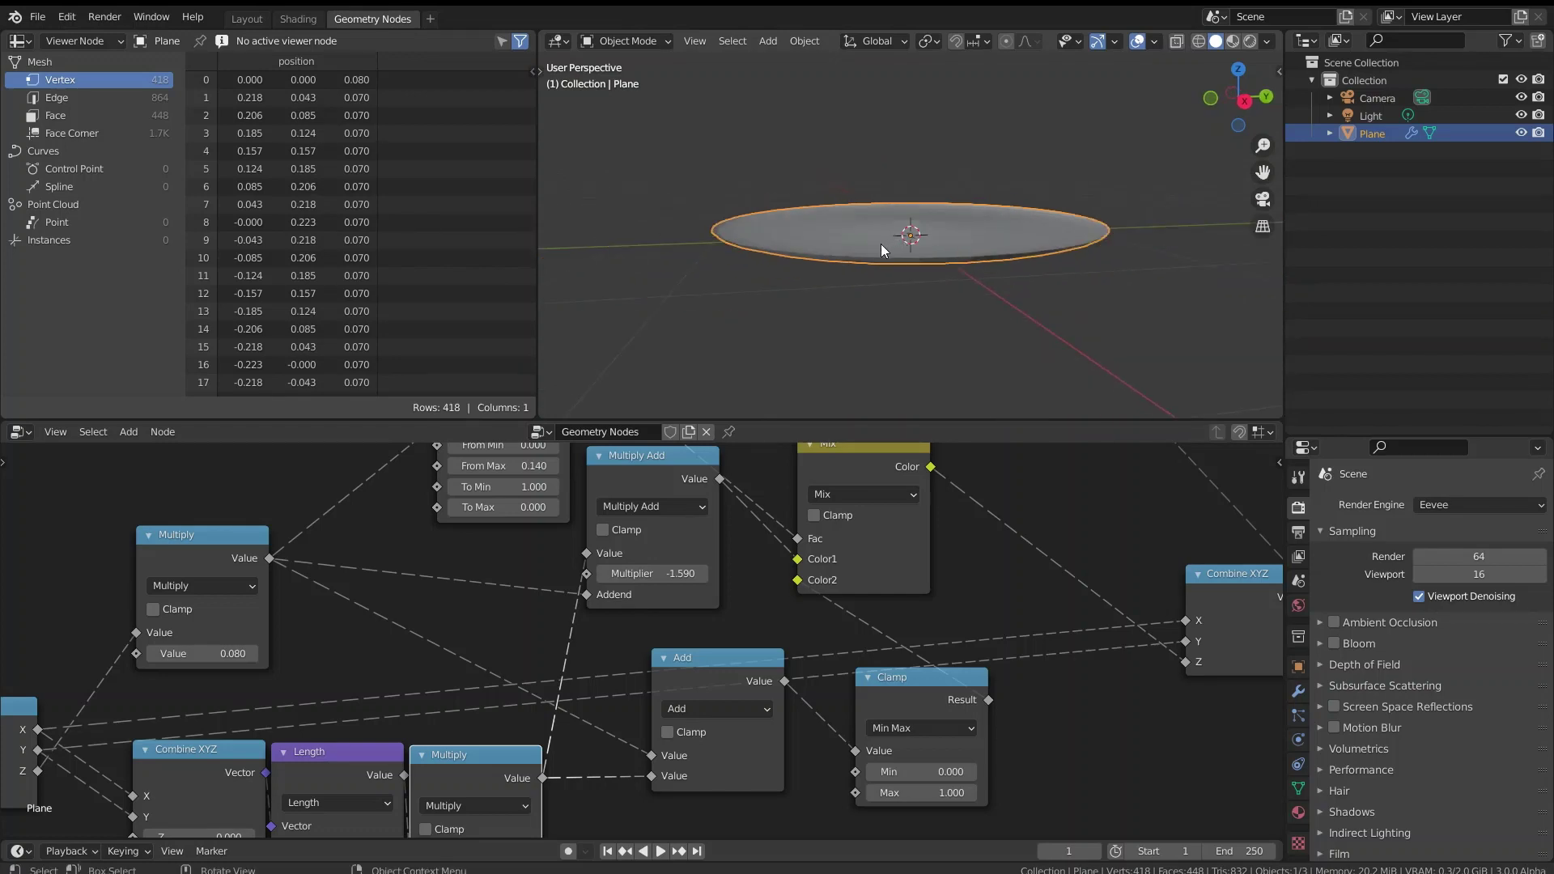
- Set the UV Sphere node's Rings to 16 and look at the dish from above
middle_click_drag(476, 555, 505, 731)
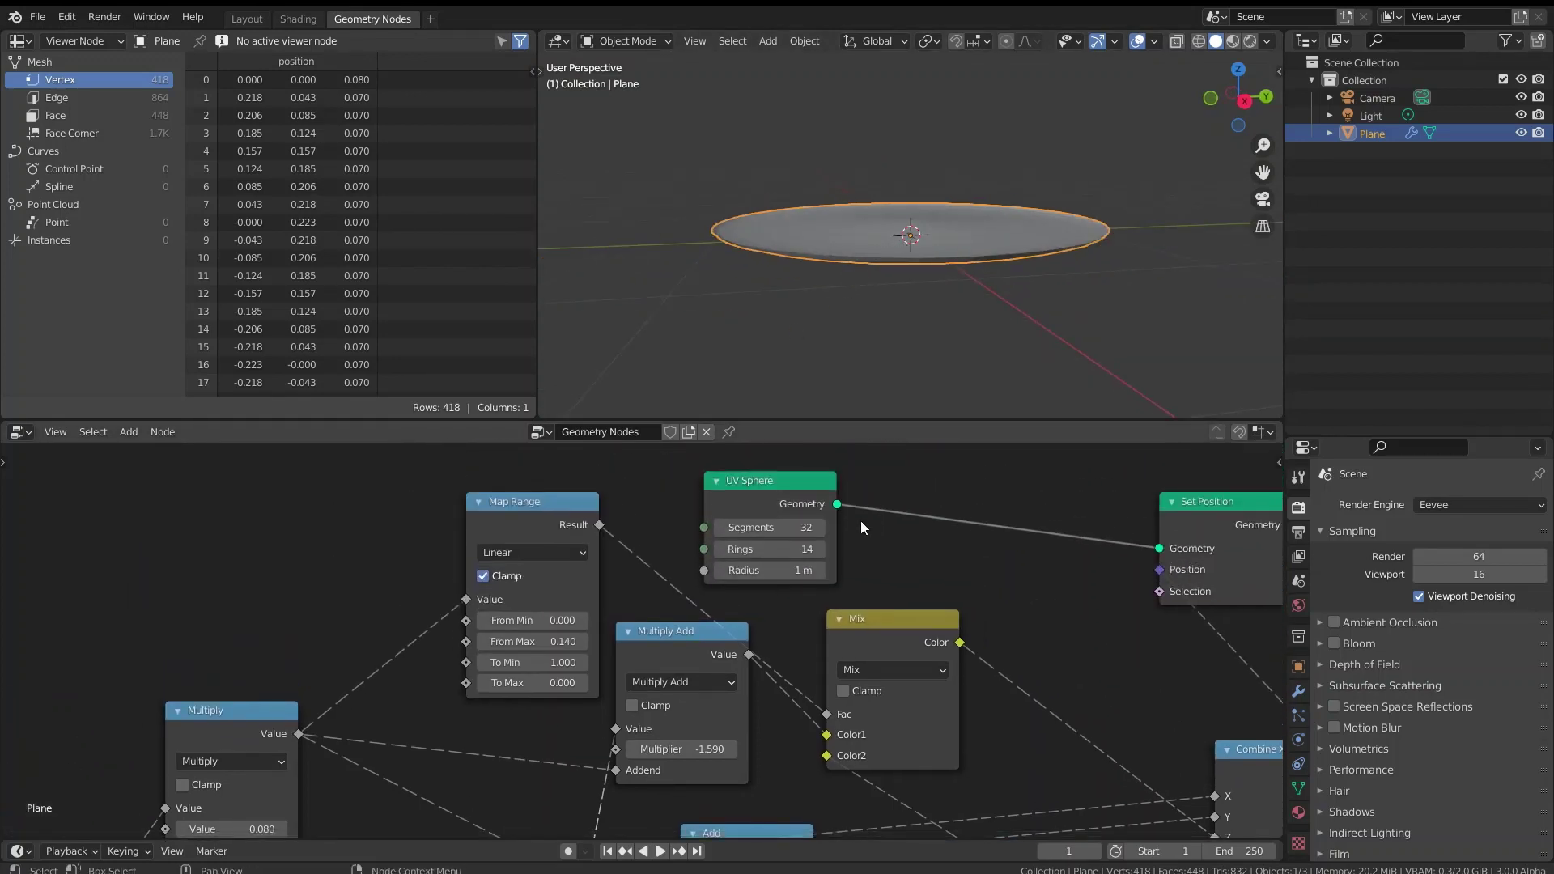
left_click(779, 548)
type("16")
key("Return")
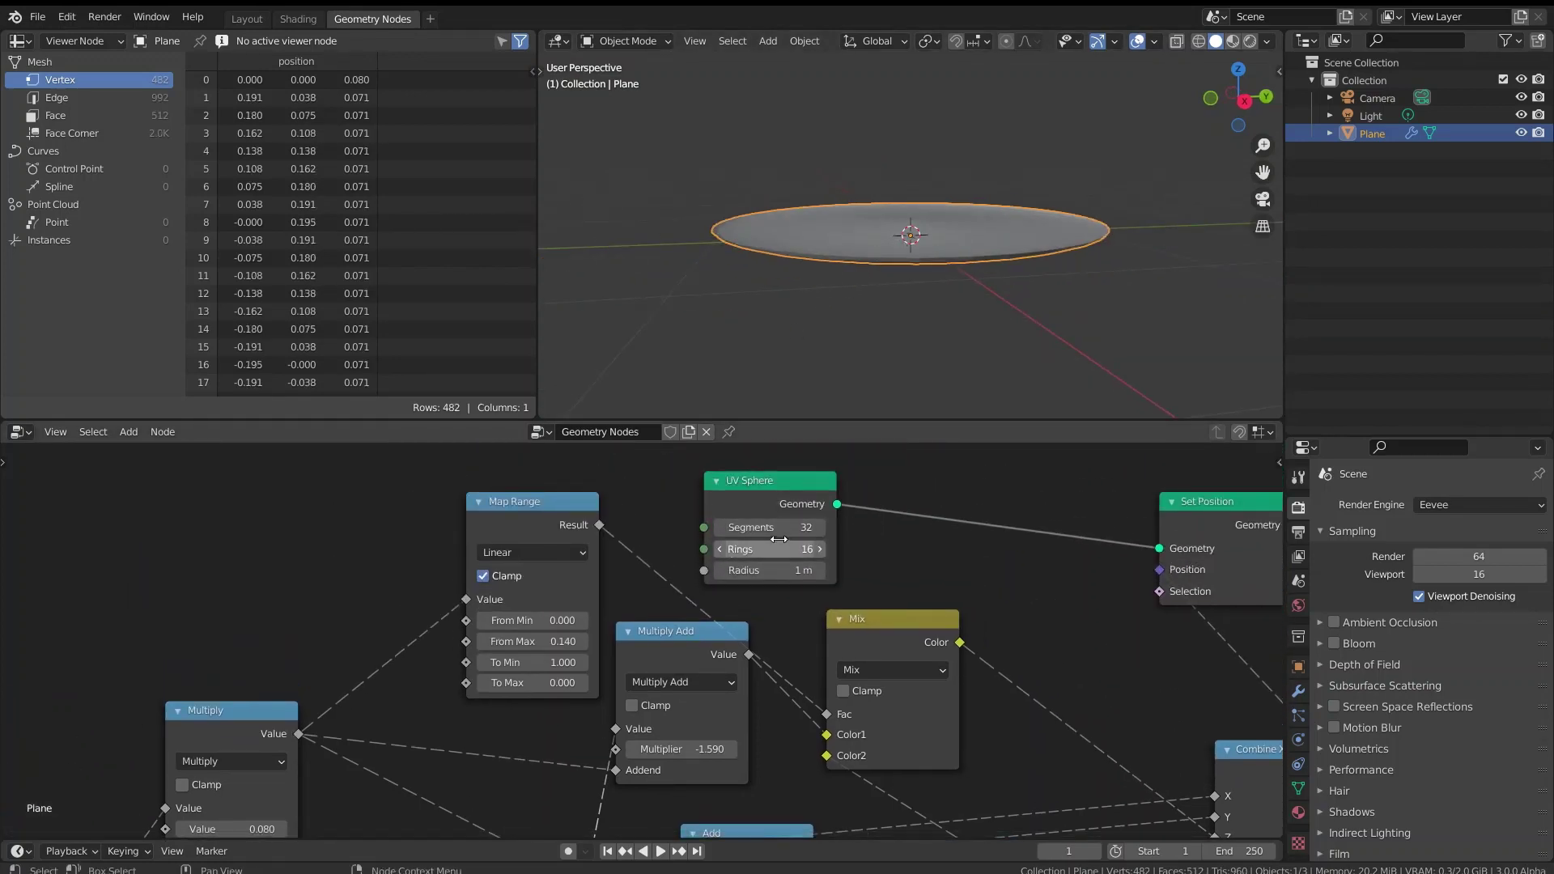
scroll(942, 293, "up", 3)
middle_click_drag(957, 279, 953, 333)
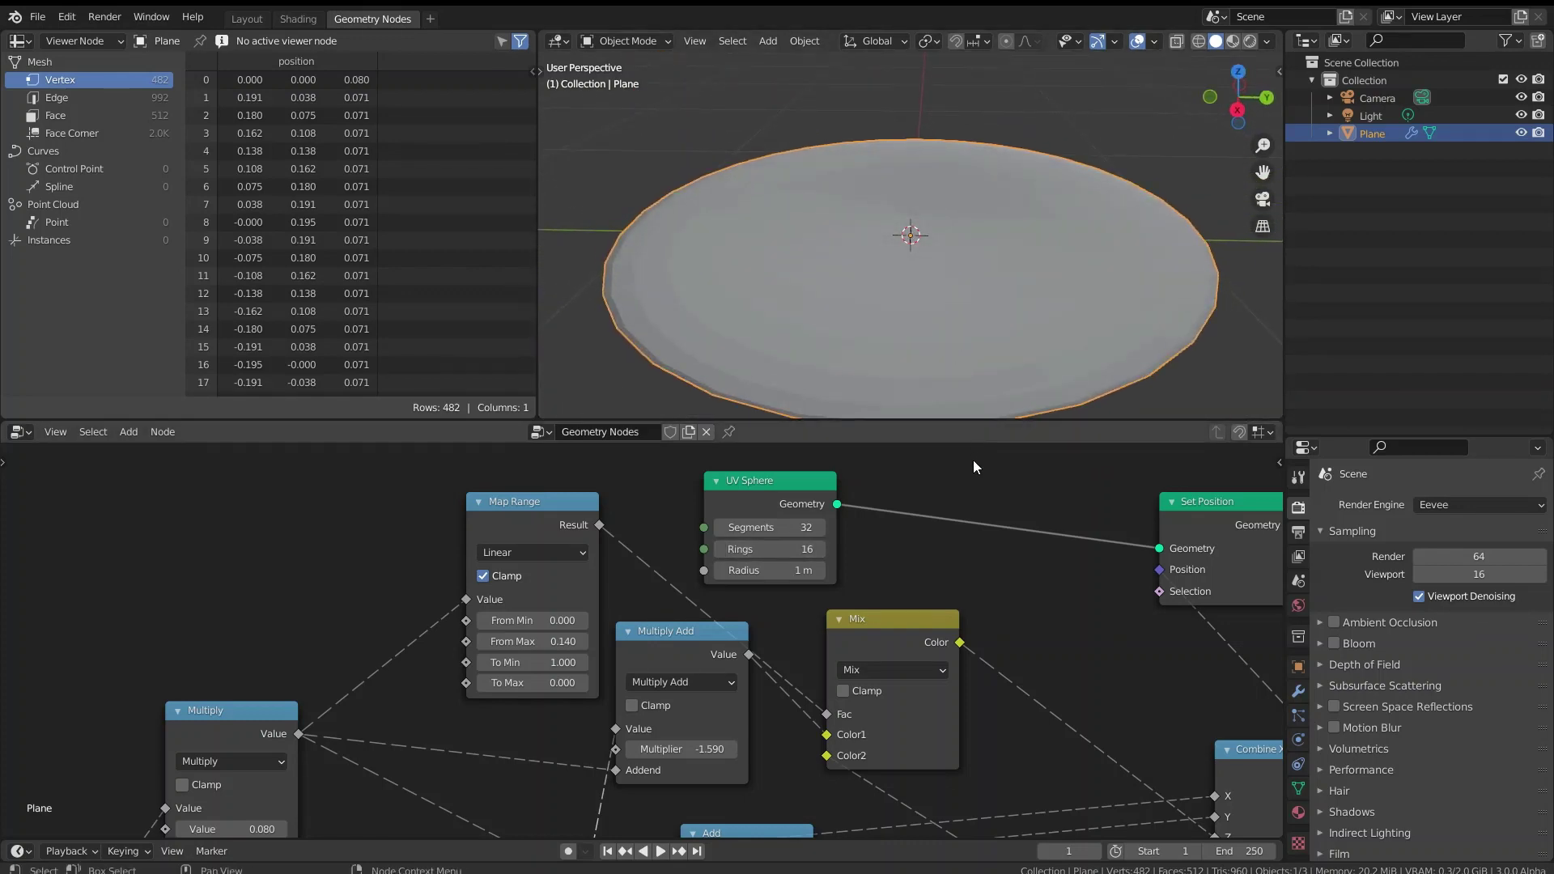
- Move the Group Output node farther from the Set Position node to make room for more nodes
scroll(963, 544, "down", 2)
middle_click_drag(1085, 615, 424, 618)
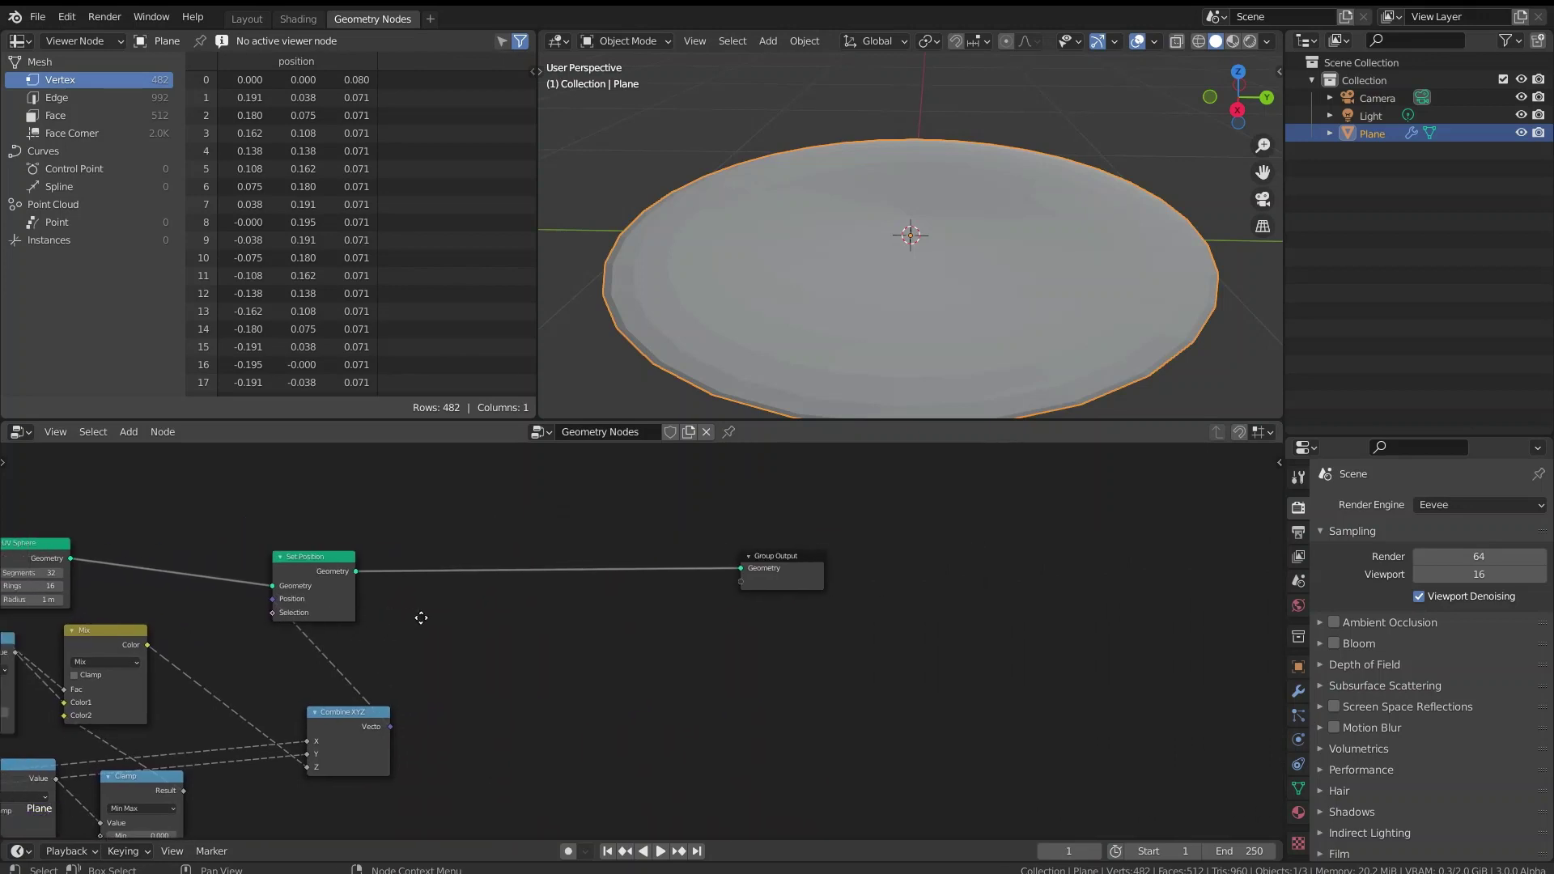
left_click_drag(814, 587, 1073, 579)
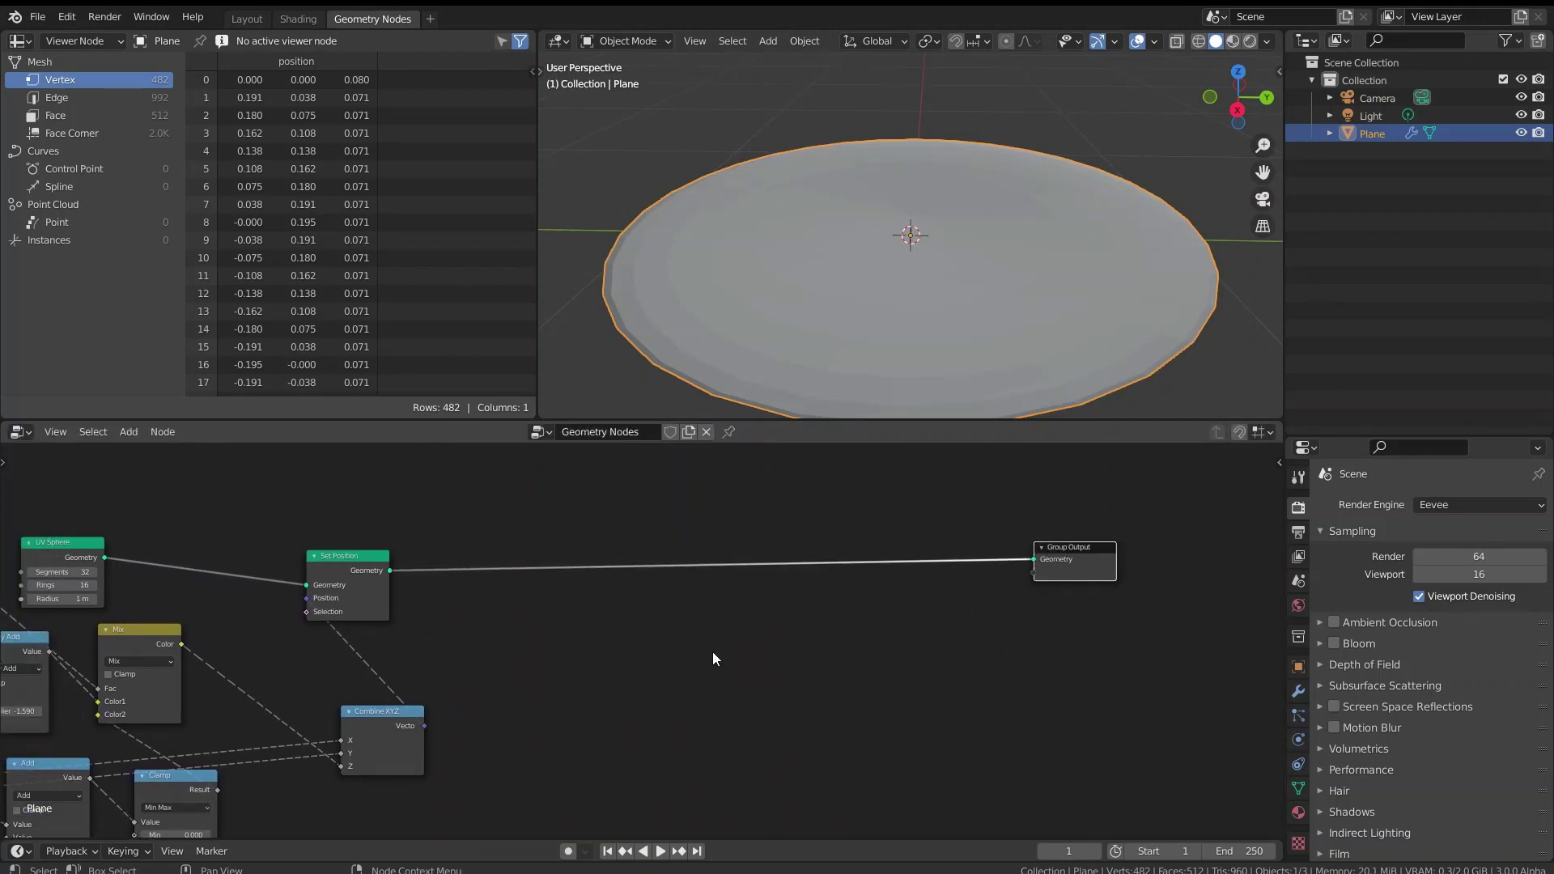
scroll(614, 632, "down", 1)
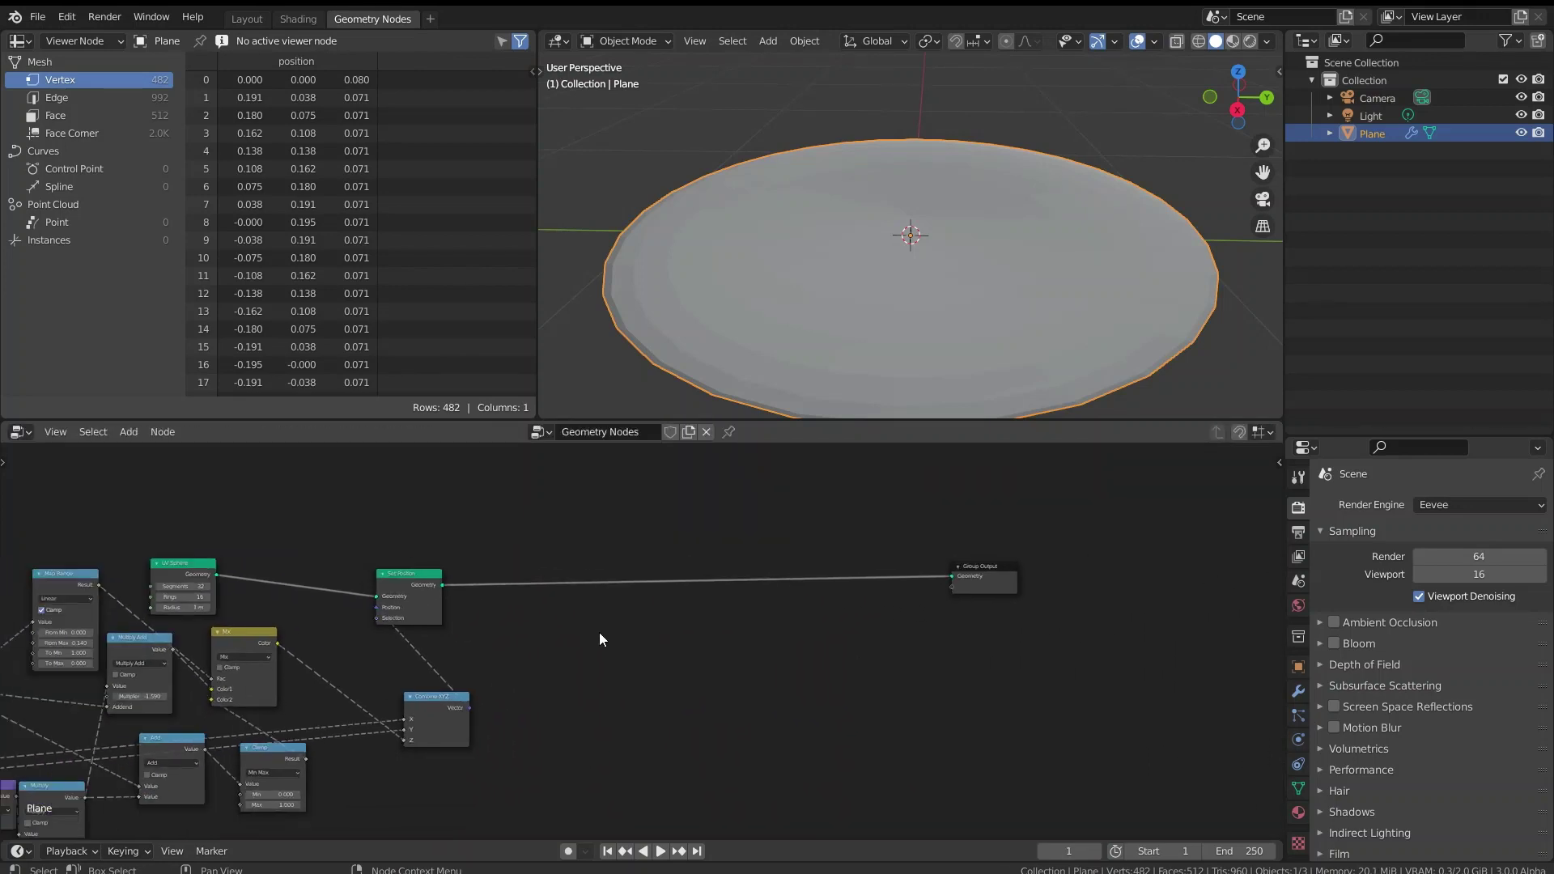
scroll(343, 716, "down", 1)
middle_click_drag(409, 635, 657, 610)
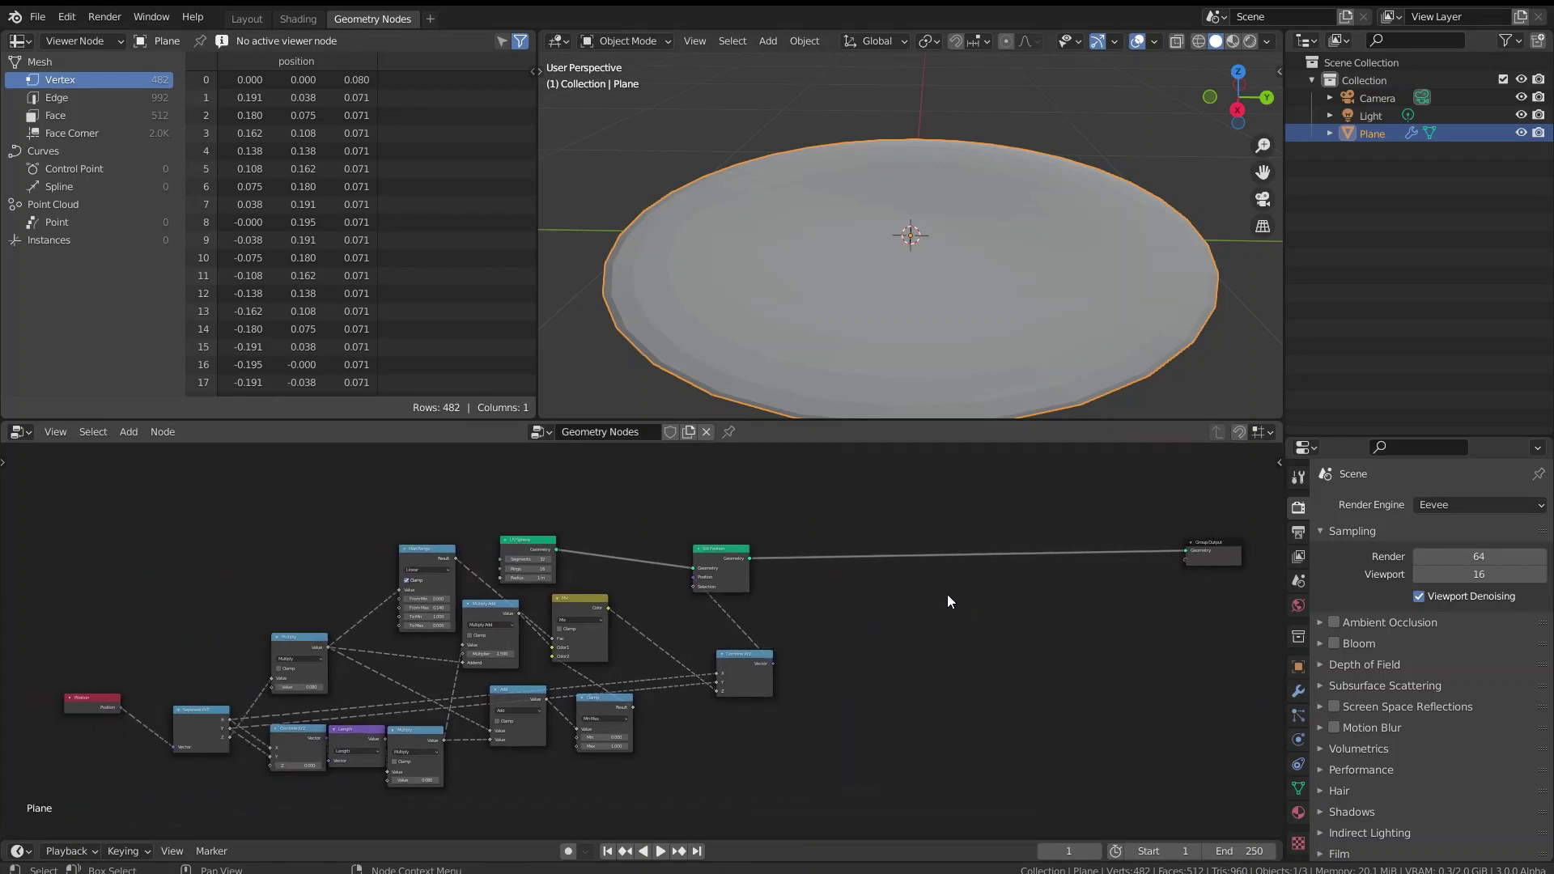
- Add a Mesh Line node and place it in the free space above the Set Position to Group Output link
scroll(669, 597, "up", 3)
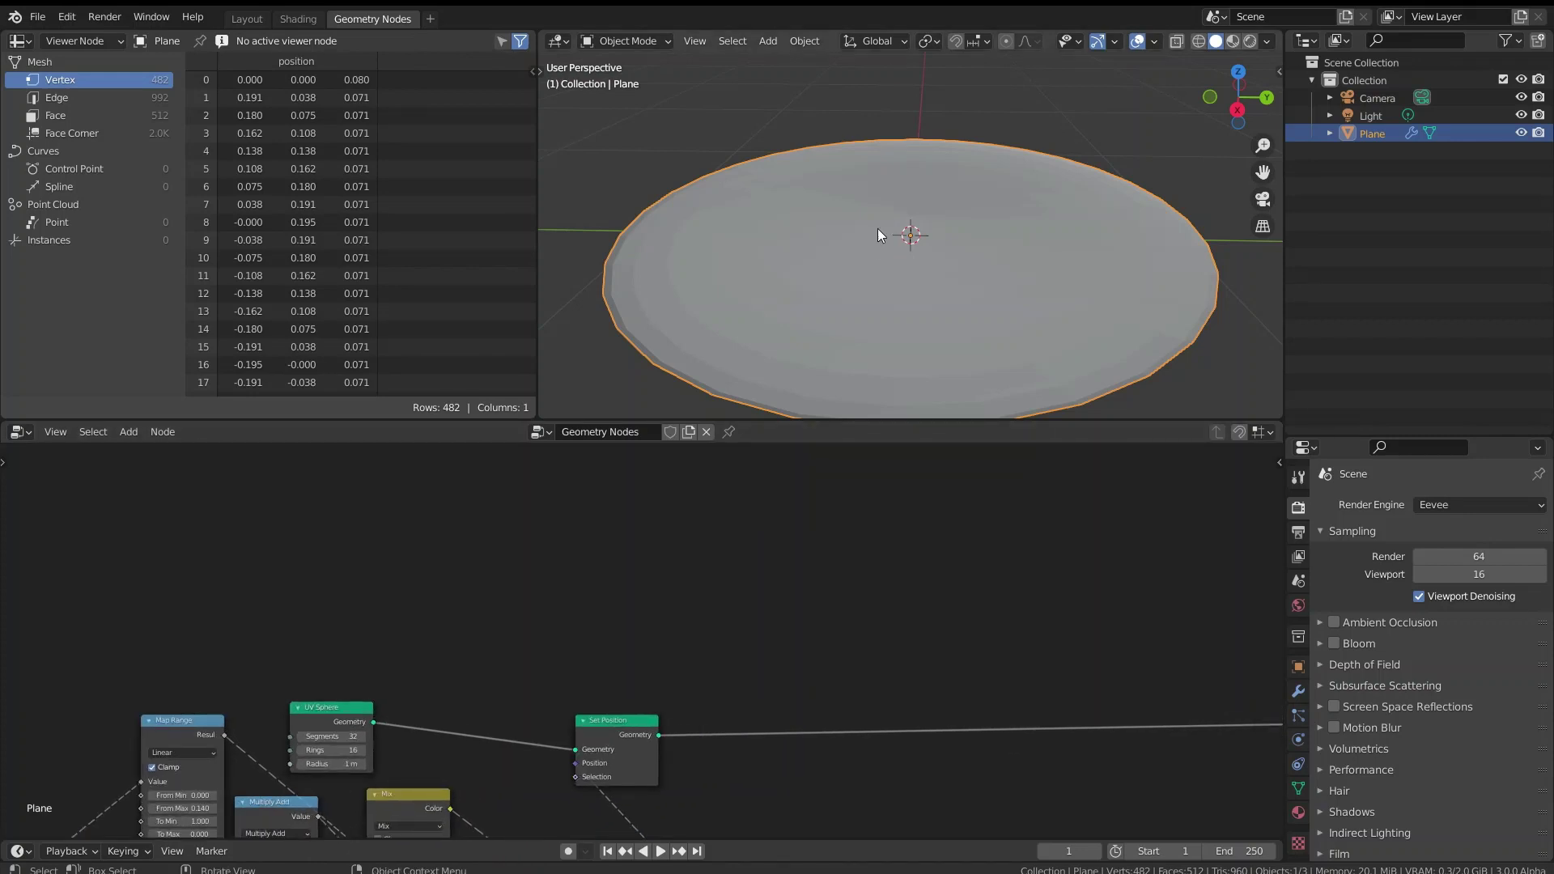
mouse_move(877, 229)
middle_mouse_down()
mouse_move(876, 186)
mouse_move(870, 234)
middle_mouse_up()
key("shift+a")
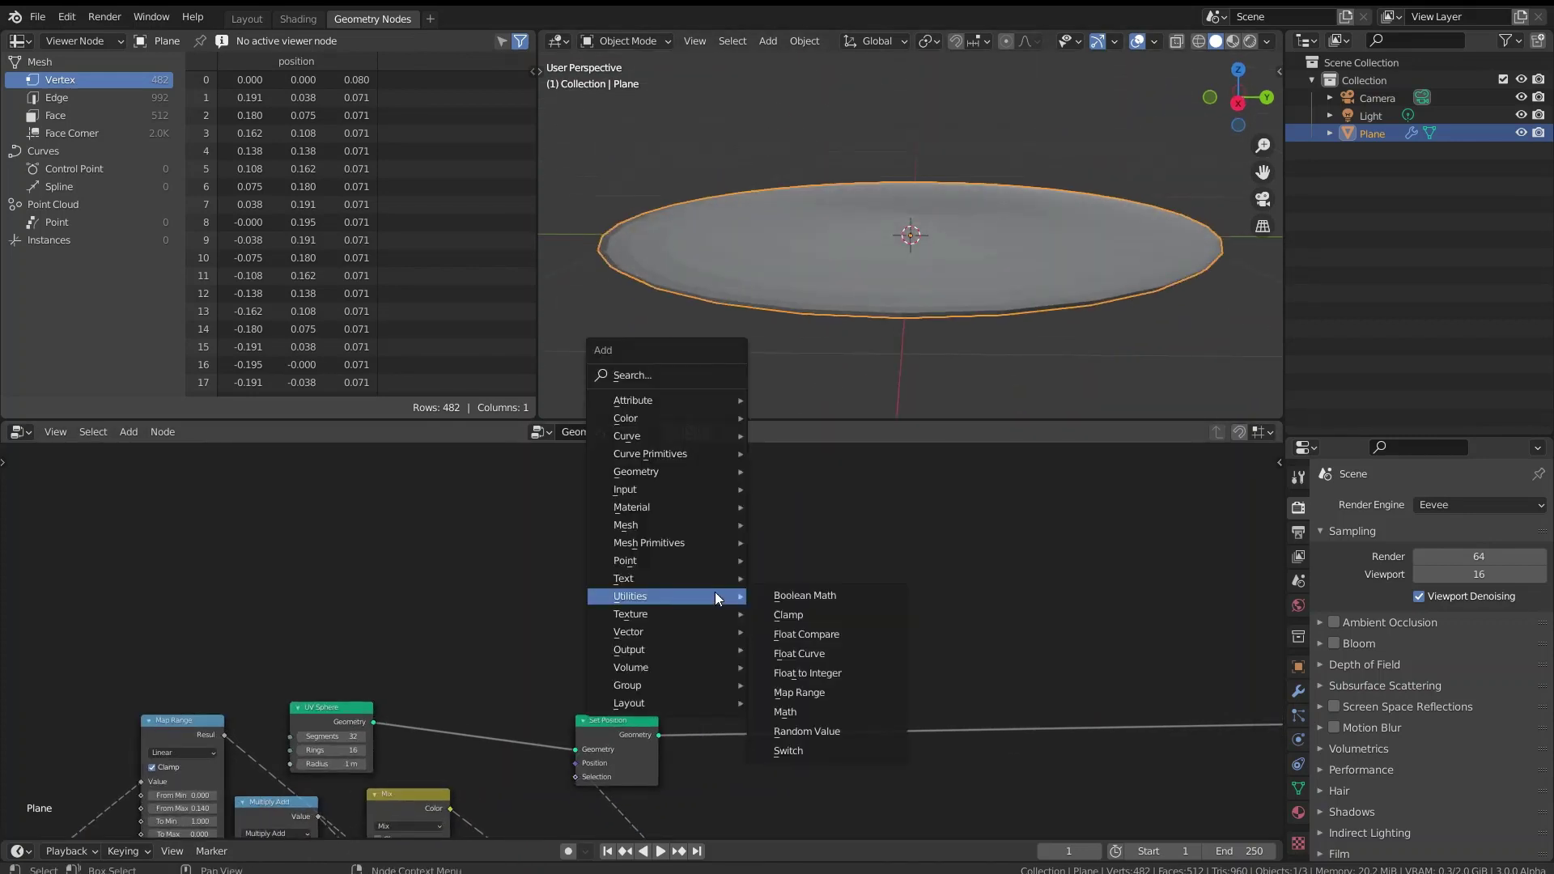
mouse_move(654, 543)
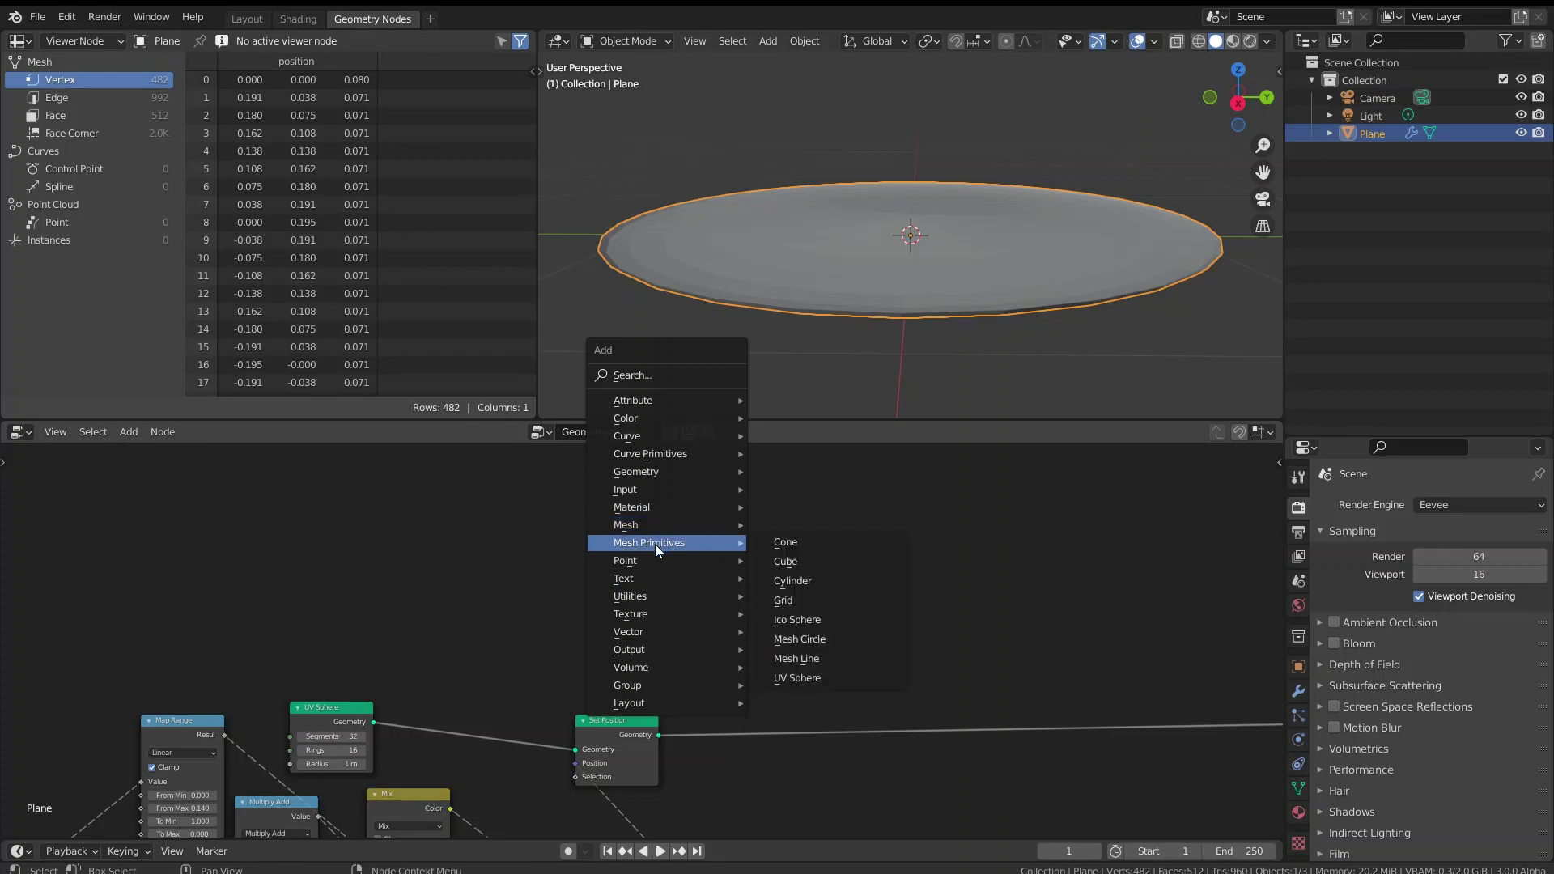
left_click(819, 657)
left_click(724, 510)
scroll(874, 615, "up", 3)
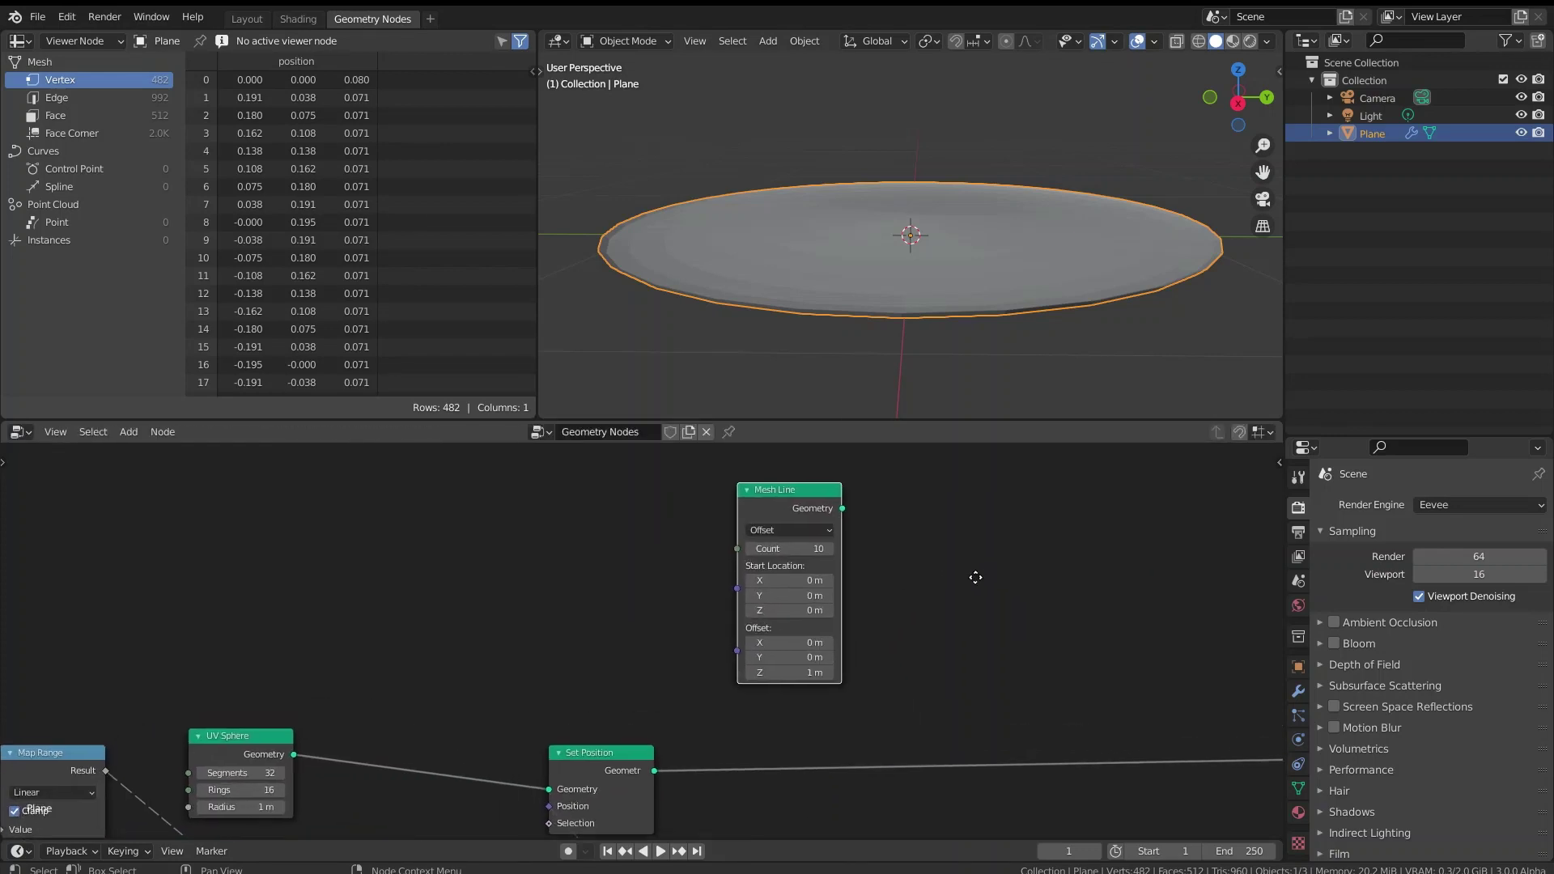
middle_click_drag(815, 556, 618, 584)
left_click_drag(603, 542, 715, 543)
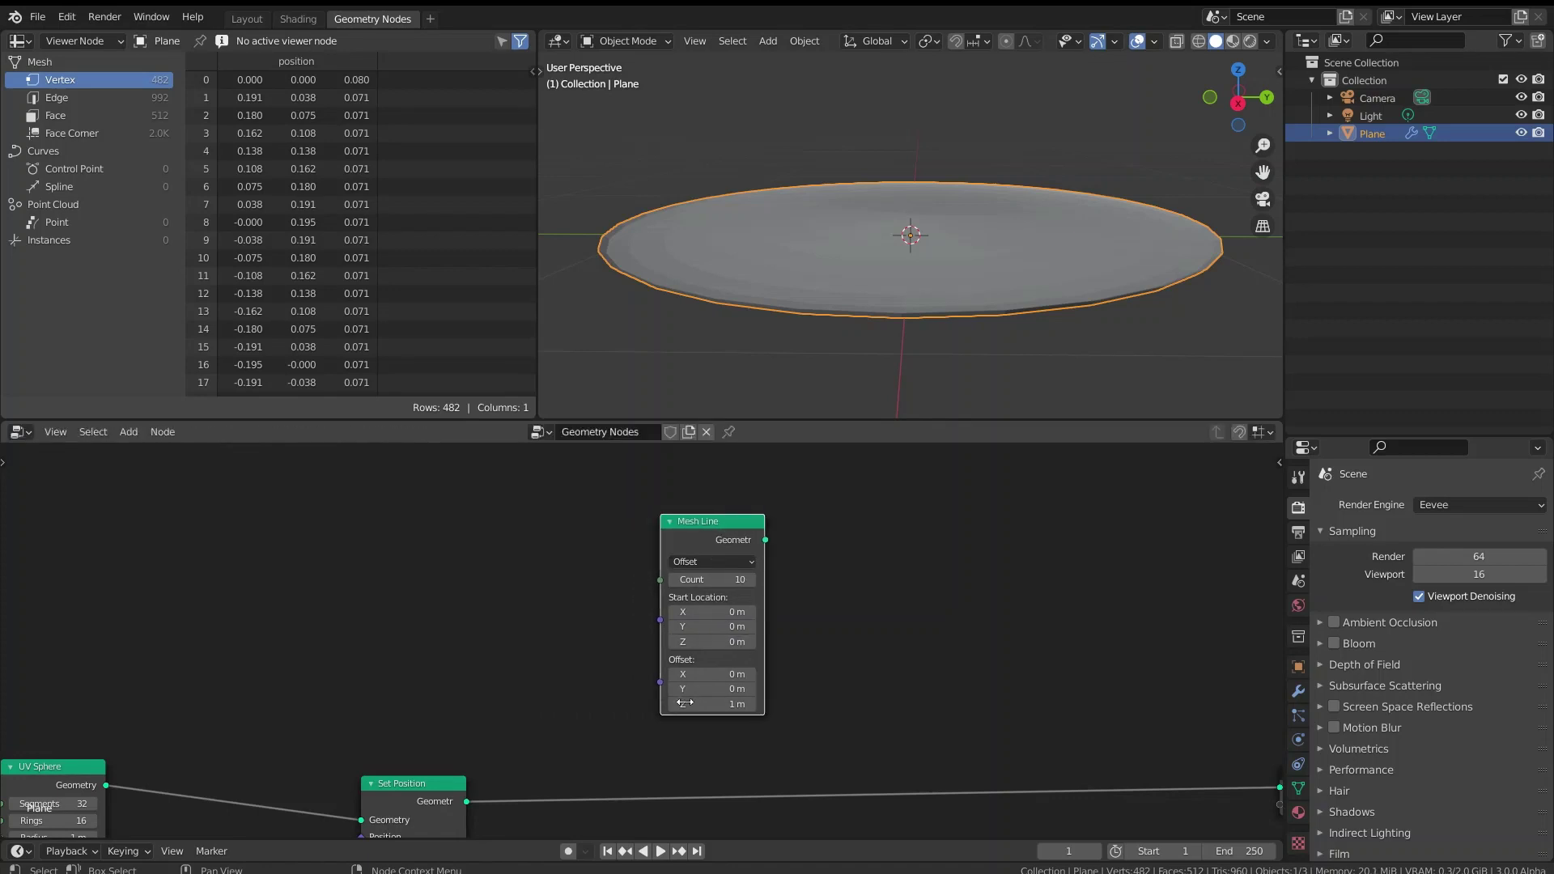
- Switch the Mesh Line node's mode to End Points and look at the dish from farther away
left_click(715, 561)
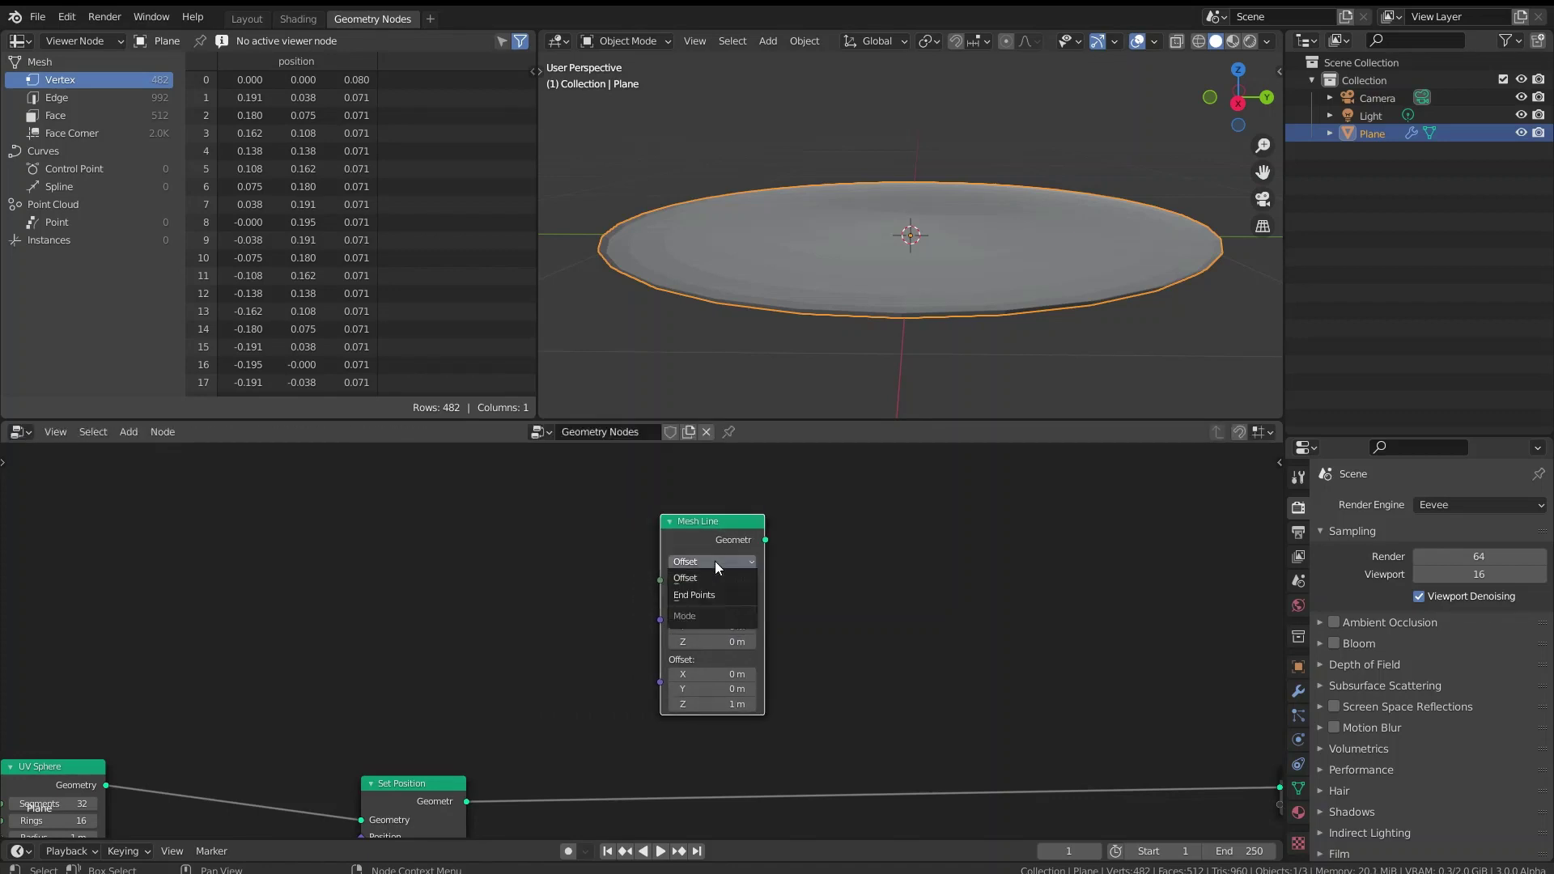
left_click(711, 595)
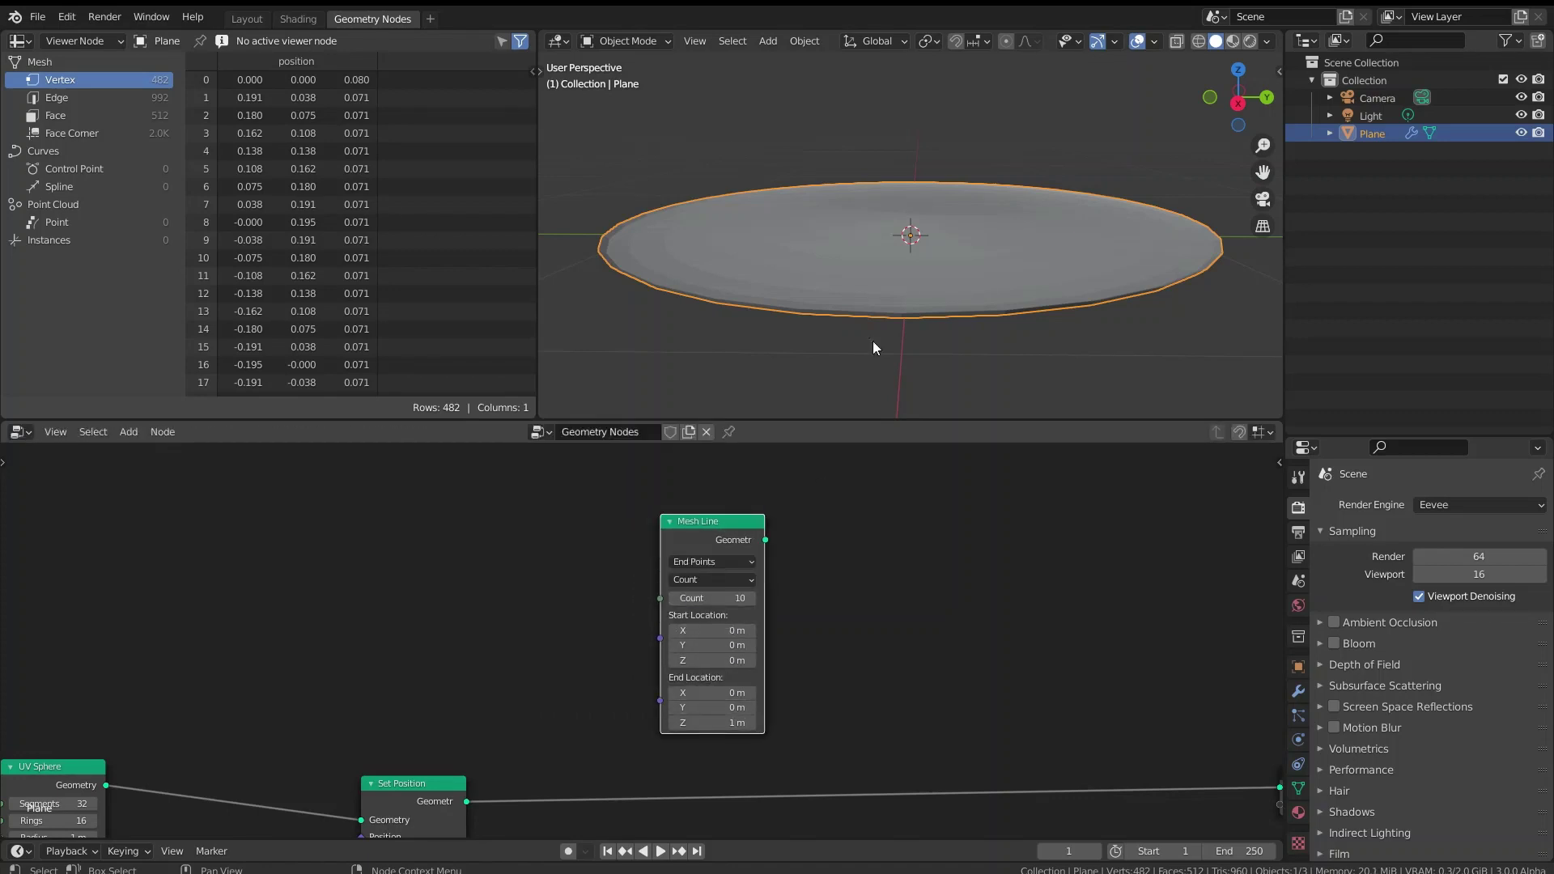
middle_click_drag(919, 245, 926, 309)
scroll(919, 190, "down", 4)
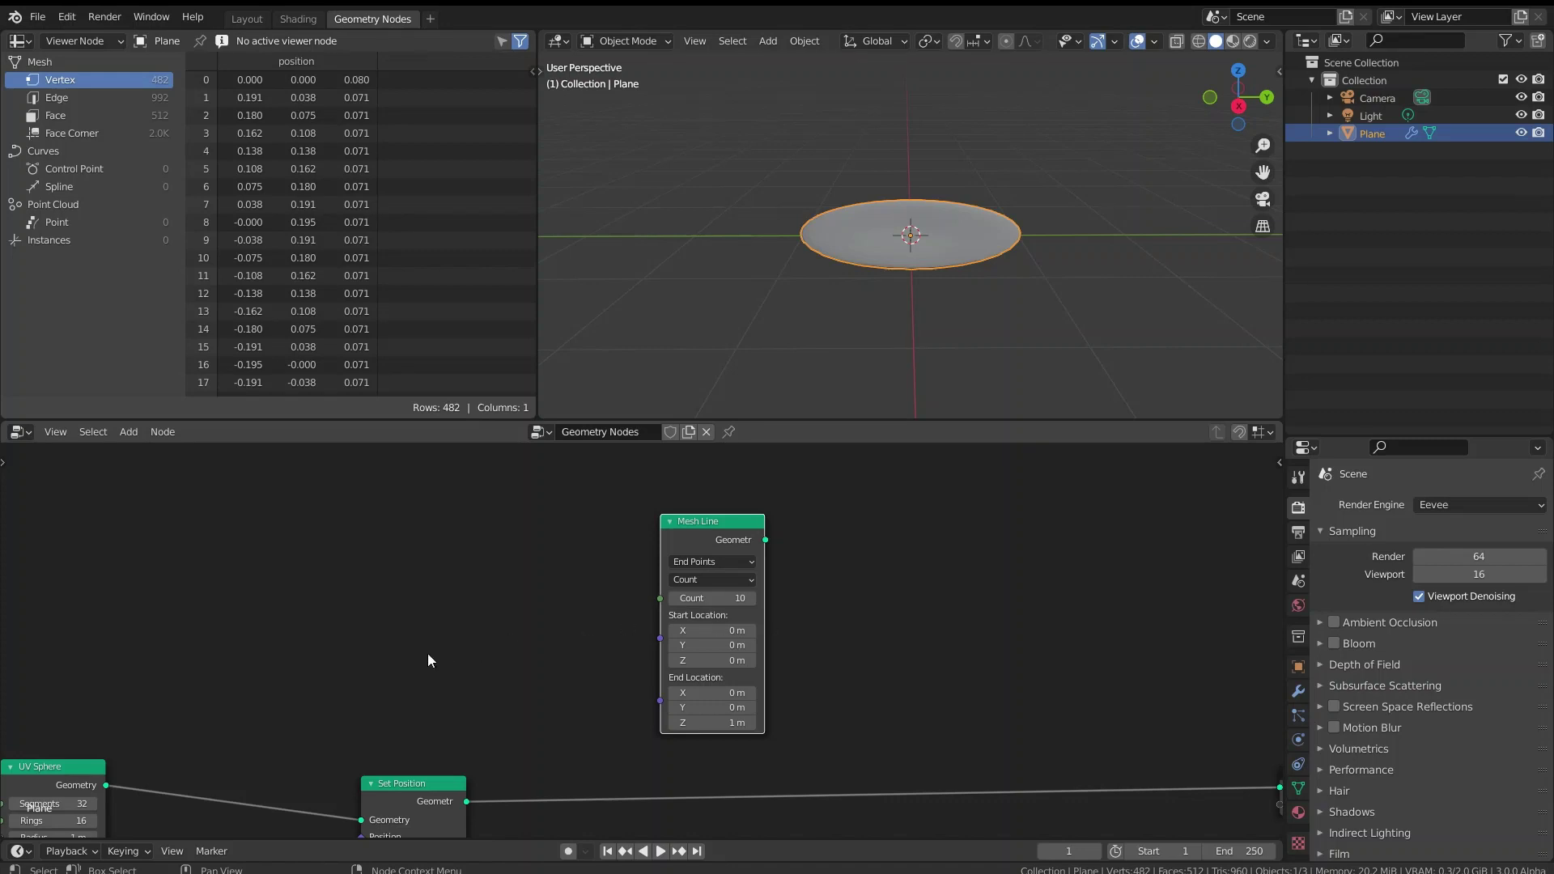
- Insert a Bounding Box node on the link between the Set Position and Group Output nodes
middle_click_drag(427, 653, 472, 524)
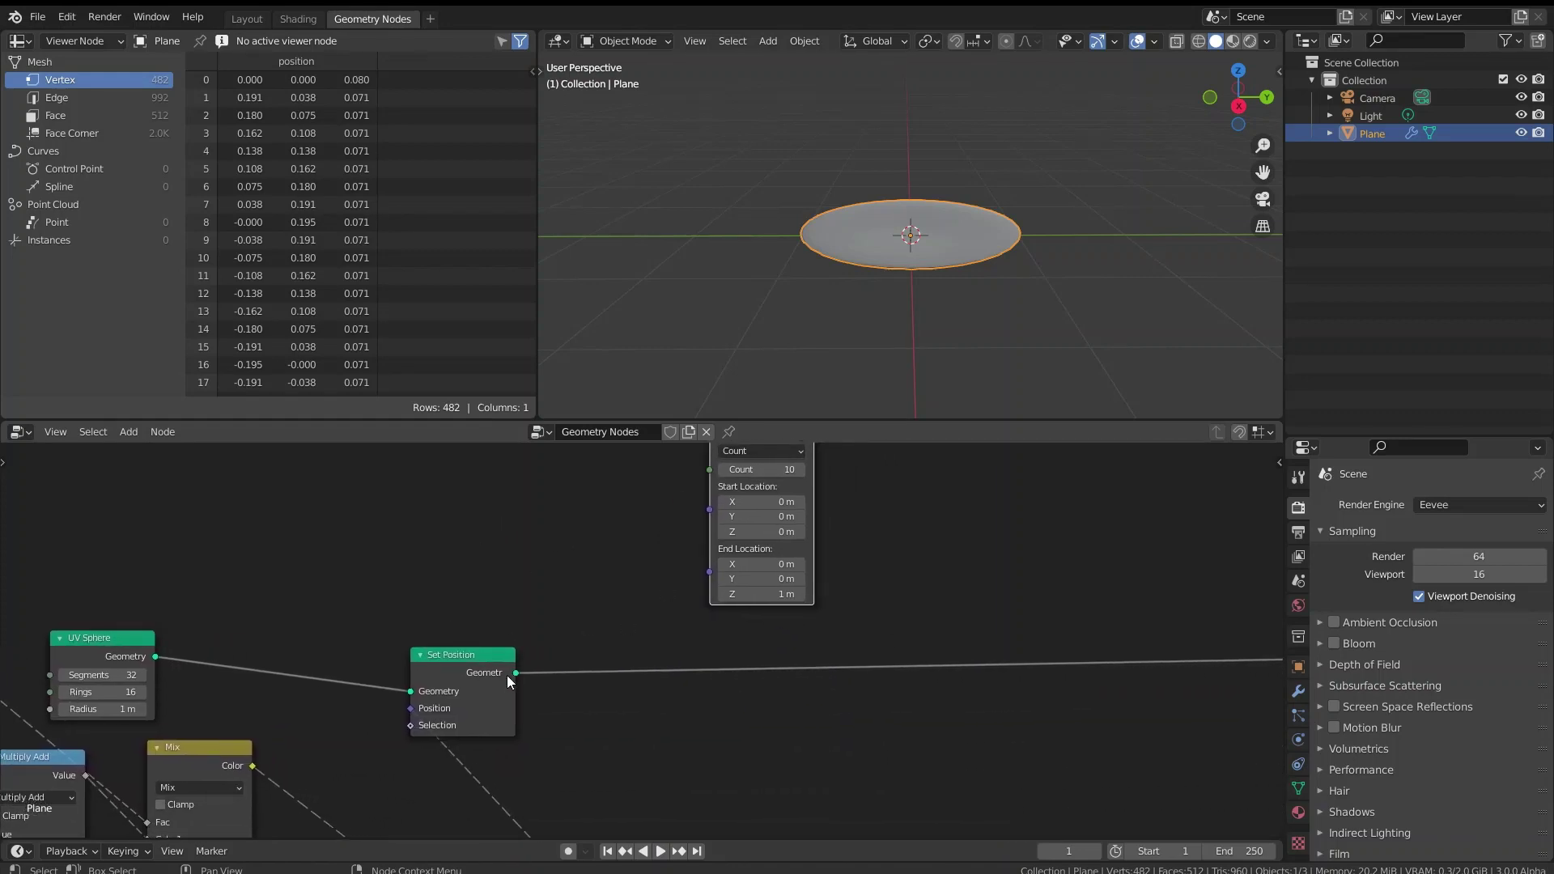
middle_click_drag(604, 607, 572, 683)
left_click_drag(454, 715, 373, 686)
key("shift+a")
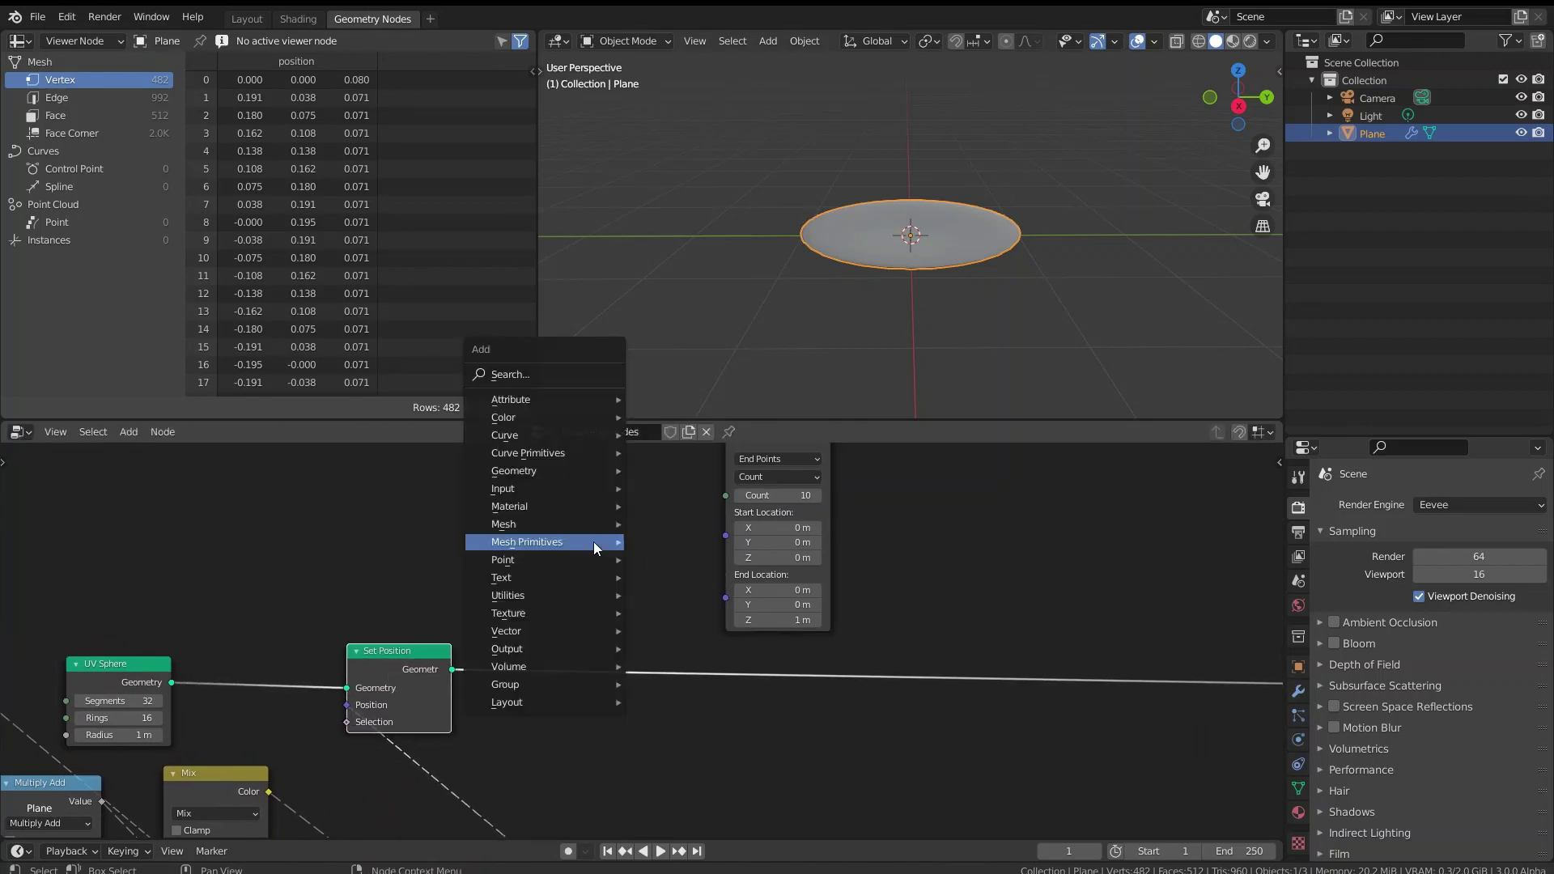
left_click(559, 374)
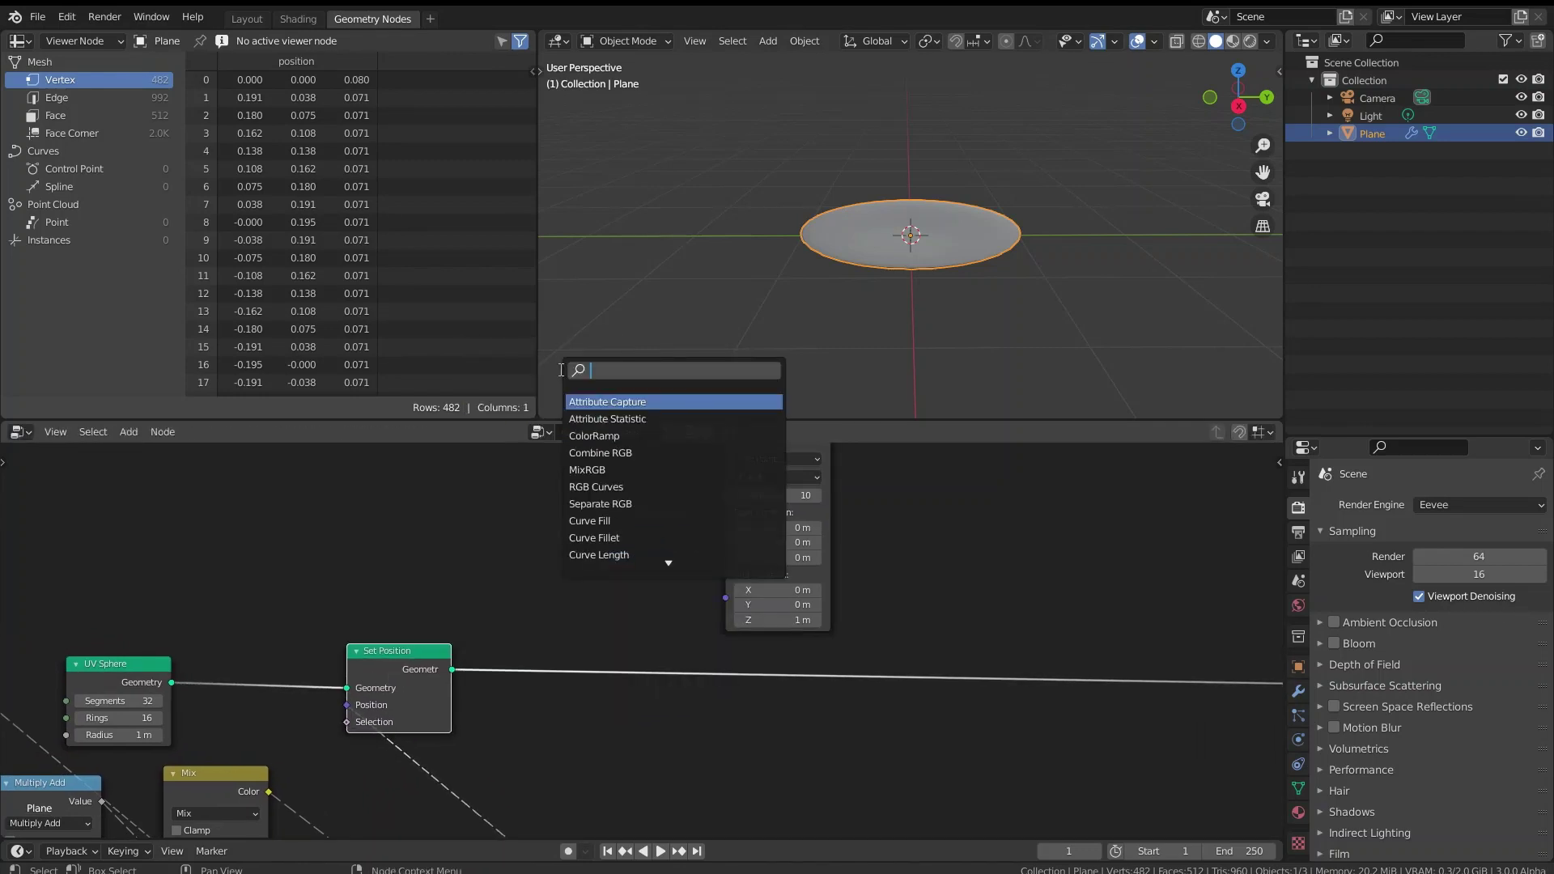
type("boud")
key("Return")
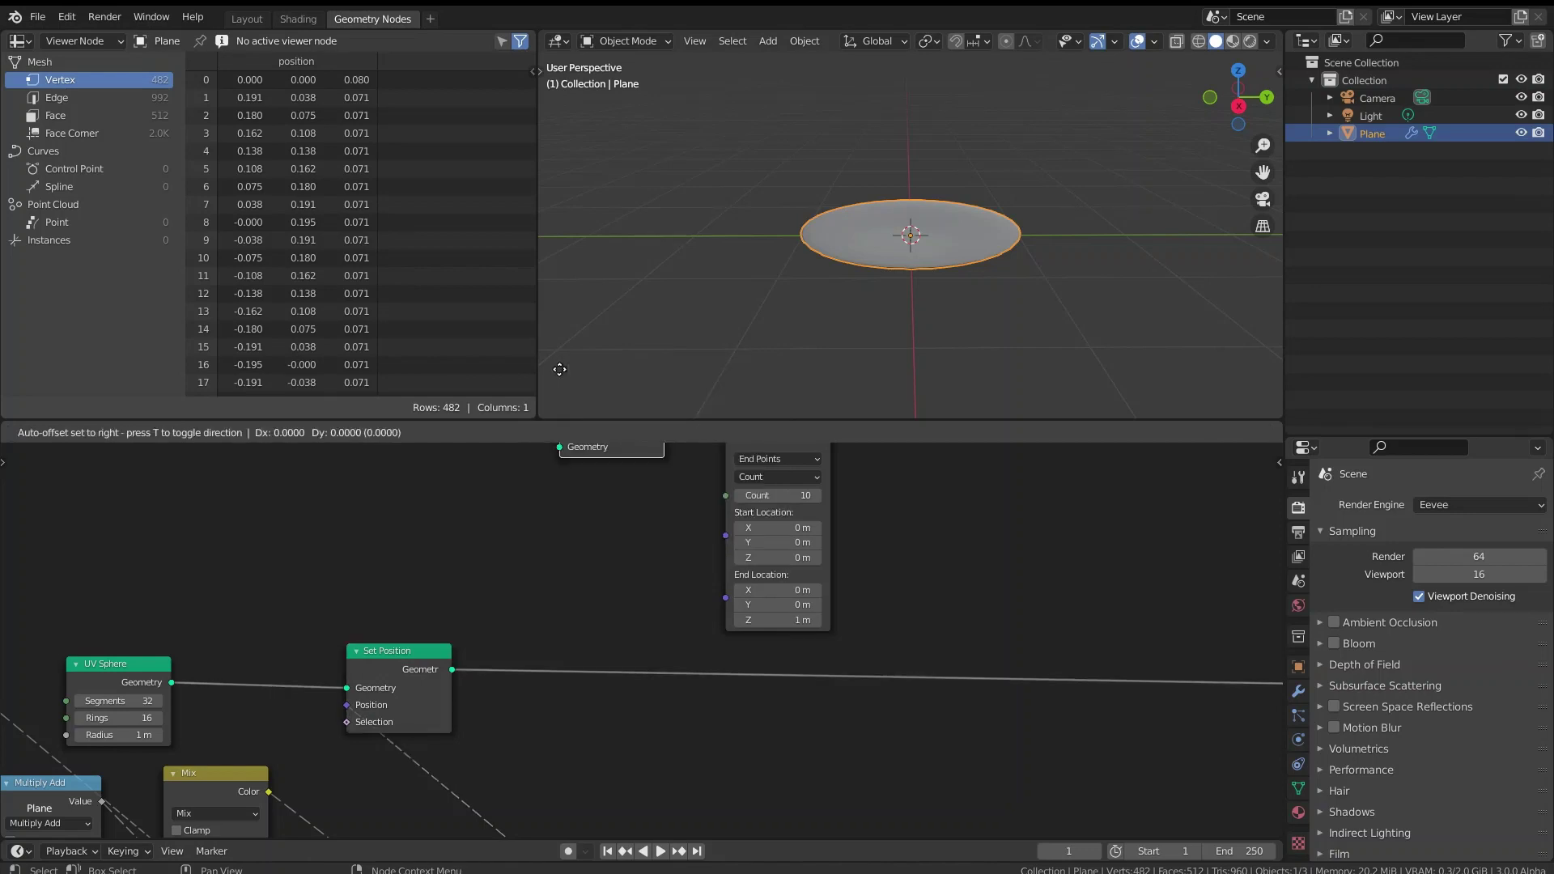
left_click(513, 587)
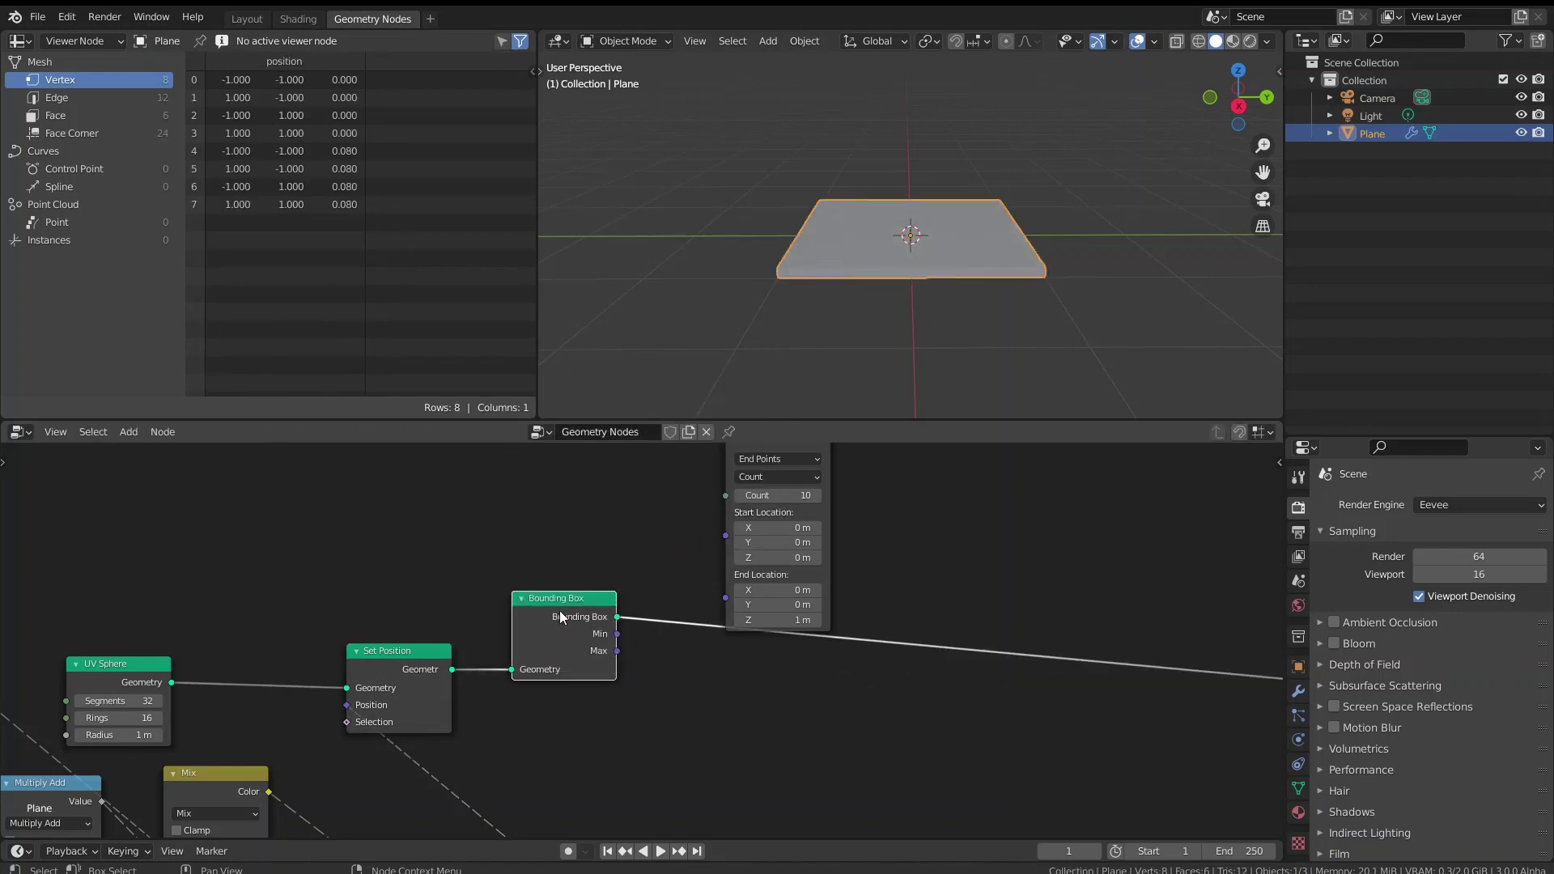
mouse_move(526, 594)
left_mouse_down()
mouse_move(532, 579)
mouse_move(516, 604)
left_mouse_up()
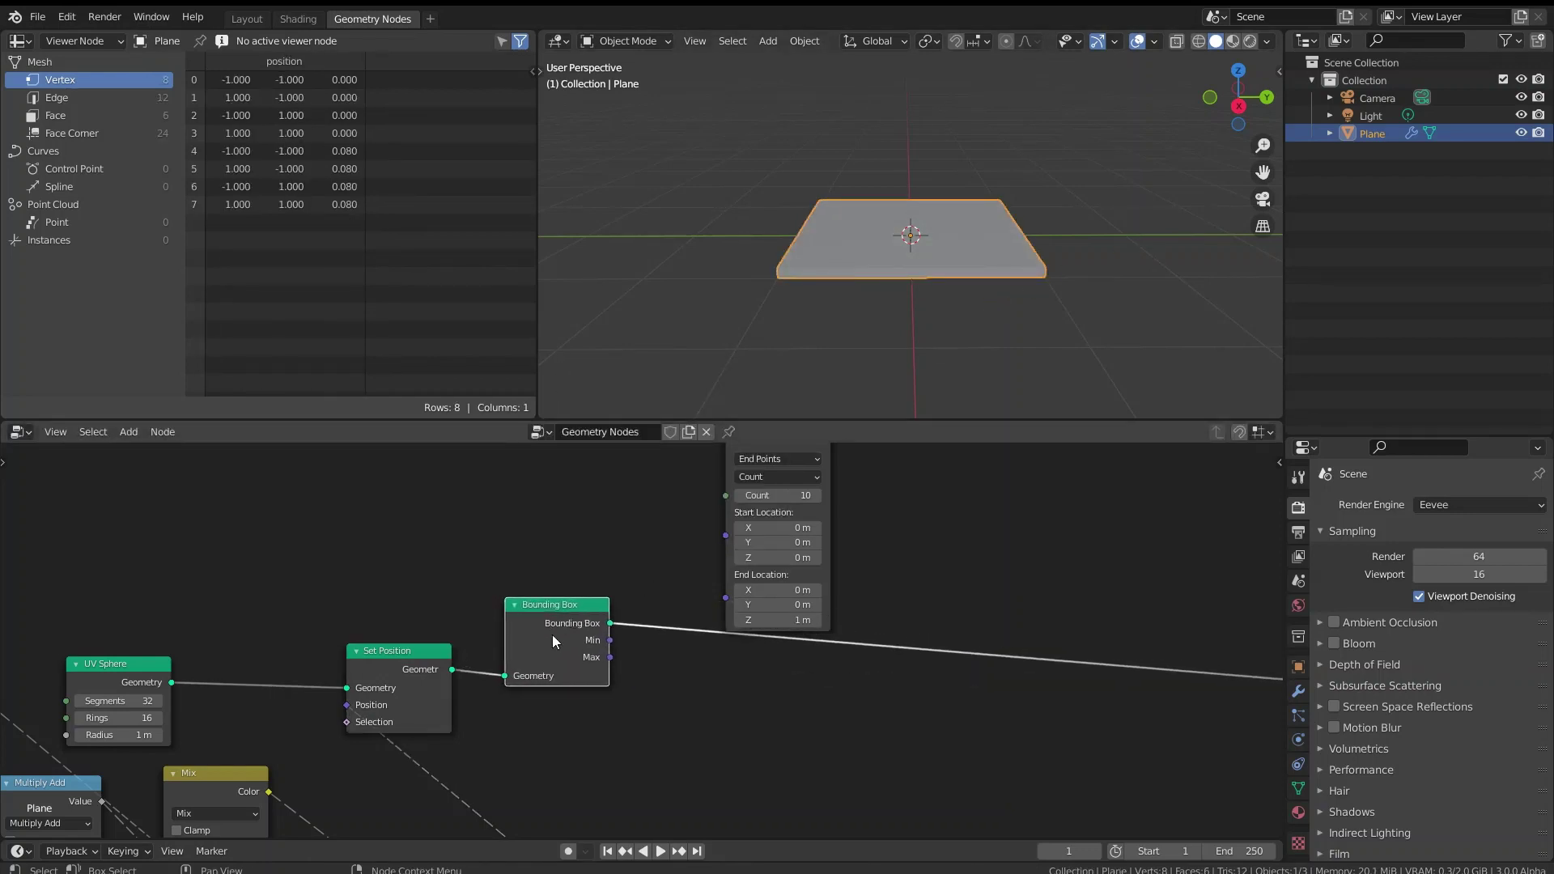
- Look at the bounding box edge-on and move the Mesh Line node farther from the Bounding Box node
mouse_move(1017, 276)
middle_mouse_down()
mouse_move(1004, 231)
mouse_move(1023, 227)
mouse_move(1008, 263)
middle_mouse_up()
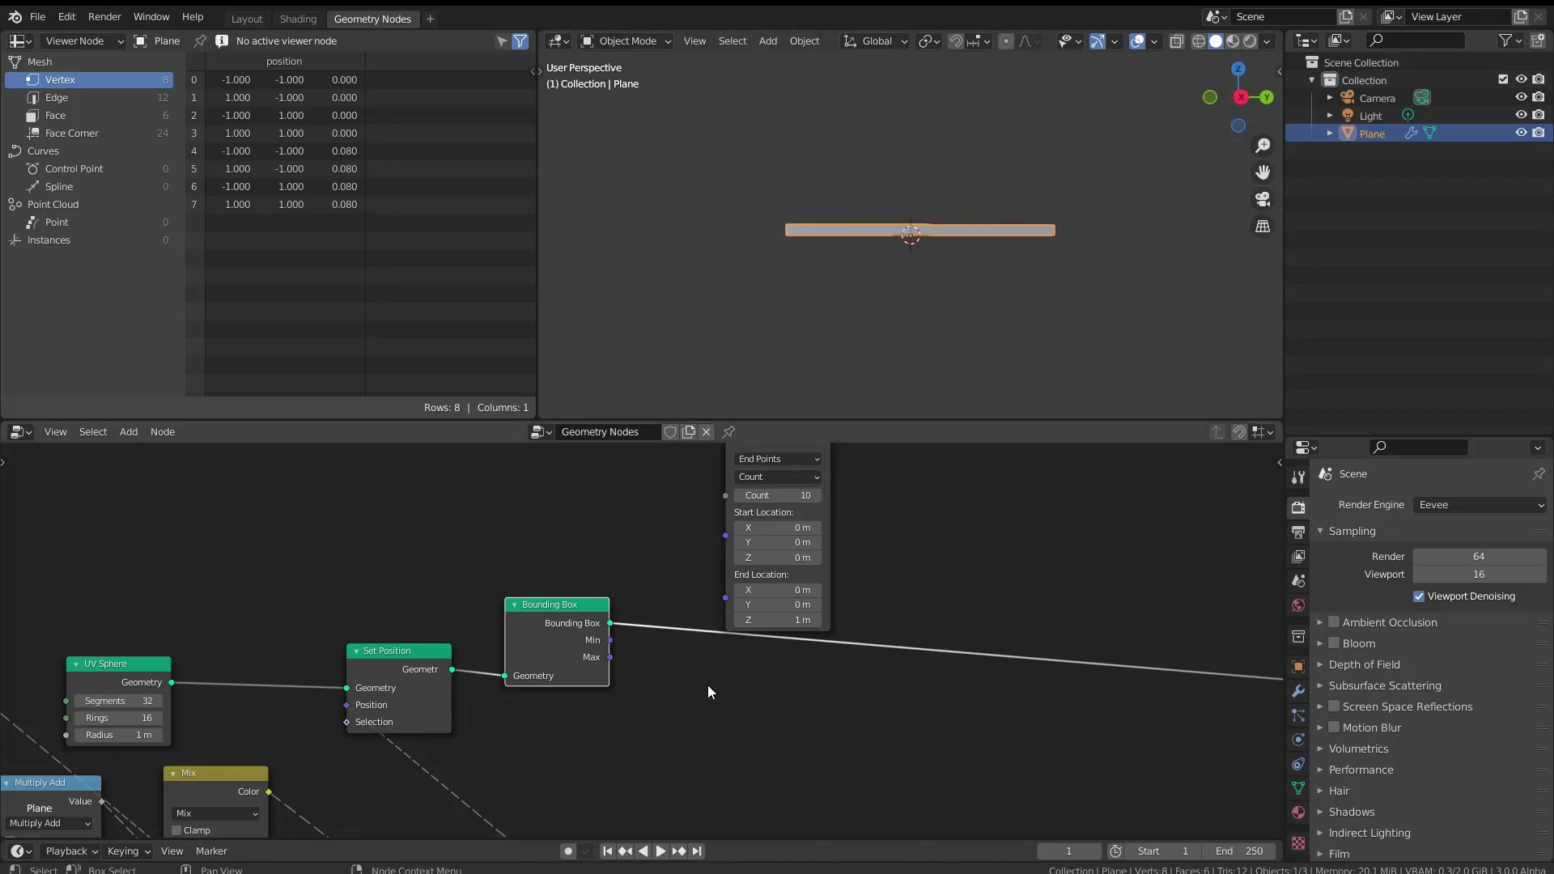
middle_click_drag(670, 654, 852, 637)
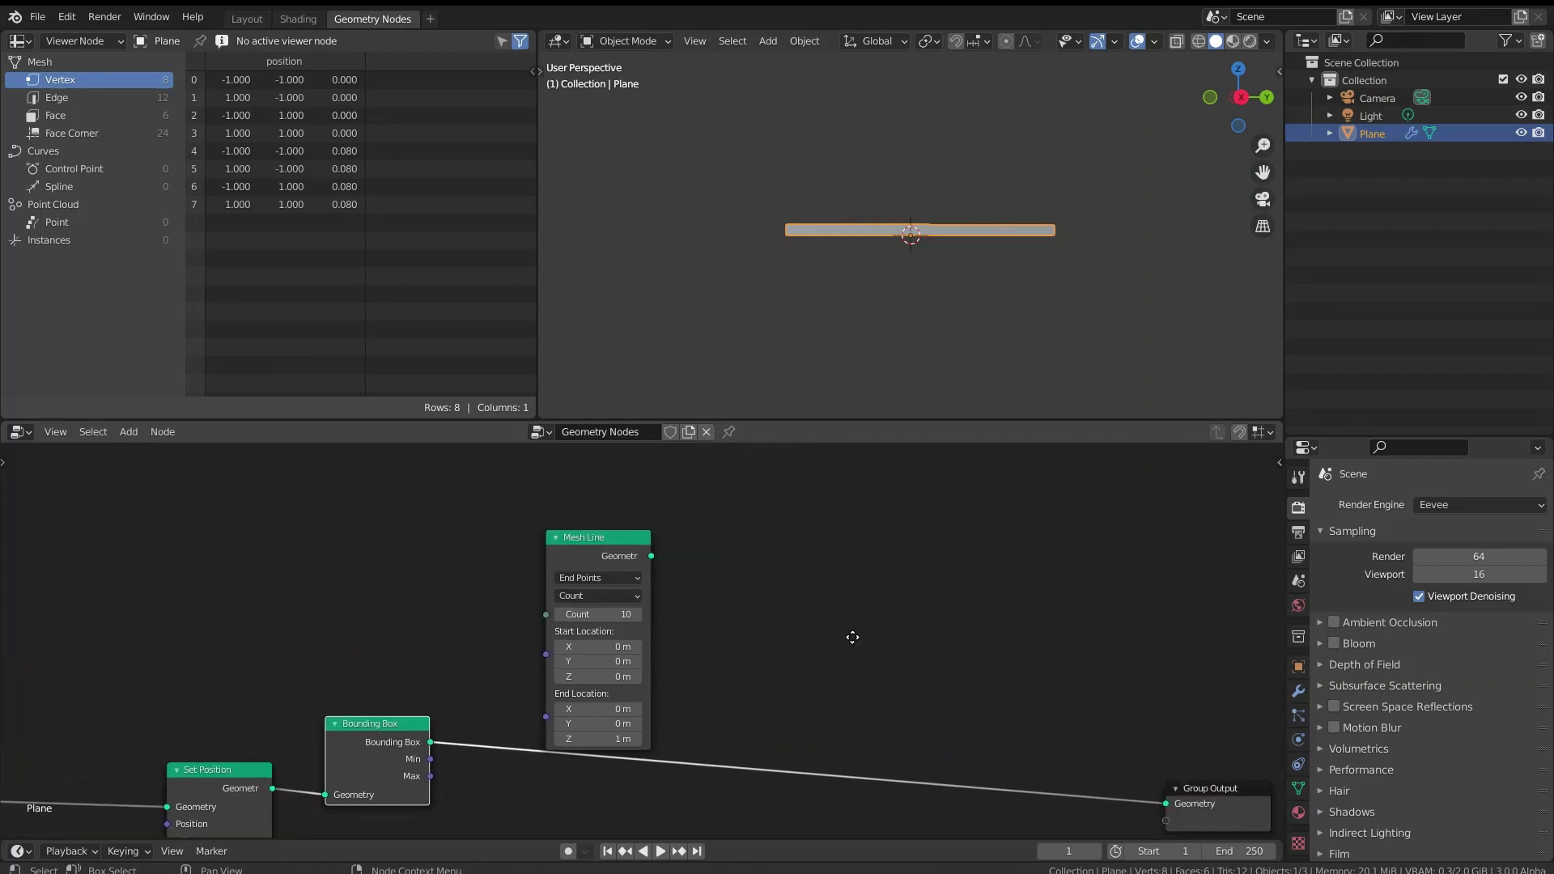
left_click_drag(610, 543, 842, 503)
key("shift+a")
mouse_move(603, 591)
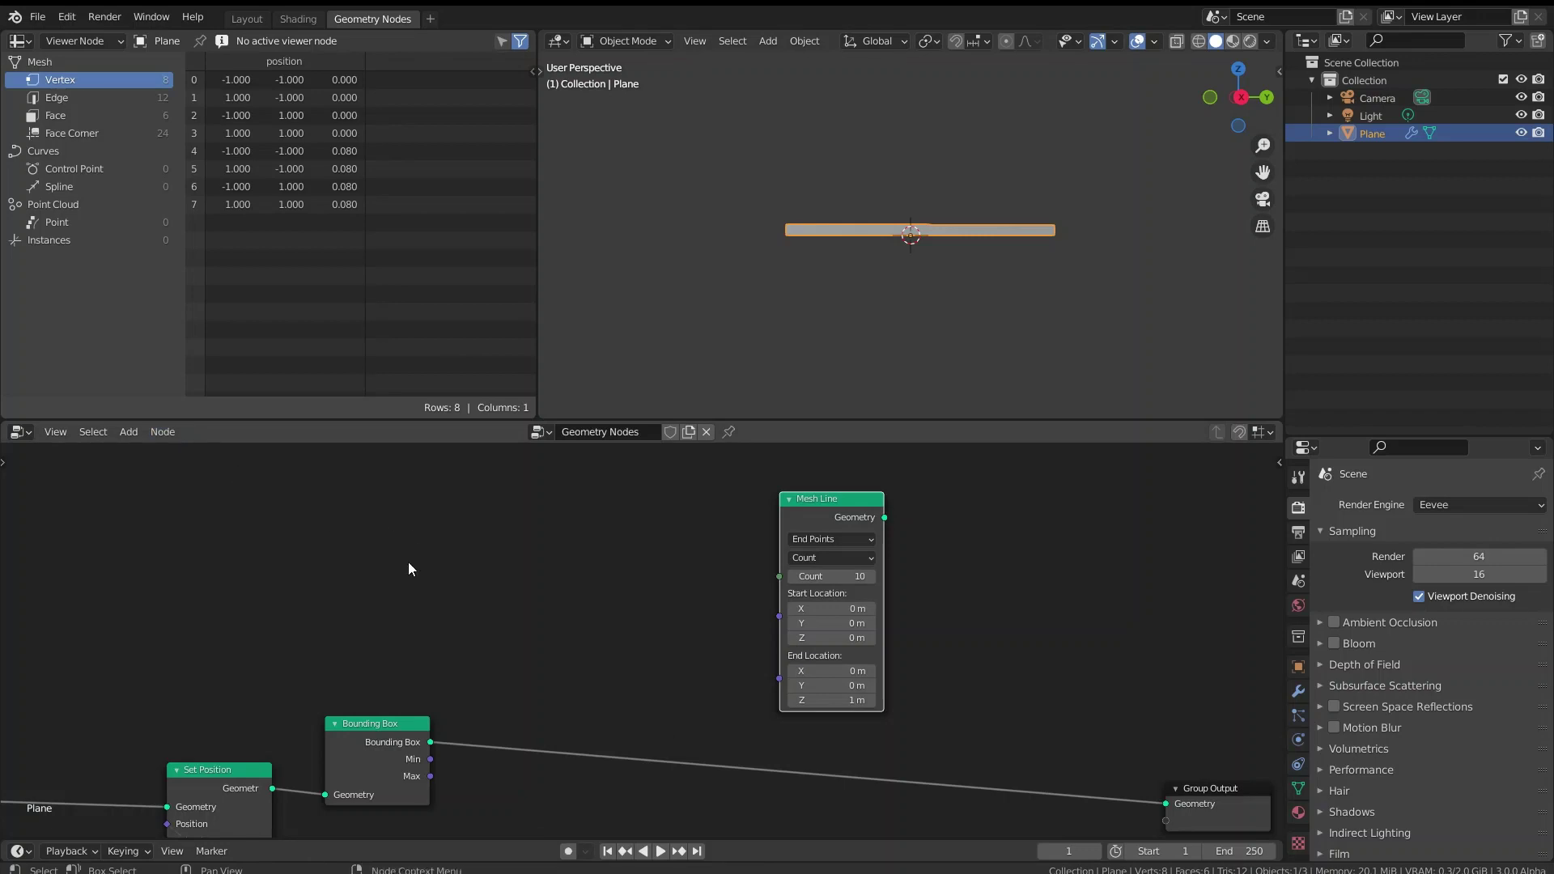
- Duplicate the Separate XYZ node, place it beside the Mesh Line node and feed the Bounding Box's Min into its Vector
scroll(500, 666, "down", 3)
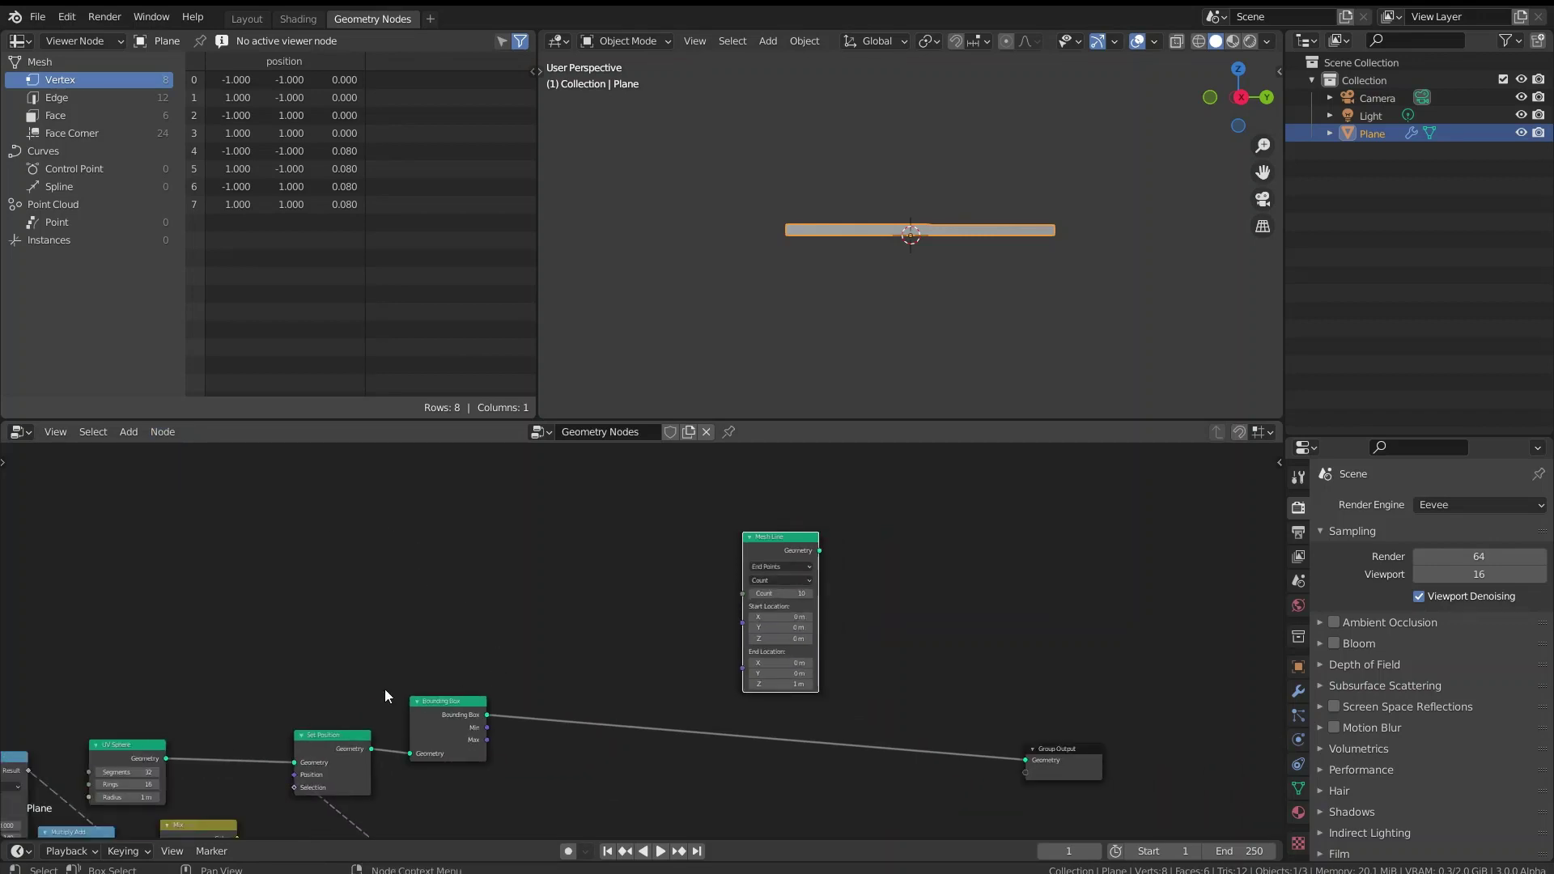
middle_click_drag(385, 688, 811, 530)
scroll(248, 738, "down", 2)
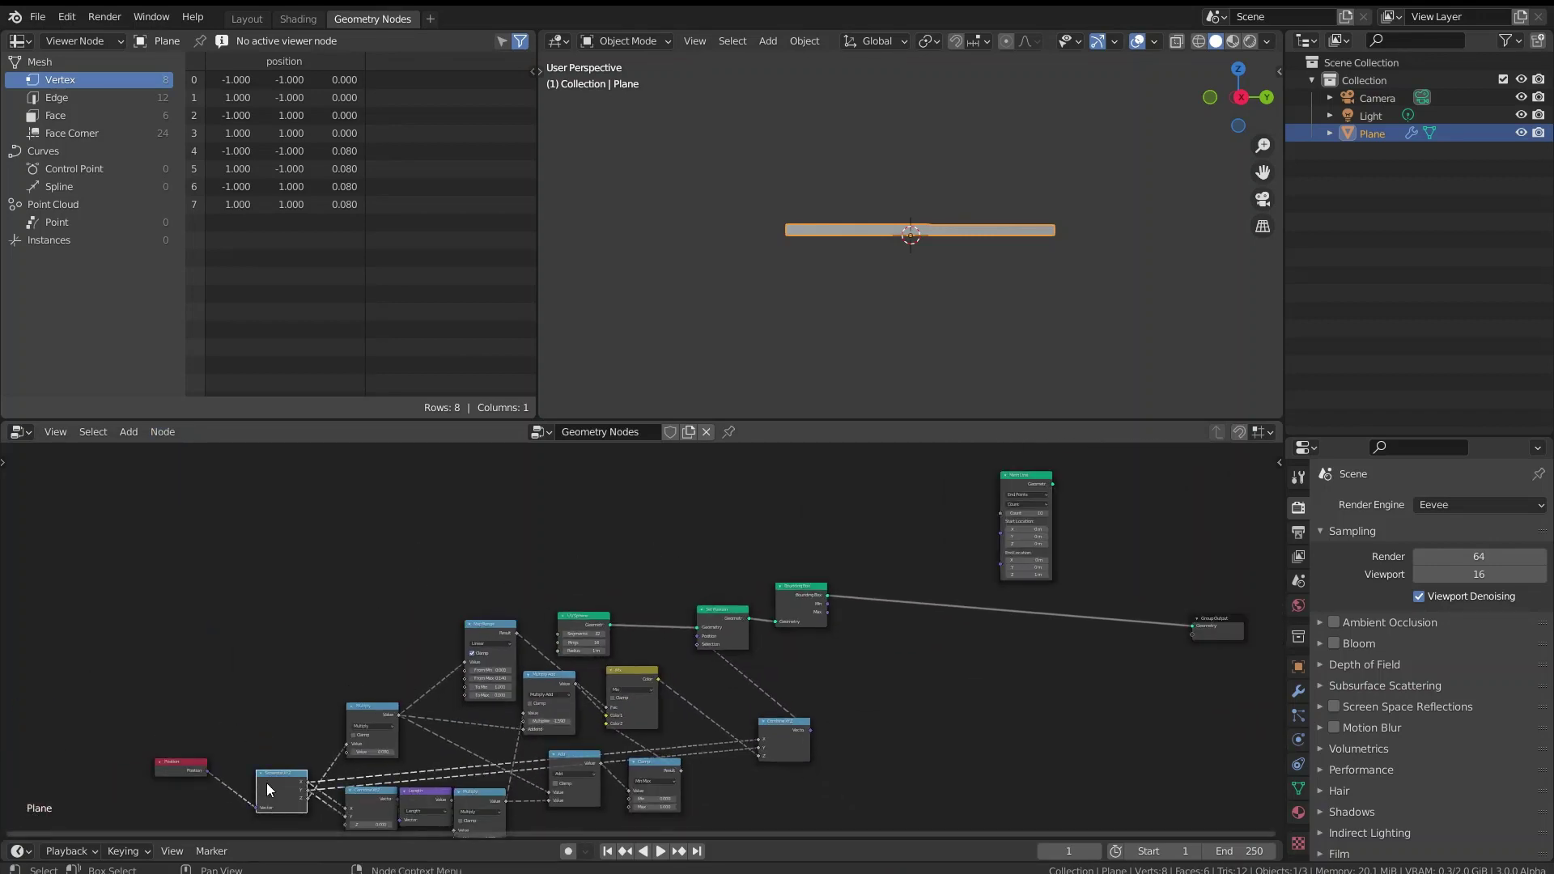
left_click_drag(266, 783, 871, 534)
scroll(930, 583, "up", 2)
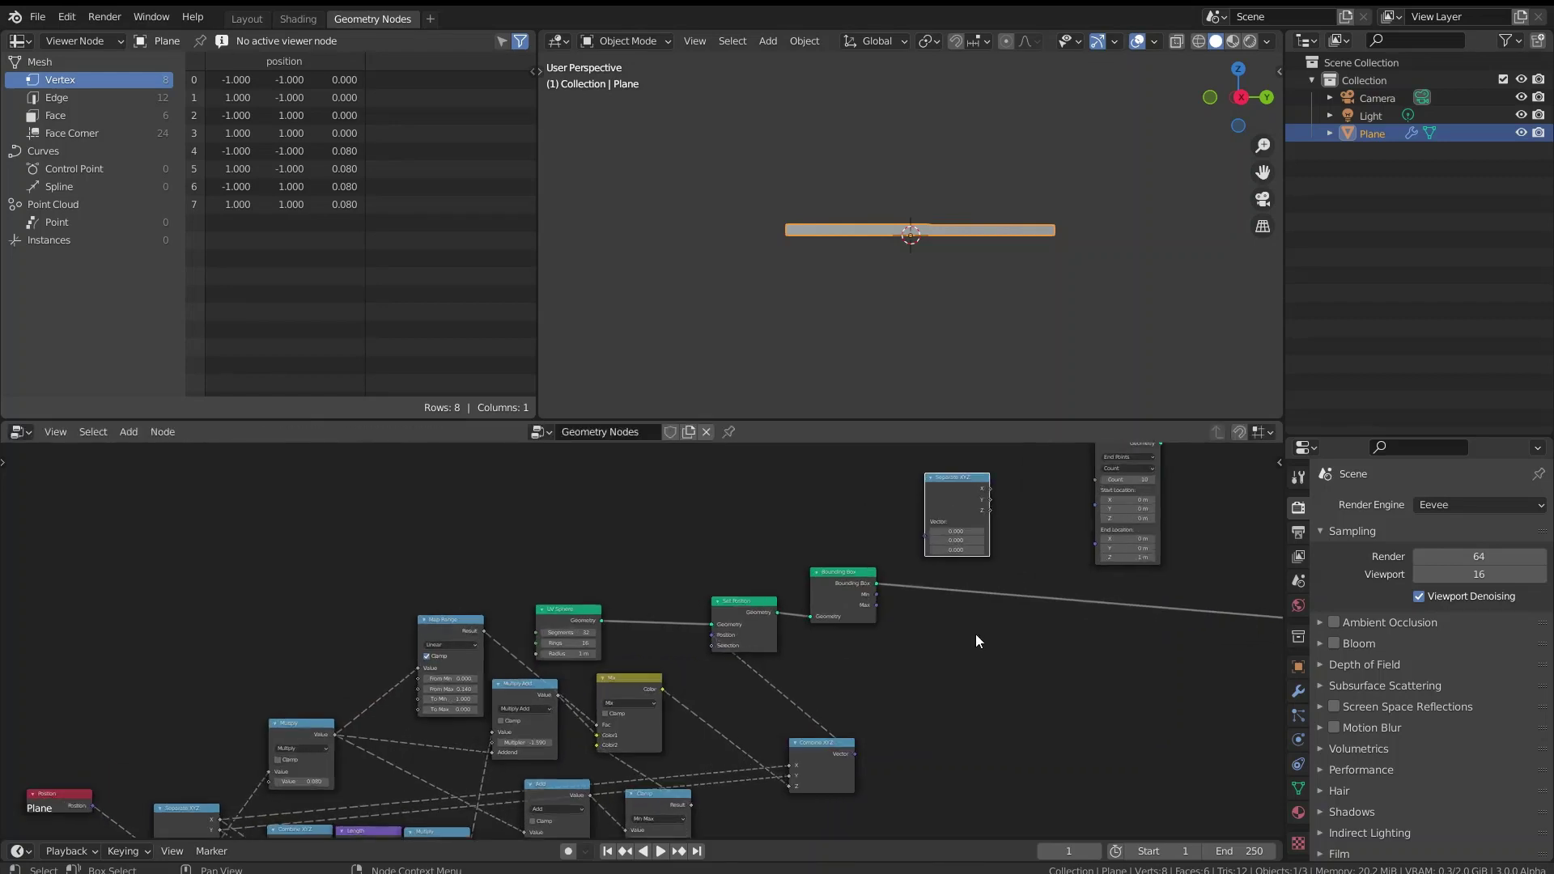
middle_click_drag(974, 634, 615, 739)
scroll(605, 721, "up", 2)
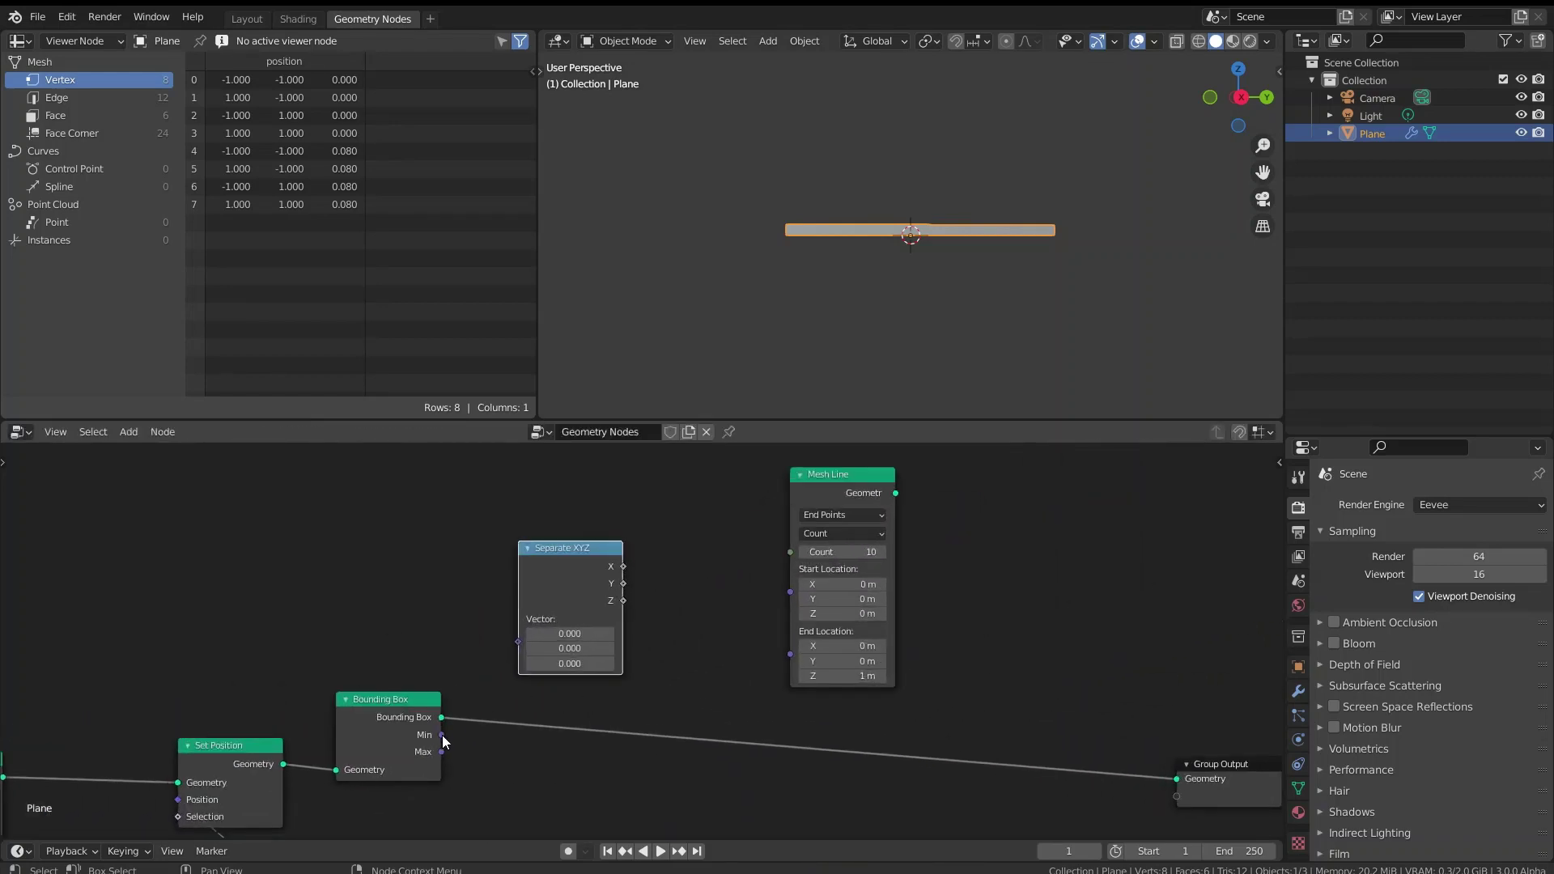
left_click_drag(442, 734, 524, 633)
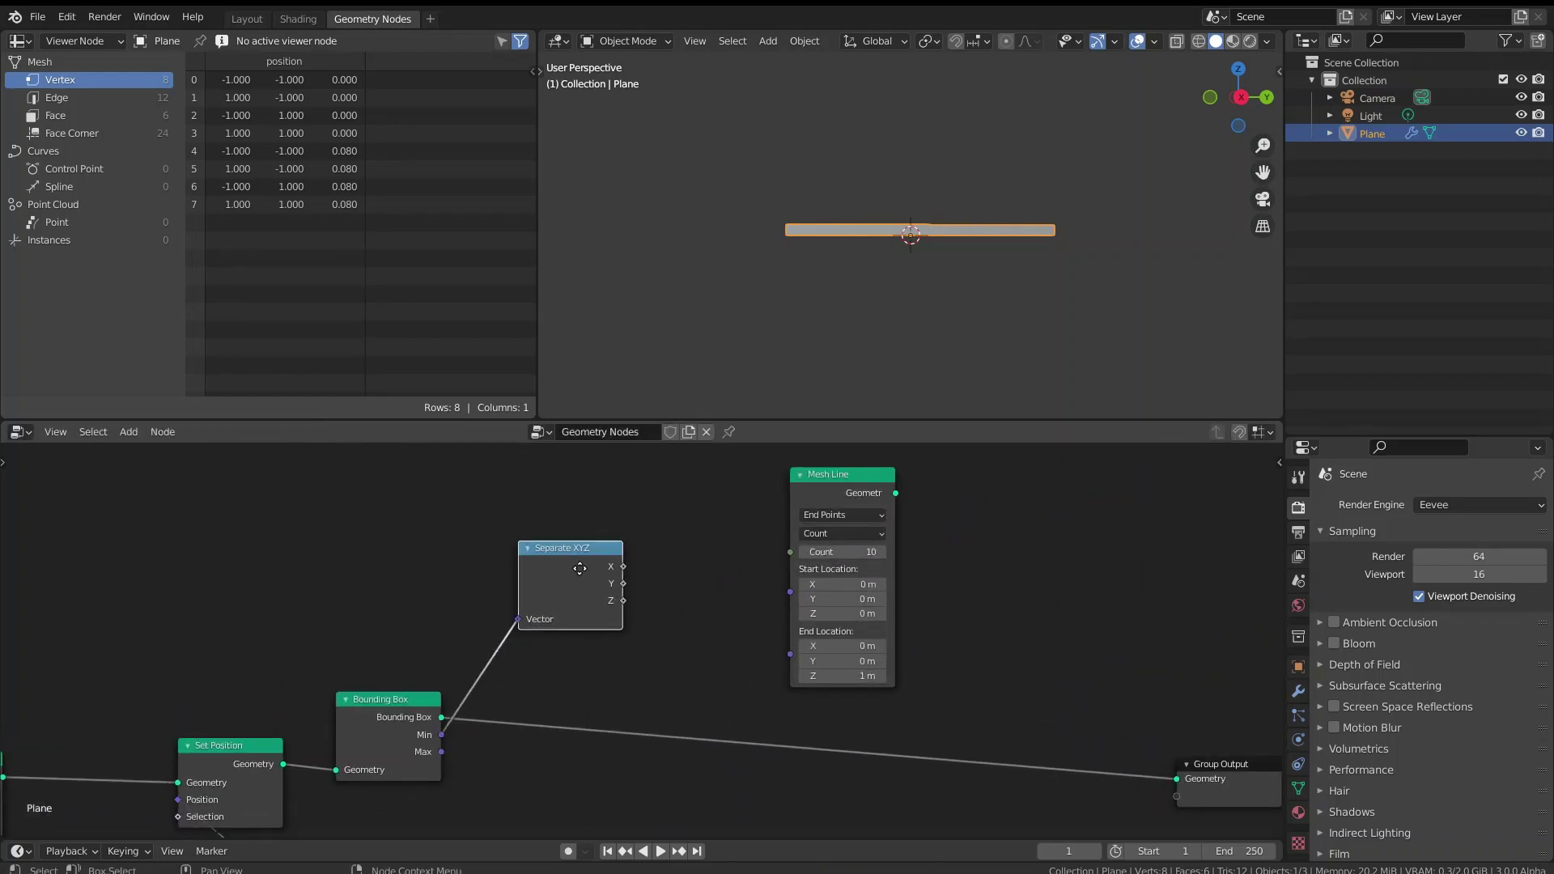
left_click_drag(579, 568, 690, 577)
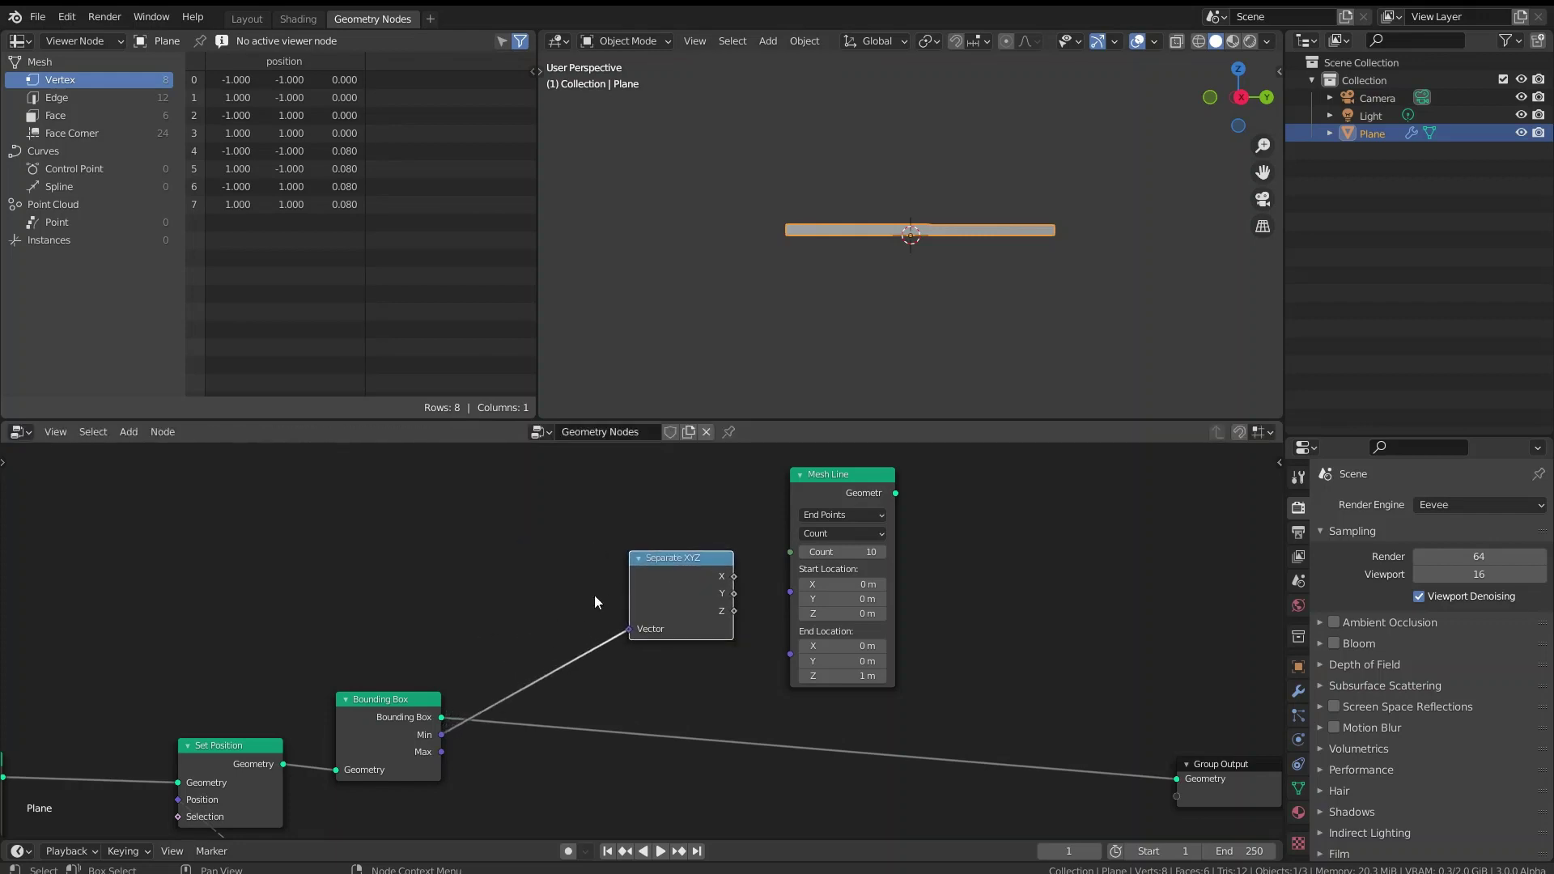
- Insert a Vector Math node on the link between the Bounding Box's Min and the Separate XYZ node
key("shift+a")
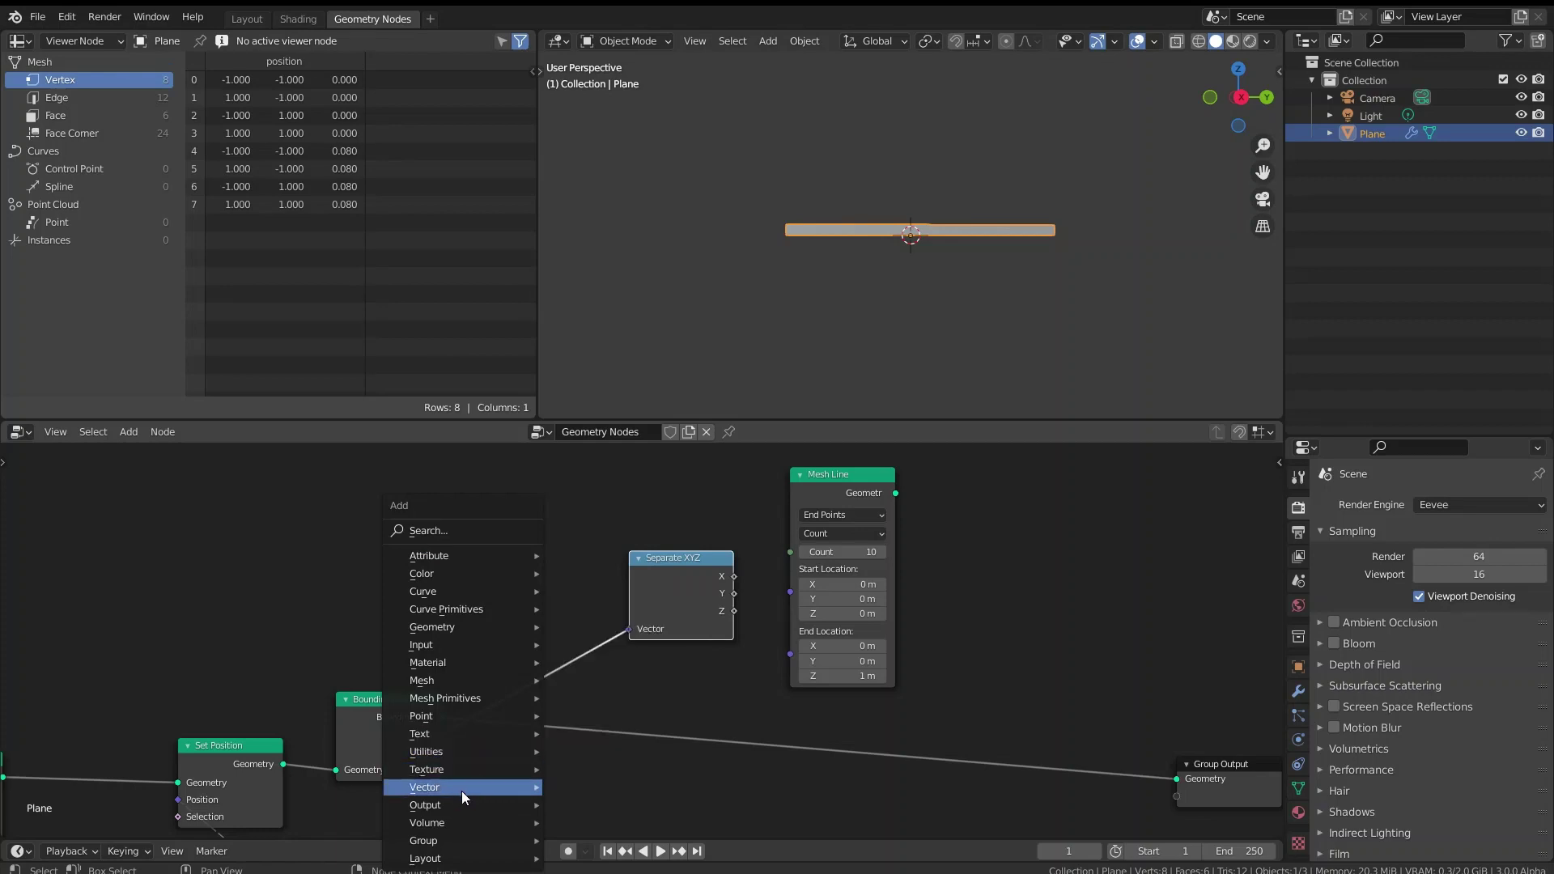
mouse_move(461, 788)
left_click(606, 766)
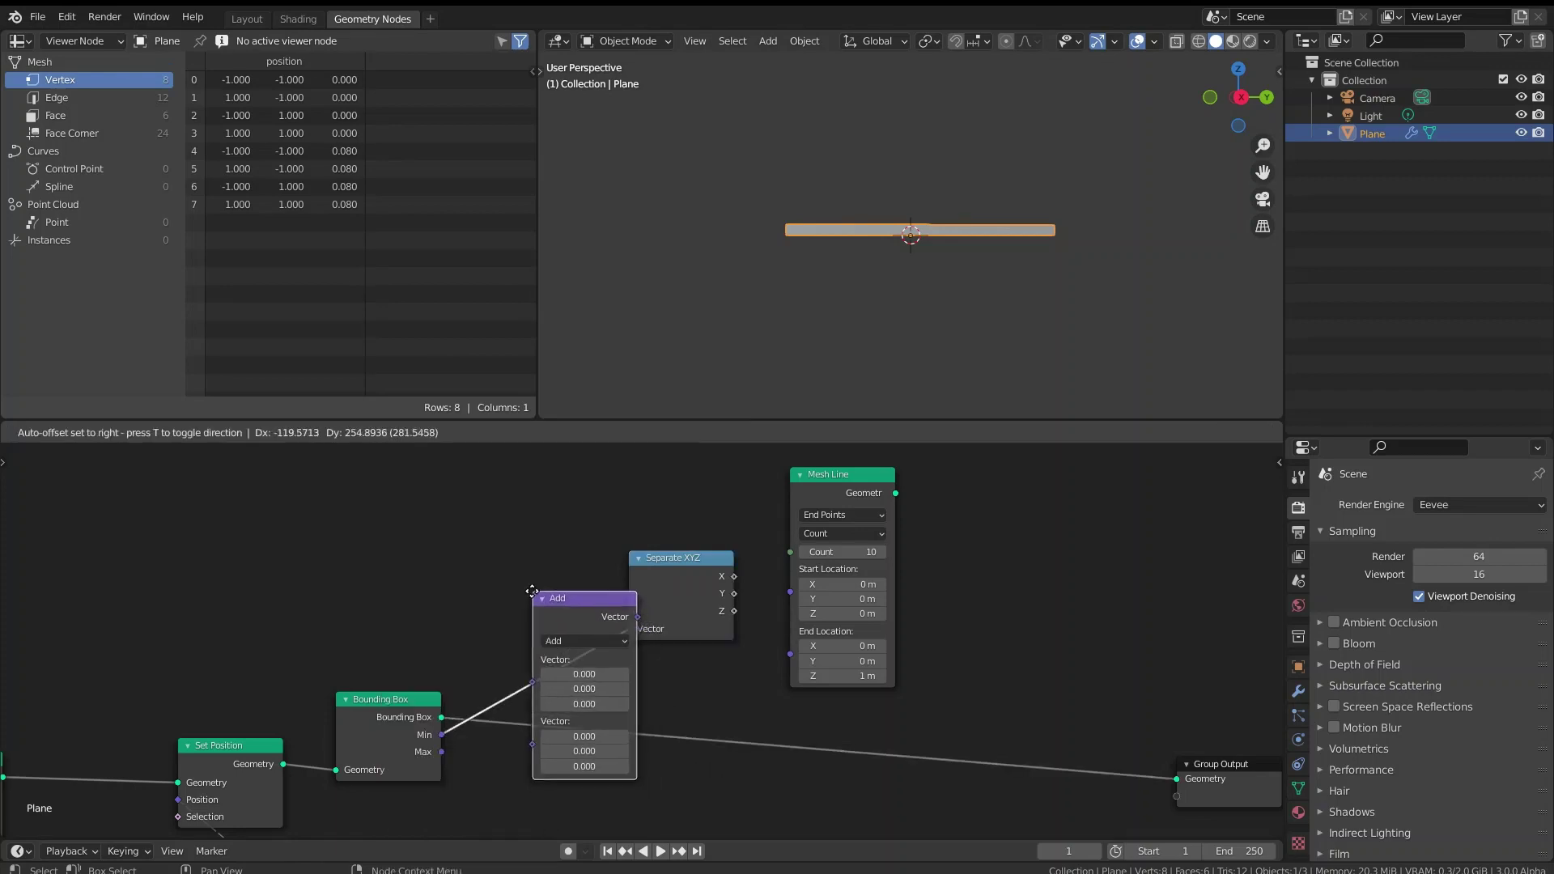
left_click(541, 608)
left_click_drag(550, 615, 523, 557)
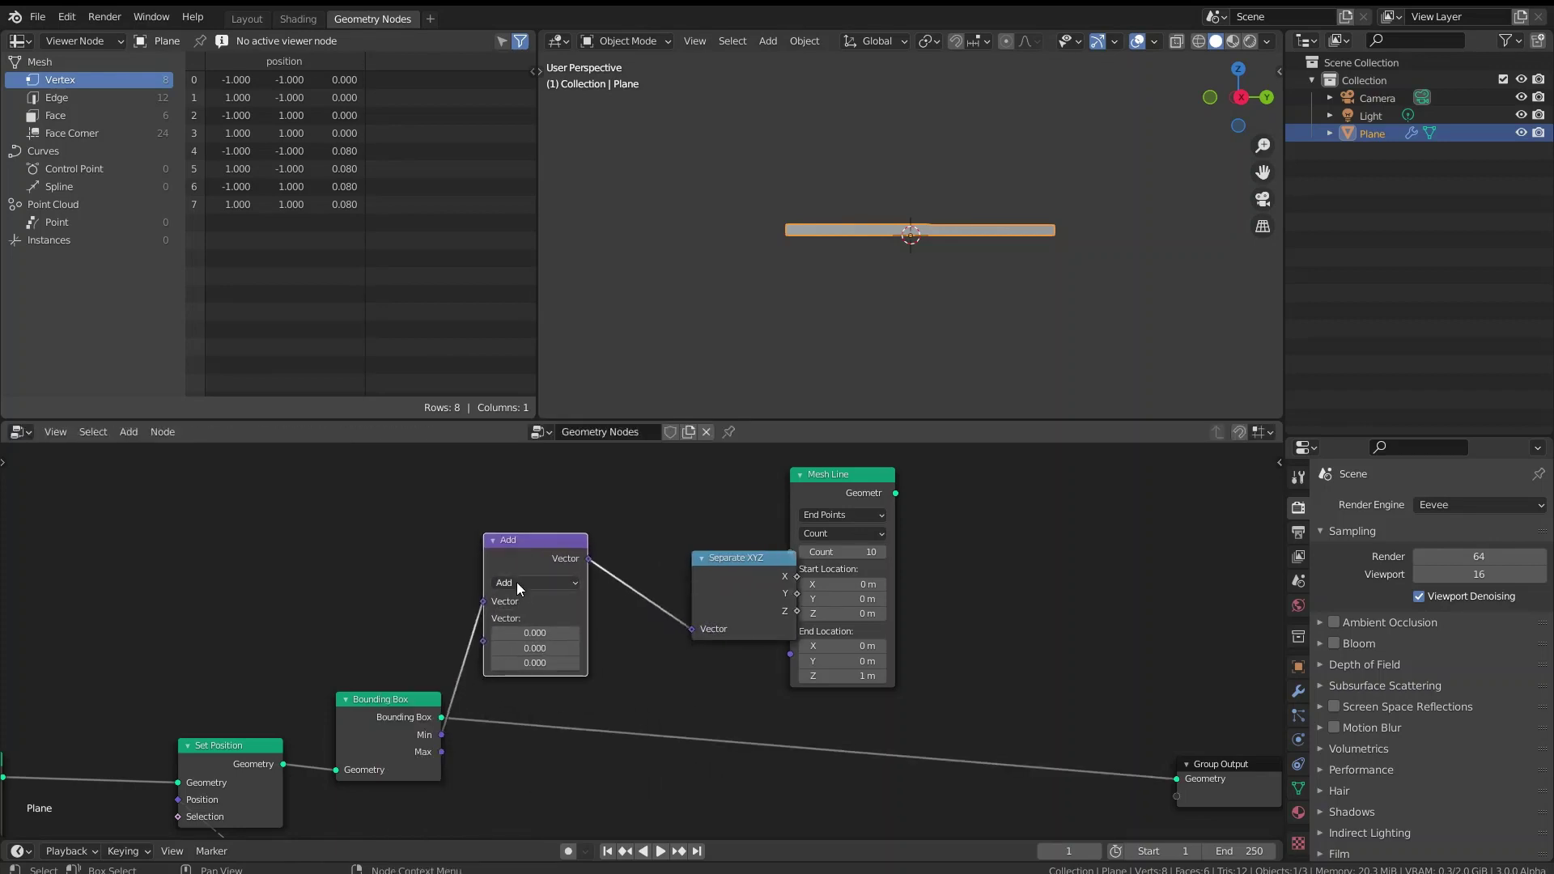
- Set the Vector Math node to Subtract, feed the Bounding Box's Max into its second Vector and tidy the nodes
left_click(534, 583)
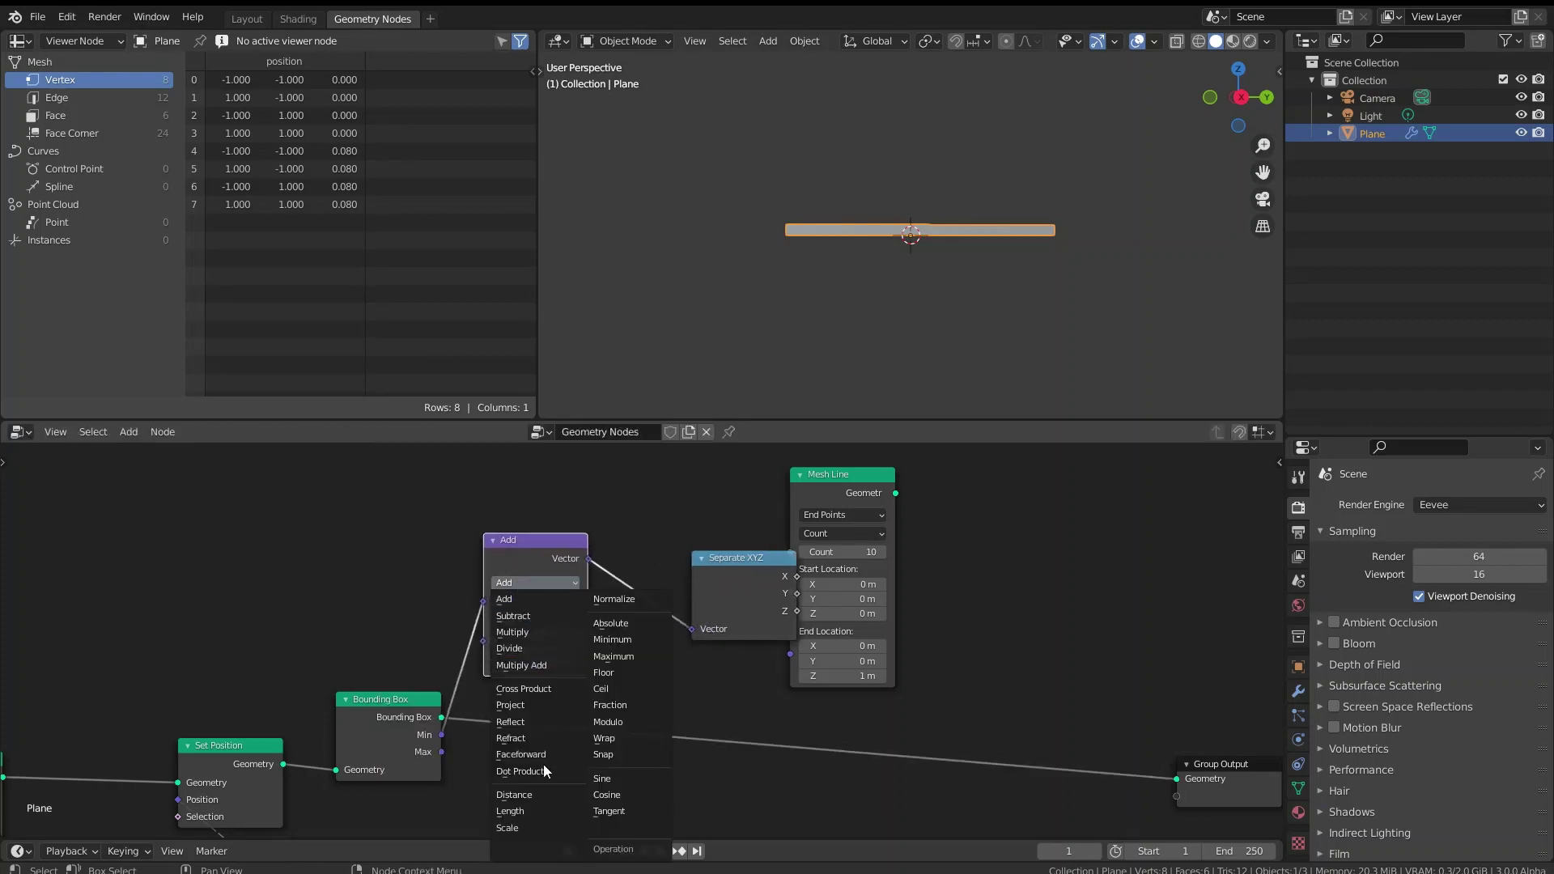
left_click(542, 617)
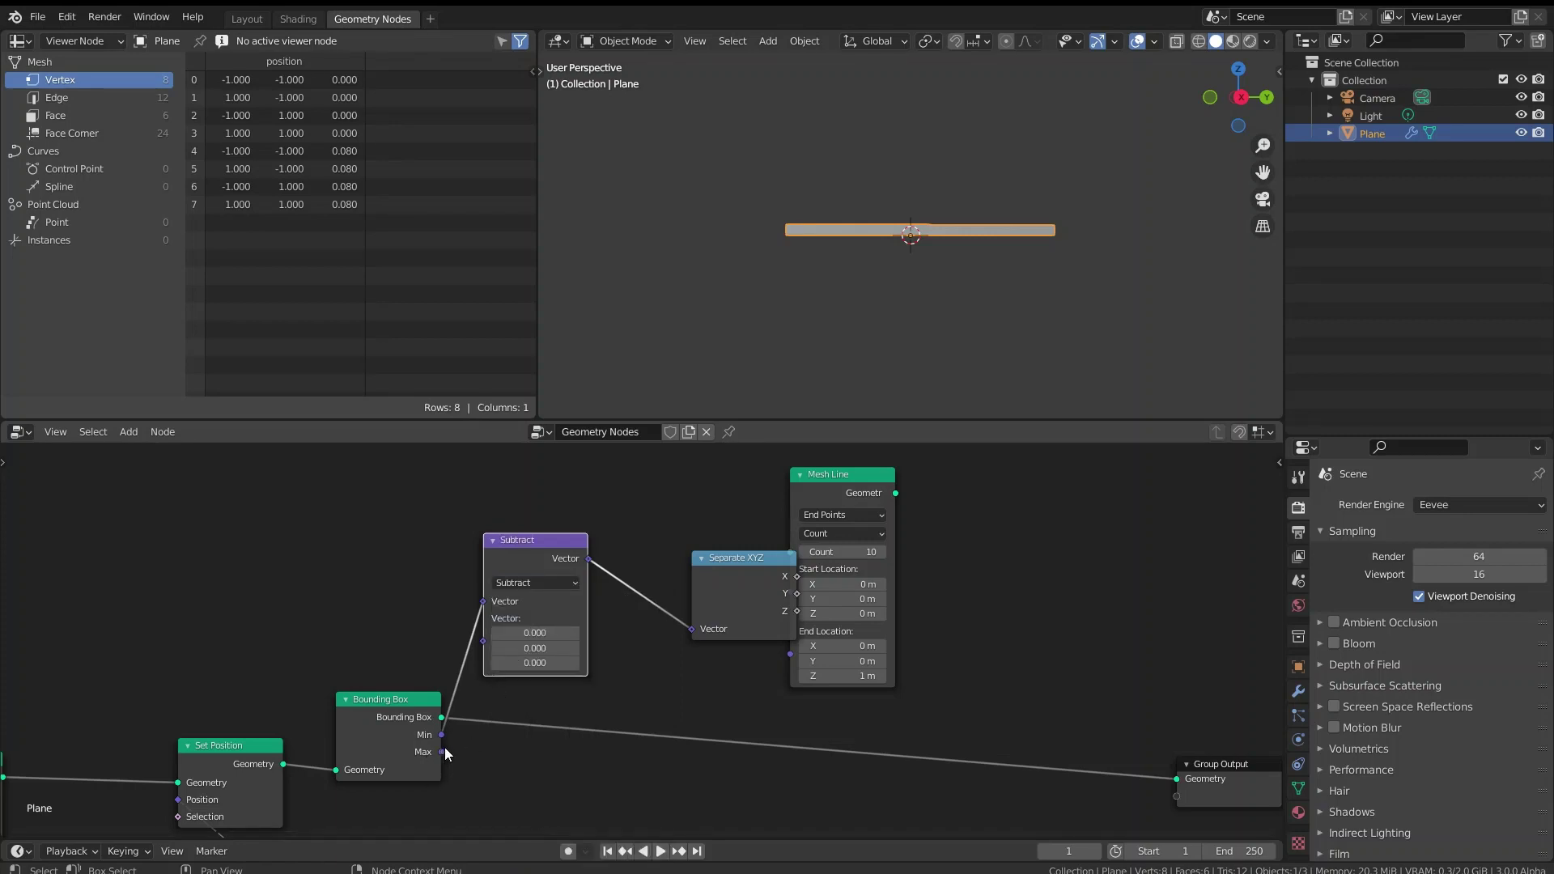
left_click_drag(441, 751, 494, 641)
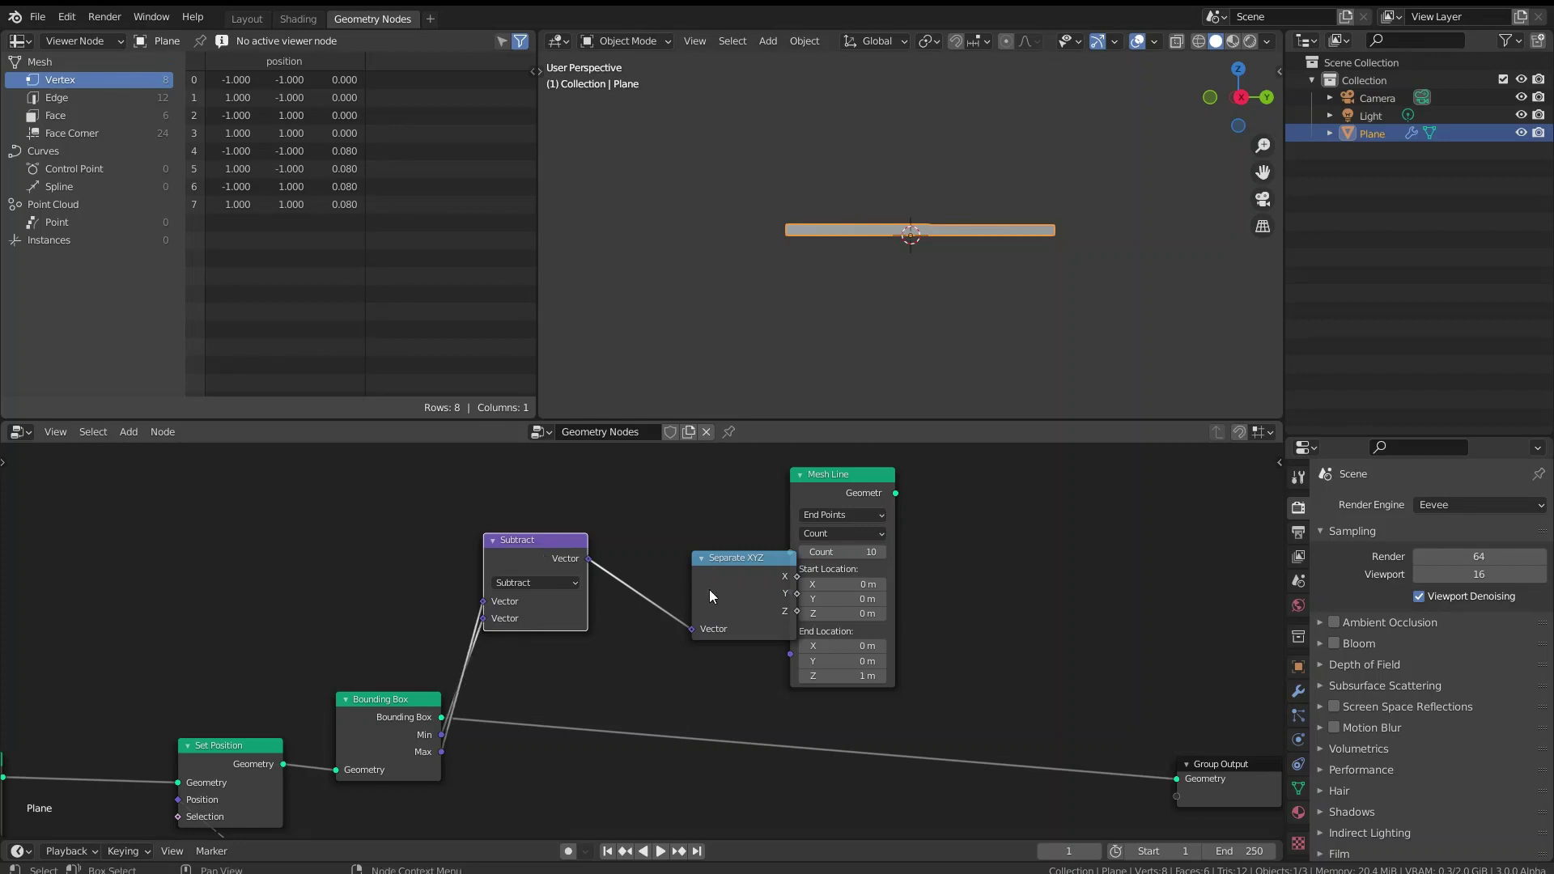
left_click_drag(508, 547, 550, 598)
left_click_drag(746, 576, 686, 610)
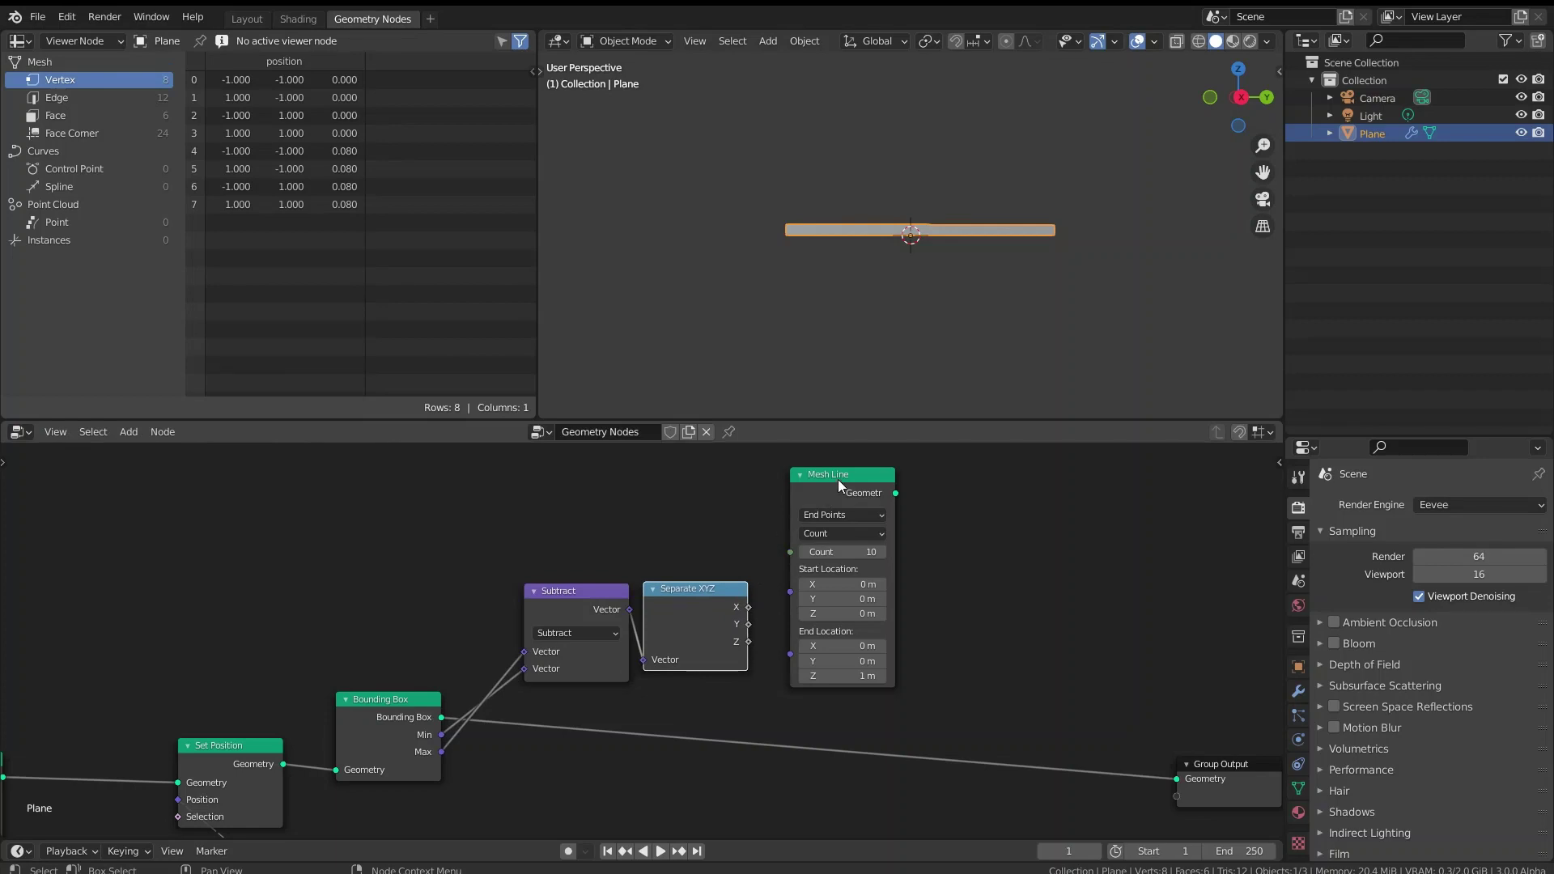
- Move the Mesh Line node farther from the Separate XYZ node and set its mode to Offset
left_click_drag(837, 479, 1017, 492)
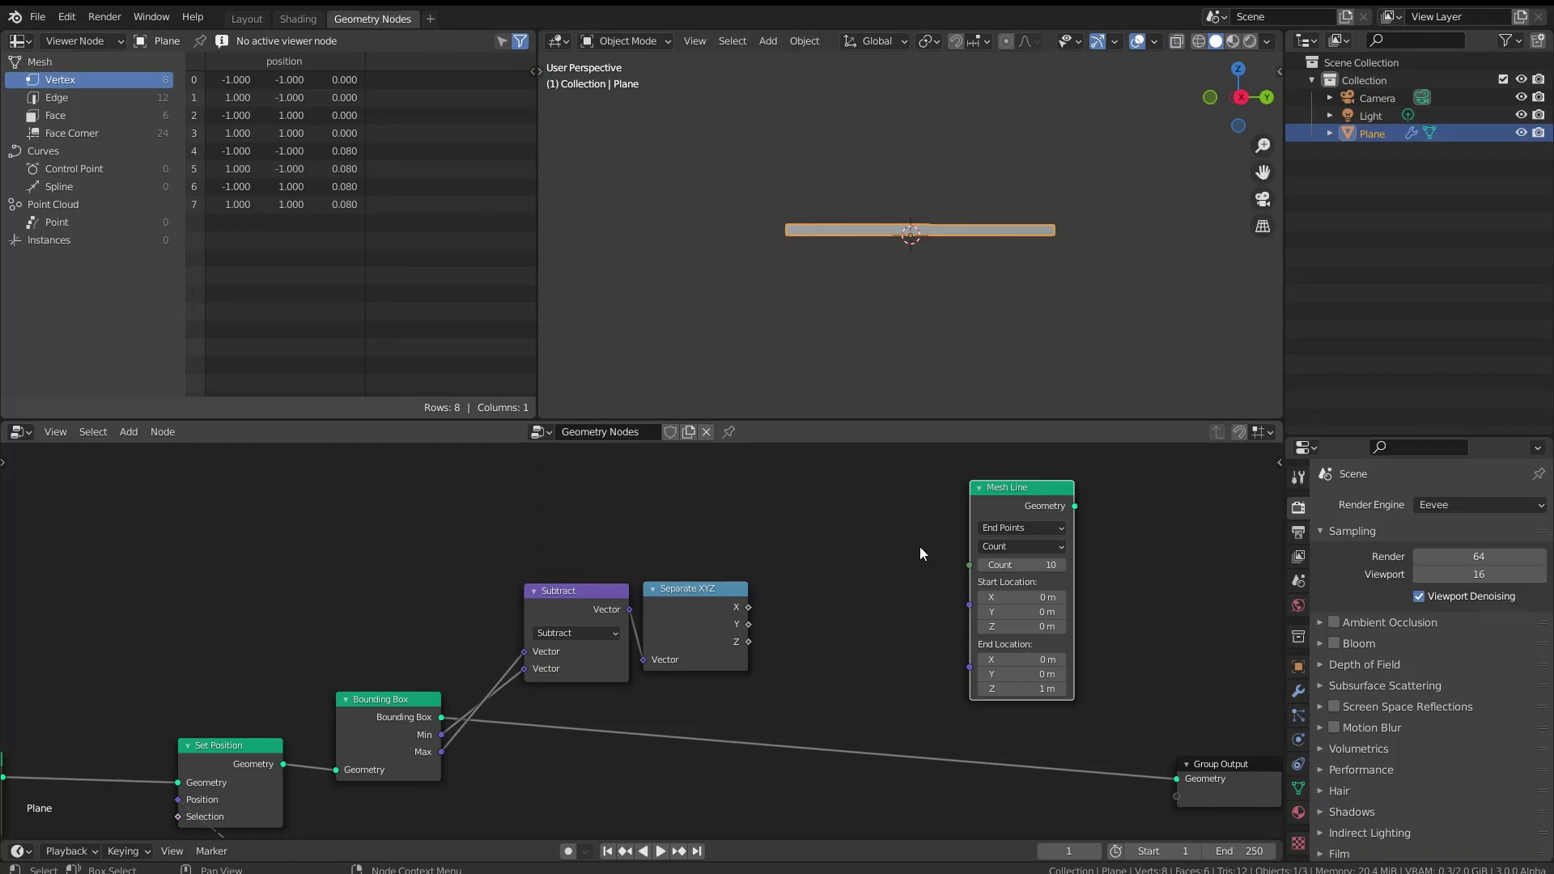
left_click(1008, 545)
left_click(1018, 528)
left_click(1018, 545)
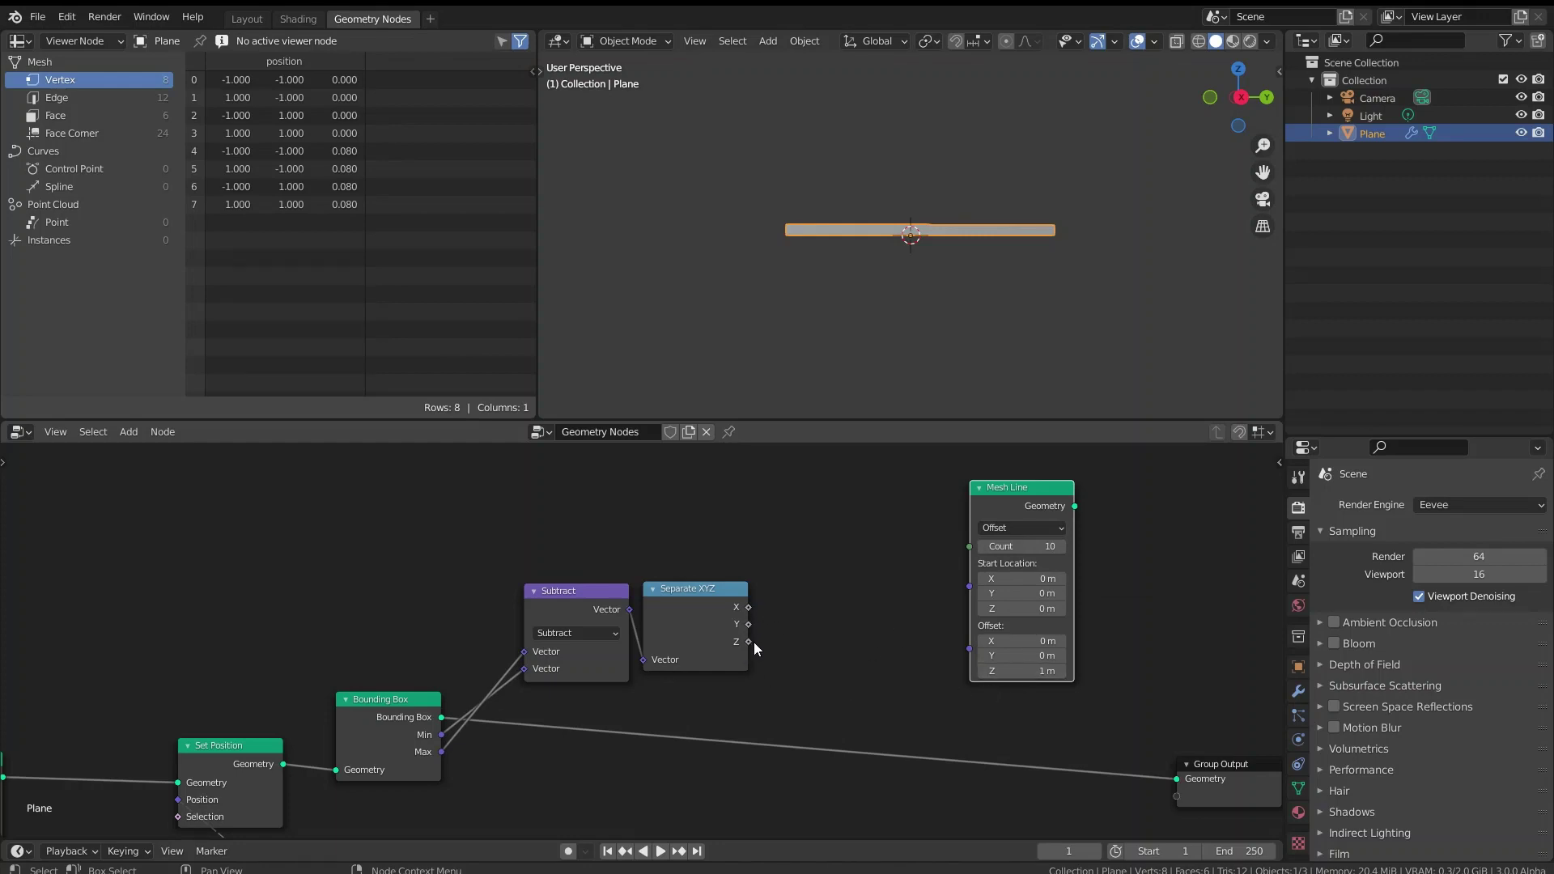
key("shift+a")
mouse_move(866, 649)
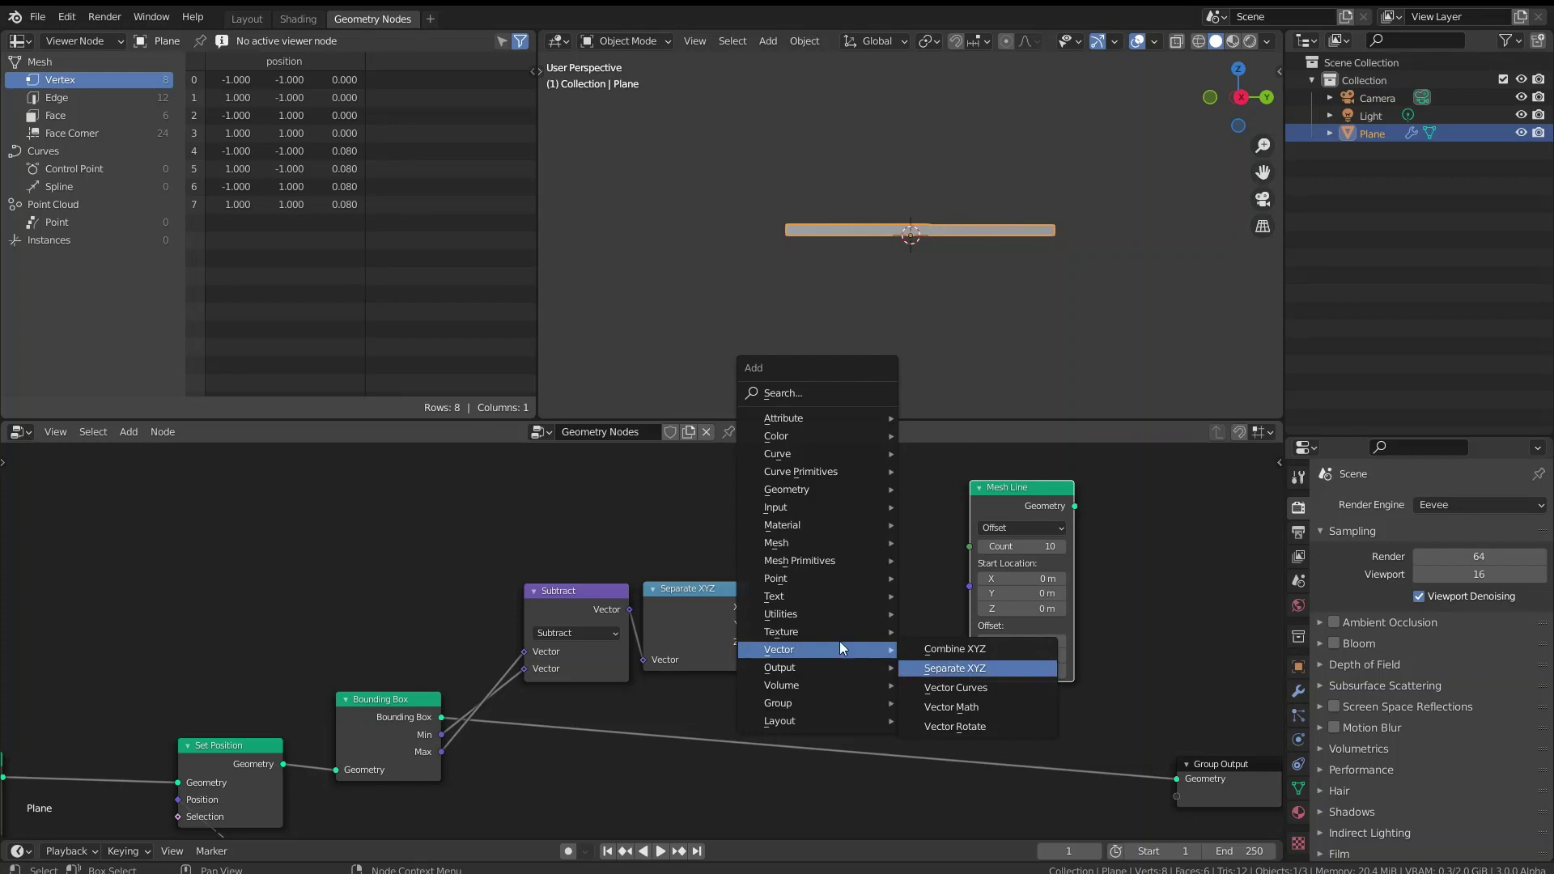
key("Escape")
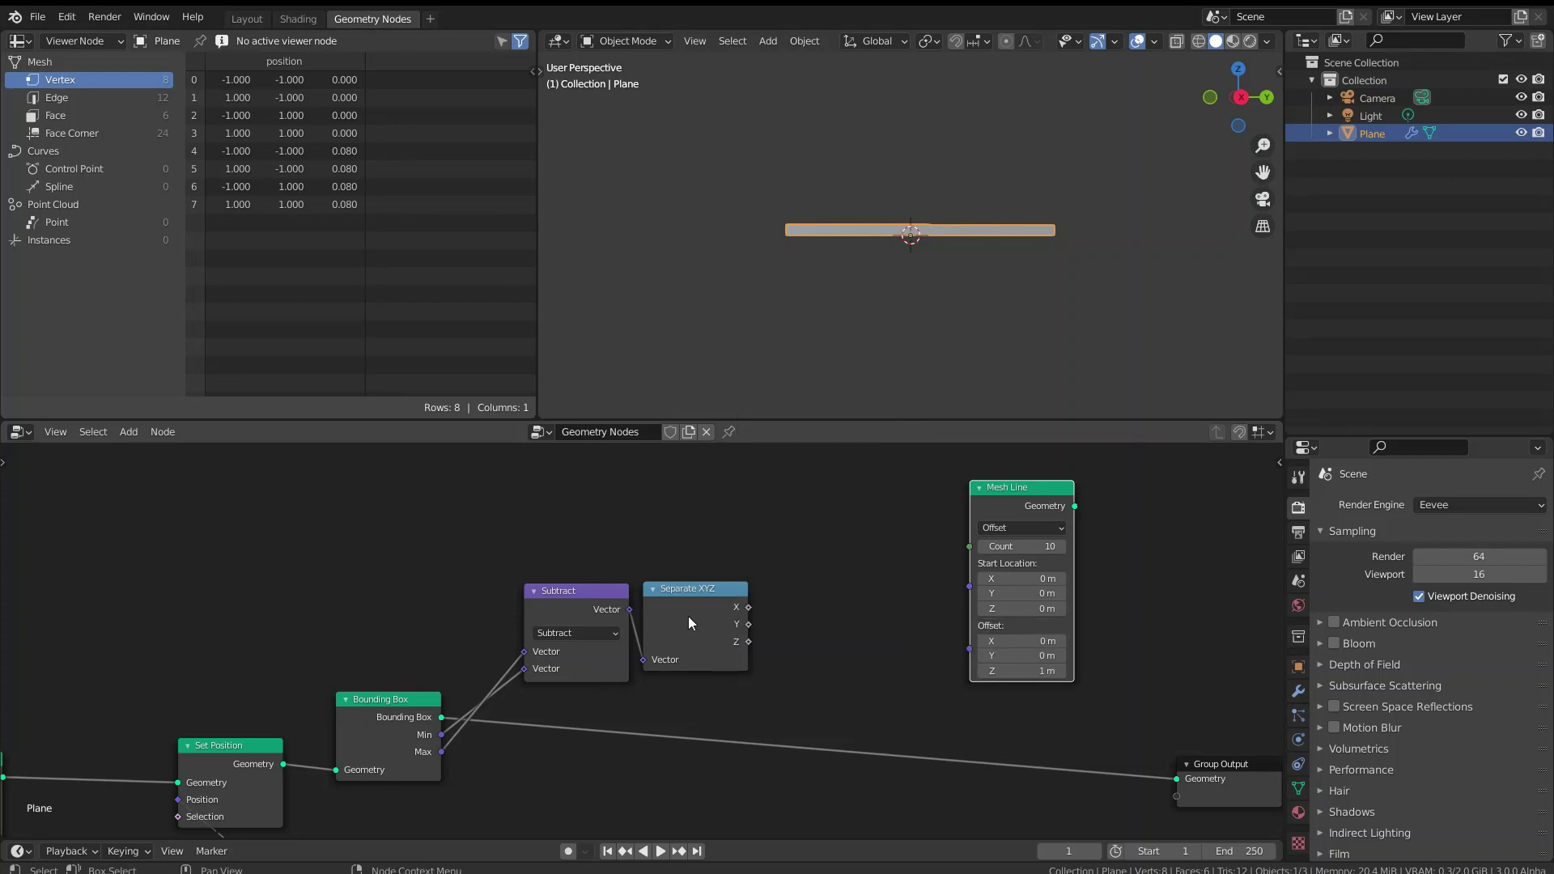
- Delete the duplicated Separate XYZ node and connect the Subtract node's Vector output to the Mesh Line's Offset
key("x")
left_click(578, 612)
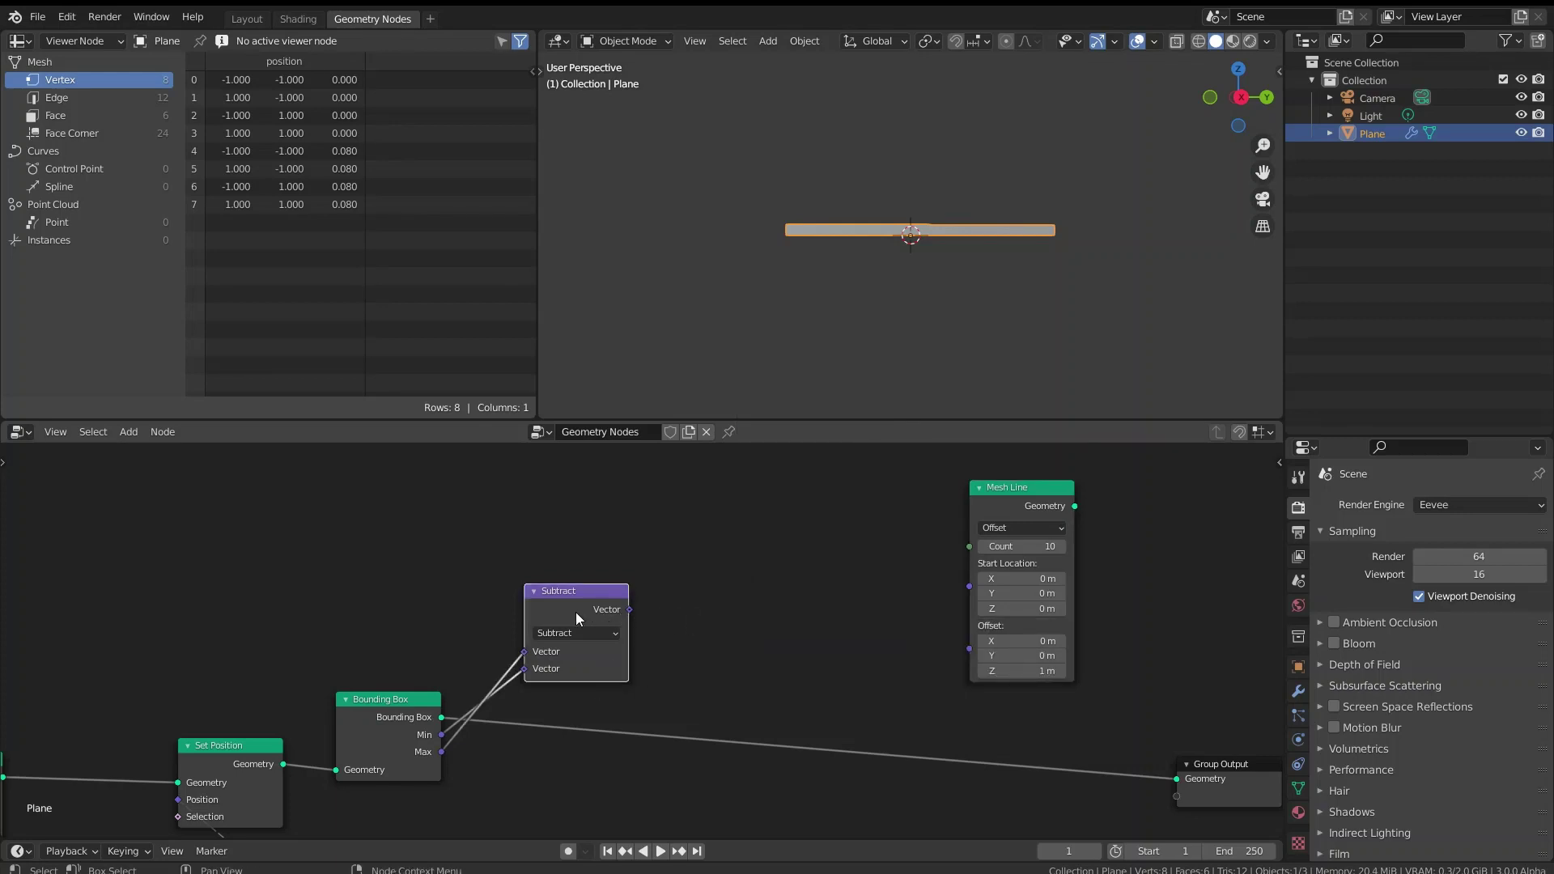
left_click_drag(629, 610, 968, 648)
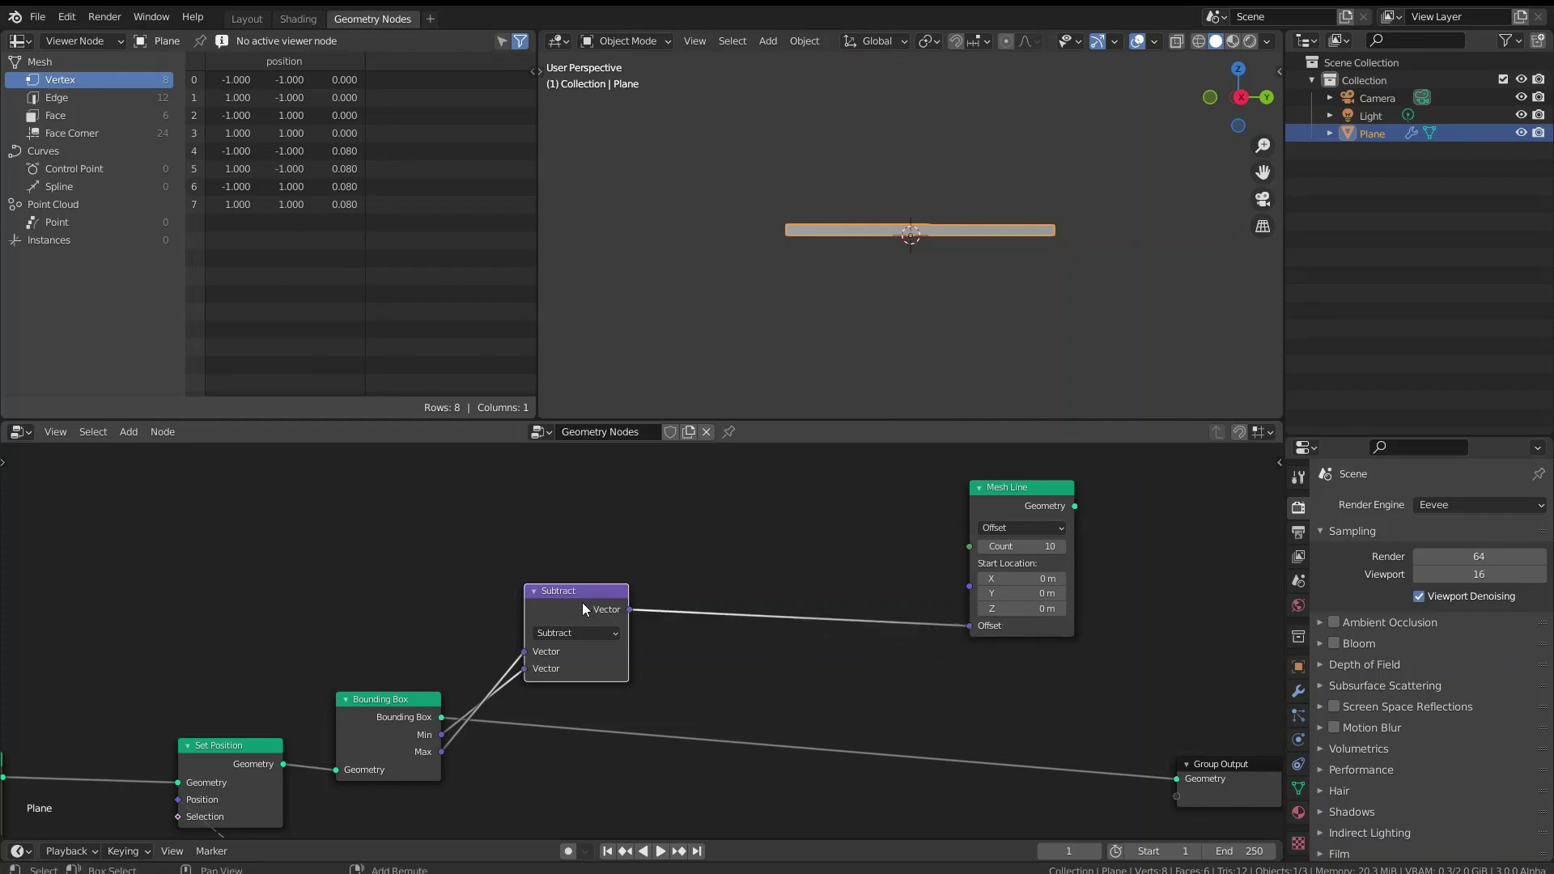
- Insert a copy of the Subtract node before the Mesh Line's Offset, change it to Multiply and enter 1 as its Z value
key("shift+d")
left_click(751, 570)
left_click(746, 594)
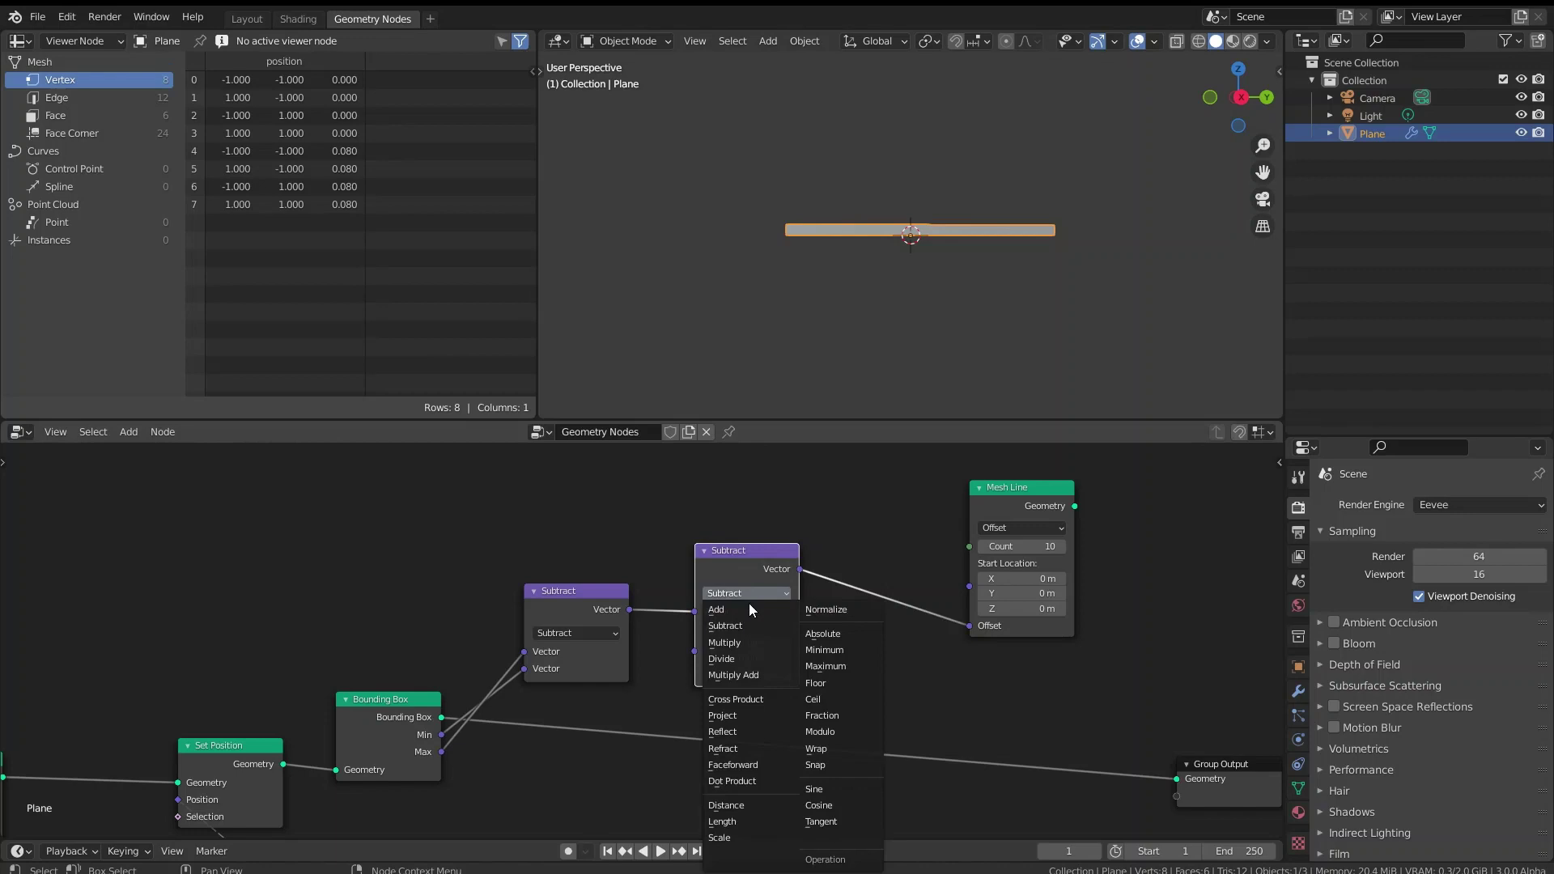
left_click(746, 644)
left_click(752, 673)
type("0.0")
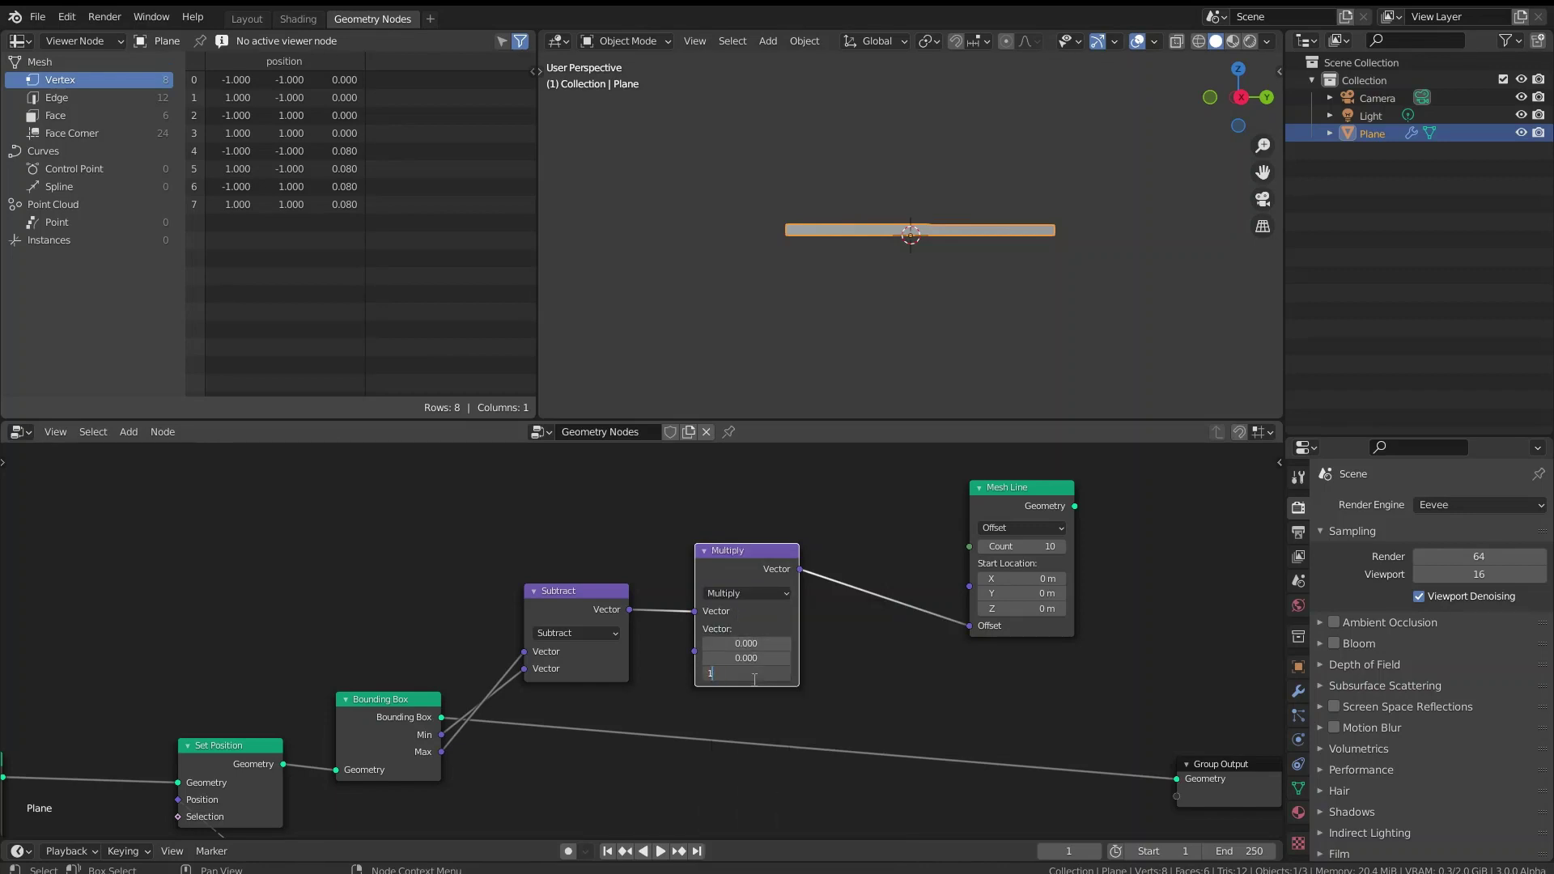
- Set the Multiply node's Z value to 1 and connect the Mesh Line geometry to the Group Output
key("Return")
left_click(1034, 506, "ctrl+shift")
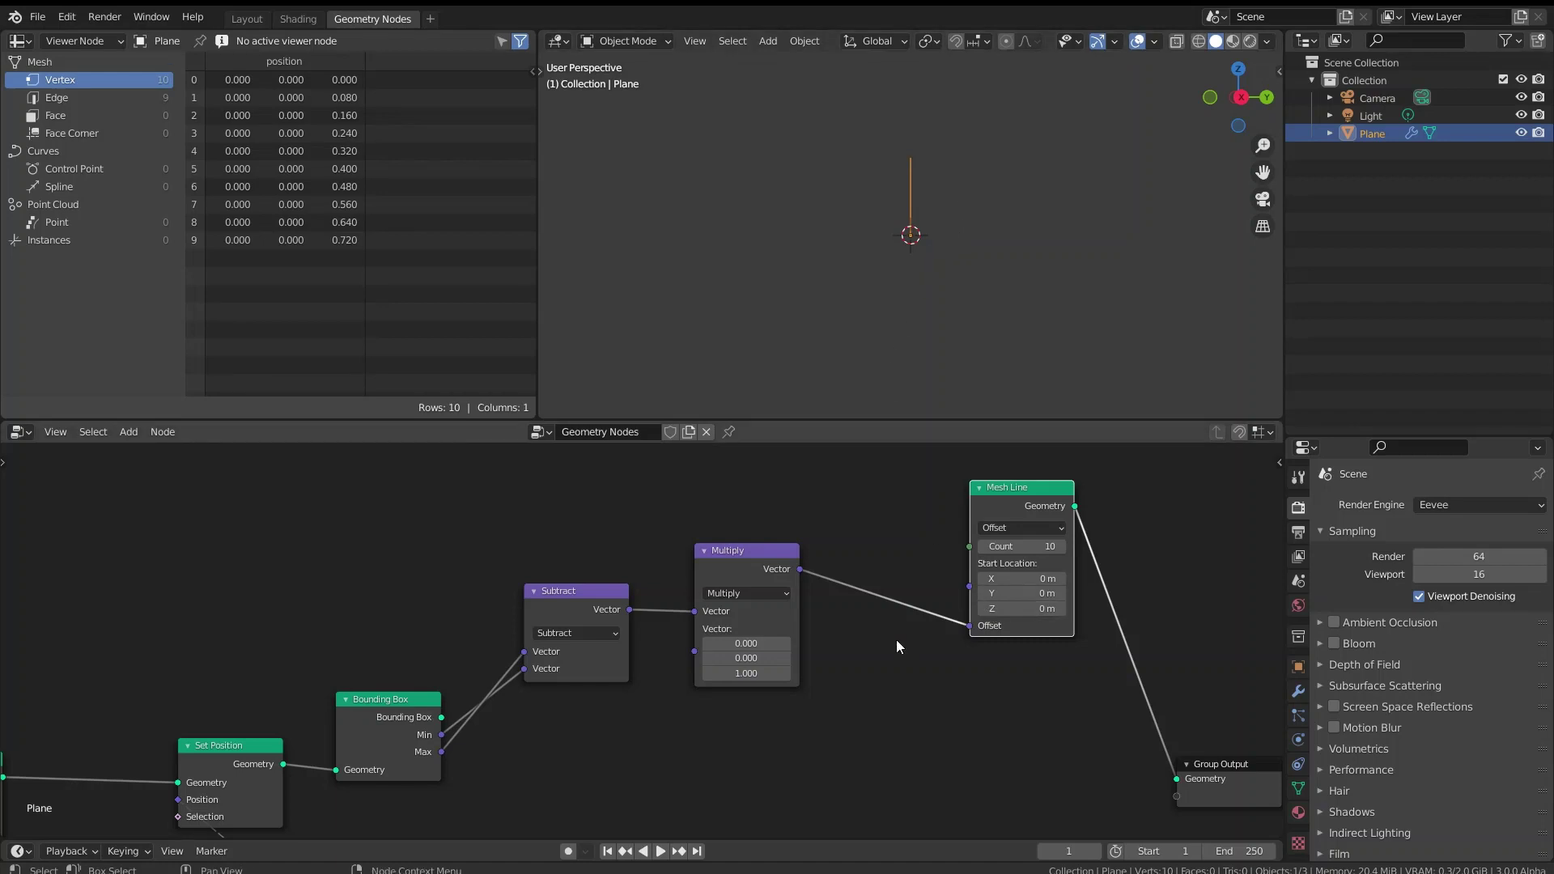
- Vary the UV Sphere's radius to test how the line responds, and return it to 1 m
middle_click_drag(636, 763, 1069, 587)
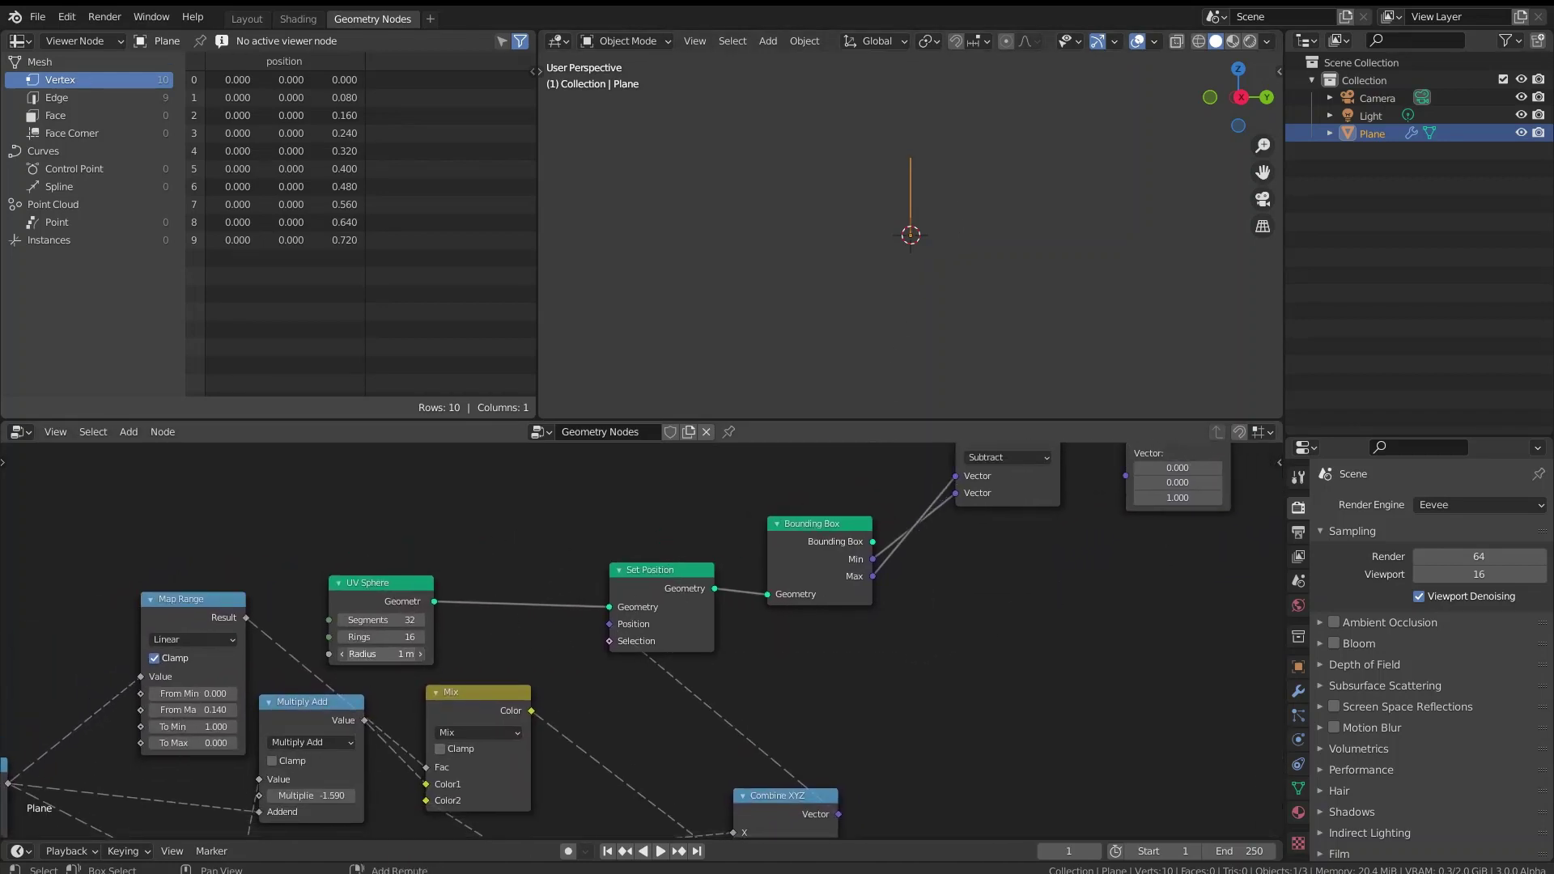
left_click_drag(380, 653, 429, 654)
left_click(378, 655)
key("Return")
- Make room before the Group Output and insert an Instance on Points node after Mesh Line
scroll(843, 643, "right", 10, "ctrl")
left_click_drag(809, 724, 1004, 653)
middle_click_drag(877, 520, 725, 593)
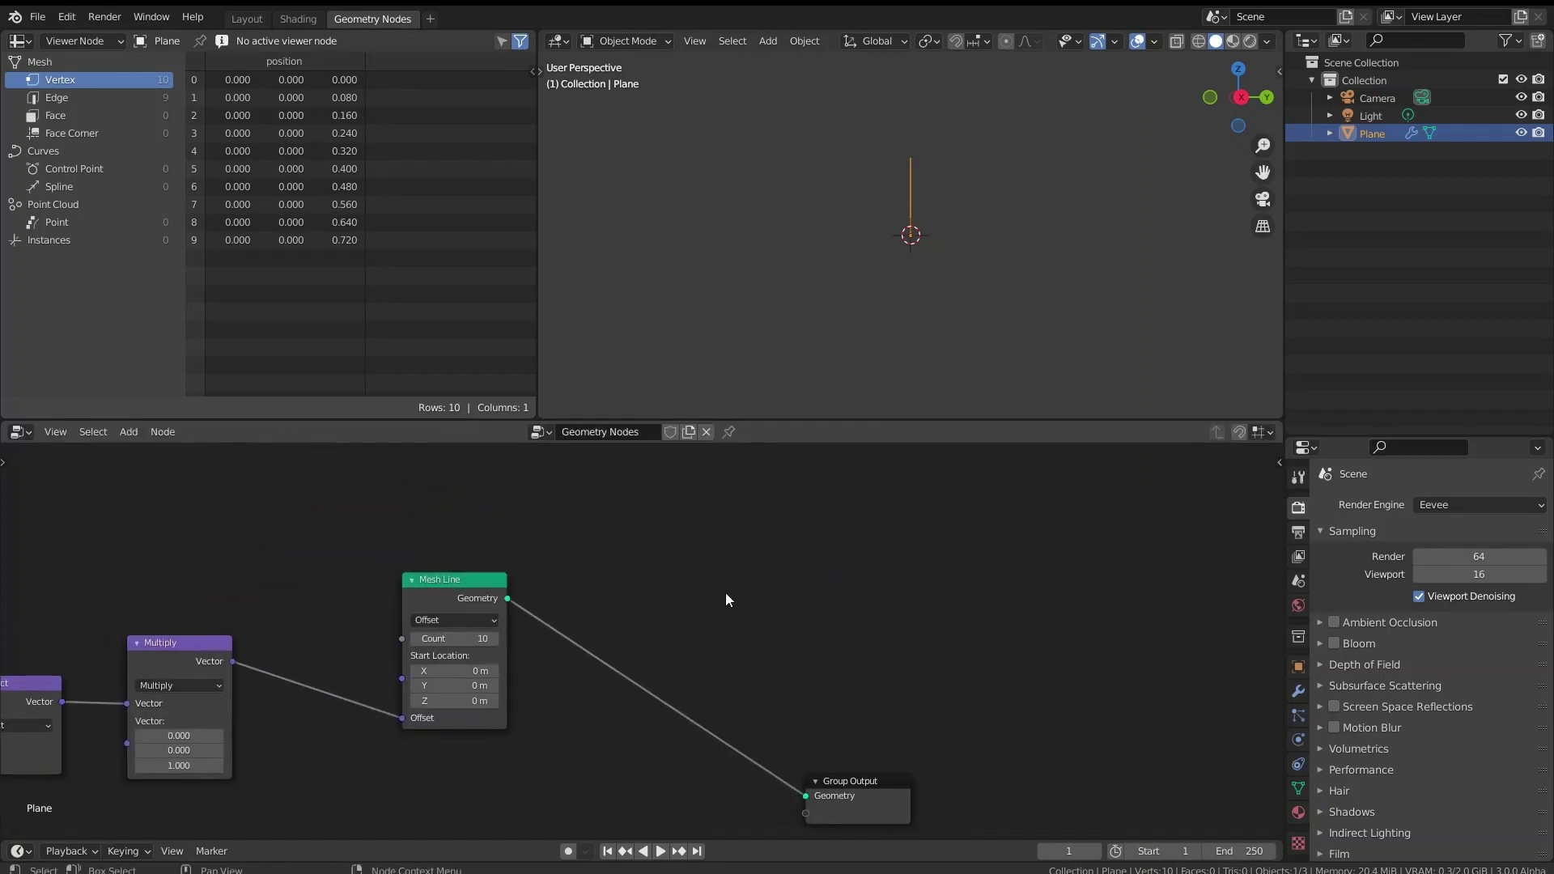
key("shift+a")
mouse_move(678, 408)
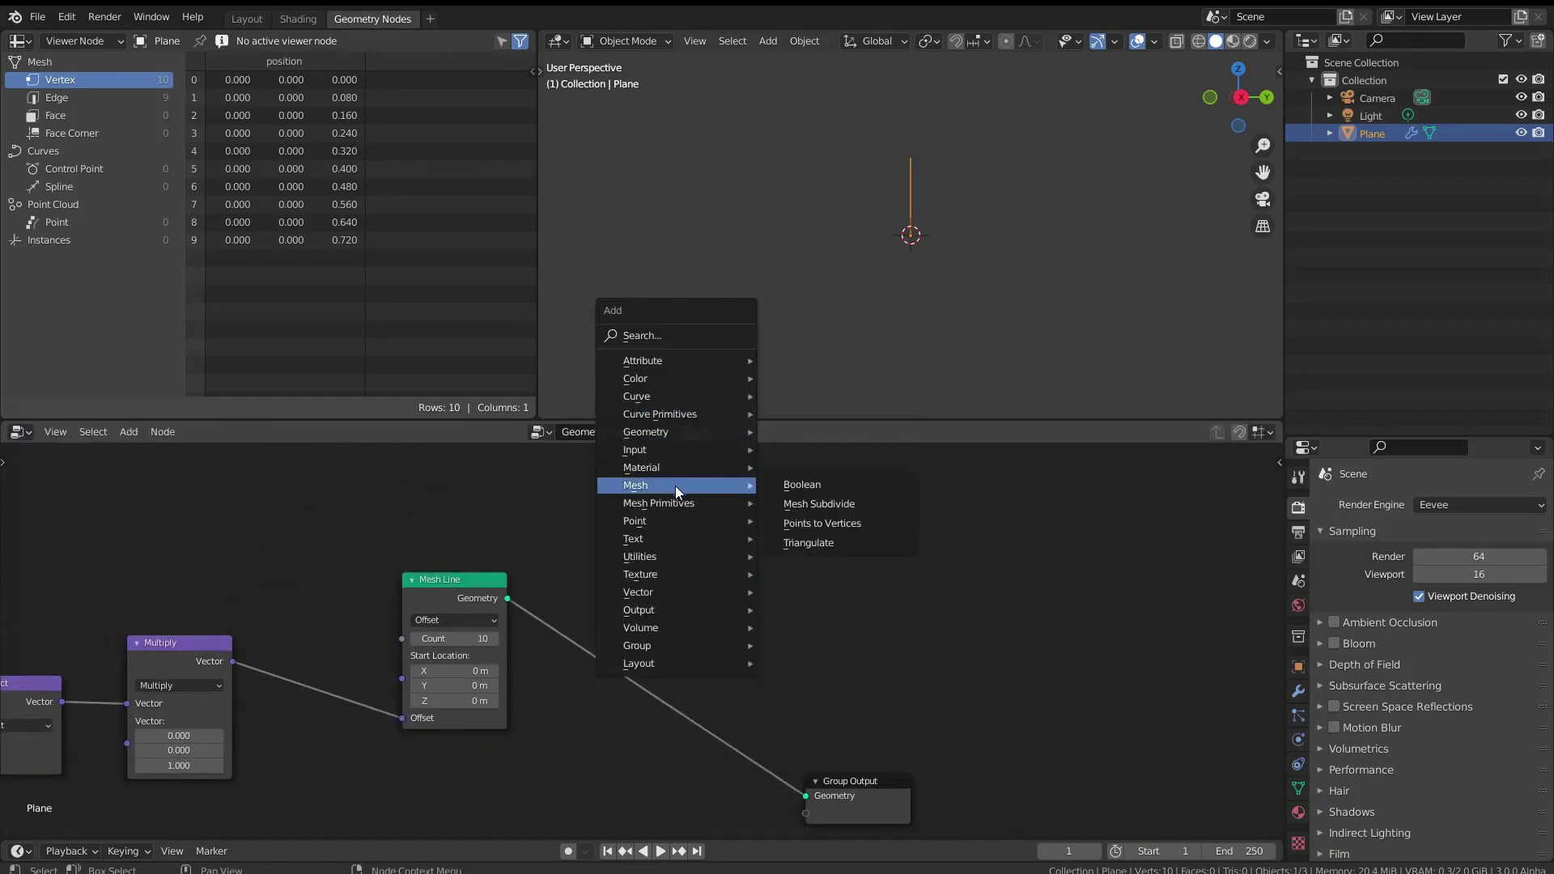
mouse_move(688, 435)
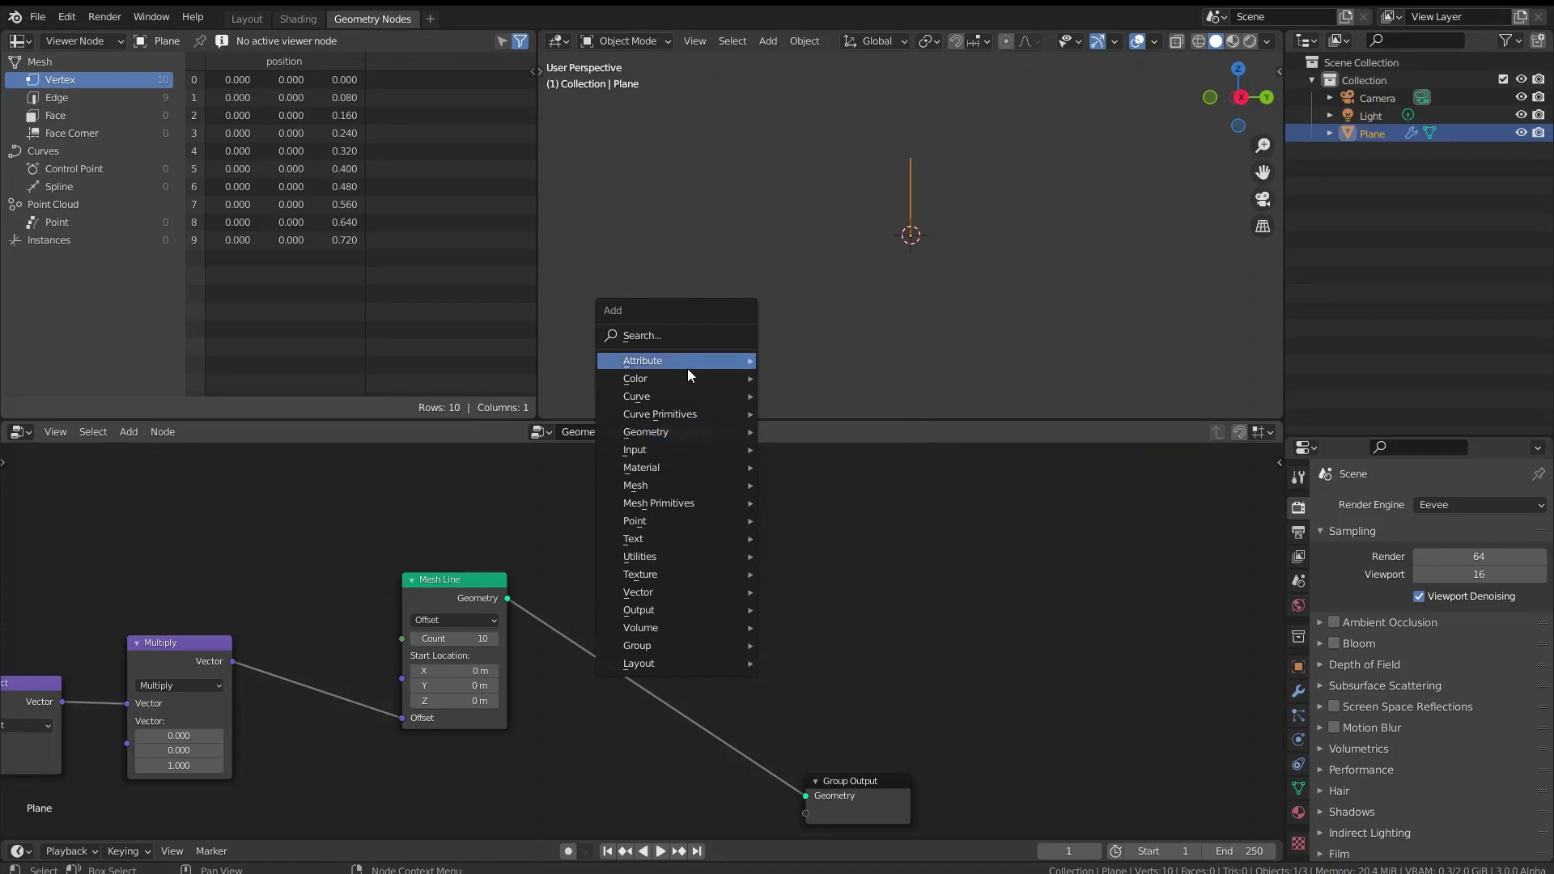
mouse_move(681, 519)
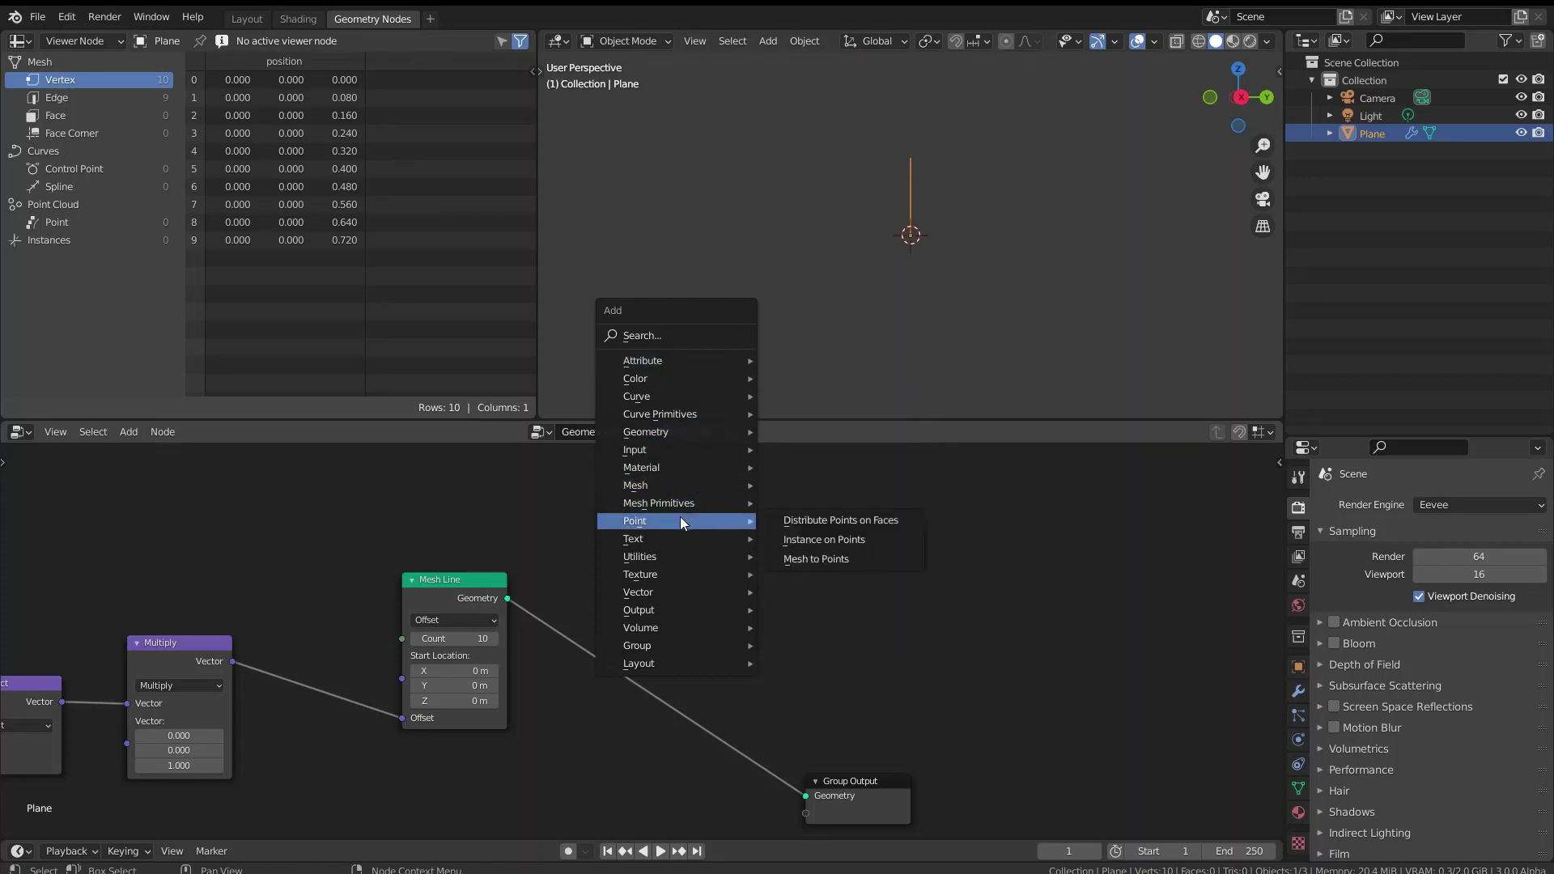
left_click(835, 540)
left_click(807, 518)
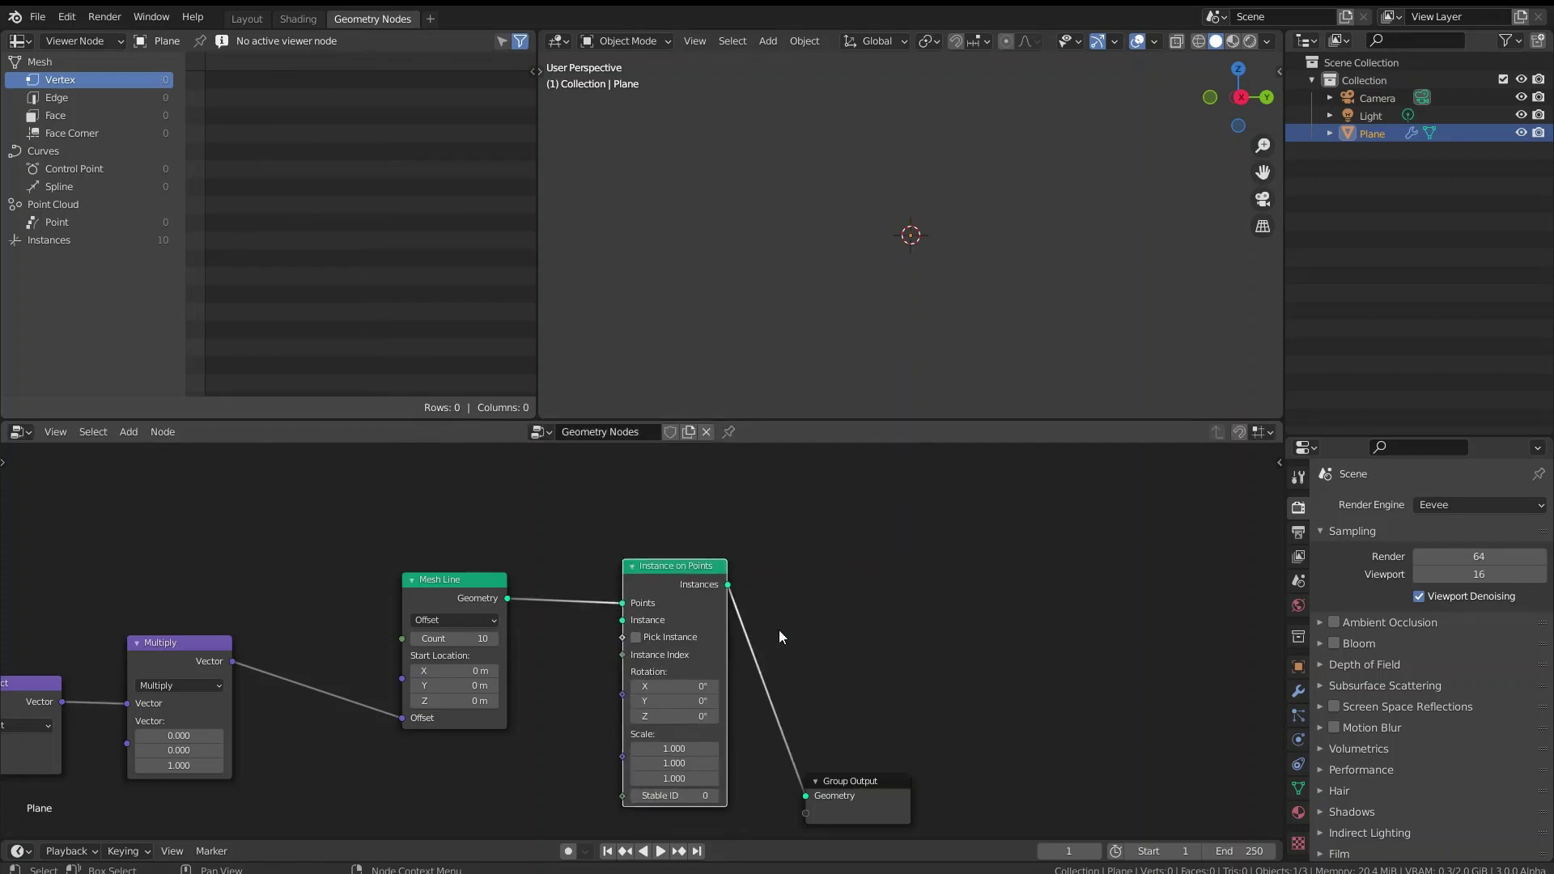
- Connect the Set Position geometry to the Instance input of Instance on Points and rearrange the Set Position and Group Output nodes
left_click_drag(864, 807, 953, 690)
scroll(522, 784, "down", 2)
middle_click_drag(523, 784, 716, 642)
left_click_drag(112, 666, 426, 700)
middle_click_drag(686, 675, 375, 727)
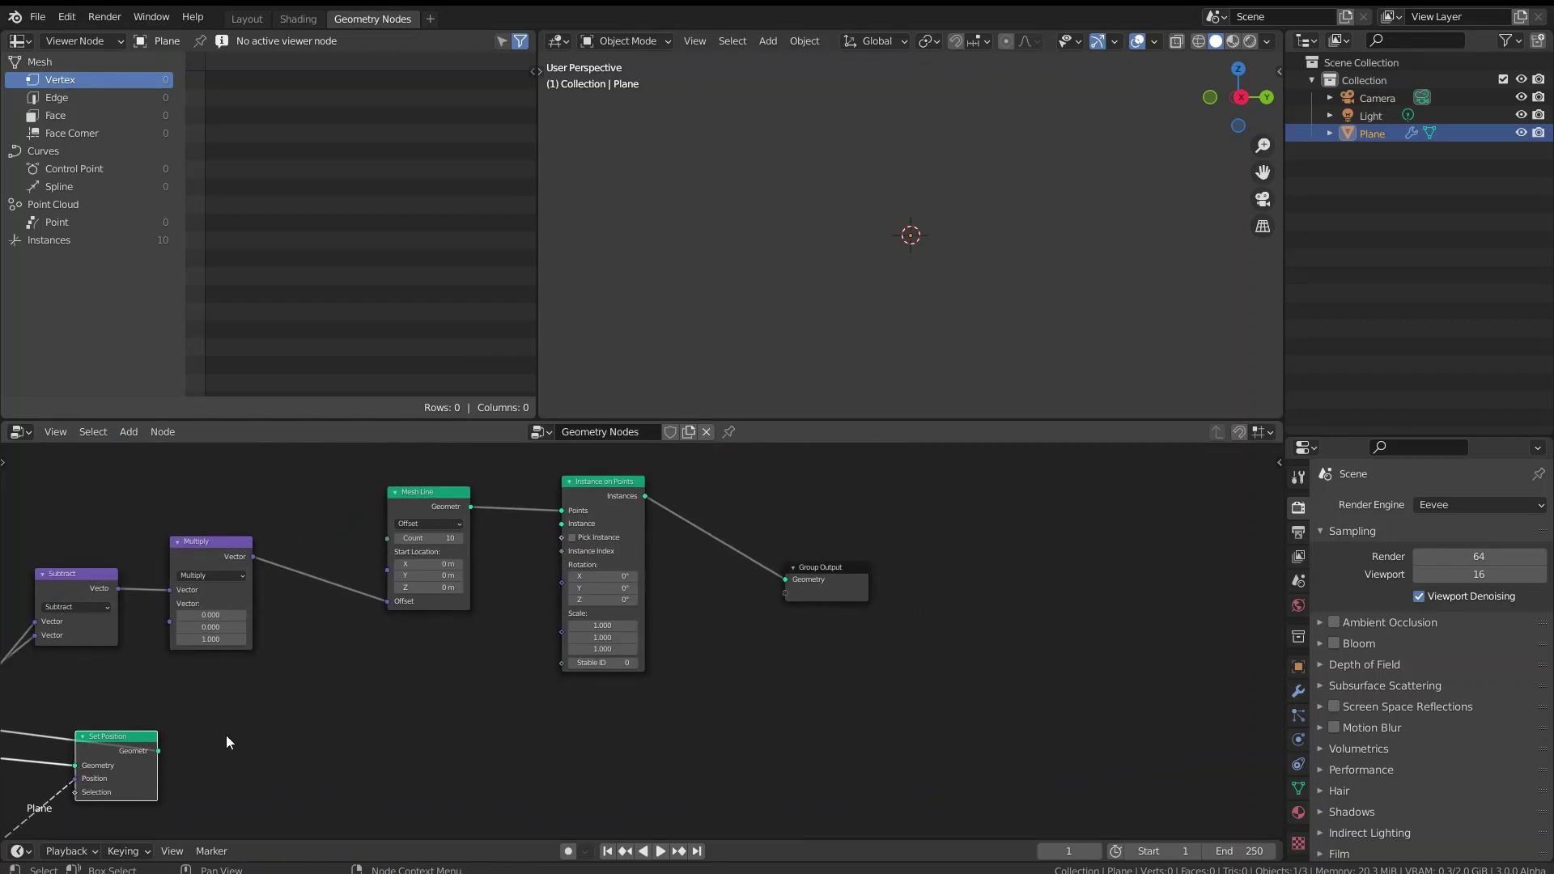
left_click_drag(159, 751, 606, 545)
middle_click_drag(941, 250, 896, 284)
scroll(887, 269, "up", 5)
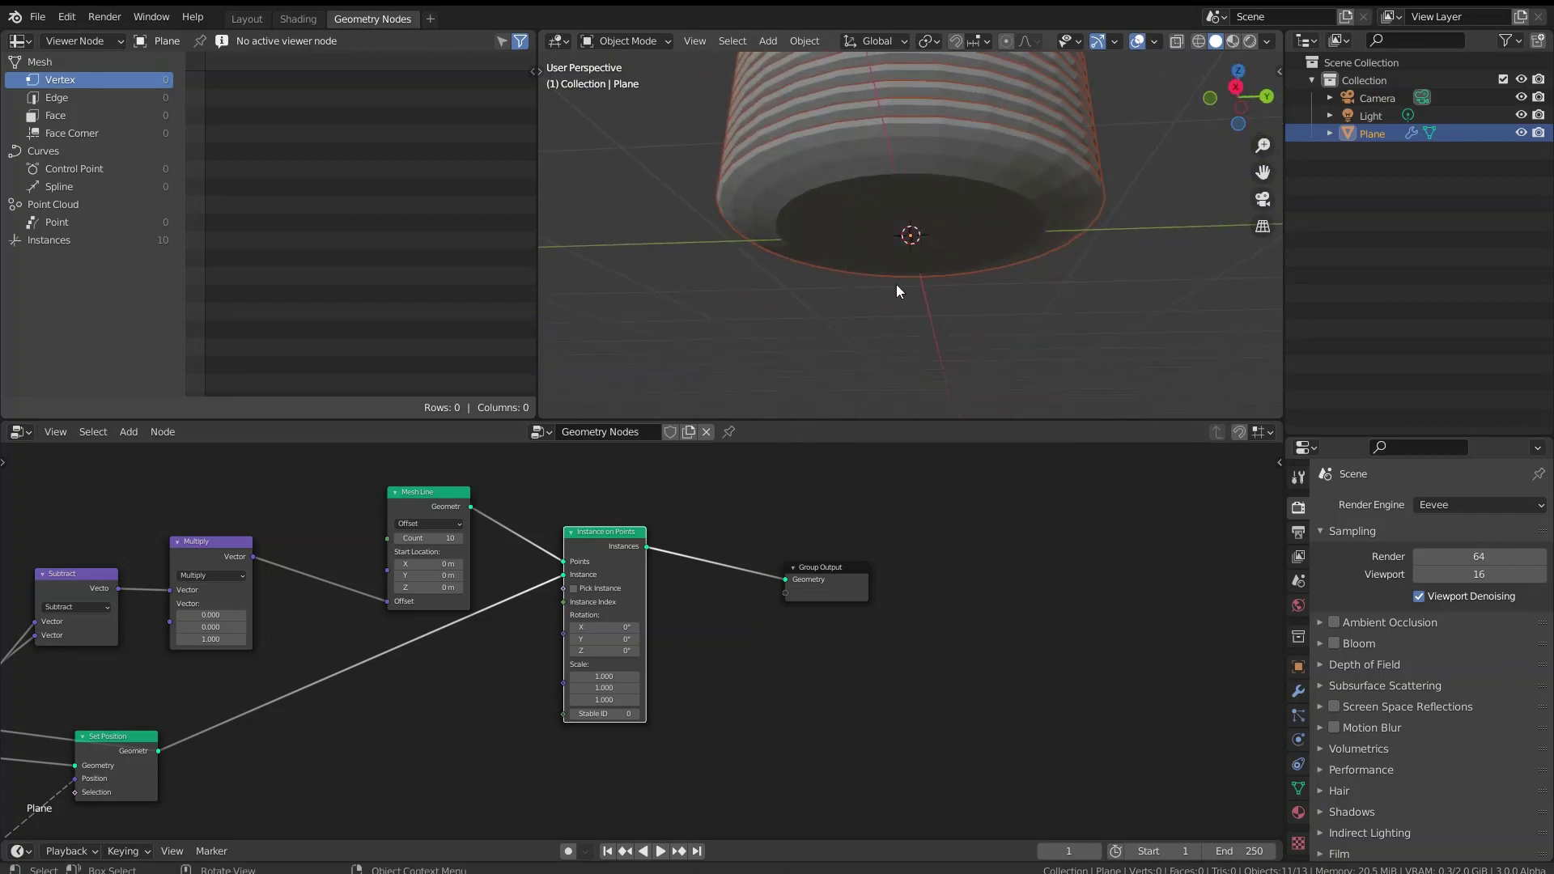
left_click_drag(819, 600, 715, 573)
left_click(910, 571)
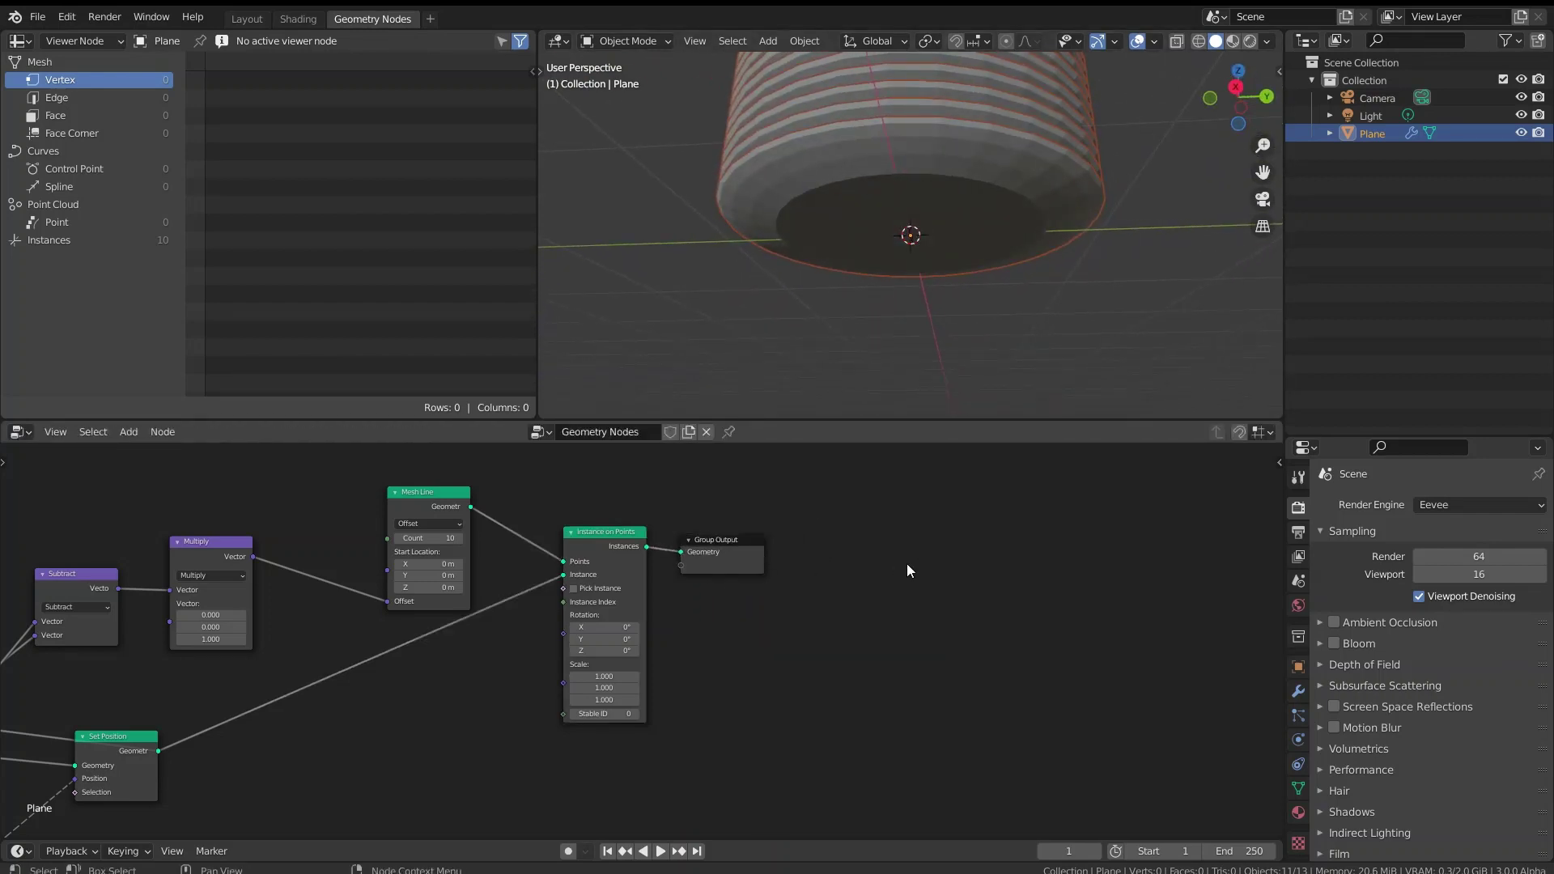
- Set the Mesh Line count to 28 to stack more discs
middle_click_drag(406, 725, 561, 834)
left_click_drag(583, 647, 809, 648)
middle_click_drag(870, 291, 810, 356)
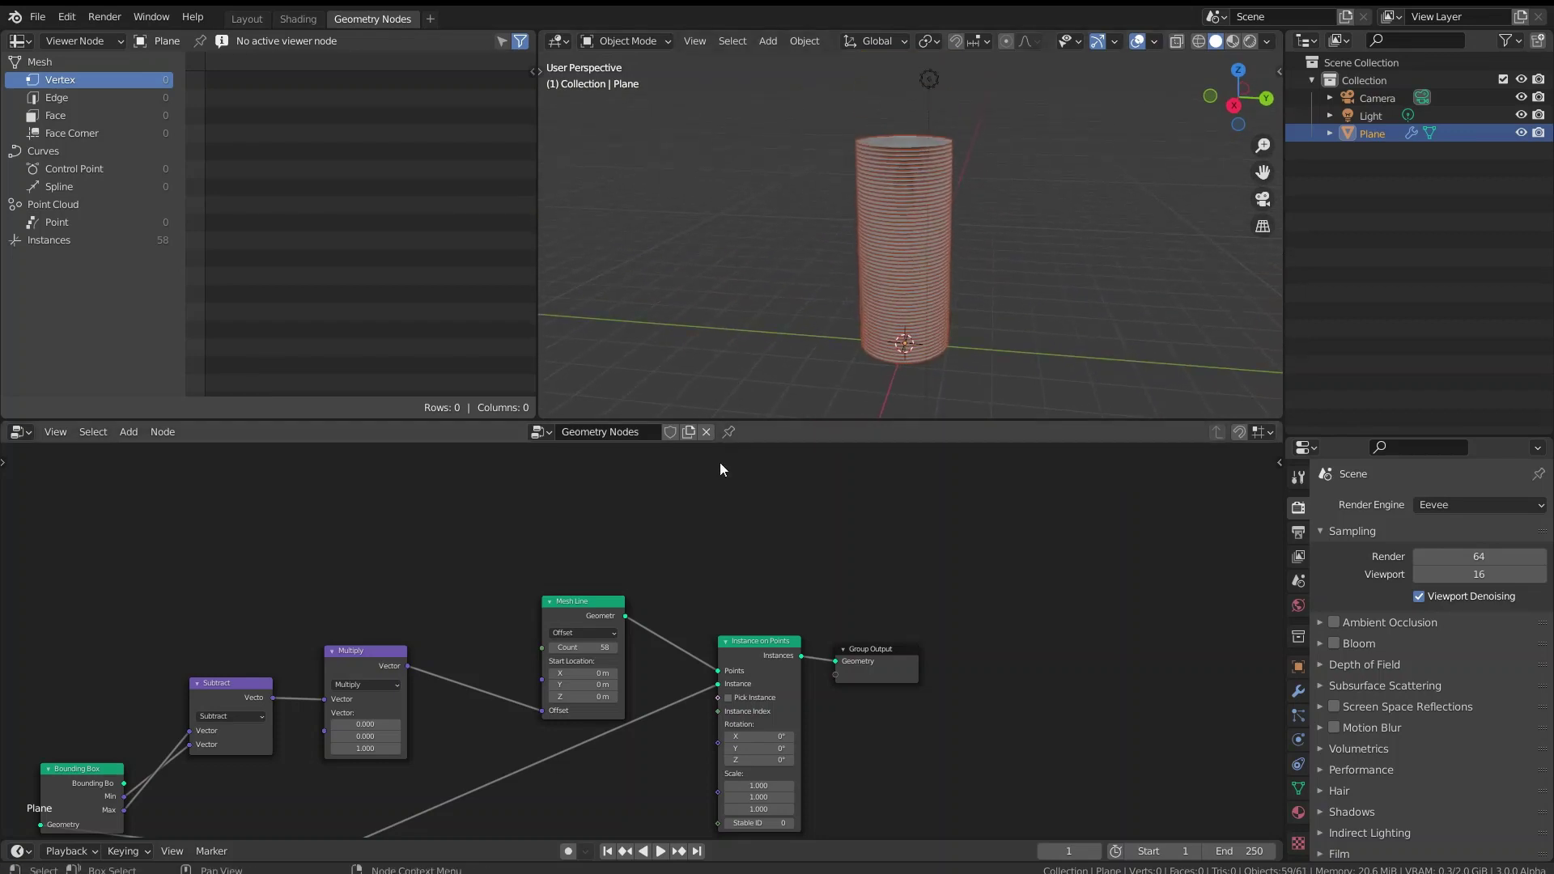
scroll(641, 604, "up", 1)
left_click_drag(567, 650, 461, 650)
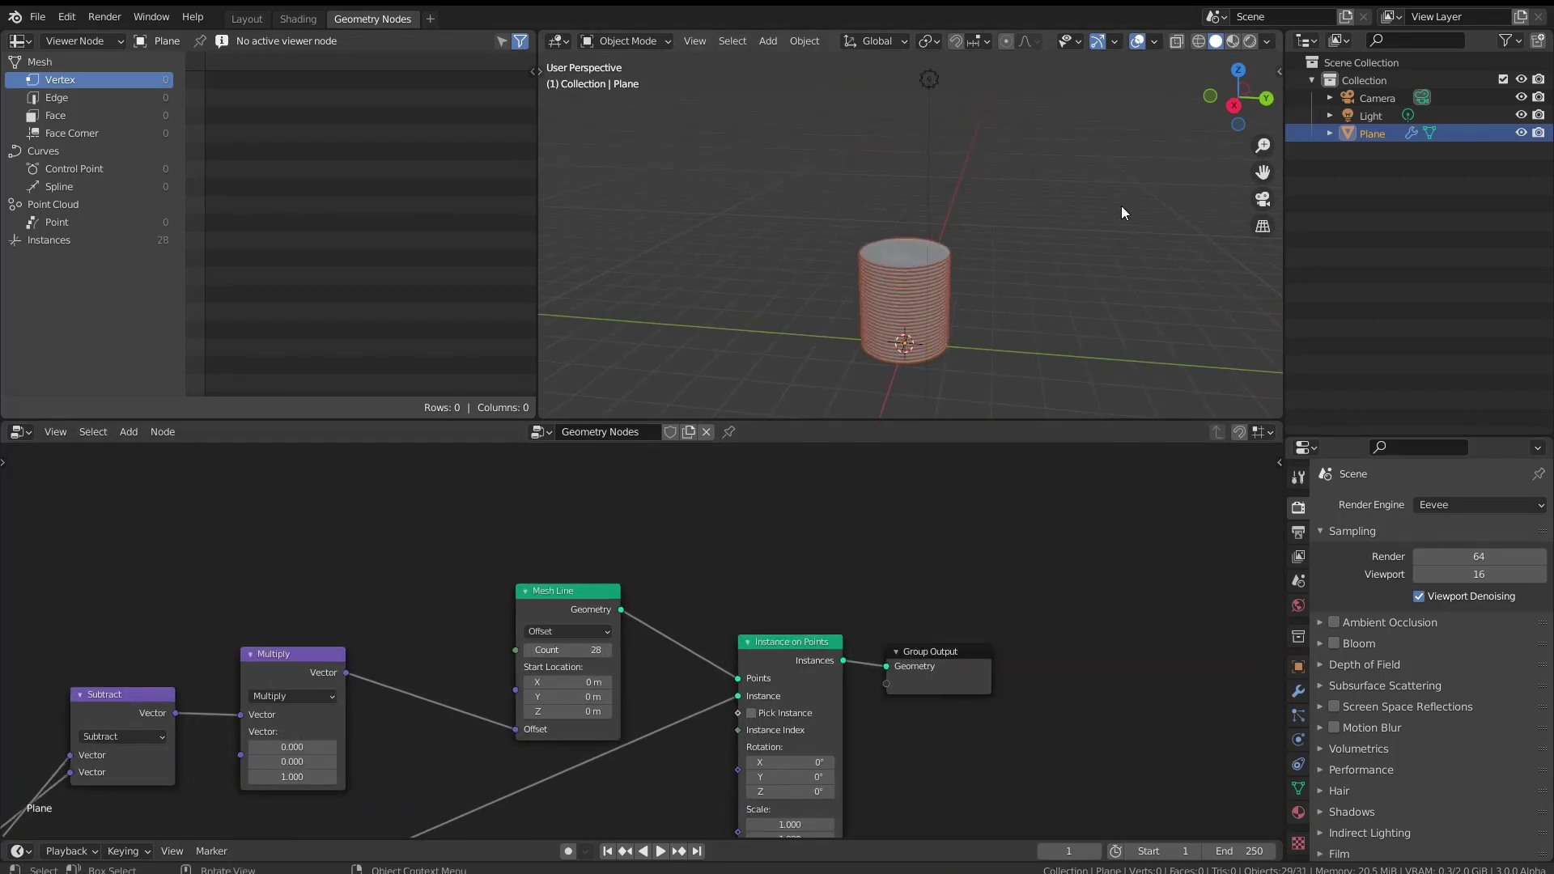
scroll(1120, 206, "up", 5)
scroll(1052, 283, "down", 5)
scroll(1004, 363, "up", 3)
middle_click_drag(1004, 363, 886, 386)
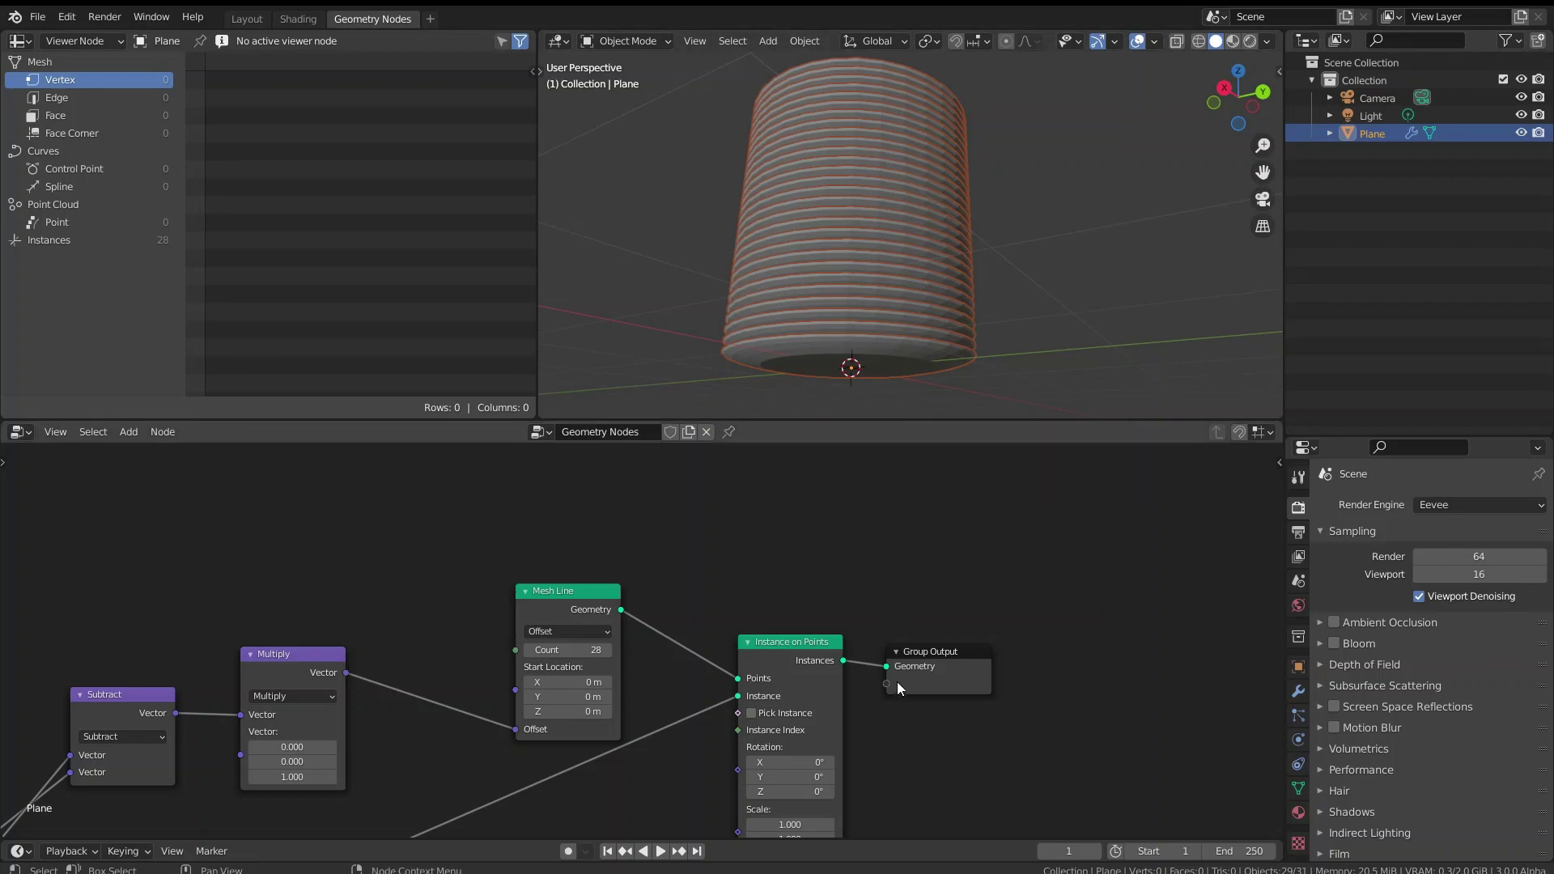
- Move the Group Output node farther away from Instance on Points to leave space between them
left_click_drag(896, 682, 1018, 604)
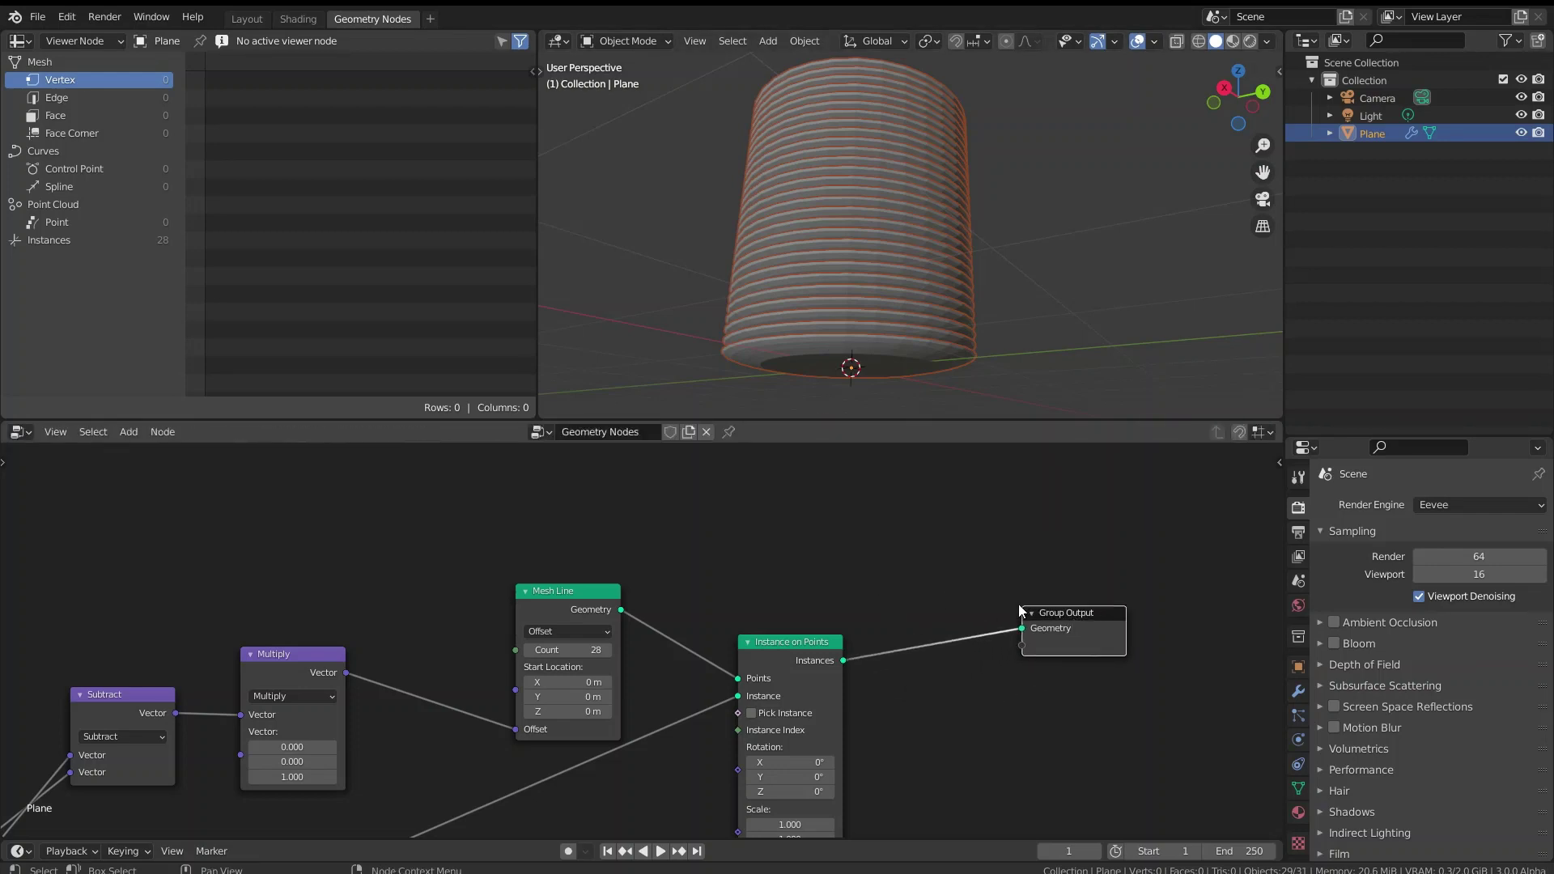
left_click(868, 542)
middle_click_drag(276, 608, 763, 808)
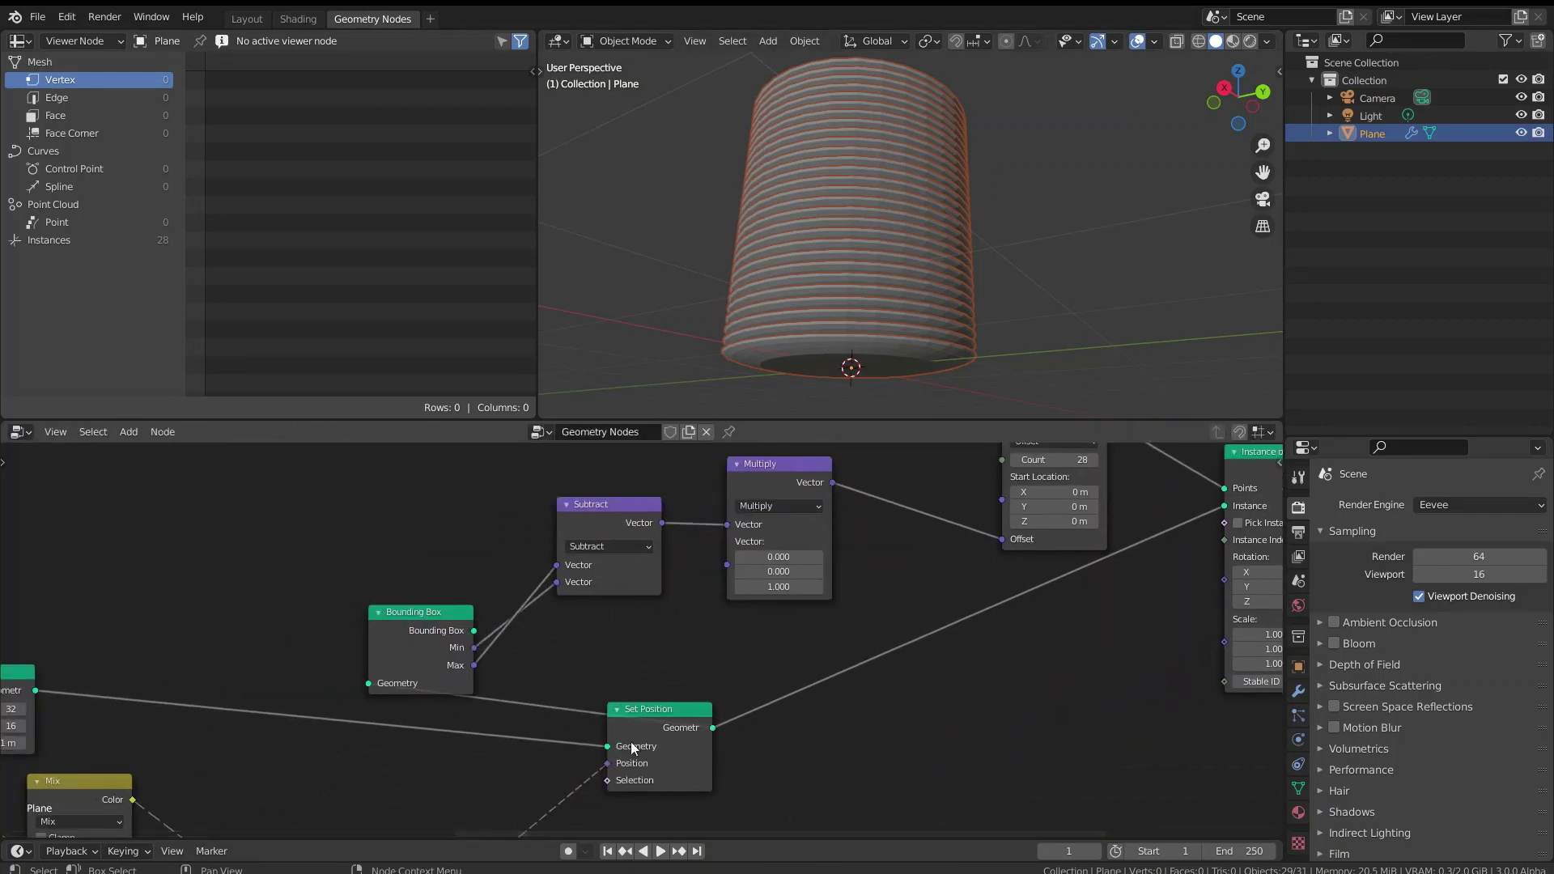
scroll(402, 617, "down", 6)
middle_click_drag(341, 739, 679, 617)
middle_click_drag(988, 645, 649, 725)
left_click_drag(942, 595, 1107, 602)
- Set the Multiply node's Z value to 0.9 to tighten the spacing between the stacked discs
scroll(931, 274, "up", 5)
scroll(931, 274, "down", 3)
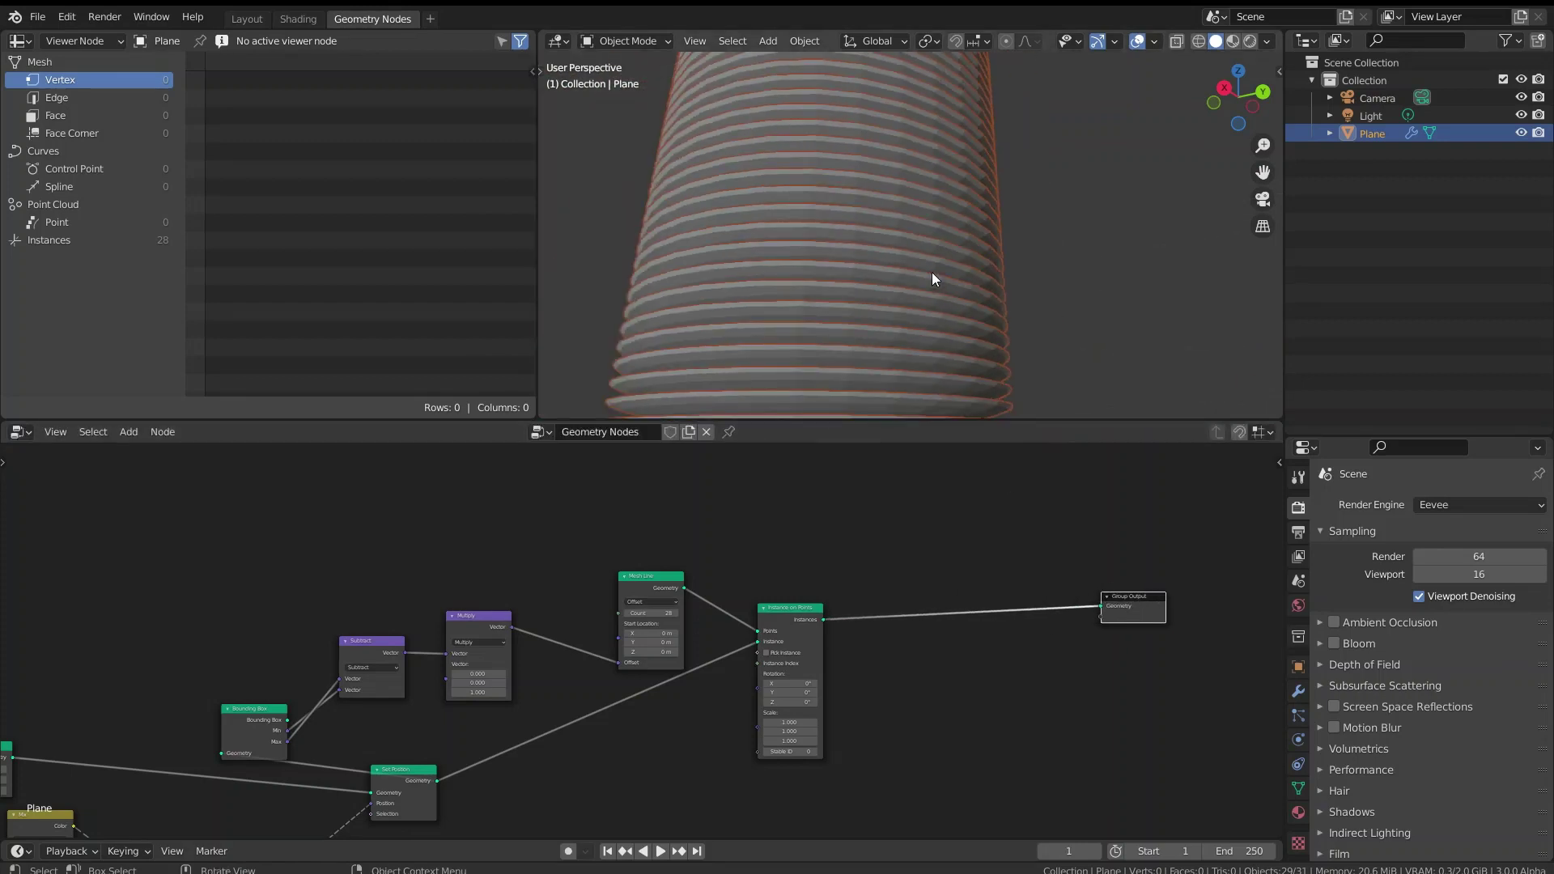
middle_click_drag(931, 272, 734, 188)
scroll(920, 294, "down", 3)
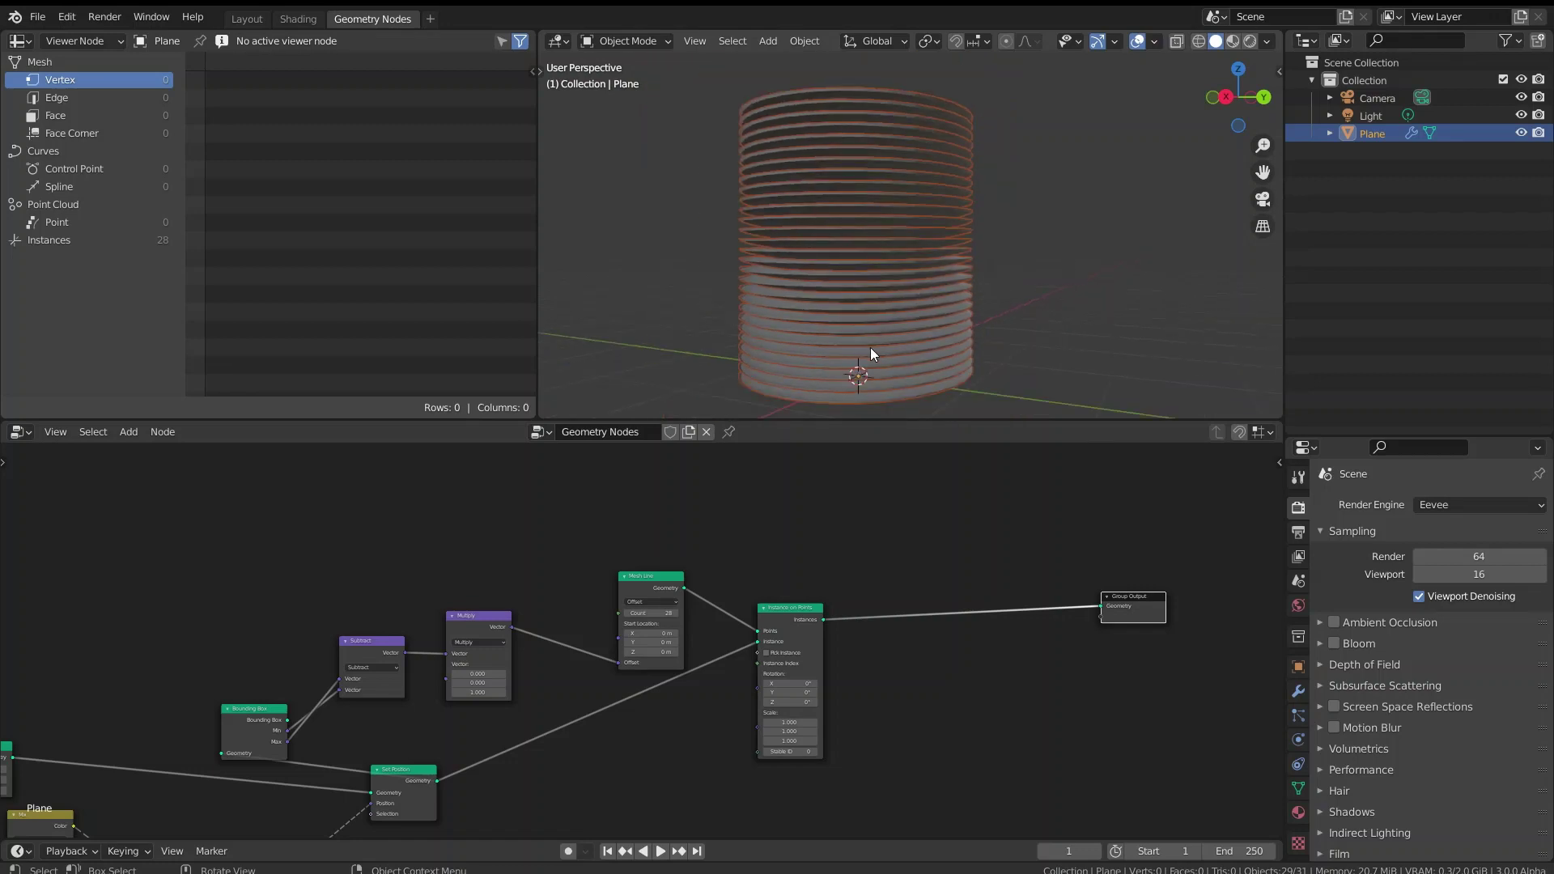
middle_click_drag(871, 347, 880, 289)
scroll(885, 231, "up", 5)
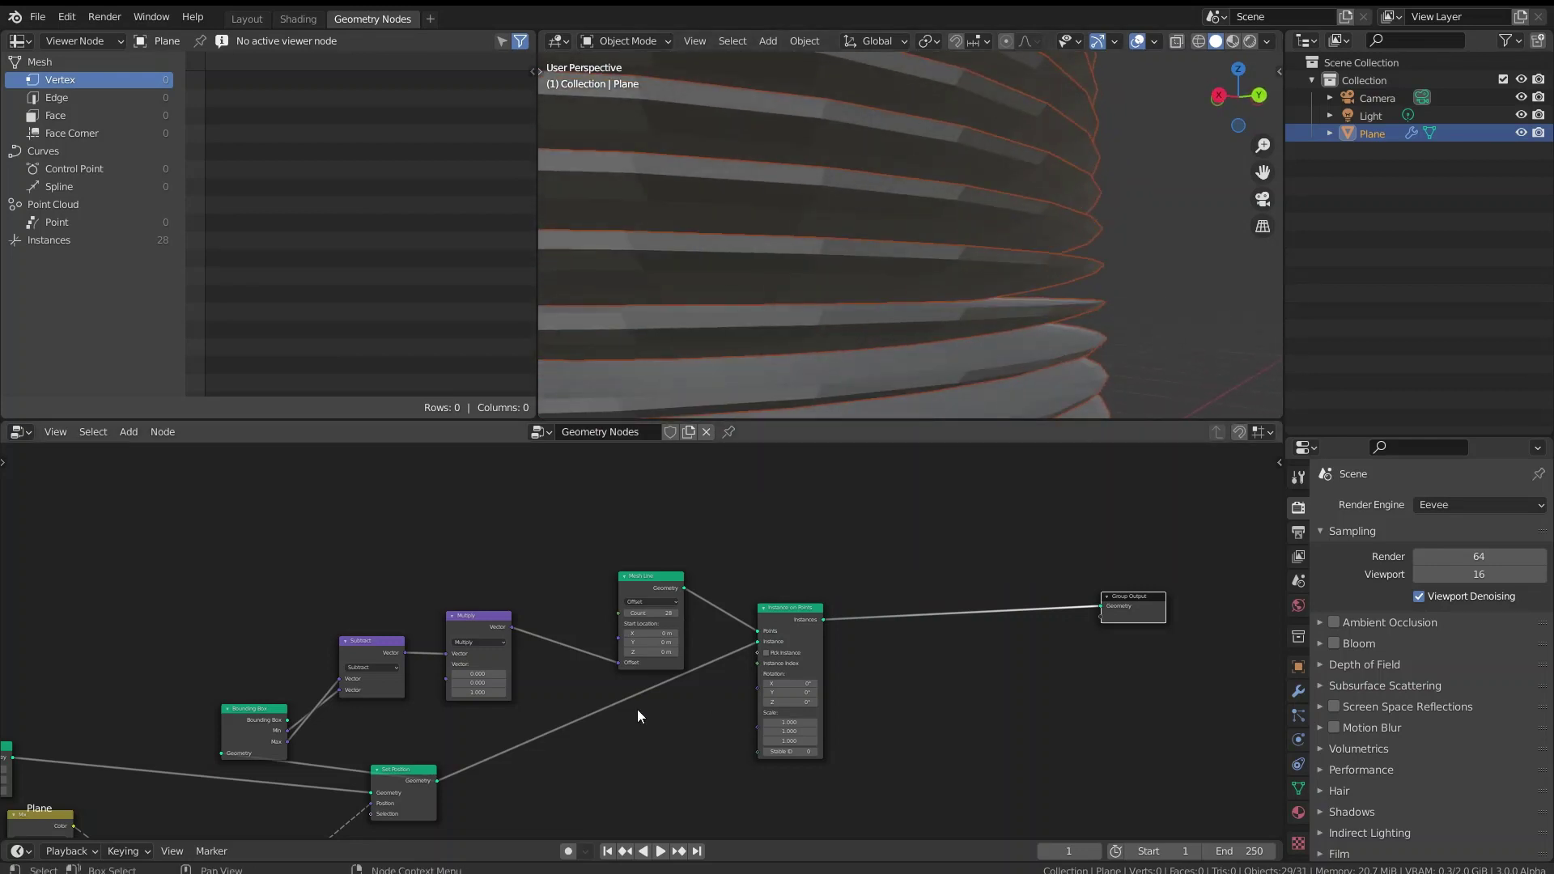
middle_click_drag(555, 712, 850, 673)
scroll(882, 604, "up", 3)
left_click(767, 652)
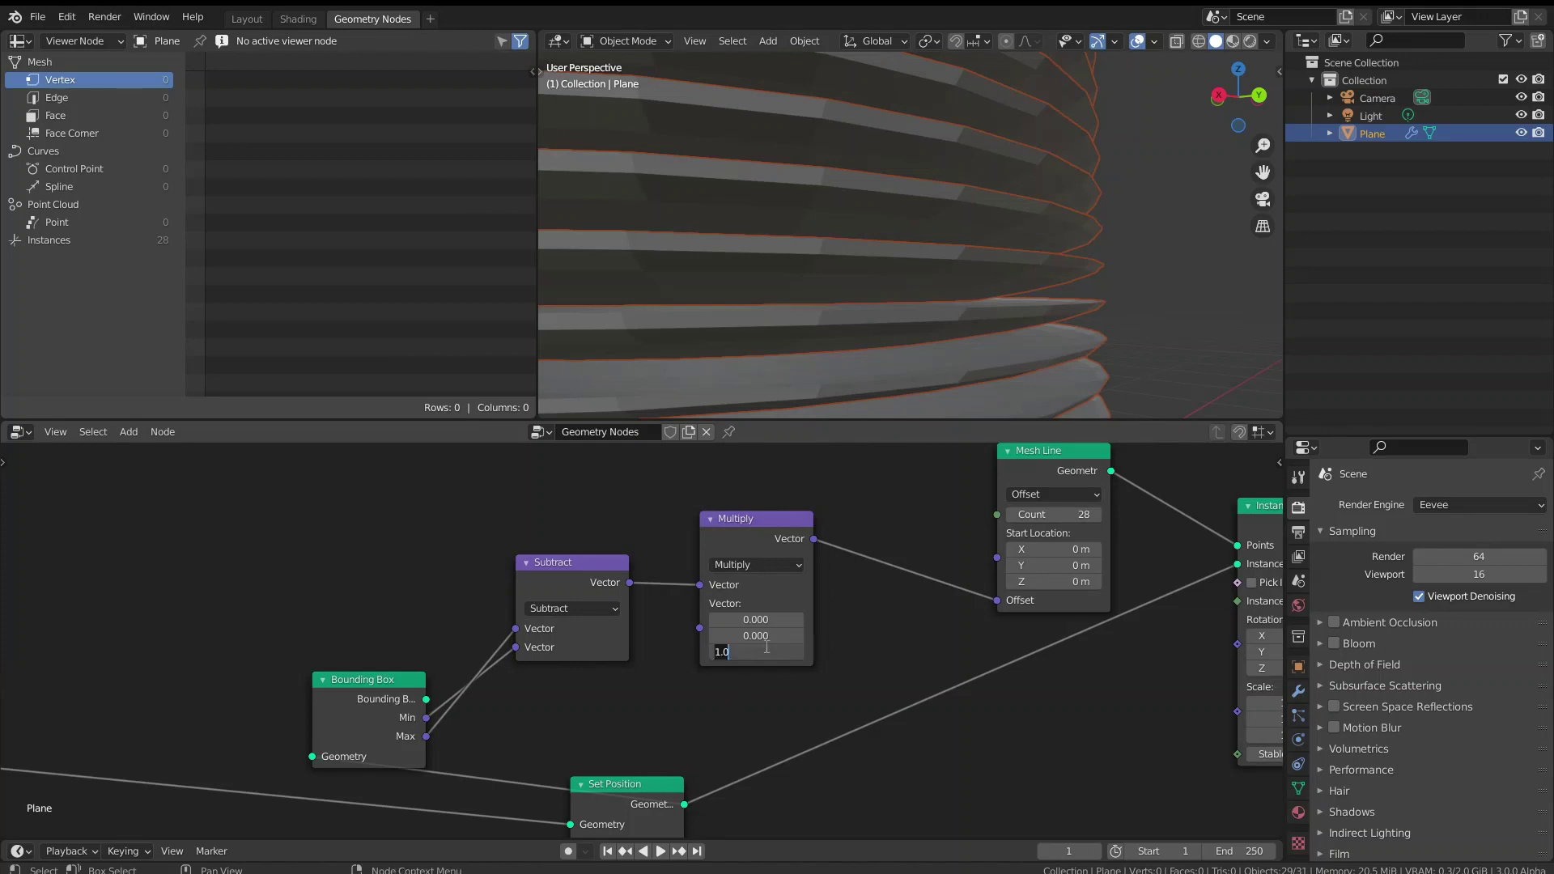
key("Return")
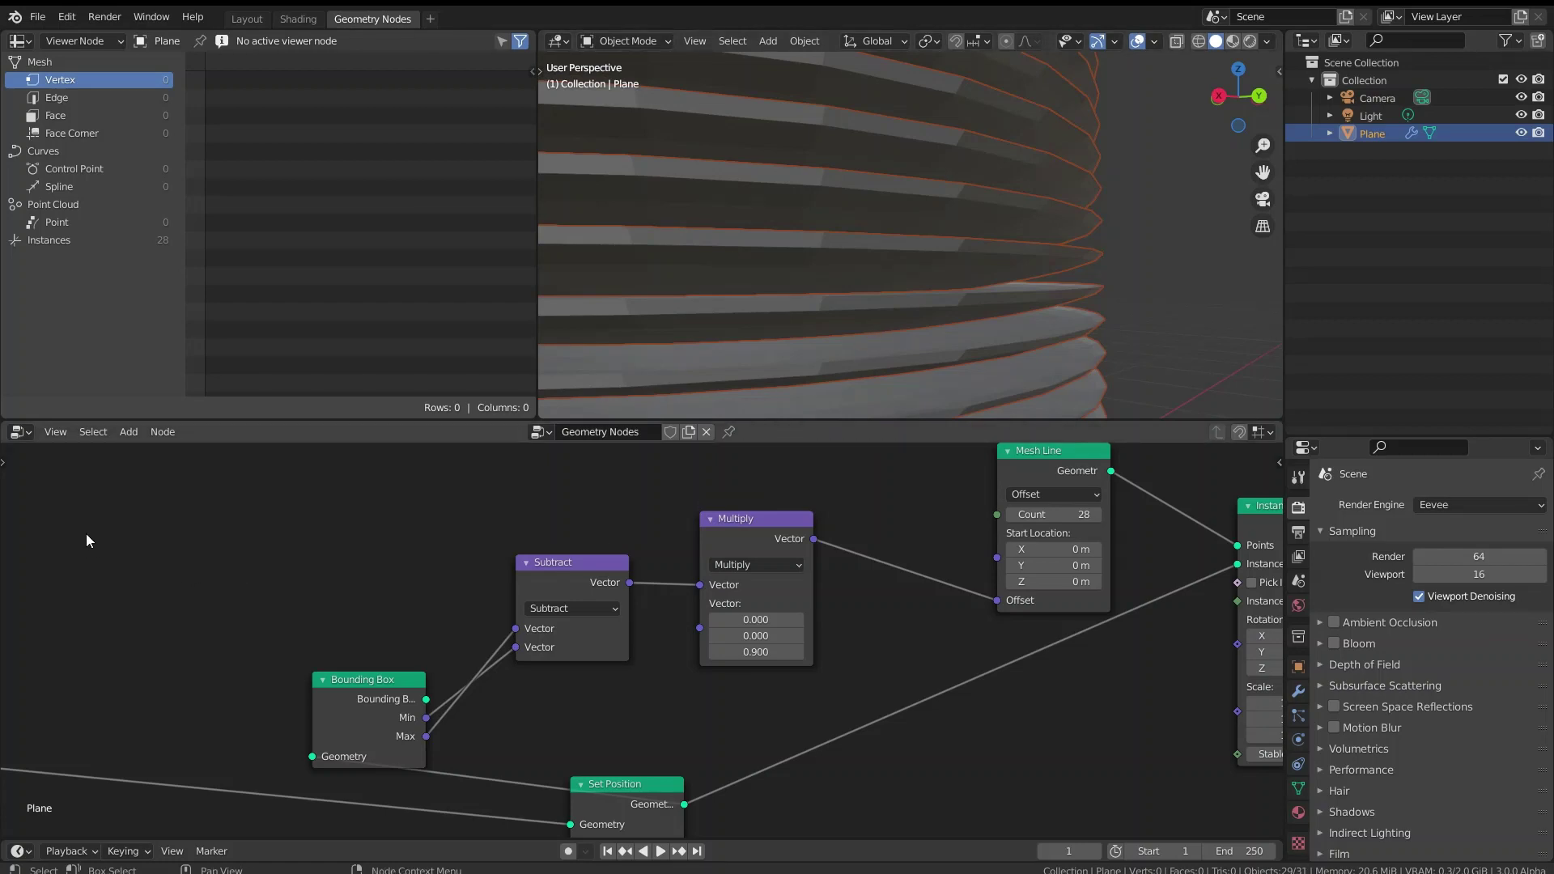
- Sketch a freehand annotation of nested bowl-shaped disc profiles in the empty area above the Bounding Box node
right_click_drag(86, 533, 173, 571, "ctrl")
right_click_drag(285, 540, 299, 530, "ctrl")
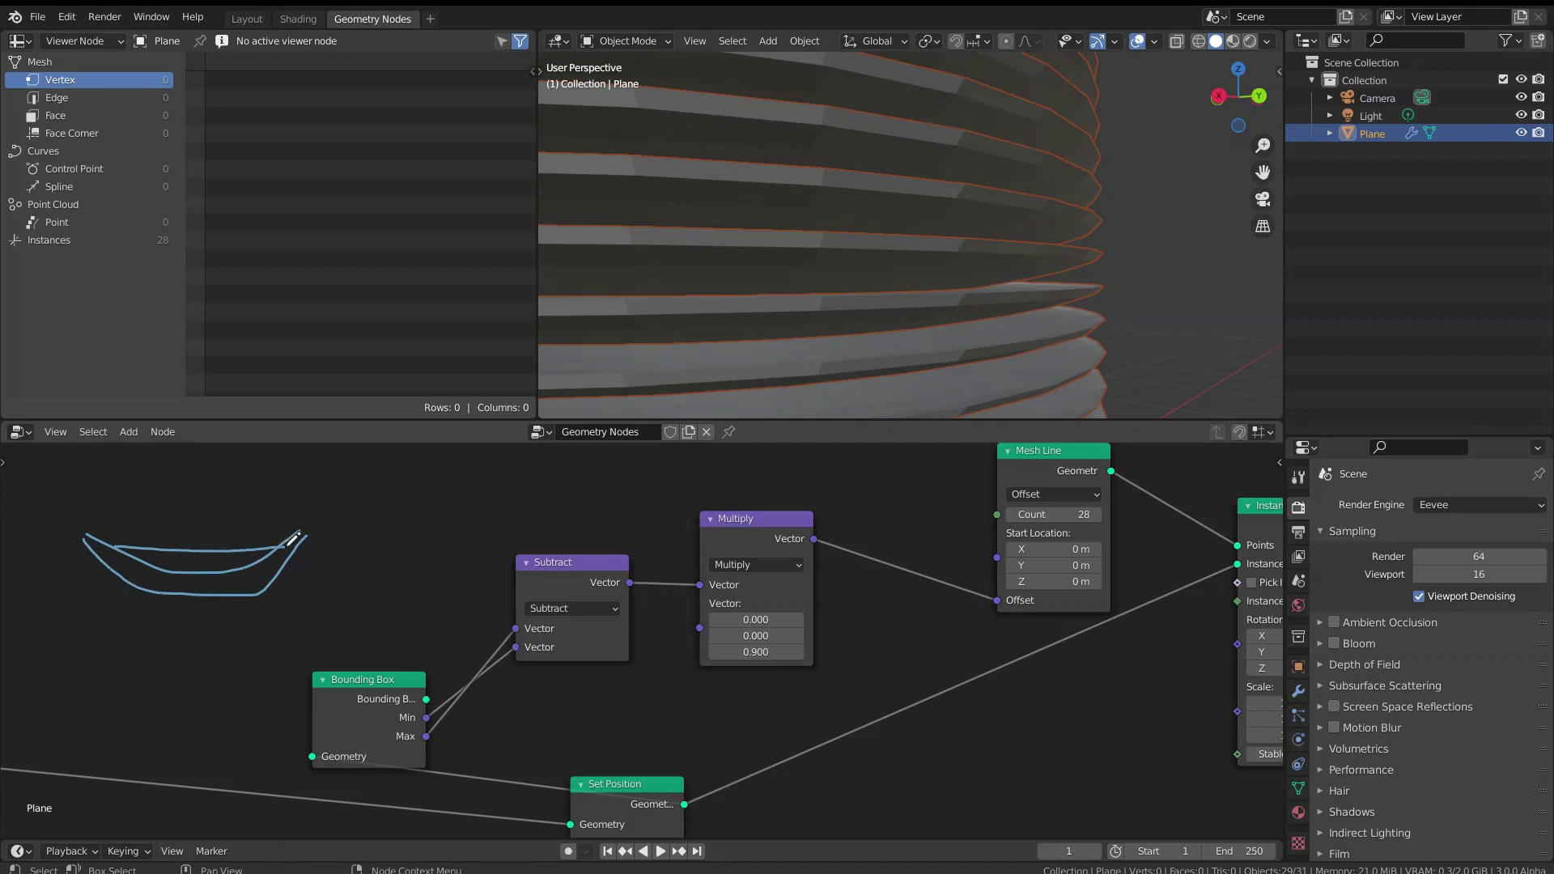
left_click_drag(293, 538, 298, 533)
left_click_drag(140, 521, 319, 519)
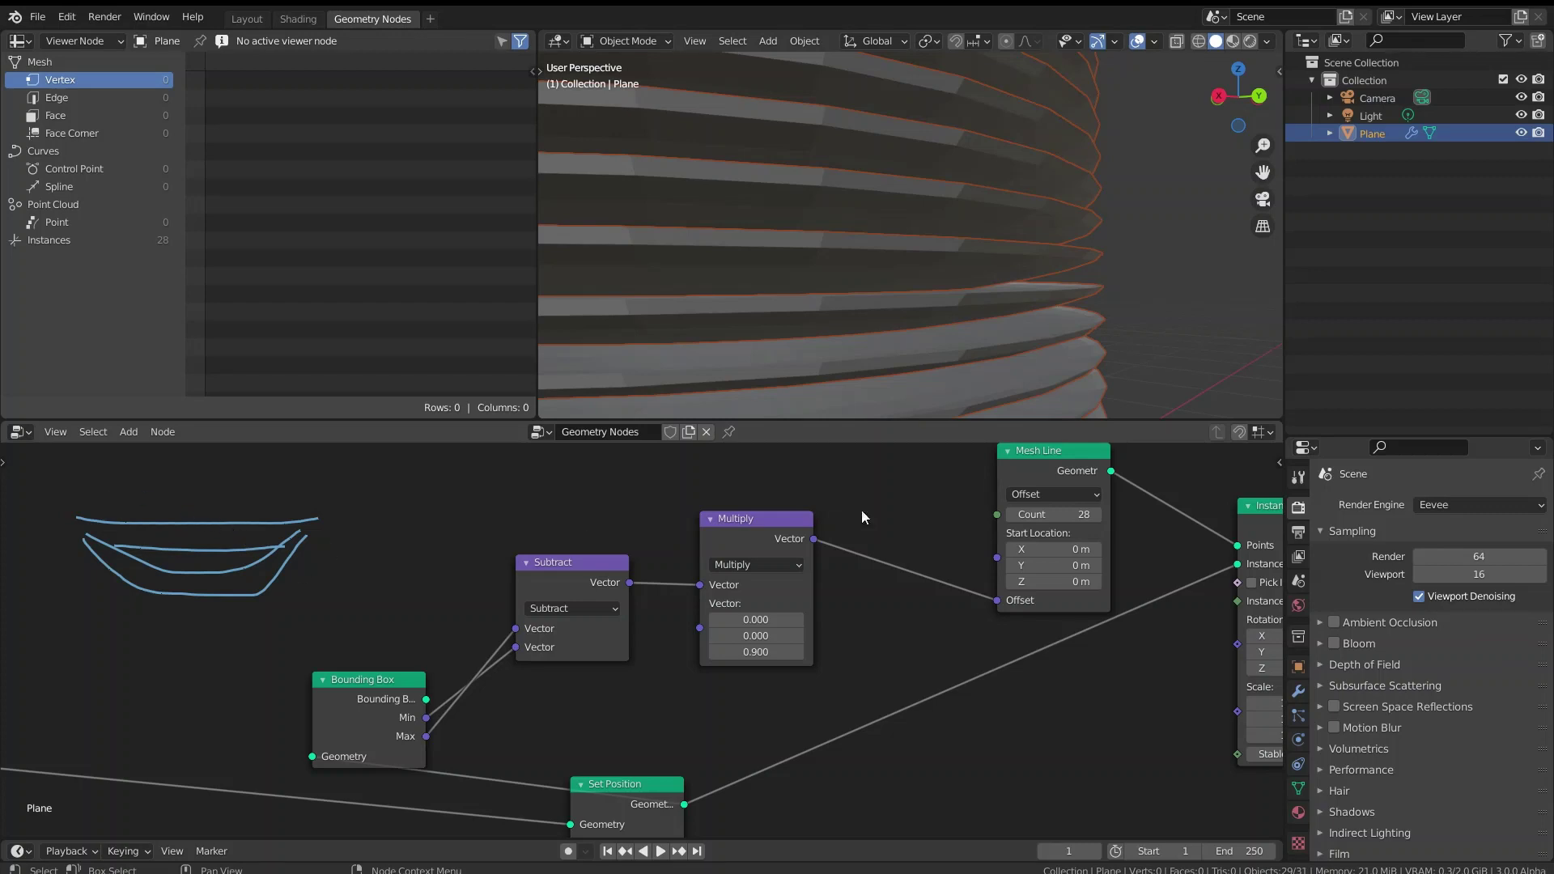
- Delete the annotation note layer from the node editor
key("n")
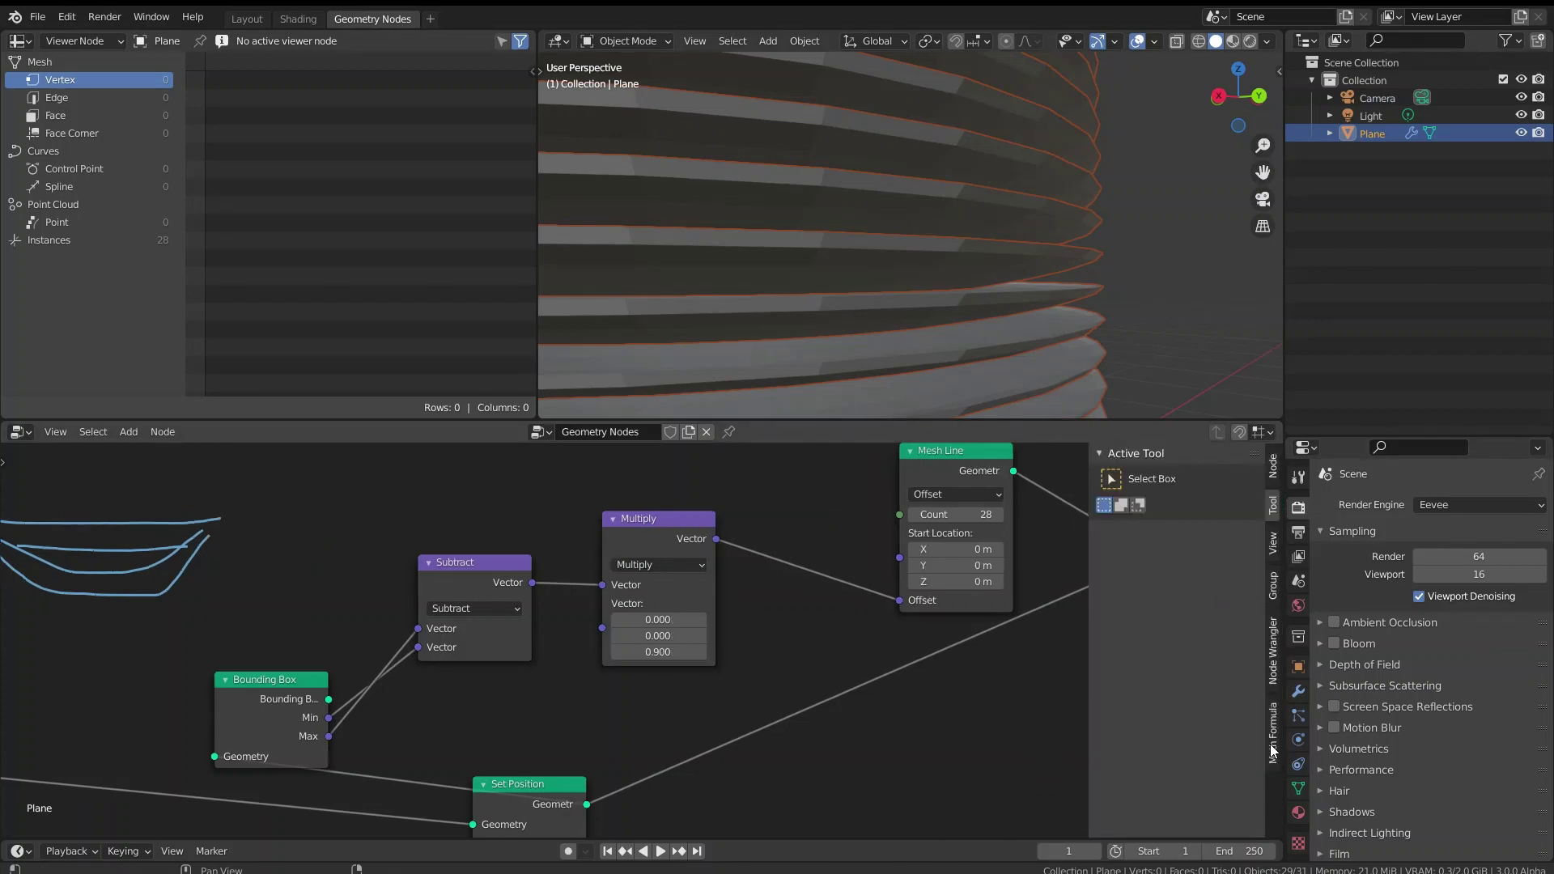
left_click(1275, 542)
left_click(1099, 453)
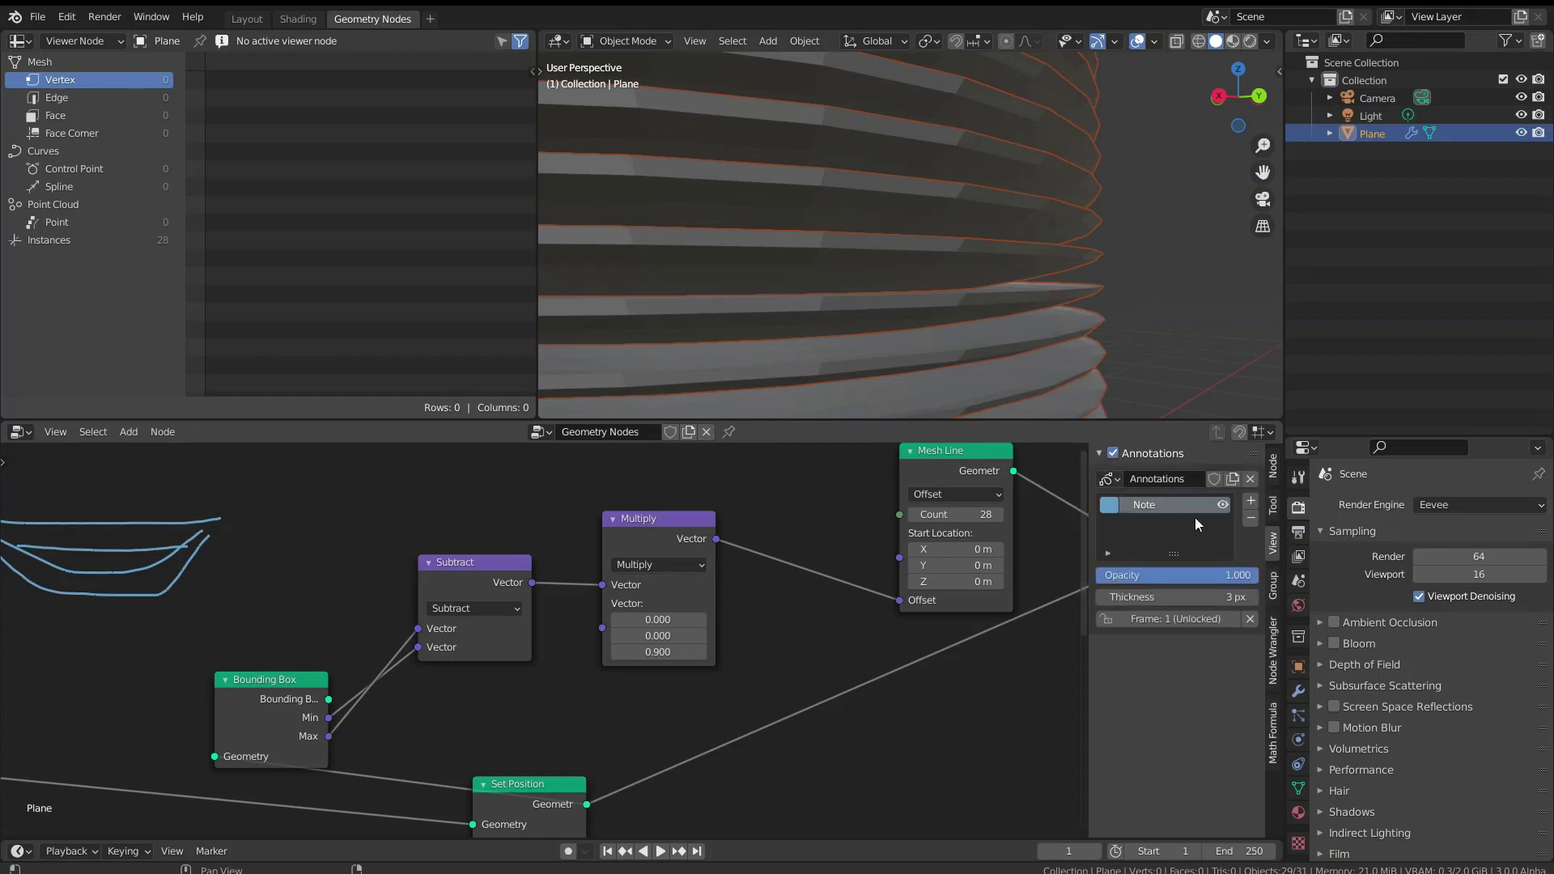
left_click(1251, 518)
key("n")
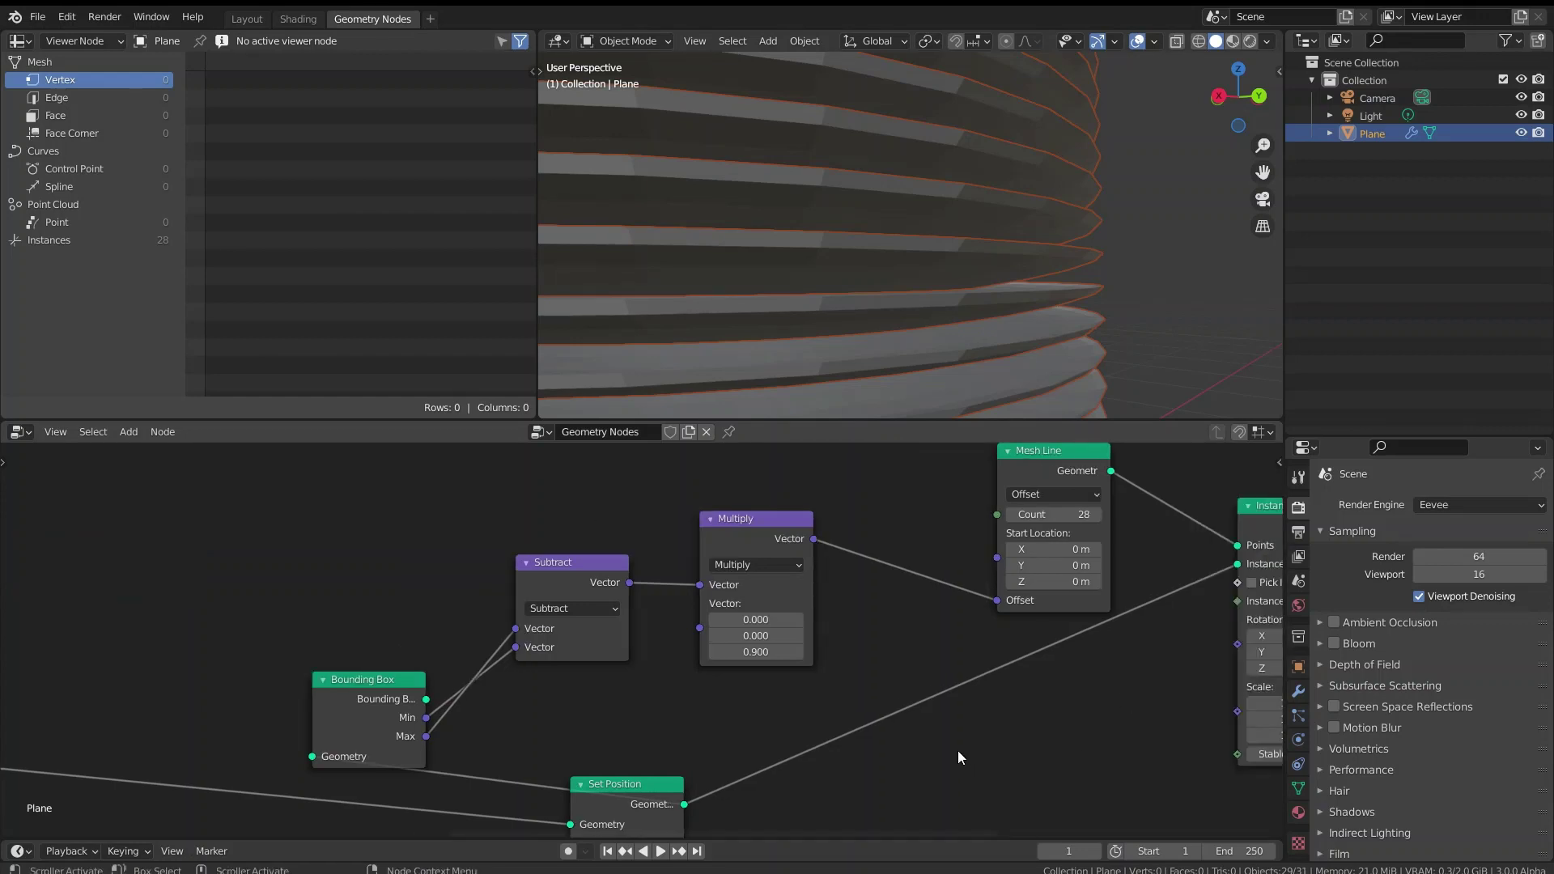
- Reduce the UV Sphere's radius, trying 0.1 m and settling on 0.15 m
scroll(958, 750, "down", 2)
scroll(1038, 277, "down", 4)
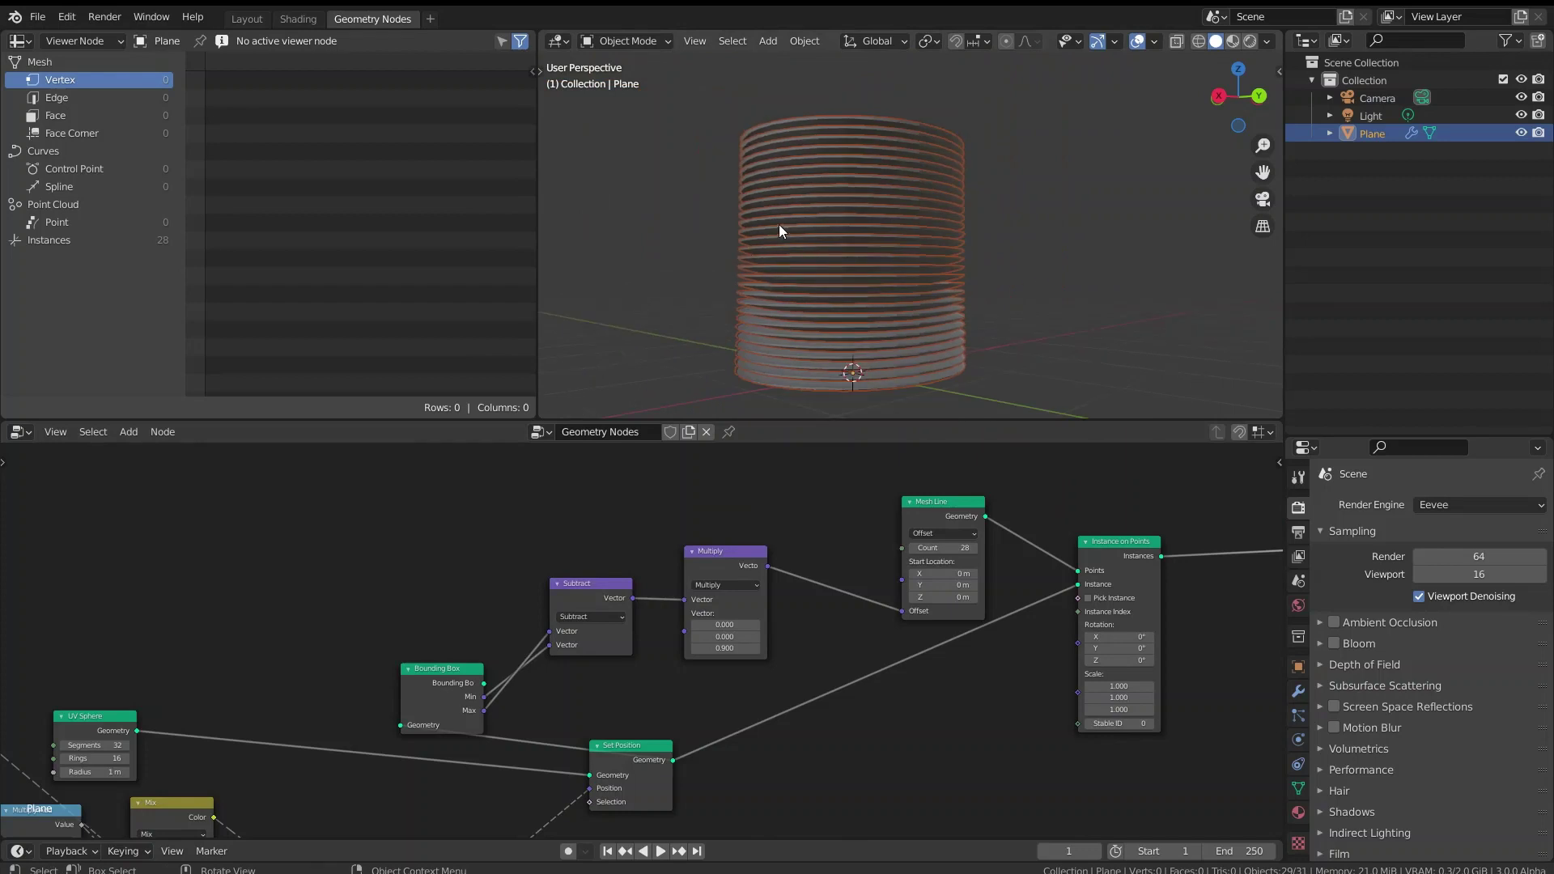
middle_click_drag(778, 225, 818, 302)
middle_click_drag(145, 696, 549, 585)
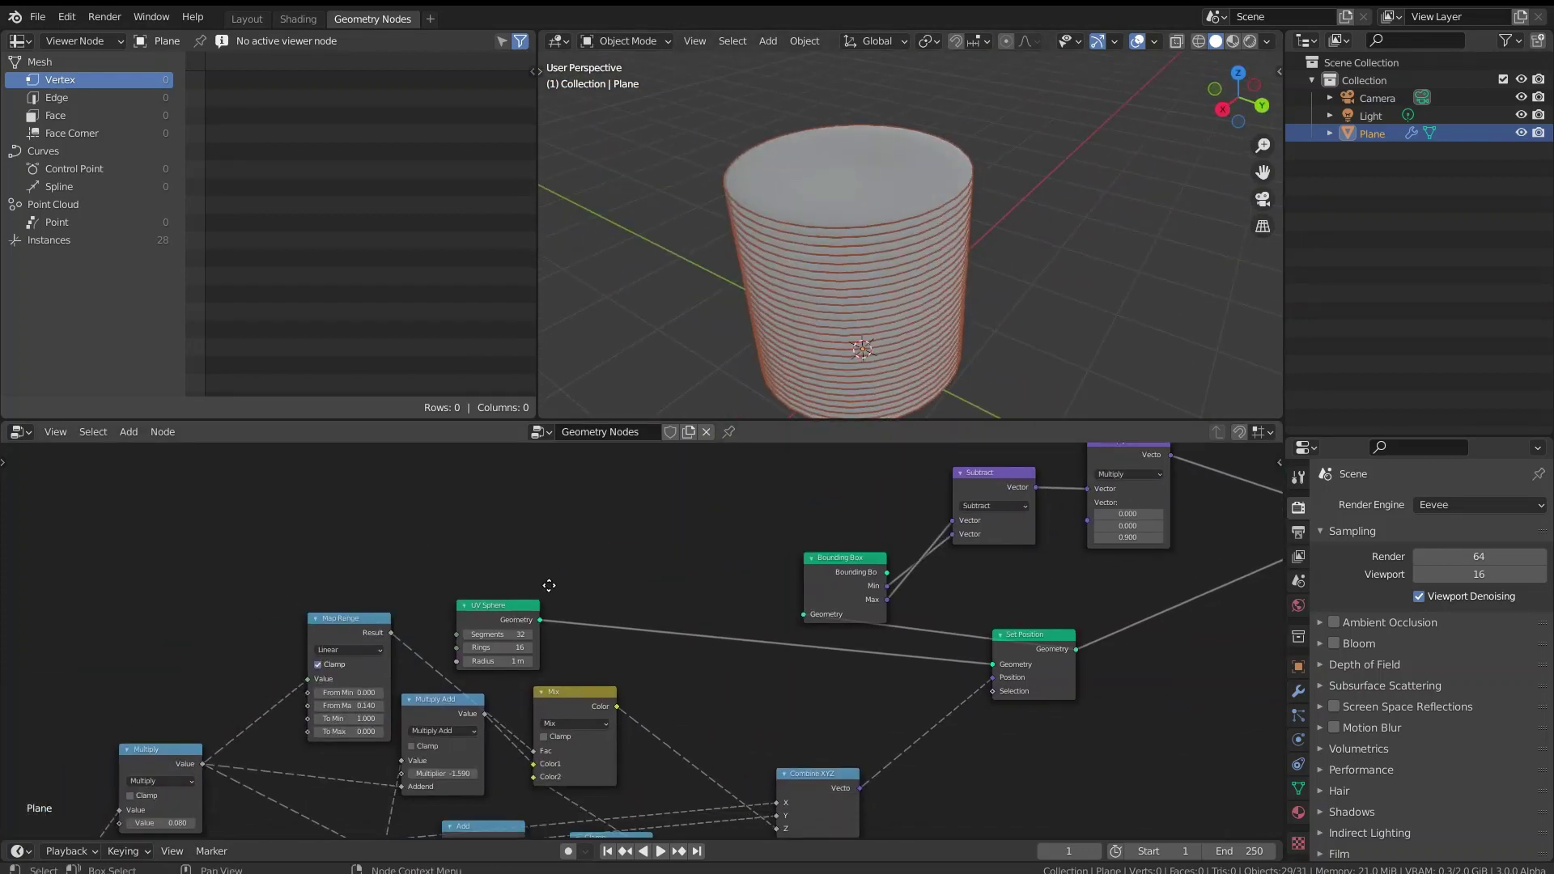
scroll(548, 585, "up", 2)
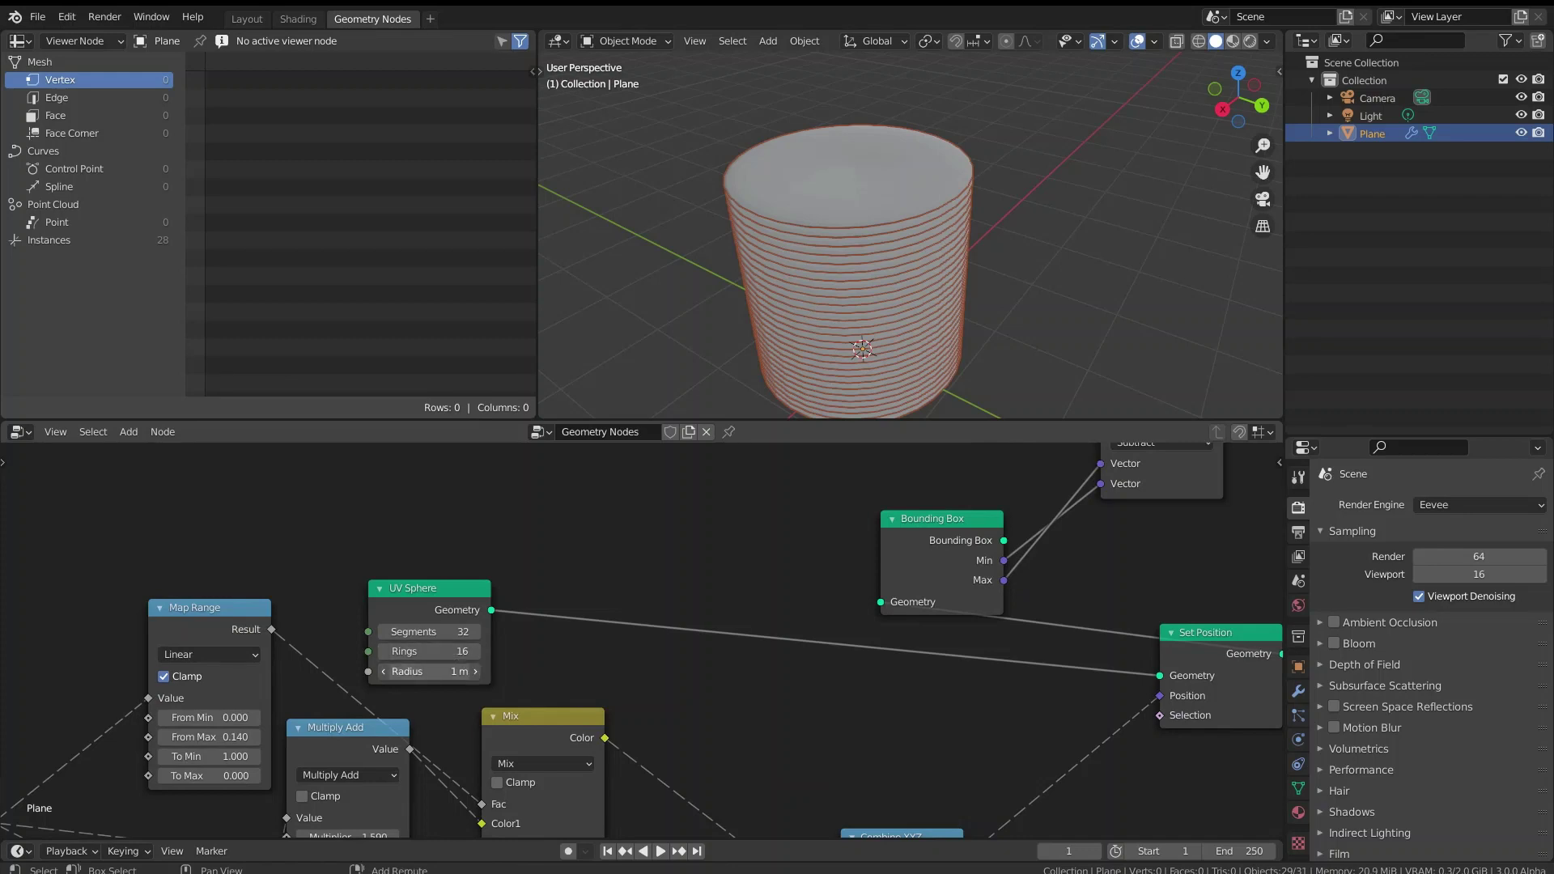
mouse_move(453, 671)
left_mouse_down()
mouse_move(390, 671)
mouse_move(457, 668)
left_mouse_up()
left_click(457, 668)
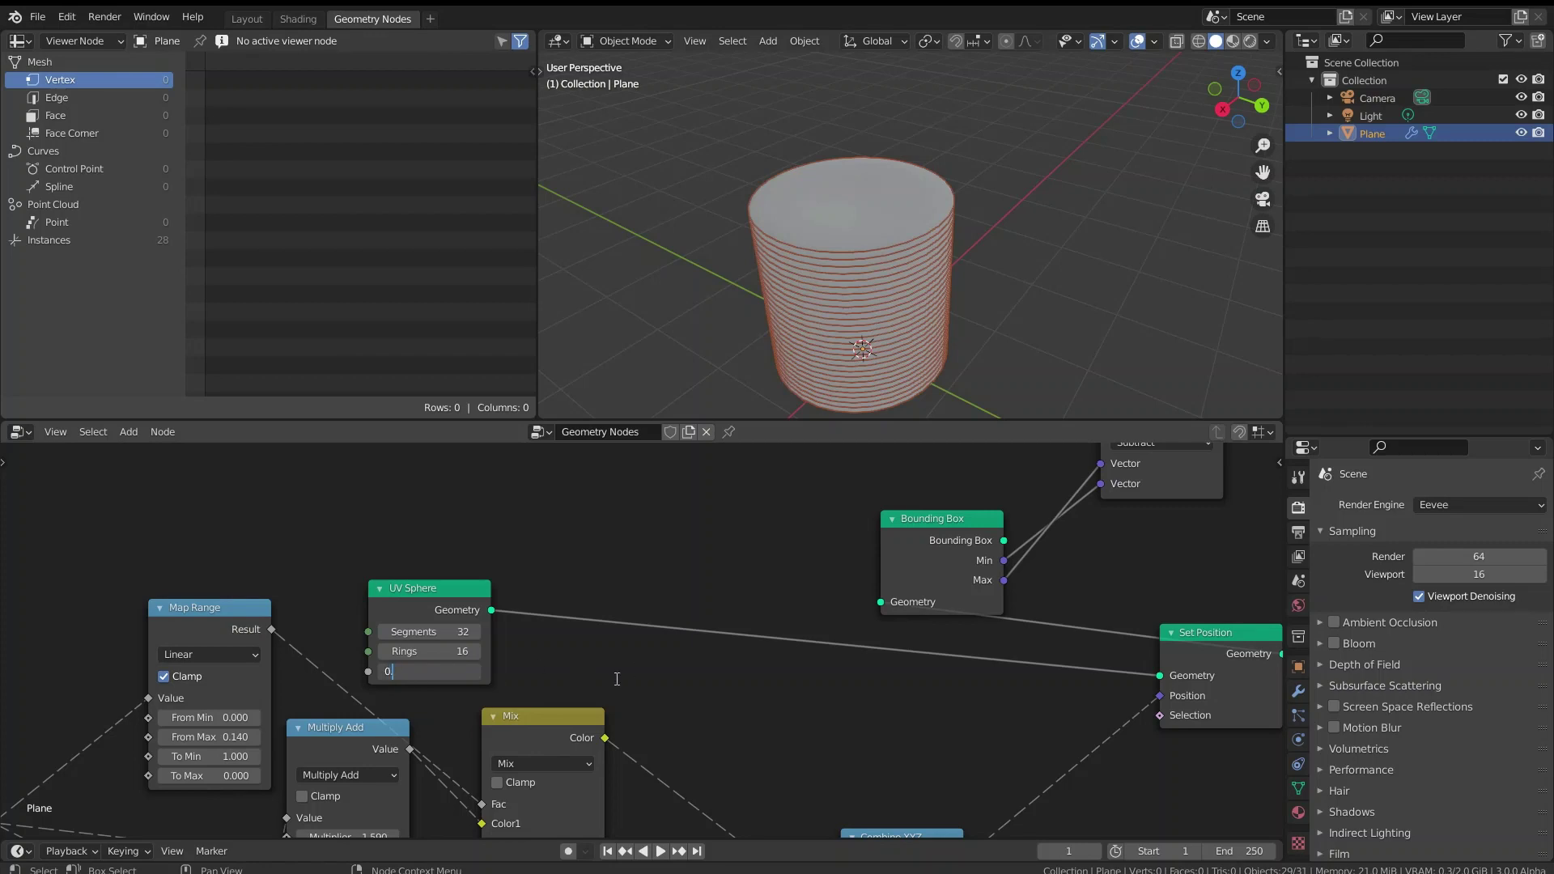
key("Return")
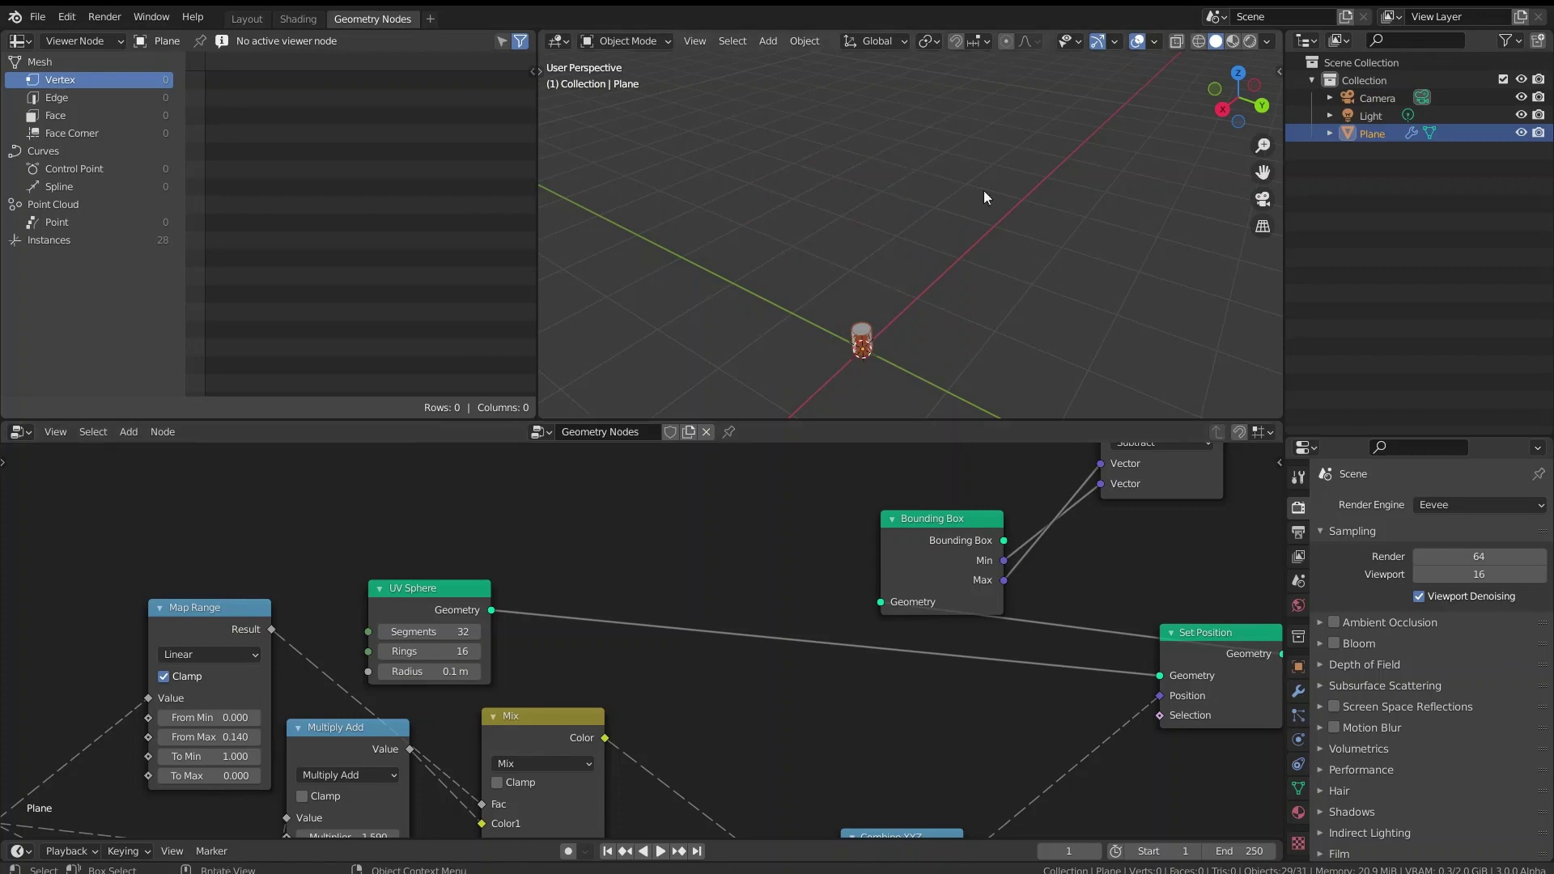
scroll(932, 326, "up", 4)
scroll(924, 294, "up", 5)
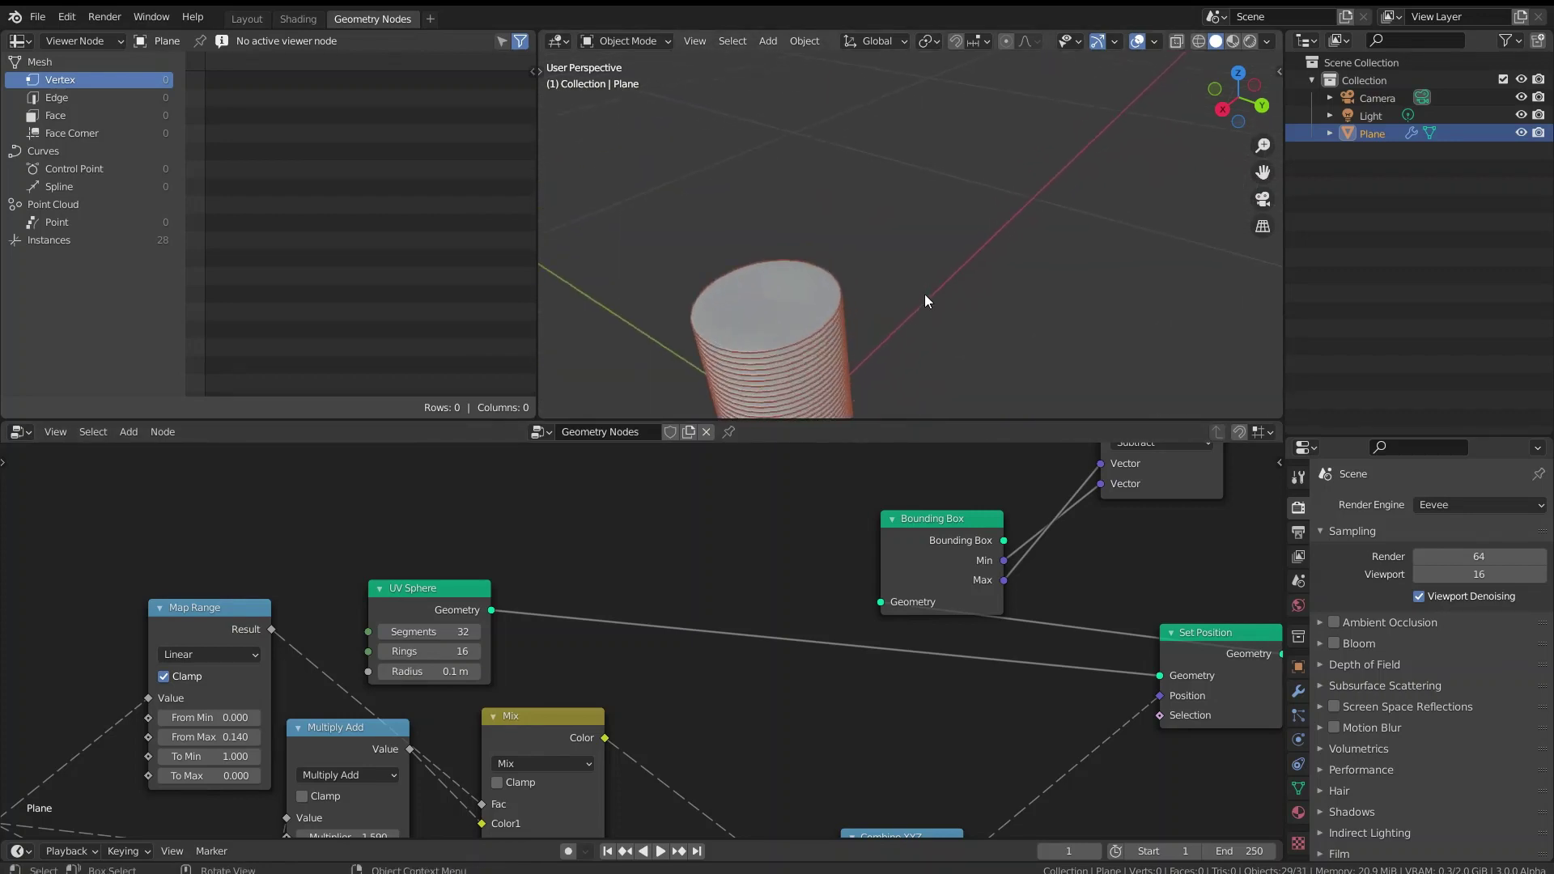
scroll(978, 199, "down", 2)
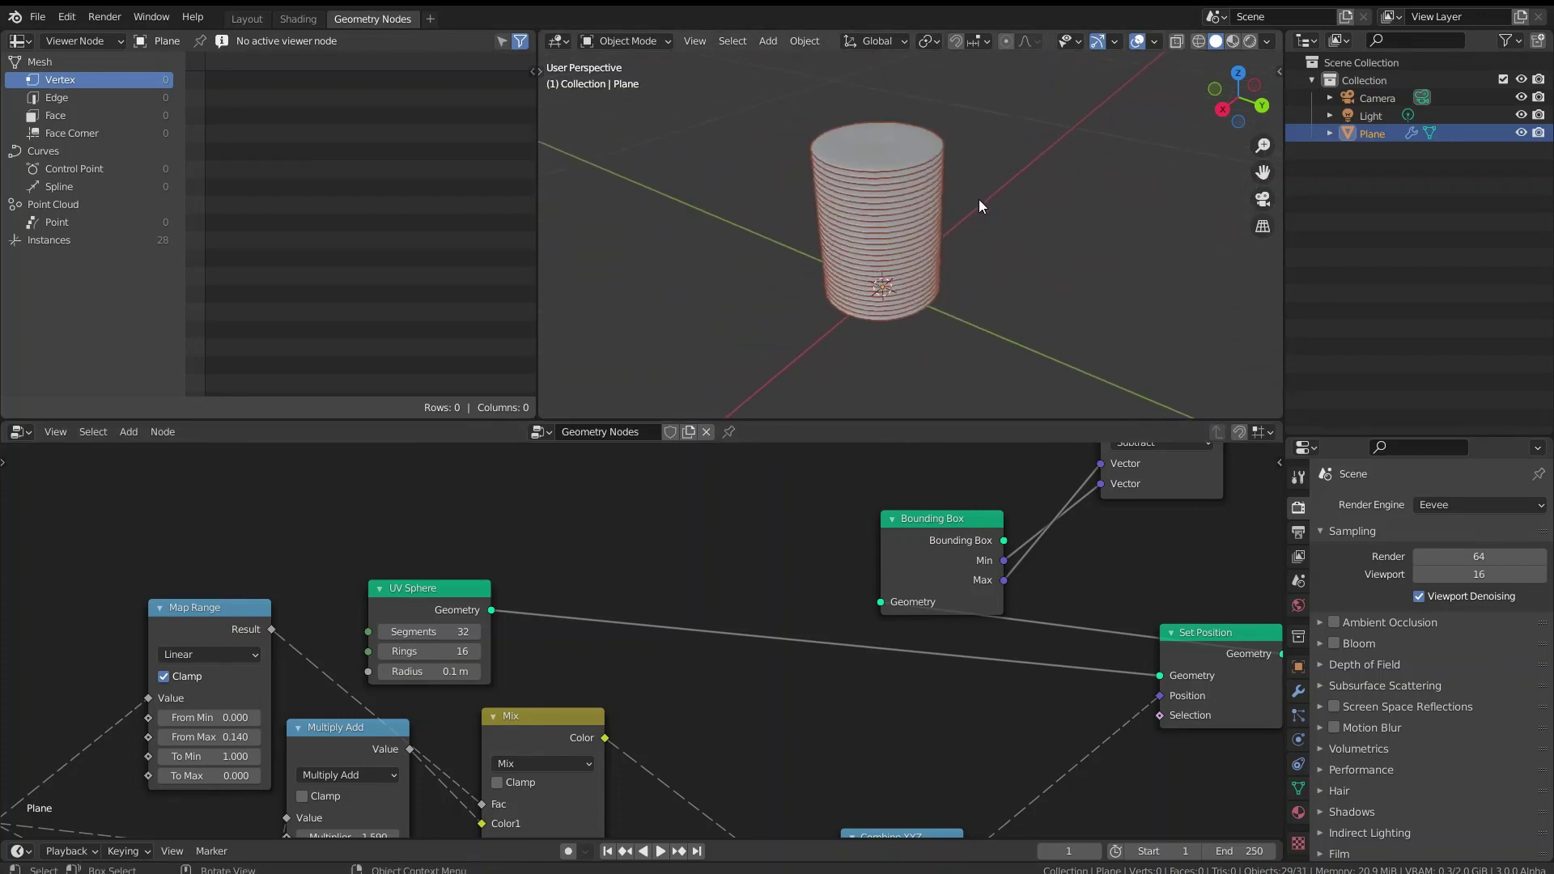
scroll(949, 224, "up", 1)
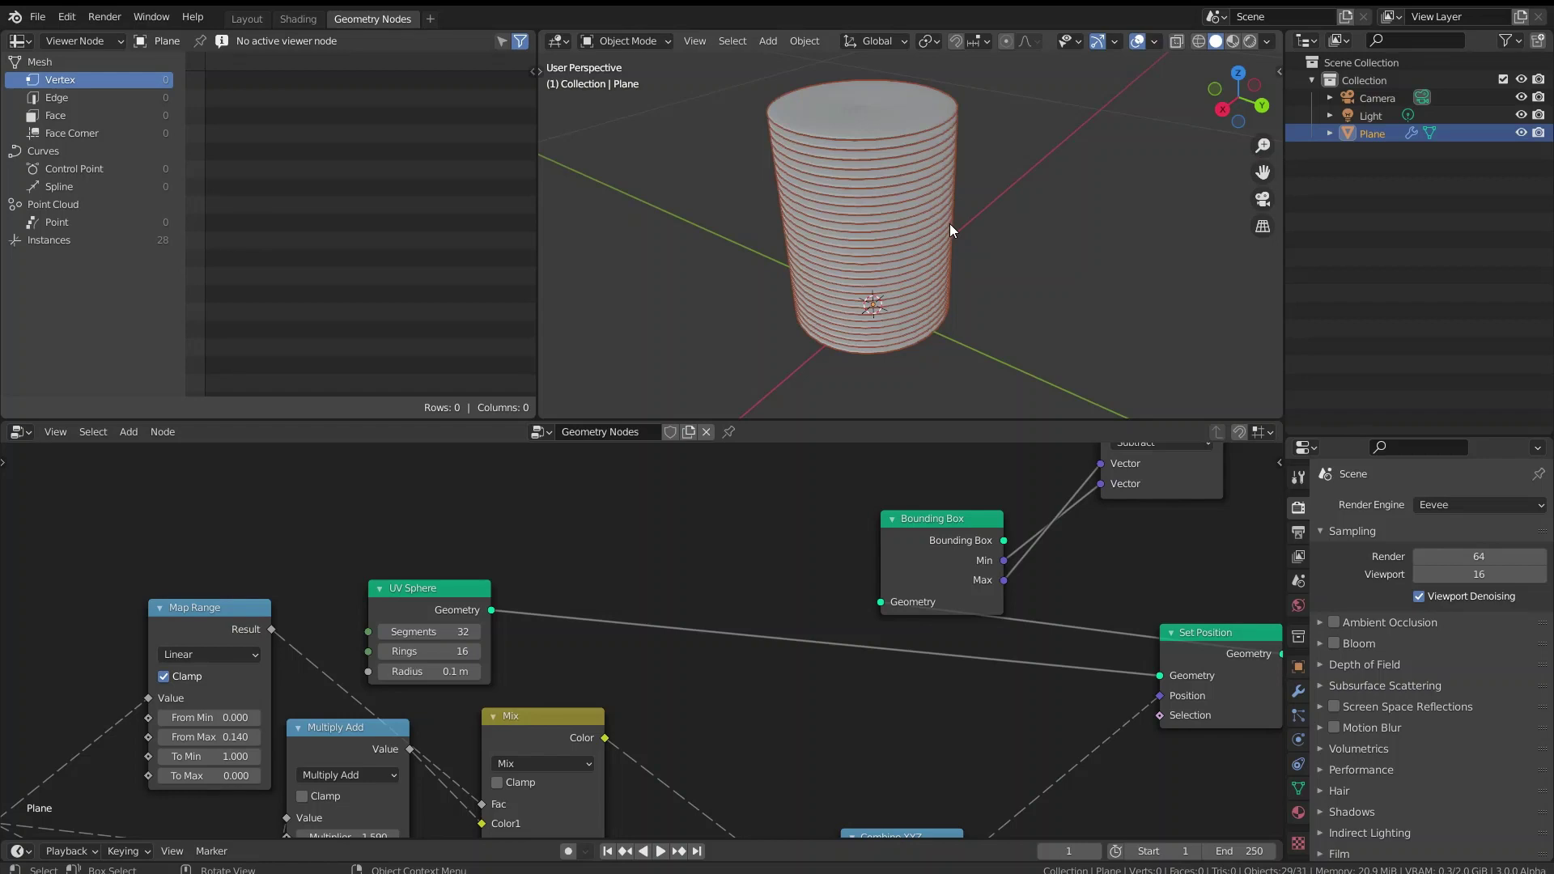
left_click(438, 670)
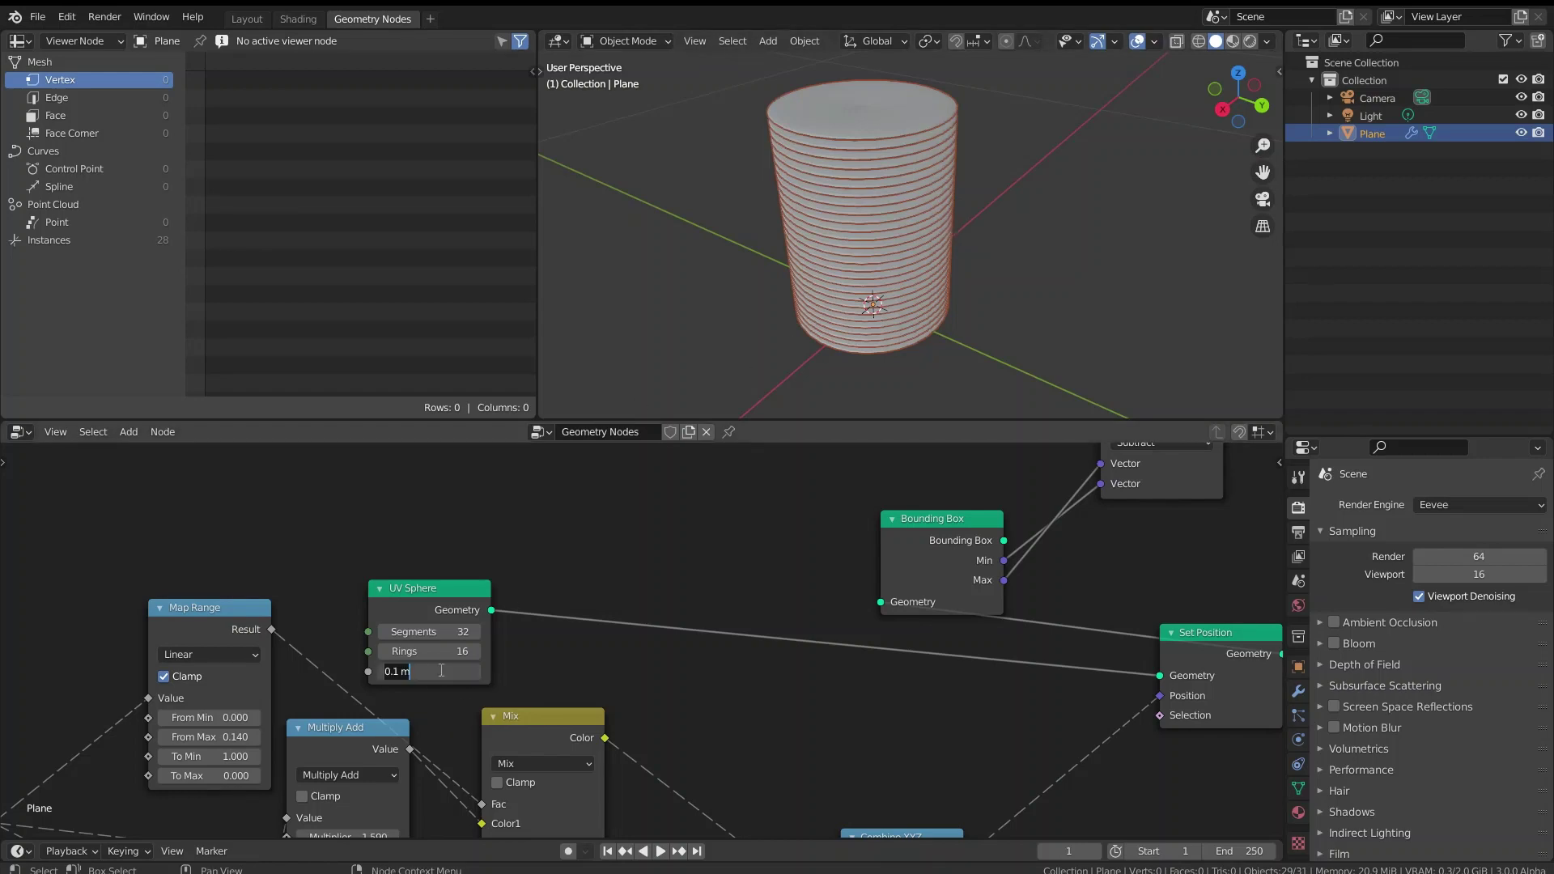
key("Return")
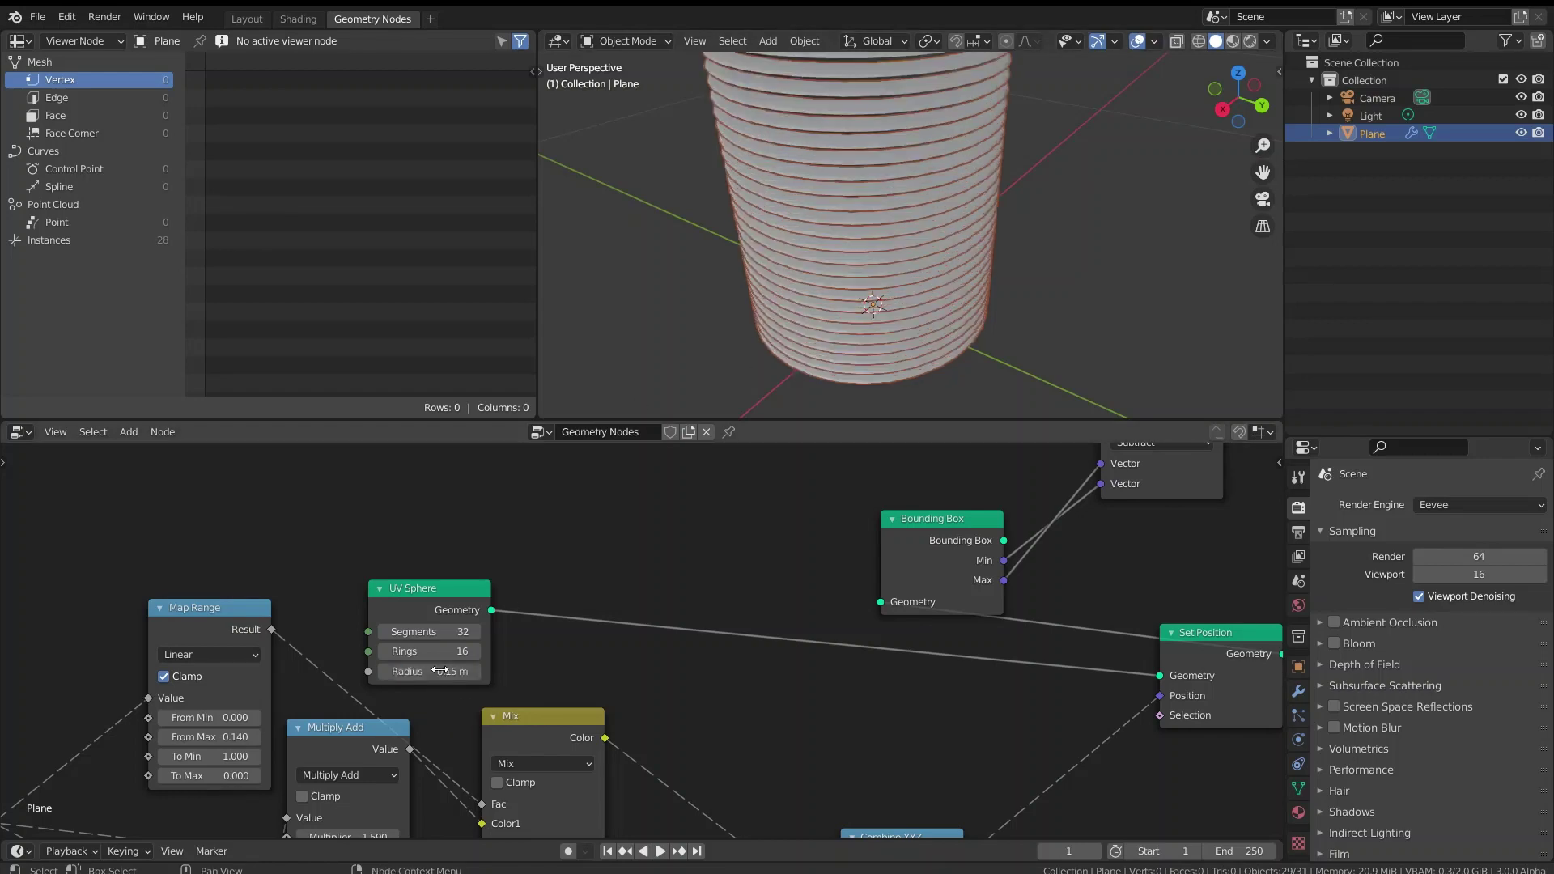
- Move the Instance on Points node farther from the Mesh Line node, then view the disc stack from a near-side angle
scroll(939, 173, "down", 1)
scroll(885, 298, "down", 2)
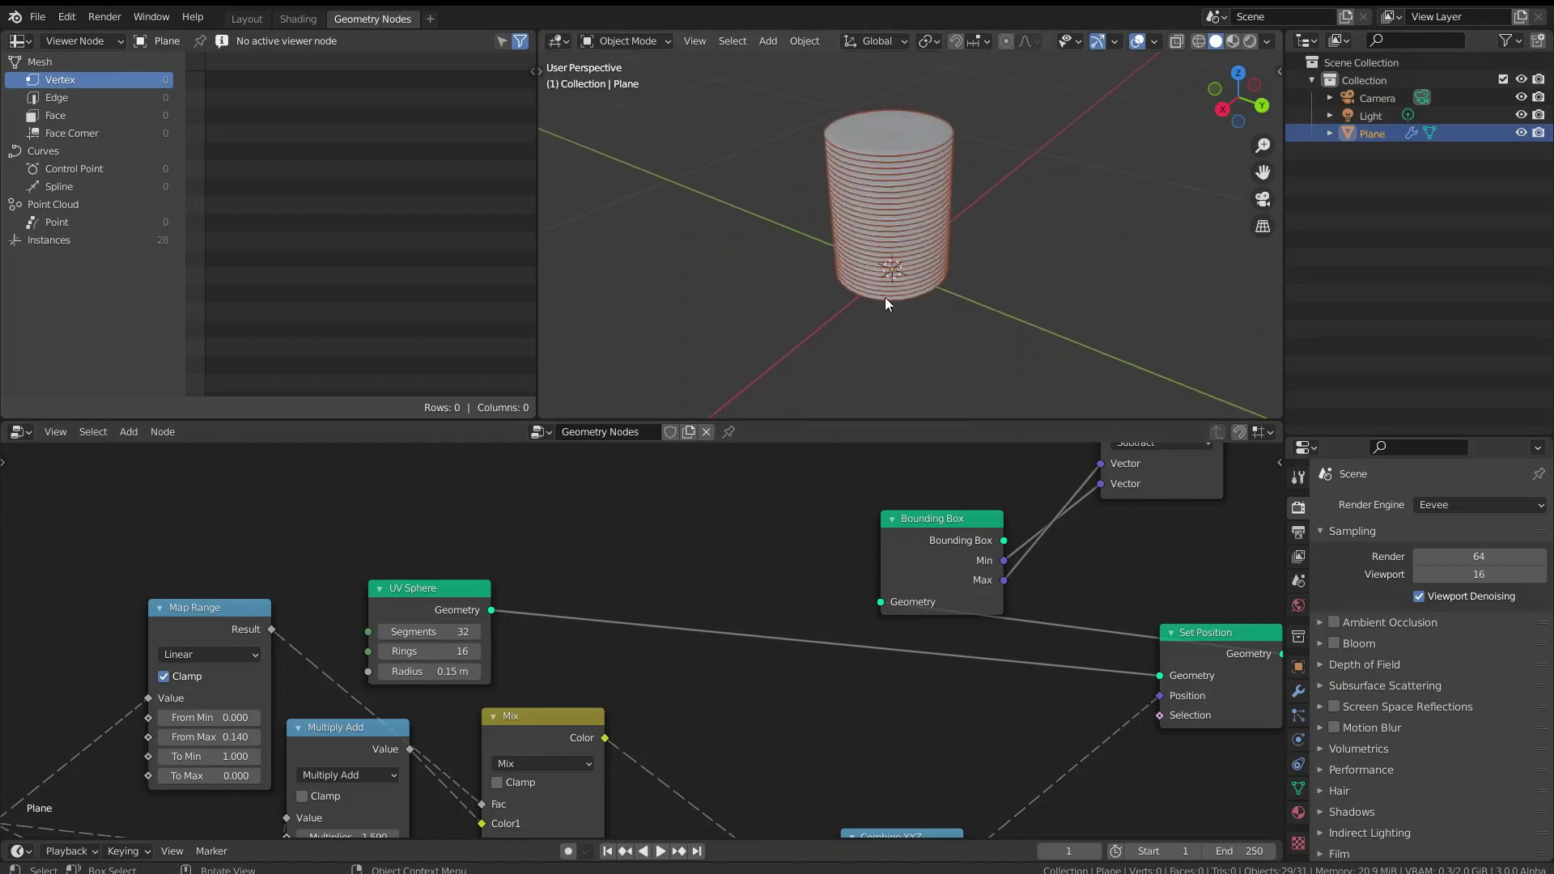
mouse_move(886, 298)
middle_mouse_down()
mouse_move(896, 143)
mouse_move(902, 280)
middle_mouse_up()
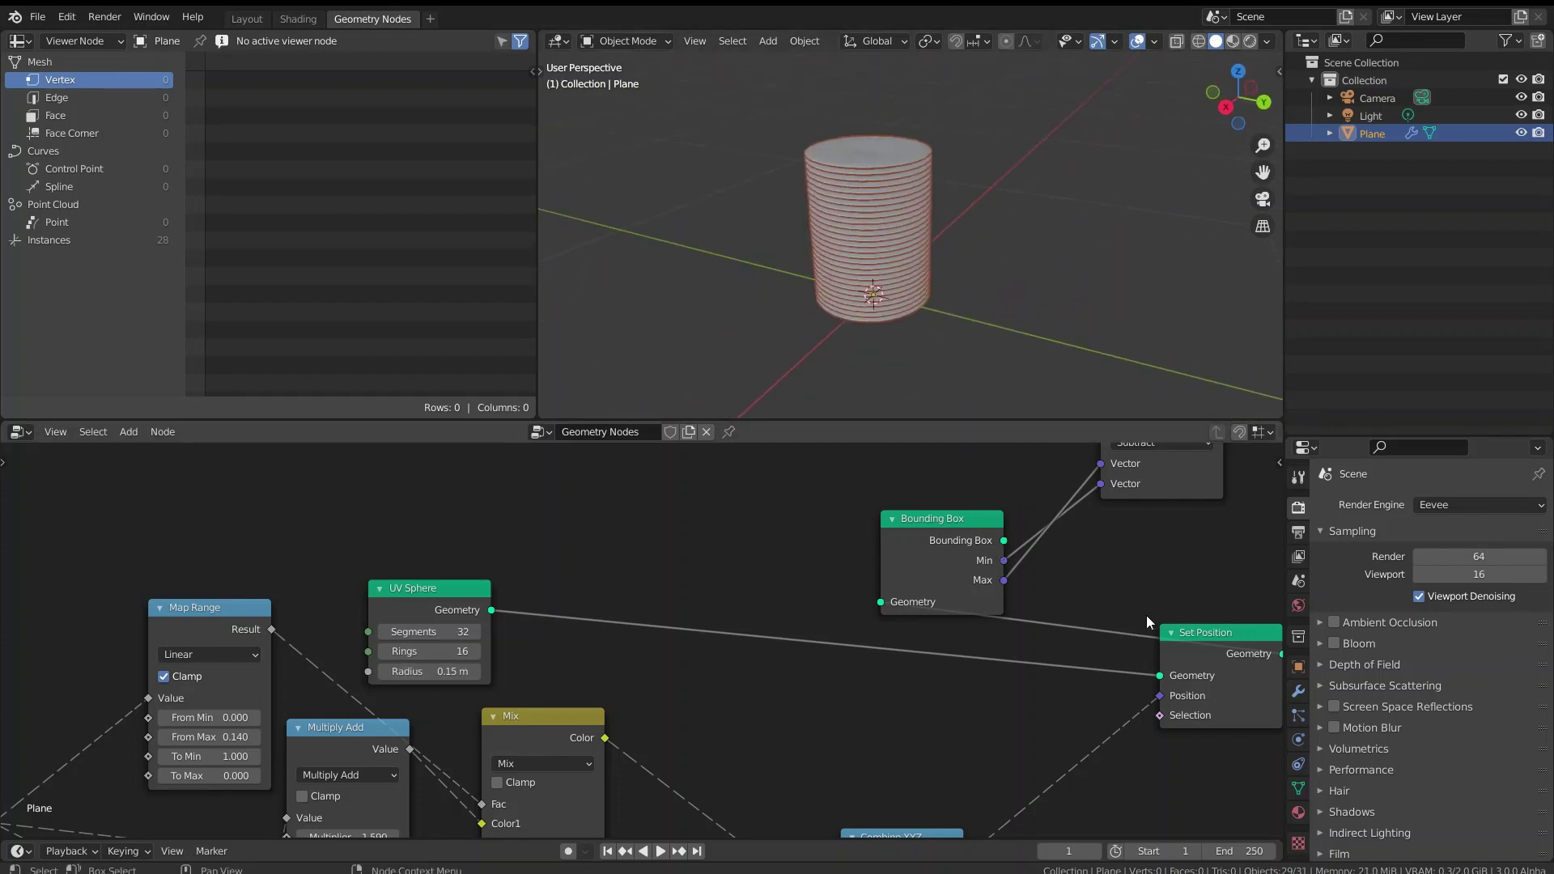
middle_click_drag(1145, 615, 60, 734)
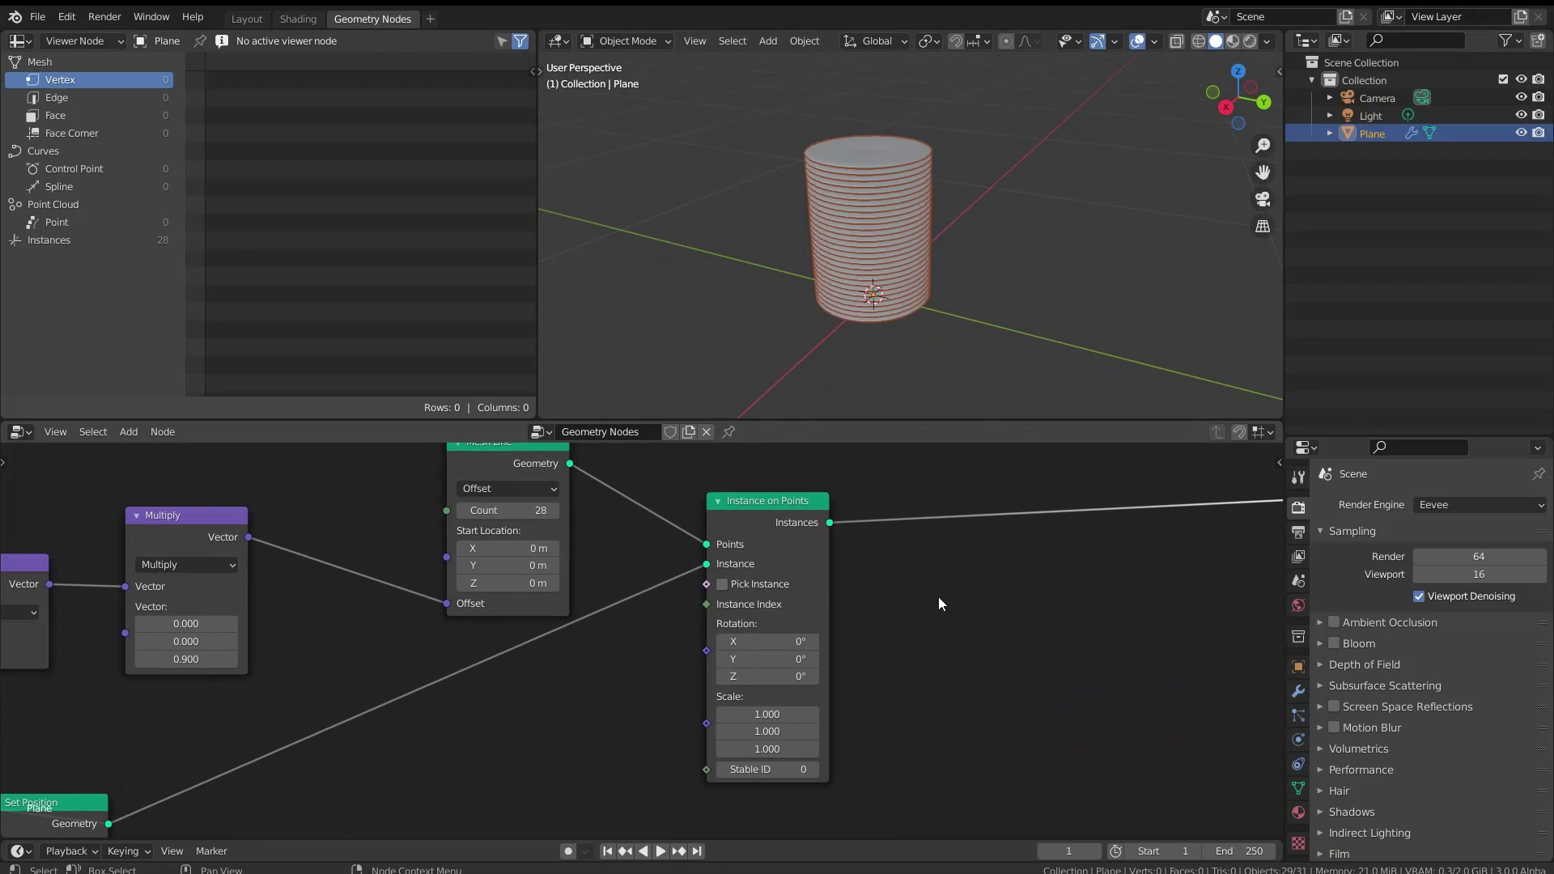
left_click_drag(770, 514, 918, 476)
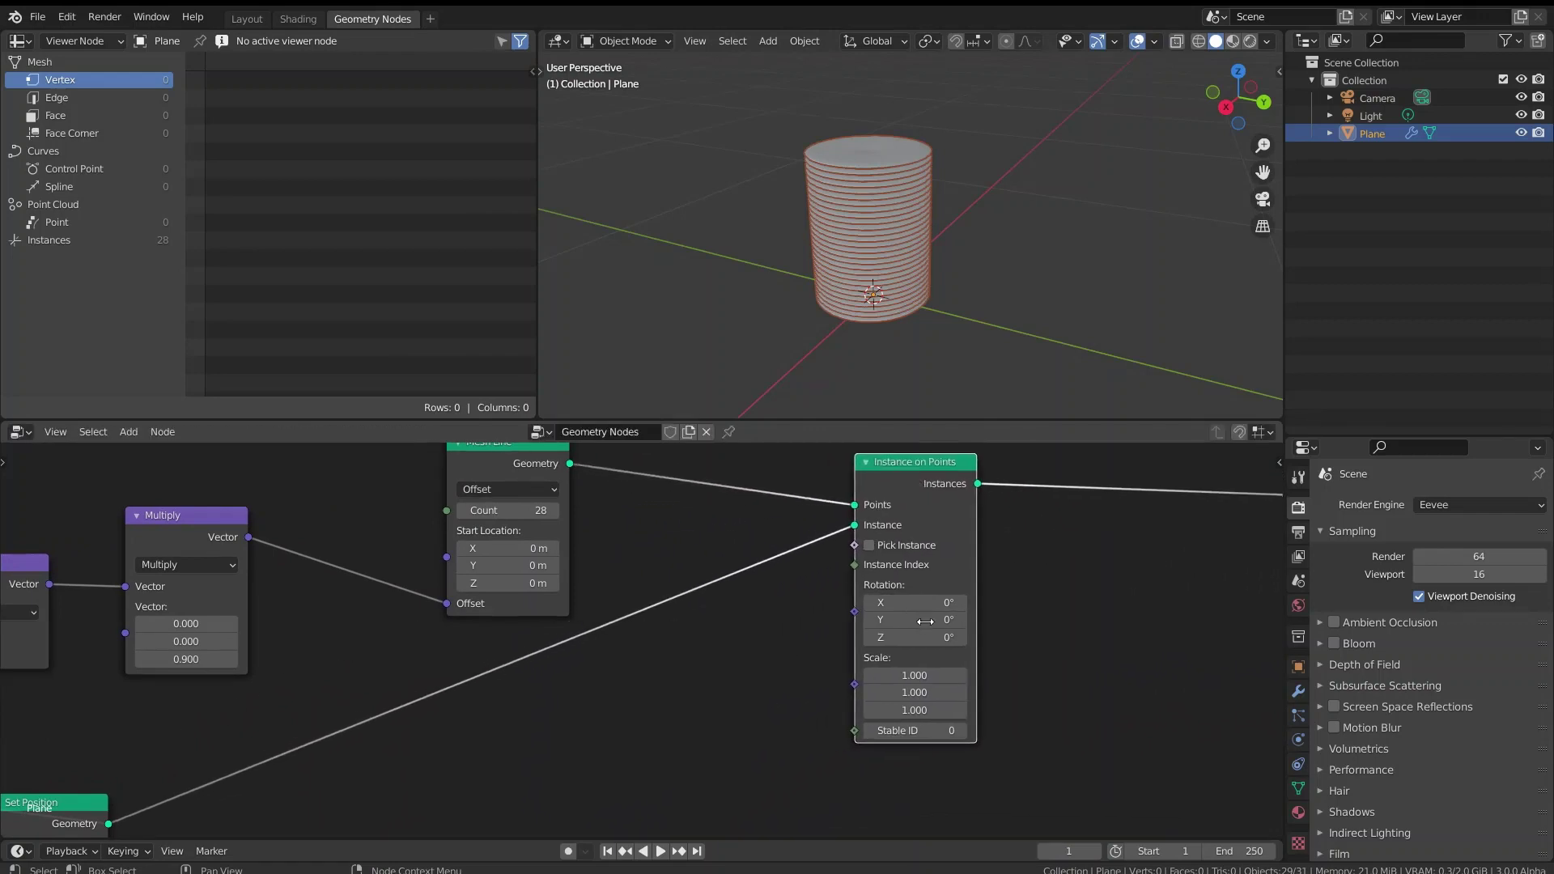
scroll(869, 250, "up", 3)
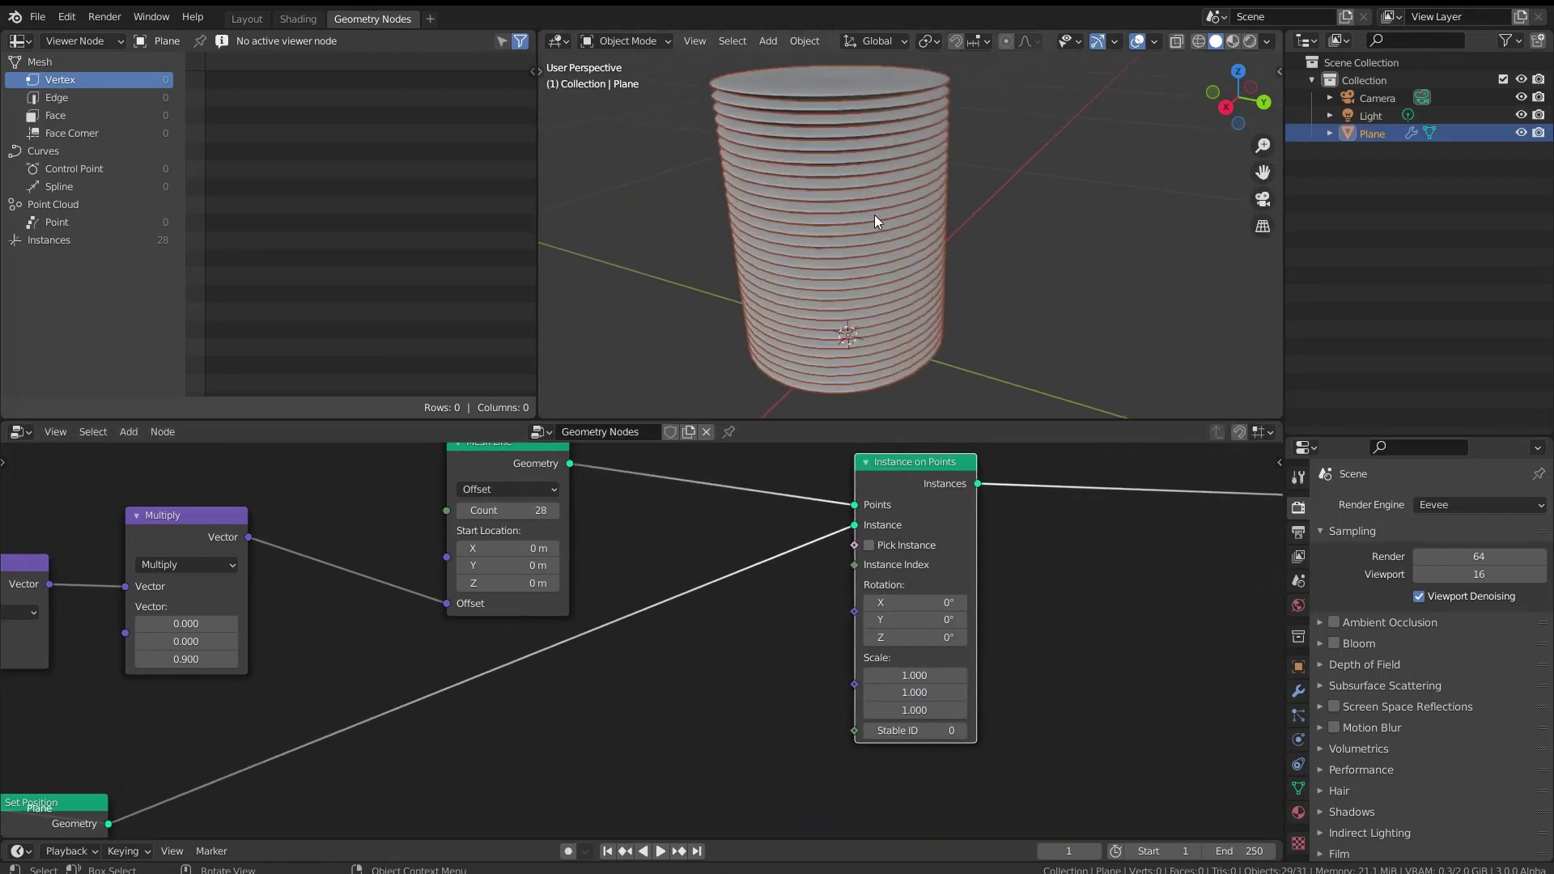
middle_click_drag(811, 283, 876, 343)
middle_click_drag(927, 231, 850, 249)
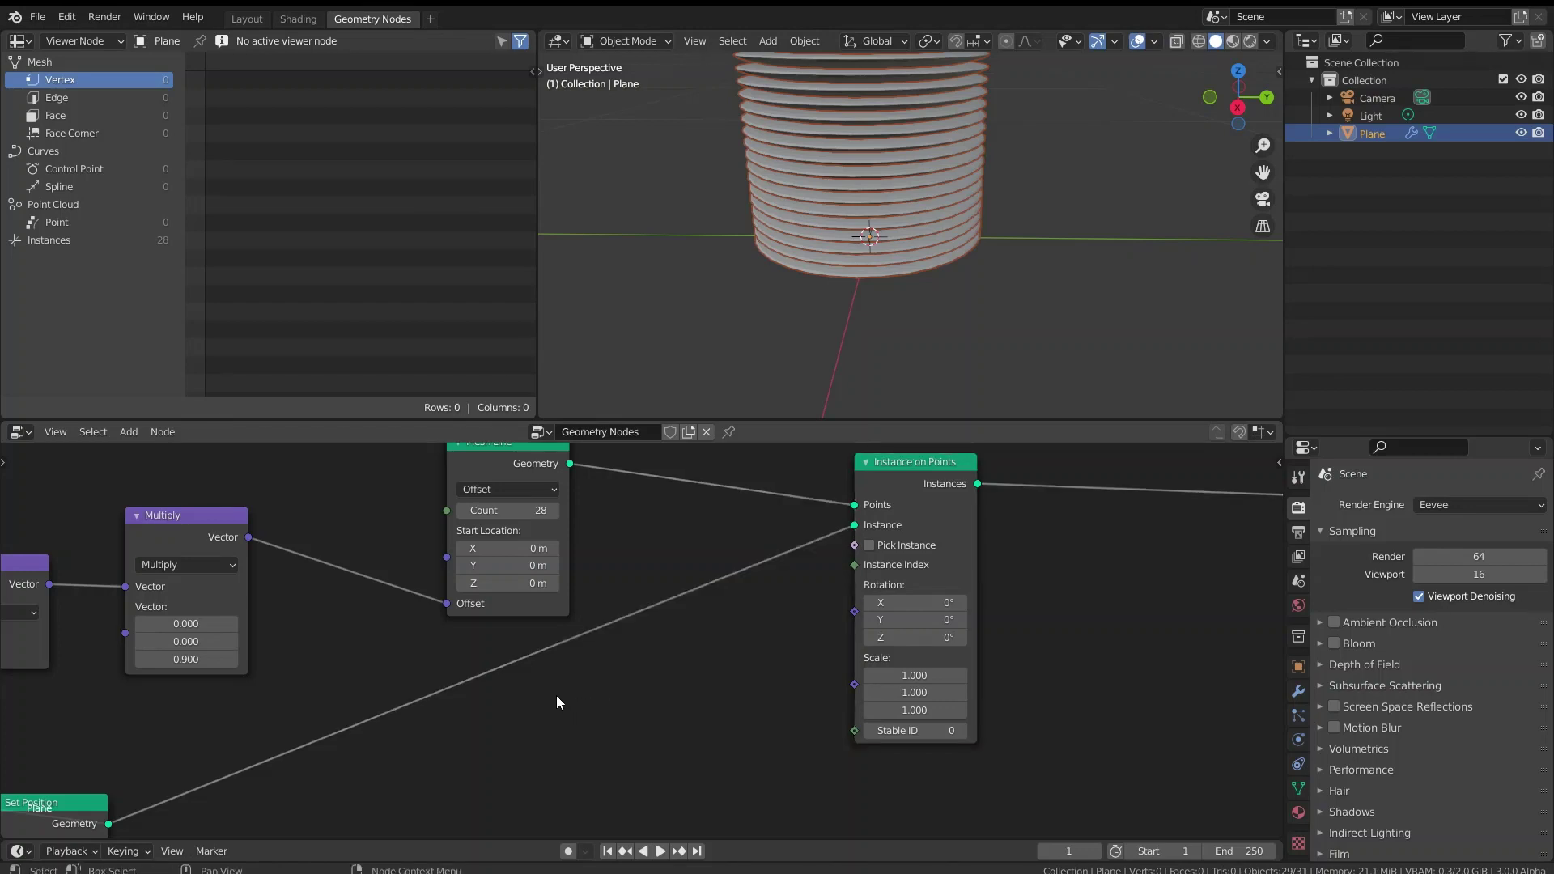
- Sketch a freehand annotation of two nested bowl profiles with upward and sideways arrows in the empty area beside the Instance on Points node
mouse_move(556, 696)
left_mouse_down()
mouse_move(718, 733)
mouse_move(787, 701)
left_mouse_up()
mouse_move(594, 718)
left_mouse_down()
mouse_move(703, 717)
mouse_move(778, 686)
mouse_move(807, 644)
left_mouse_up()
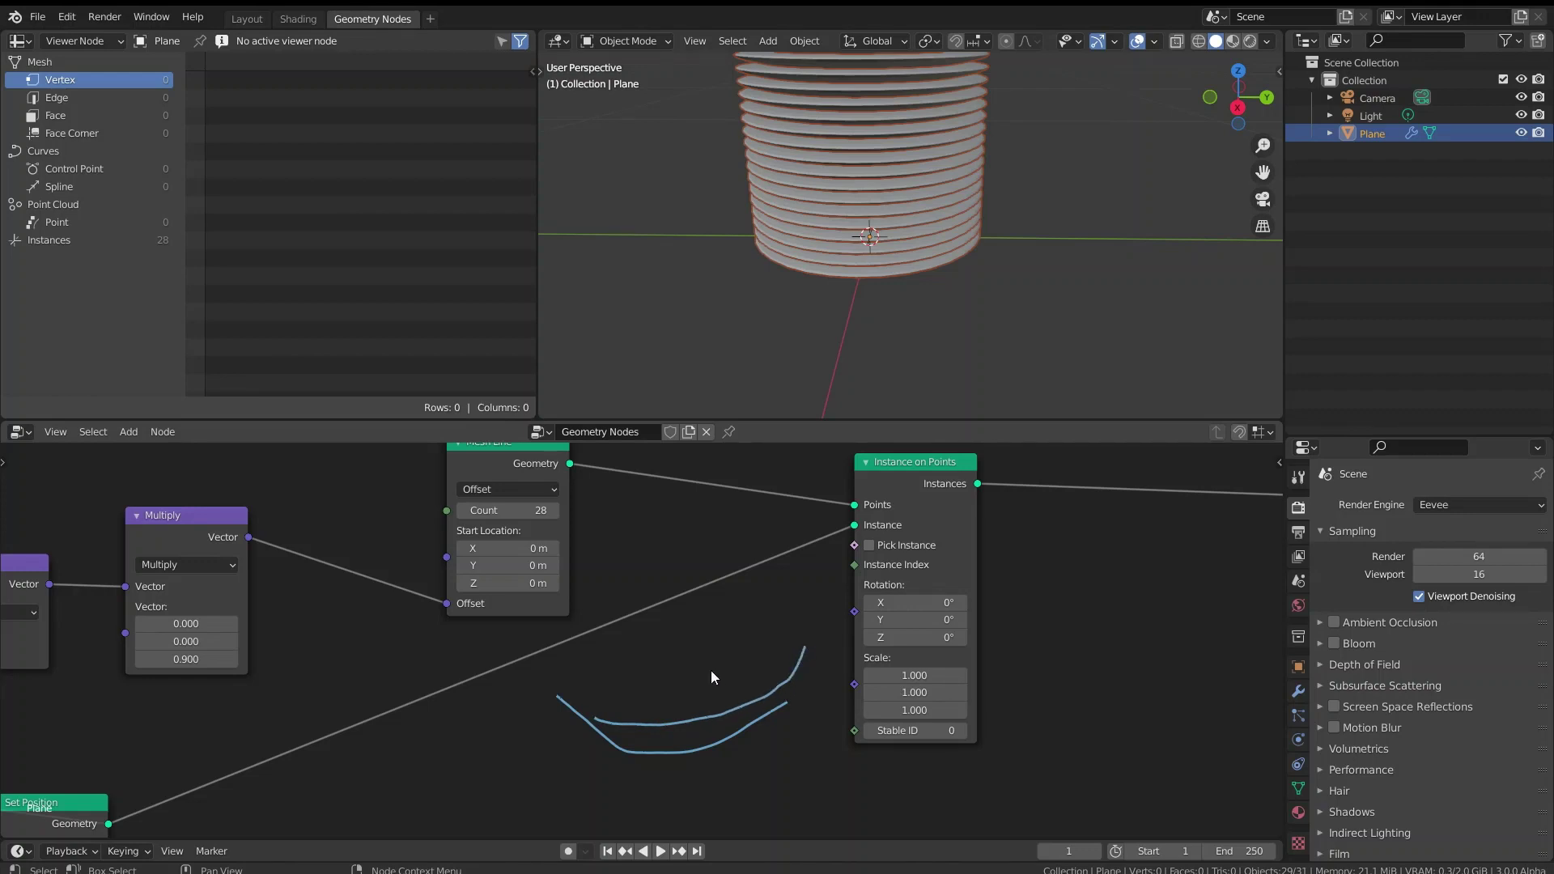
mouse_move(737, 701)
left_mouse_down()
mouse_move(707, 635)
mouse_move(698, 647)
left_mouse_up()
left_click_drag(690, 618, 795, 626)
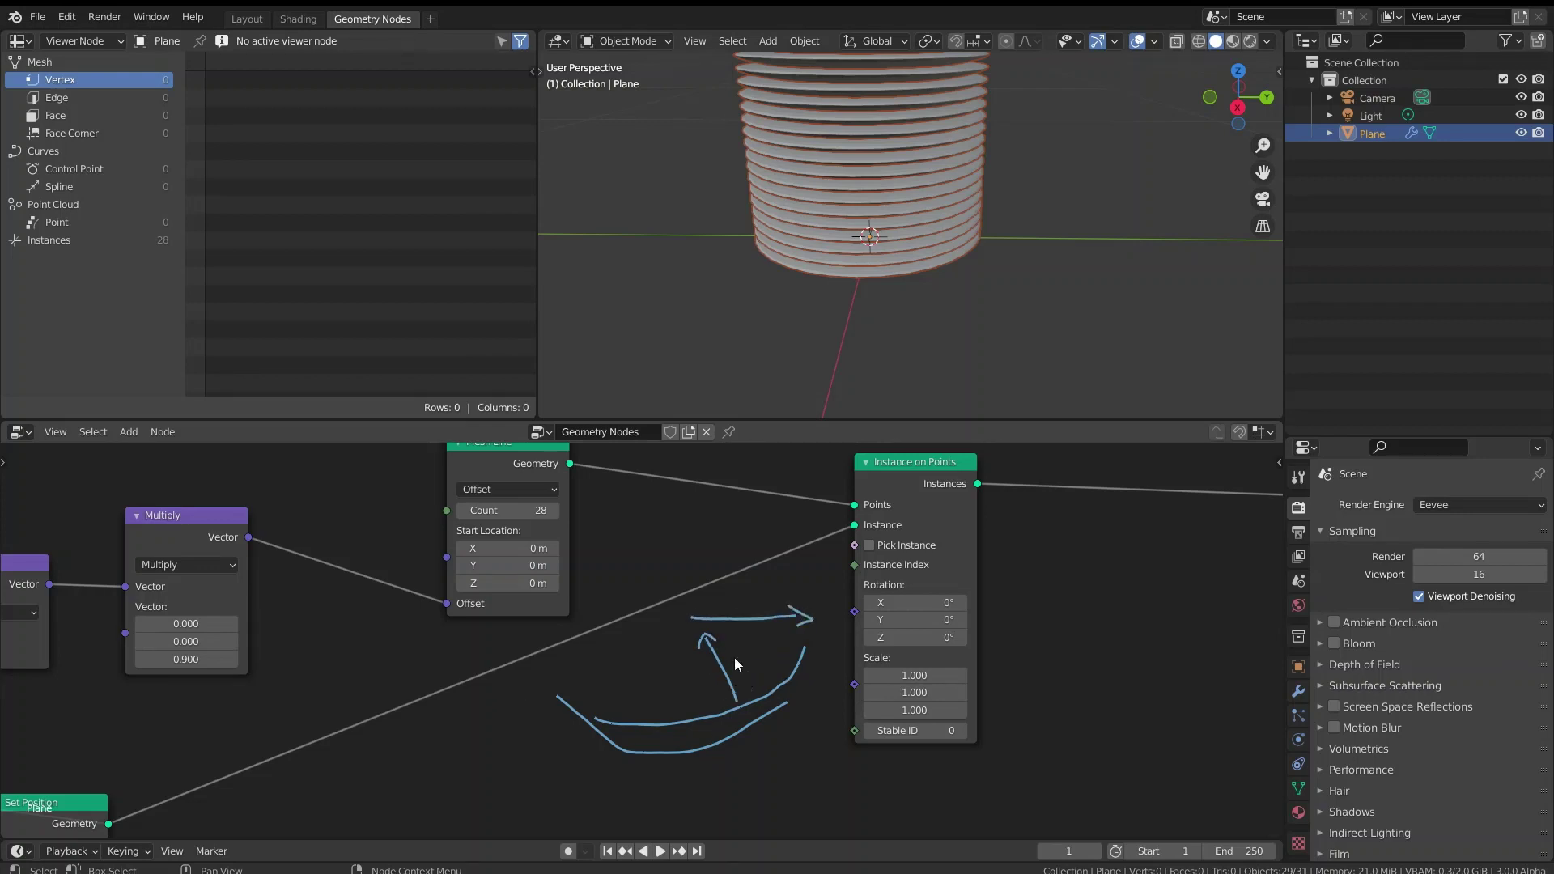
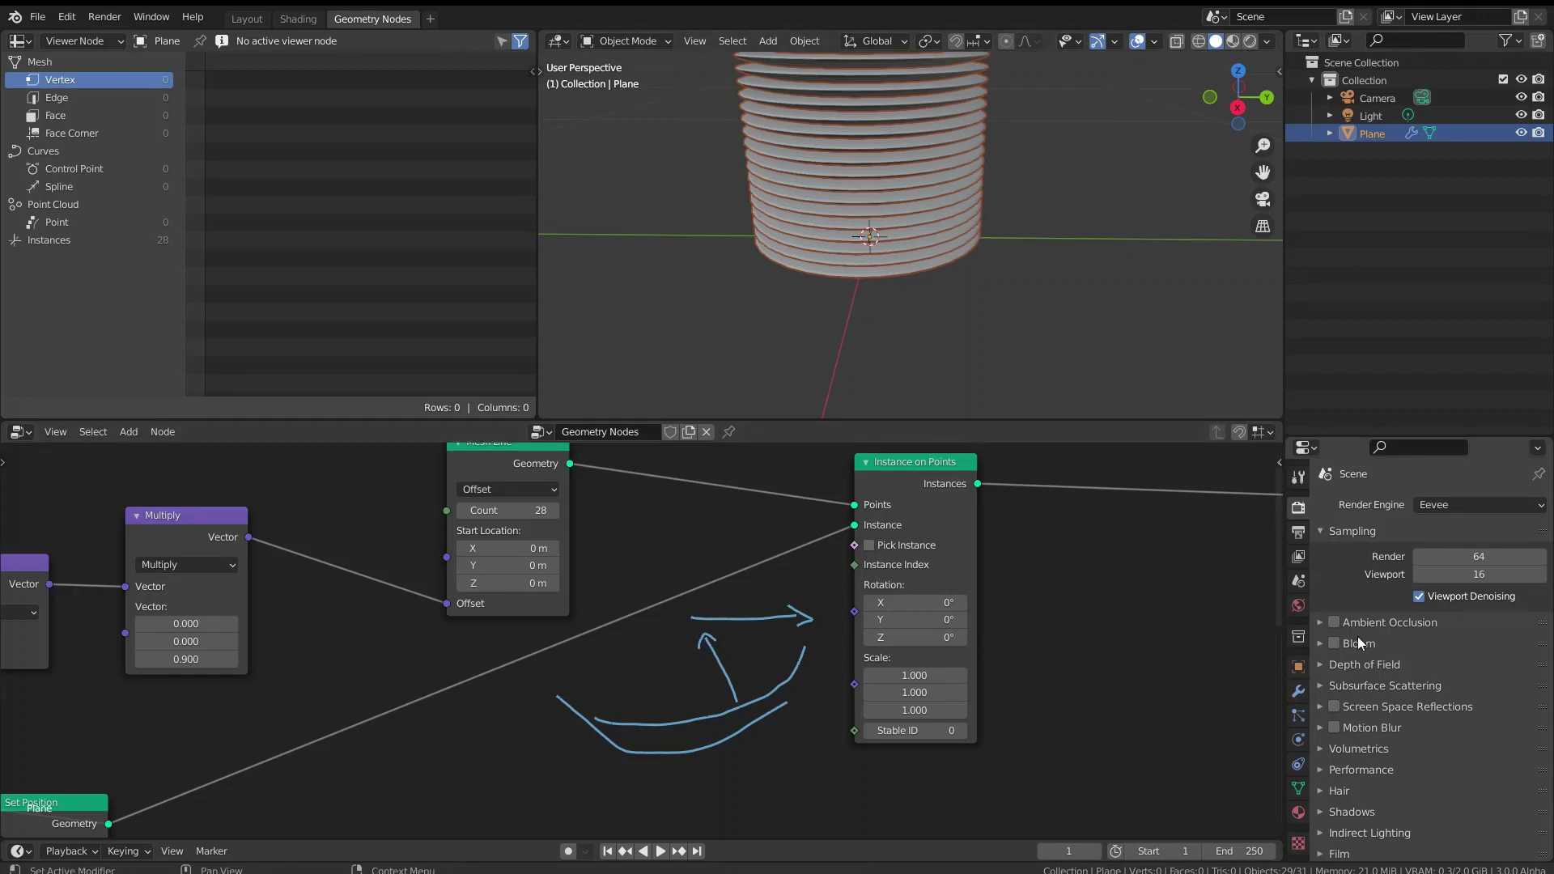
- Delete the annotation note layer holding the bowl-and-arrow sketch from the node editor
key("n")
left_click(1250, 518)
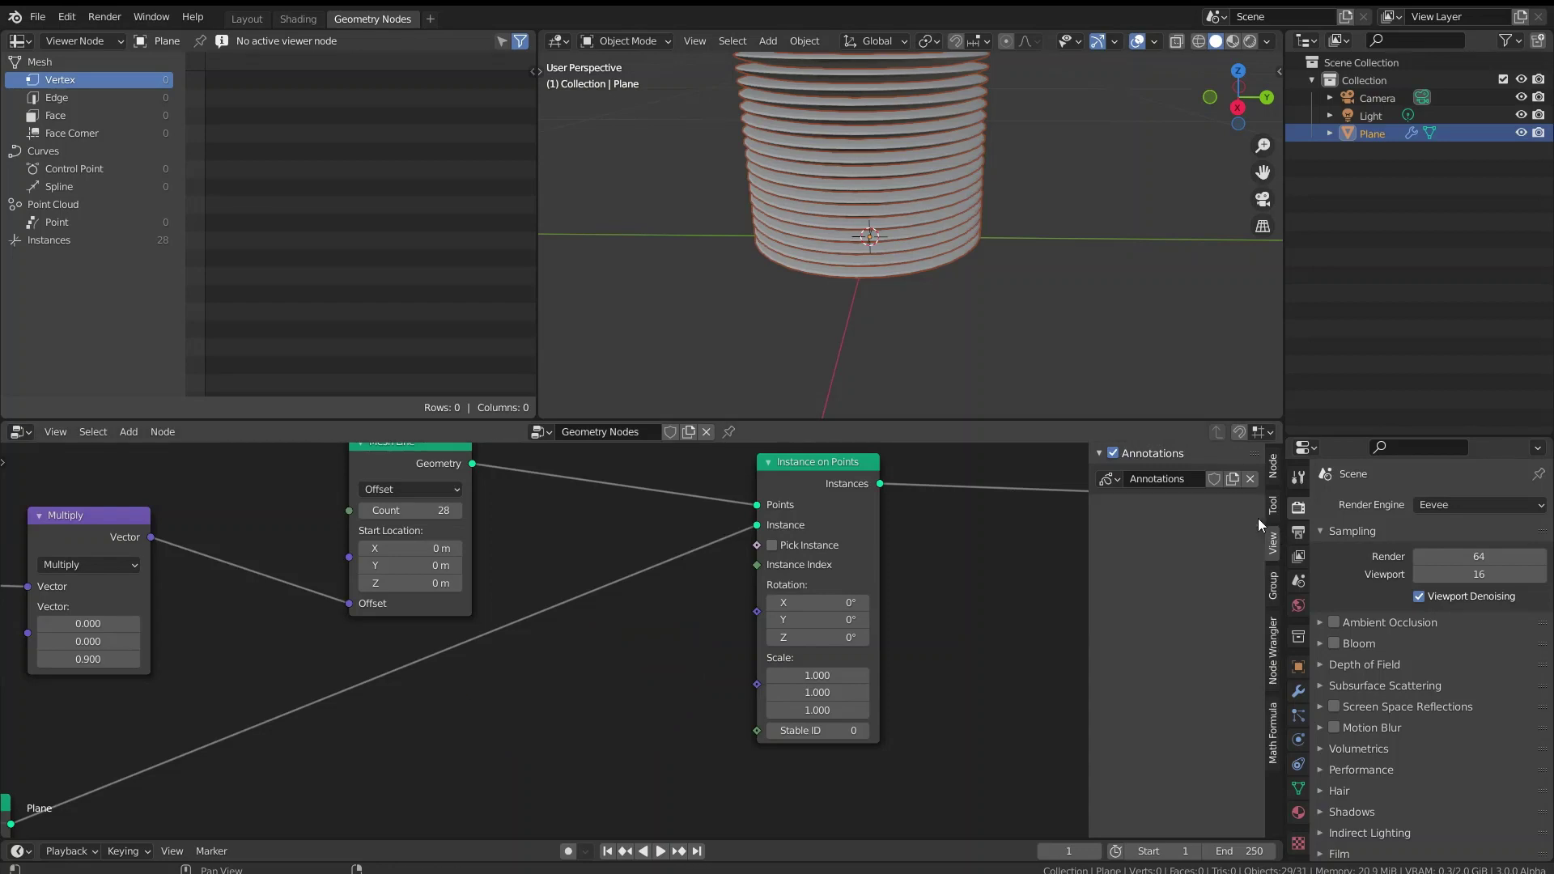
key("n")
- Widen the gap between the Mesh Line and Instance on Points nodes by shifting Instance on Points toward the Group Output
scroll(1034, 646, "down", 3)
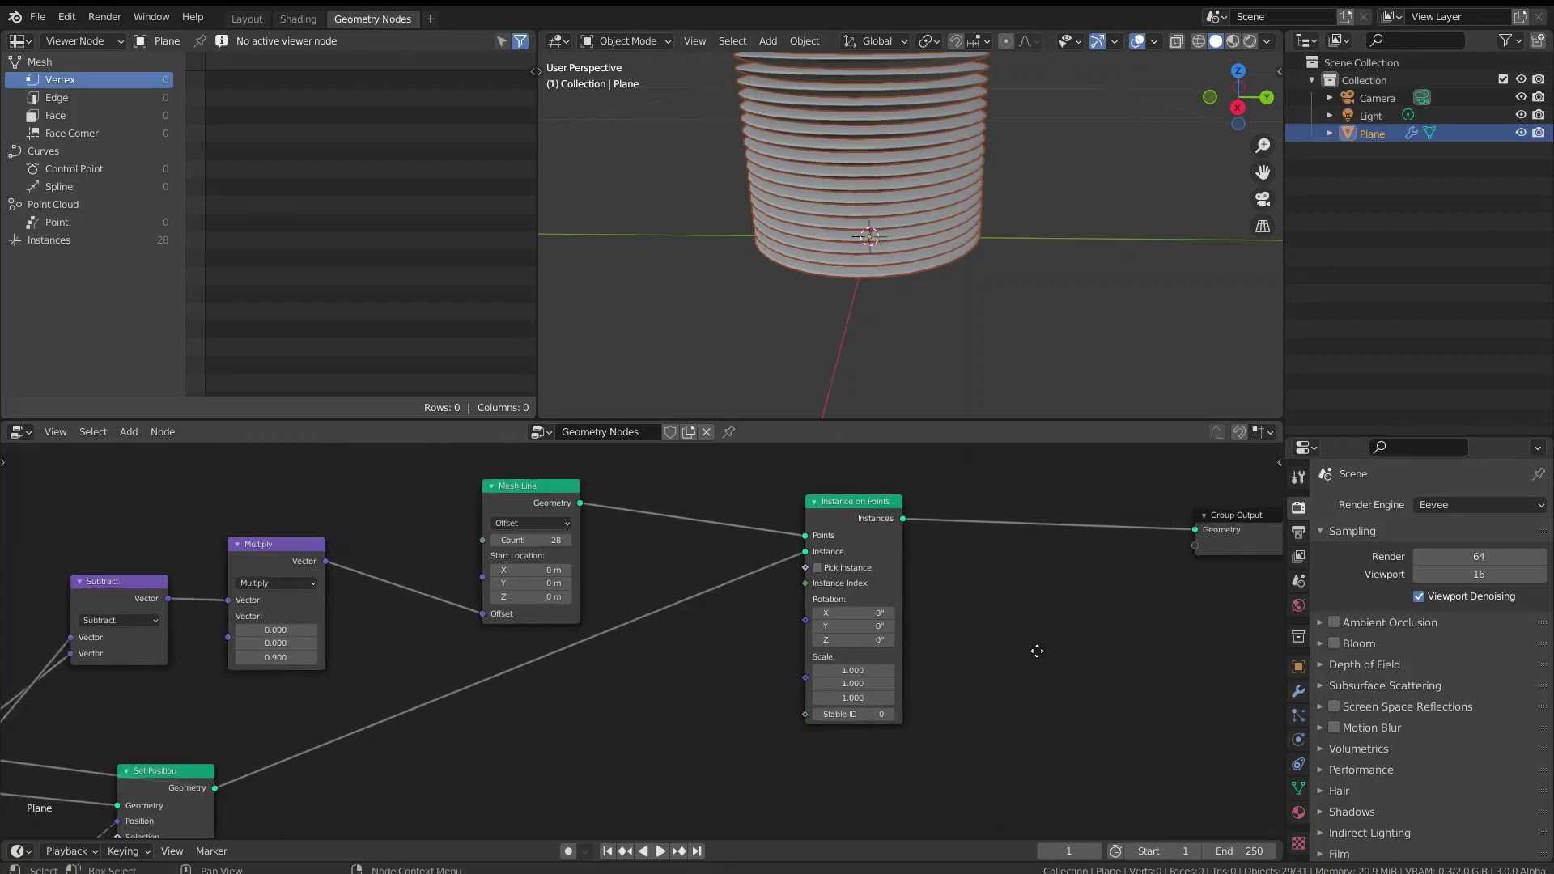
left_click_drag(578, 583, 694, 569)
scroll(648, 701, "up", 2)
middle_click_drag(620, 736, 715, 692)
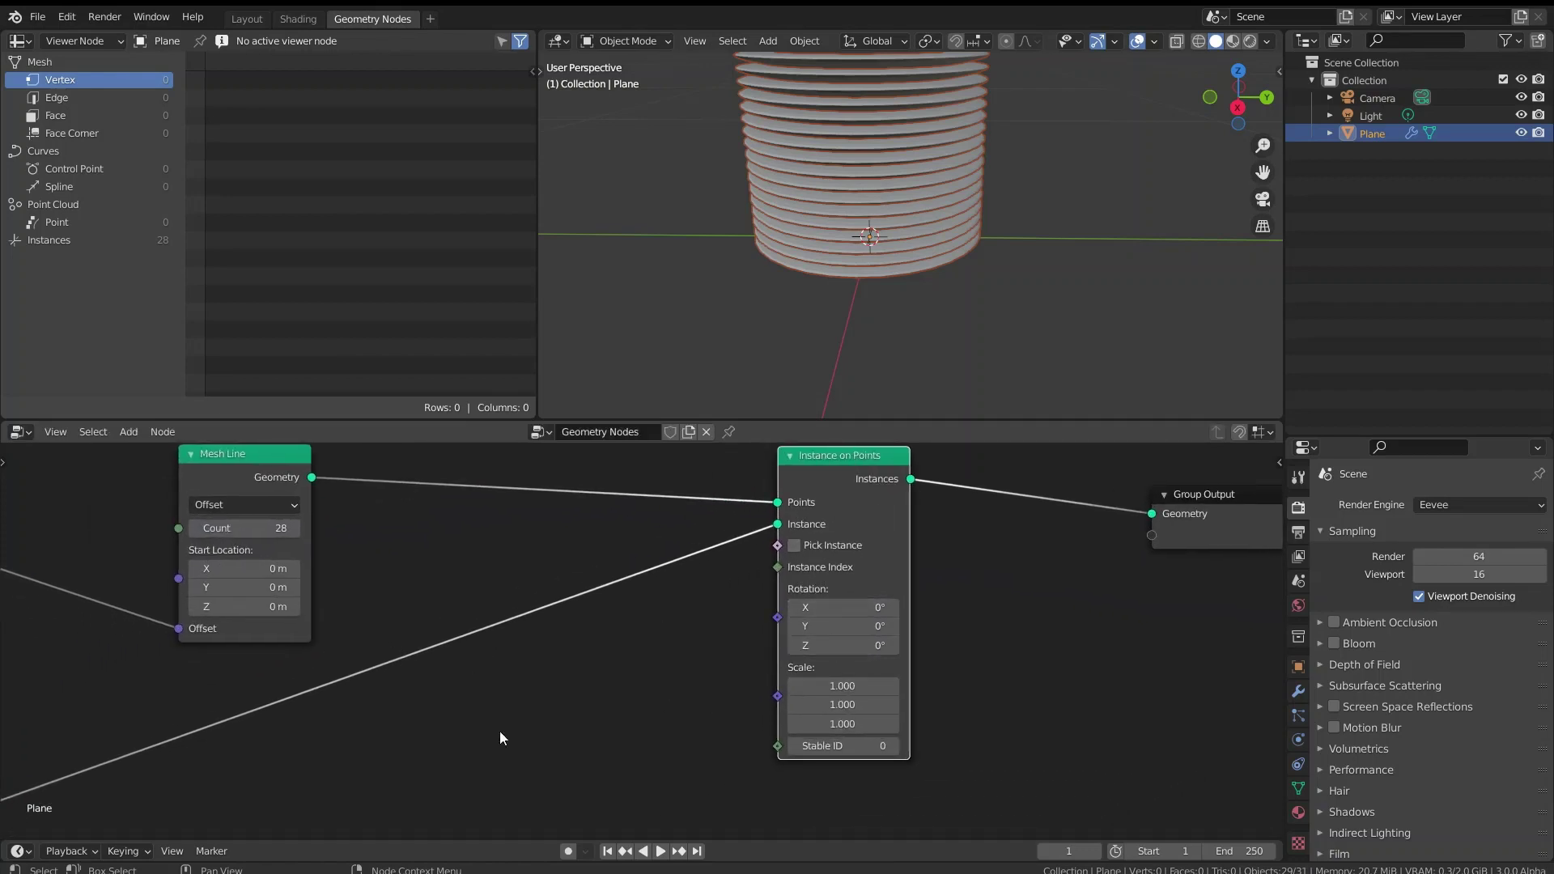
- Add a Random Value node in the free space below the link into the Instance input
key("shift+a")
left_click(477, 532)
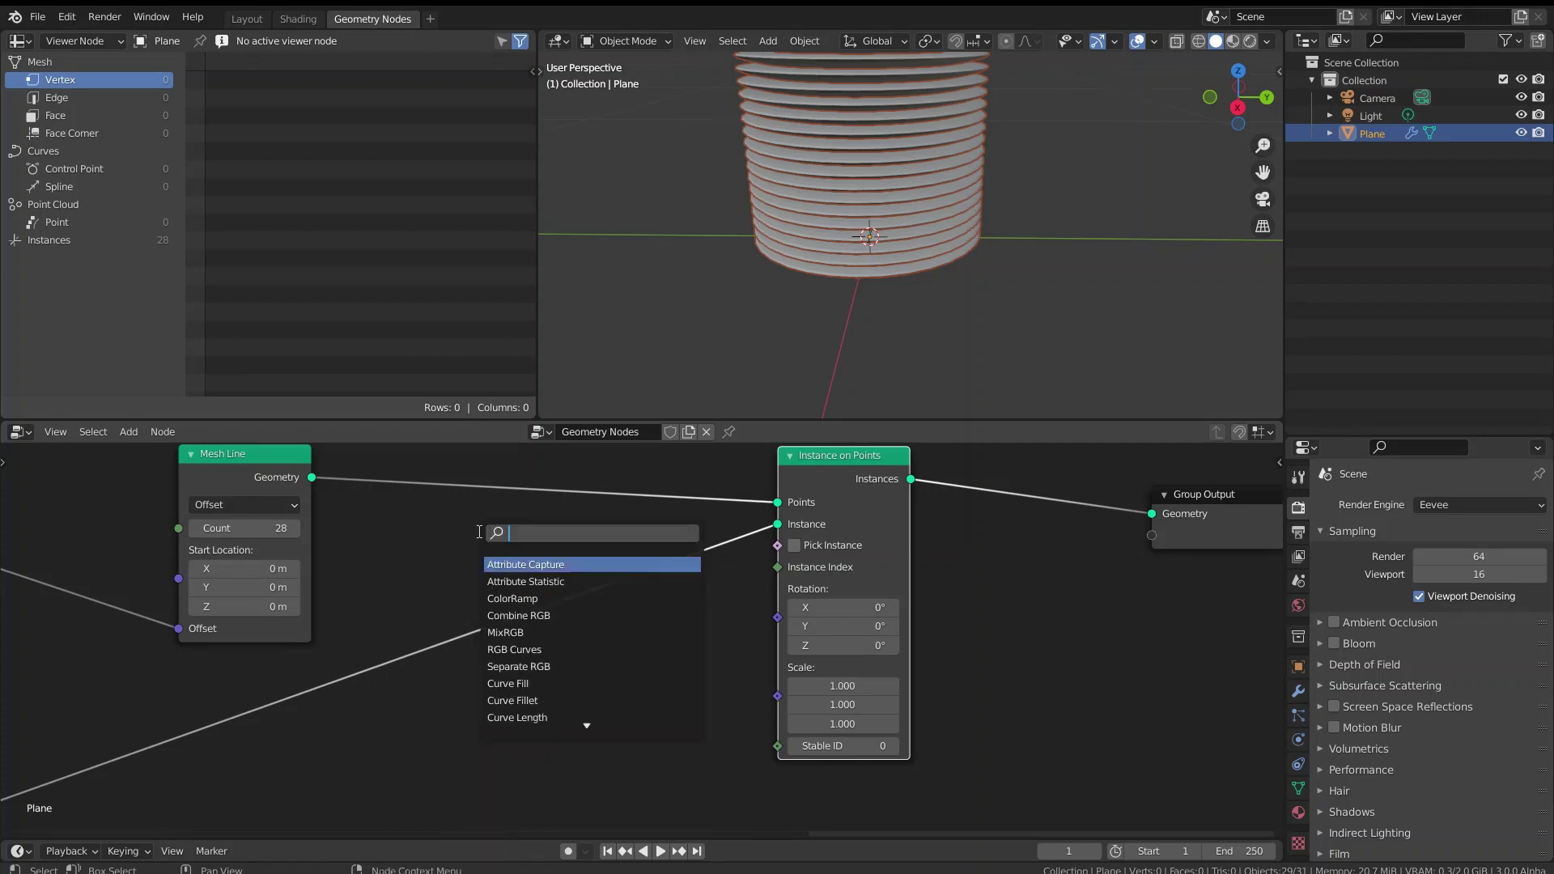
type("random")
key("Return")
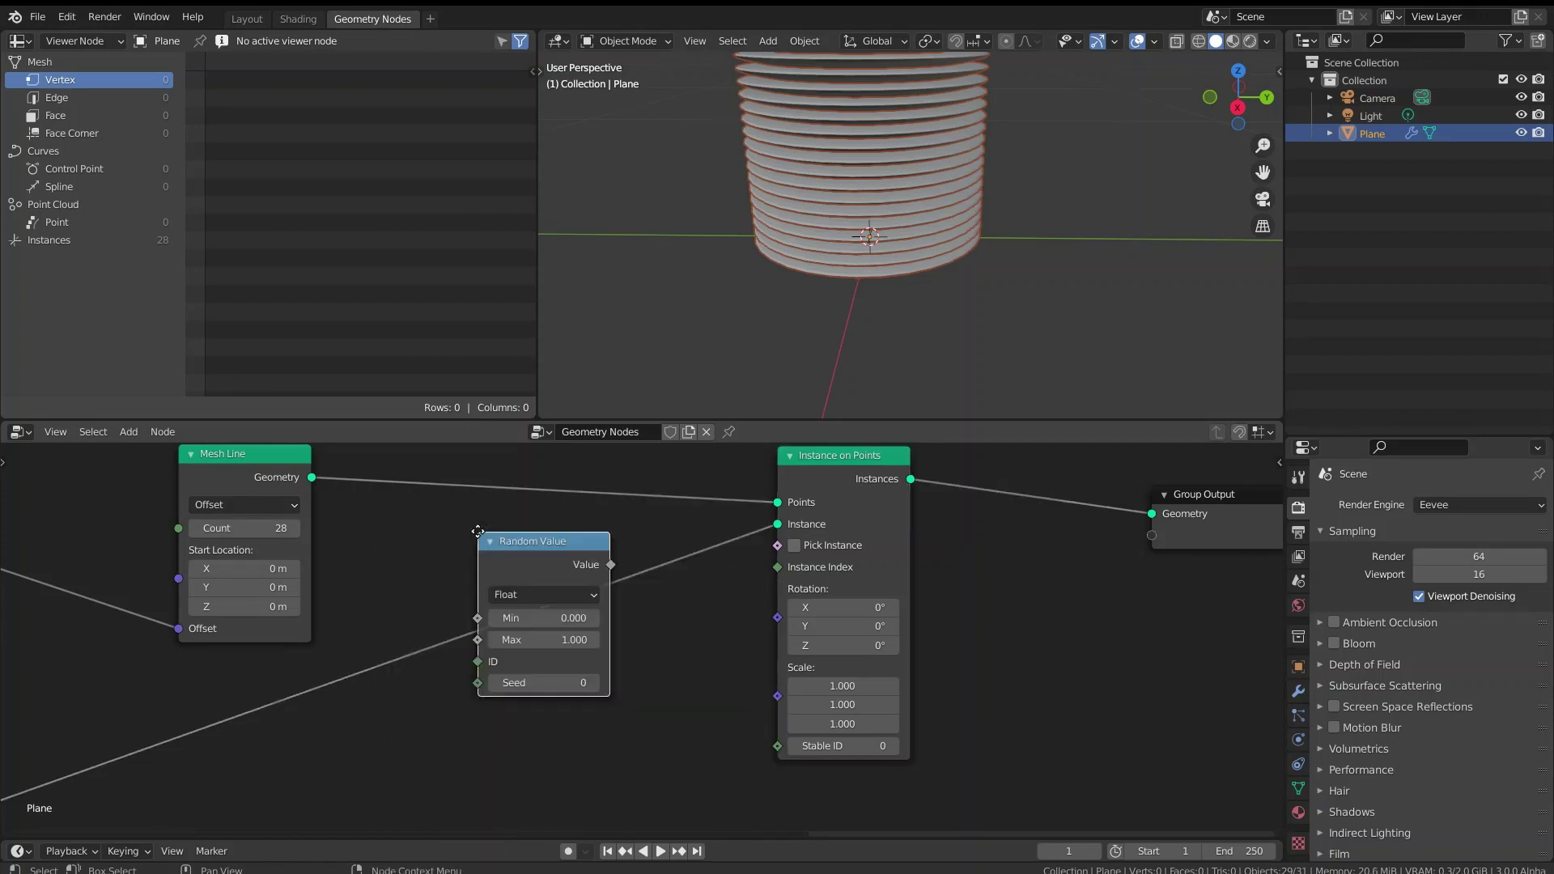
left_click(483, 653)
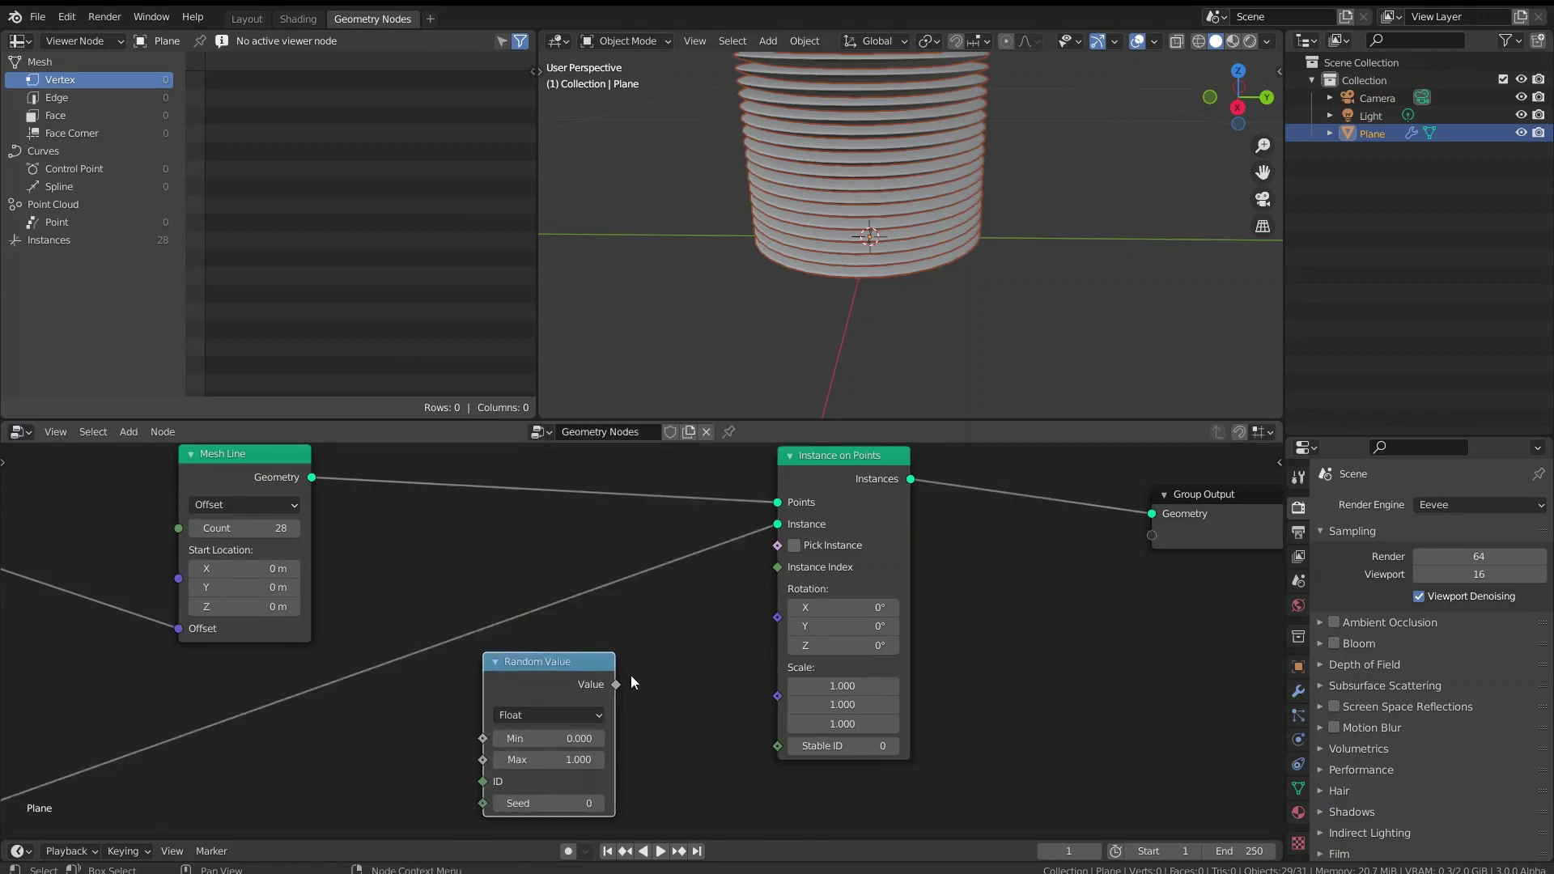
- Move the Mesh Line node close to the Multiply node and reposition the Random Value node below the links to Instance on Points
middle_click_drag(647, 697, 736, 659)
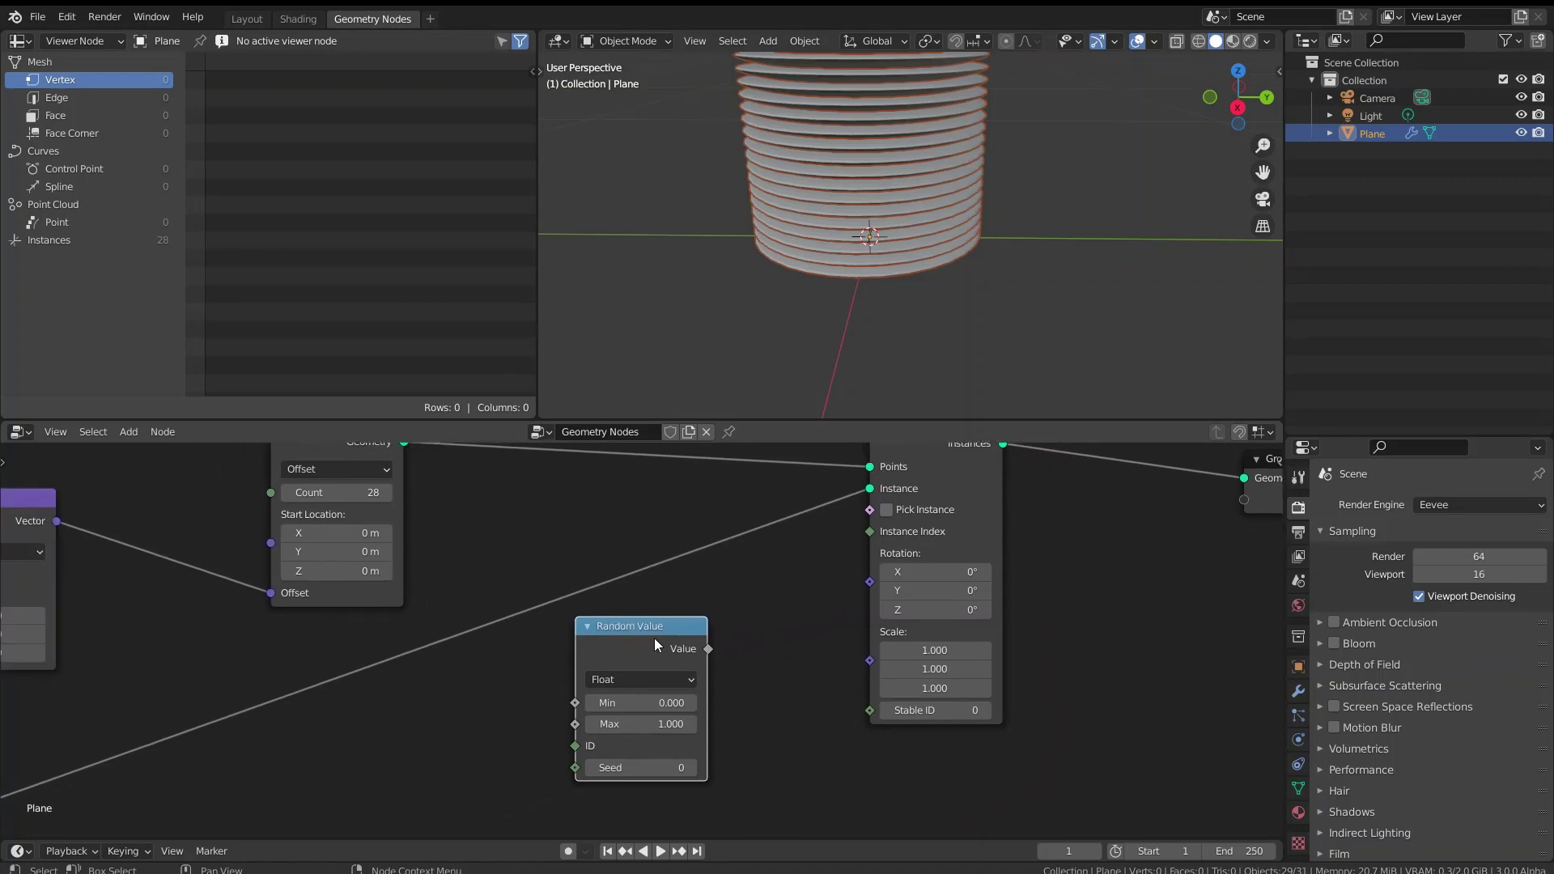
left_click_drag(653, 638, 505, 711)
scroll(306, 653, "down", 1)
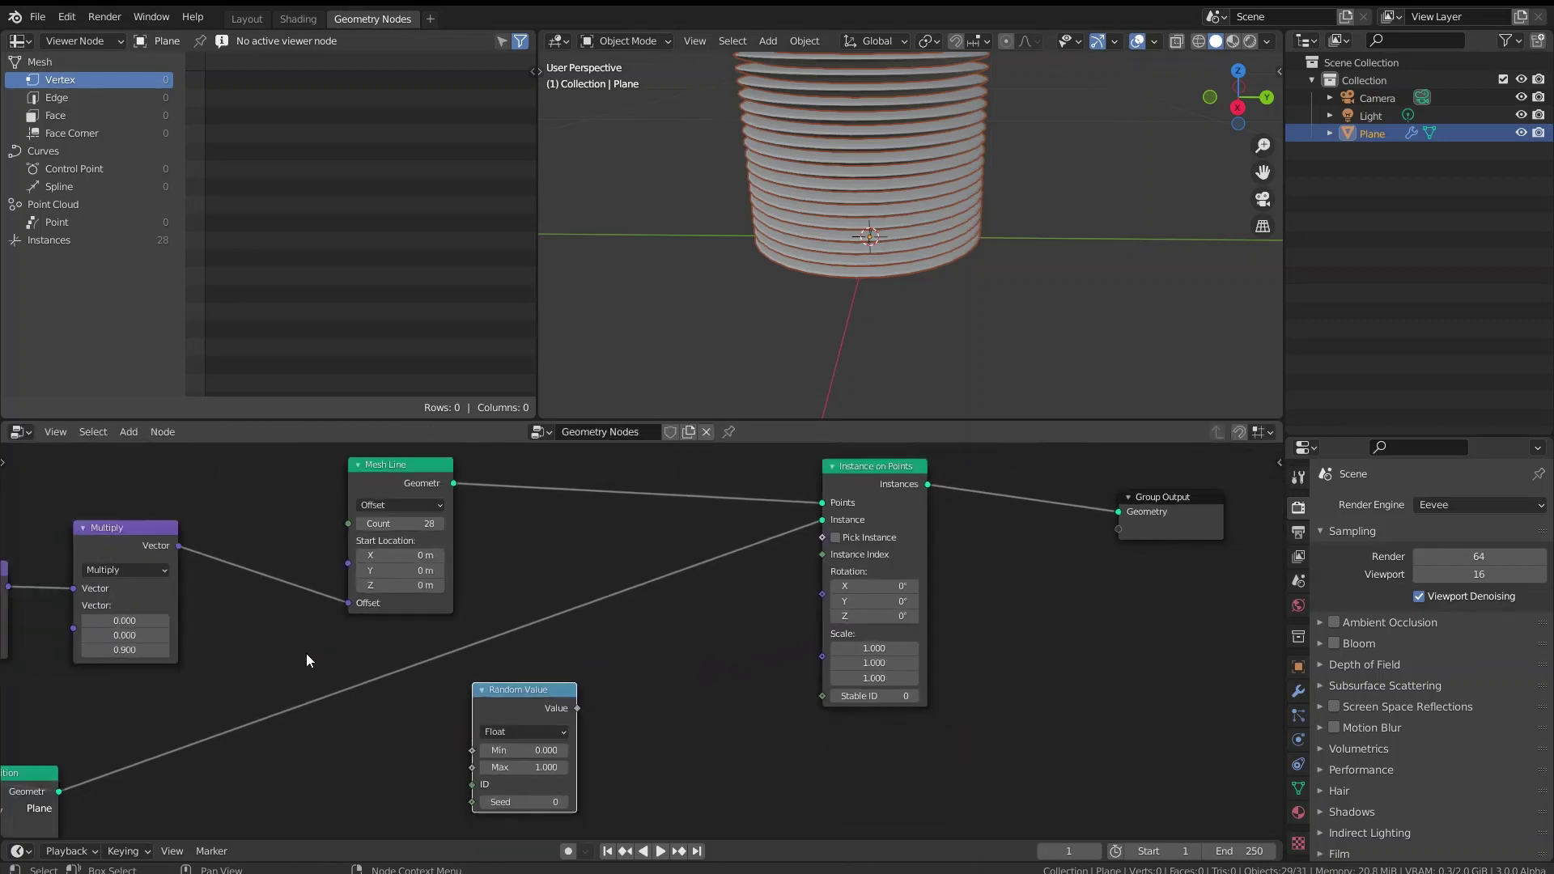
middle_click_drag(260, 645, 384, 675)
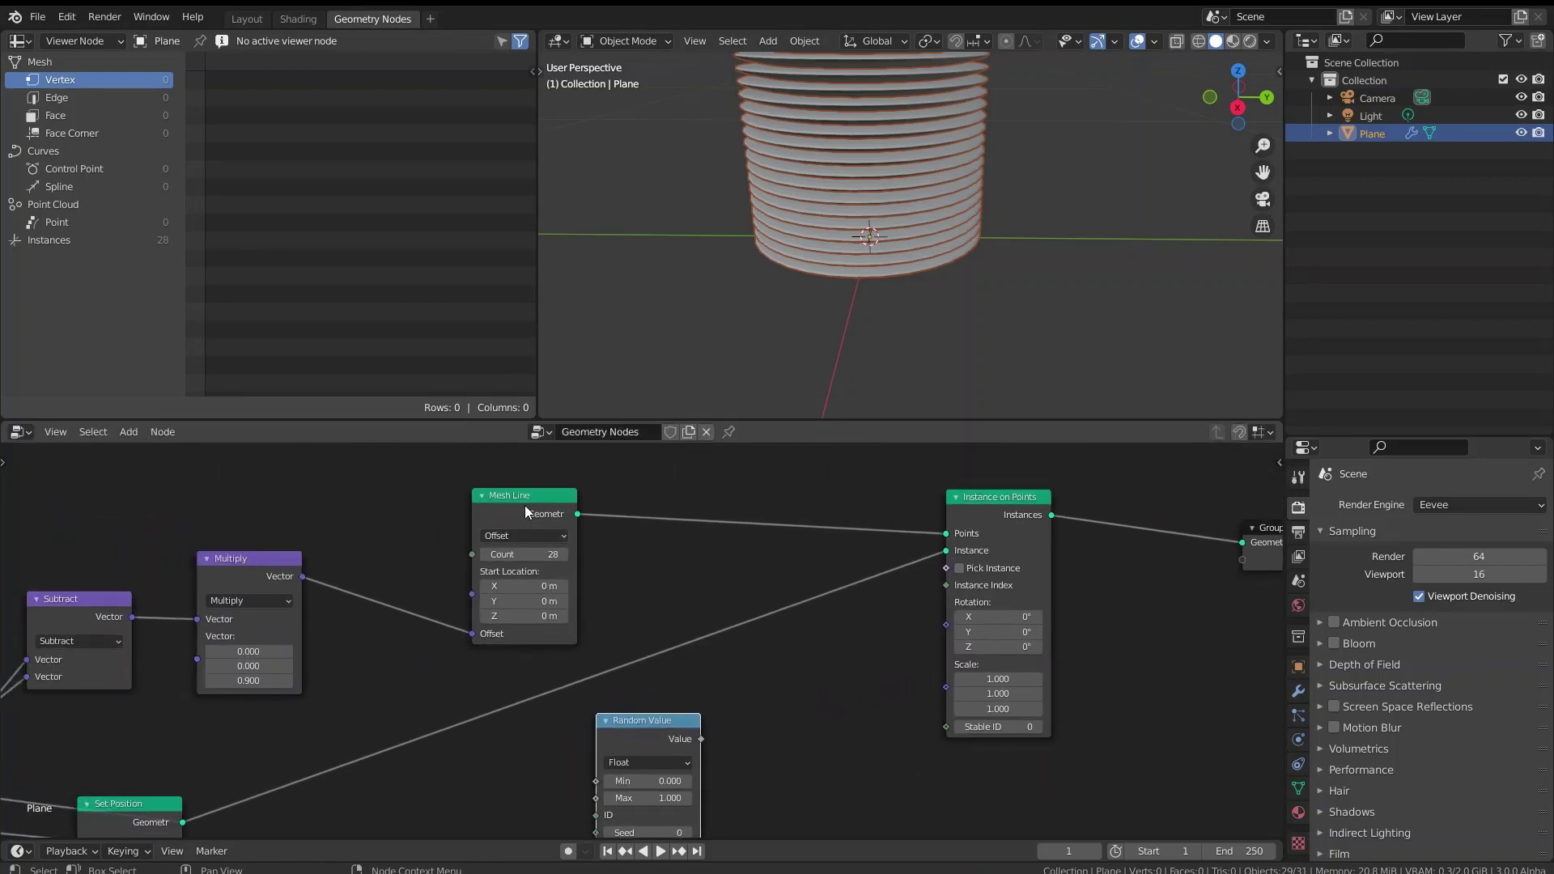
left_click_drag(524, 512, 389, 509)
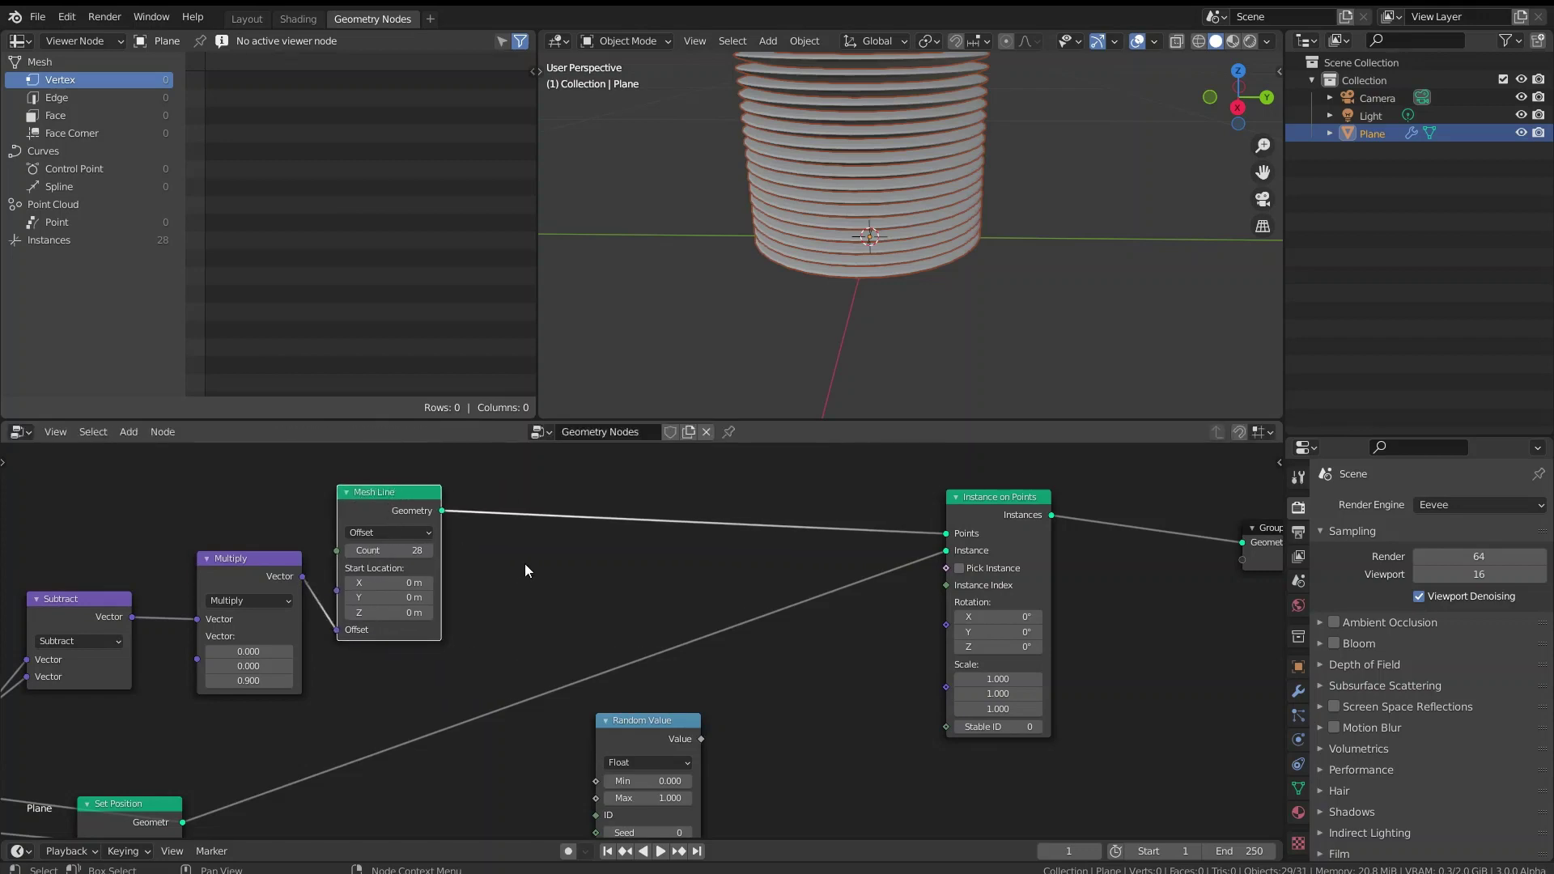
left_click_drag(664, 736, 718, 712)
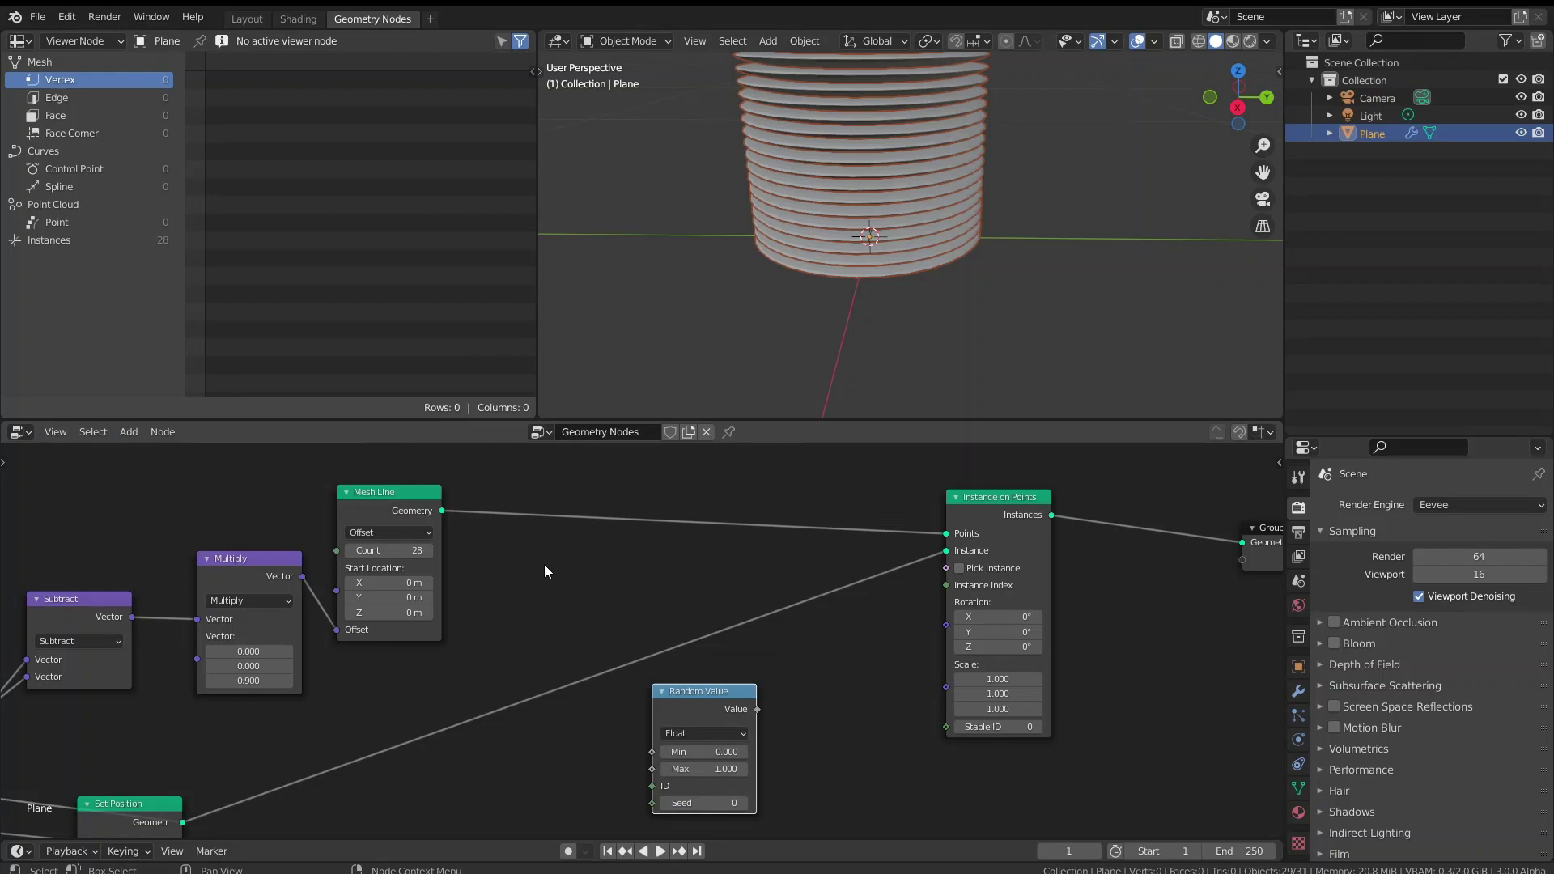
- Insert a Set Position node on the link between the Mesh Line and Instance on Points nodes
key("shift+a")
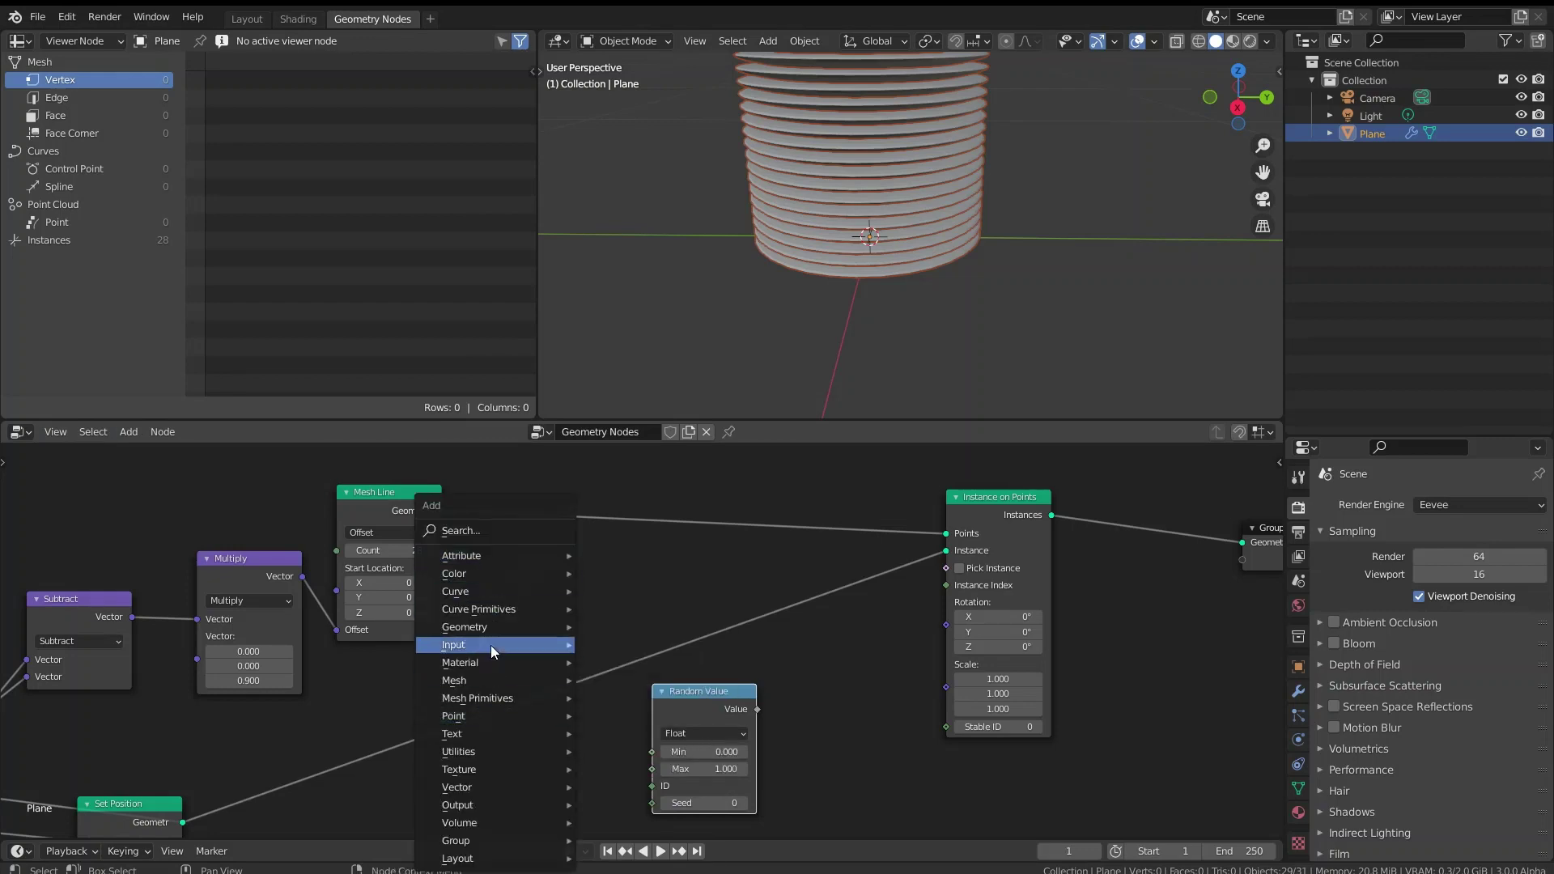
mouse_move(488, 624)
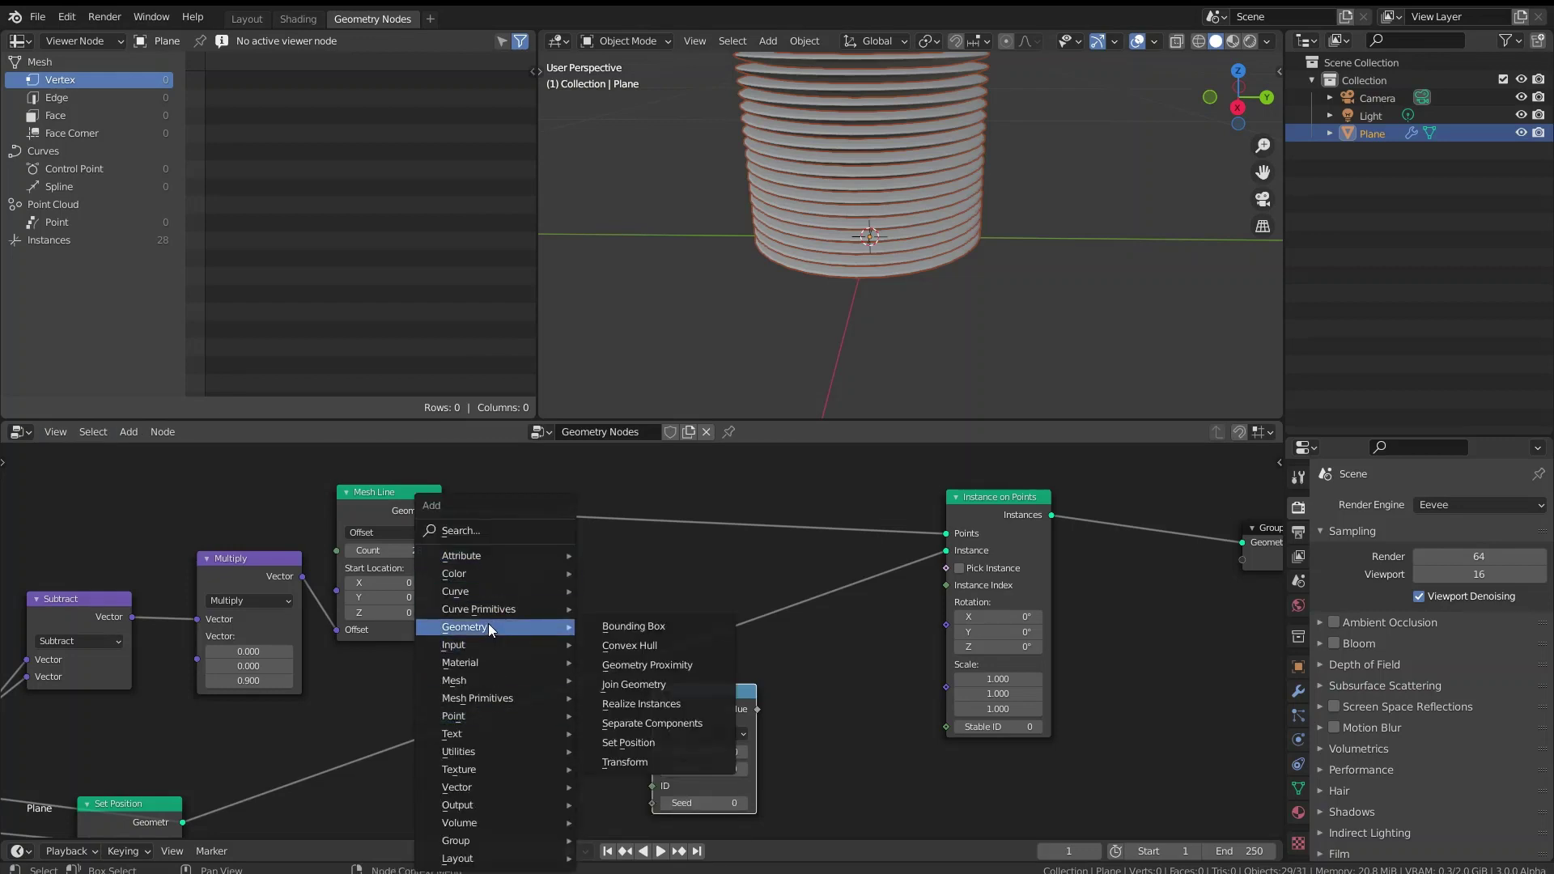
left_click(642, 743)
left_click(645, 672)
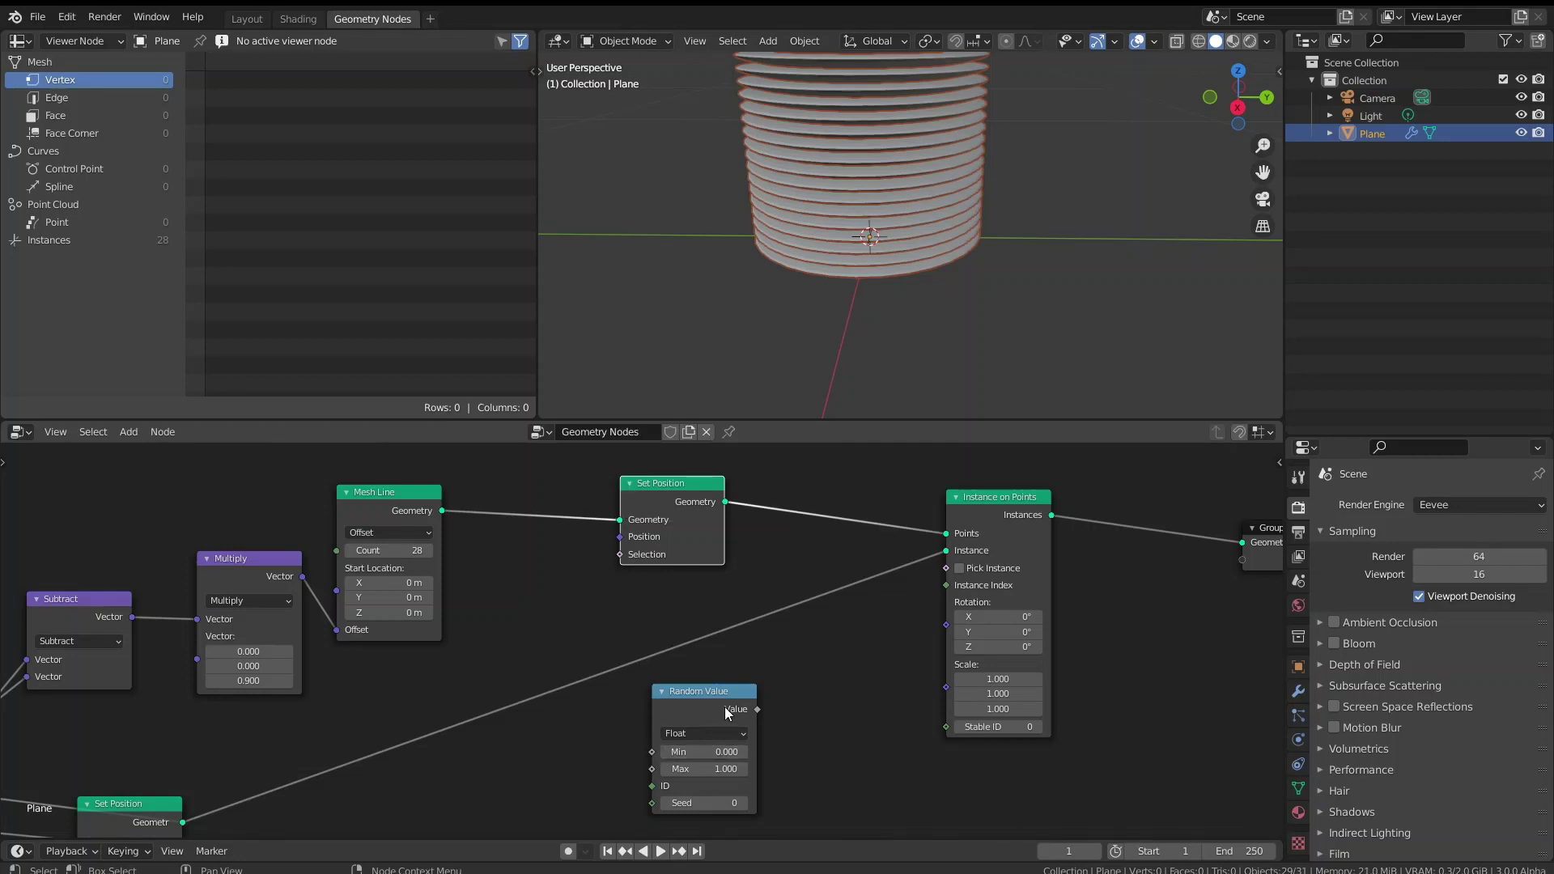
- Place the Random Value node beside the Mesh Line and move the Set Position node closer to Instance on Points
left_click_drag(701, 709, 516, 565)
scroll(606, 576, "up", 2)
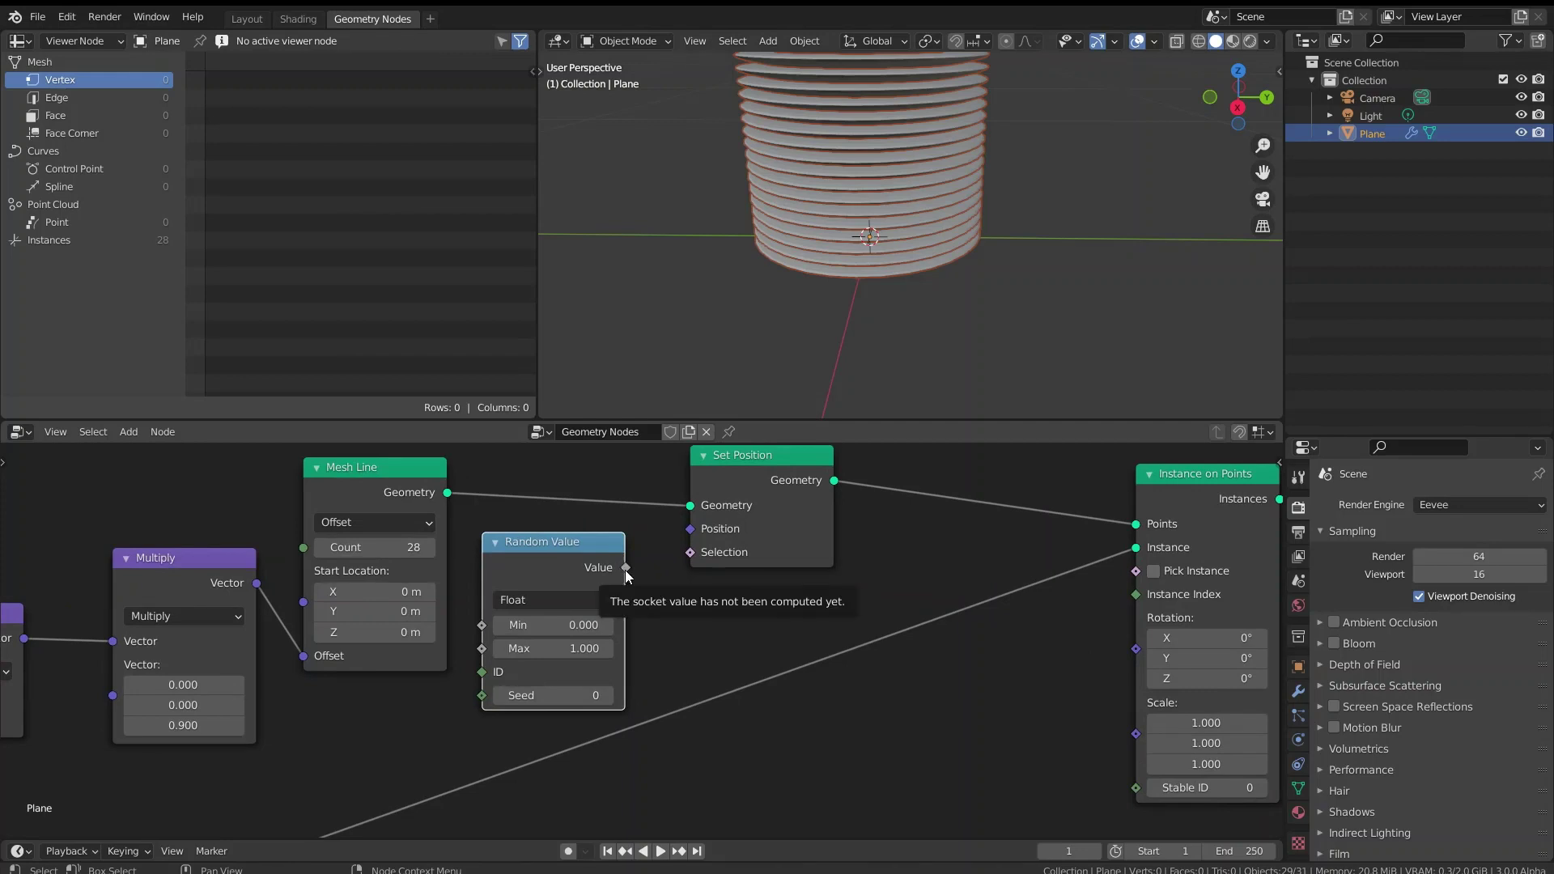
scroll(488, 542, "down", 2)
left_click_drag(488, 542, 490, 497)
left_click_drag(737, 526, 908, 486)
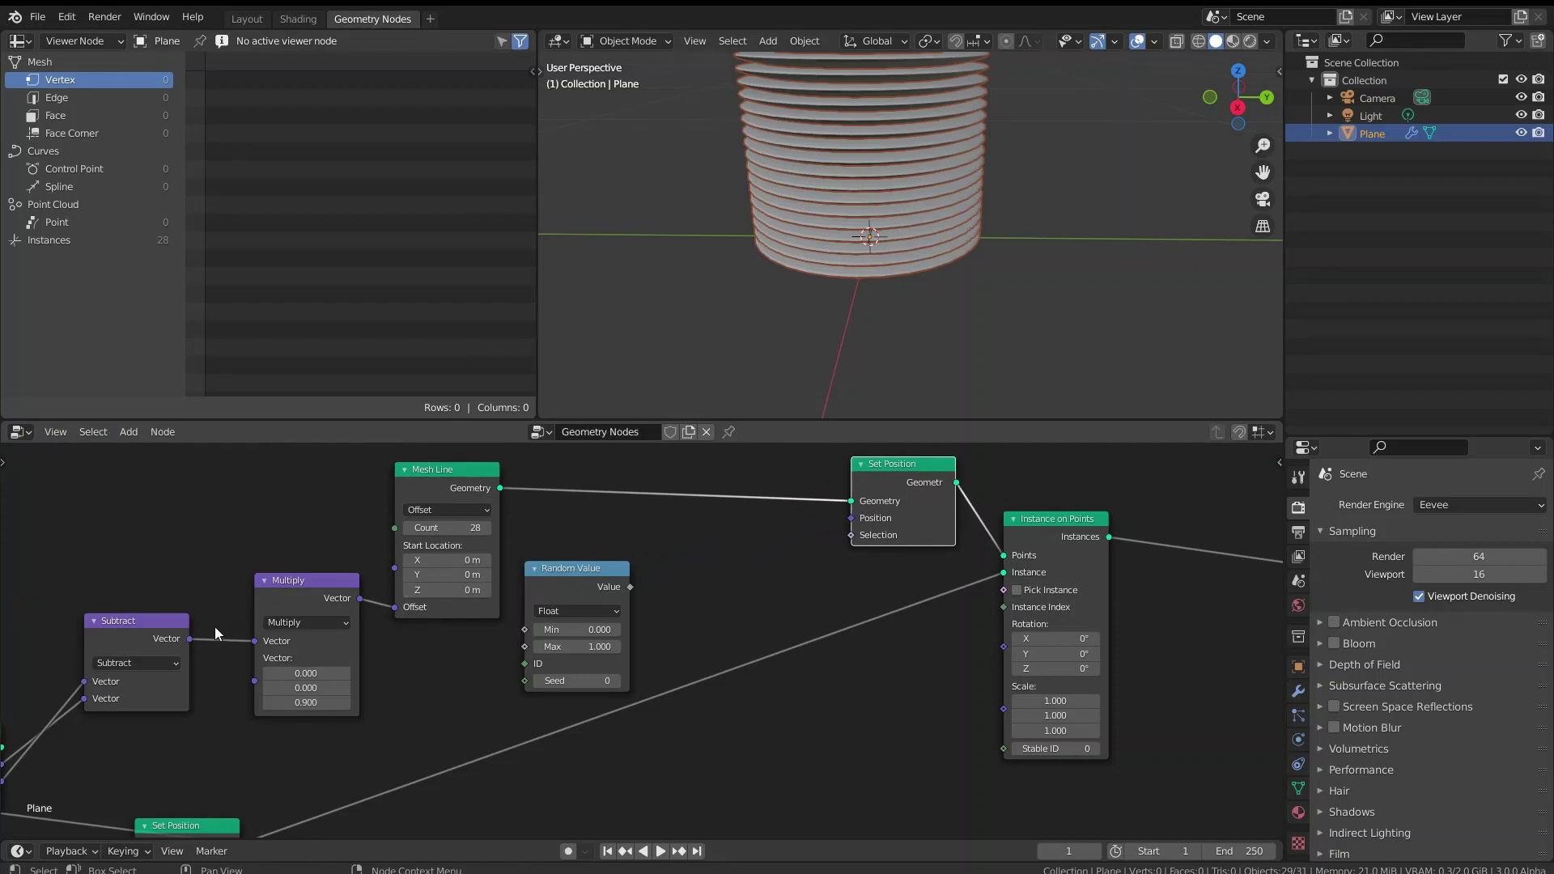
- Add a Combine XYZ node between the Random Value and Set Position nodes
scroll(639, 547, "down", 4)
scroll(640, 547, "up", 4)
key("shift+a")
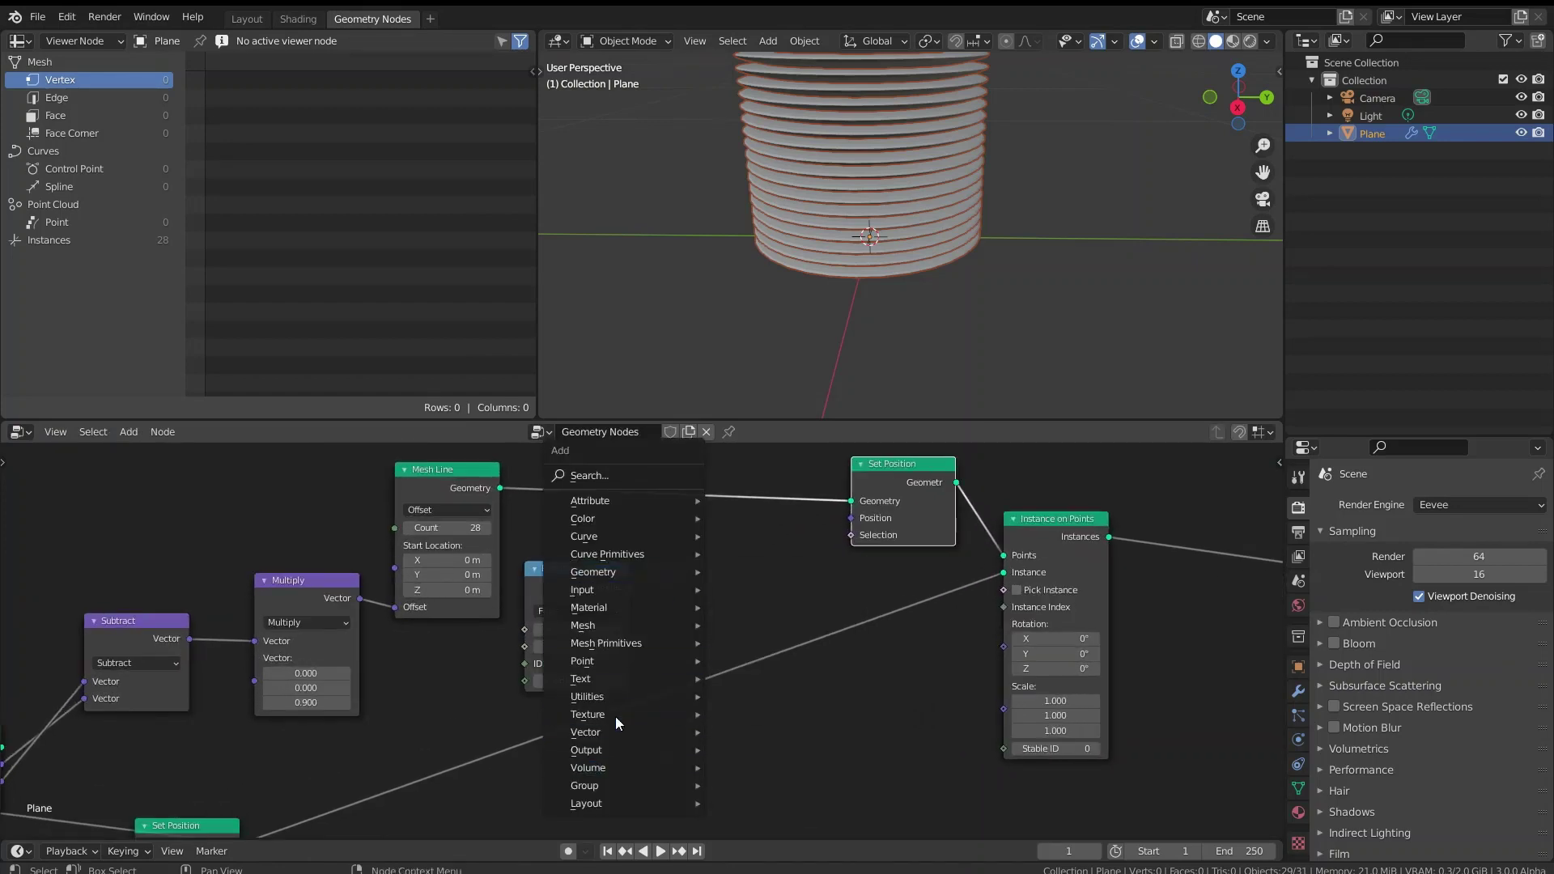
mouse_move(681, 697)
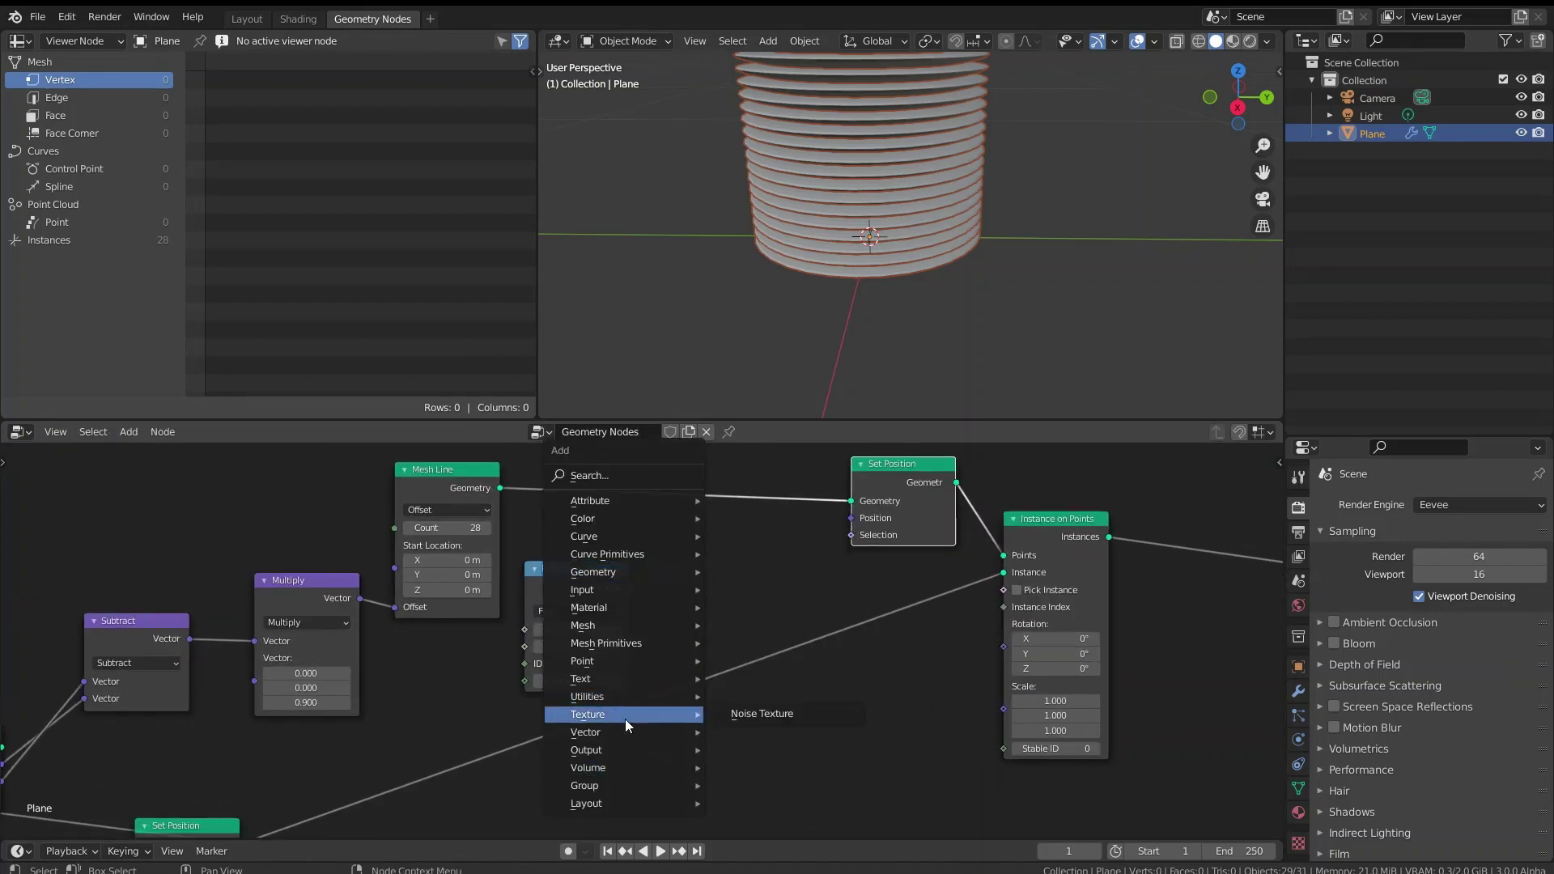
mouse_move(624, 735)
left_click(743, 733)
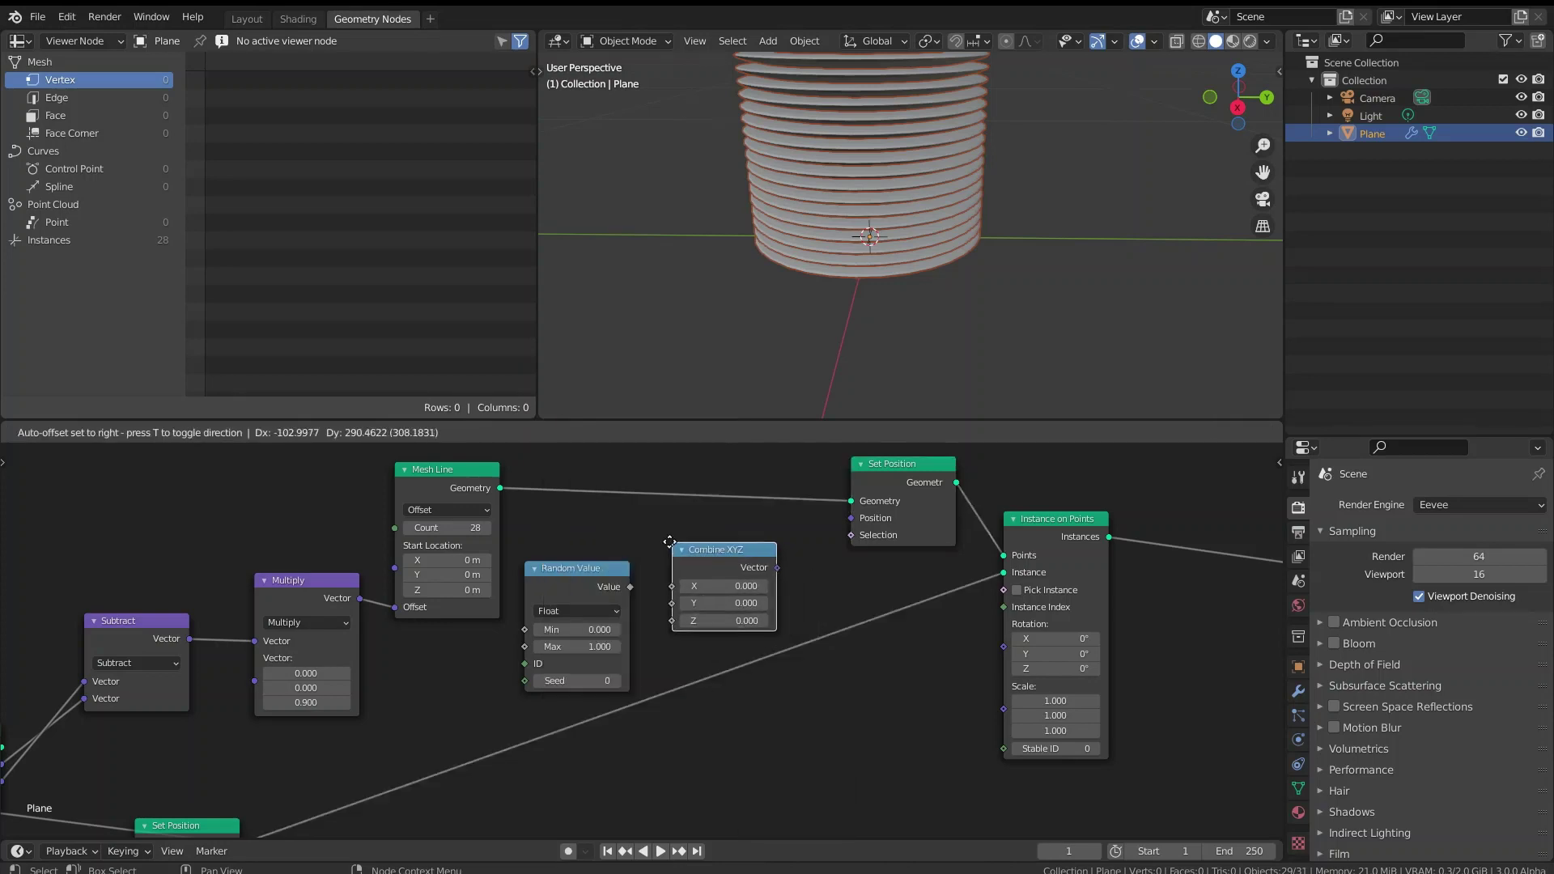
left_click(690, 526)
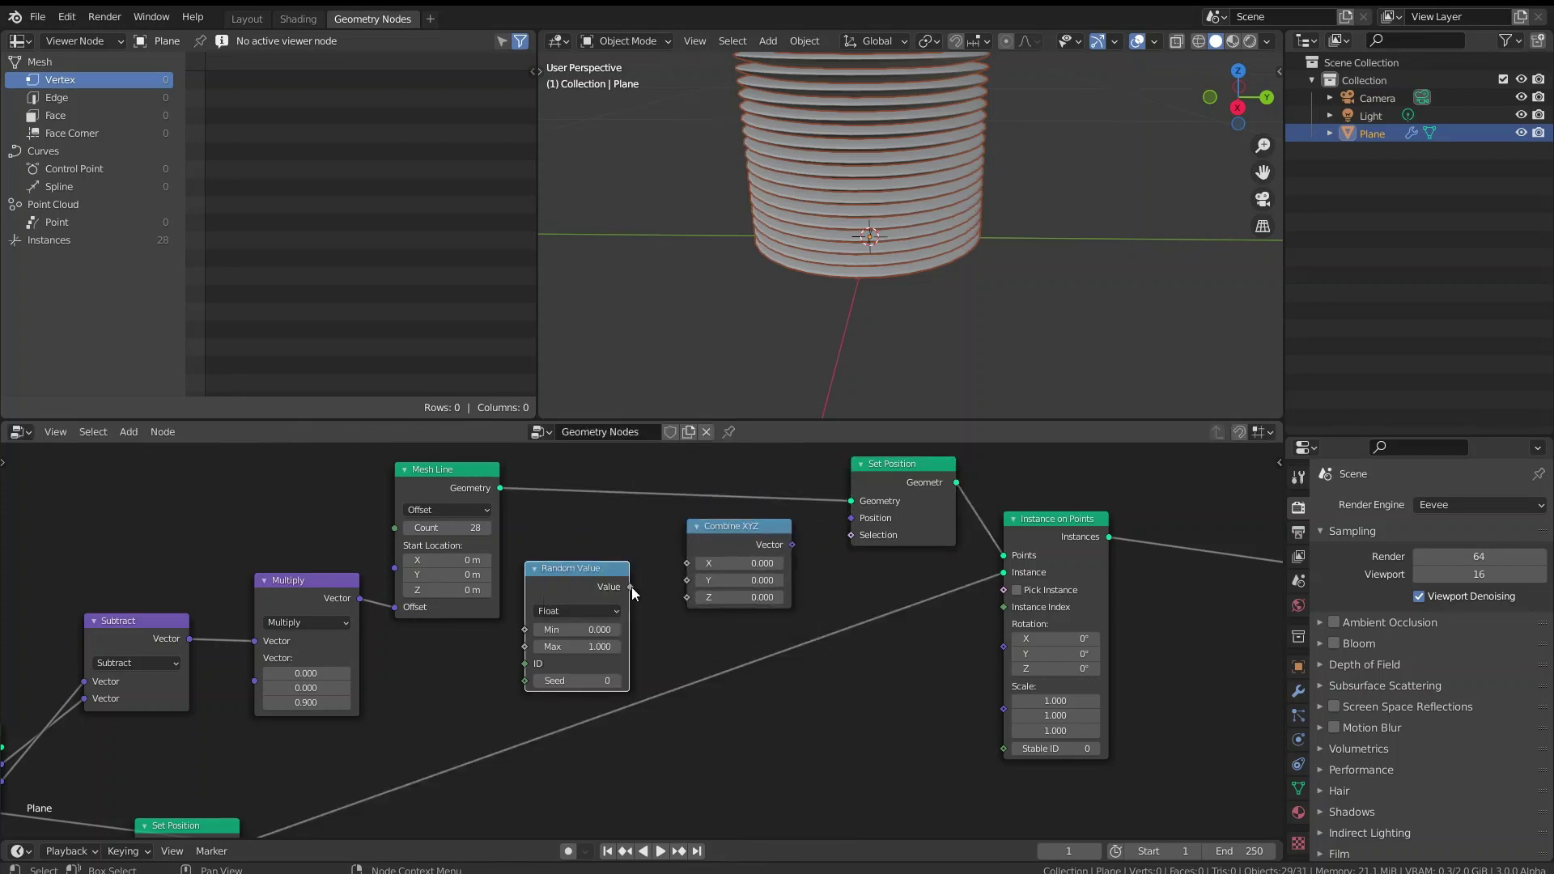
- Connect Random Value to the Combine XYZ Y input and its Vector output to Set Position's Position, then lower the Random Value node
left_click_drag(630, 587, 699, 584)
left_click_drag(793, 547, 849, 518)
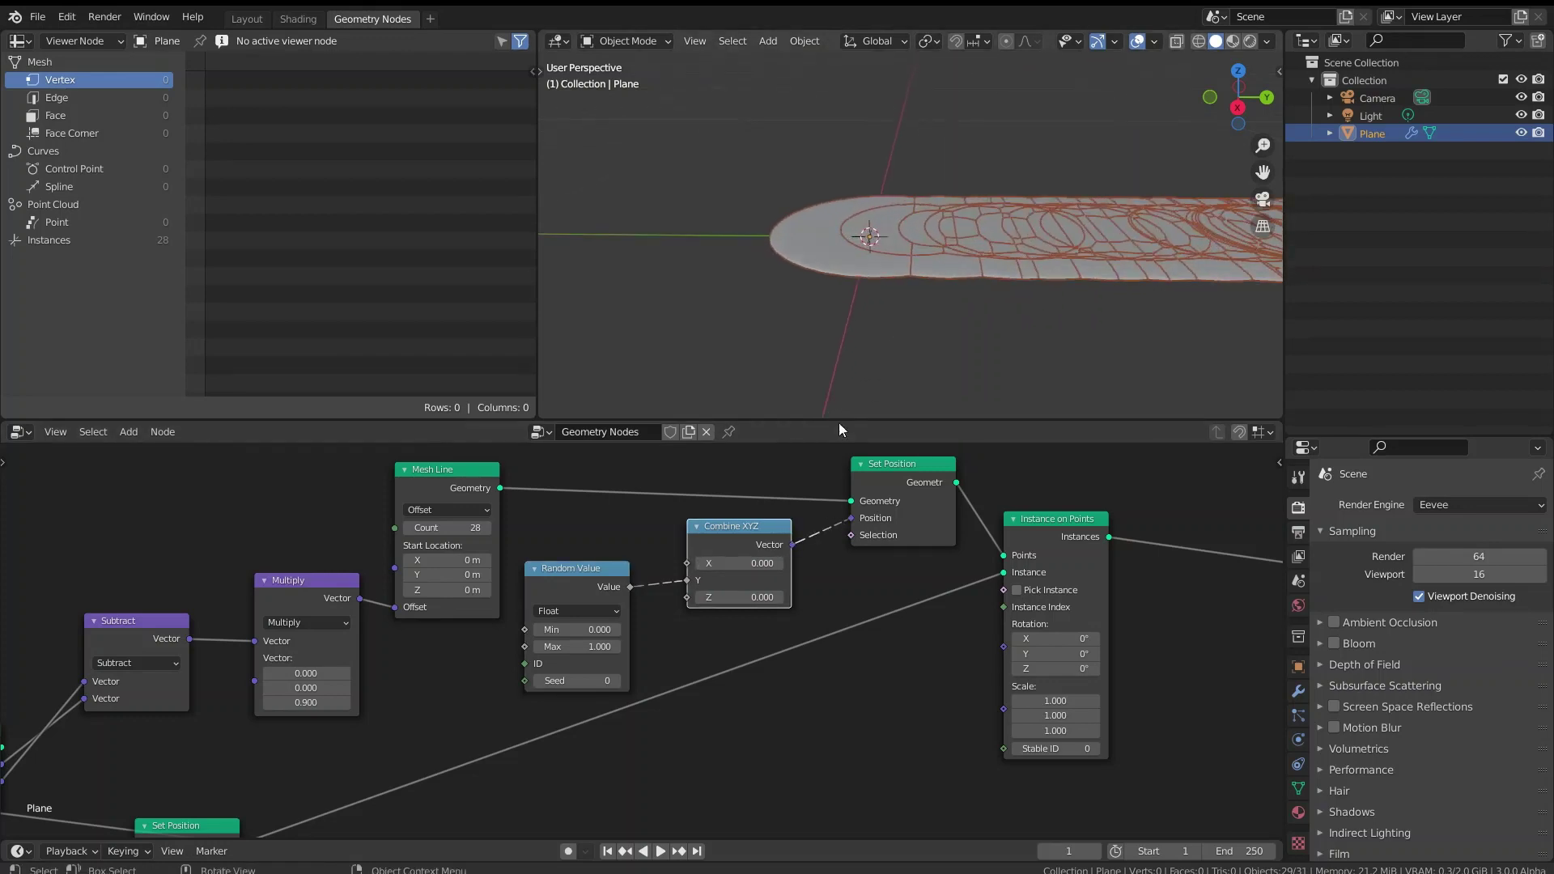
left_click_drag(589, 577, 590, 633)
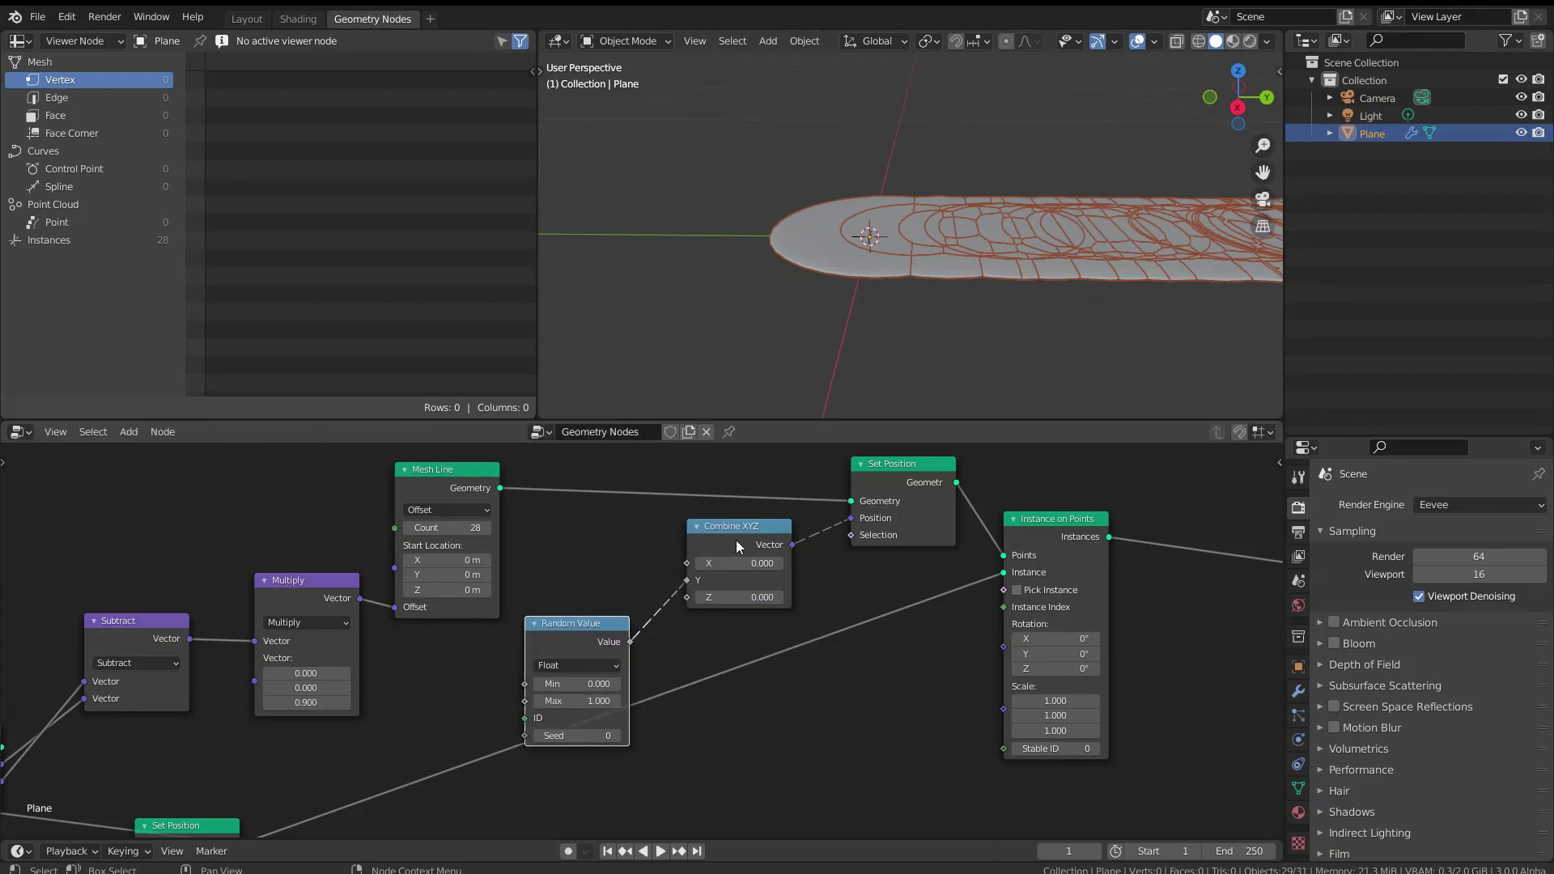
- Dissolve the Combine XYZ node and add a Position input node above the Random Value node
key("shift+a")
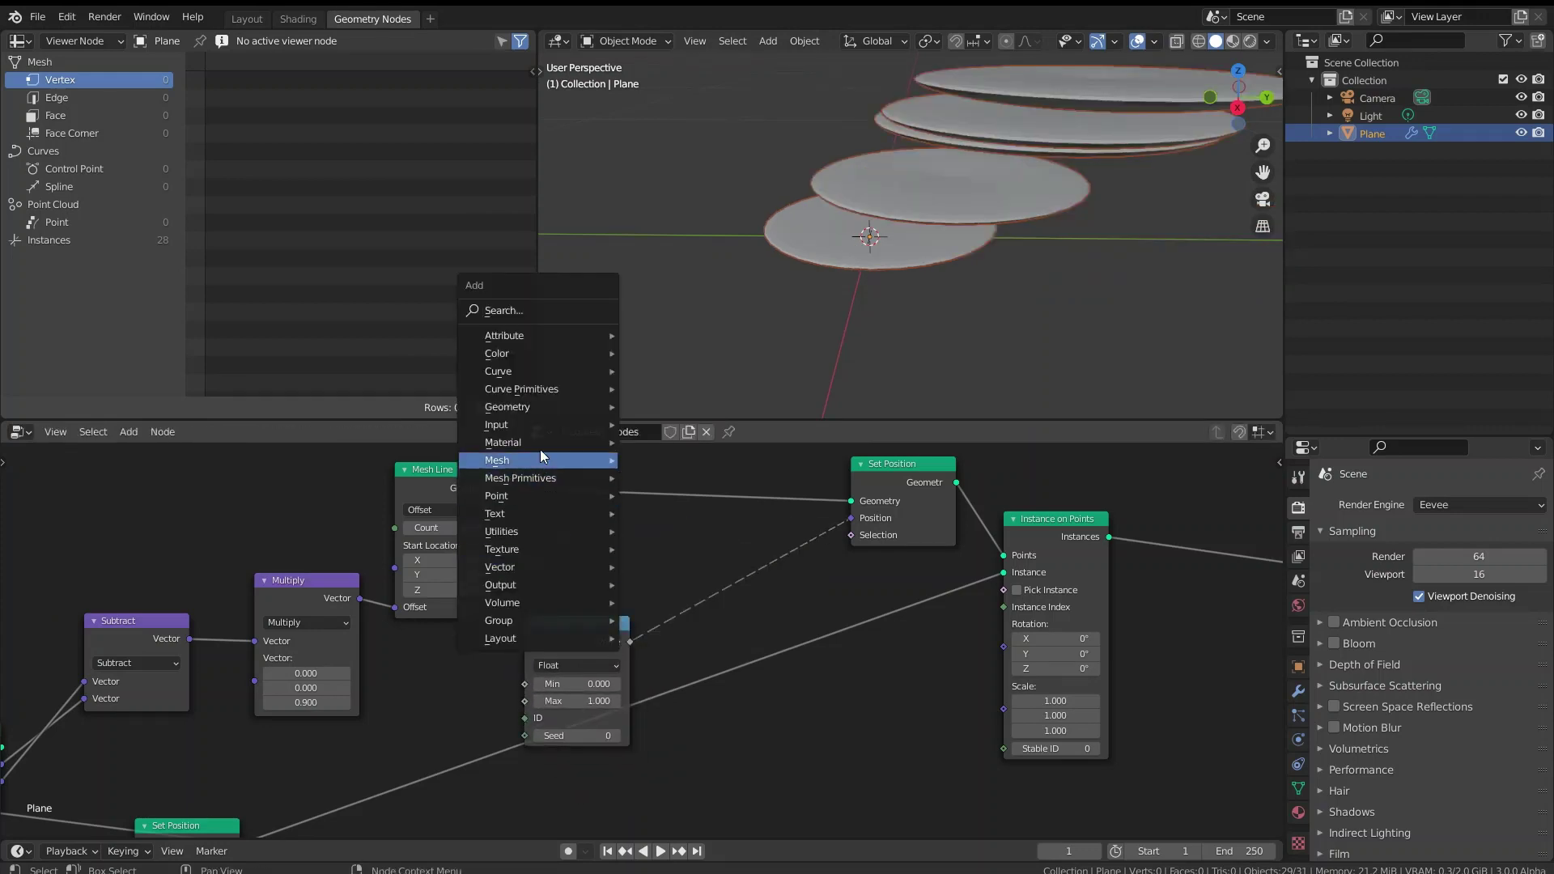
mouse_move(536, 426)
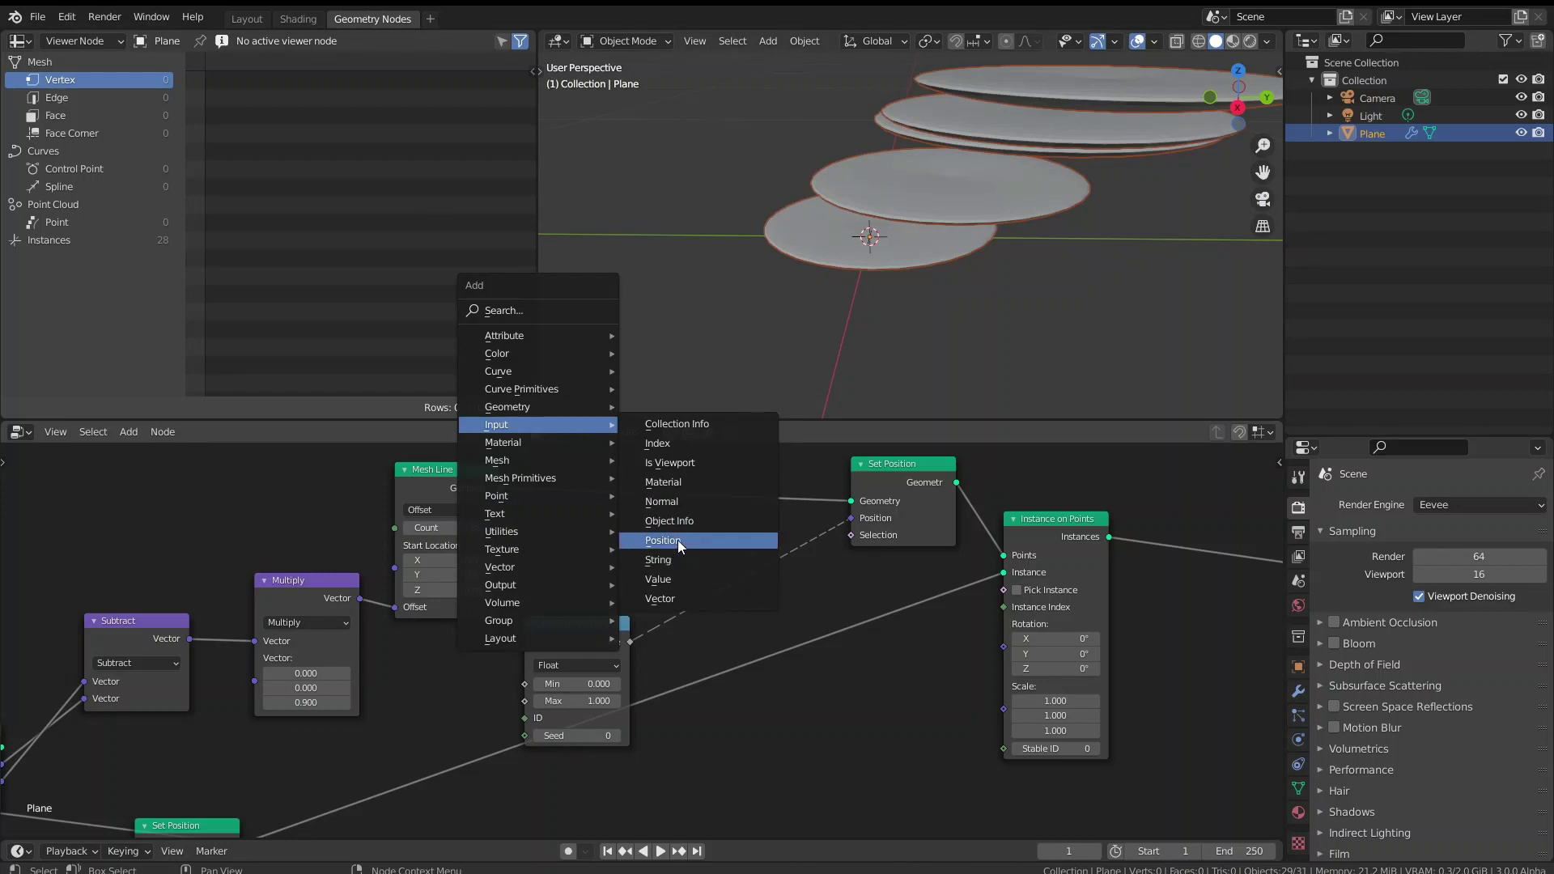
left_click(680, 547)
left_click(567, 544)
- Duplicate the vector Subtract node onto the link between Random Value and Set Position, and change its operation to Add
key("shift+a")
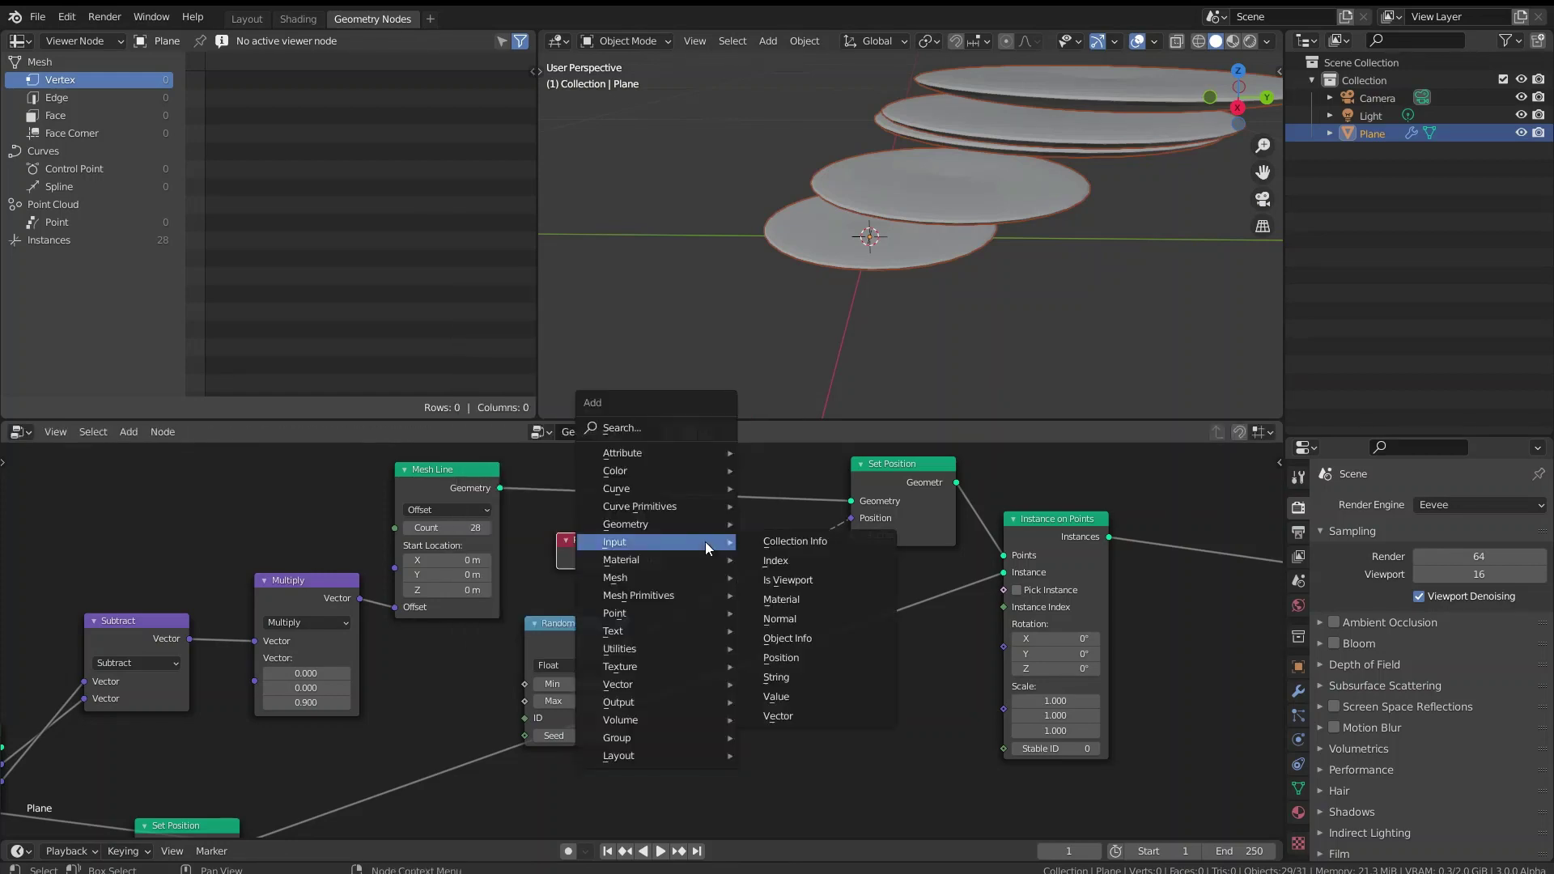
mouse_move(657, 634)
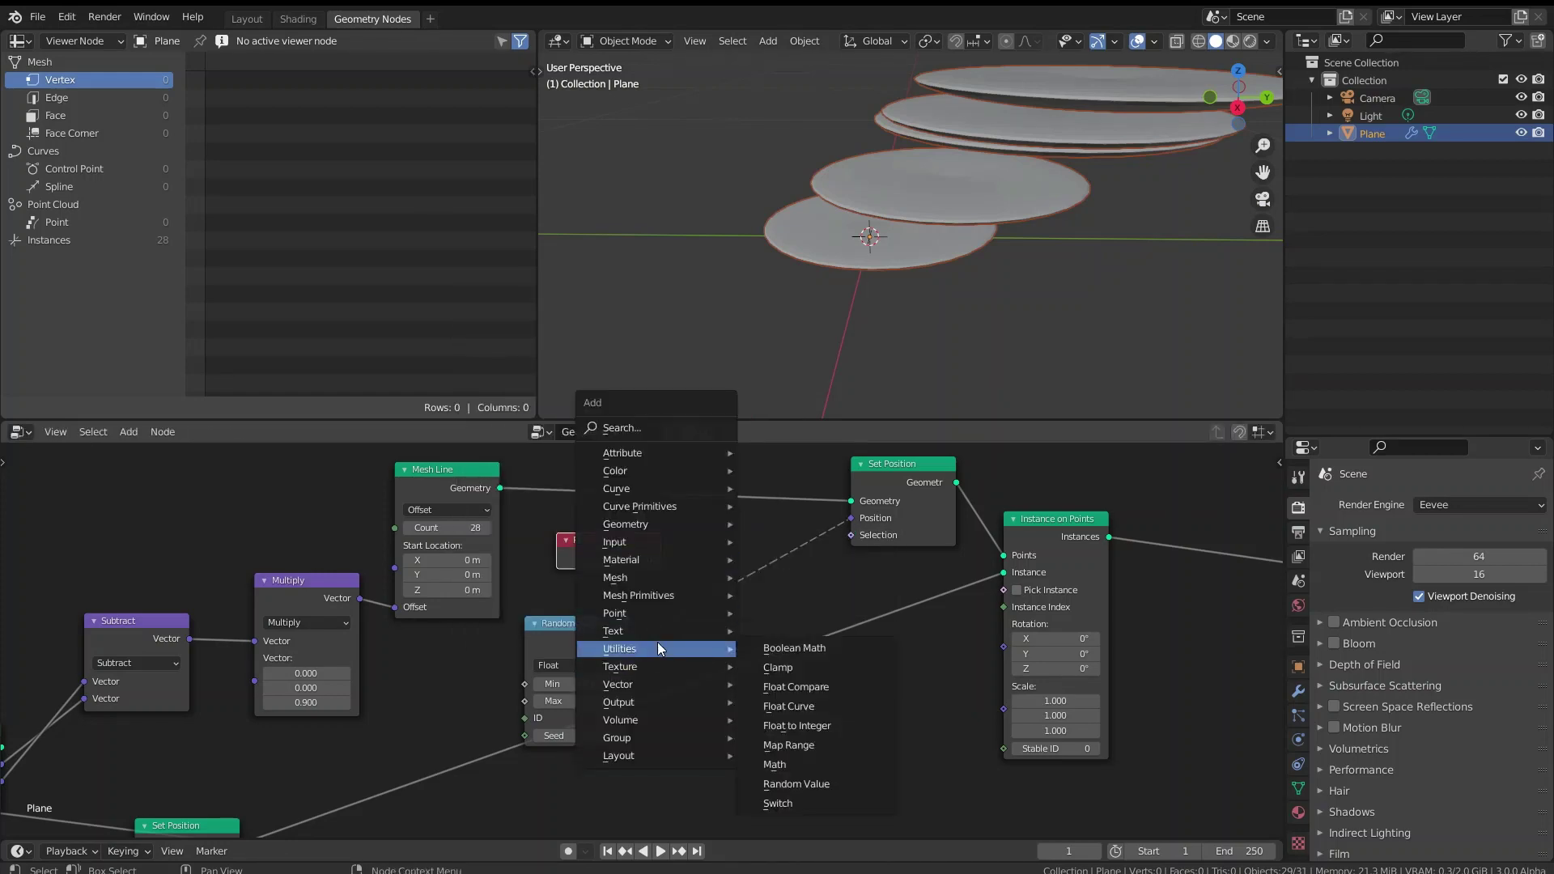
mouse_move(619, 666)
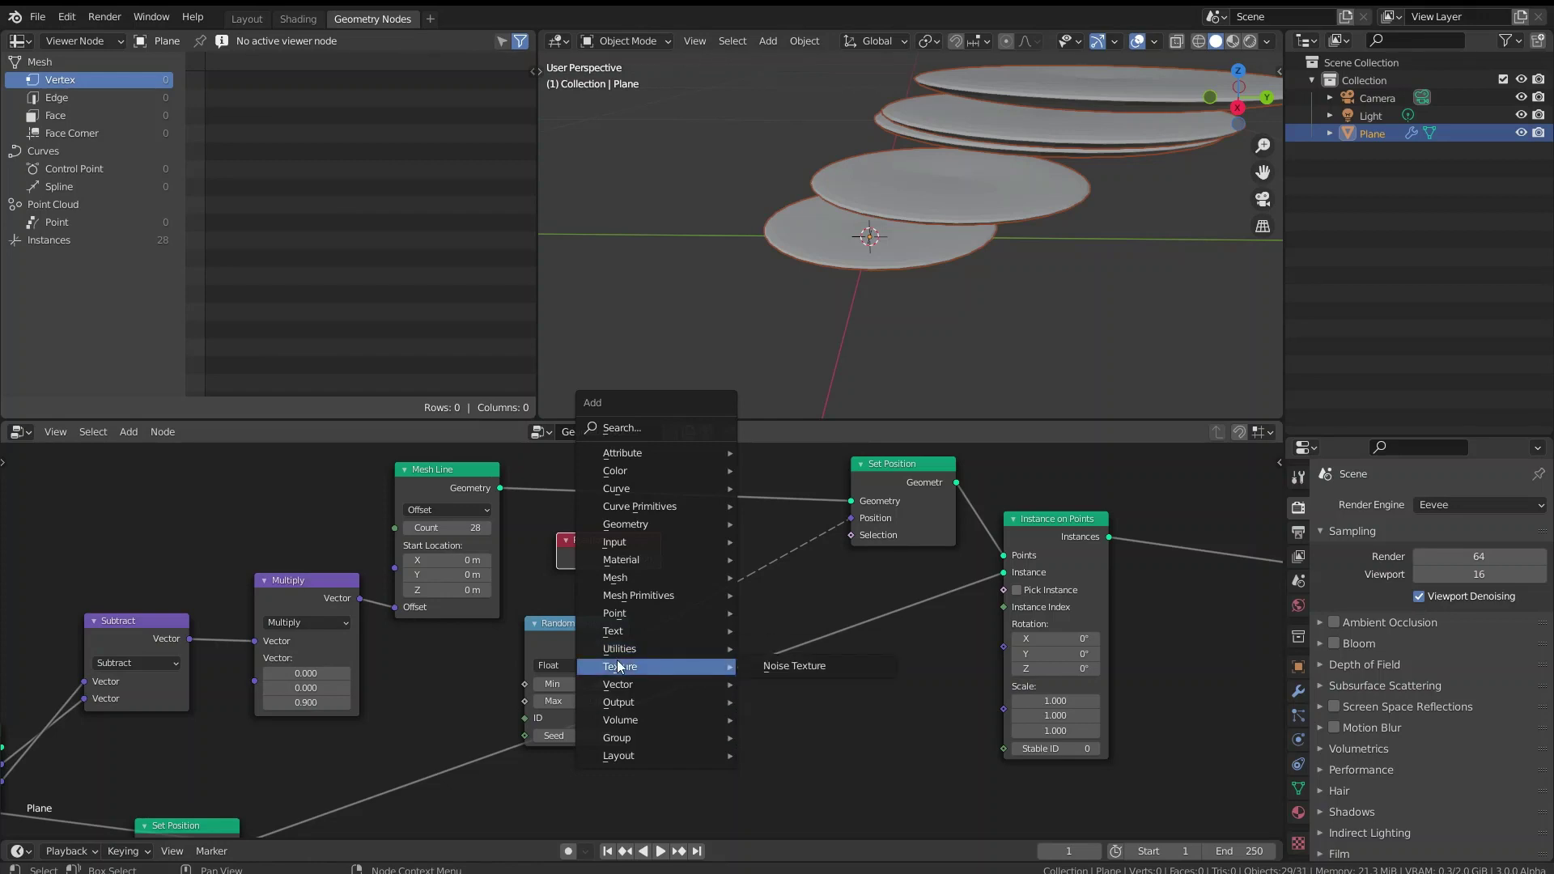
left_click(118, 646)
key("shift+a")
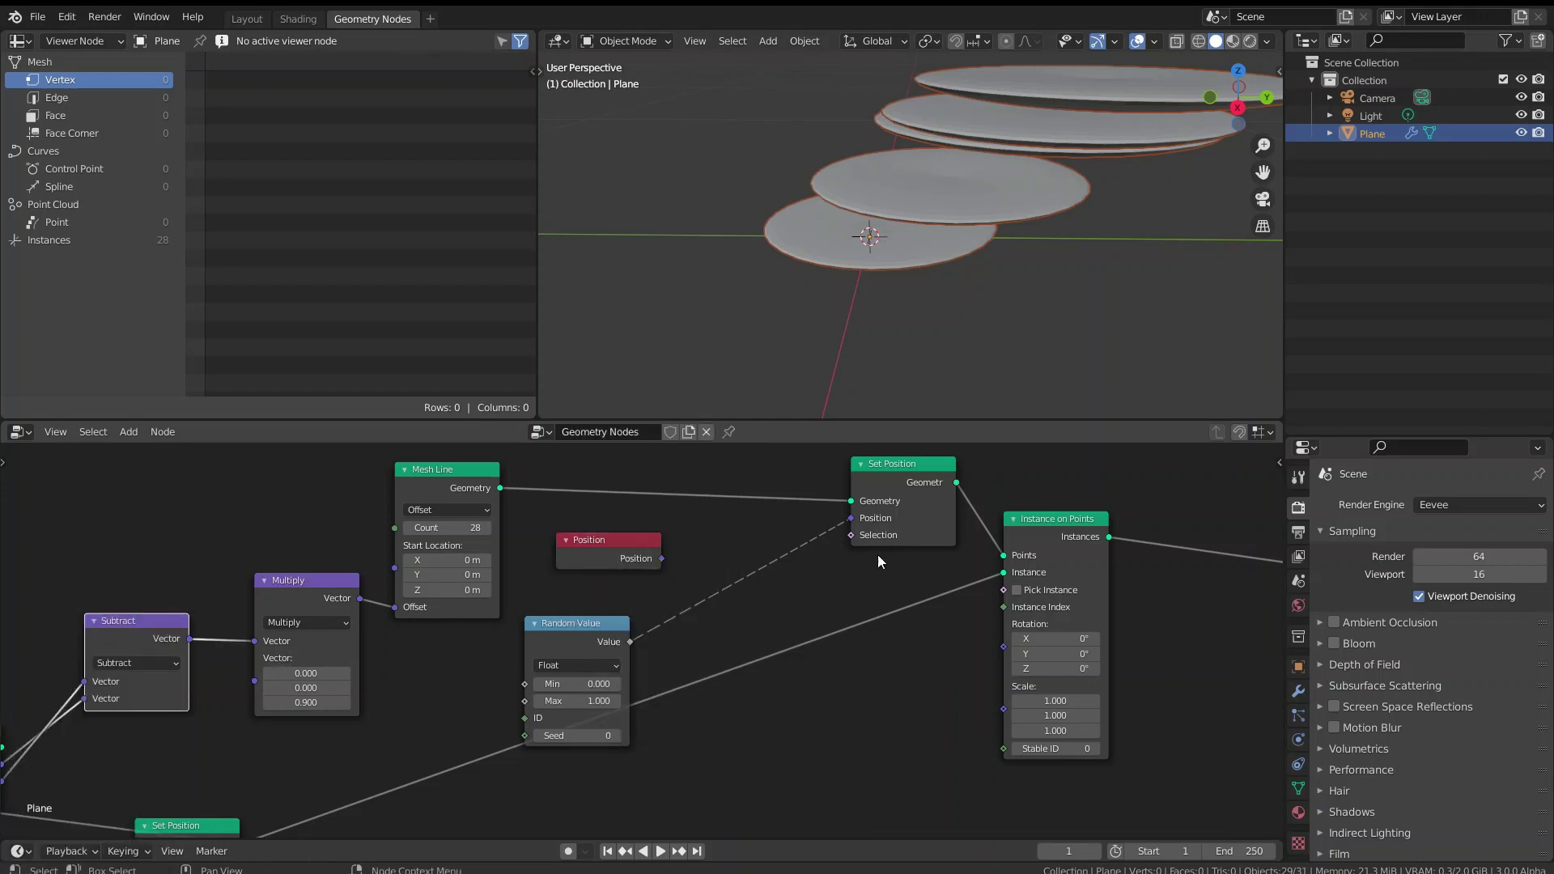
key("shift+d")
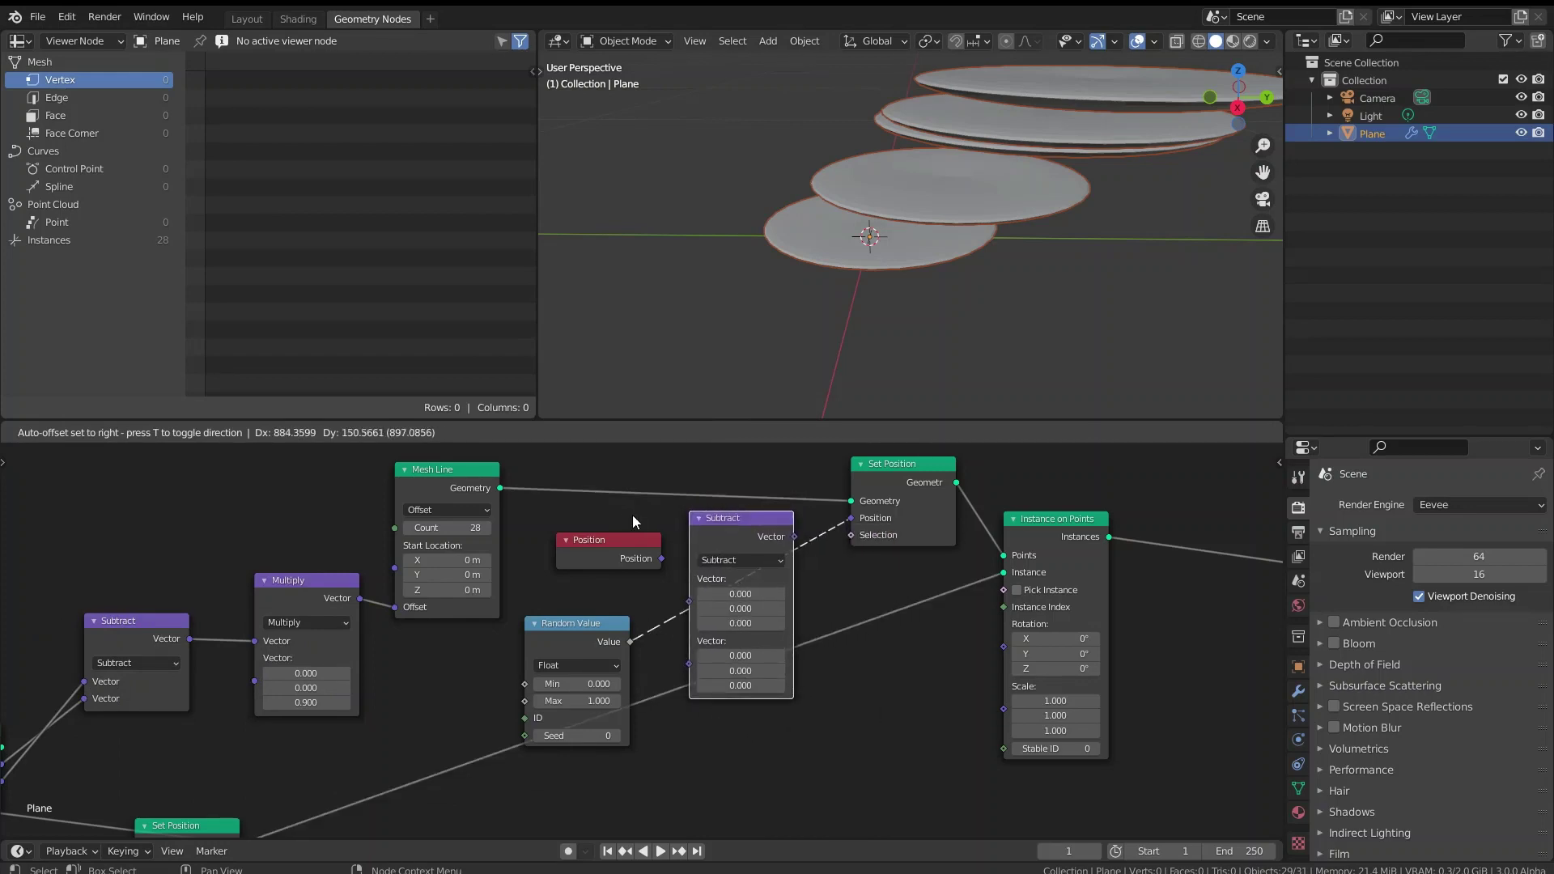
left_click(630, 511)
left_click(741, 560)
left_click(740, 576)
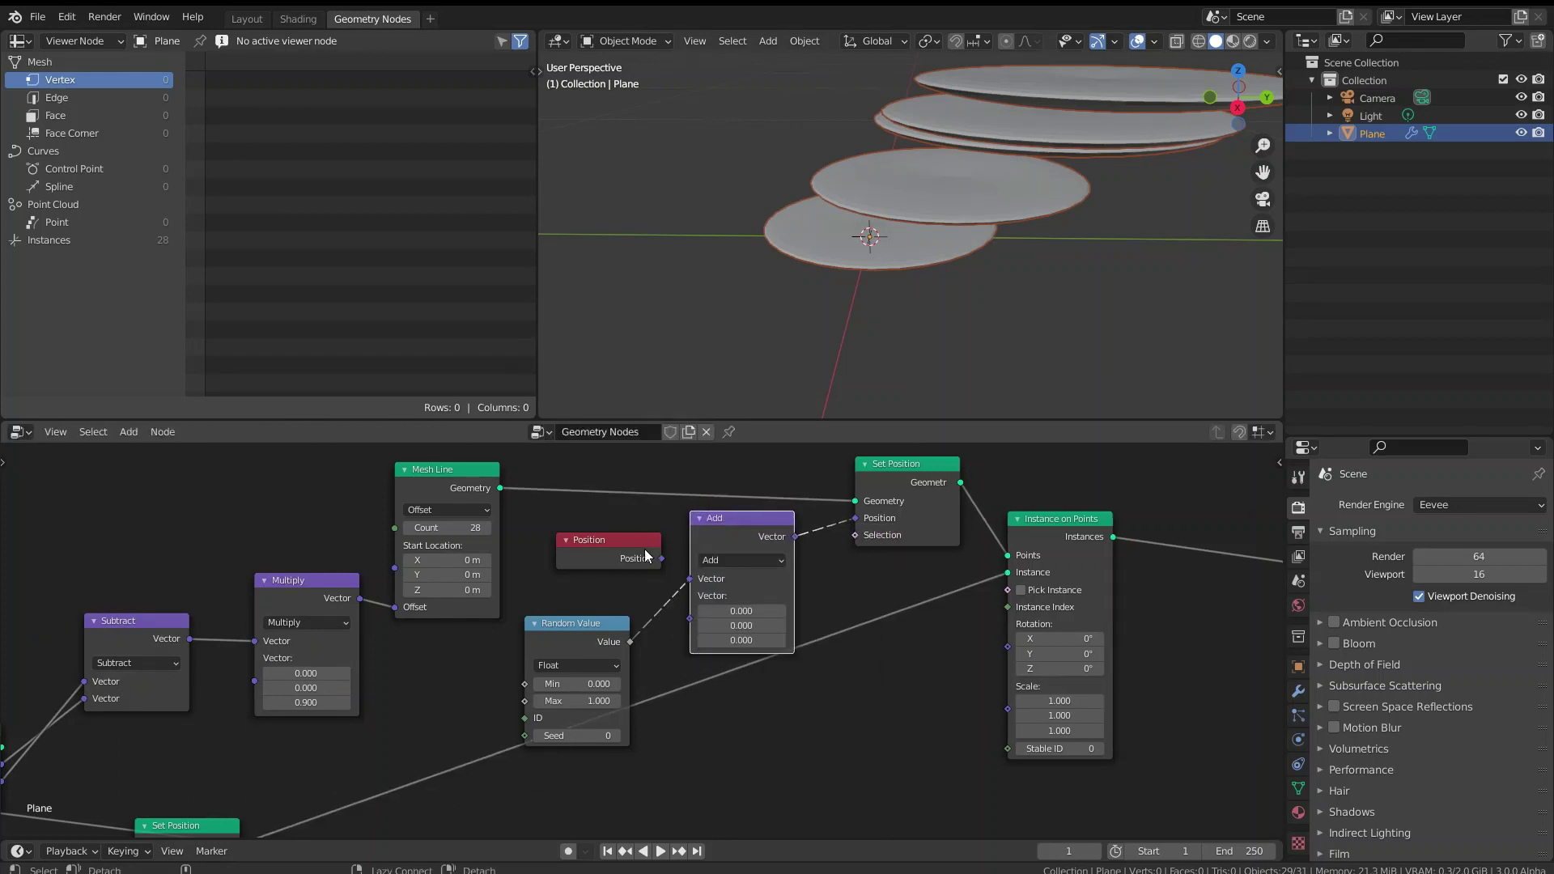
- Connect the Position node to the Add node's first Vector input and detach Random Value from the Add node
left_click_drag(661, 558, 690, 596)
right_click_drag(648, 598, 638, 648, "ctrl")
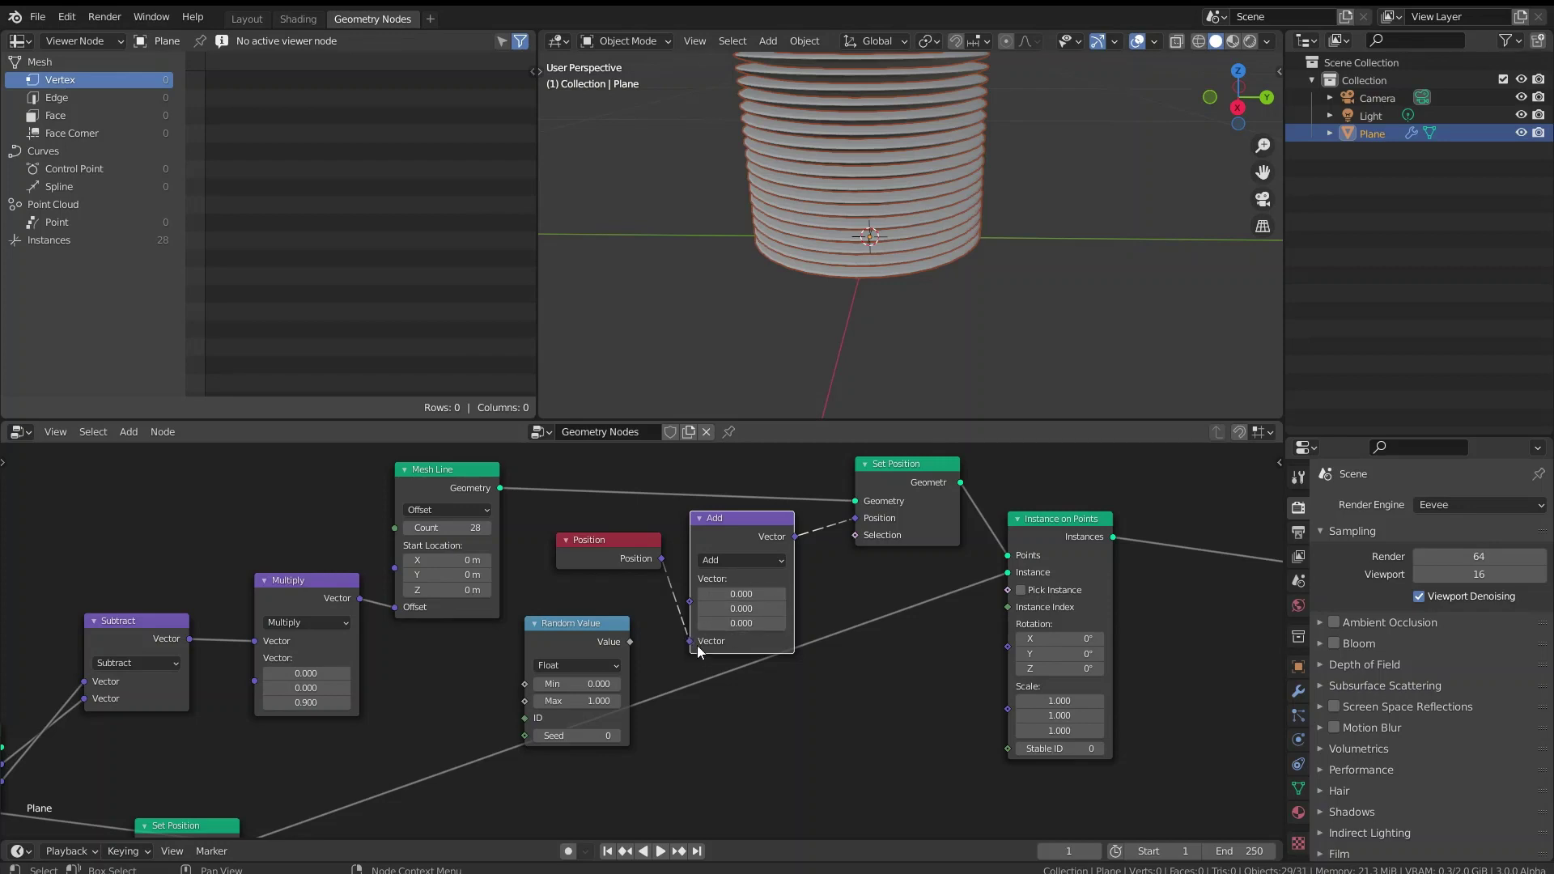
left_click_drag(690, 642, 690, 578)
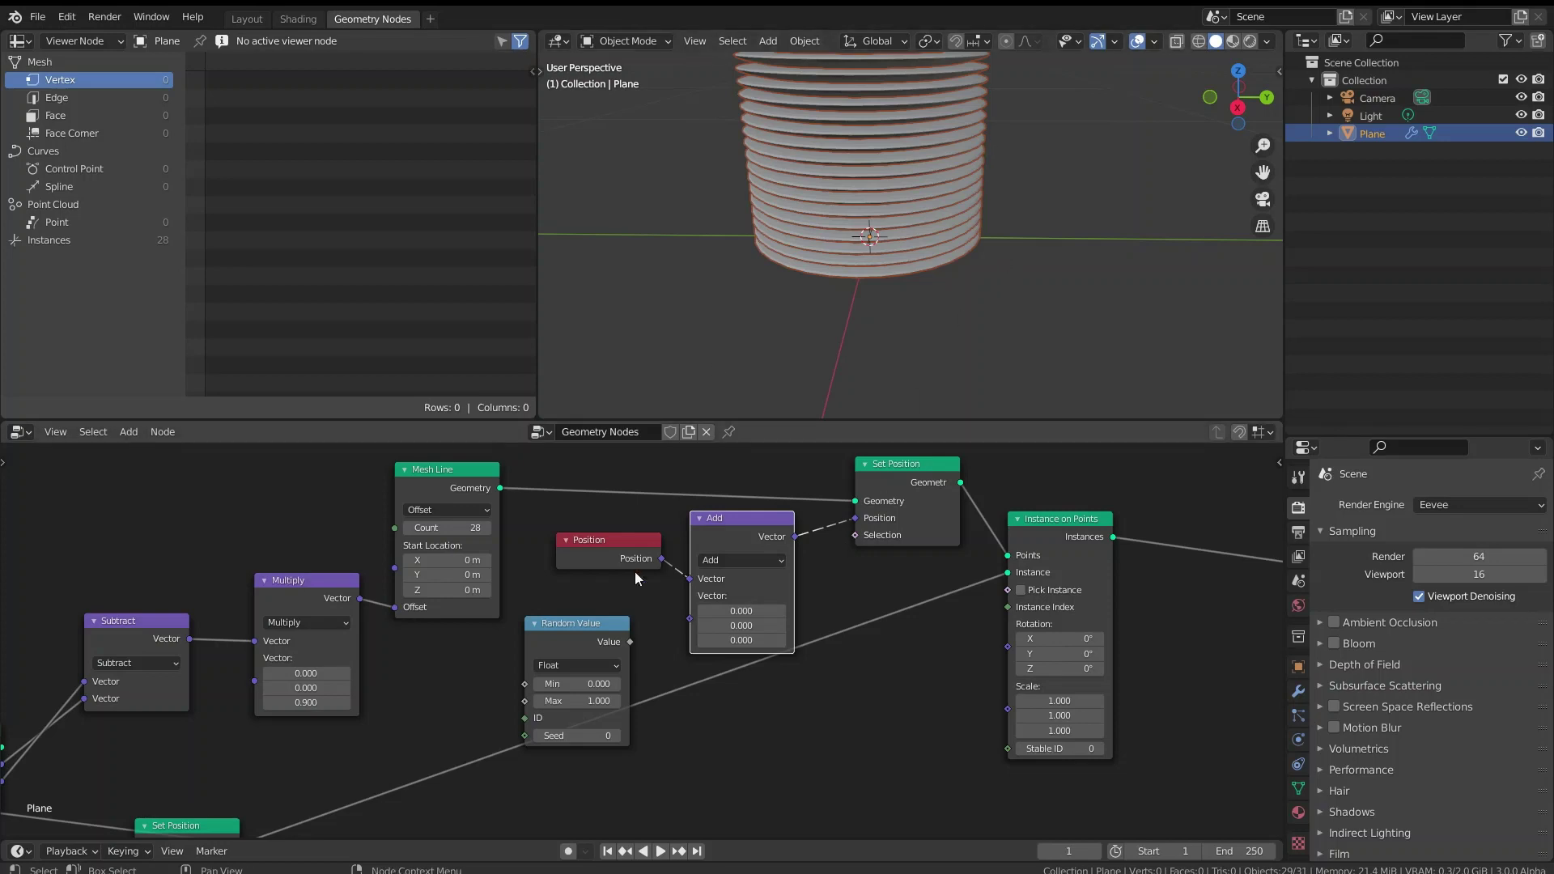
- Move the Random Value node lower and add a Combine XYZ node beneath the Position node
left_click_drag(575, 648, 668, 750)
key("shift+a")
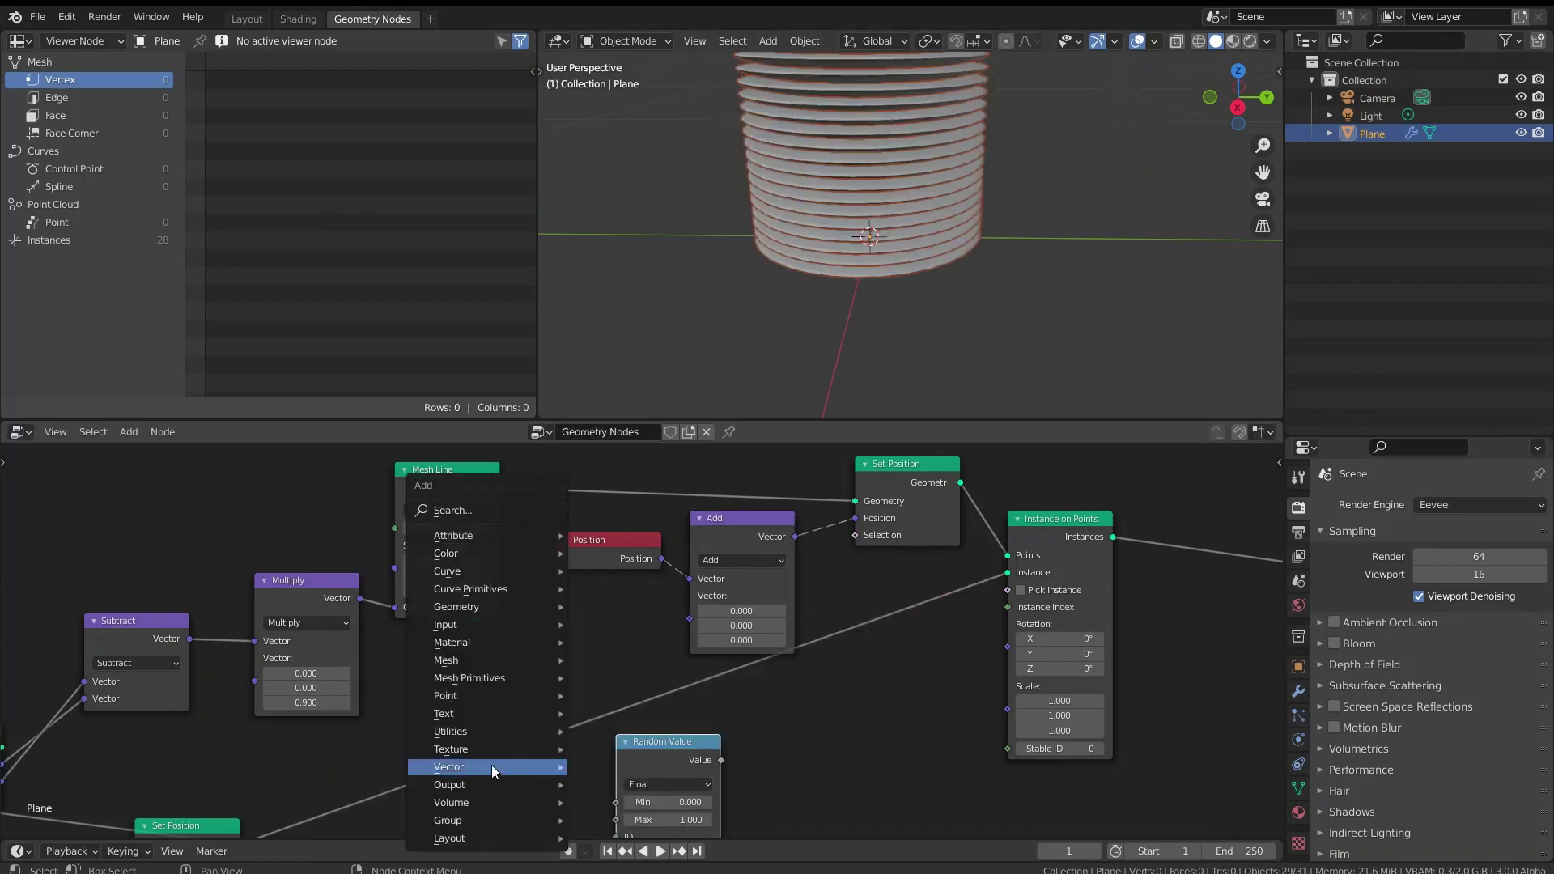
mouse_move(483, 776)
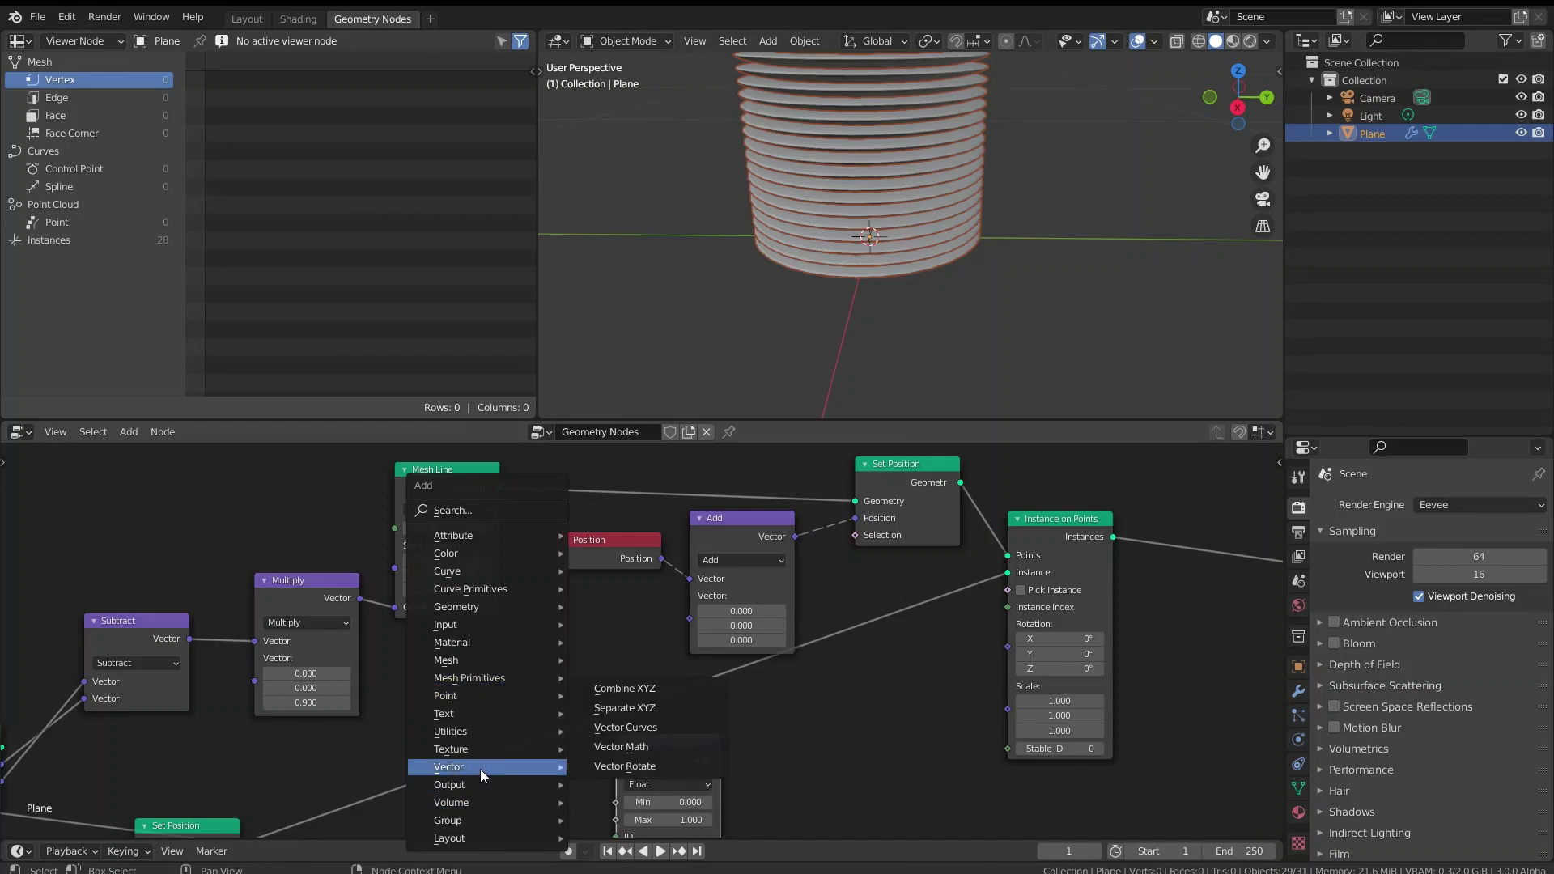
left_click(624, 687)
left_click(547, 605)
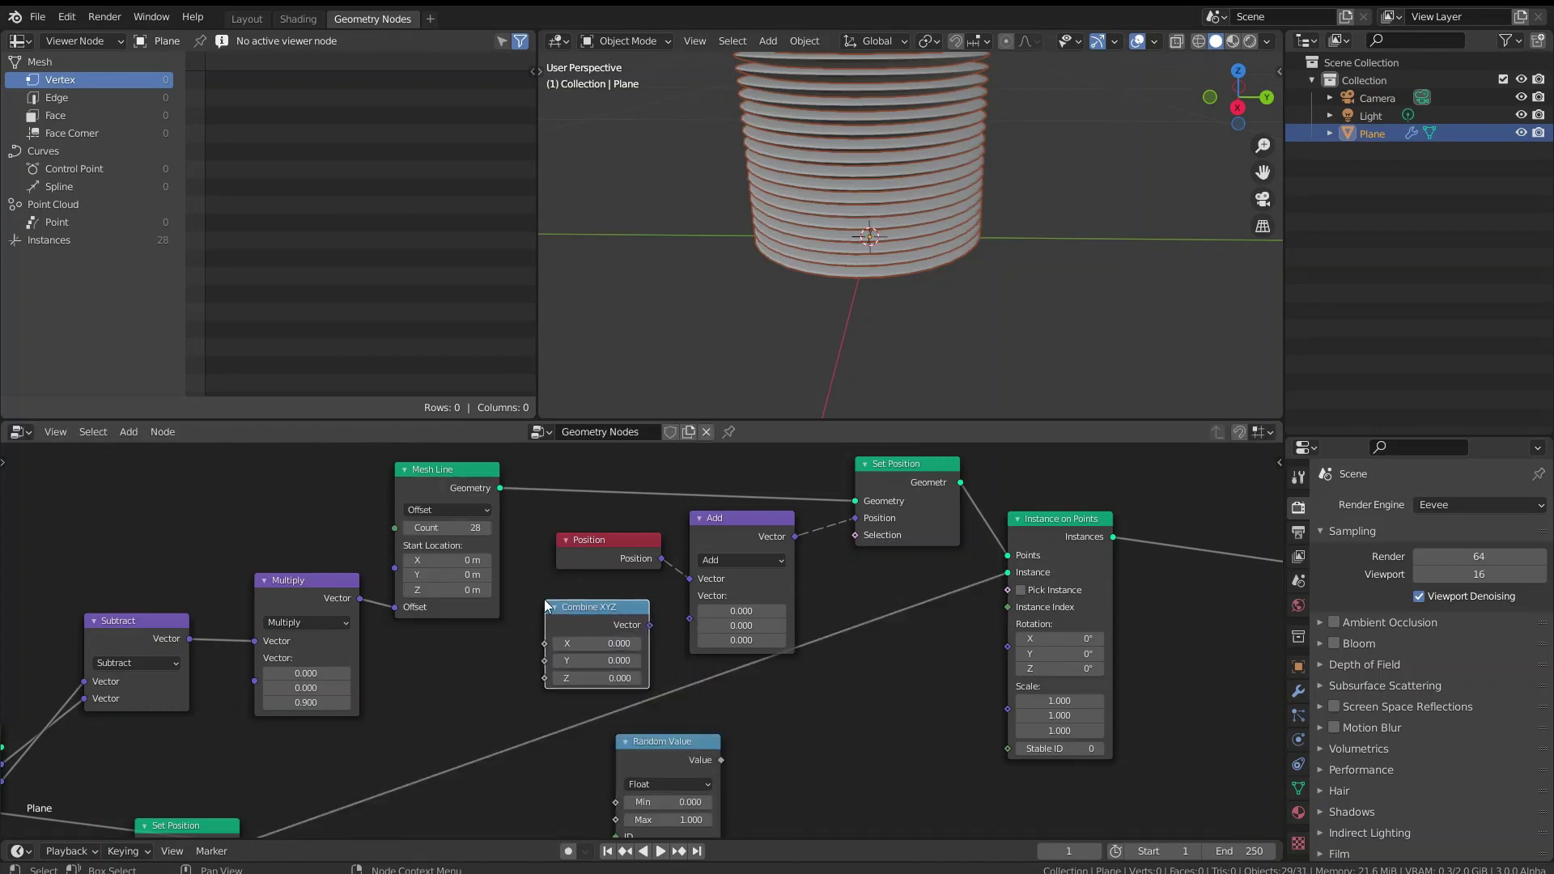
- Connect Random Value to Combine XYZ's Y input and its Vector output to the Add node's second Vector input
left_click_drag(721, 760, 545, 660)
left_click_drag(650, 625, 690, 596)
scroll(1052, 295, "down", 3)
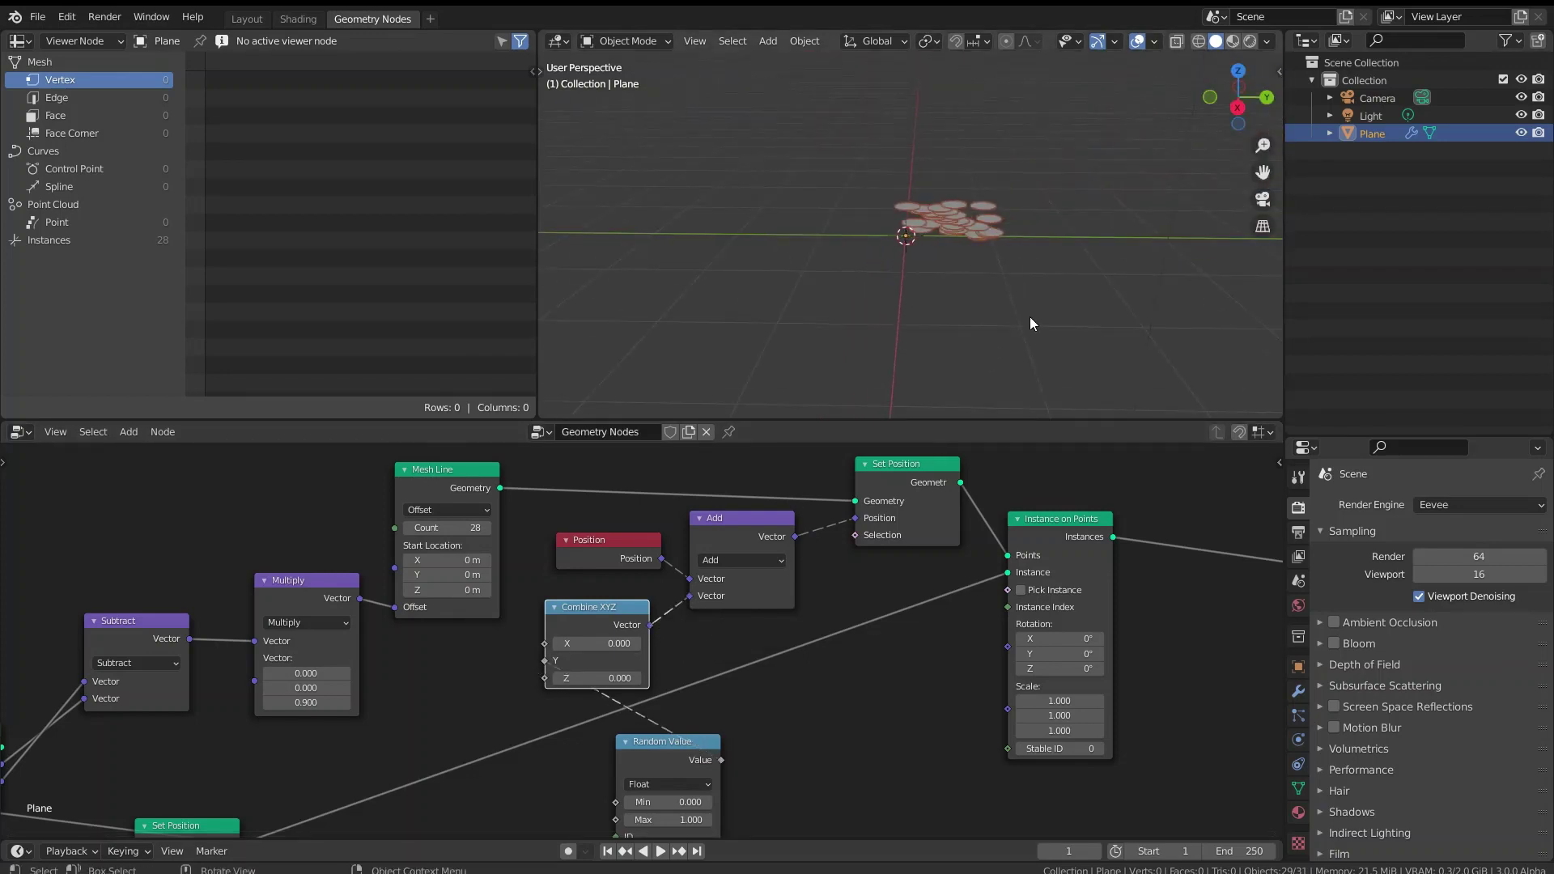
scroll(1029, 318, "up", 2)
middle_click_drag(874, 761, 894, 634)
scroll(893, 634, "up", 2)
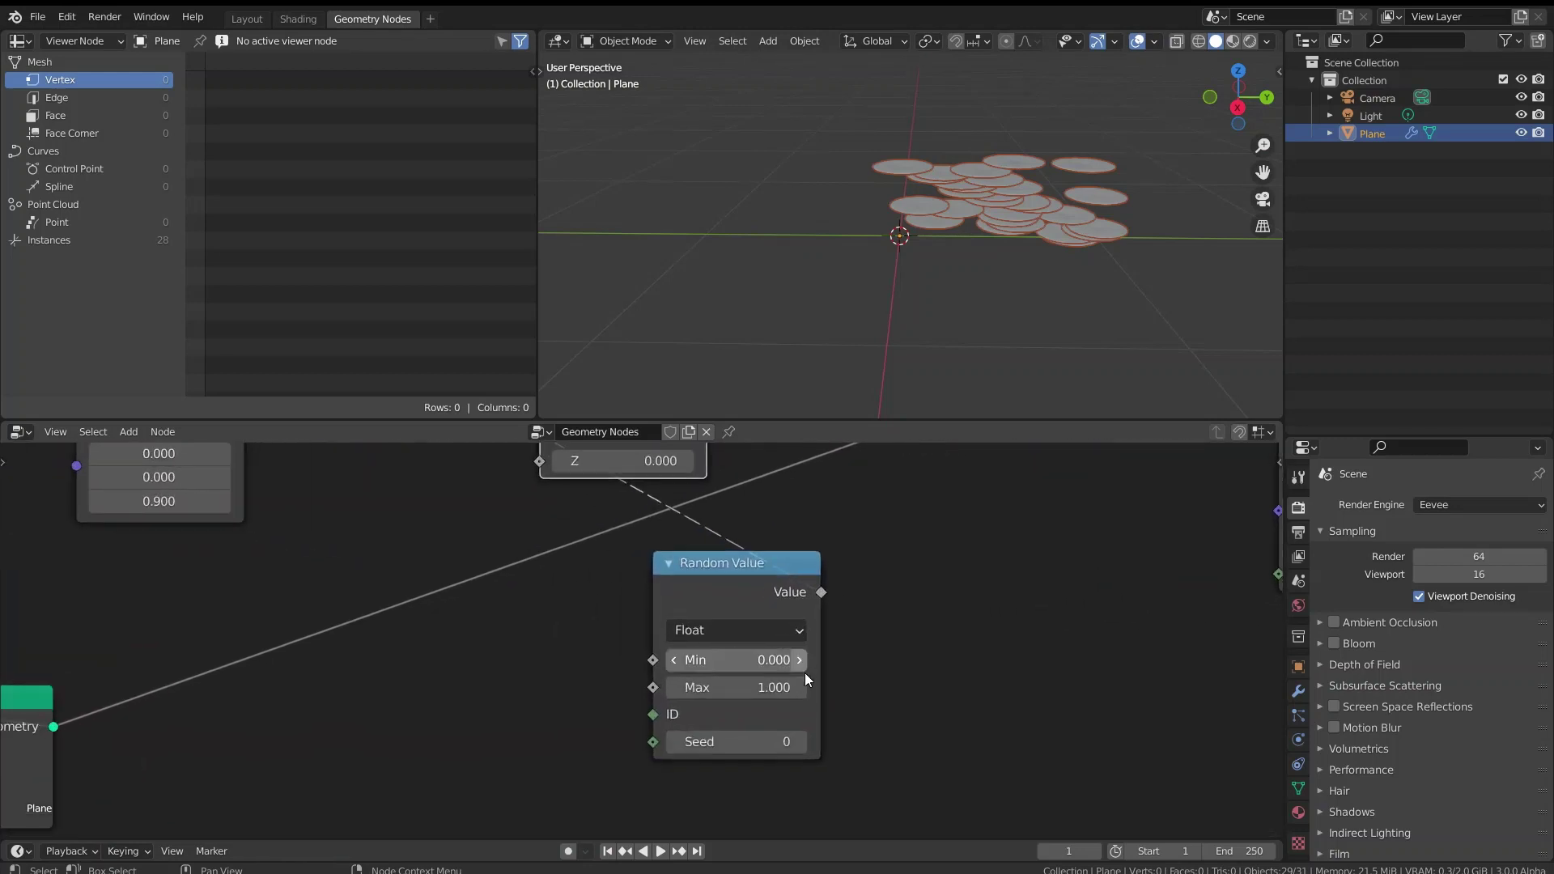
left_click(768, 662)
type("-")
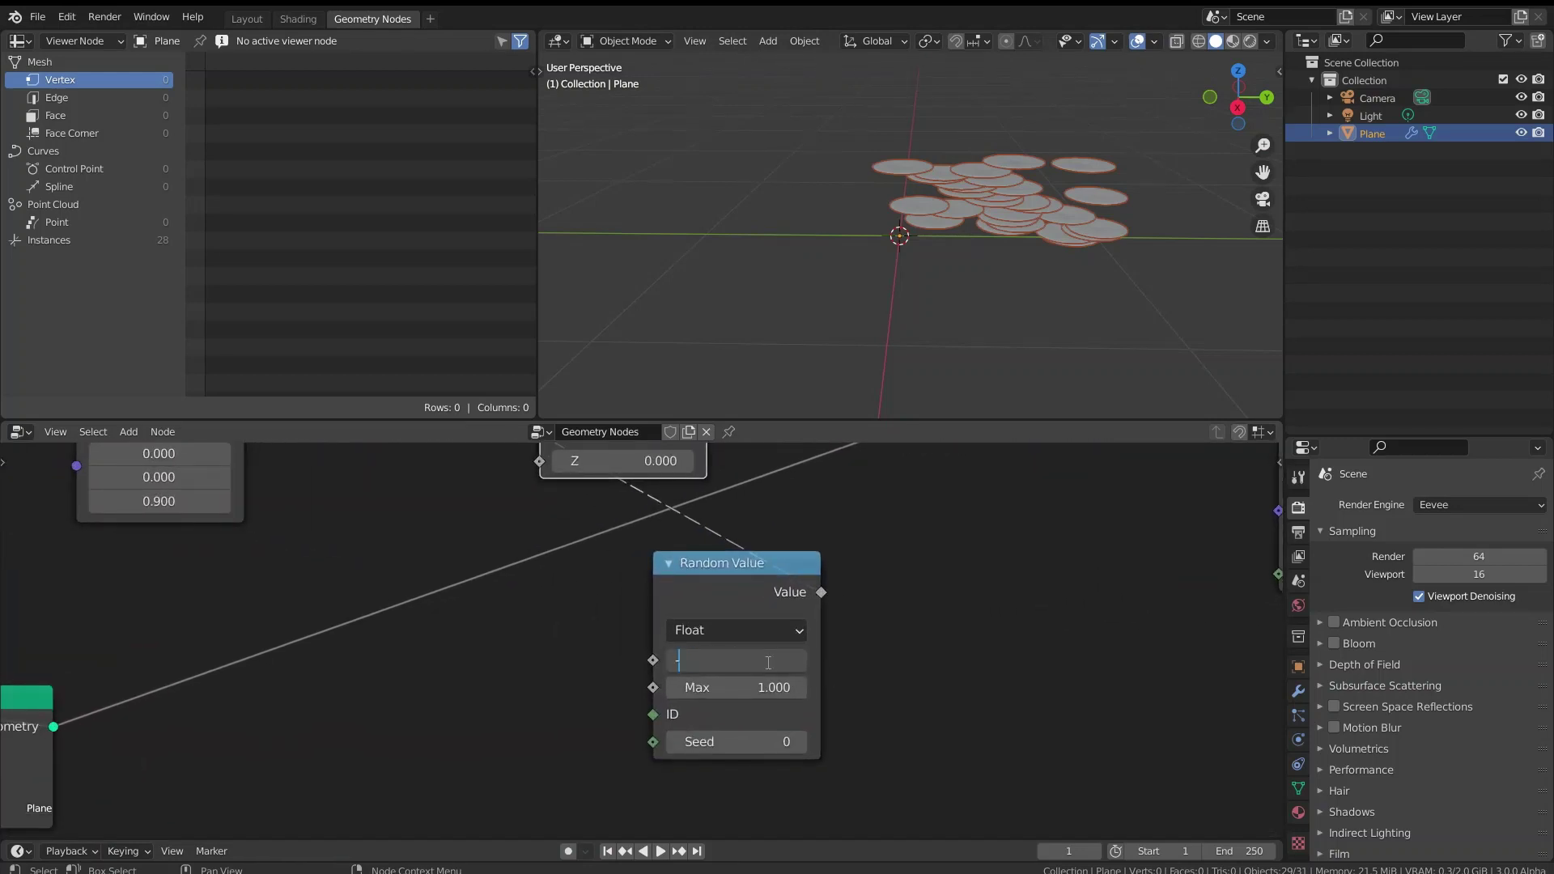
type("0.0")
key("Return")
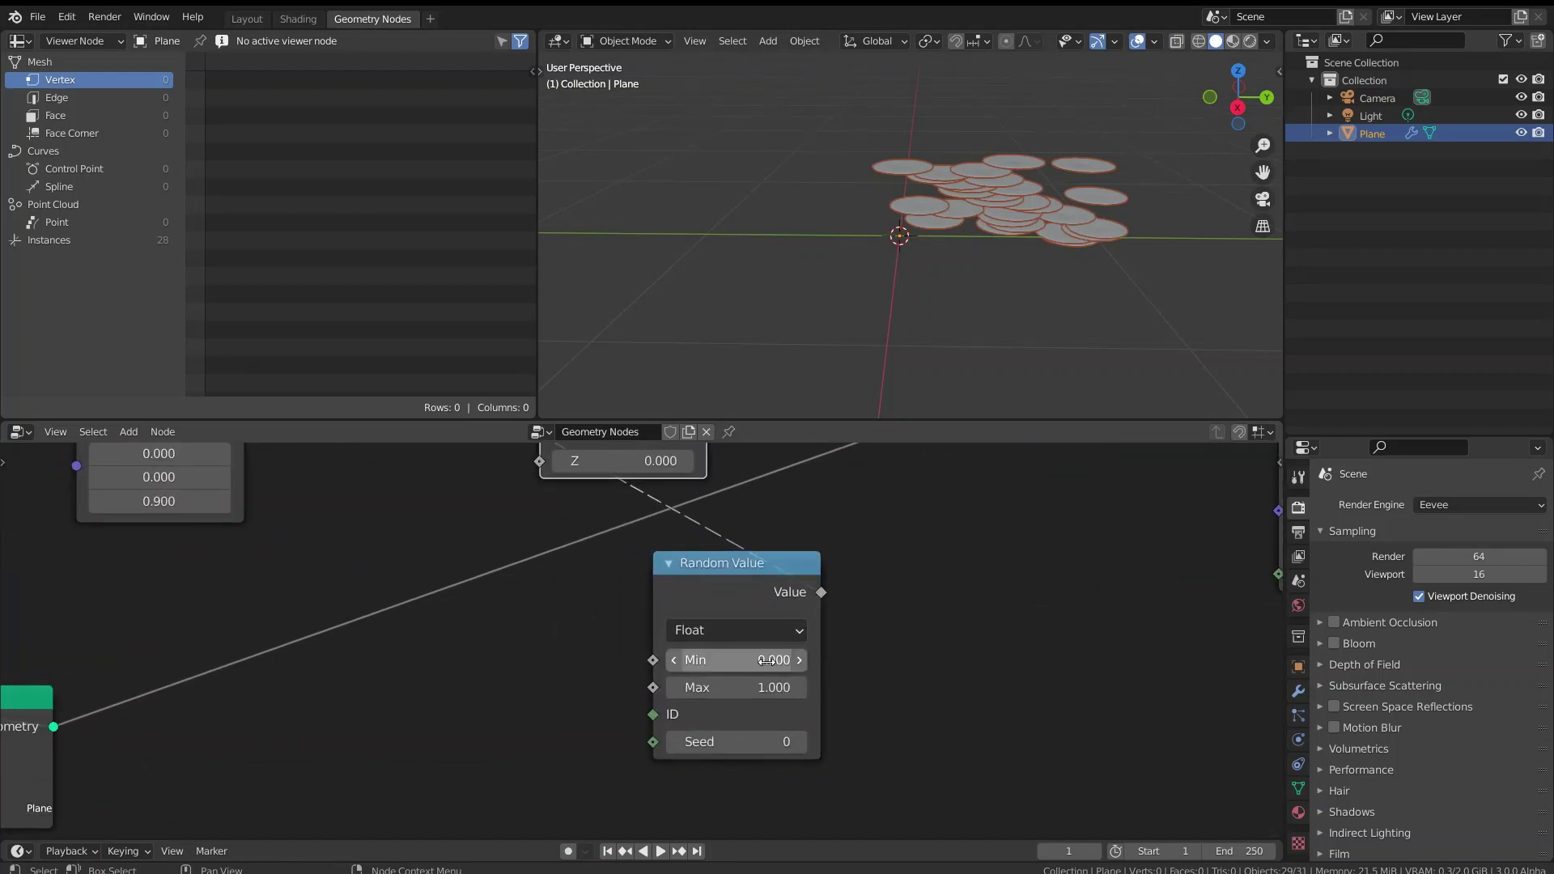
- Set the Random Value node's Min to -0.1 and Max to 0.1
left_click(767, 661)
type("-0.1")
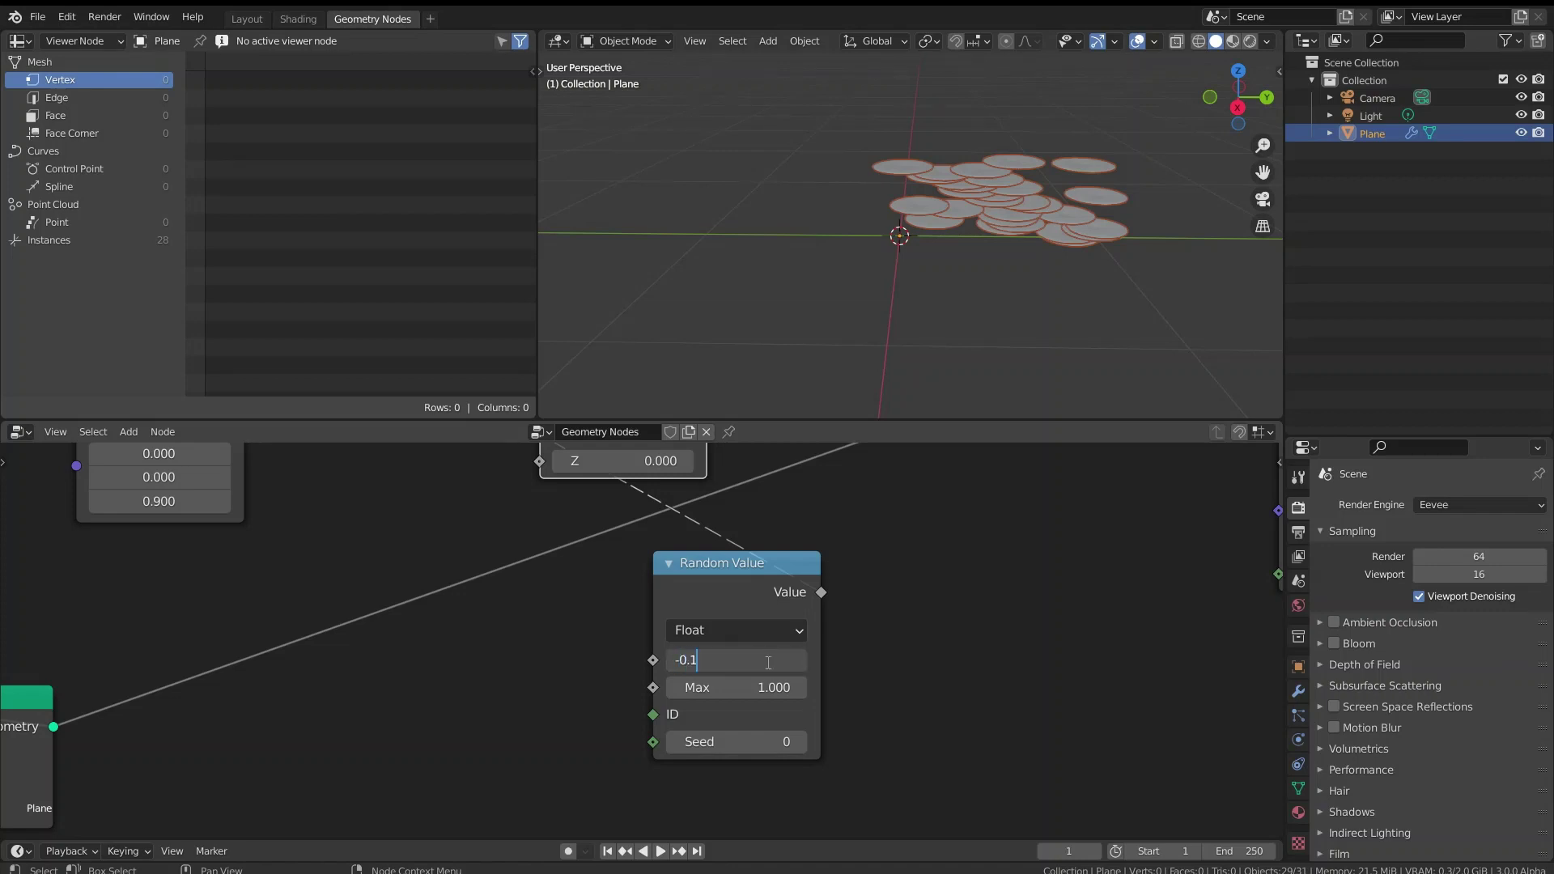
key("Return")
left_click(757, 679)
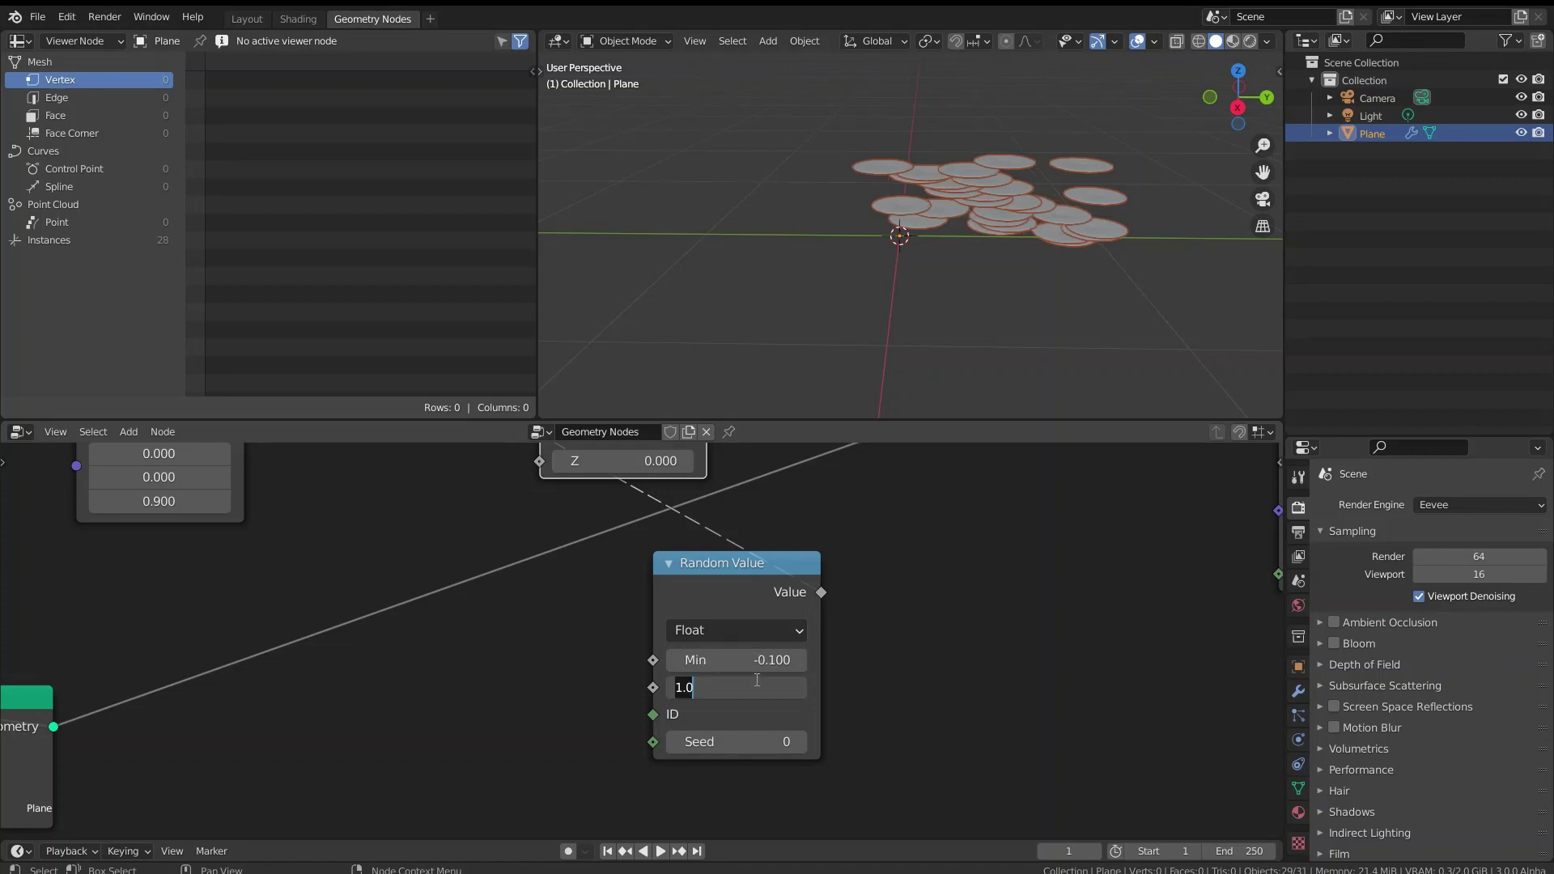
type("0.1")
key("Return")
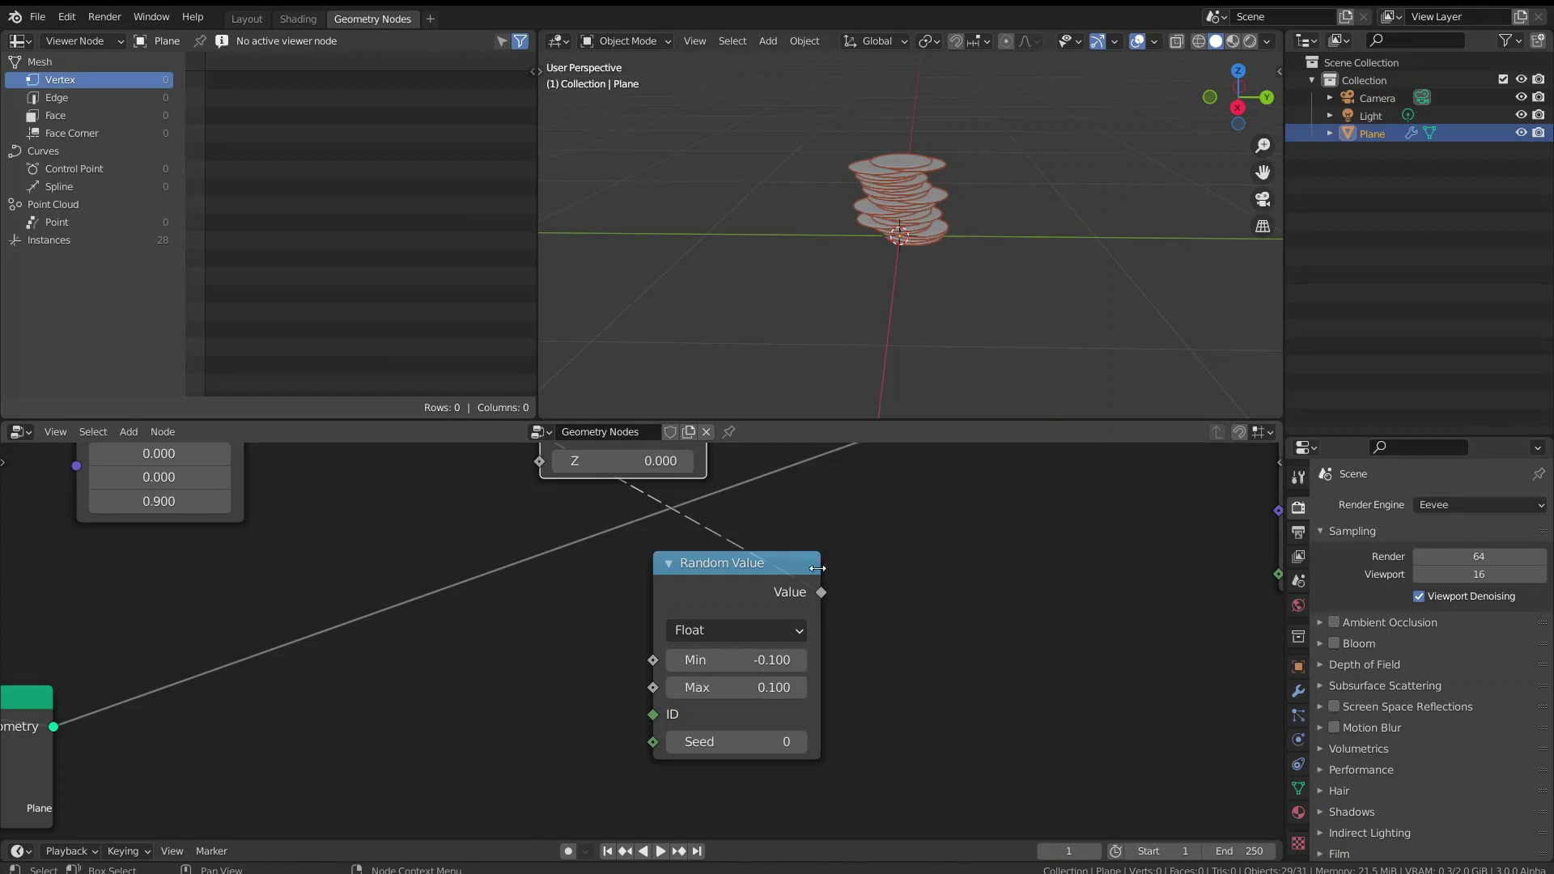
scroll(969, 243, "up", 3)
- Add a Value node above the Map Range node and move the UV Sphere node farther away from it
scroll(969, 242, "down", 4)
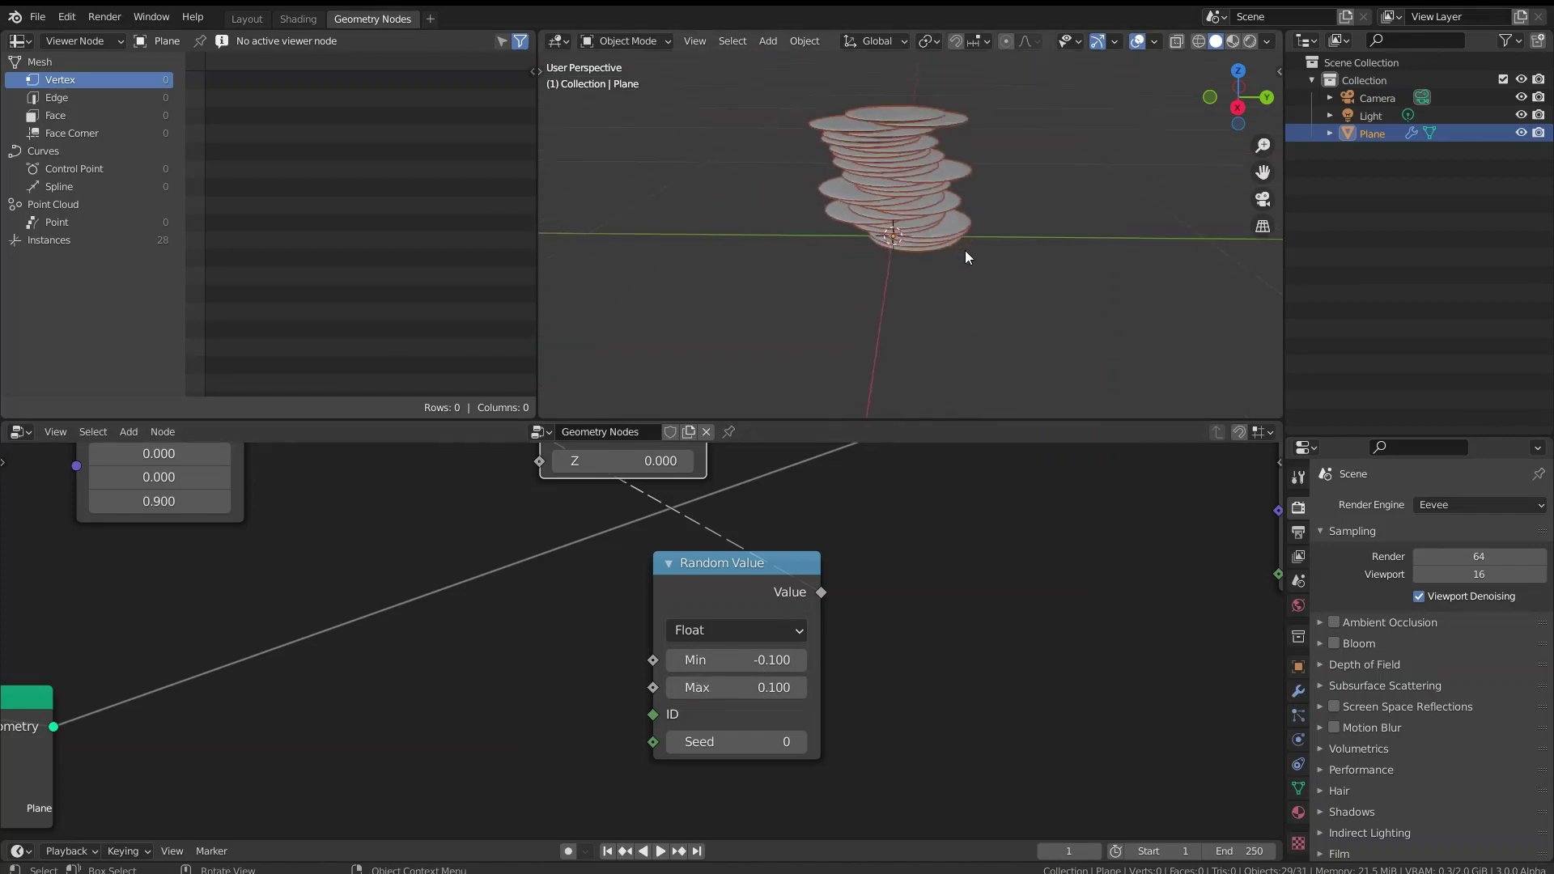
scroll(516, 746, "down", 5)
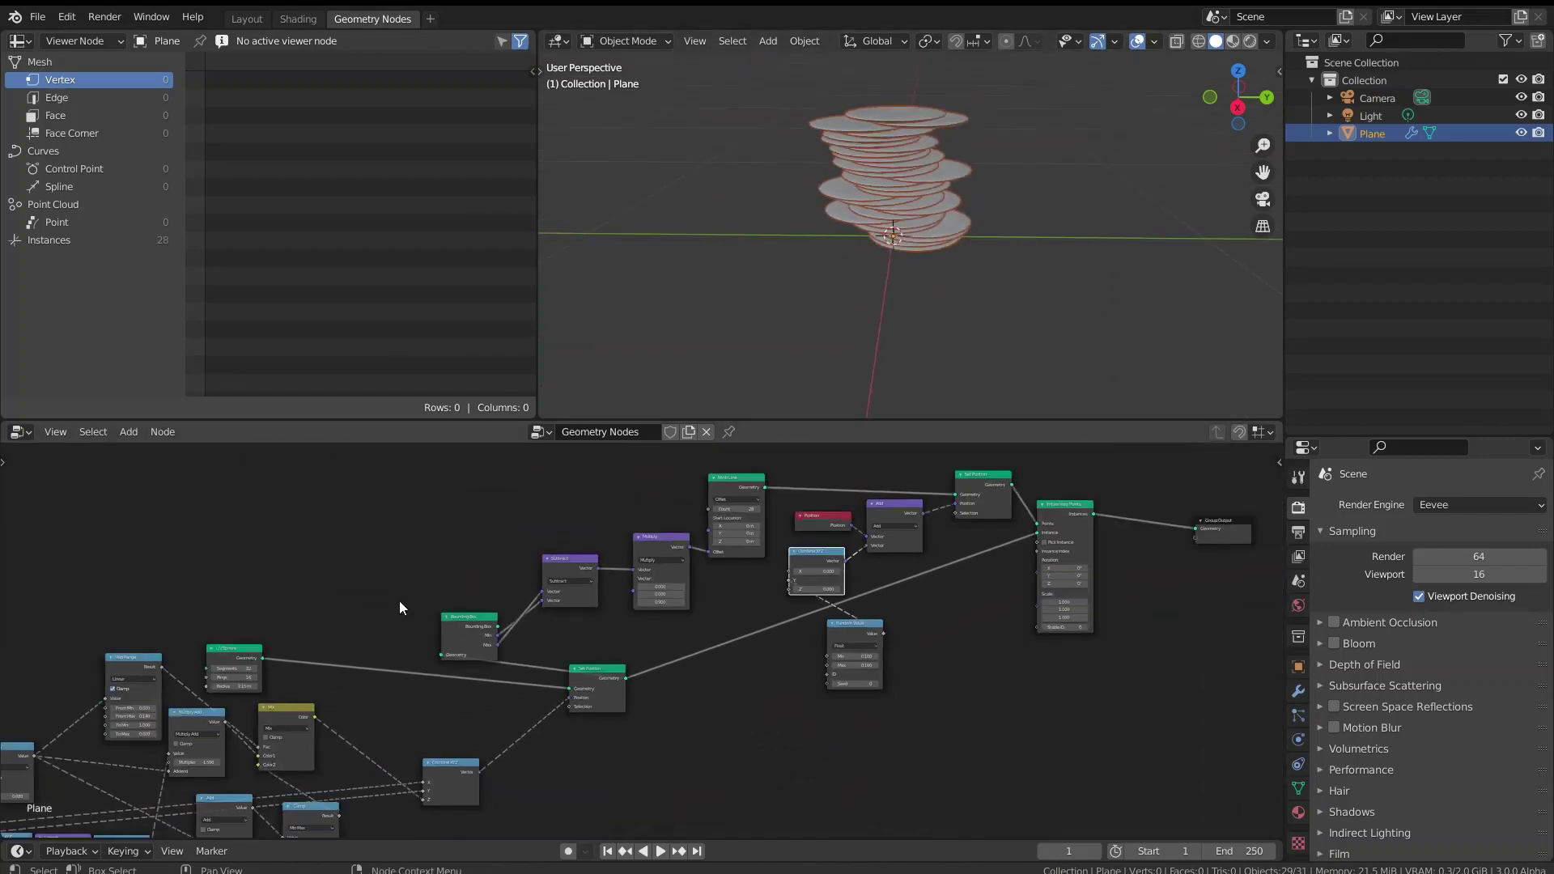
middle_click_drag(283, 568, 530, 527)
scroll(356, 484, "up", 2)
key("shift+a")
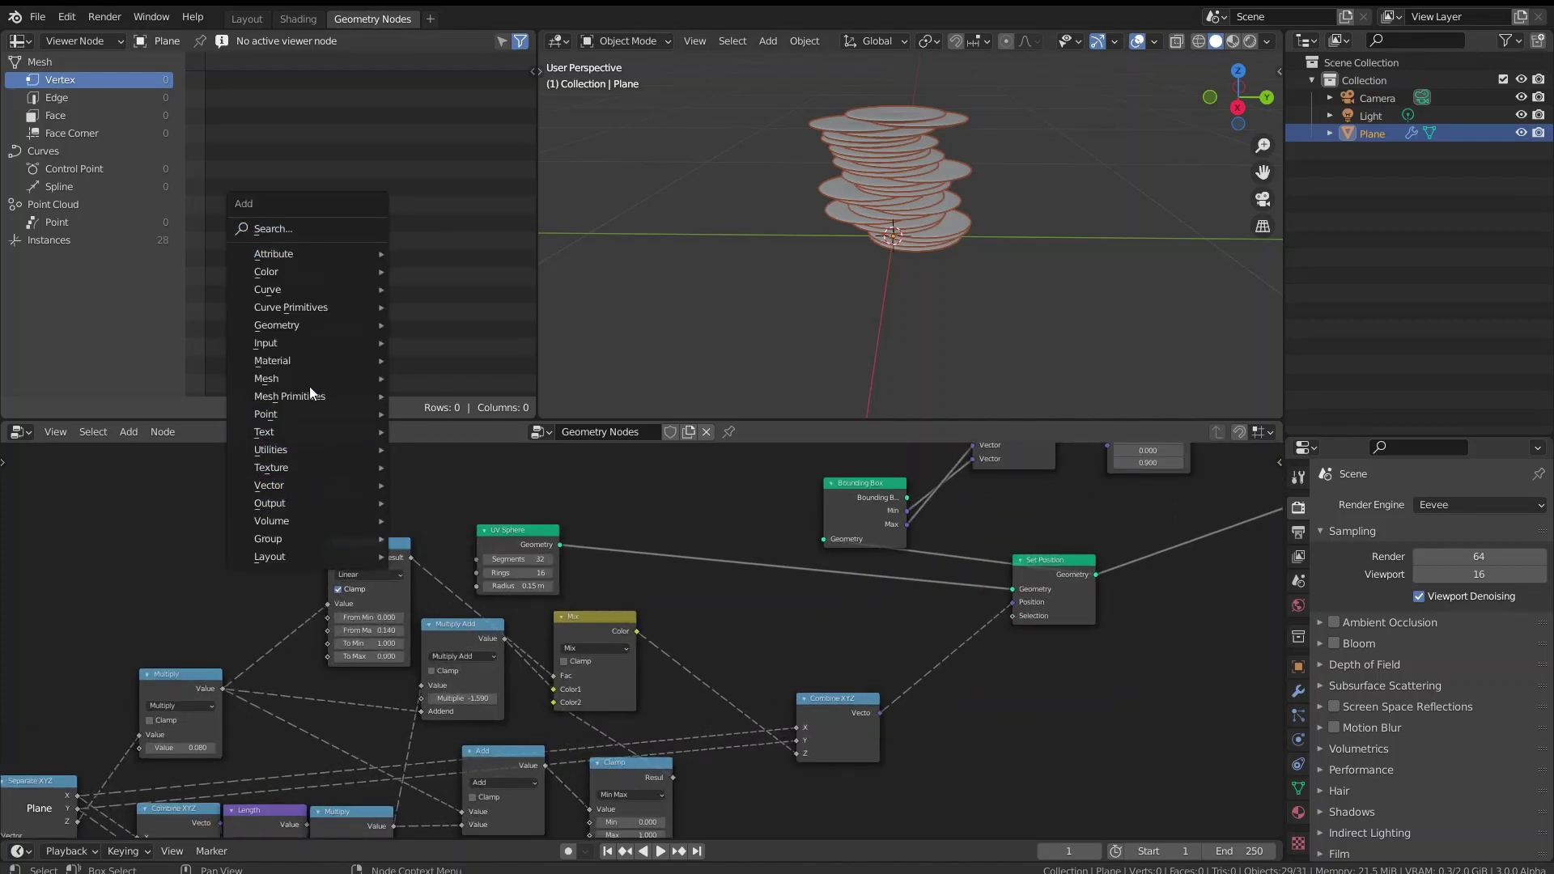
mouse_move(304, 347)
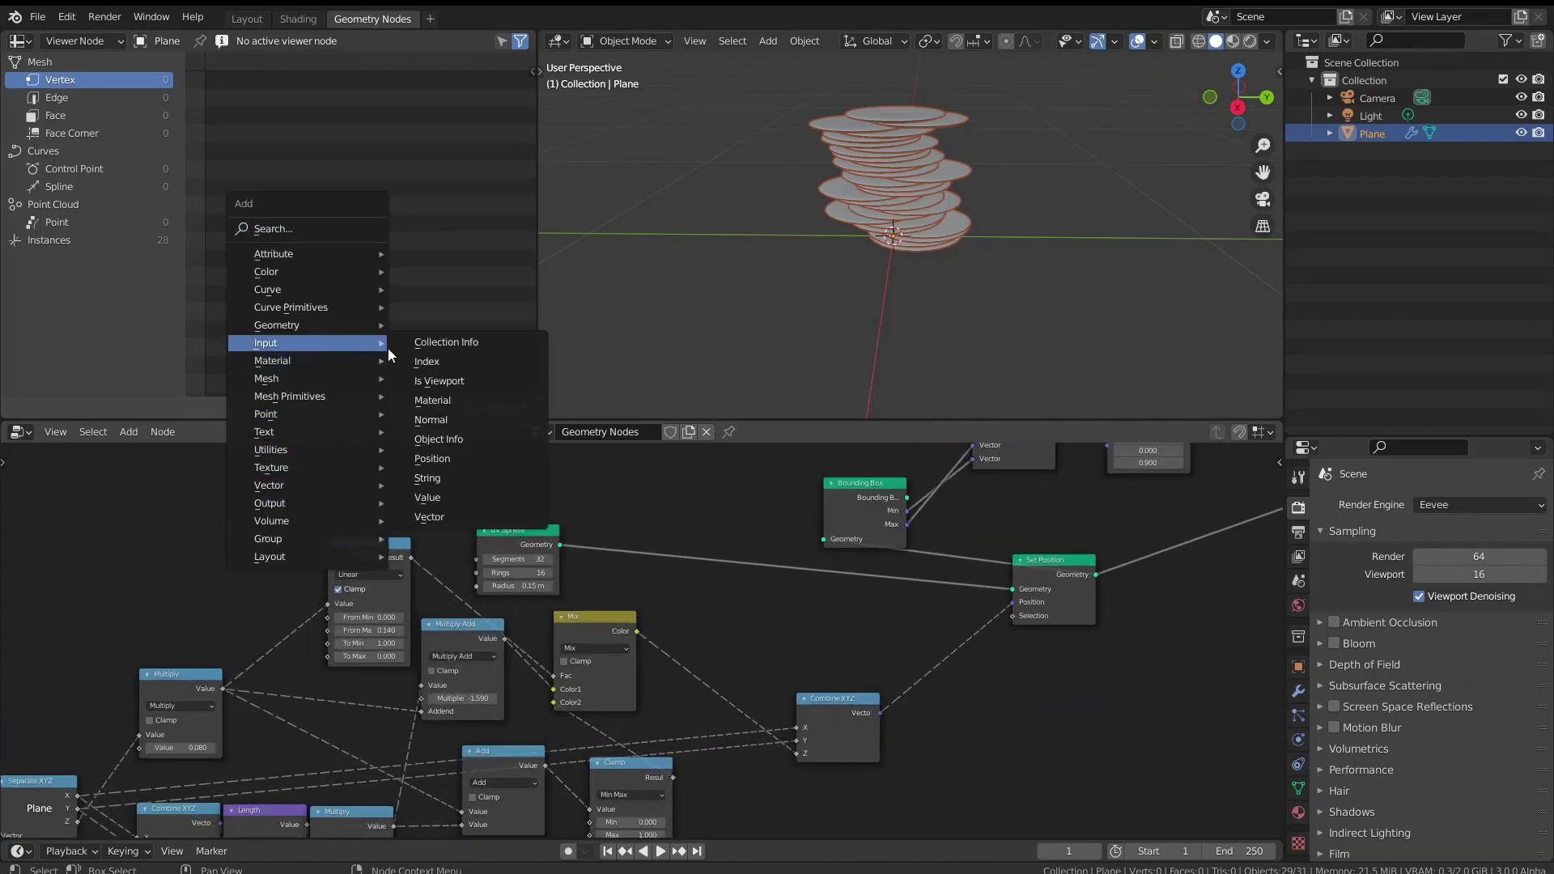
left_click(430, 508)
left_click(419, 459)
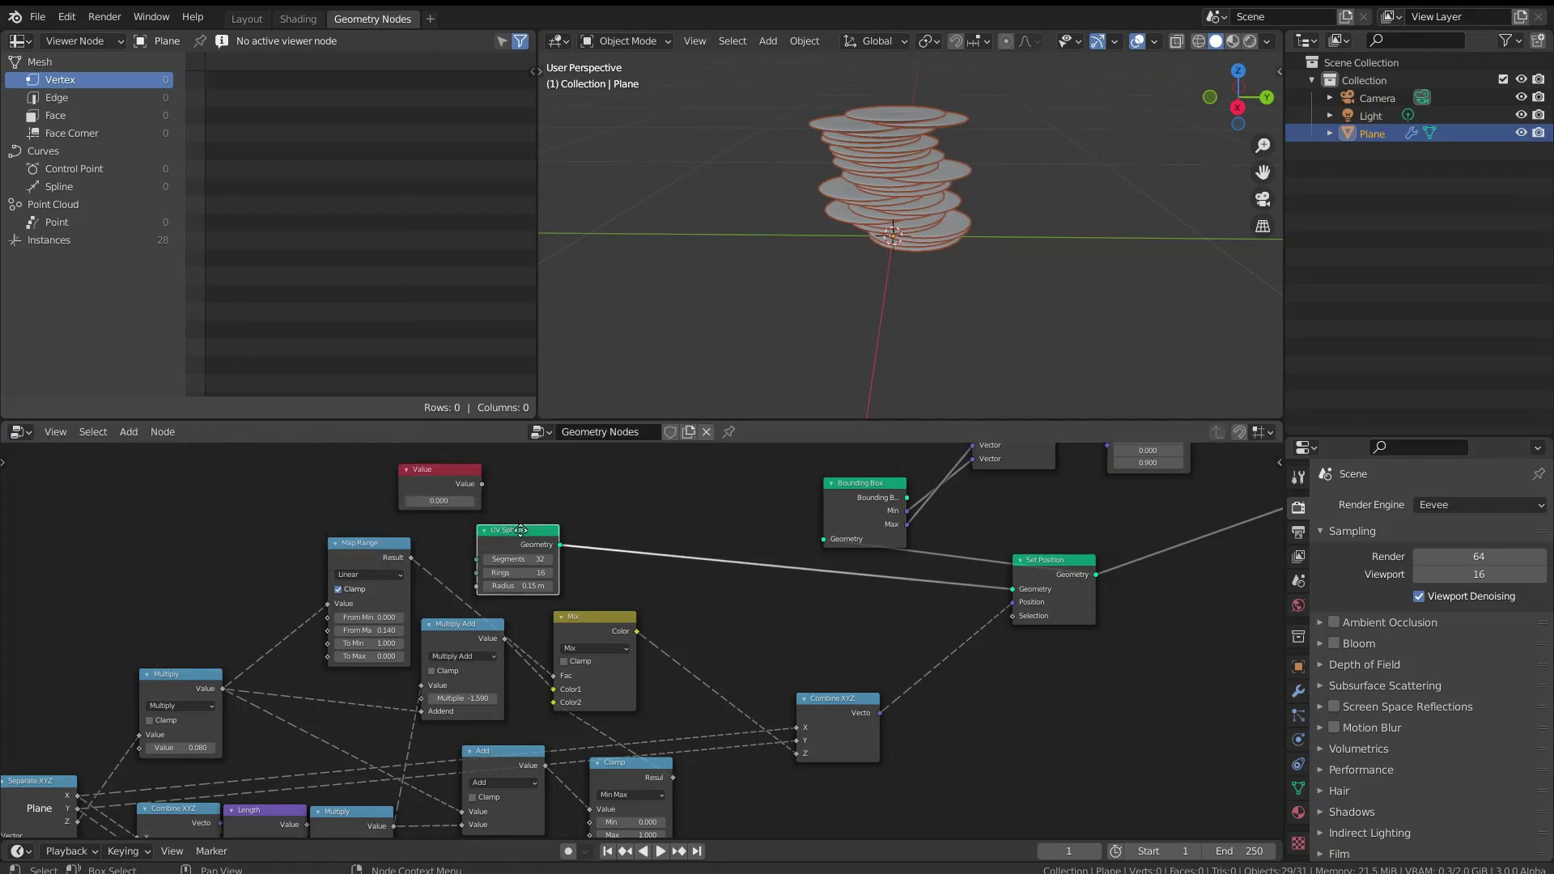
left_click_drag(482, 538, 600, 505)
- Label the new Value node "Radius" and set its value to 0.15
scroll(366, 489, "up", 2)
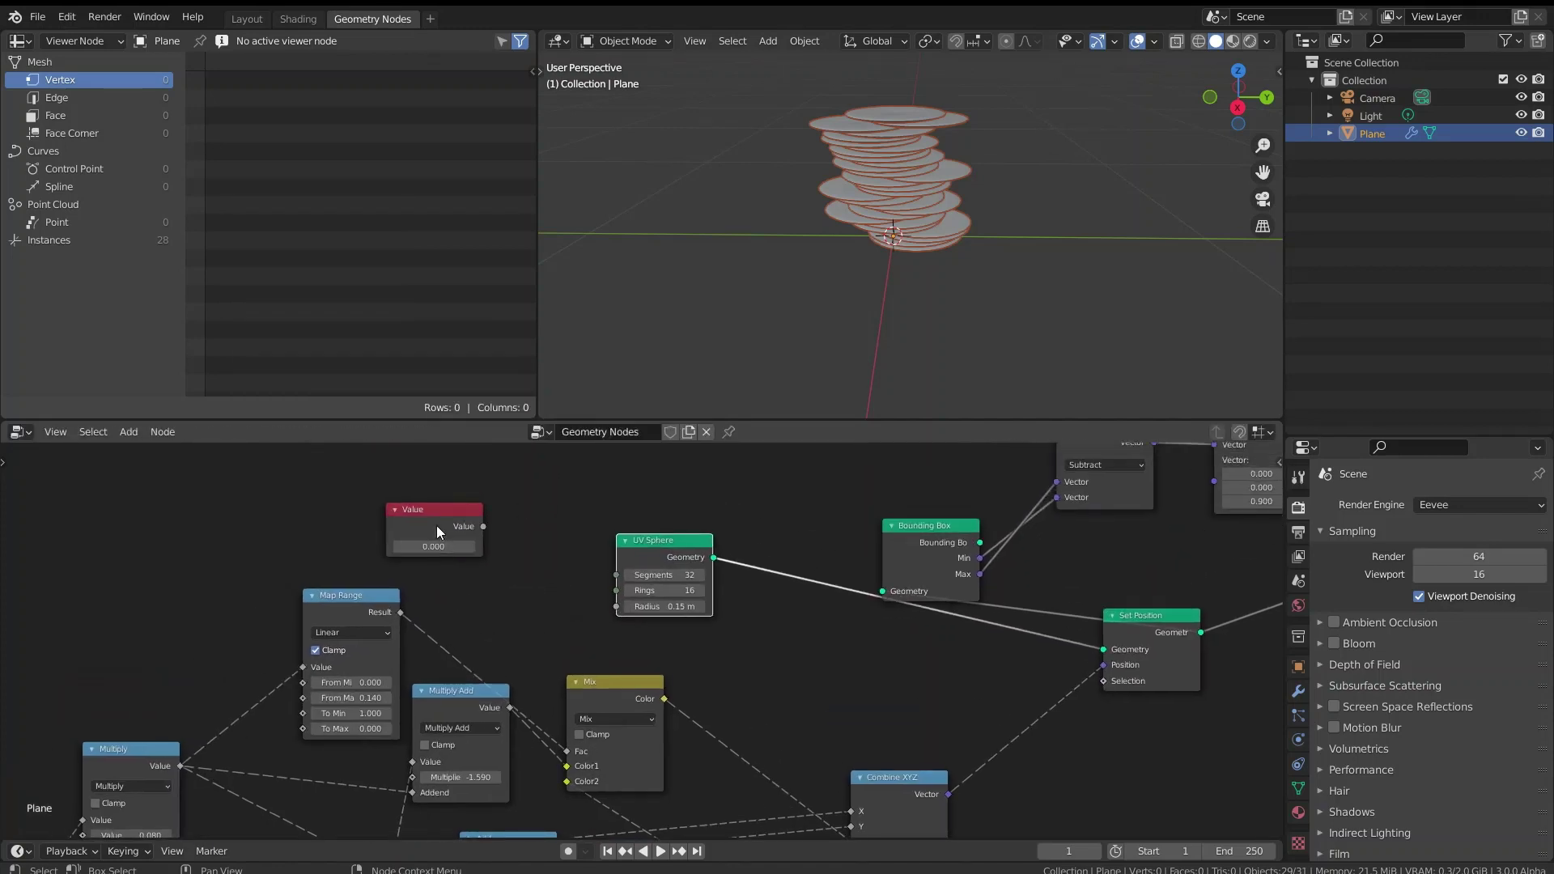
left_click(439, 502)
key("F2")
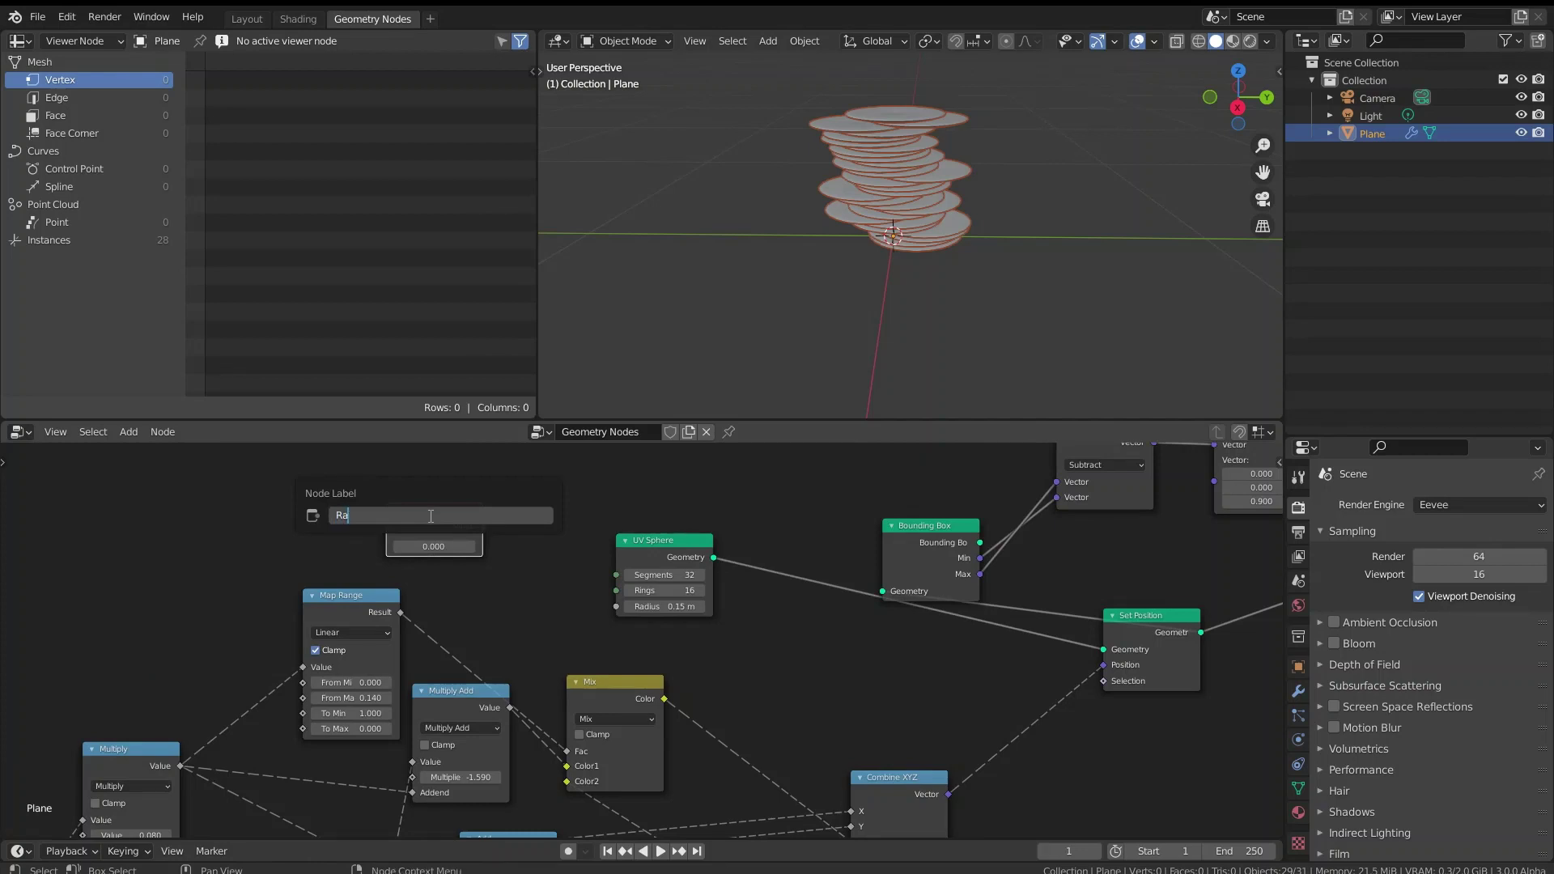
key("Return")
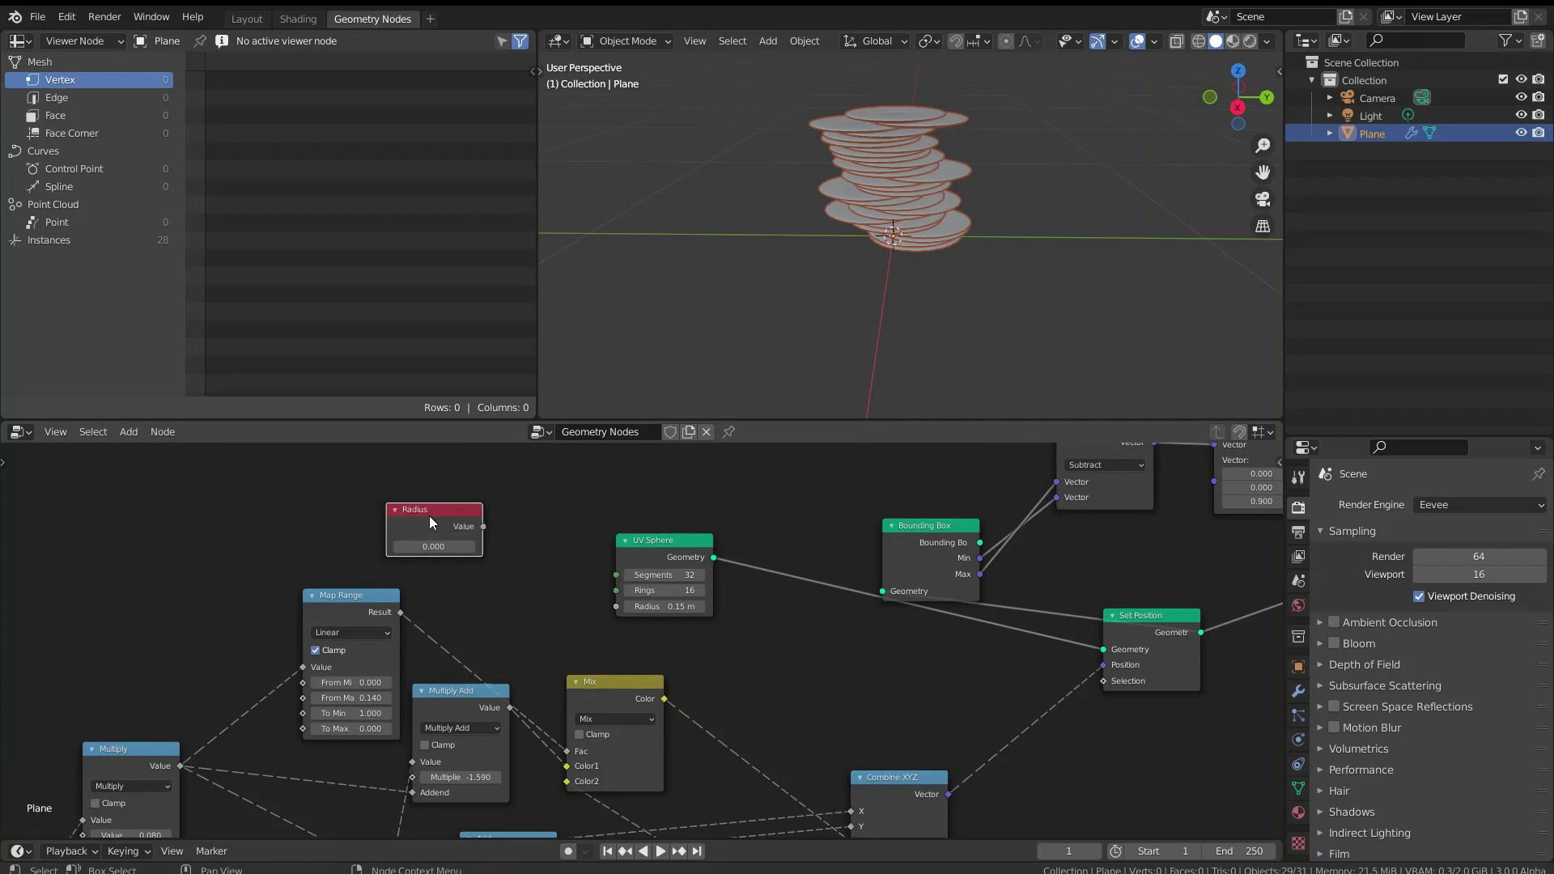
mouse_move(483, 550)
left_mouse_down()
mouse_move(522, 558)
mouse_move(481, 561)
left_mouse_up()
left_click(432, 547)
type("0")
key("Return")
- Connect the Radius node to the UV Sphere's Radius input and place the Radius node above the UV Sphere
left_click_drag(480, 526, 619, 606)
scroll(779, 498, "down", 2)
middle_click_drag(624, 538, 366, 578)
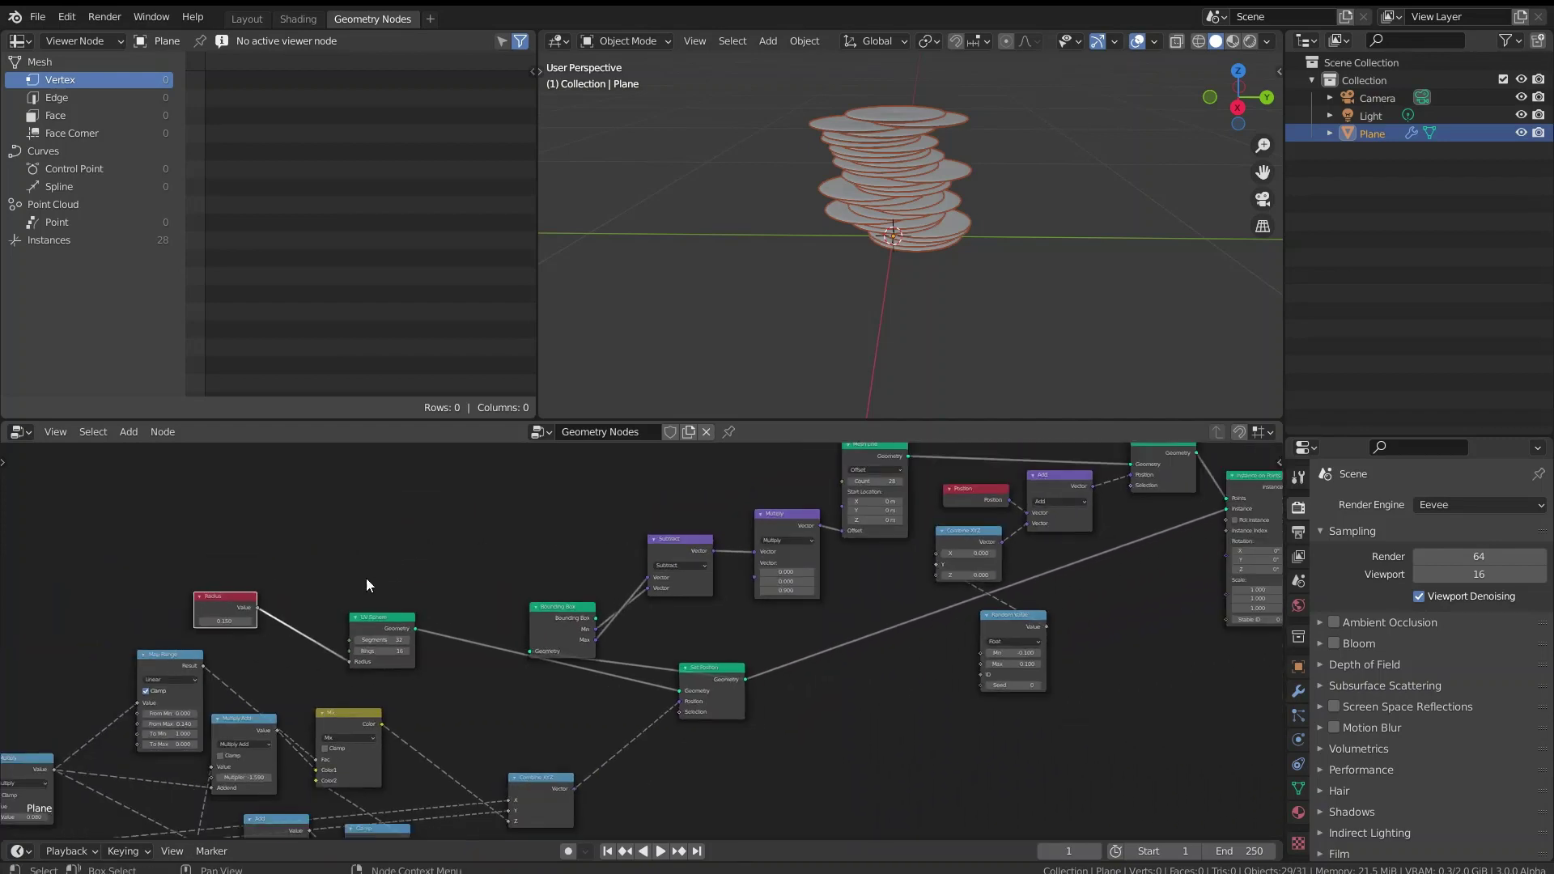
left_click_drag(220, 608, 337, 535)
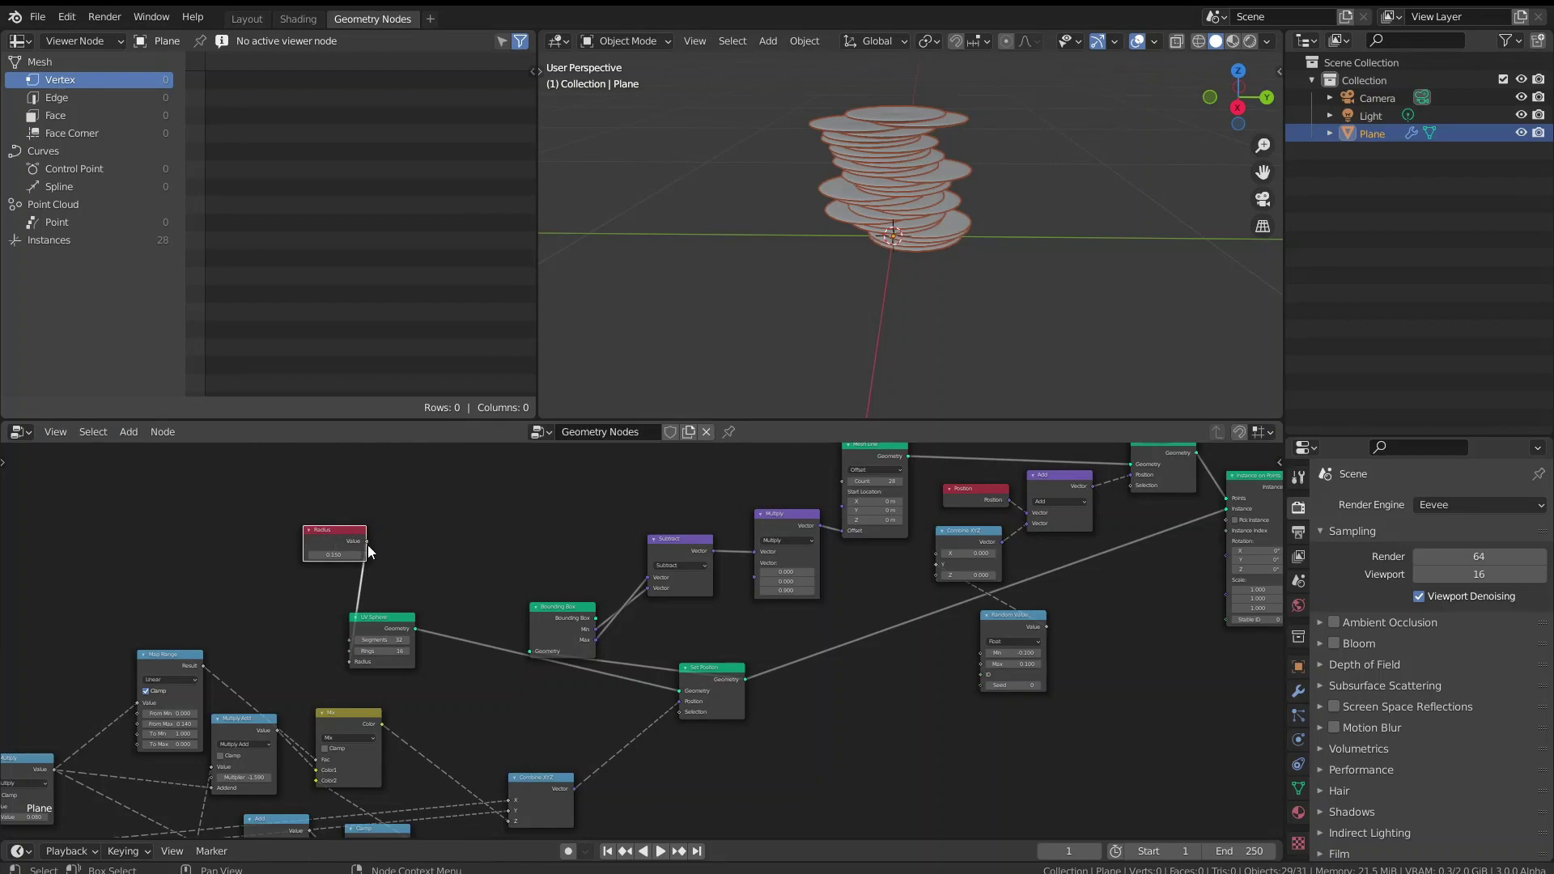
scroll(1206, 751, "up", 1)
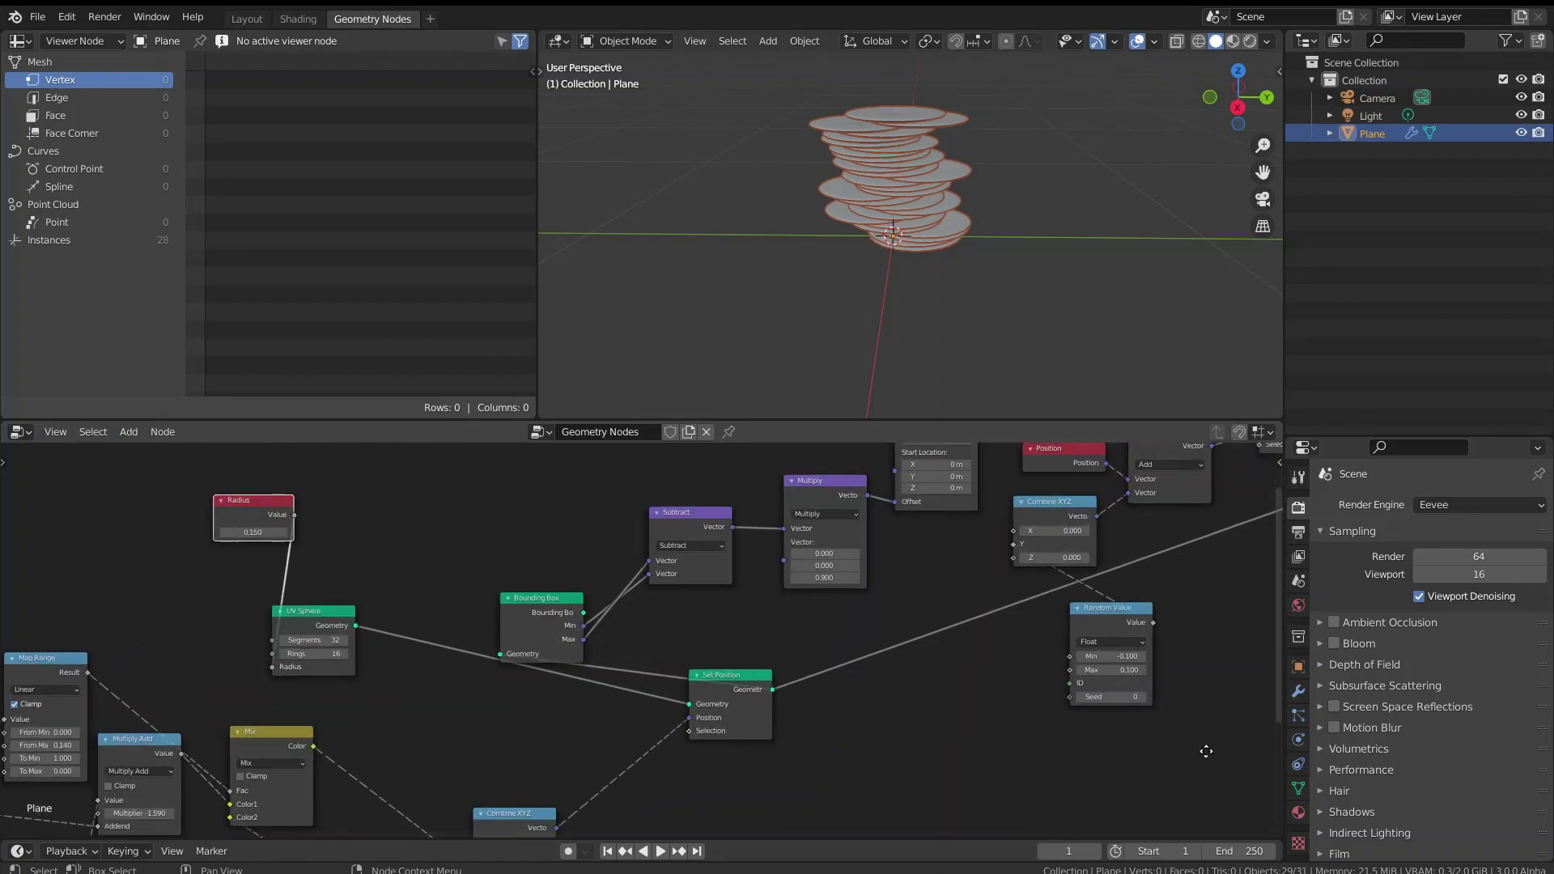
- Add a Math node just before the Random Value node, below the Set Position to Instance on Points link
middle_click_drag(1206, 751, 930, 735)
scroll(936, 657, "up", 2)
key("shift+a")
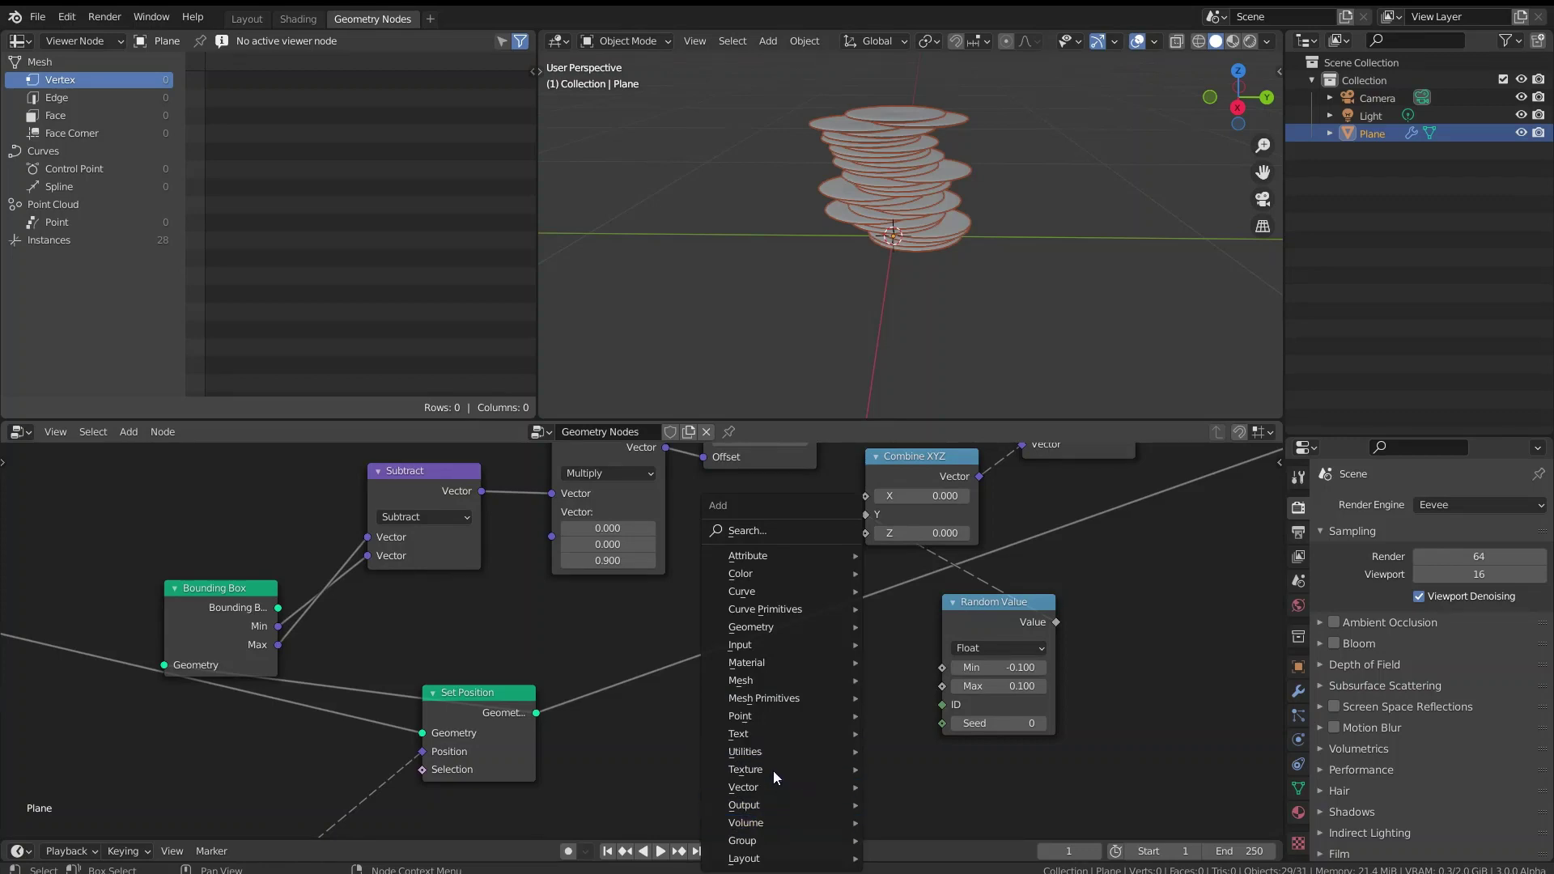
mouse_move(783, 752)
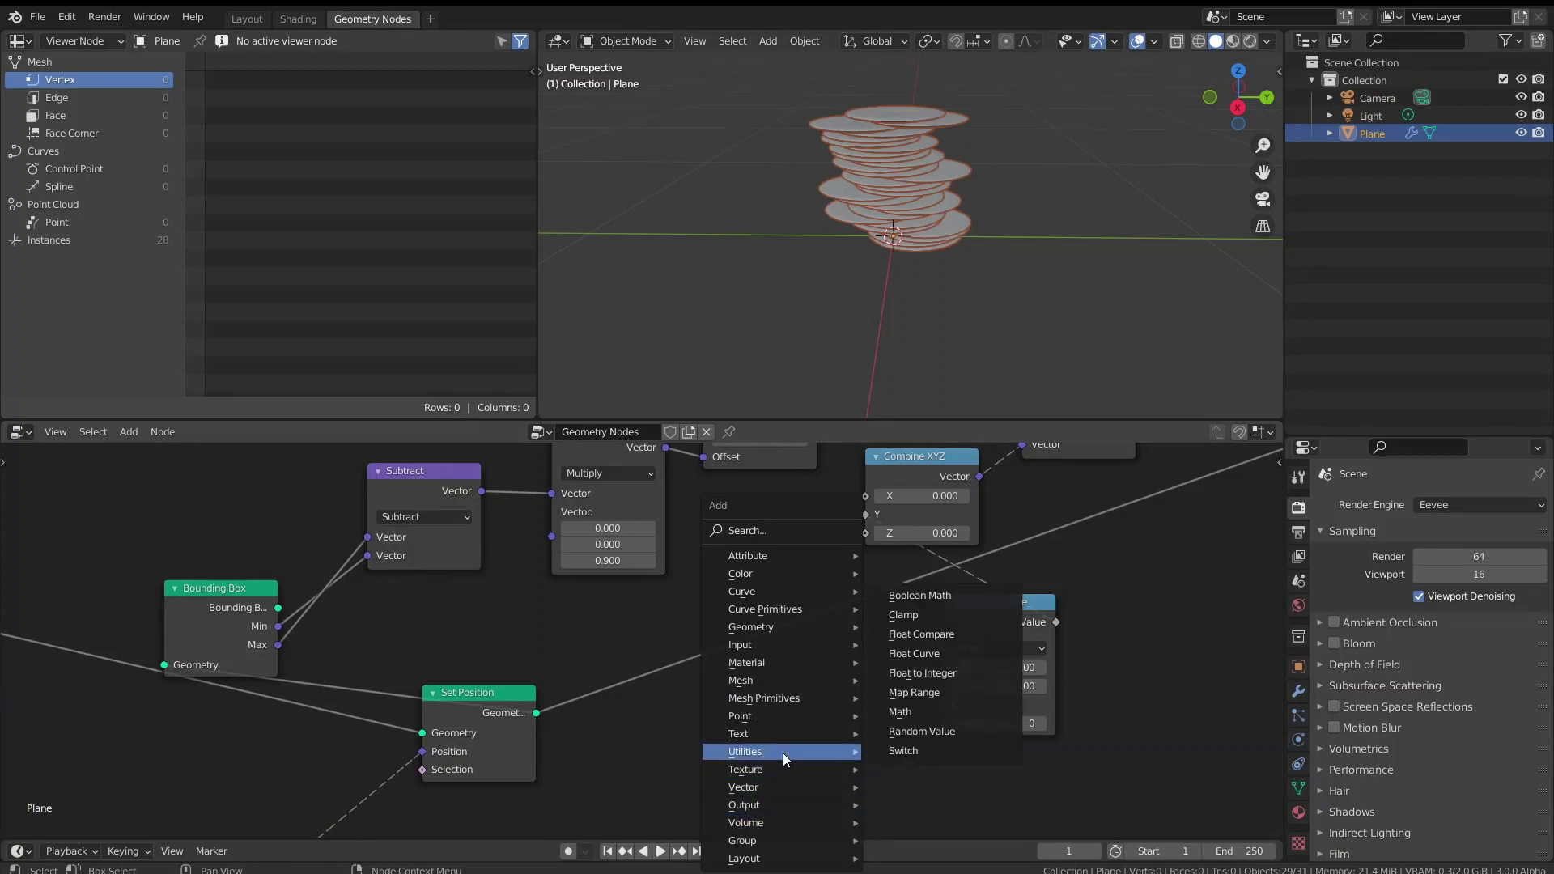
left_click(936, 712)
left_click(716, 678)
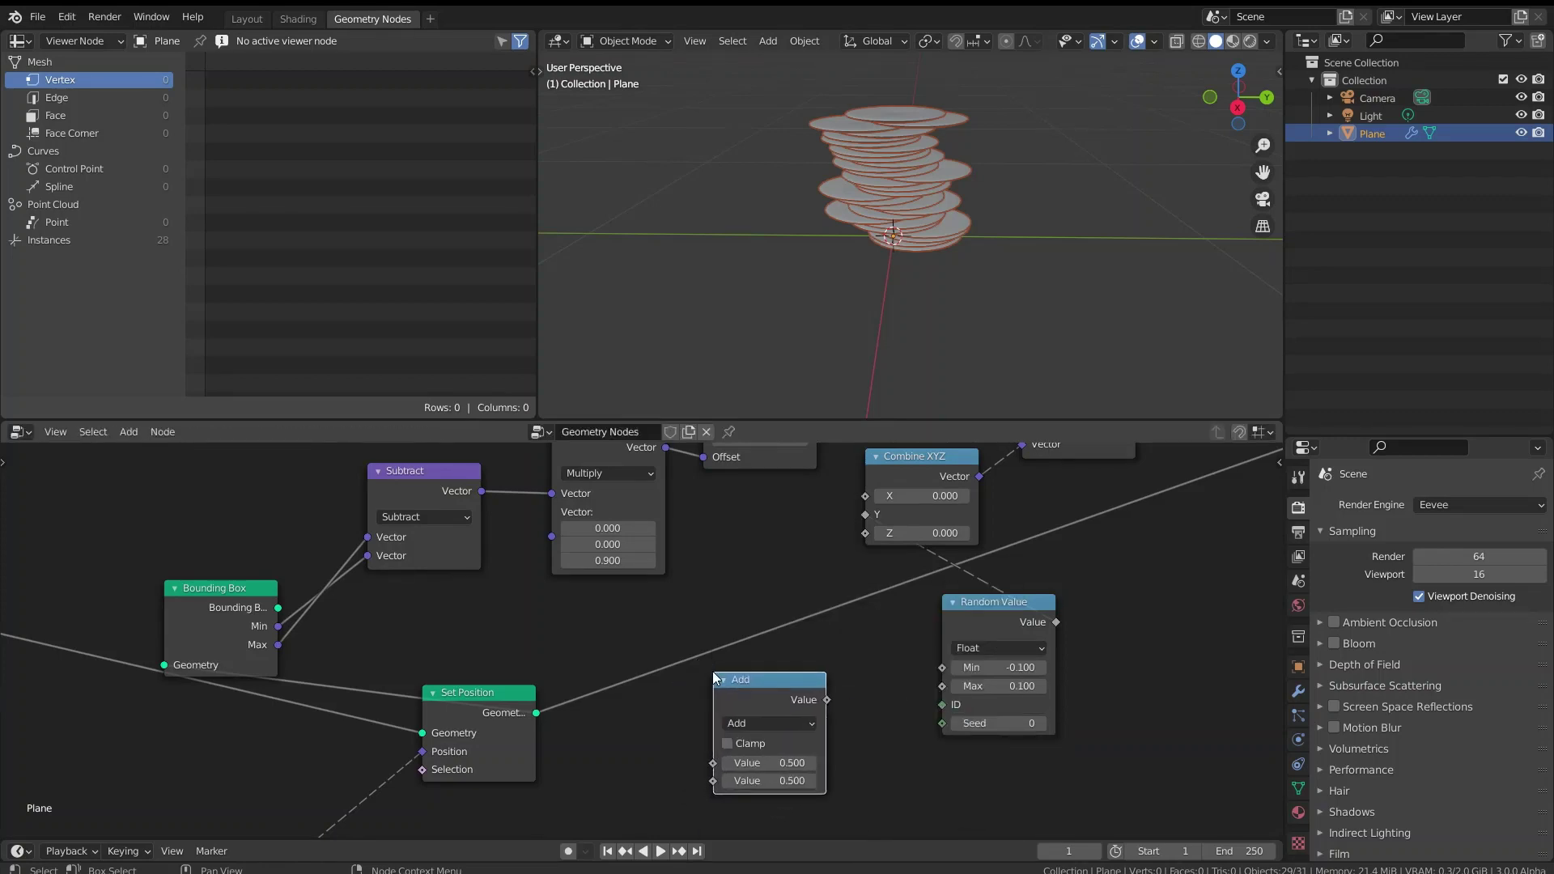
- Change the new Math node's operation to Multiply and set its second value to 0.1
left_click(761, 722)
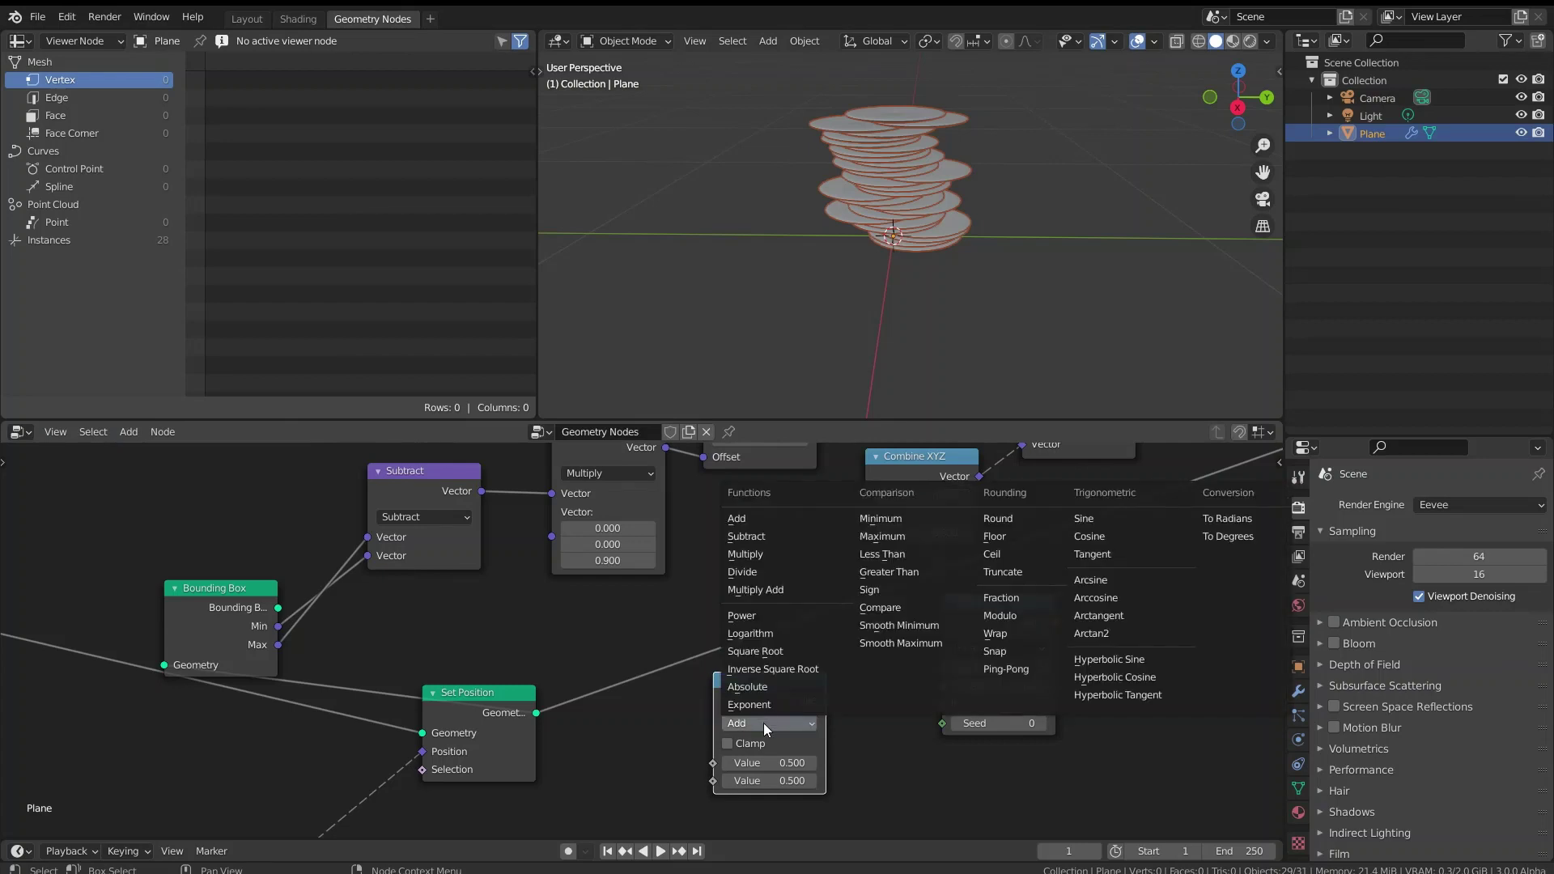
left_click(766, 555)
left_click(763, 782)
type("0")
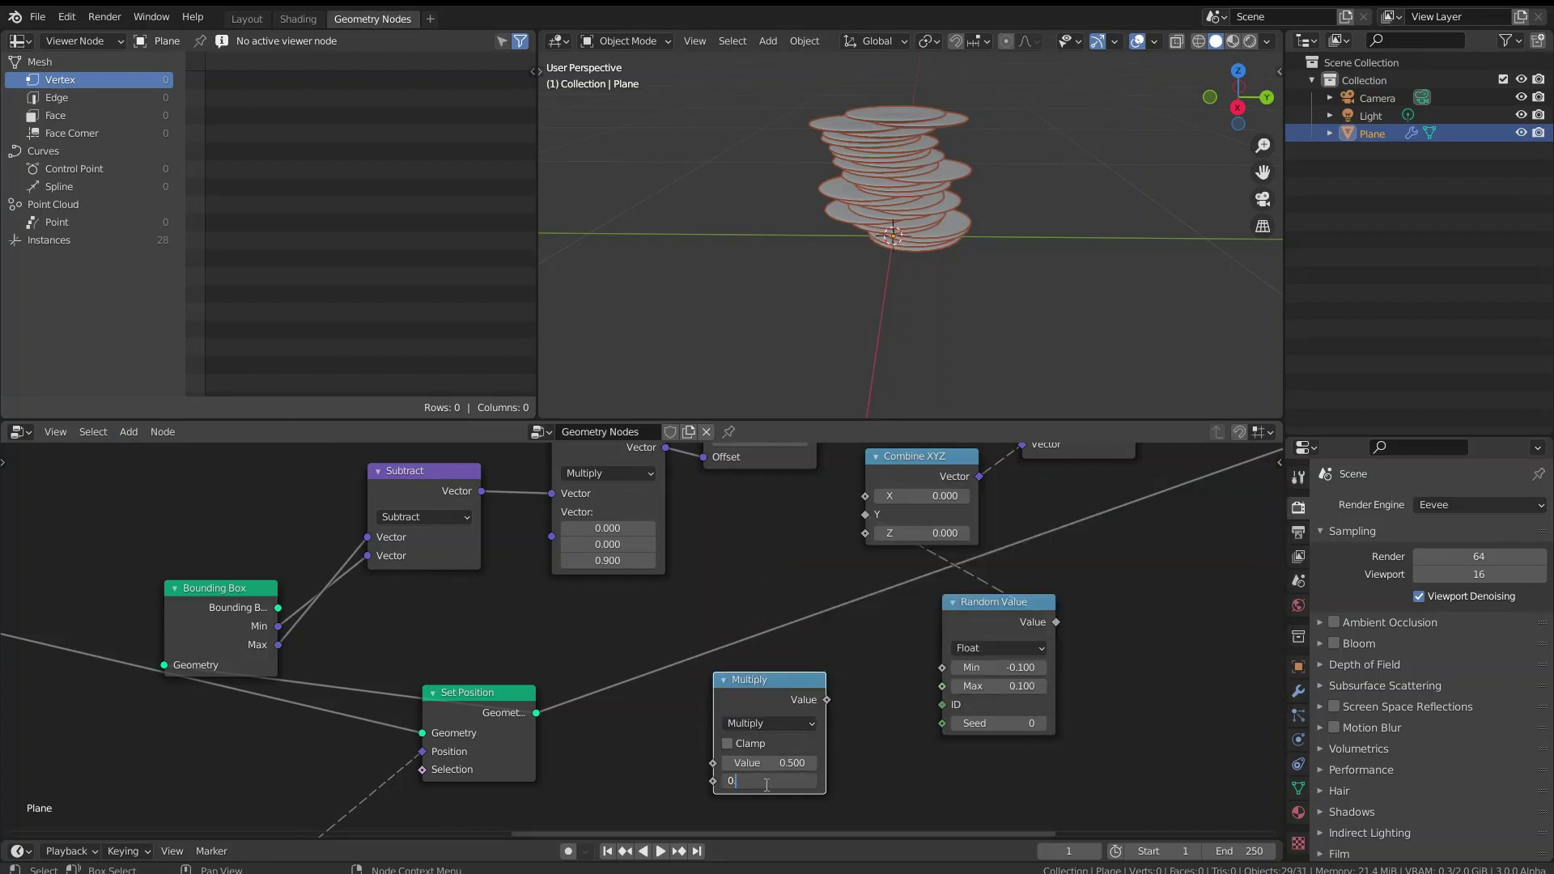
type(".1")
key("Return")
scroll(745, 775, "down", 3)
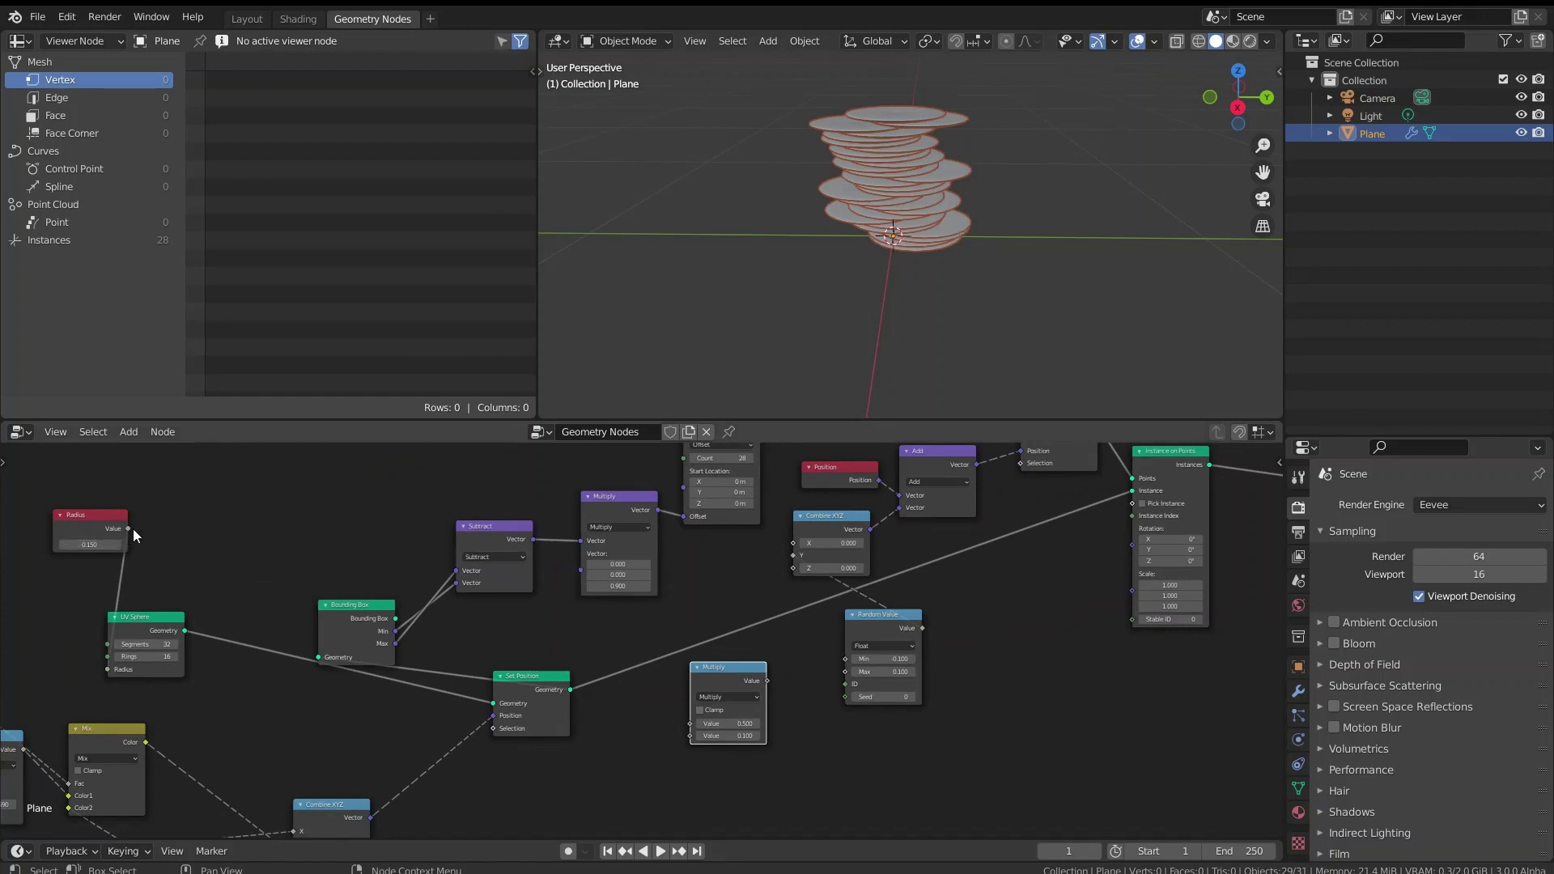
- Connect the Radius value to the Multiply node's first value and the Multiply result to the Random Value node's Max
left_click_drag(128, 528, 696, 720)
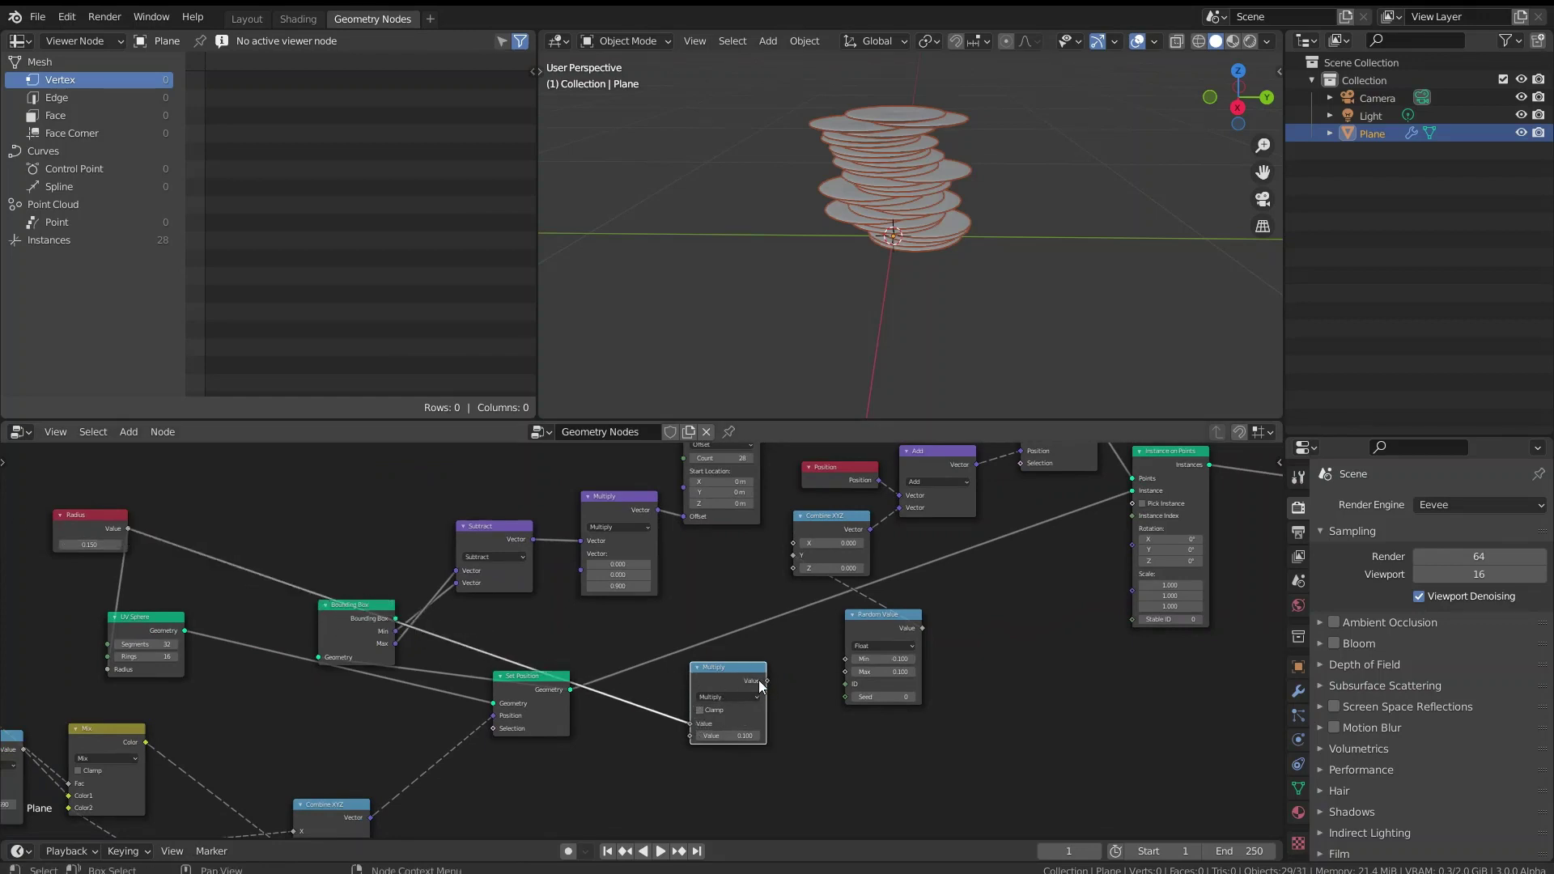
left_click_drag(765, 681, 810, 753)
- Duplicate the Multiply node, place the copy between the original and the Random Value node, and set its second value to -1
scroll(1044, 749, "up", 2)
key("shift+d")
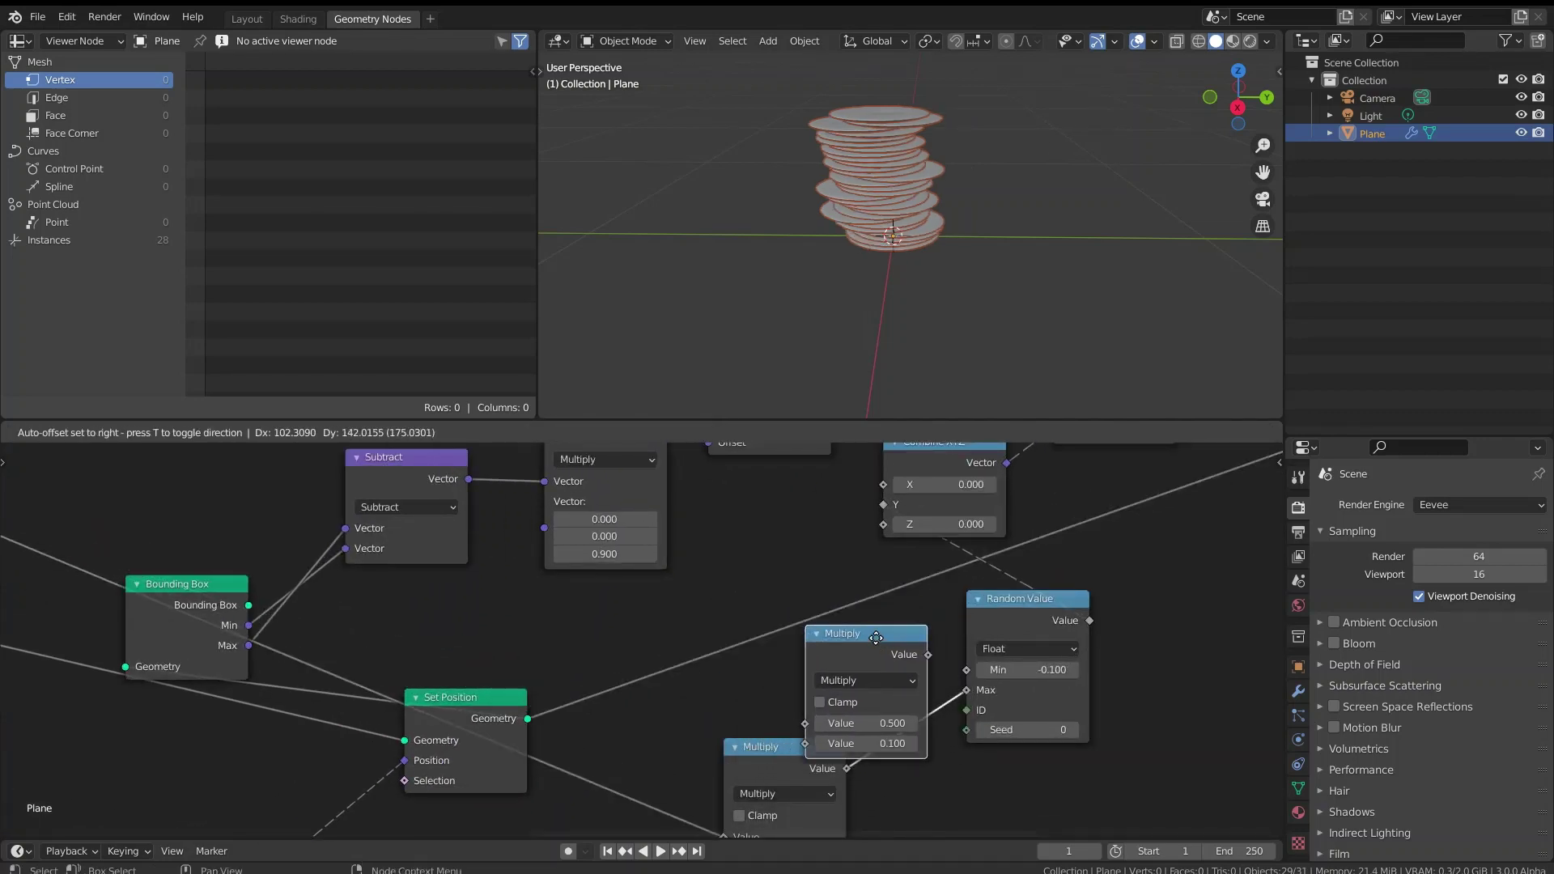
left_click(860, 712)
left_click_drag(980, 649, 1041, 767)
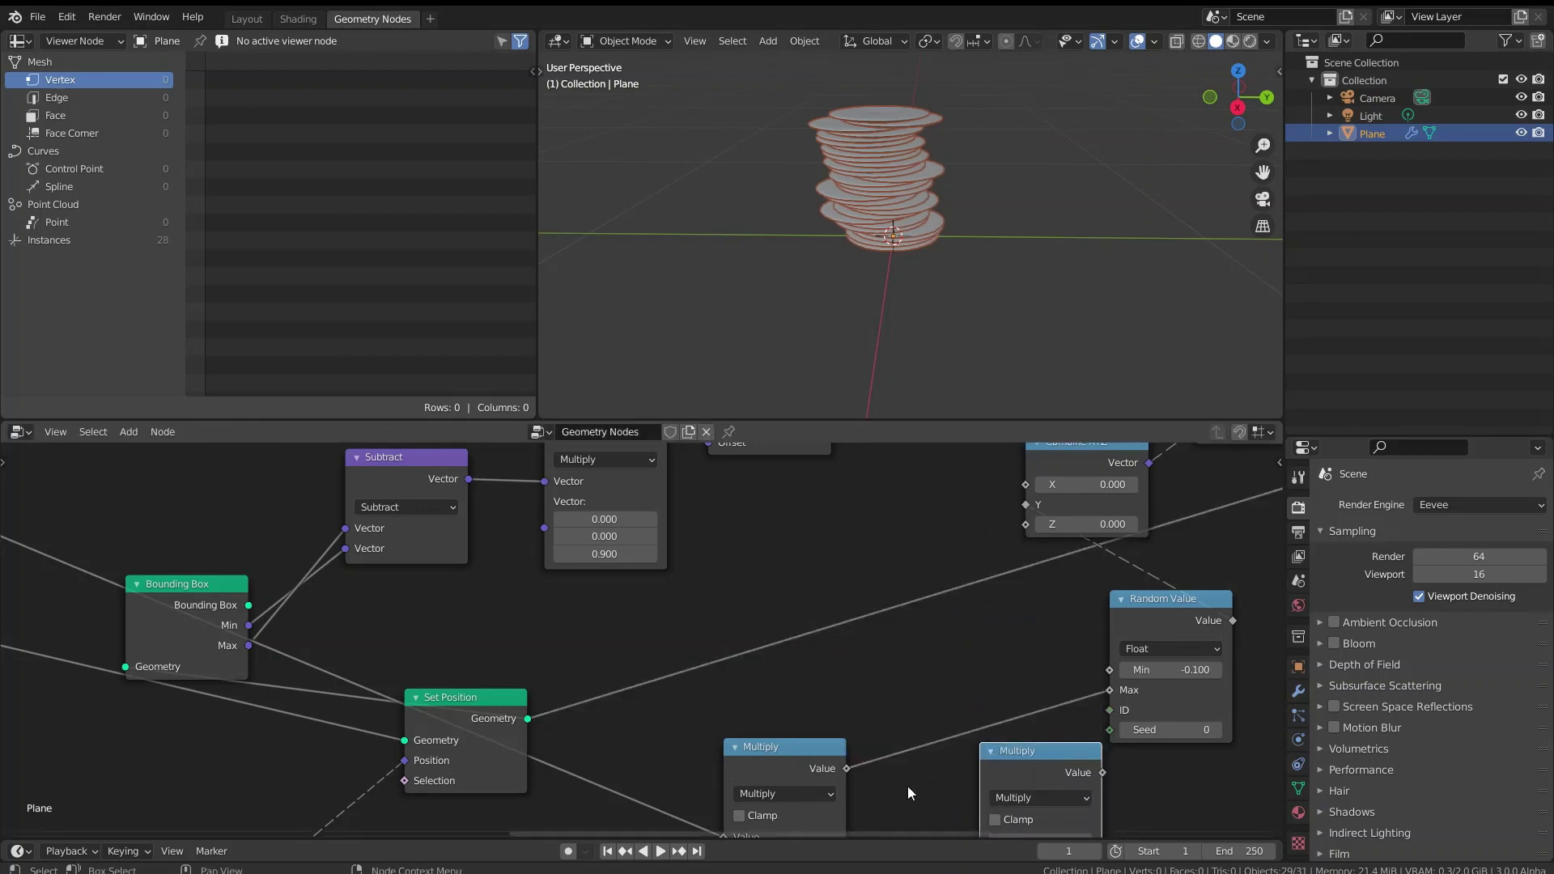
middle_click_drag(847, 765, 770, 683)
double_click(971, 781)
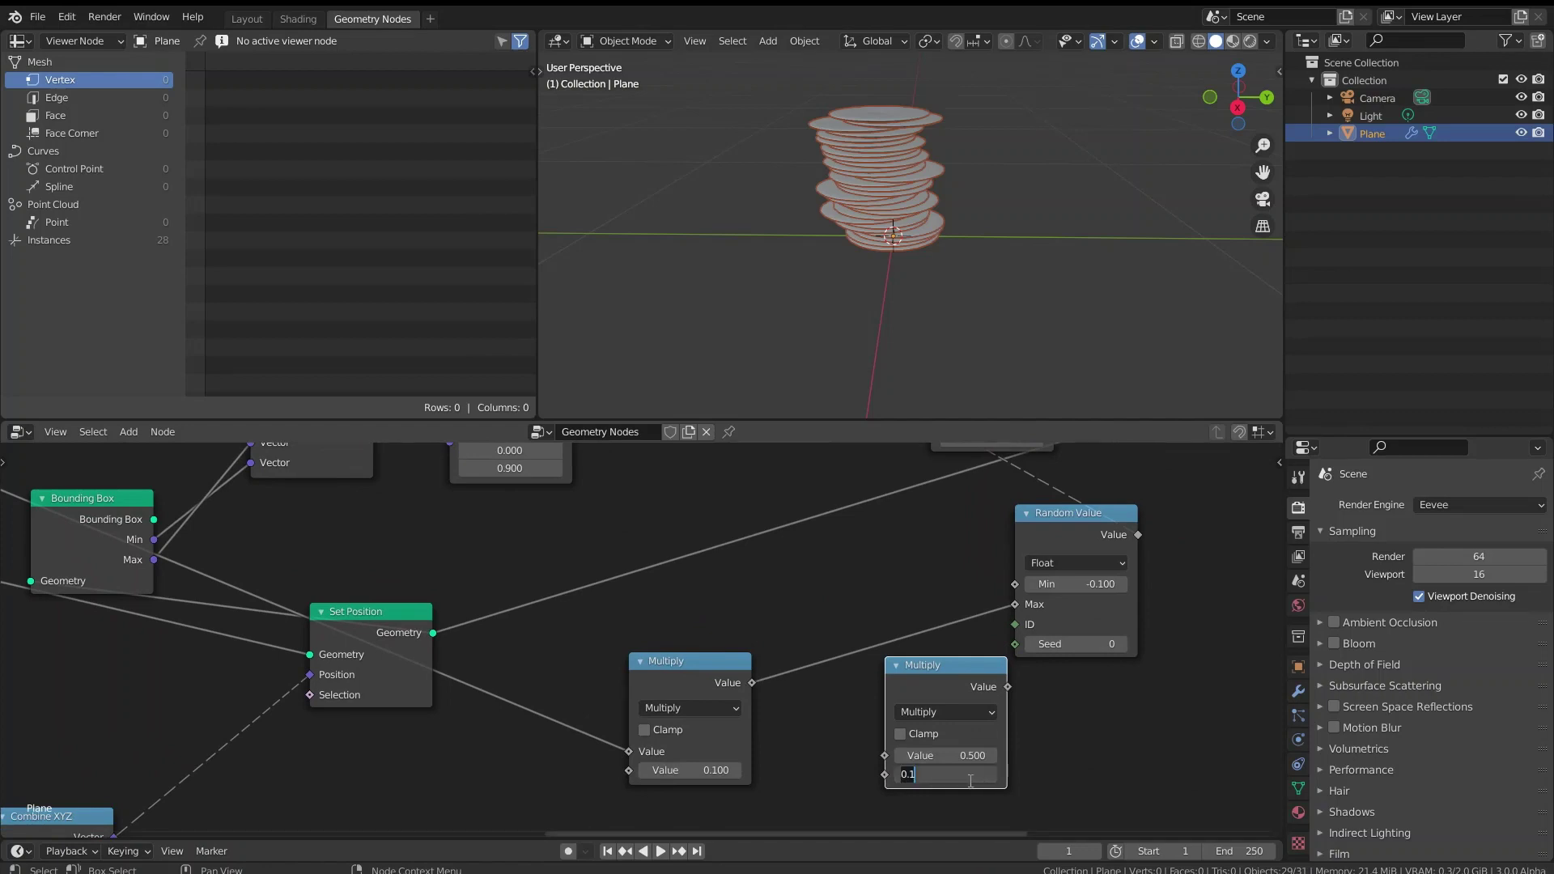
type("-1")
key("Return")
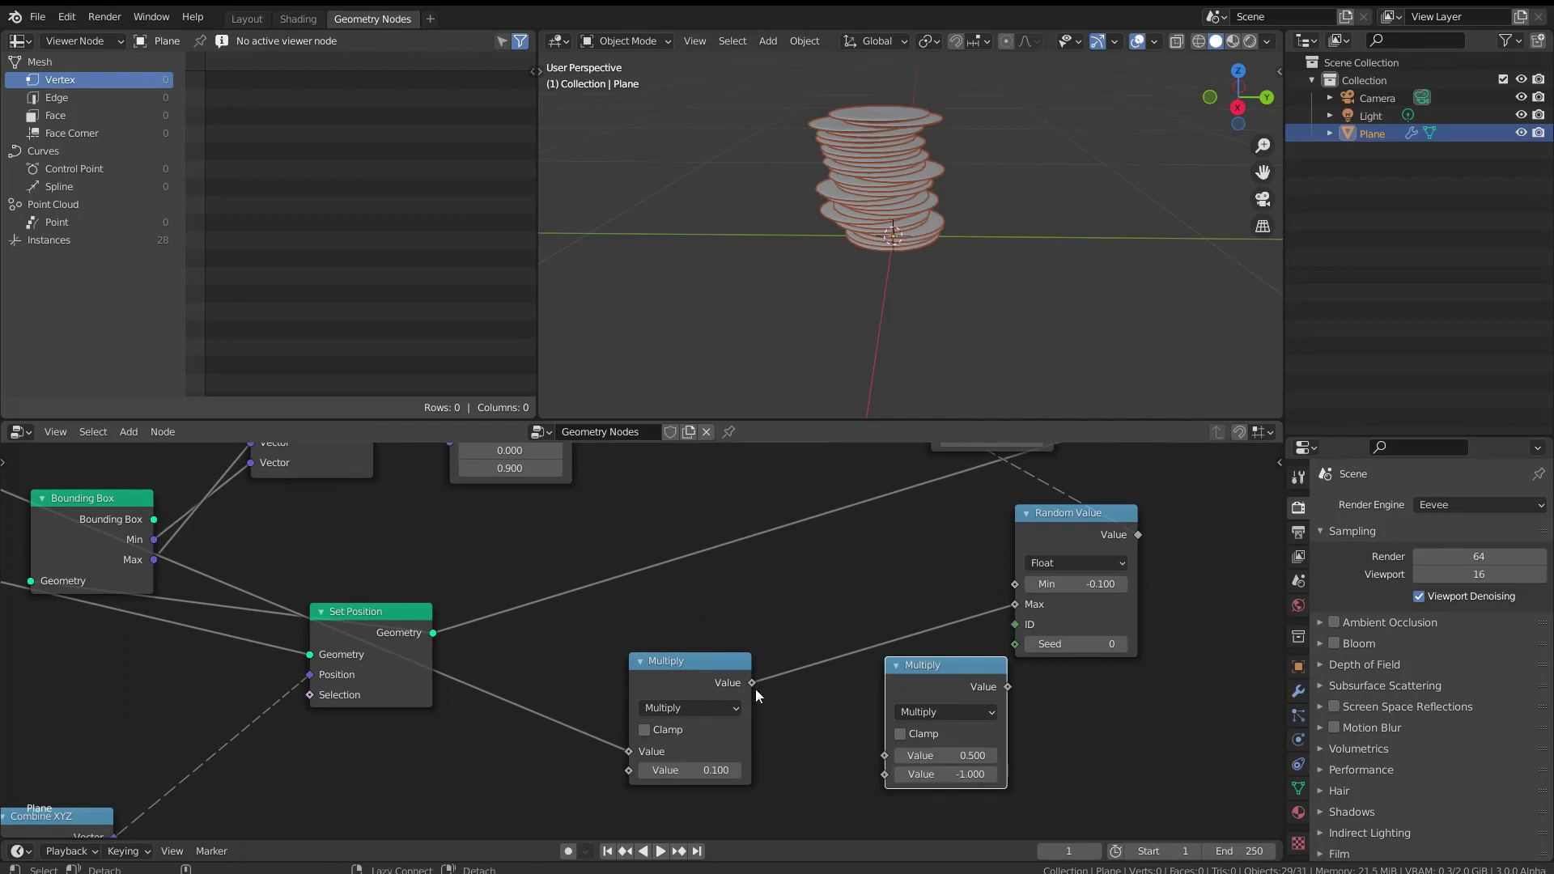
- Feed the first Multiply result through the -1 Multiply node into the Random Value's Min, and move that node up beside Random Value
right_click_drag(755, 688, 890, 708, "alt")
left_click_drag(1007, 686, 1015, 583)
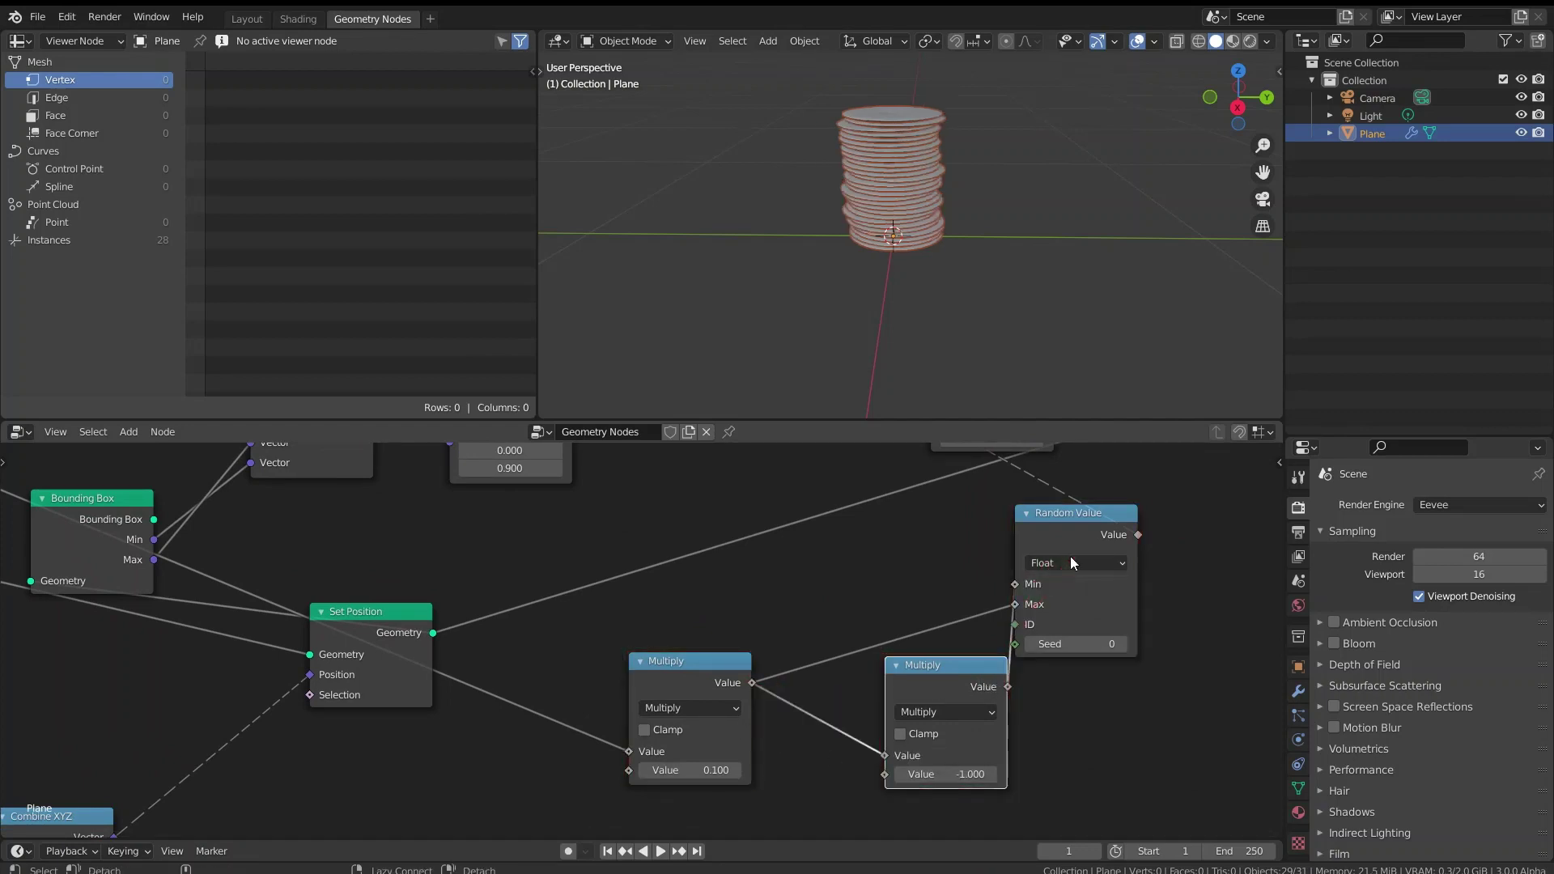
left_click_drag(983, 684, 895, 552)
left_click(952, 518)
- Try a Radius value of 0.28 and set it back to 0.15
scroll(1027, 178, "up", 3)
middle_click_drag(952, 192, 813, 269)
scroll(761, 468, "down", 3)
middle_click_drag(264, 511, 676, 572)
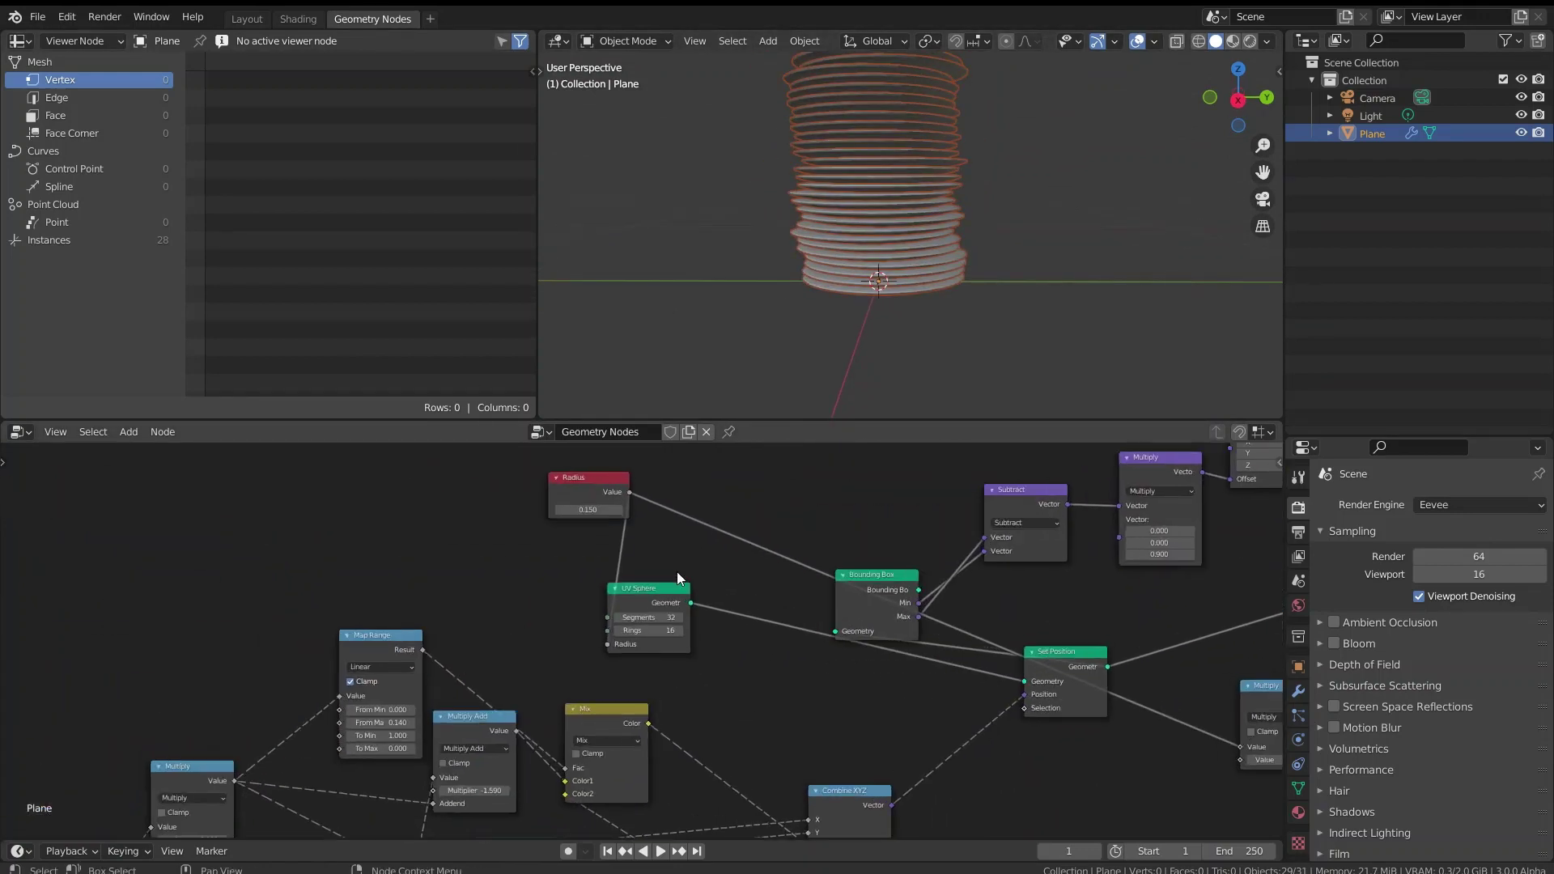
scroll(578, 615, "up", 3)
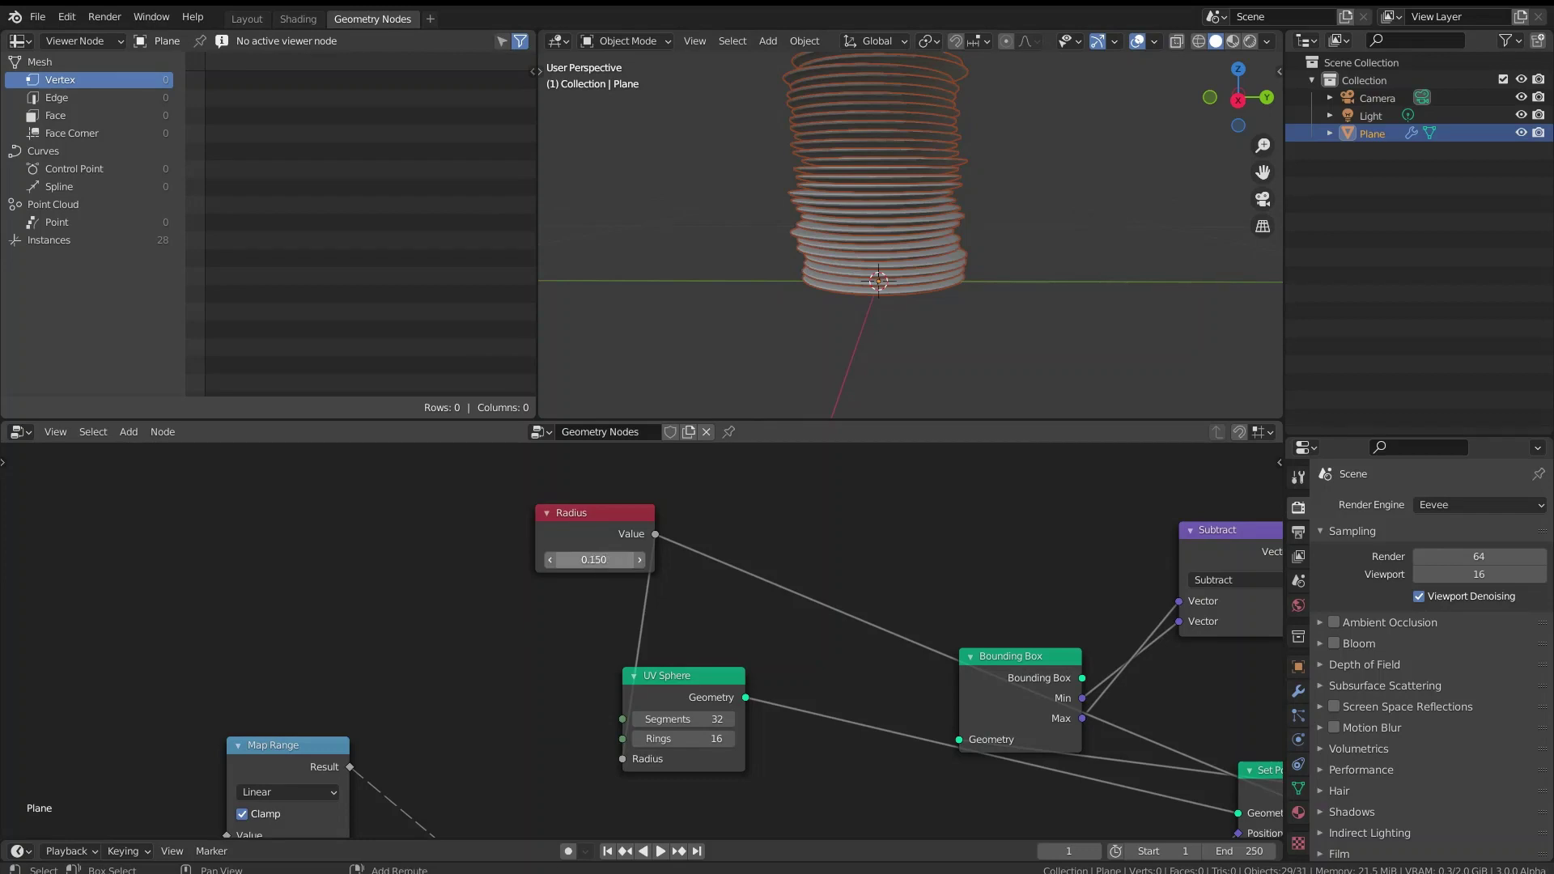
mouse_move(593, 559)
left_mouse_down()
mouse_move(569, 560)
mouse_move(602, 558)
left_mouse_up()
left_click(602, 559)
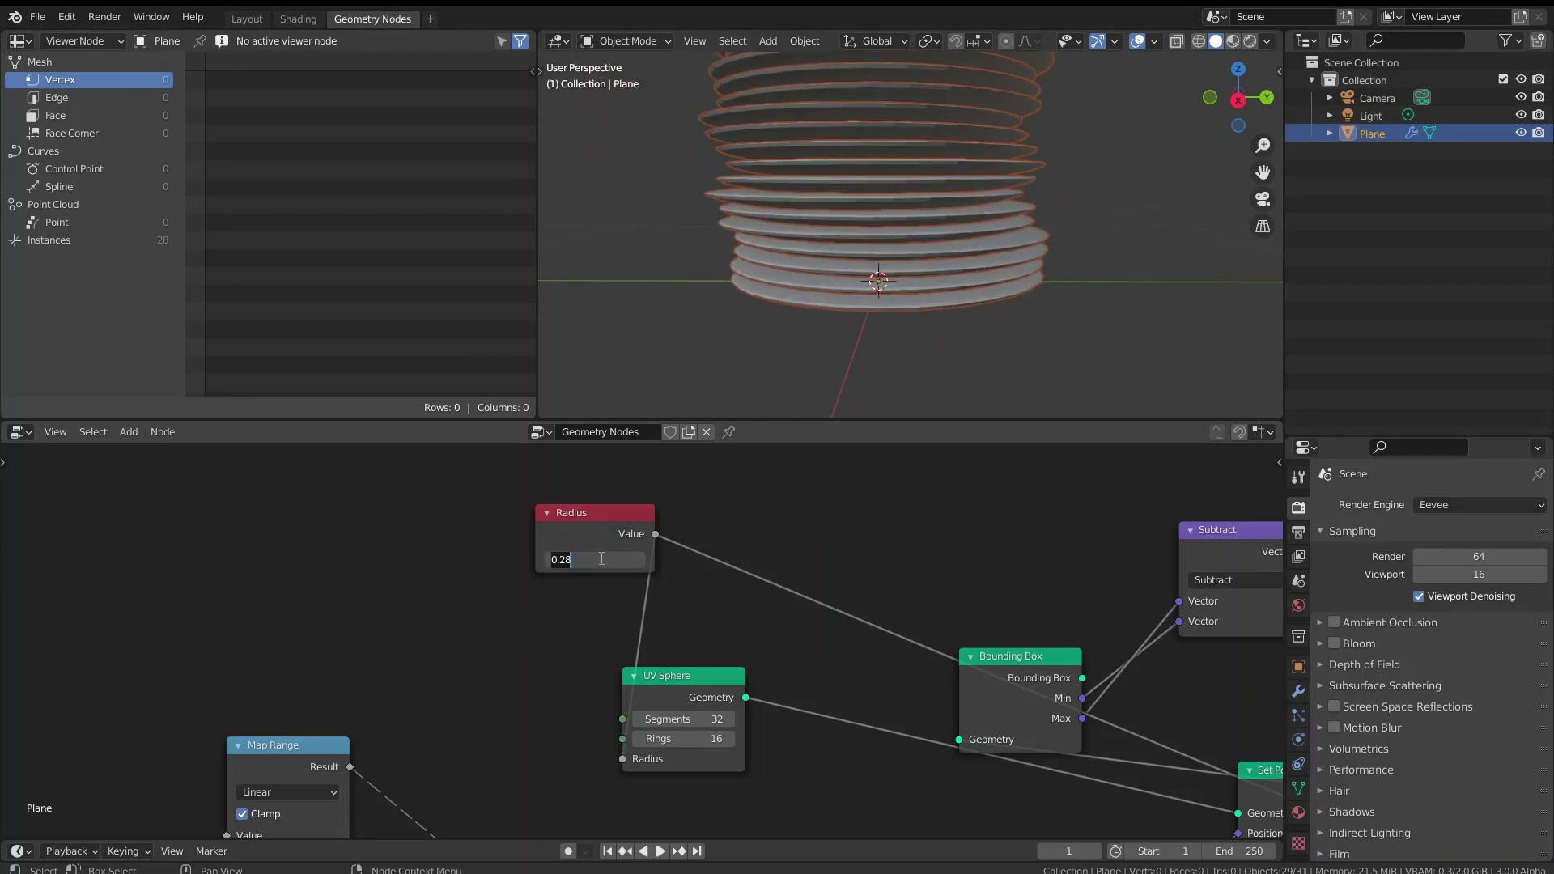
type("0.15")
key("Return")
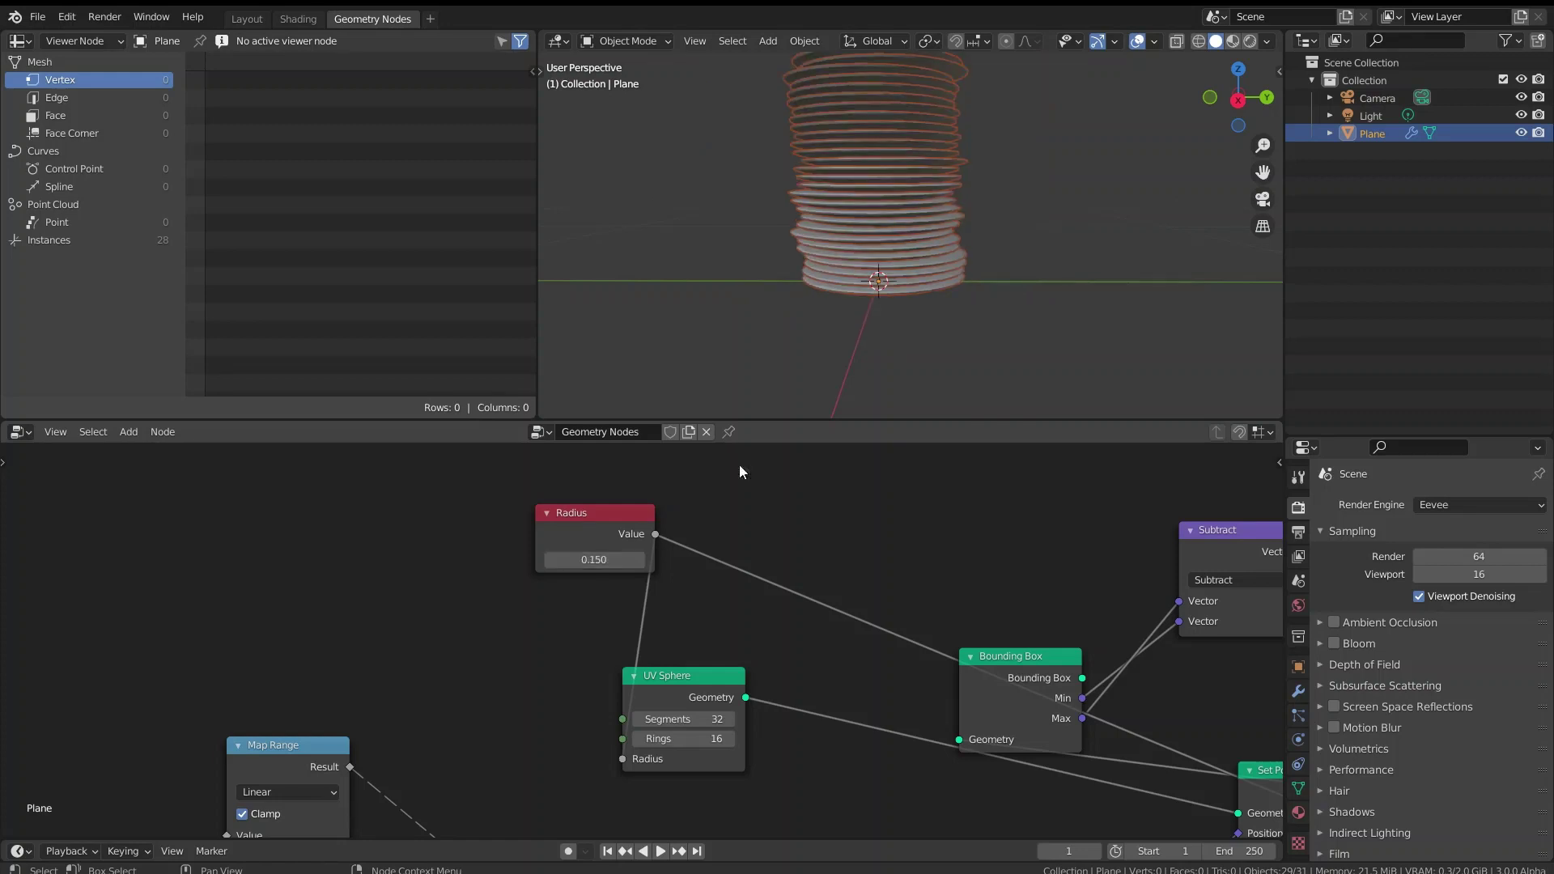
- Move the Instance on Points and Group Output nodes further right to make room before them
middle_click_drag(824, 265, 856, 273)
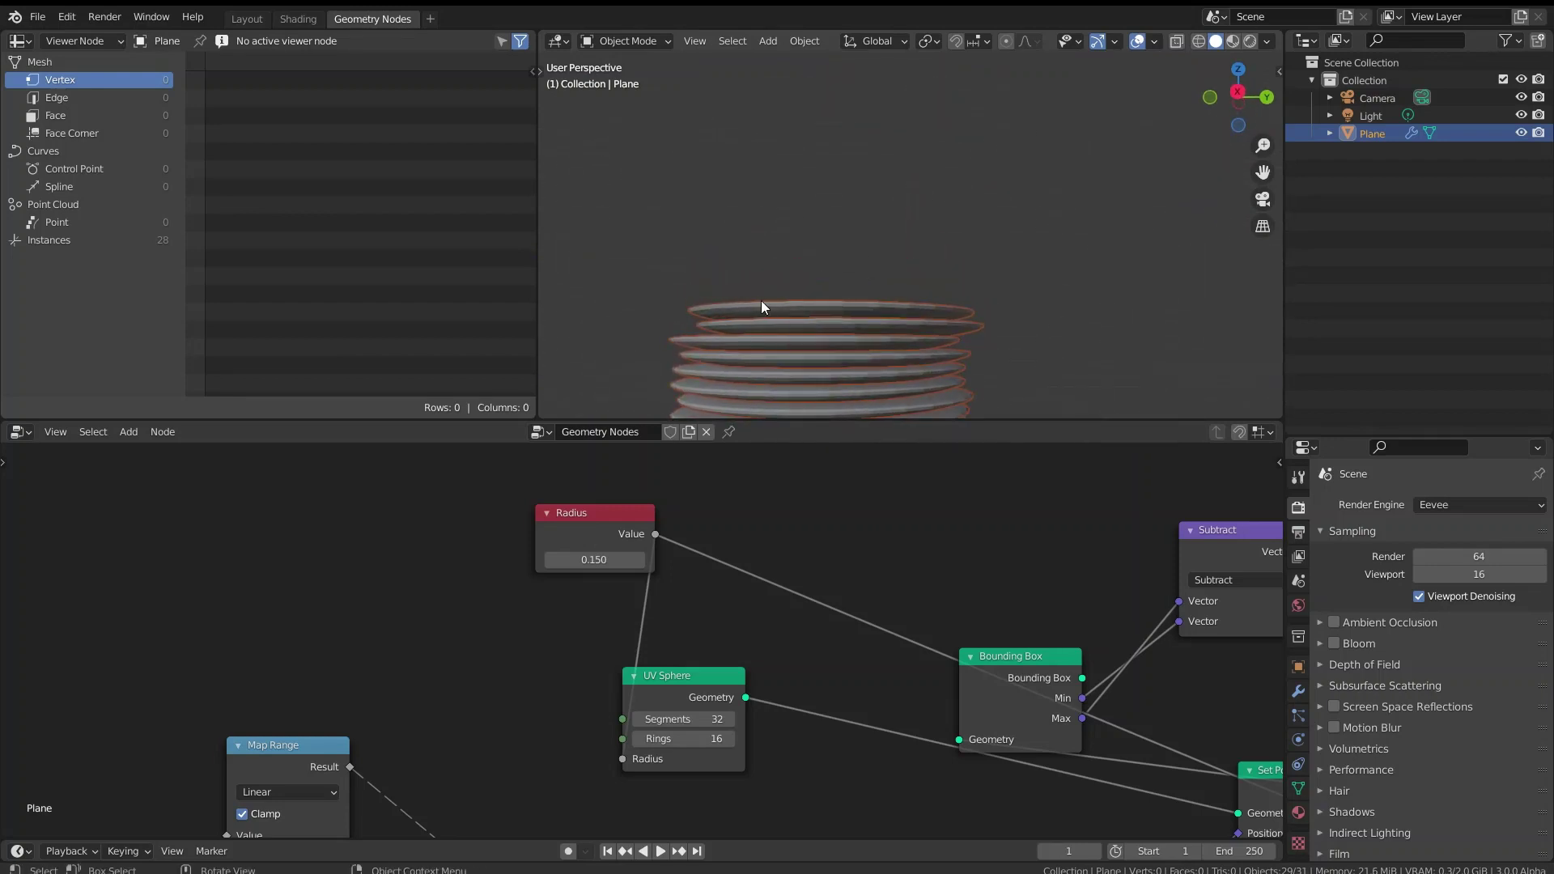
middle_click_drag(988, 577, 521, 548)
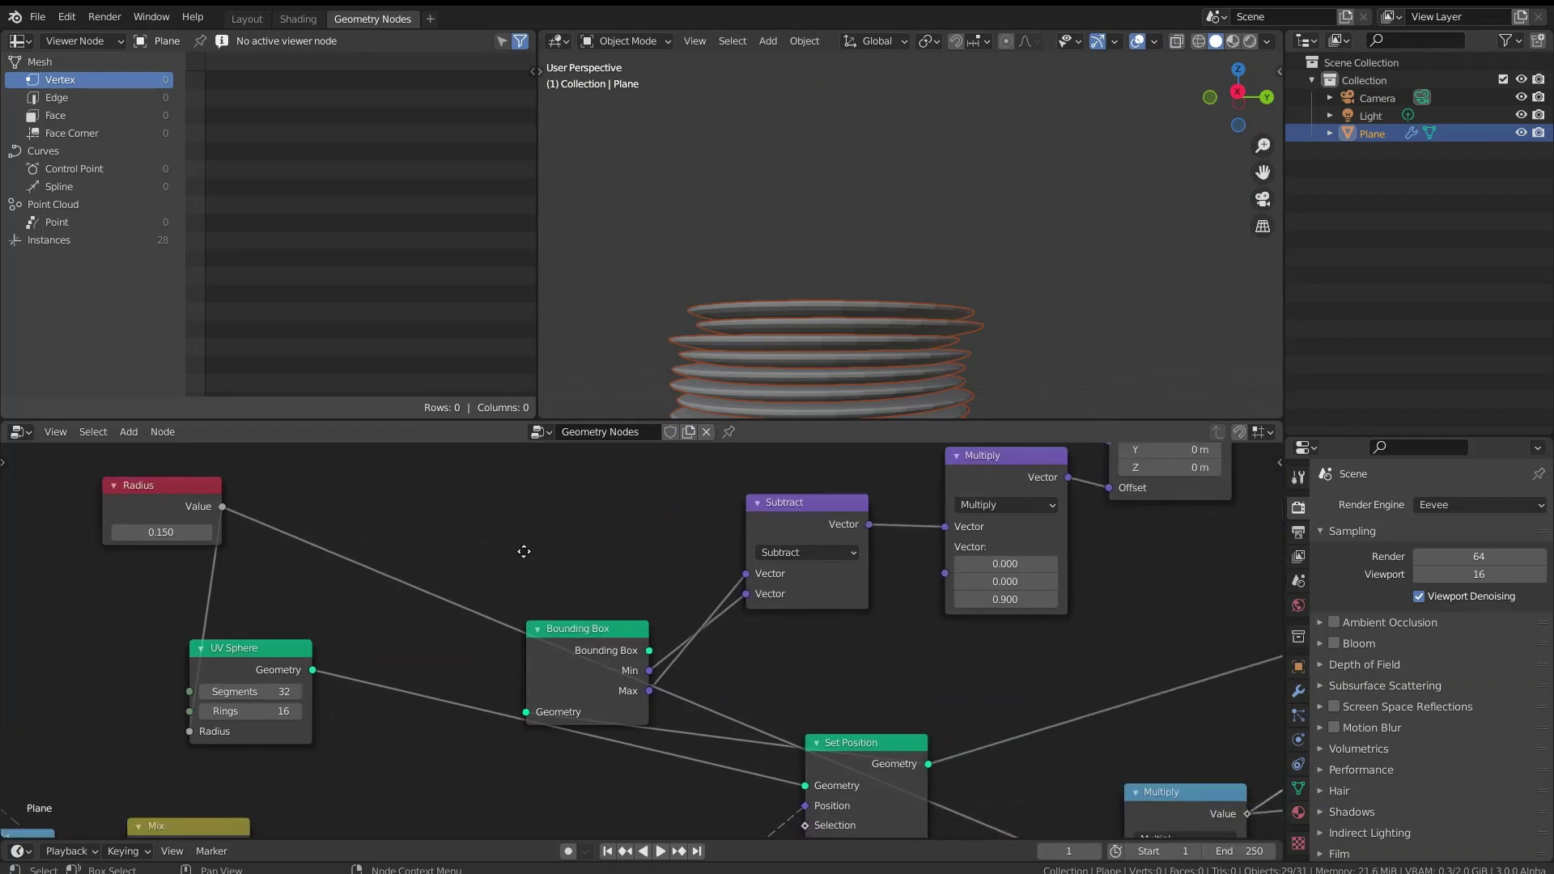
middle_click_drag(1014, 658, 175, 708)
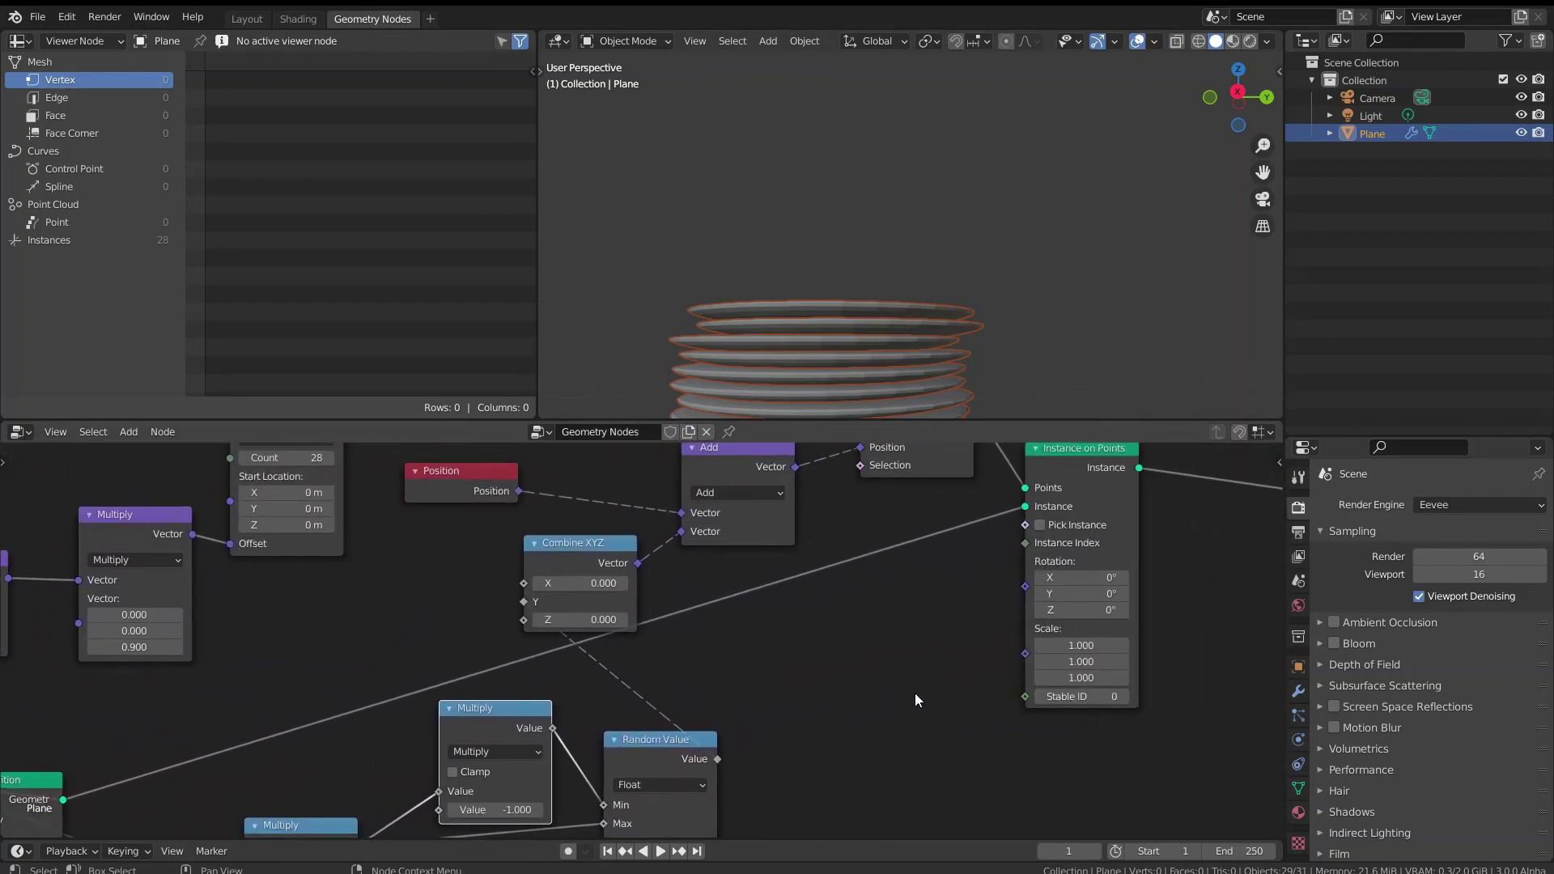
middle_click_drag(914, 693, 483, 718)
left_click(670, 485)
left_click_drag(670, 485, 759, 486)
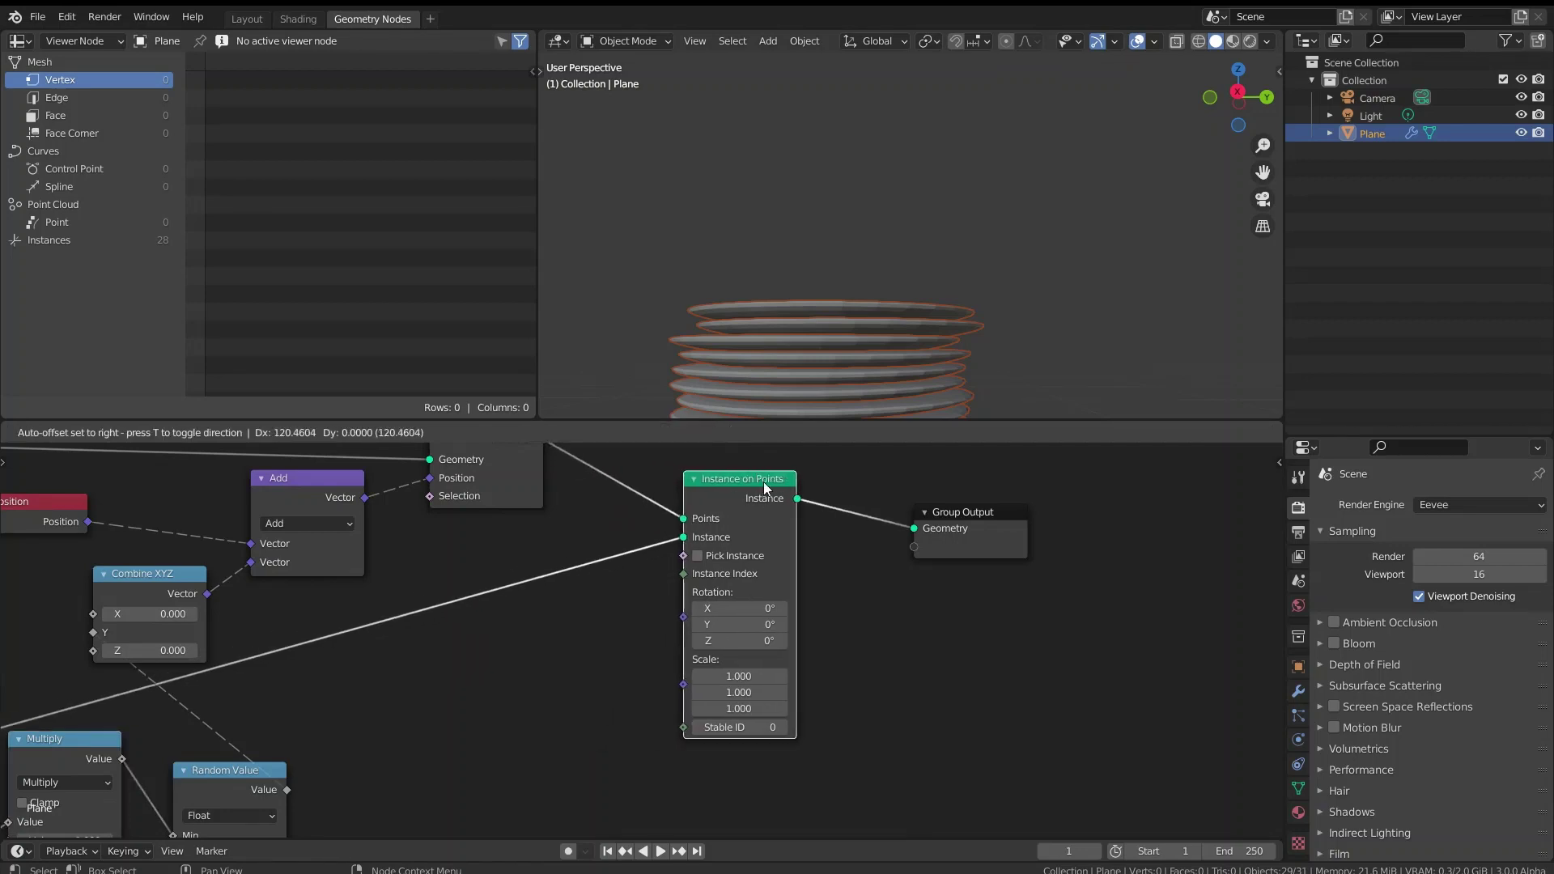
left_click_drag(936, 508, 1018, 472)
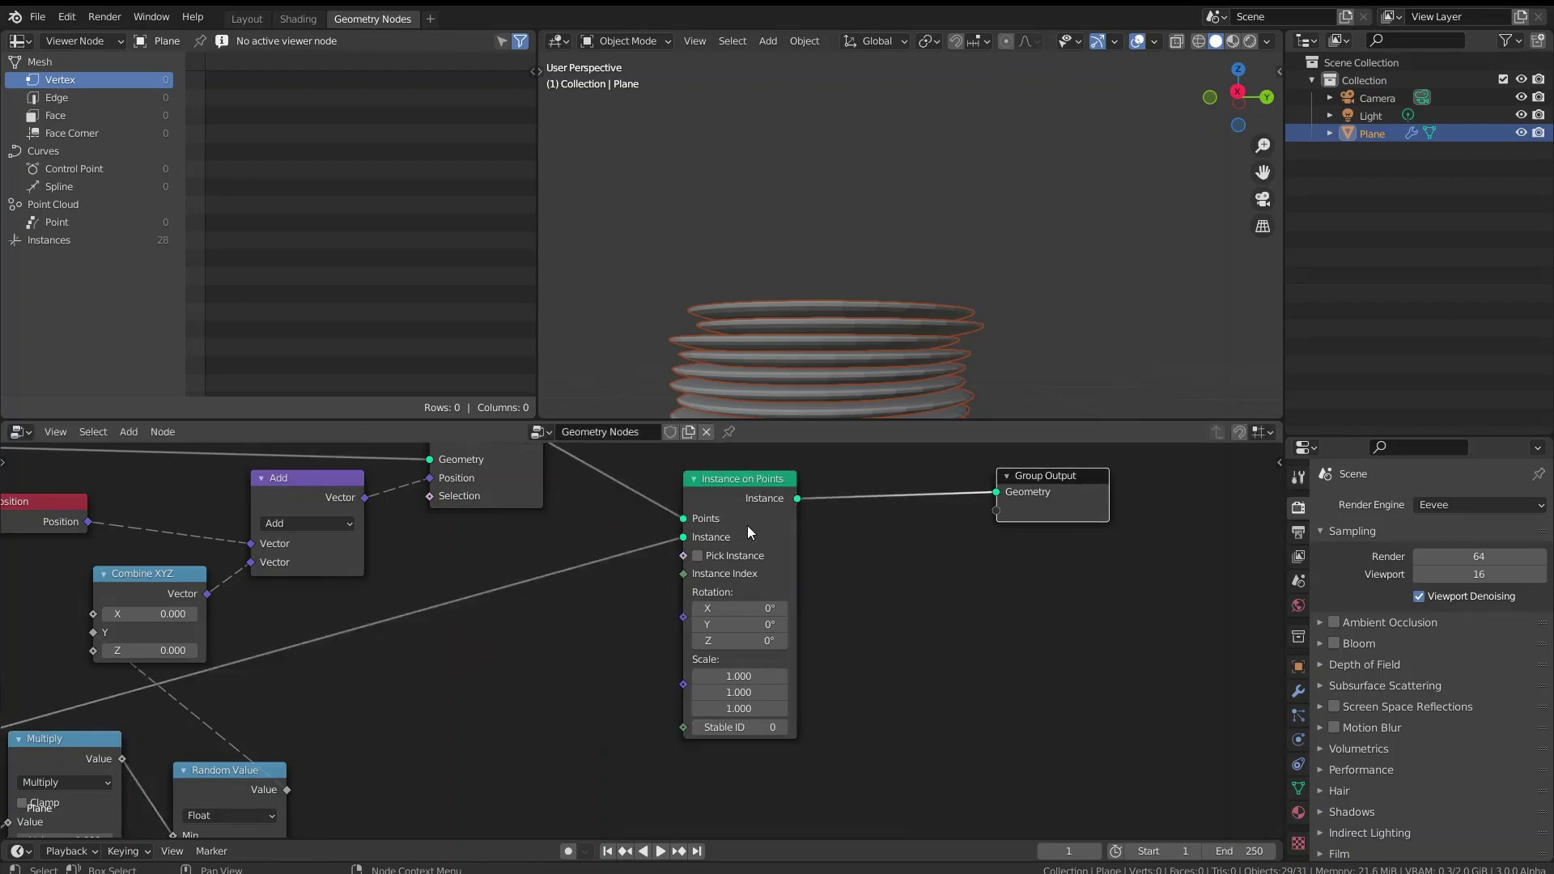
left_click_drag(747, 526, 808, 492)
- Duplicate the Combine XYZ node, connect Random Value to its X, and link its vector to the Rotation of Instance on Points
middle_click_drag(344, 716, 531, 638)
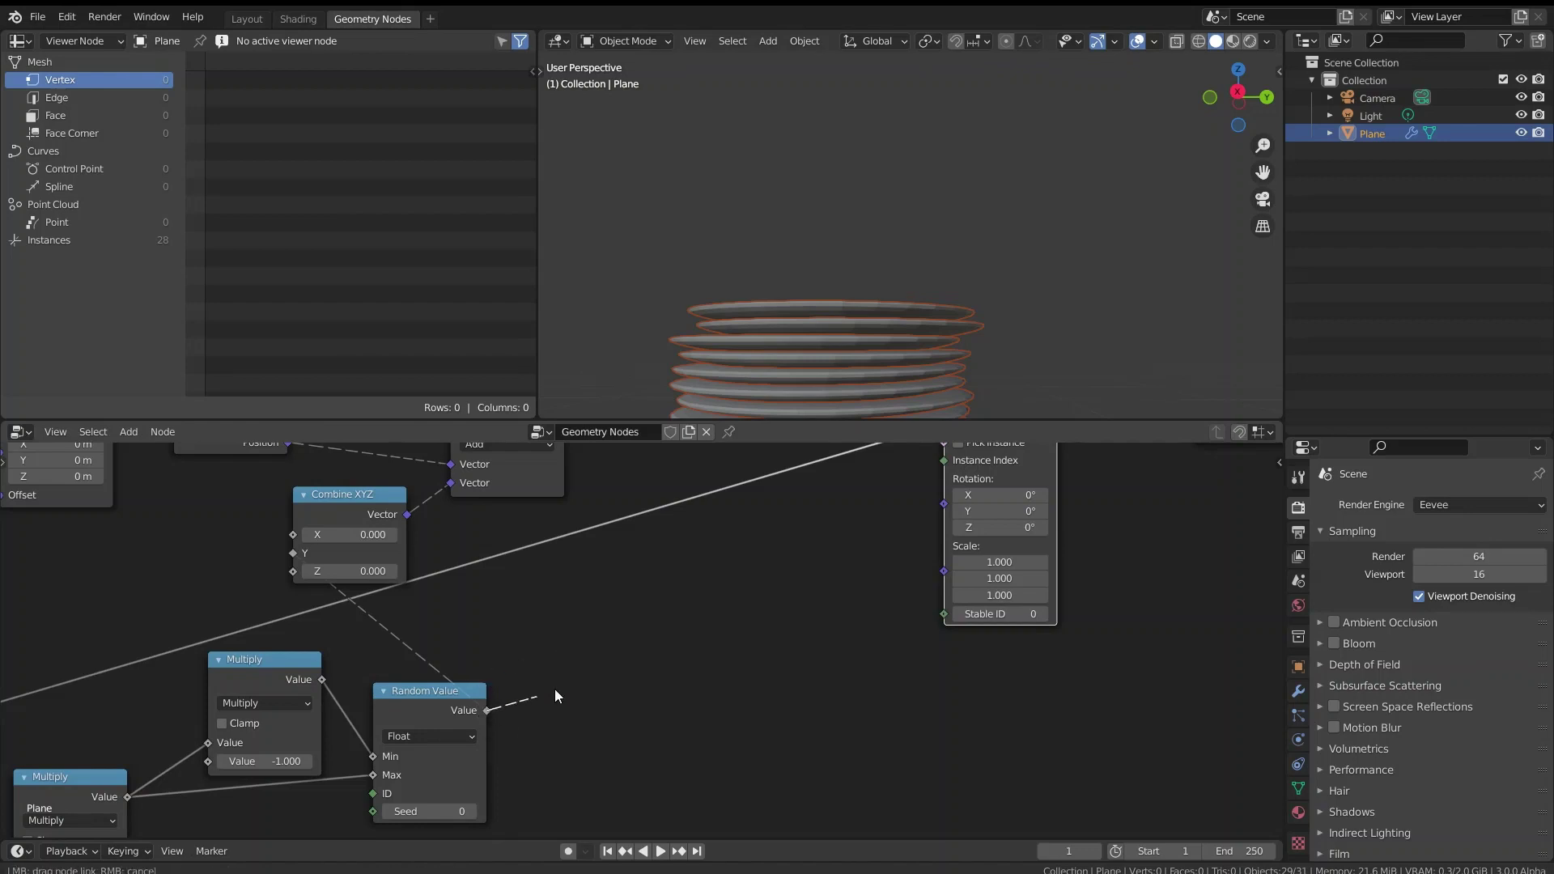
left_click(352, 528)
key("shift+d")
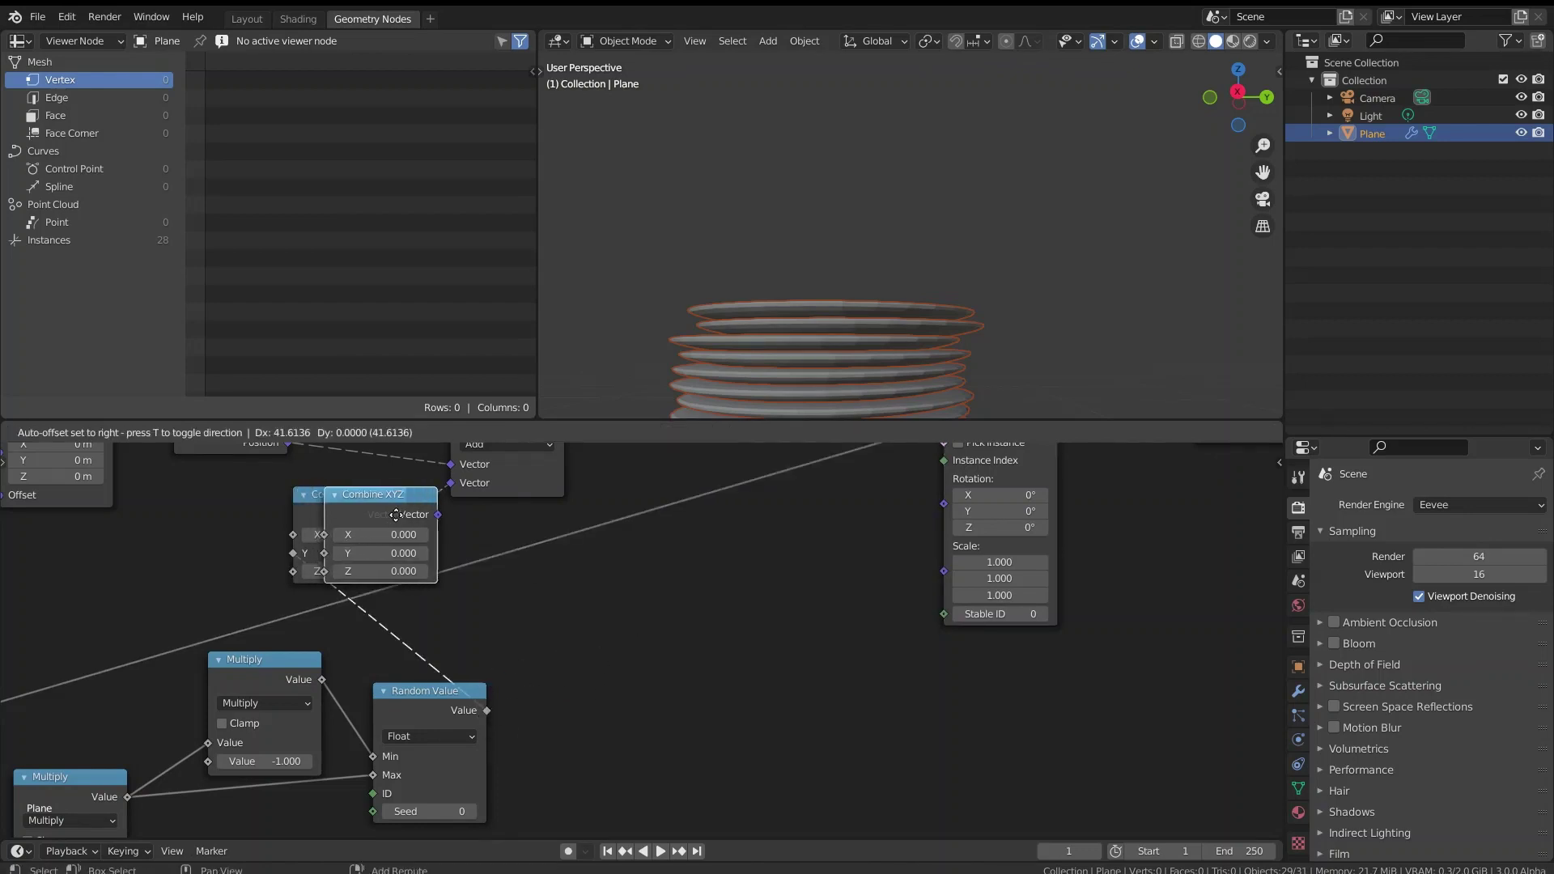
left_click(741, 595)
left_click_drag(487, 712, 688, 604)
middle_click_drag(858, 580, 764, 679)
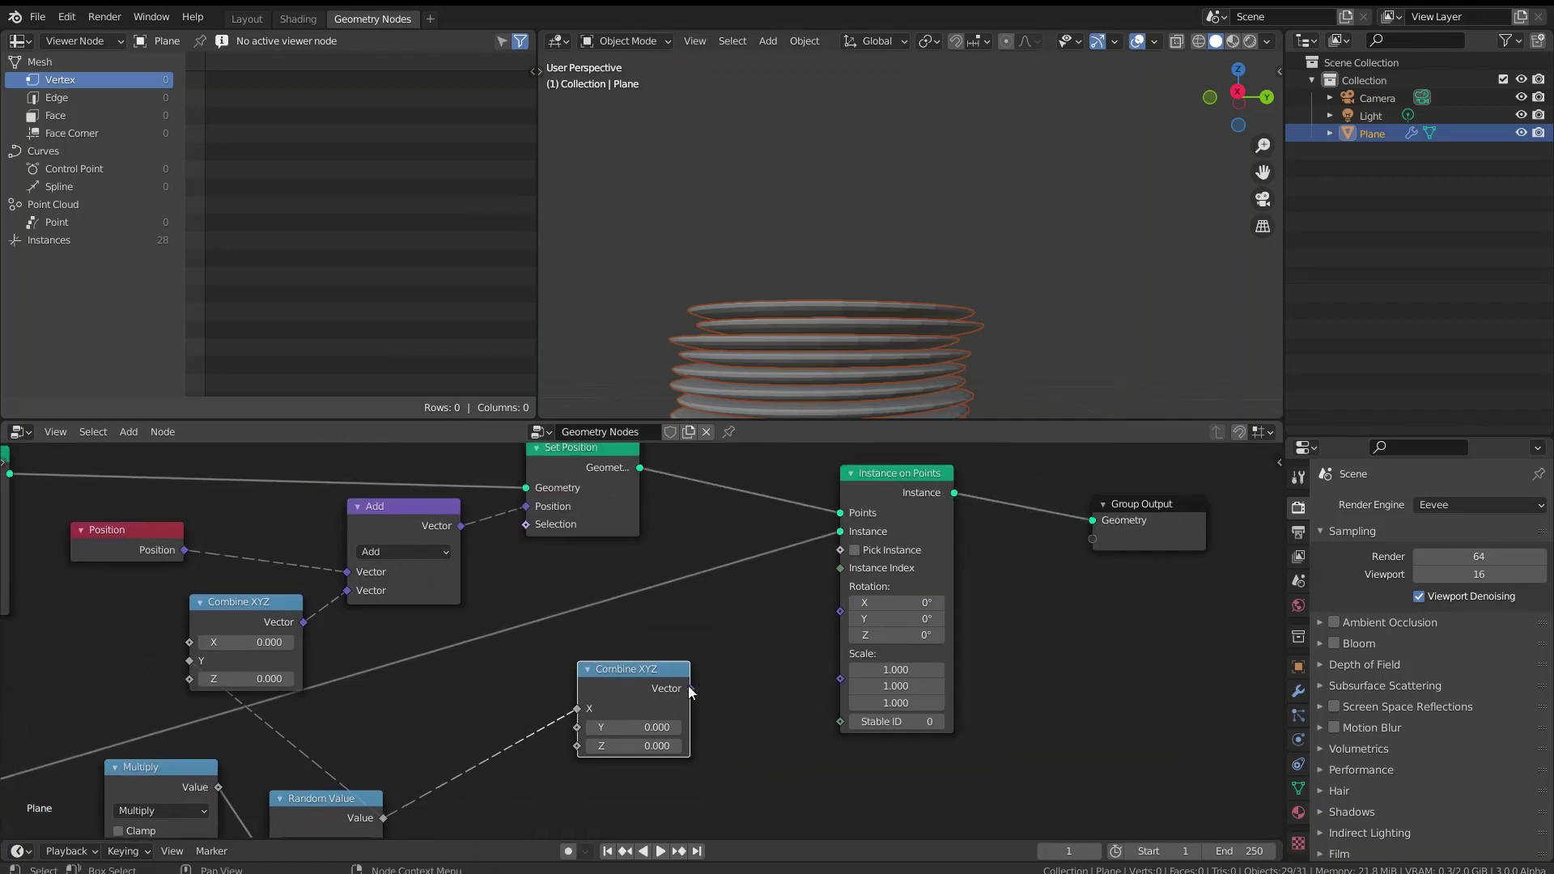
left_click_drag(693, 687, 846, 611)
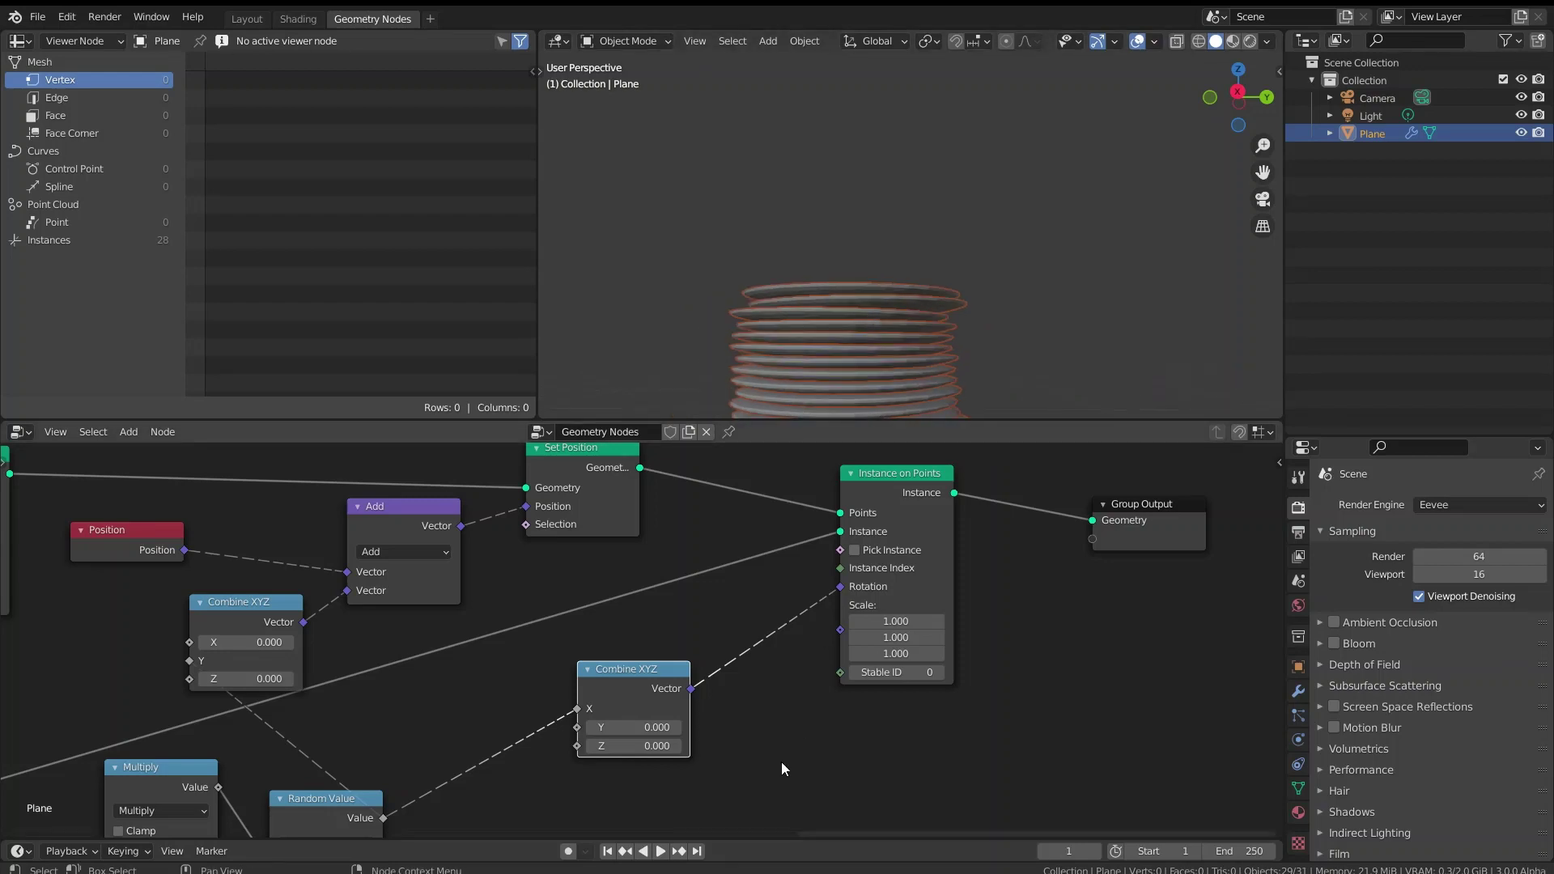
- Insert a copy of the Multiply node between Random Value and the rotation Combine XYZ, with its second value set to 0.7
middle_click_drag(547, 795, 689, 652)
left_click(133, 745)
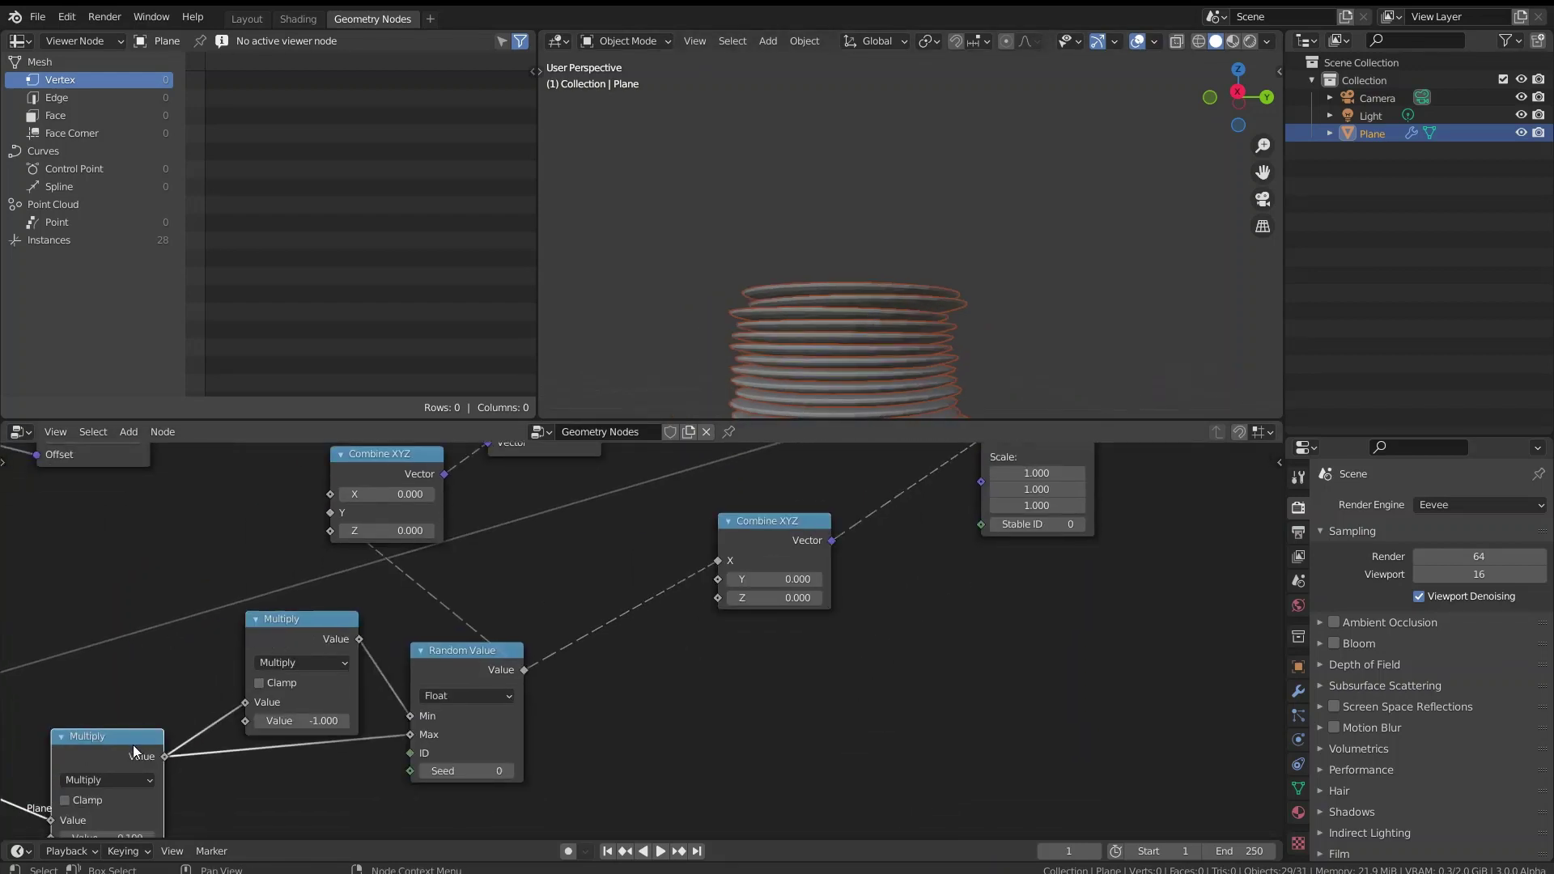
key("shift+d")
left_click(682, 572)
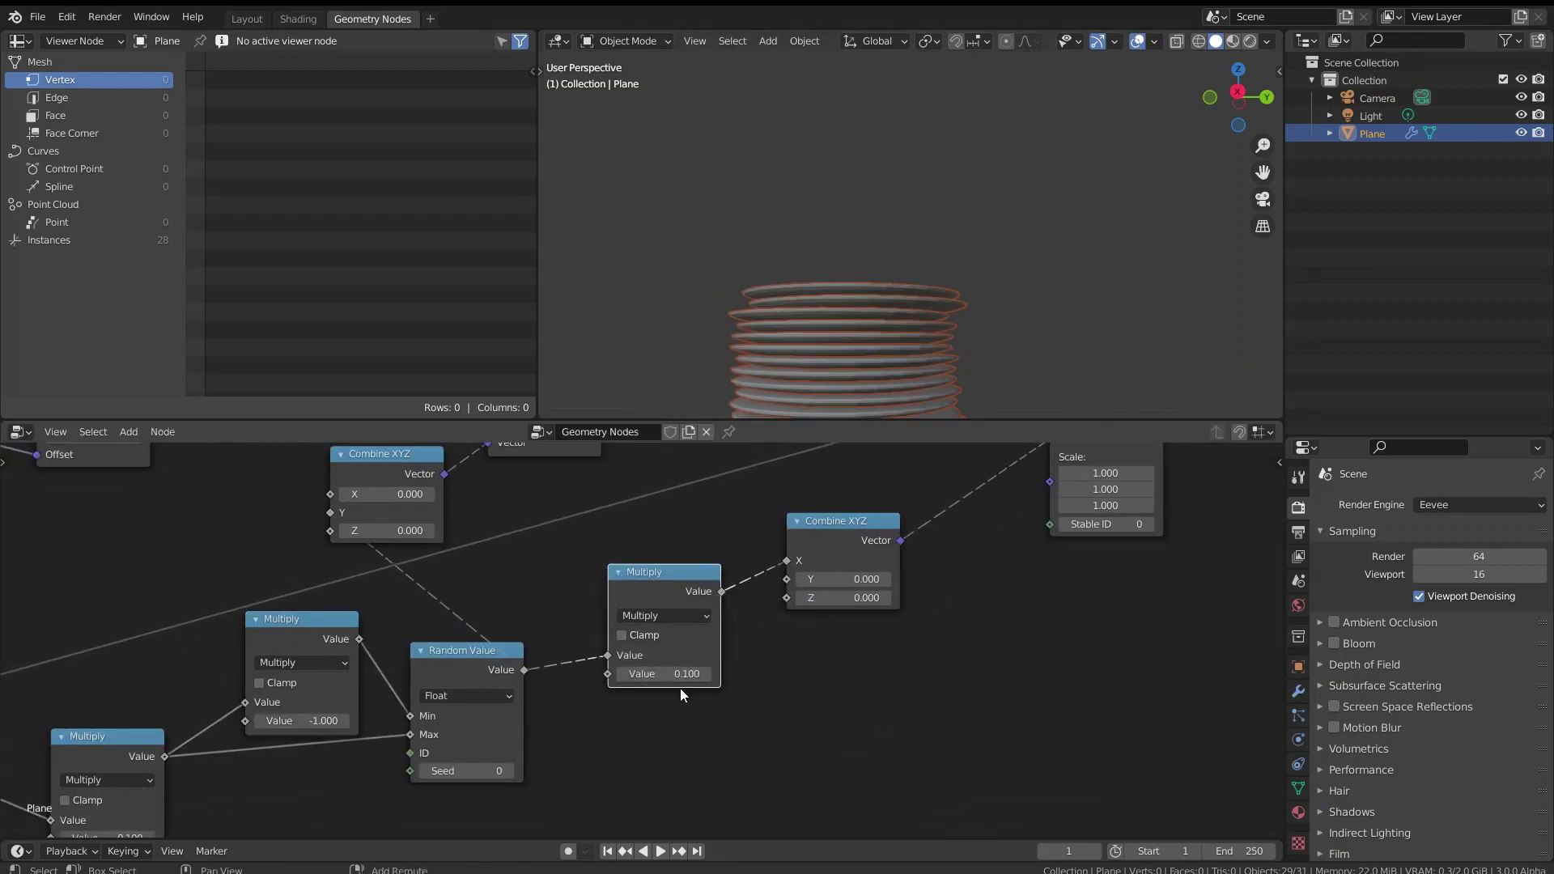
mouse_move(680, 673)
left_mouse_down()
mouse_move(777, 673)
mouse_move(701, 674)
left_mouse_up()
left_click(668, 673)
type("0.73")
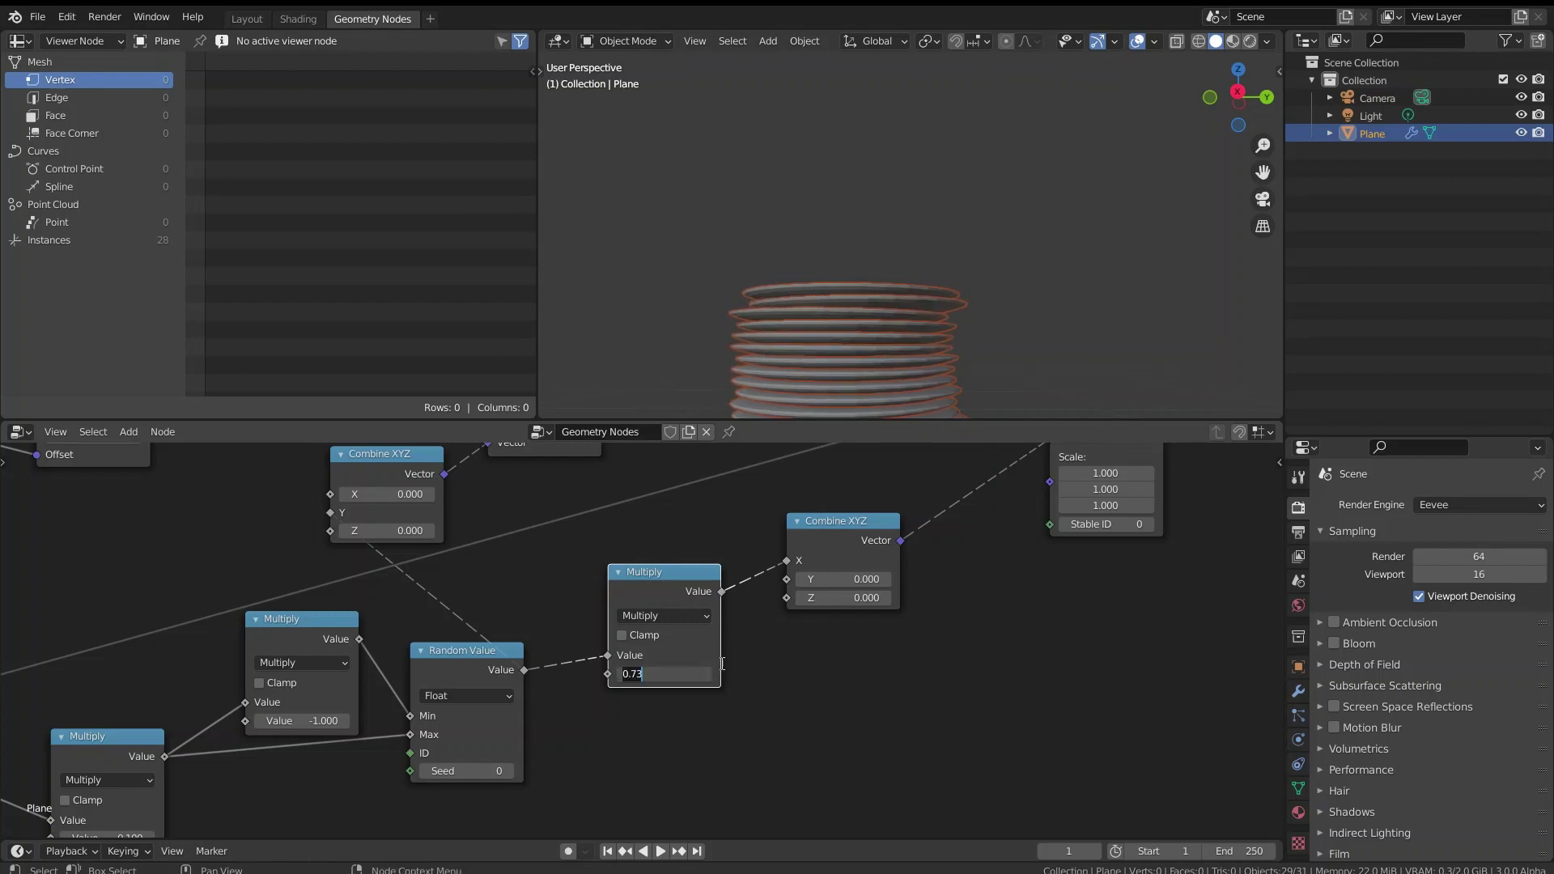
type(".7")
key("Return")
- Examine the tilt and offset of the stacked discs from several angles and distances
scroll(931, 264, "down", 6)
scroll(891, 360, "up", 3)
middle_click_drag(909, 363, 794, 346, "shift")
scroll(895, 306, "up", 5)
scroll(814, 241, "down", 4)
middle_click_drag(814, 241, 1139, 286)
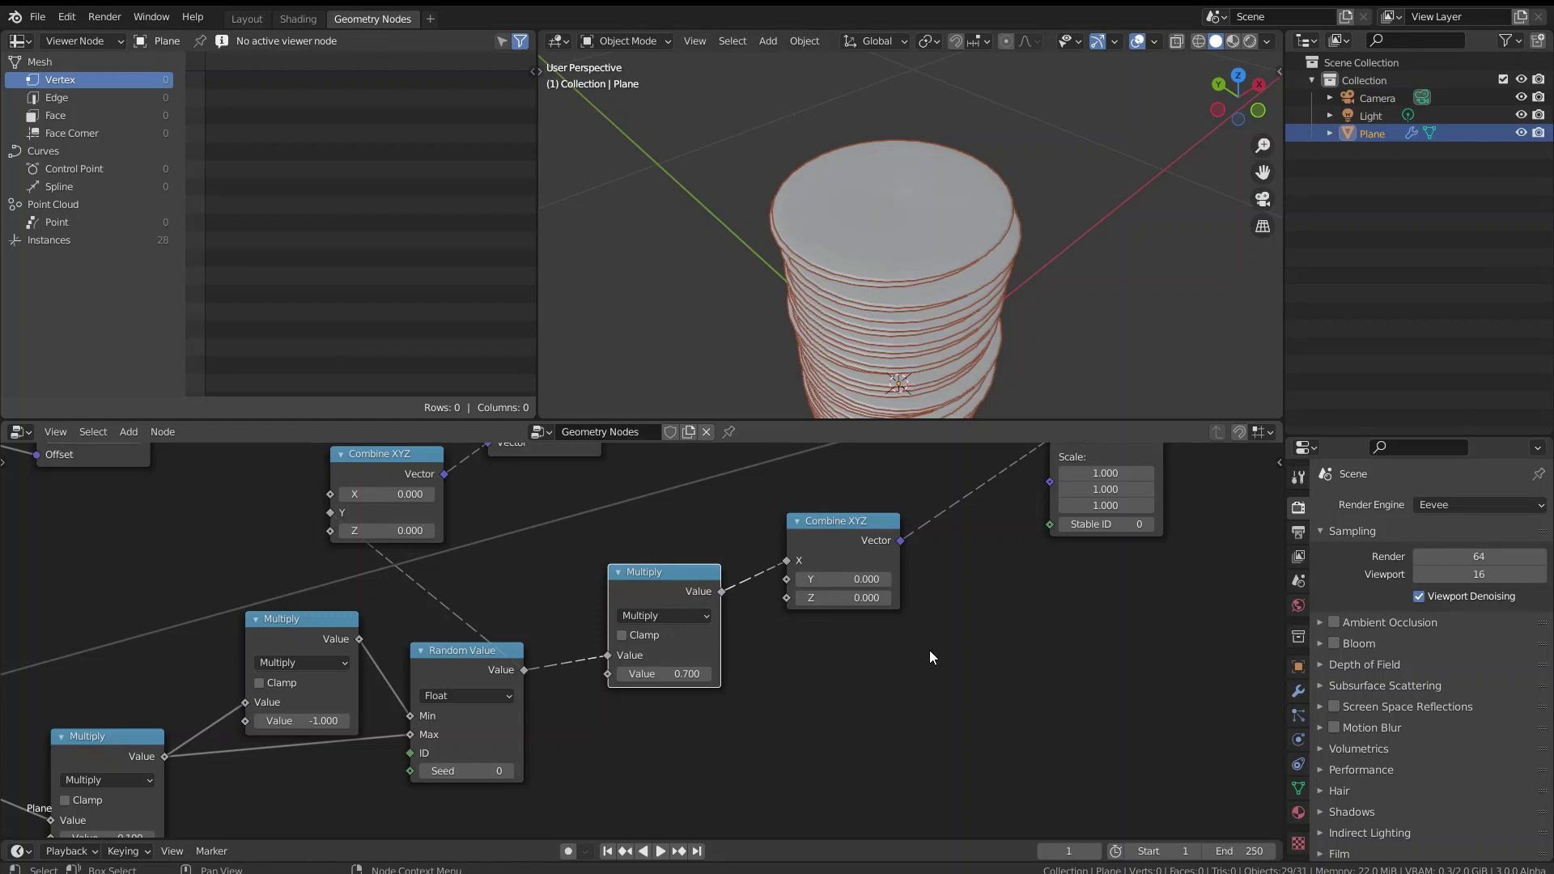
middle_click_drag(928, 649, 759, 836)
scroll(954, 207, "down", 5)
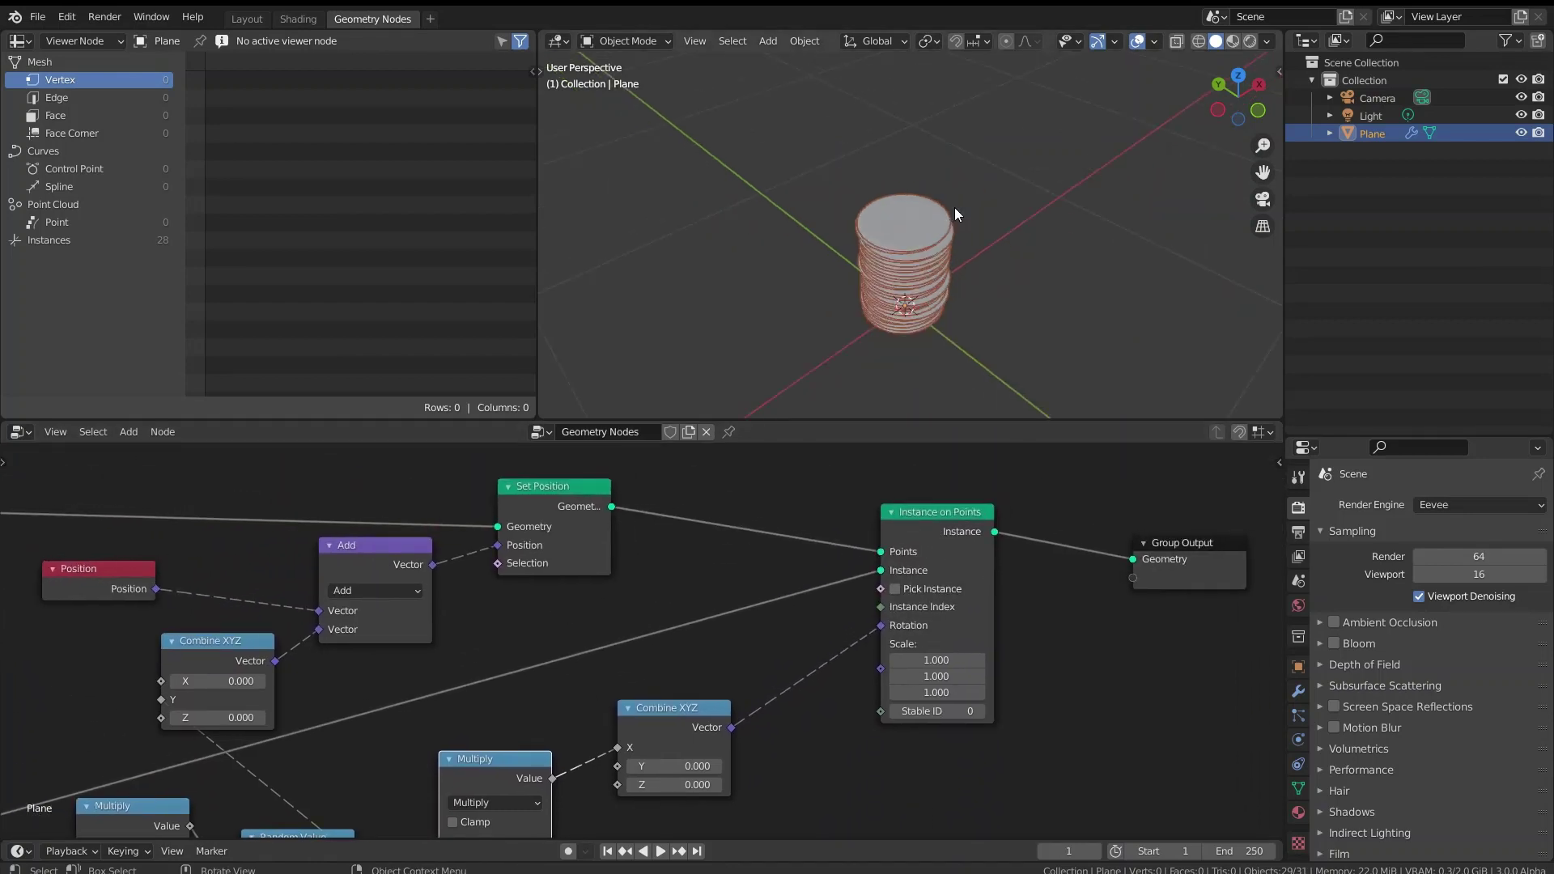
scroll(969, 337, "up", 6)
middle_click_drag(961, 374, 994, 348)
scroll(994, 348, "down", 3)
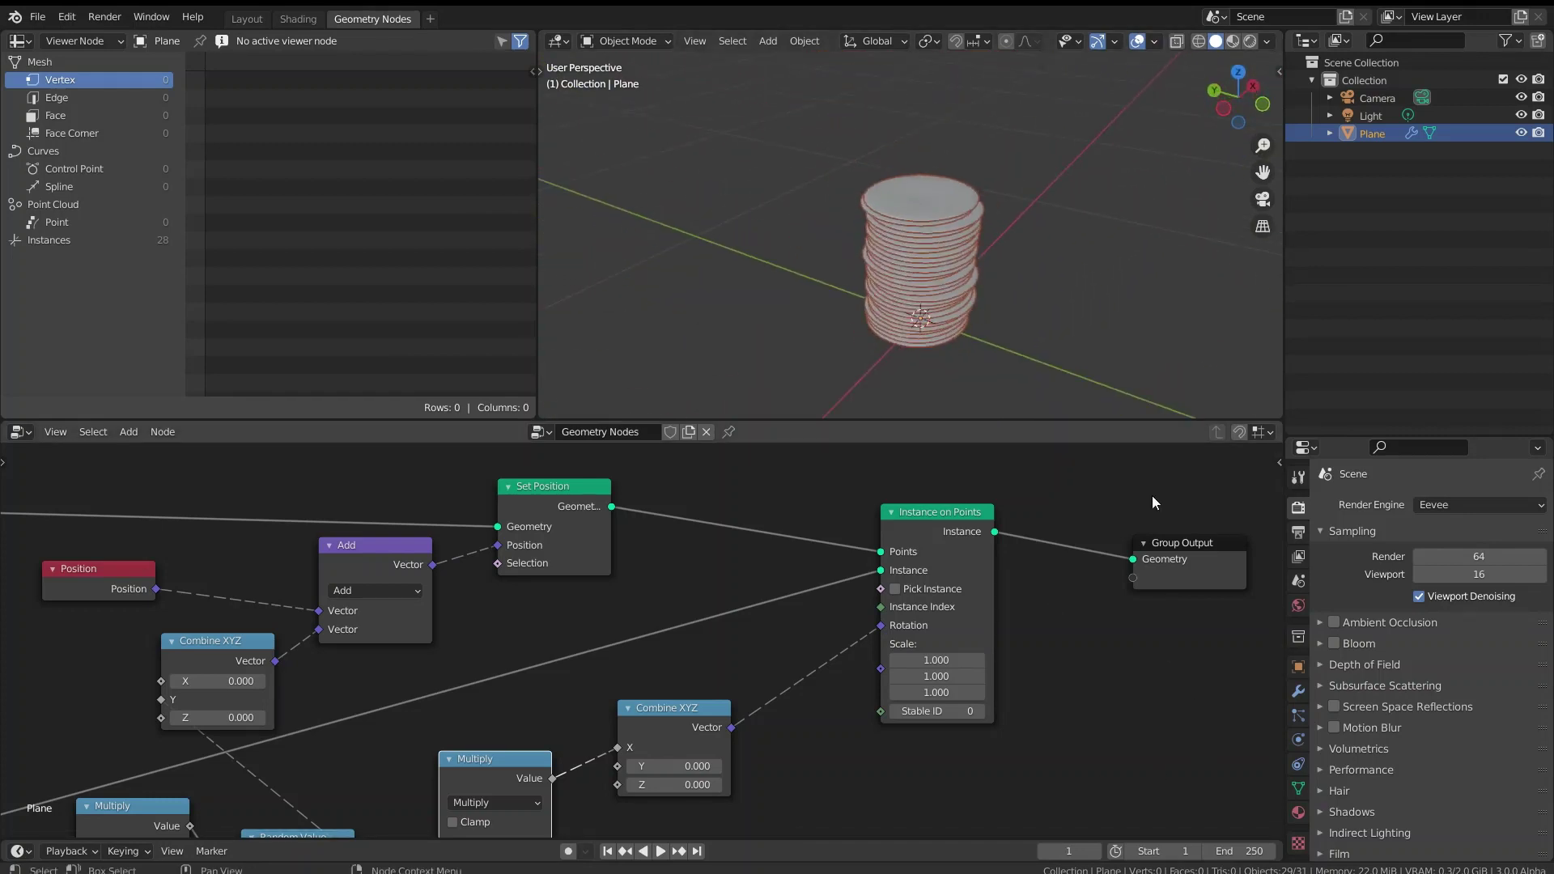
- Duplicate the disc stack twice near the original and delete both copies
scroll(963, 319, "down", 3)
key("shift+d")
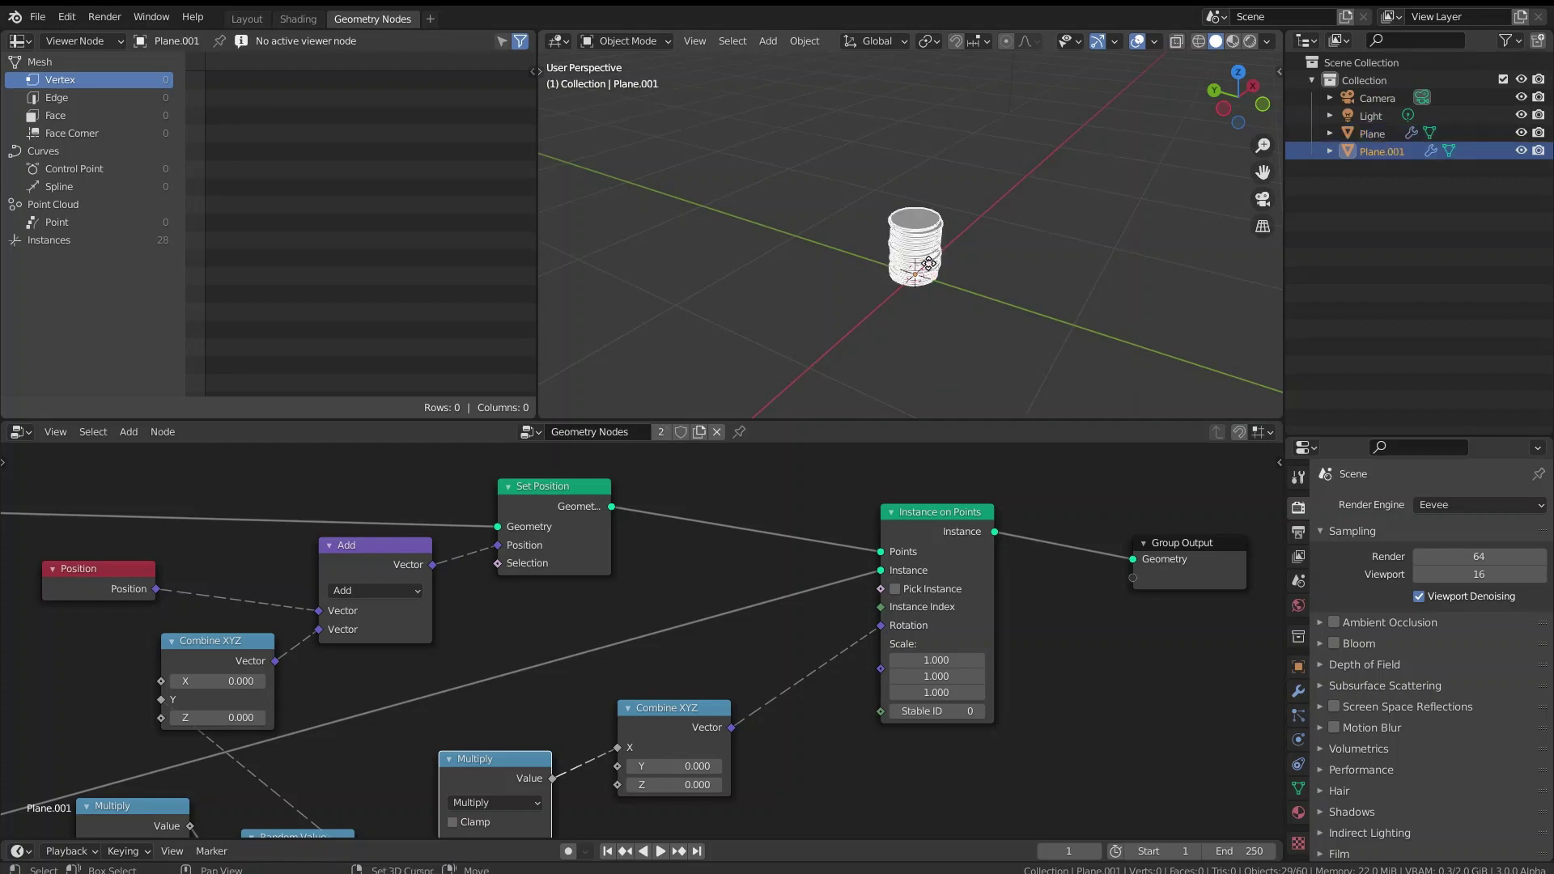
left_click(843, 255)
key("shift+d")
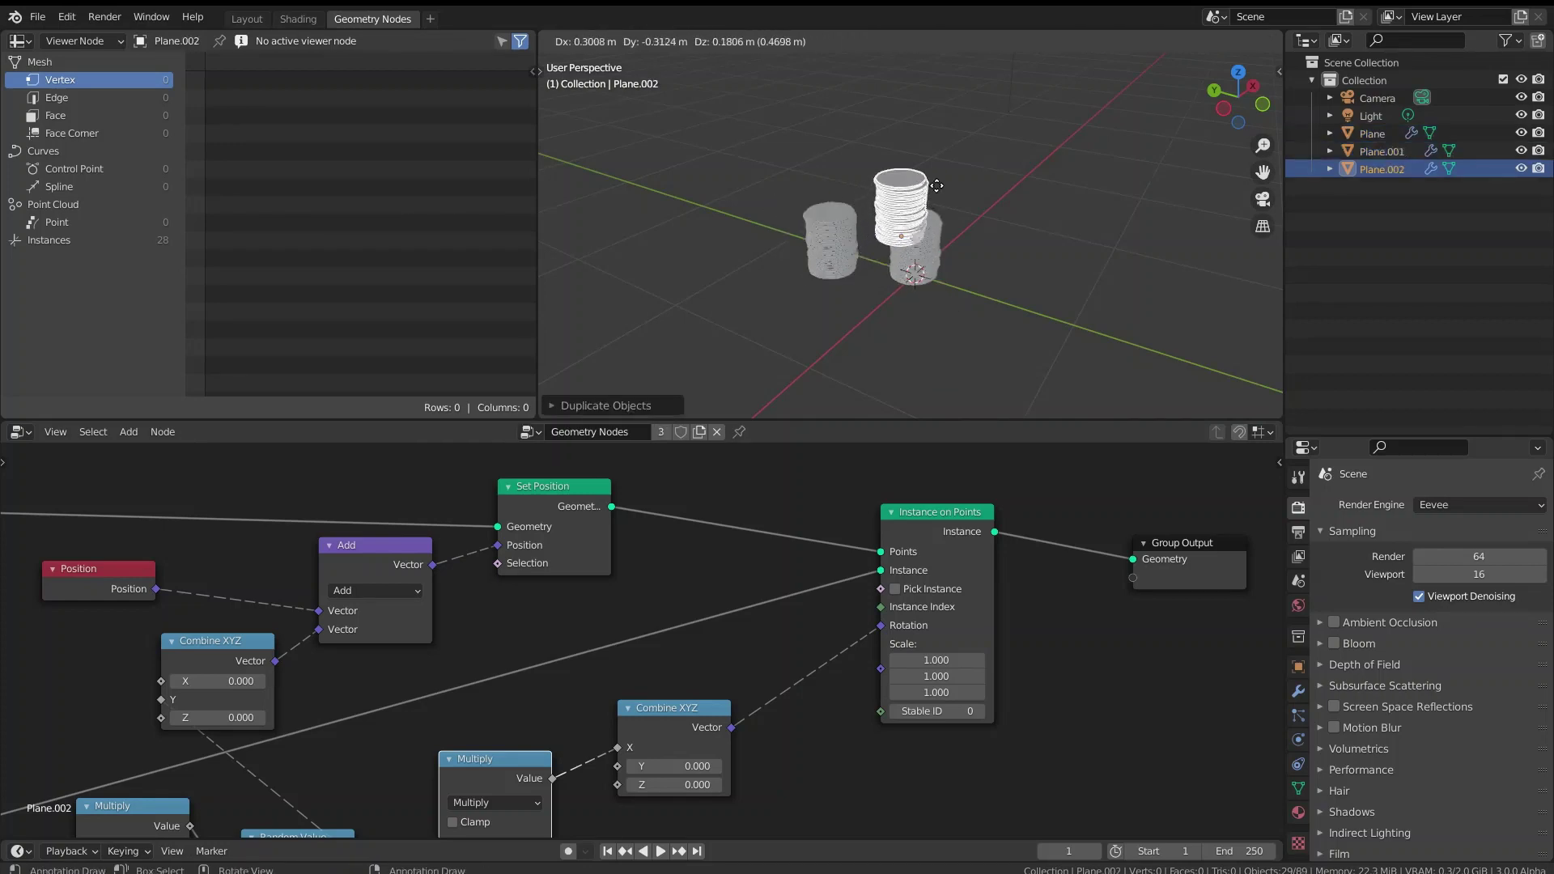
left_click(917, 182)
key("x")
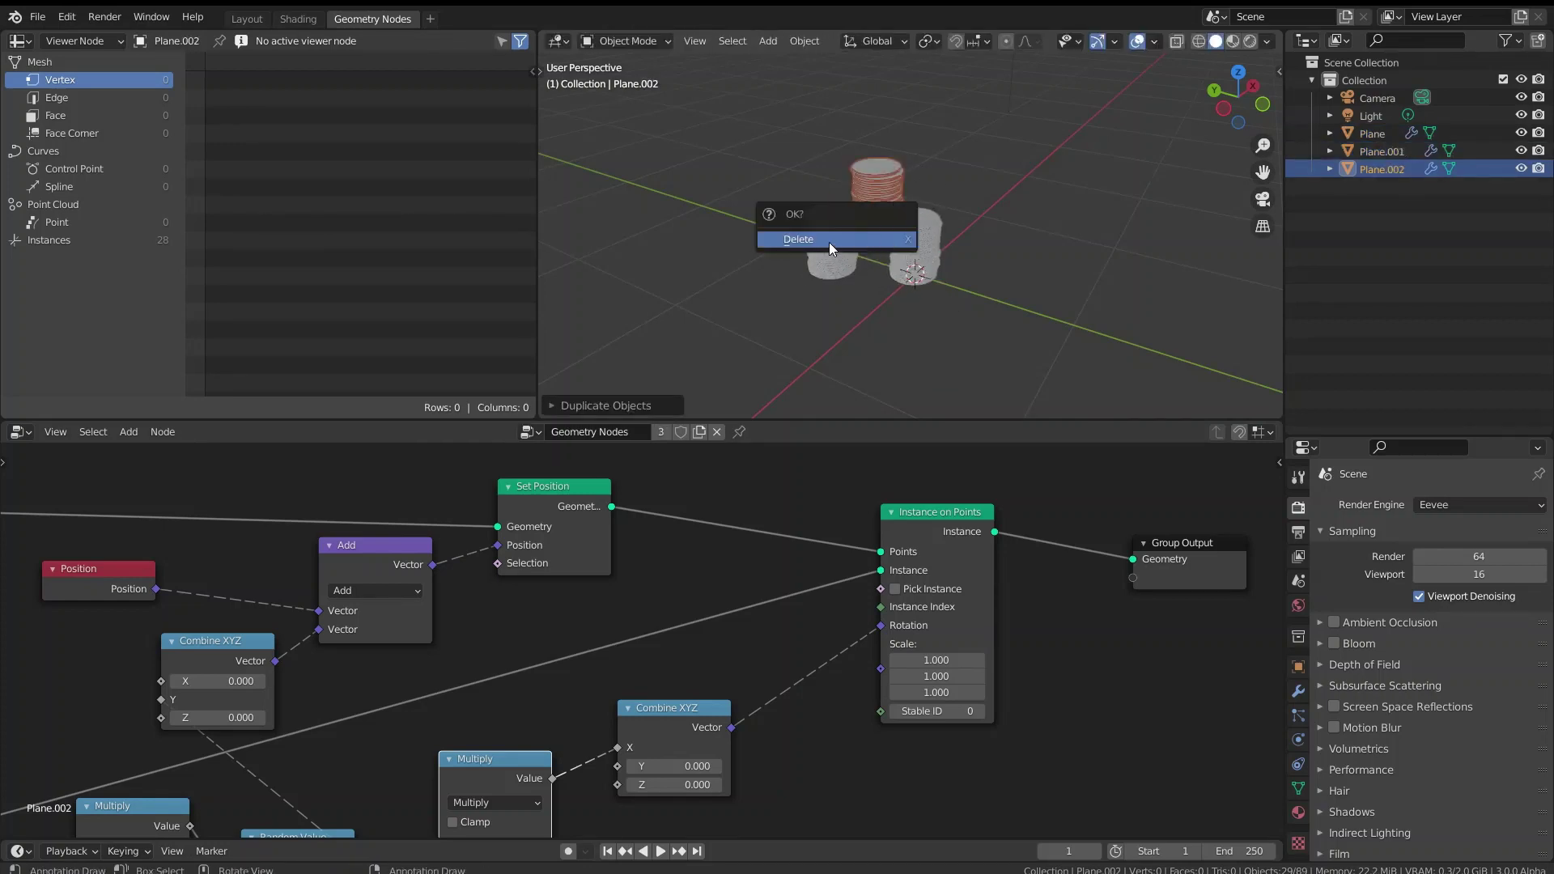
left_click(828, 241)
left_click(833, 241)
key("x")
left_click(849, 245)
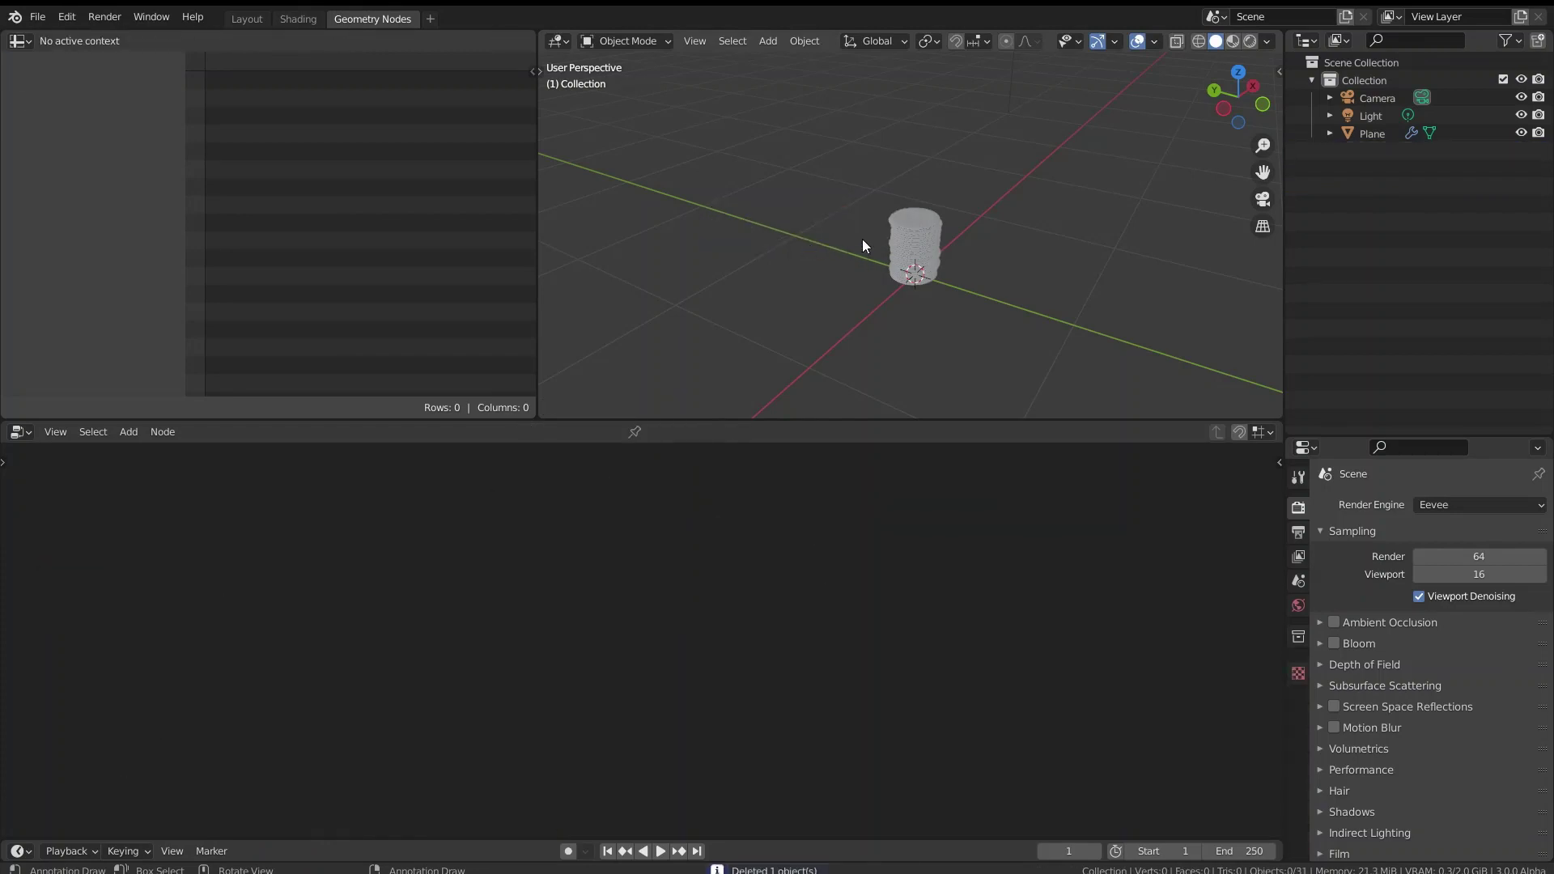
- Select the disc stack and add a Group Input node beside the Radius value node
left_click(915, 247)
middle_click_drag(202, 639, 765, 598, "ctrl")
middle_click_drag(705, 496, 809, 583)
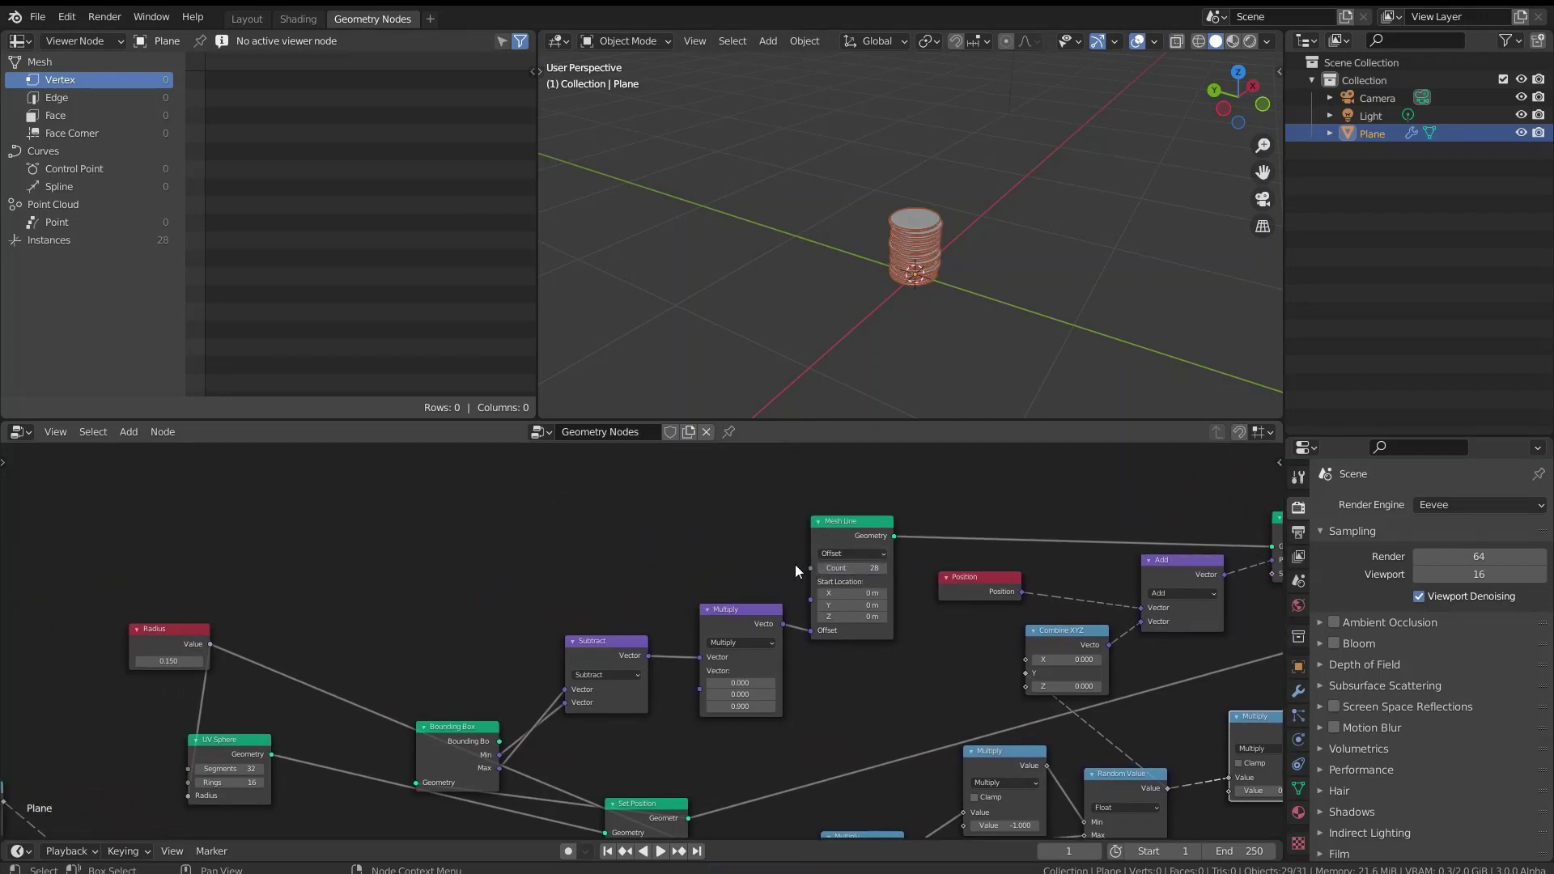
scroll(570, 545, "up", 3)
middle_click_drag(570, 545, 684, 634)
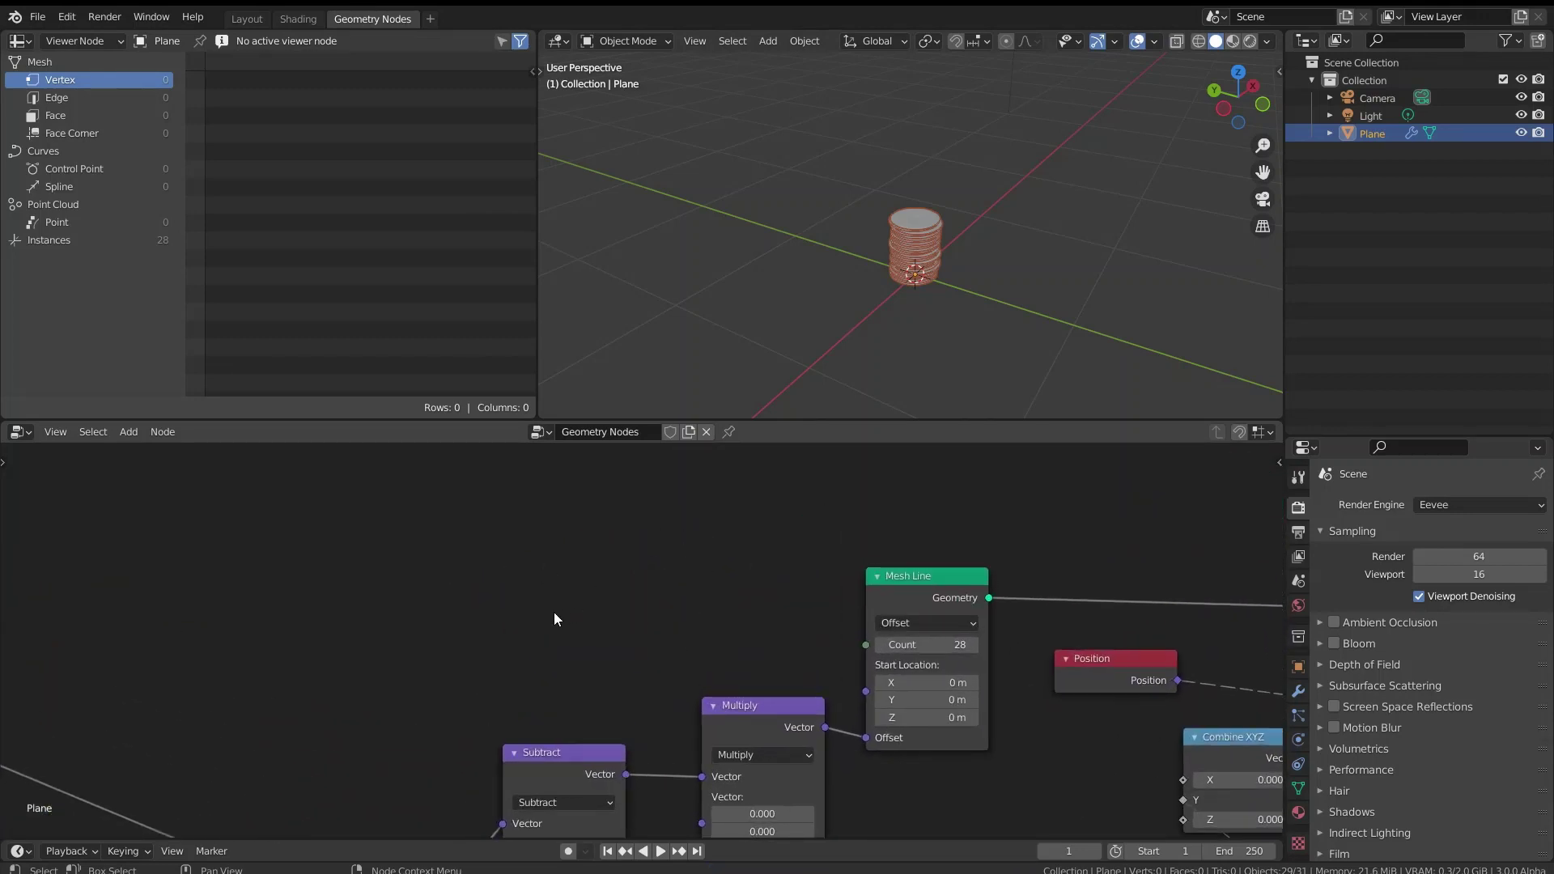
scroll(554, 619, "down", 6)
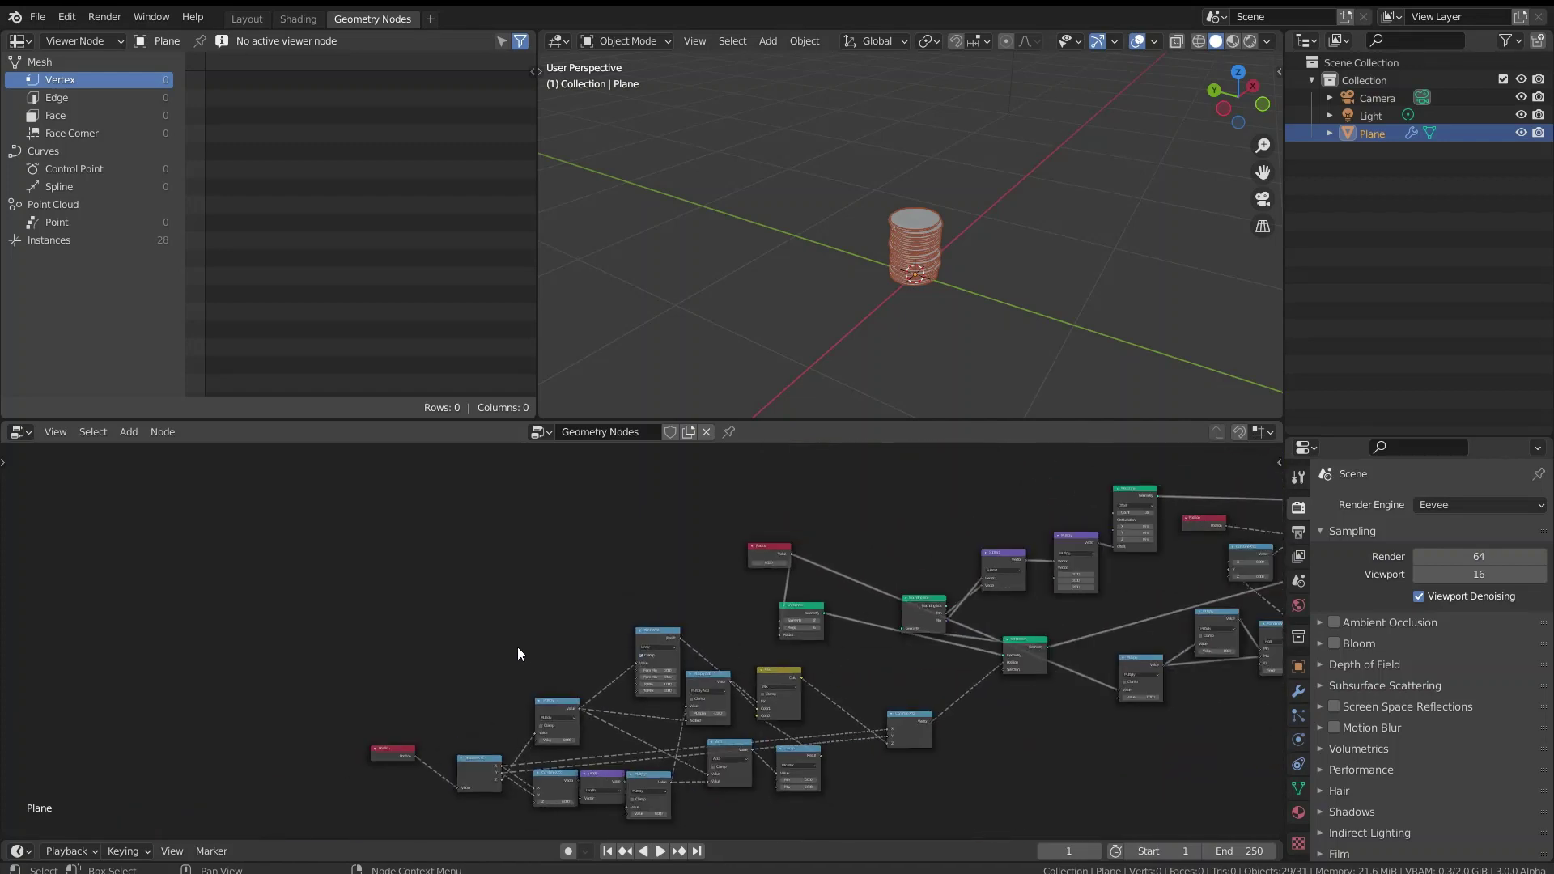
scroll(513, 620, "up", 2)
key("shift+a")
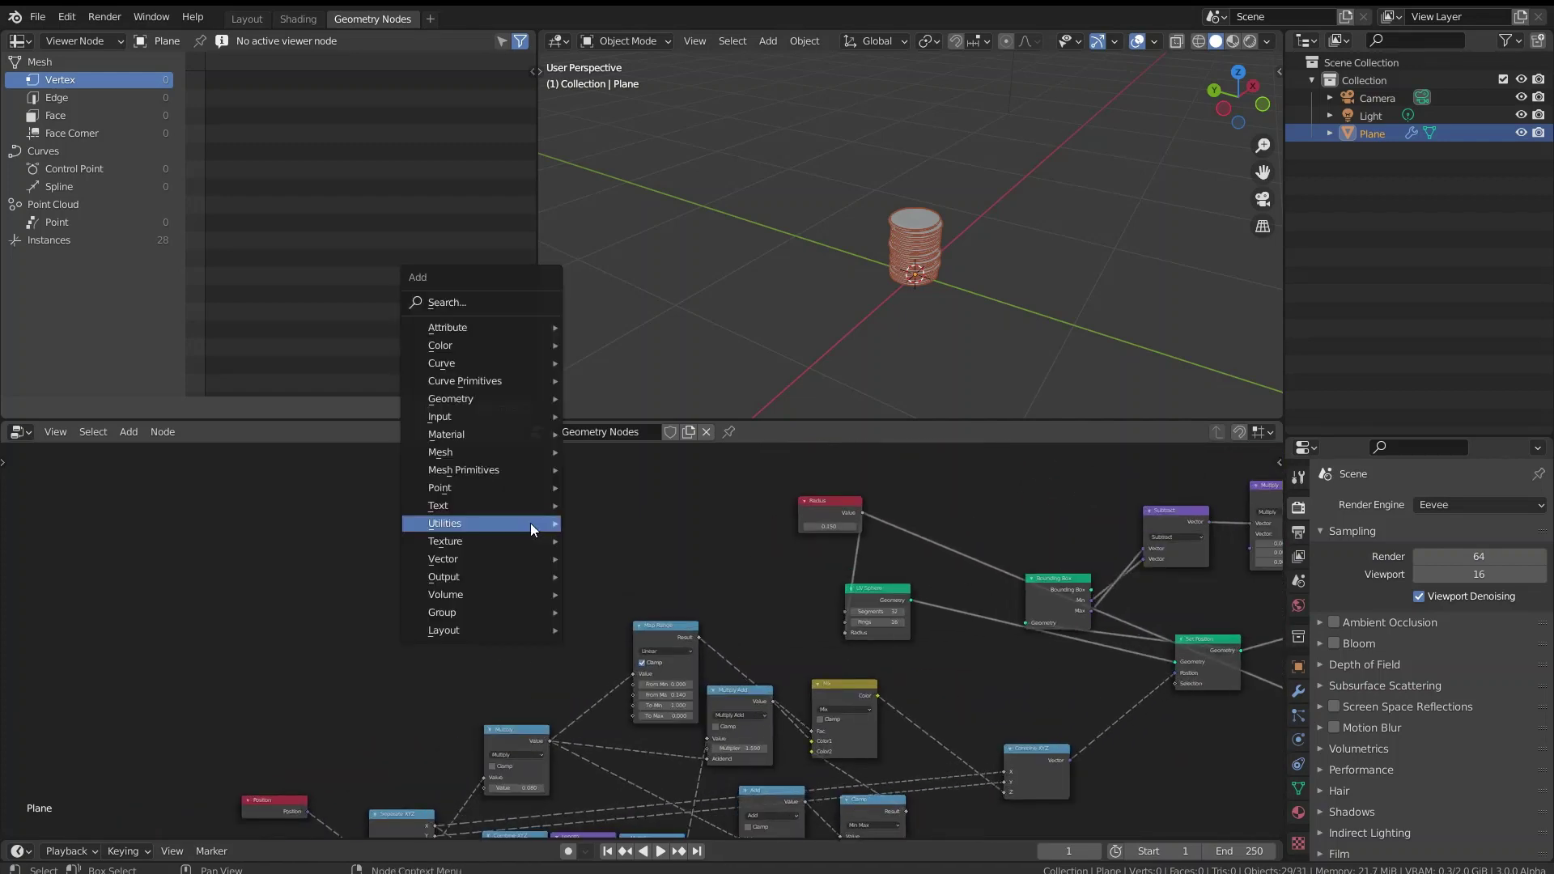
left_click(501, 301)
type("inp")
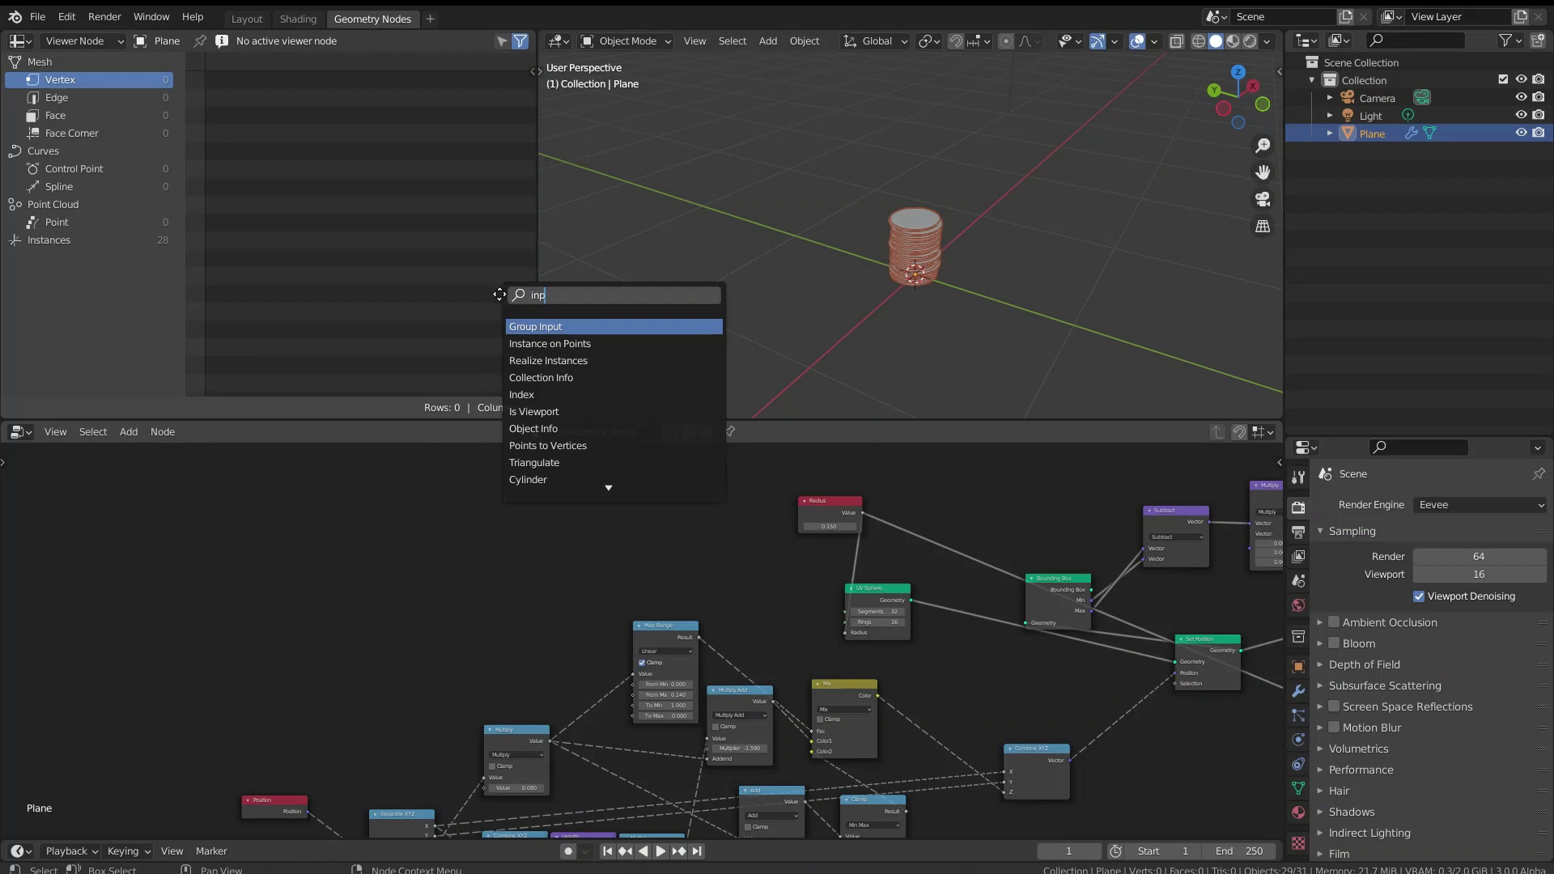
key("Return")
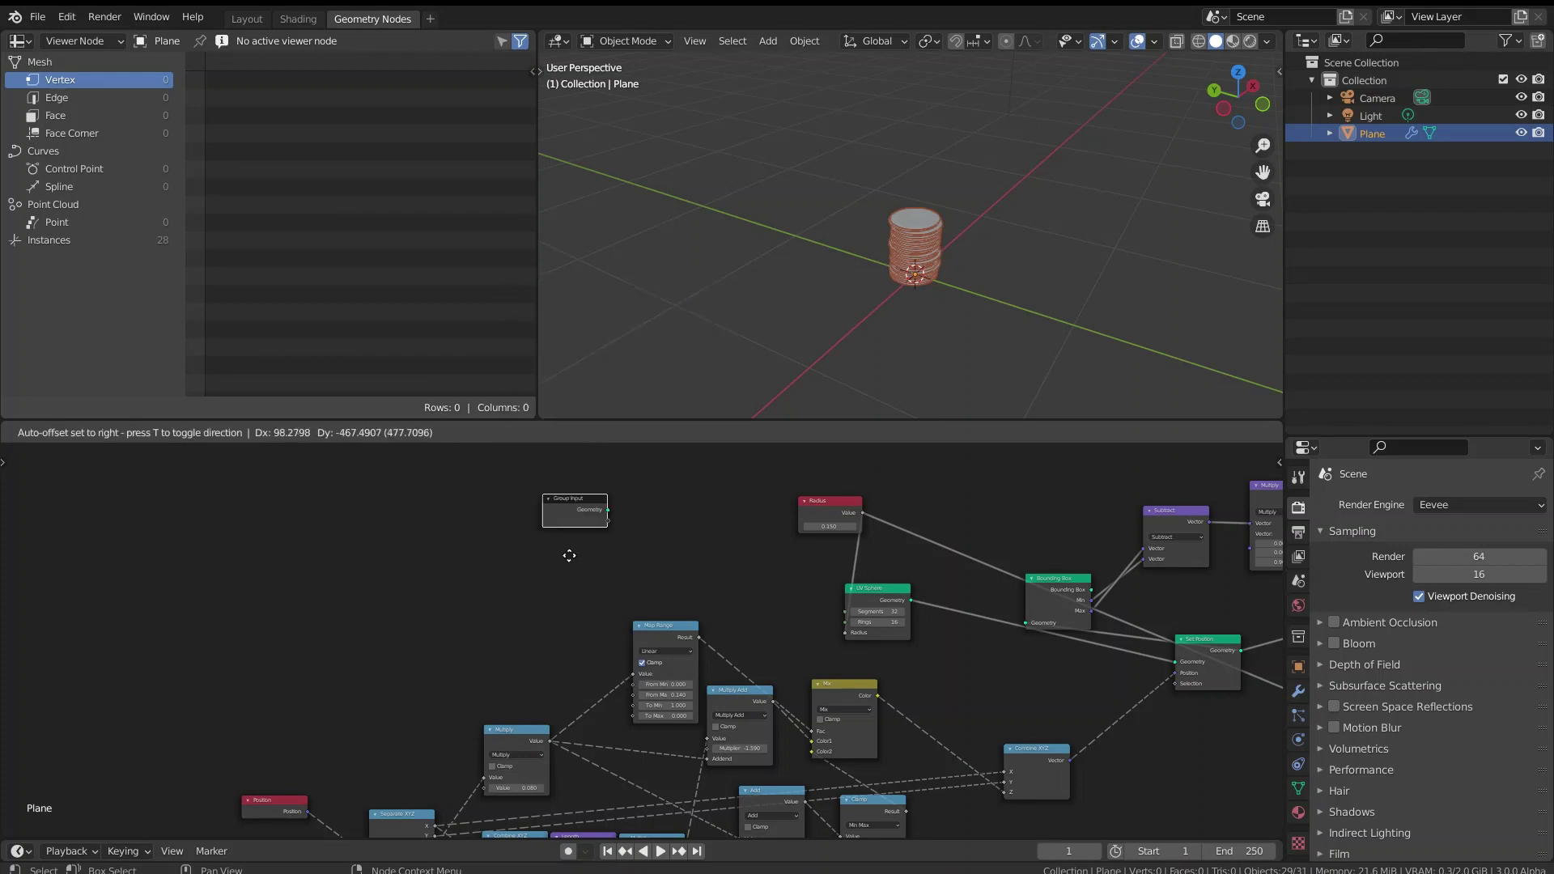
left_click(692, 541)
- Join the Radius output links in a reroute and feed it from a new Group Input socket in place of the Radius node
scroll(692, 541, "up", 3)
middle_click_drag(825, 488, 677, 639)
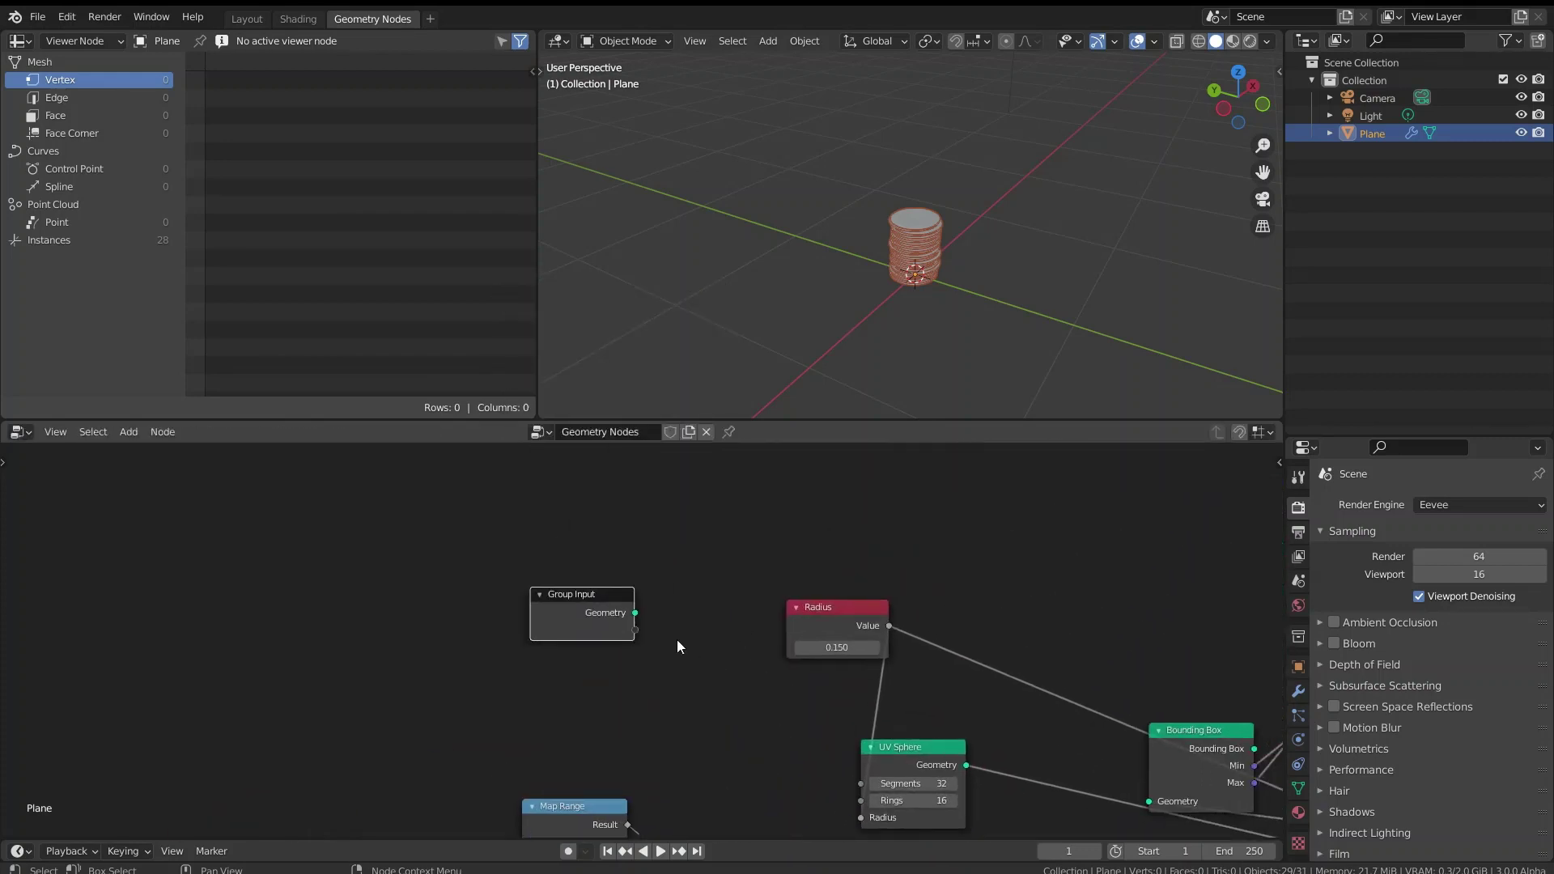
key("n")
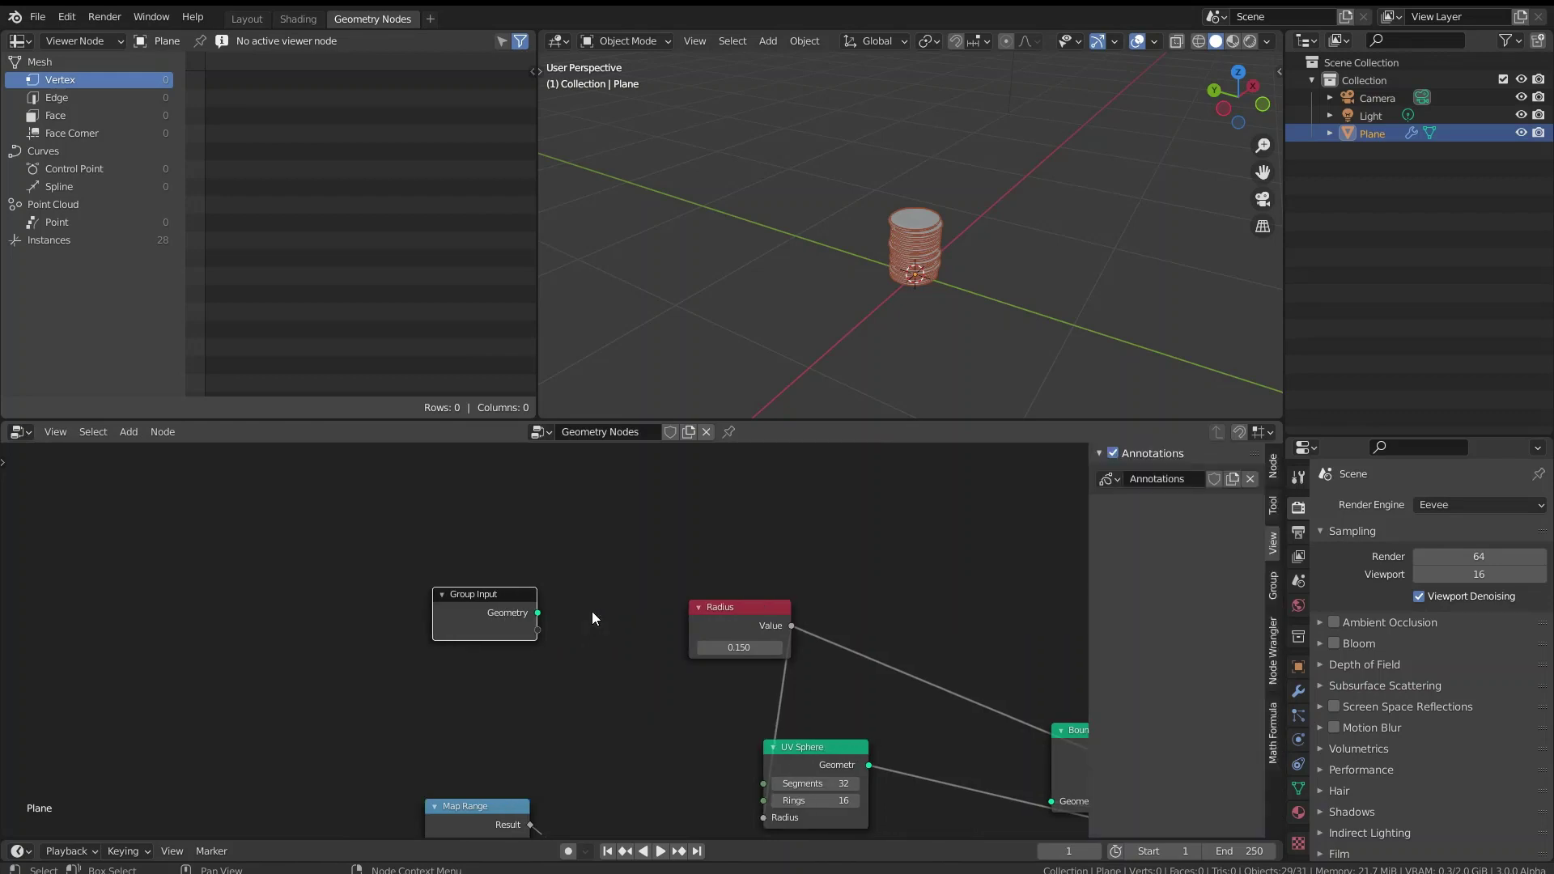
key("n")
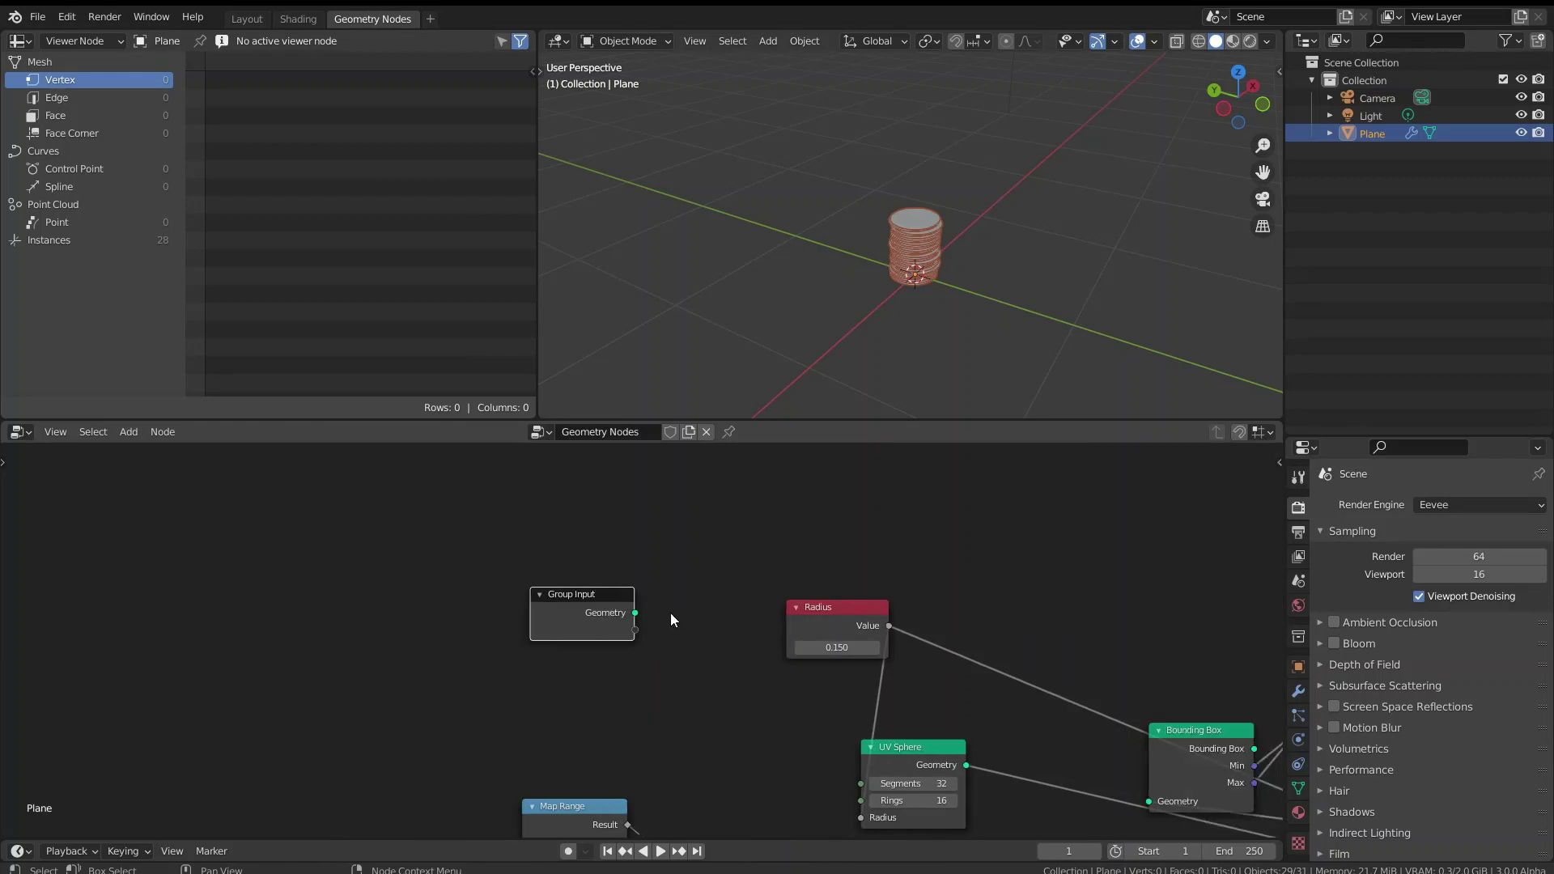
right_click_drag(974, 620, 864, 719, "shift")
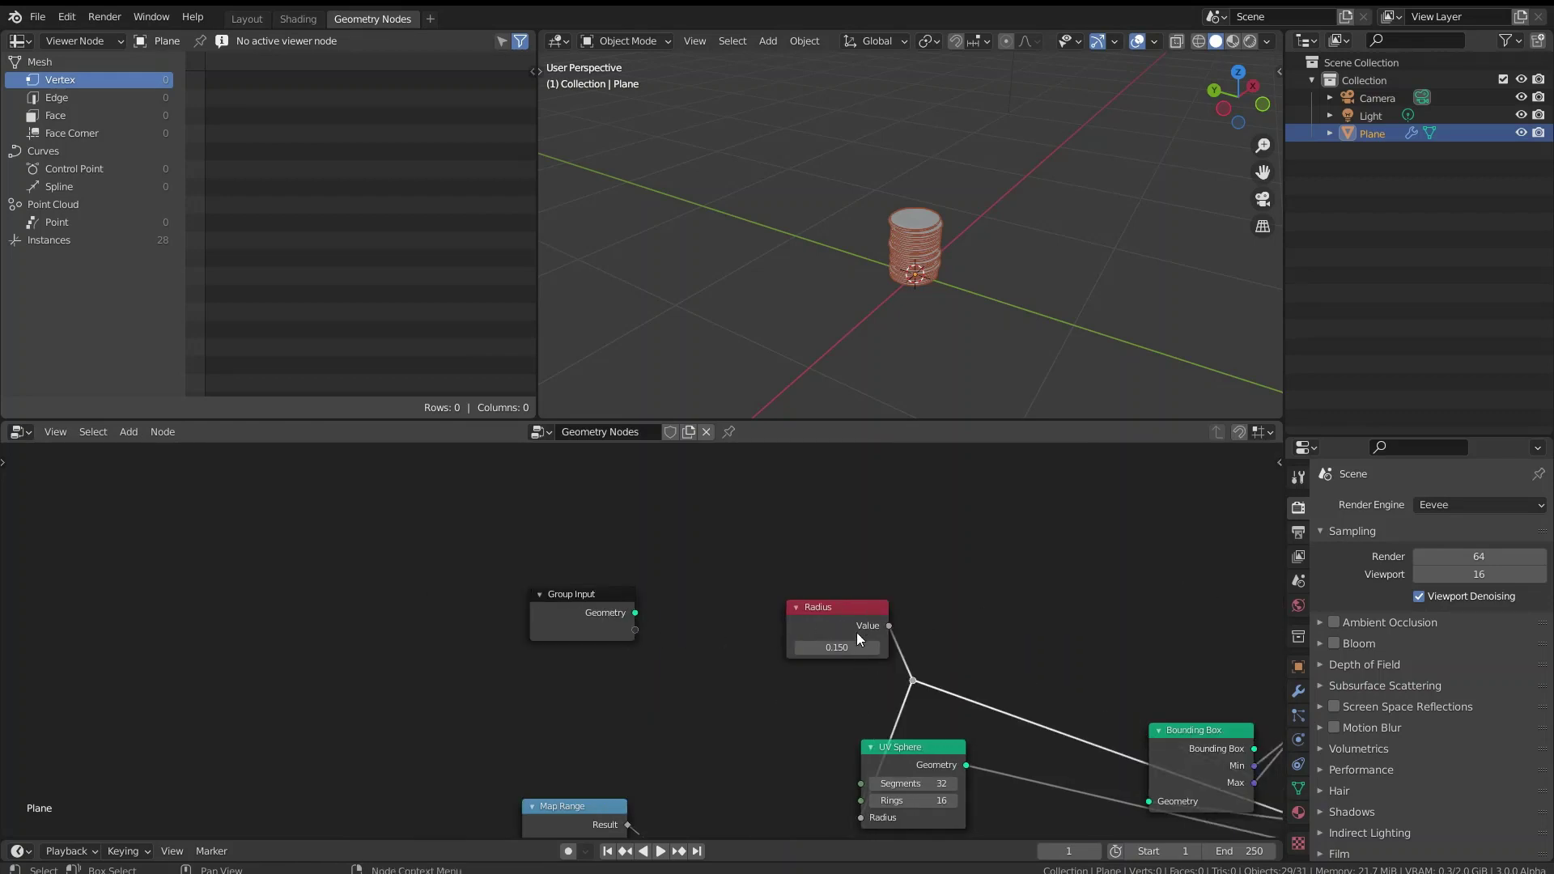
left_click_drag(856, 633, 739, 654)
left_click_drag(909, 682, 636, 629)
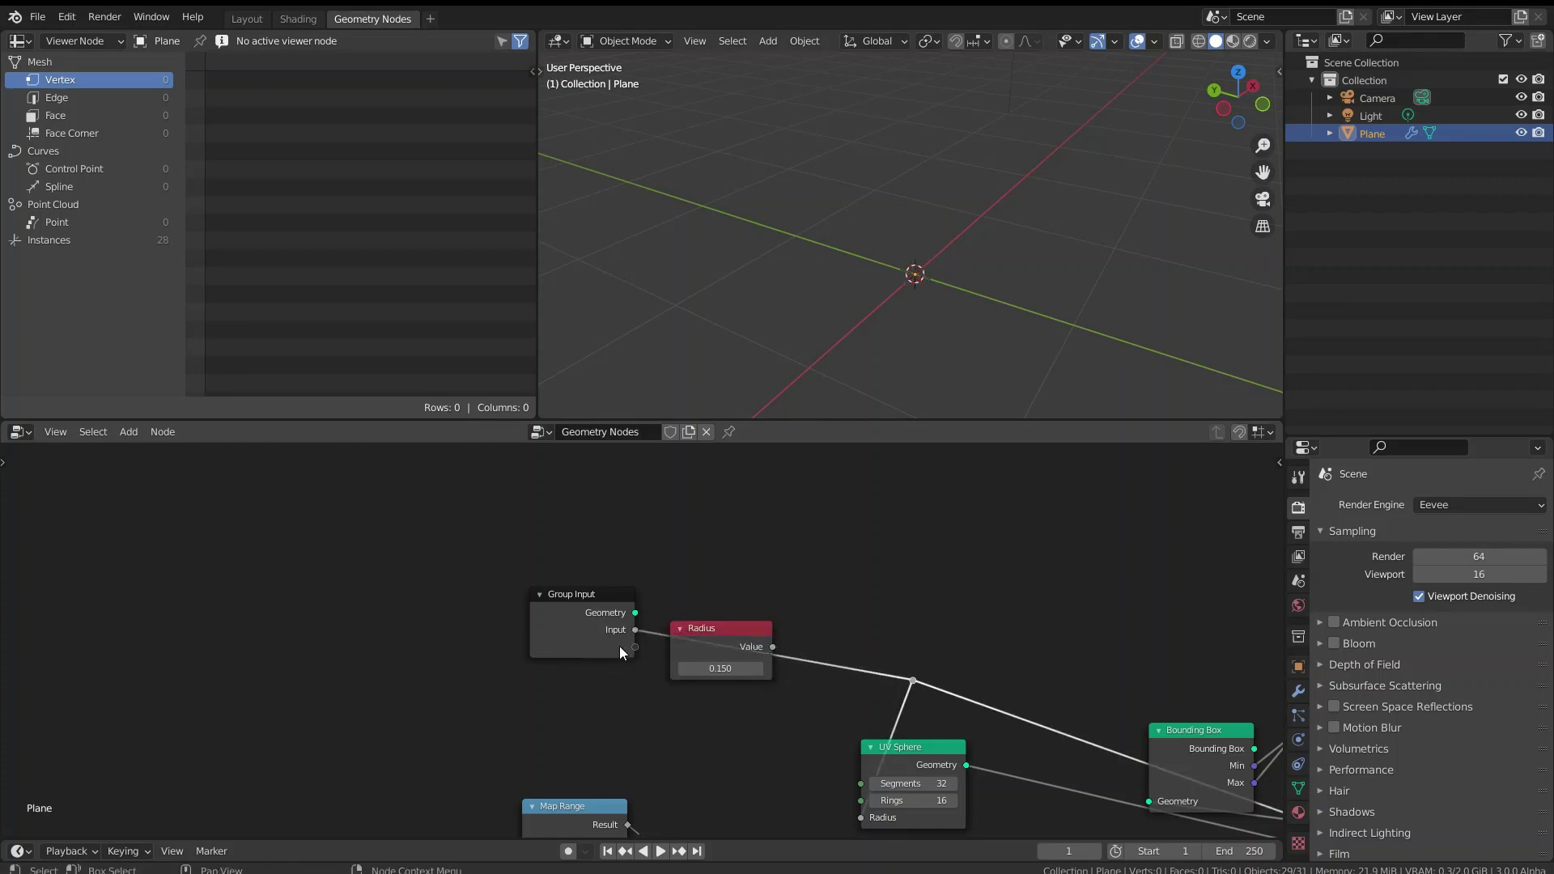
- Rename the new group input socket as Plate Radius
key("n")
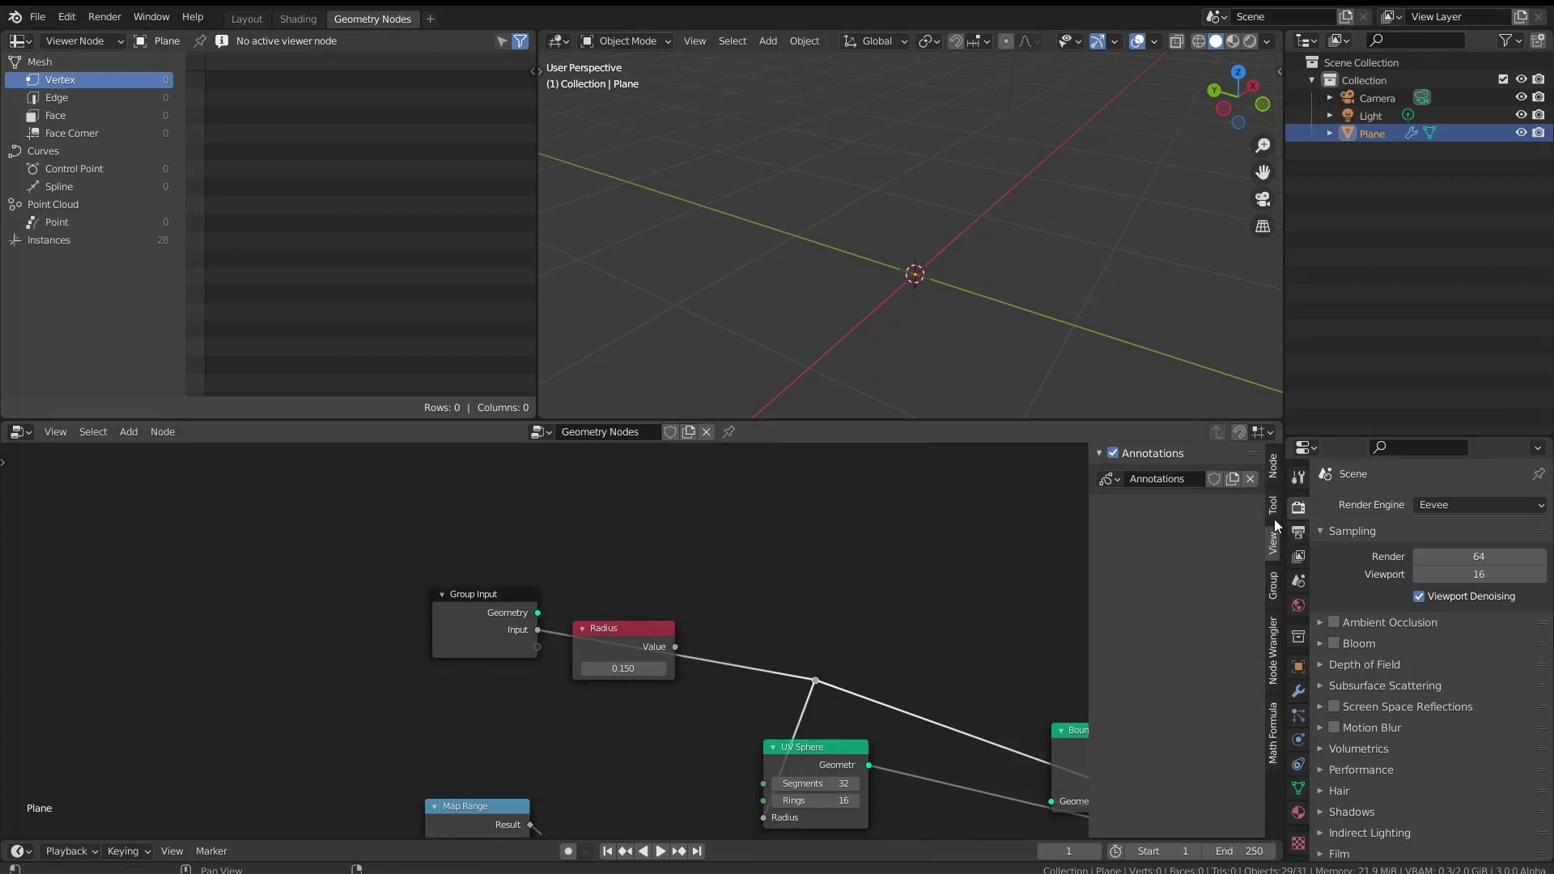
left_click(1272, 471)
left_click(1272, 586)
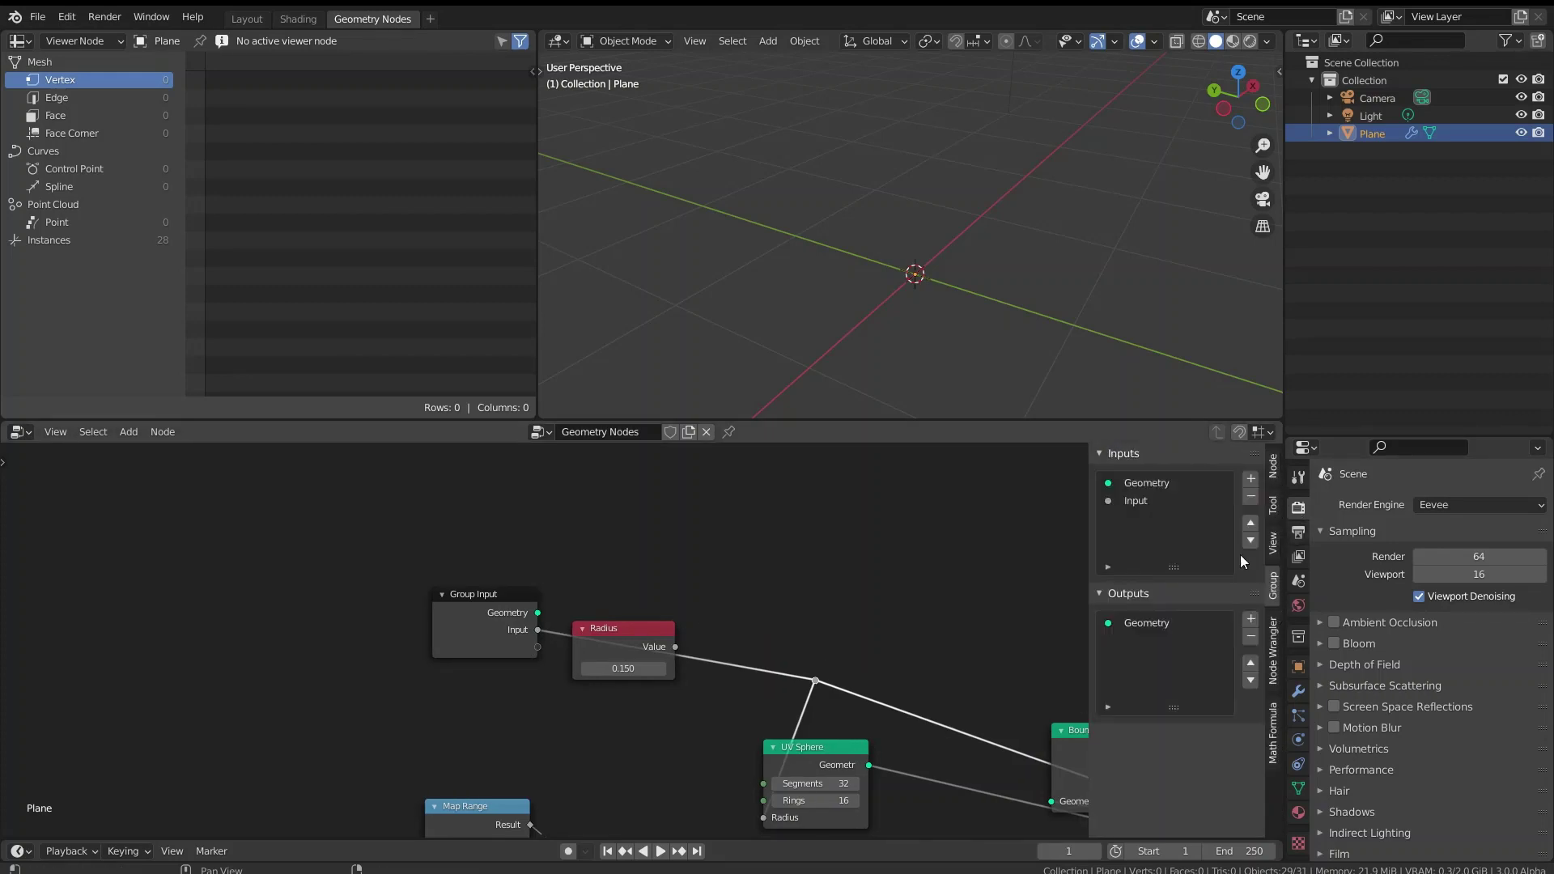
double_click(1177, 500)
type("Radius")
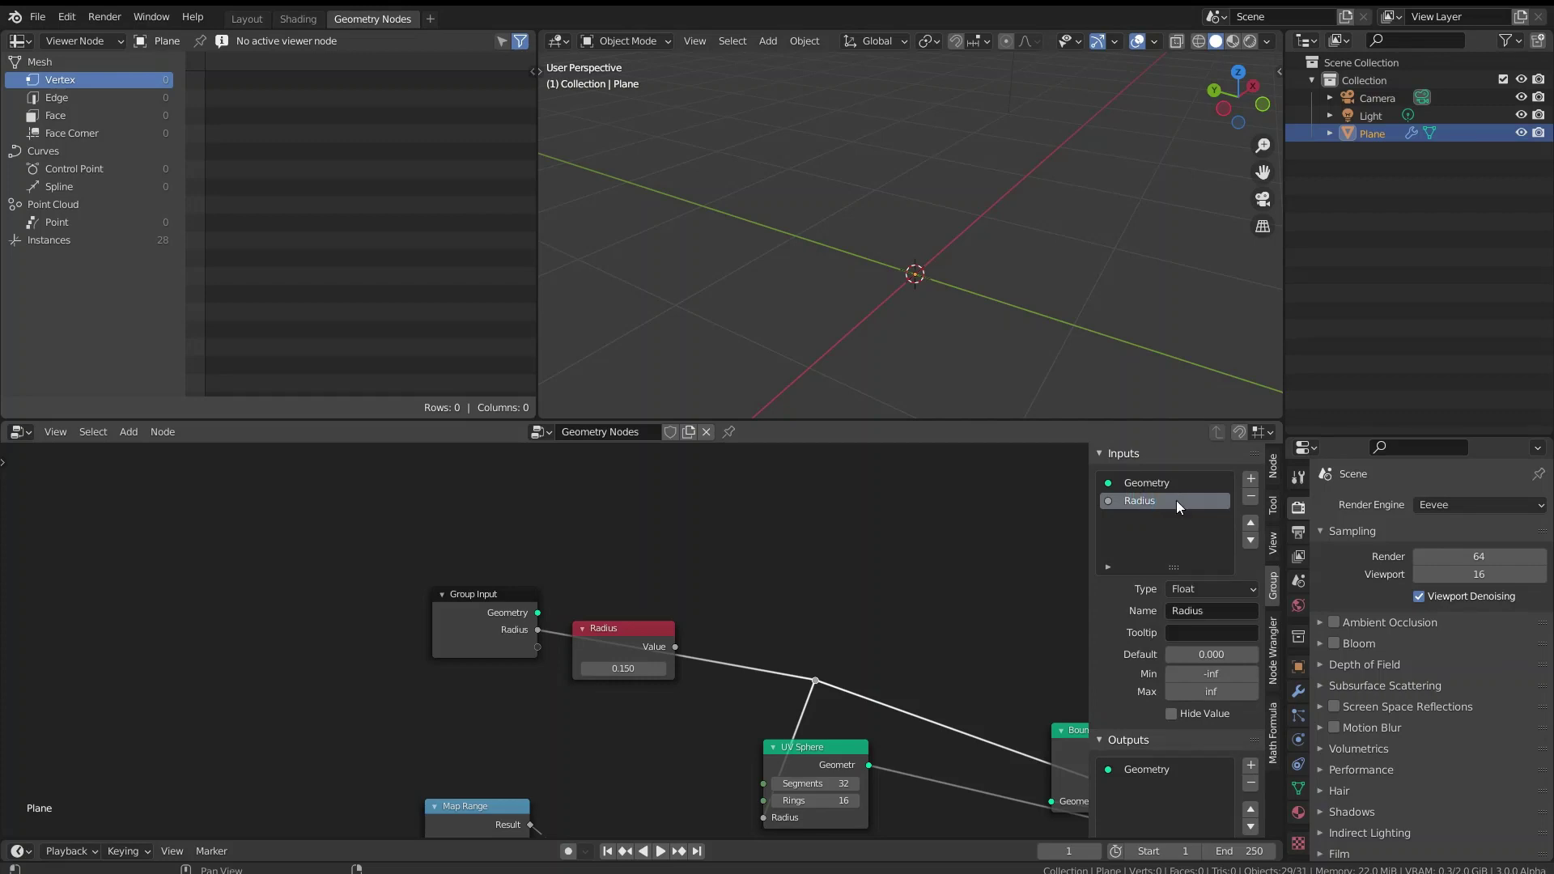
key("ctrl+a")
type("Pl")
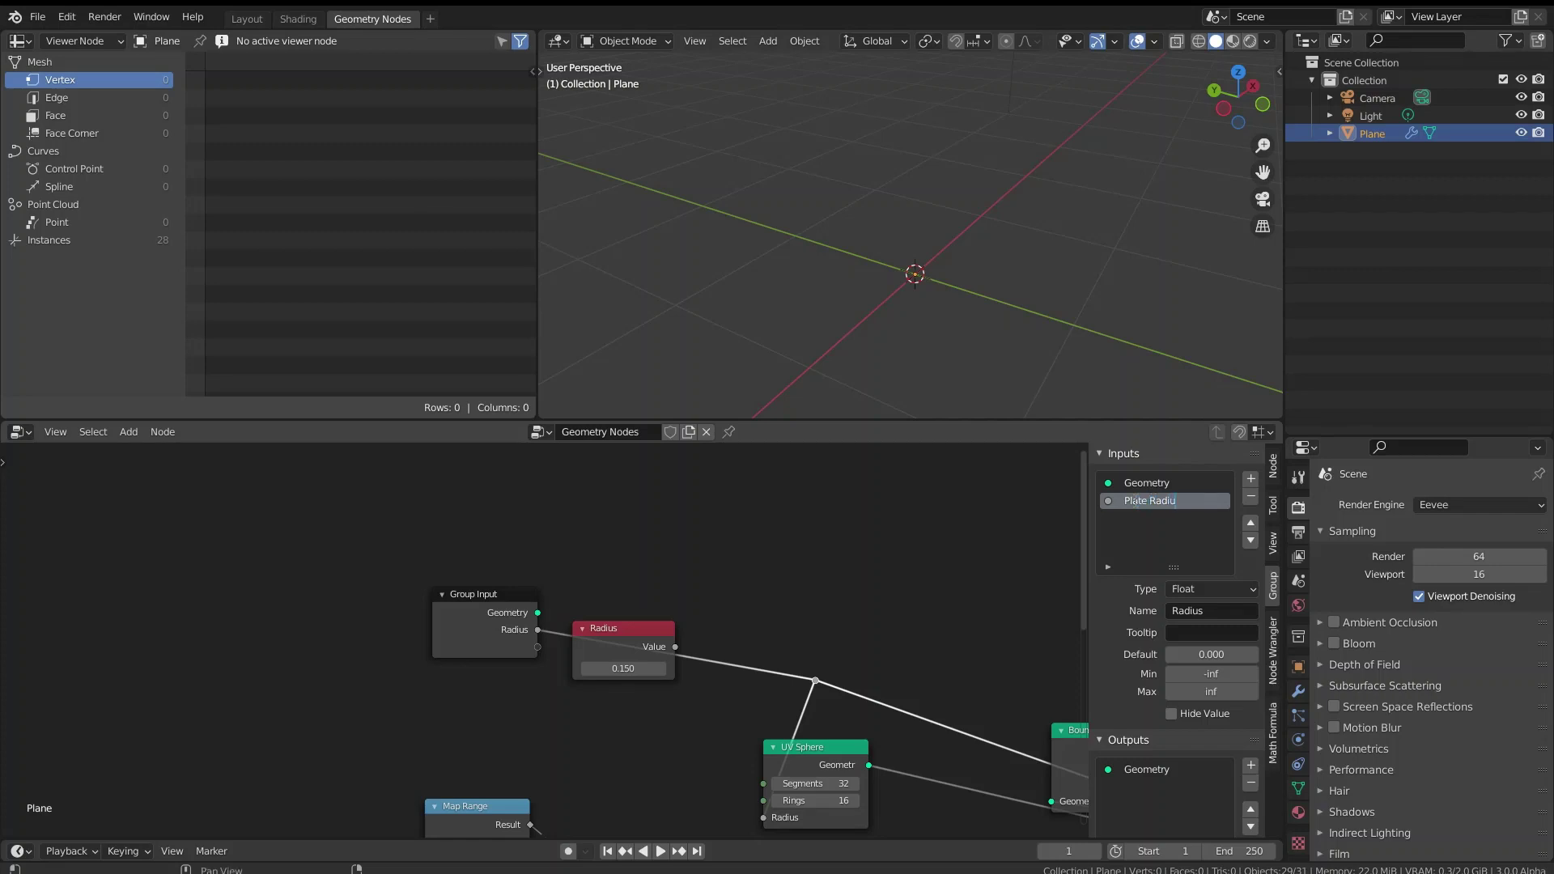
- Set the default value of the Plate Radius group input to 0.15
left_click(1211, 654)
type("0.1")
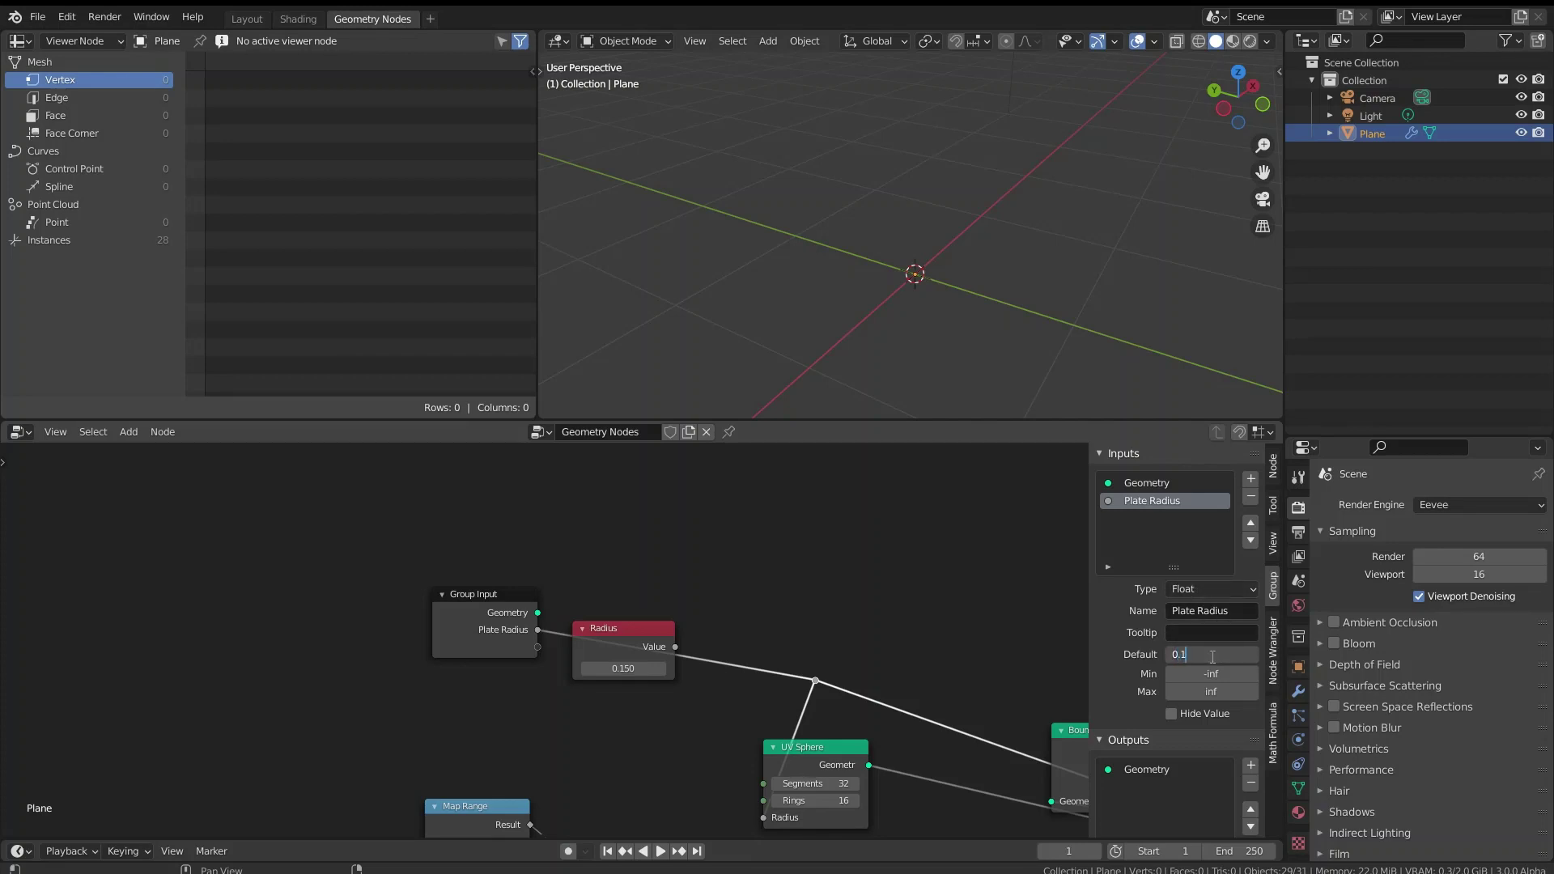
type("5")
key("Return")
left_click(1218, 674)
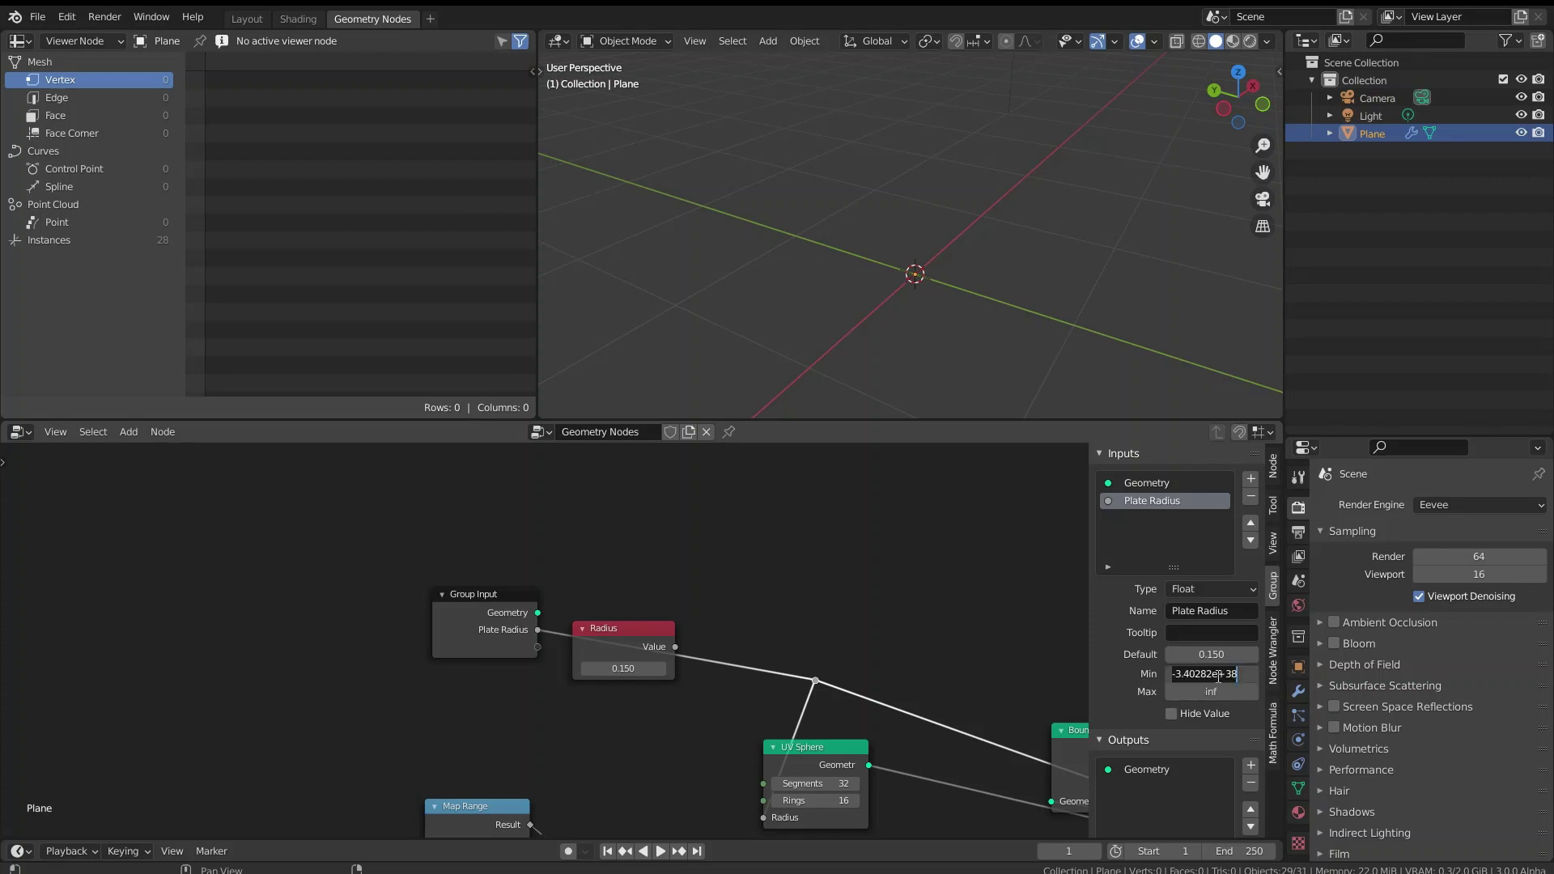
left_click(1125, 600)
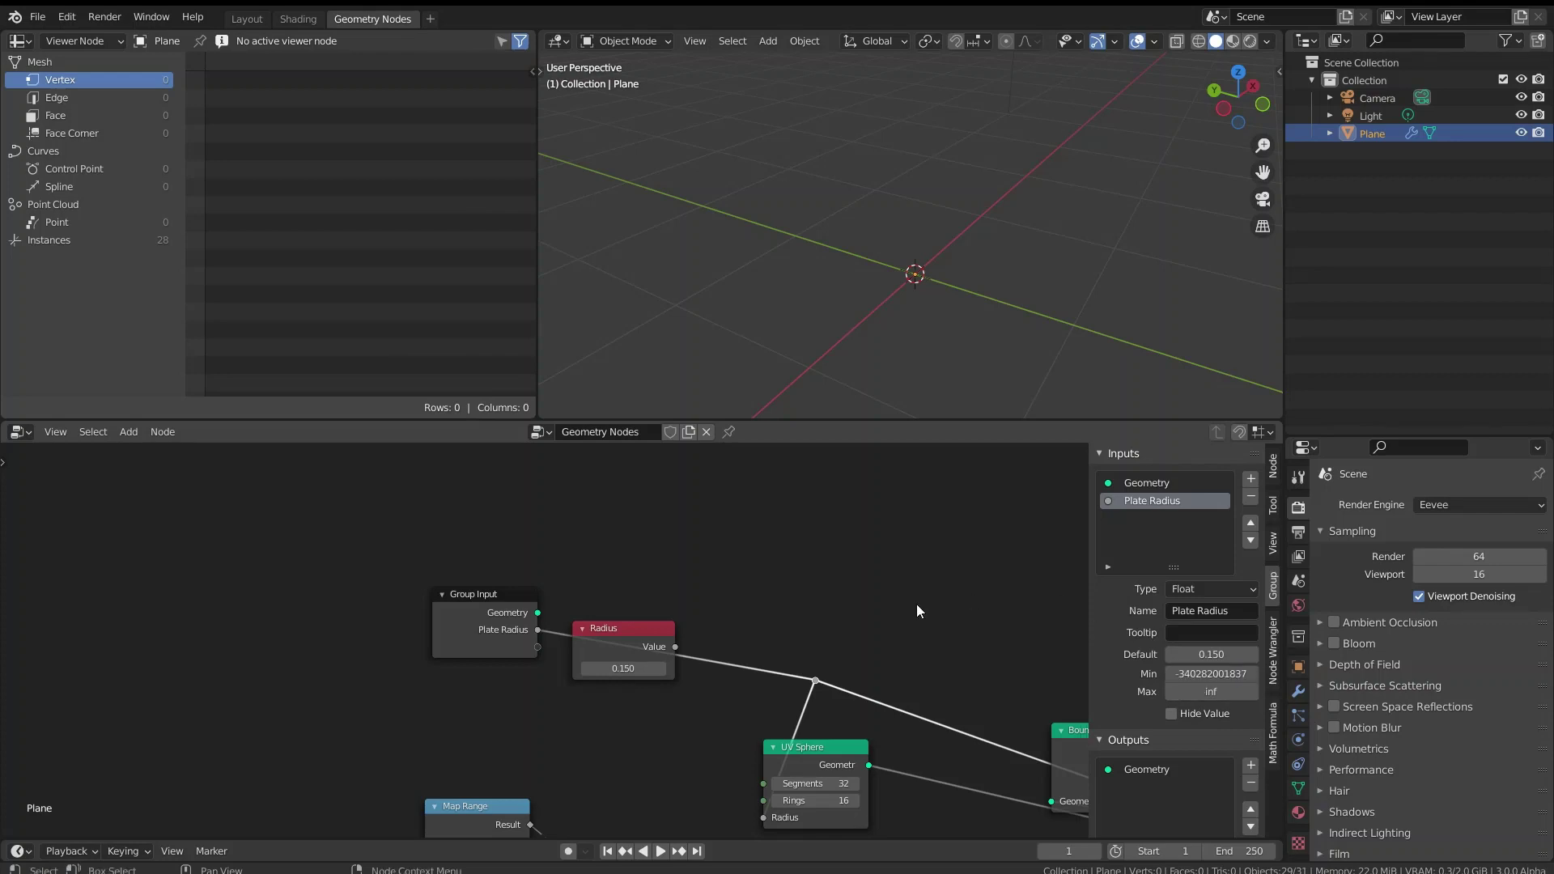
- Move the Radius node clear of the Group Input link and set the modifier's Plate Radius to 0.15
left_click_drag(629, 644, 712, 572)
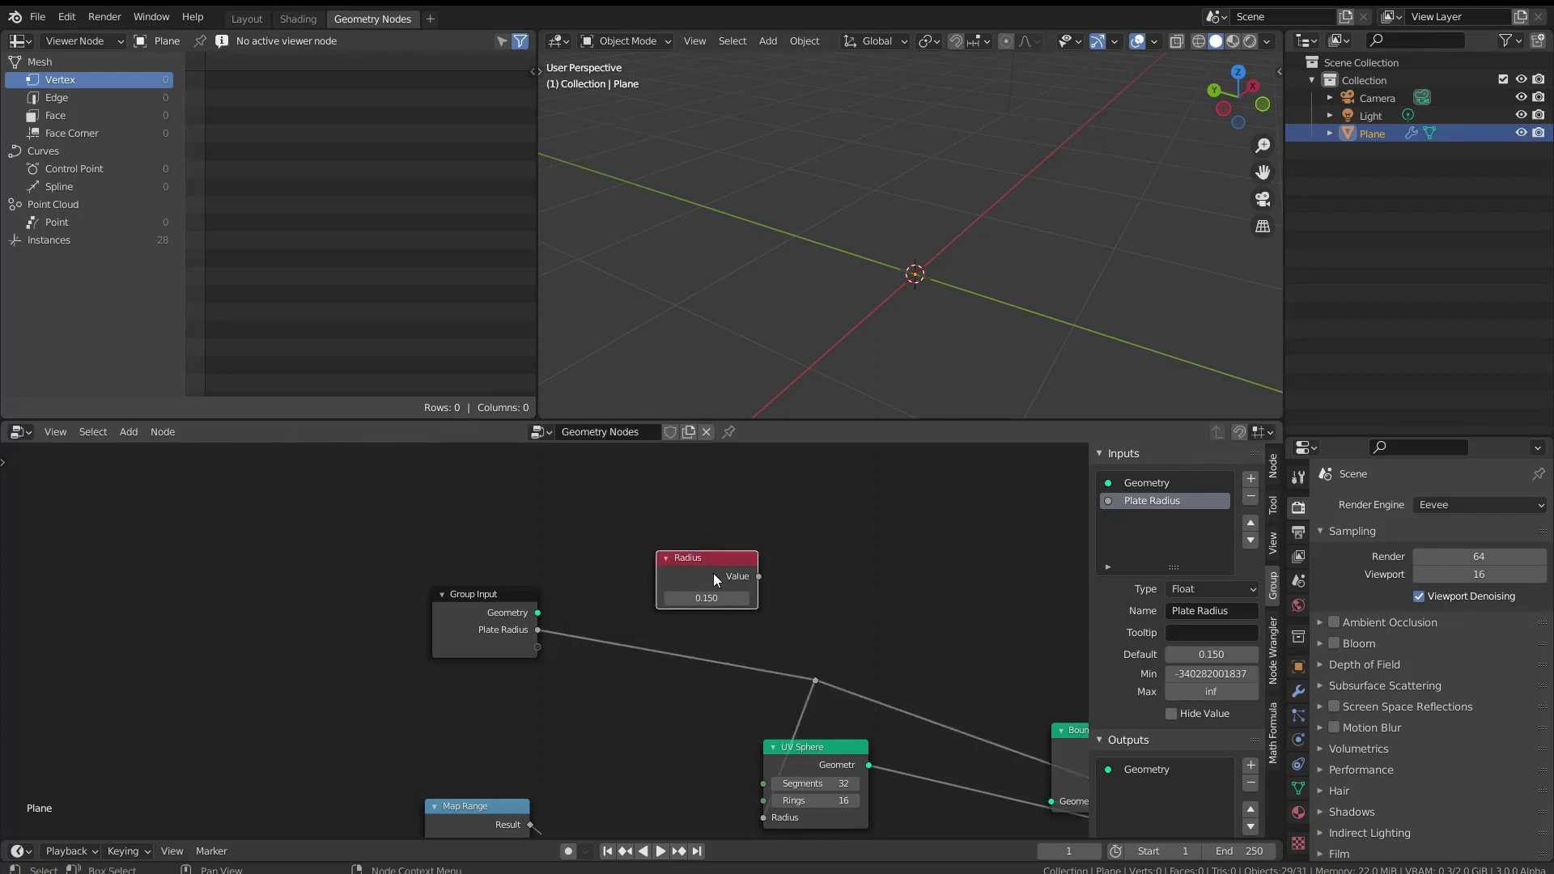
left_click(1298, 690)
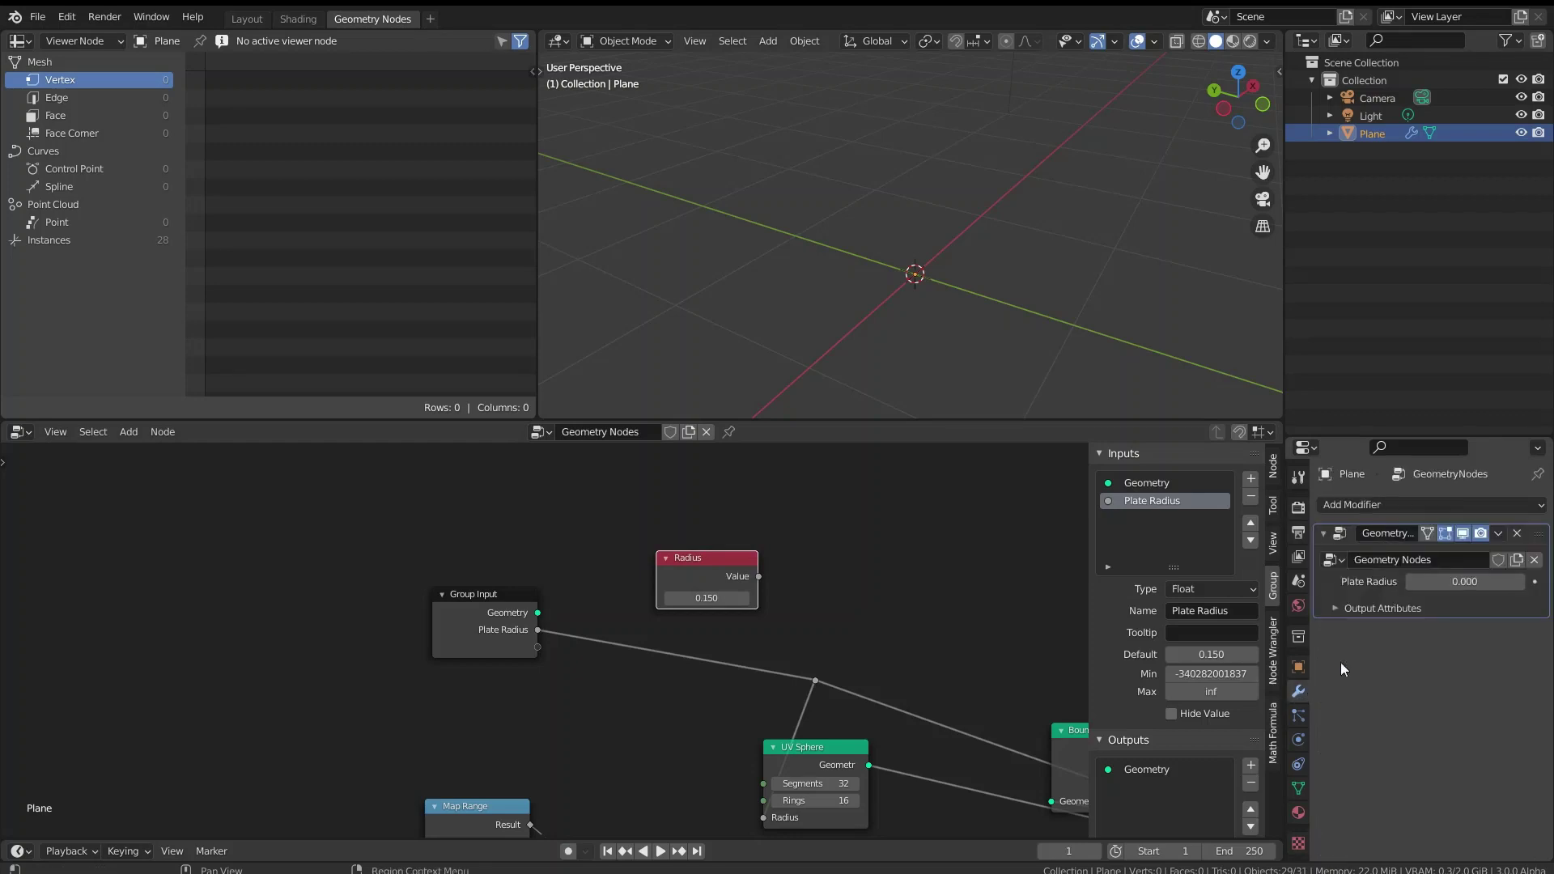
left_click(1483, 581)
key("Return")
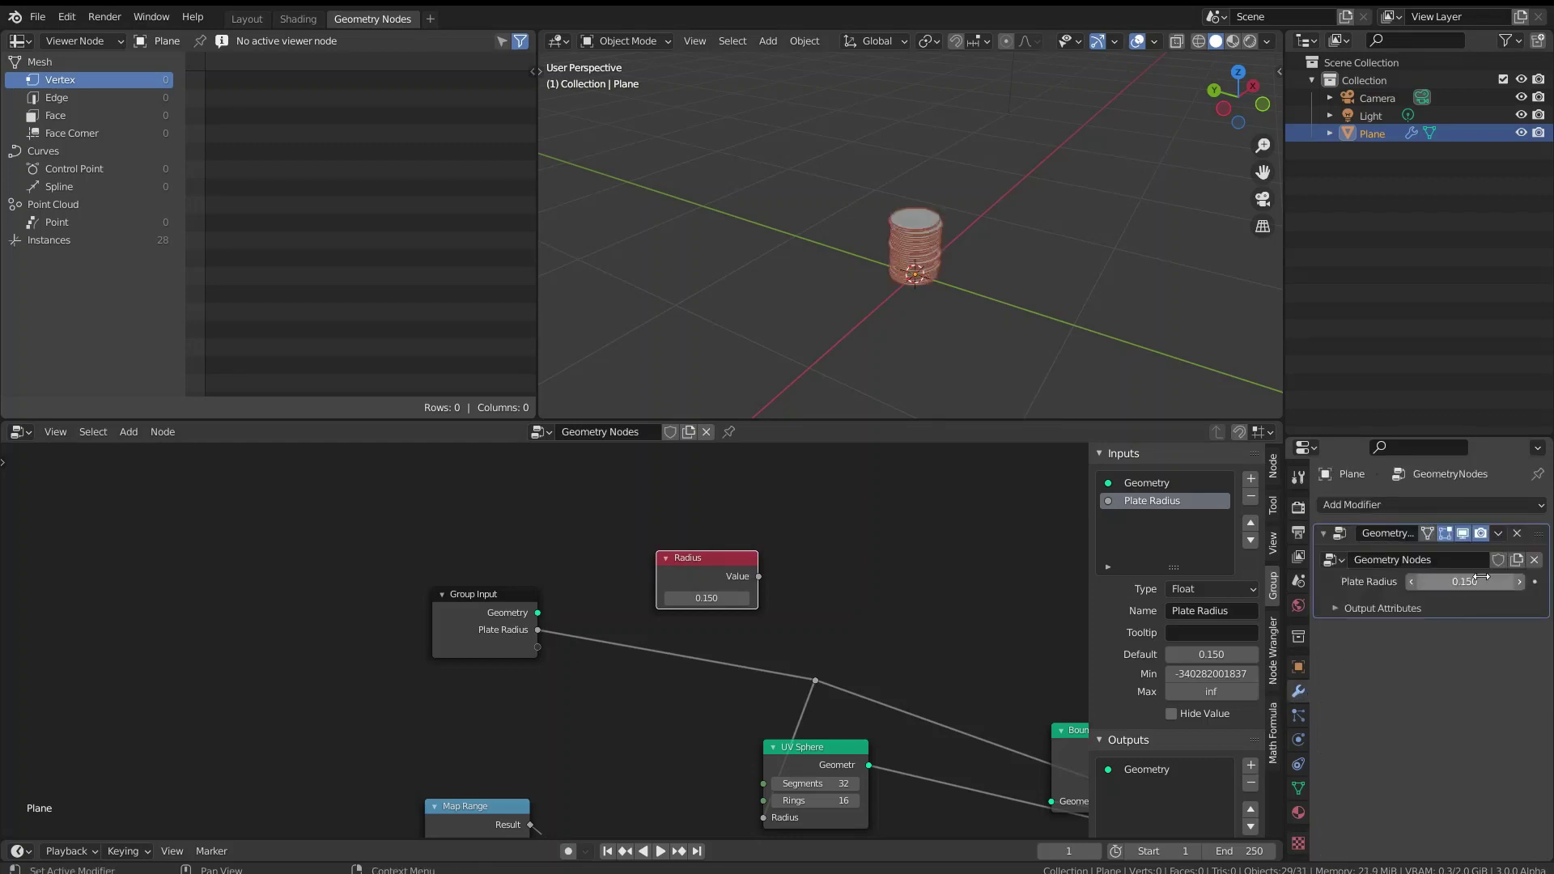
- Try Plate Radius values of 0.166 and 15 in the modifier and return it to 0.15
left_click_drag(1457, 581, 1470, 583)
left_click(1470, 582)
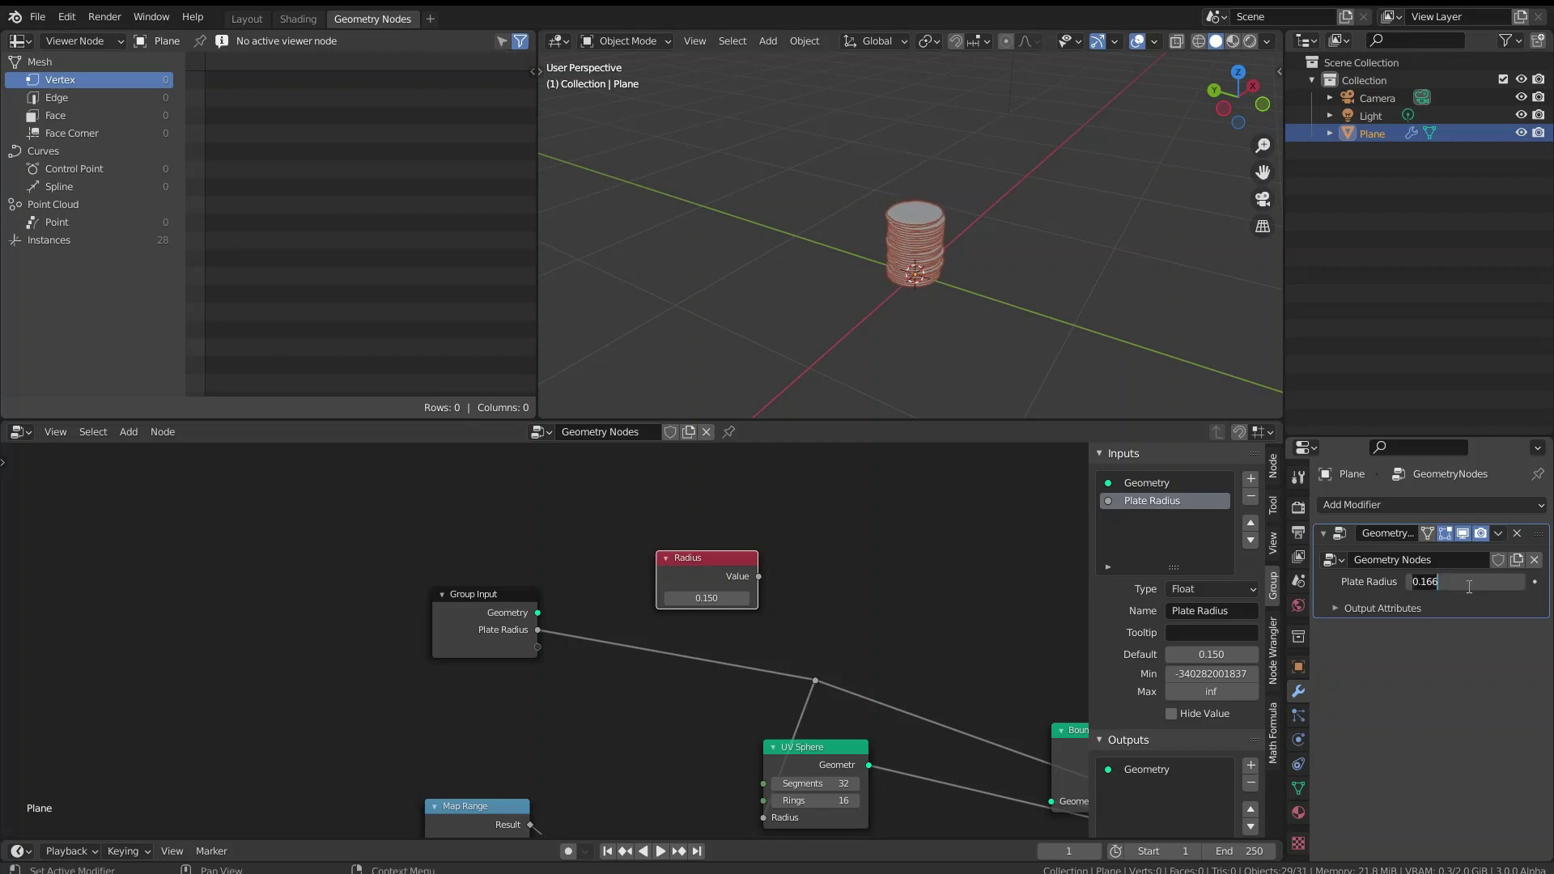
type("15")
key("Return")
left_click(1469, 583)
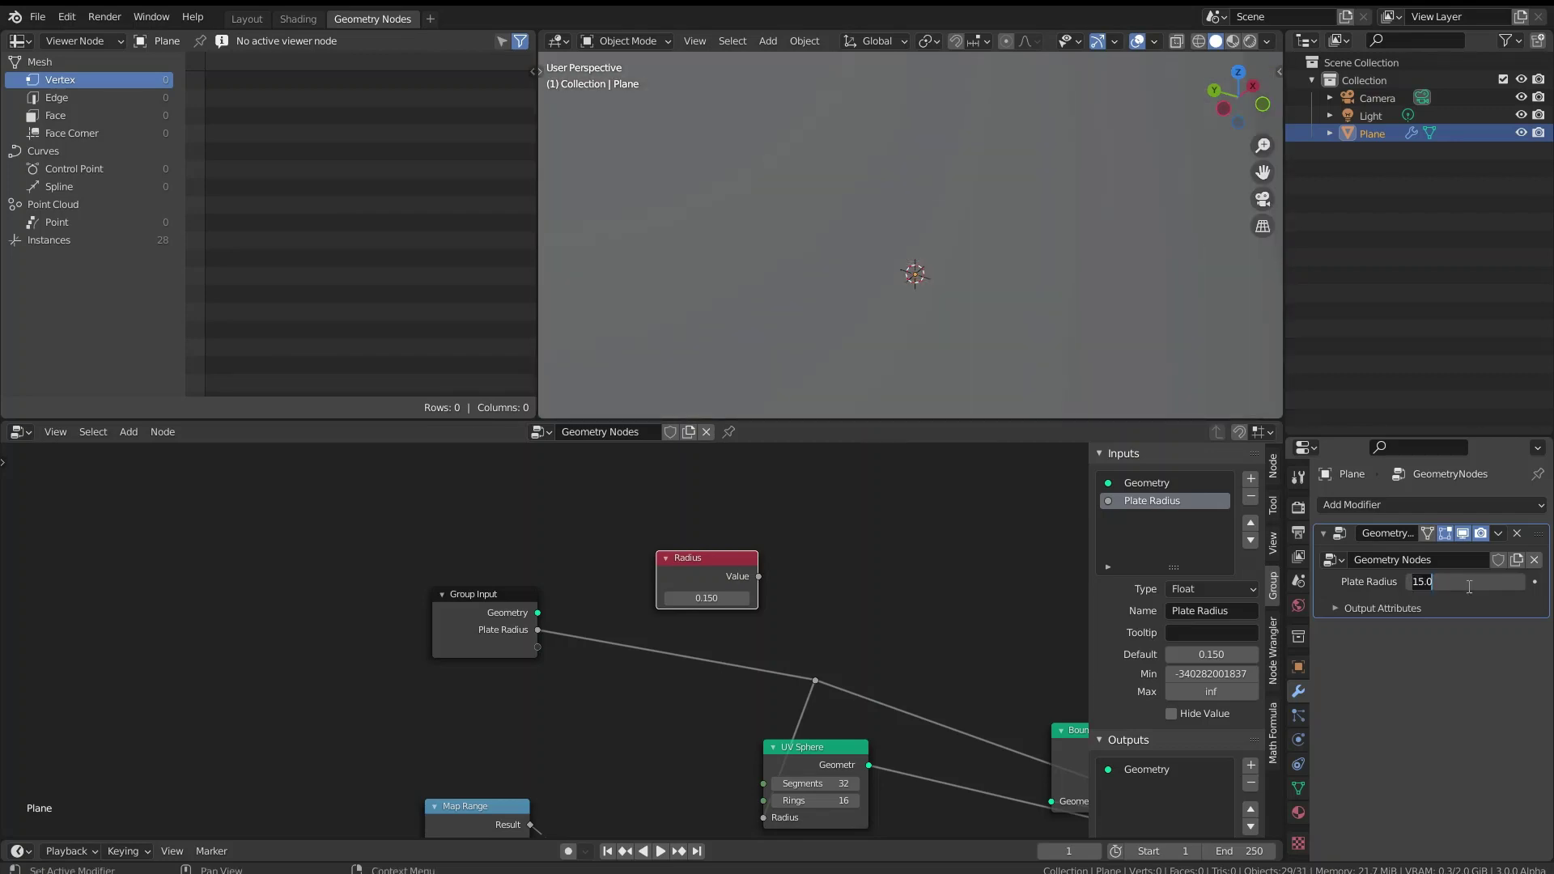
type("0.15")
key("Return")
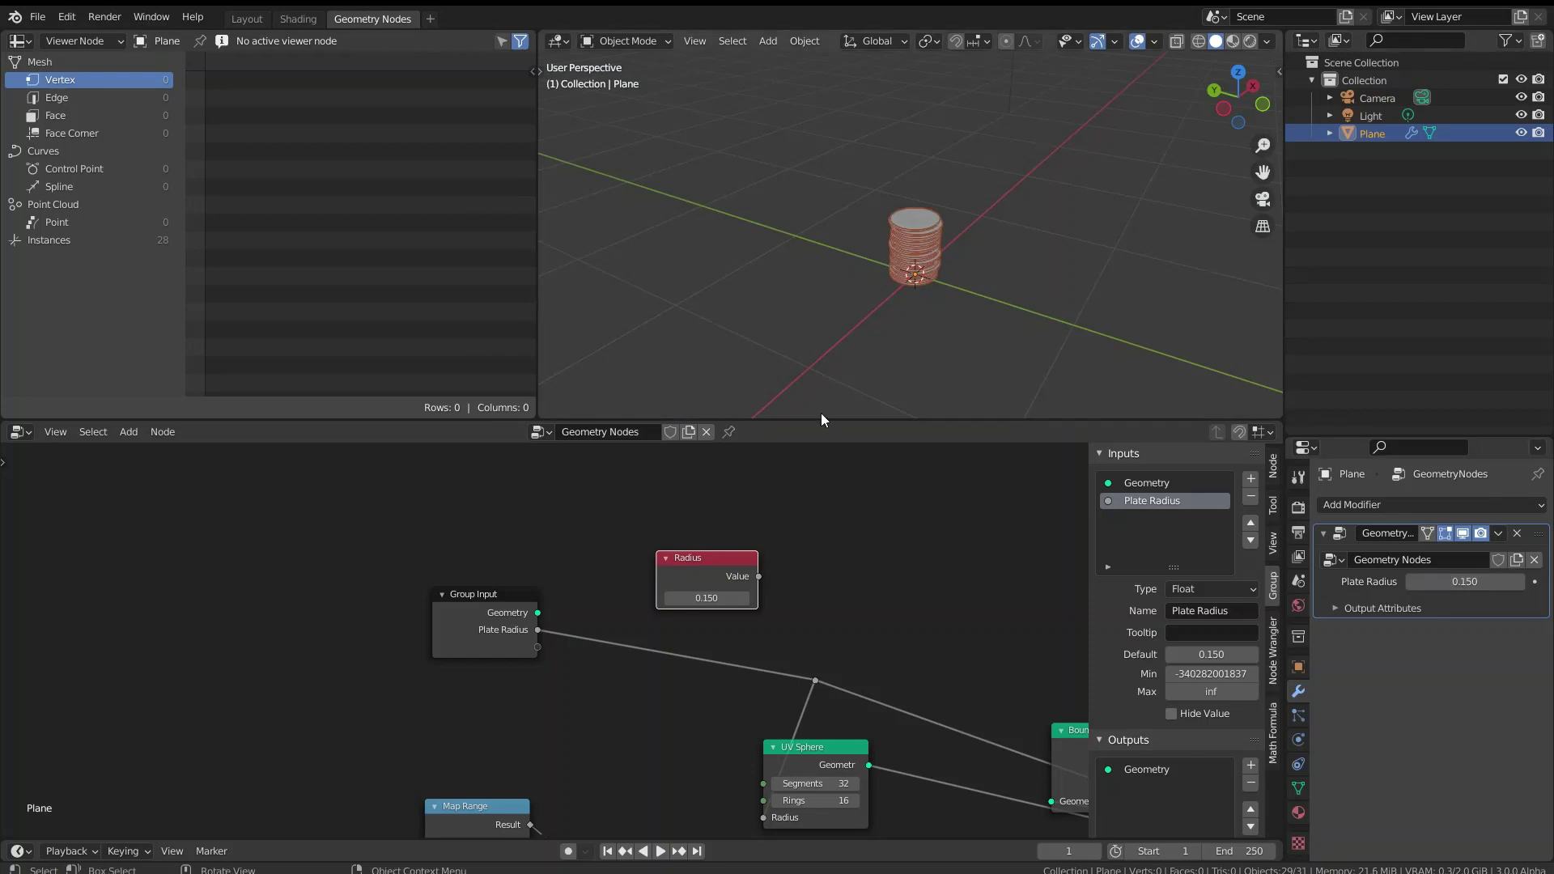
- Delete the disconnected Radius value node
key("x")
middle_click_drag(810, 570, 134, 607)
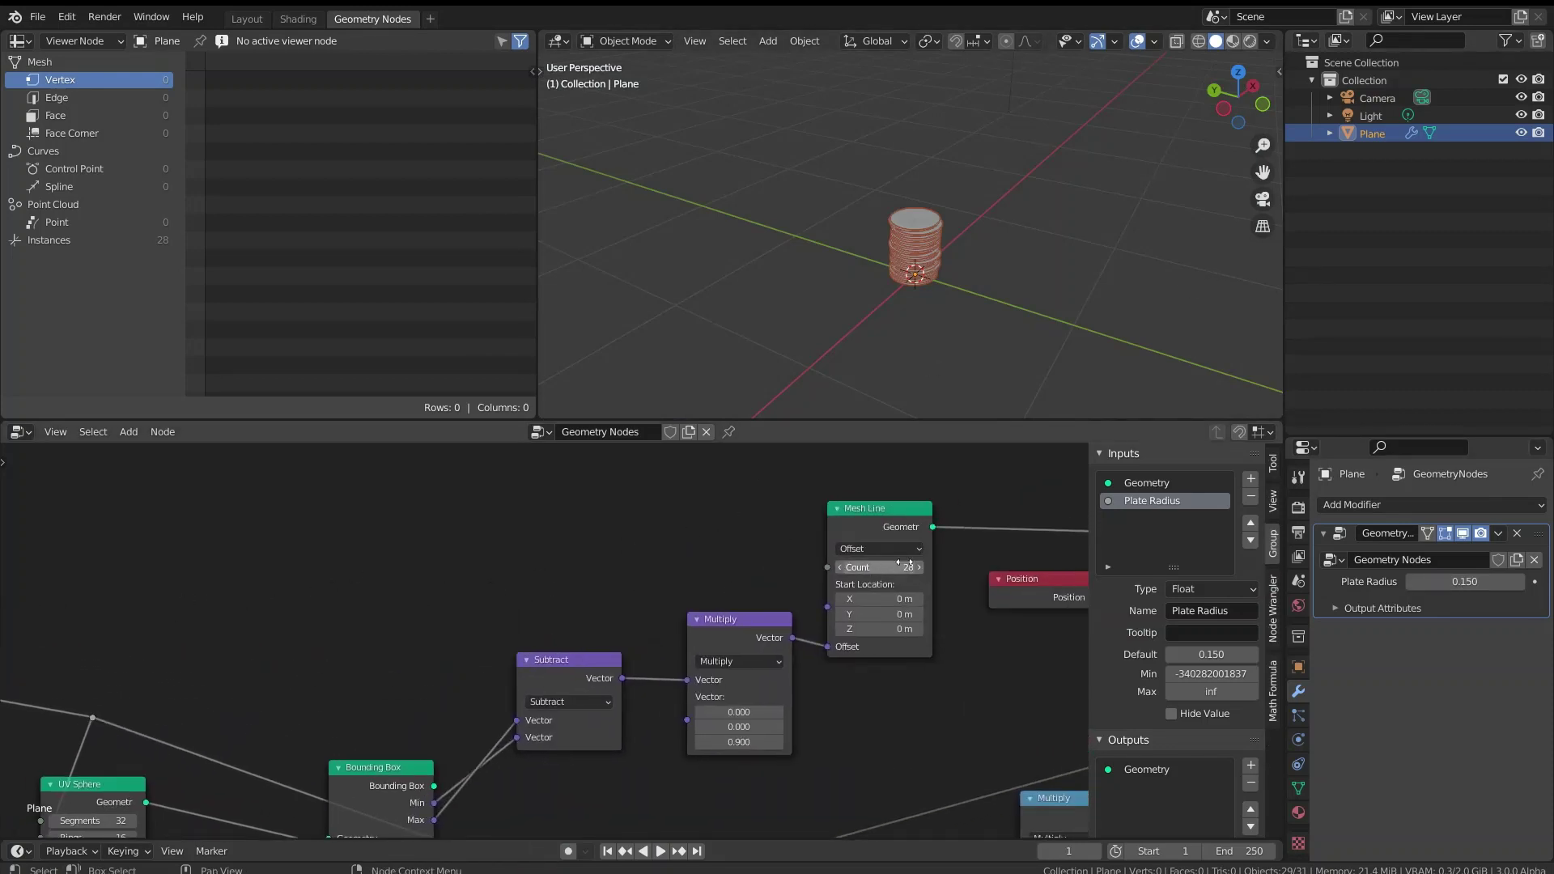
middle_click_drag(384, 579, 474, 584)
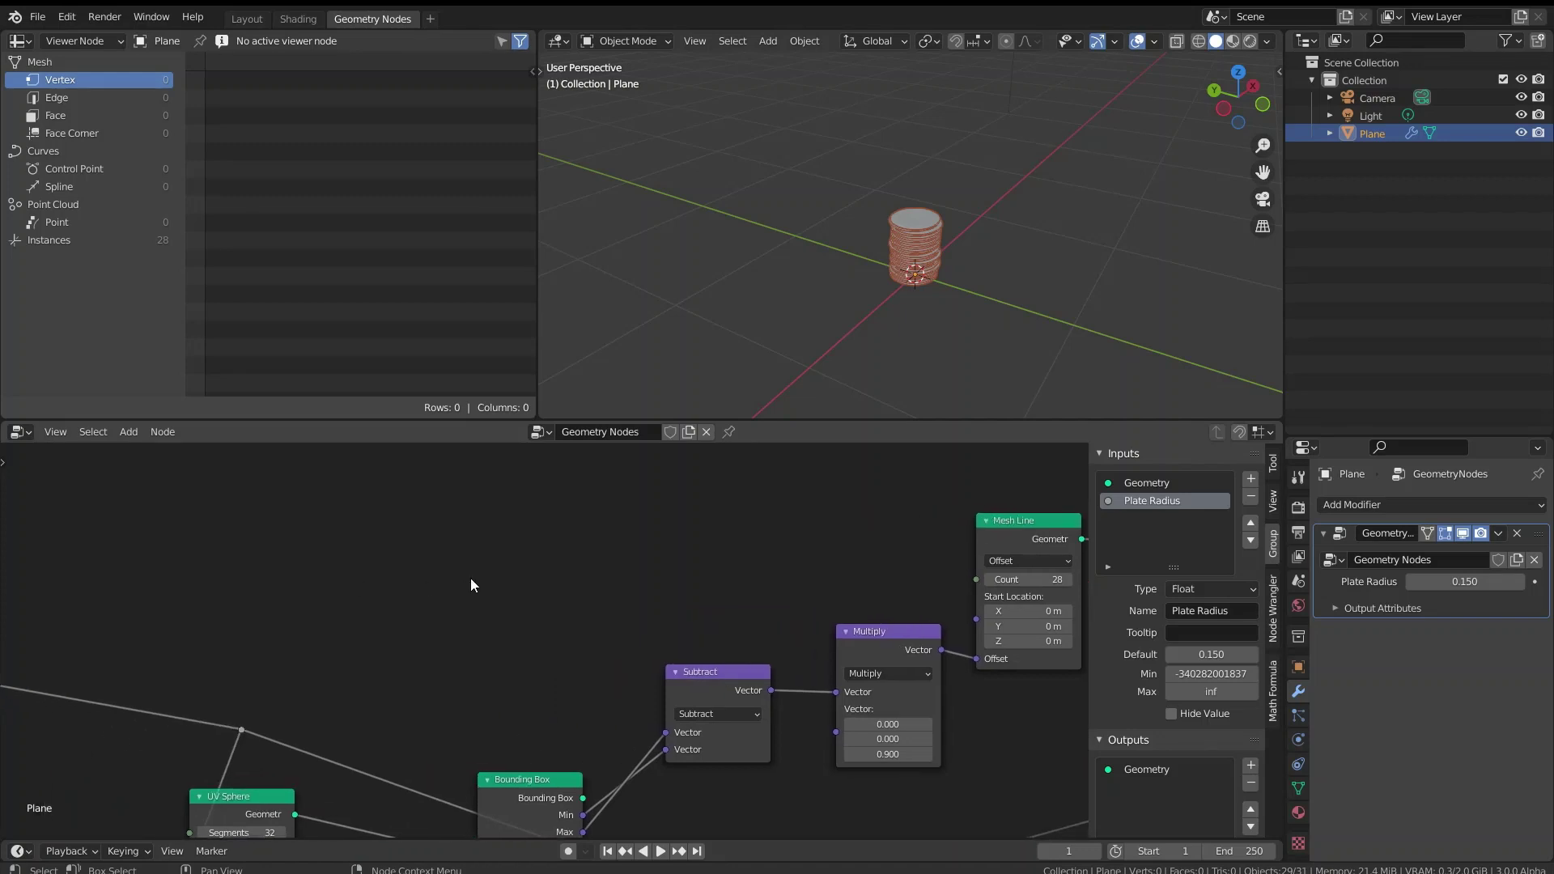
- Add a Random Value node near Mesh Line and connect its Value to the Mesh Line's Count
key("shift+a")
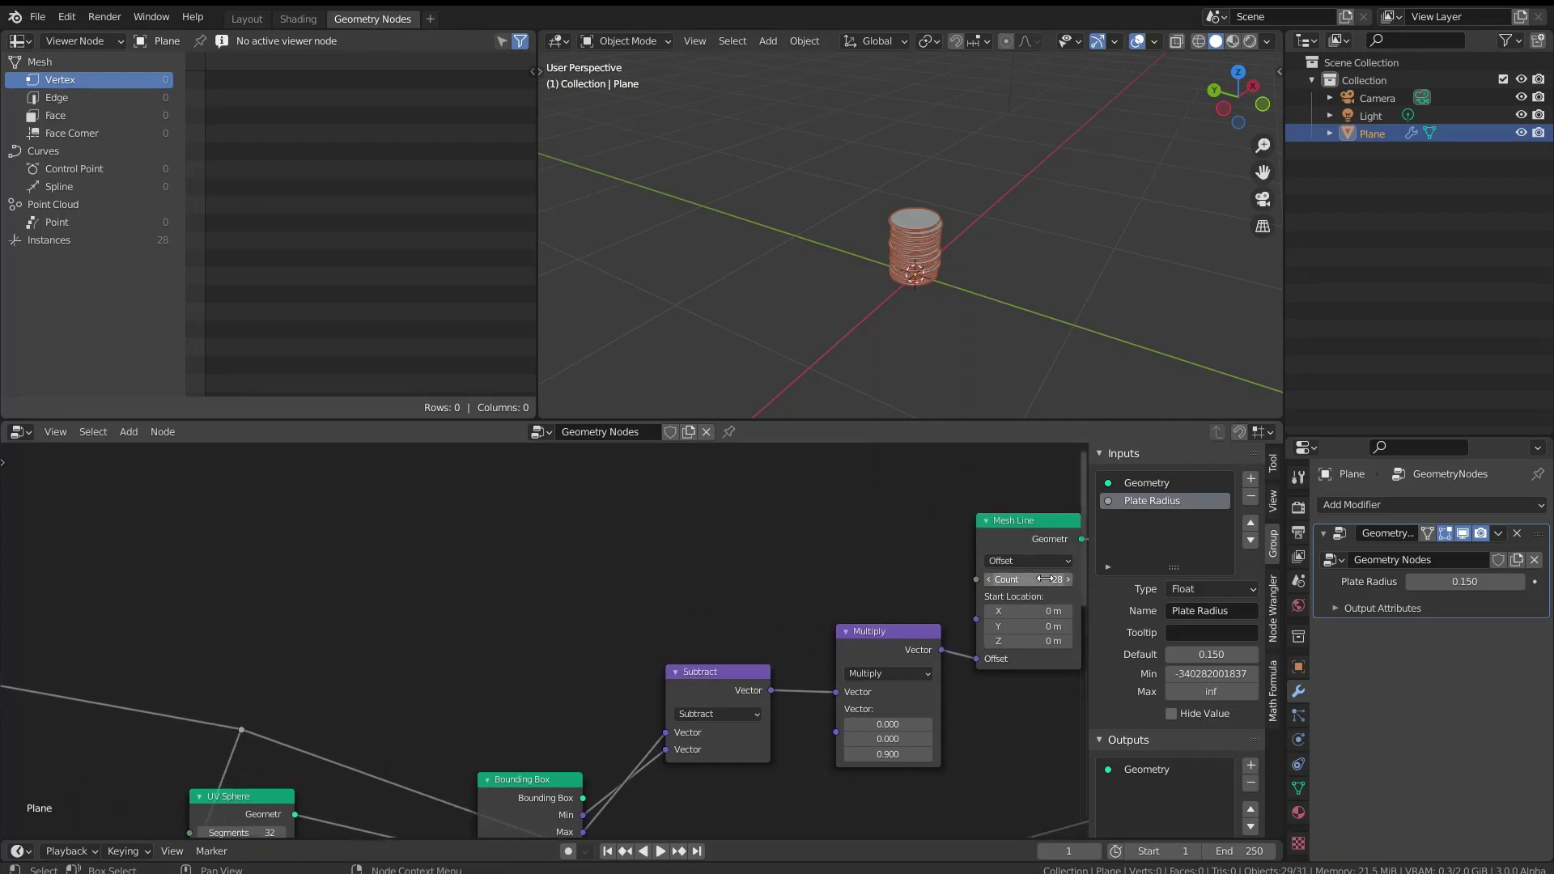
scroll(526, 623, "up", 1)
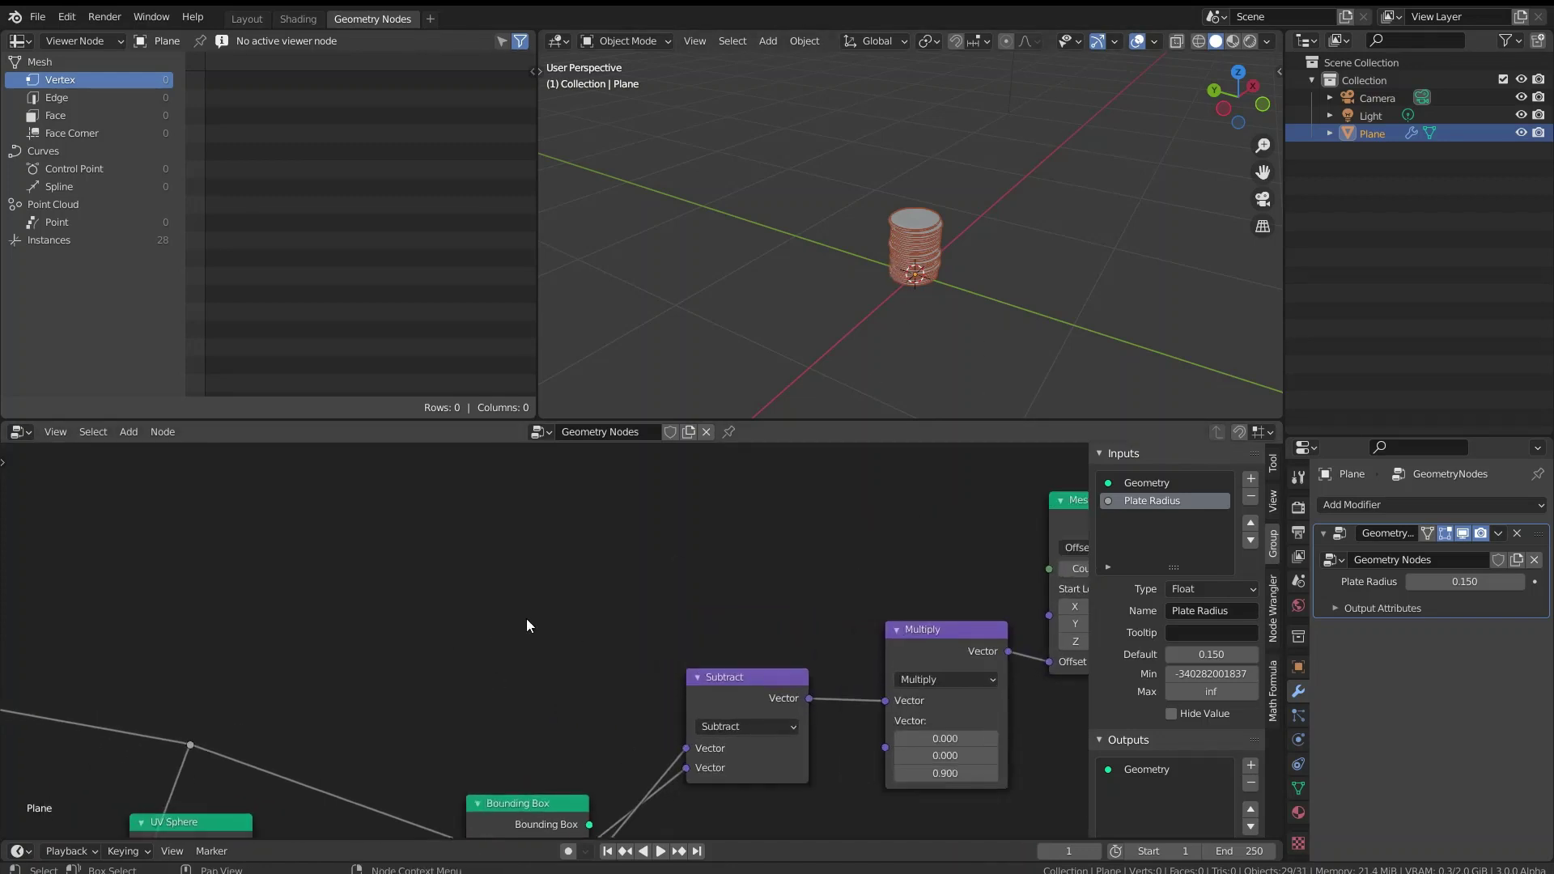
scroll(547, 603, "down", 1)
middle_click_drag(731, 573, 496, 649)
key("shift+a")
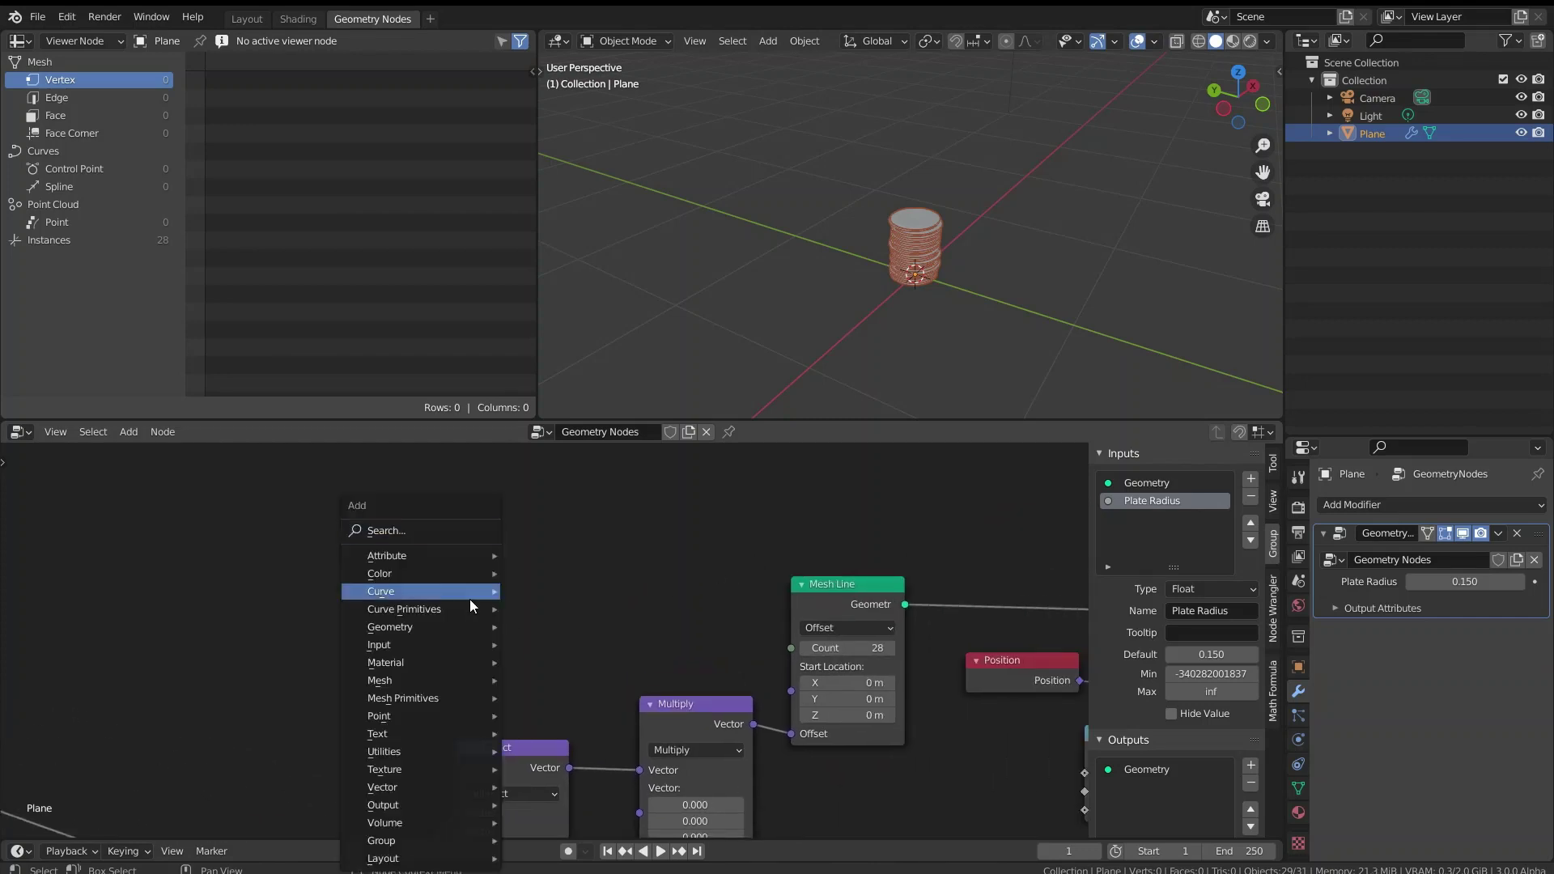
mouse_move(421, 555)
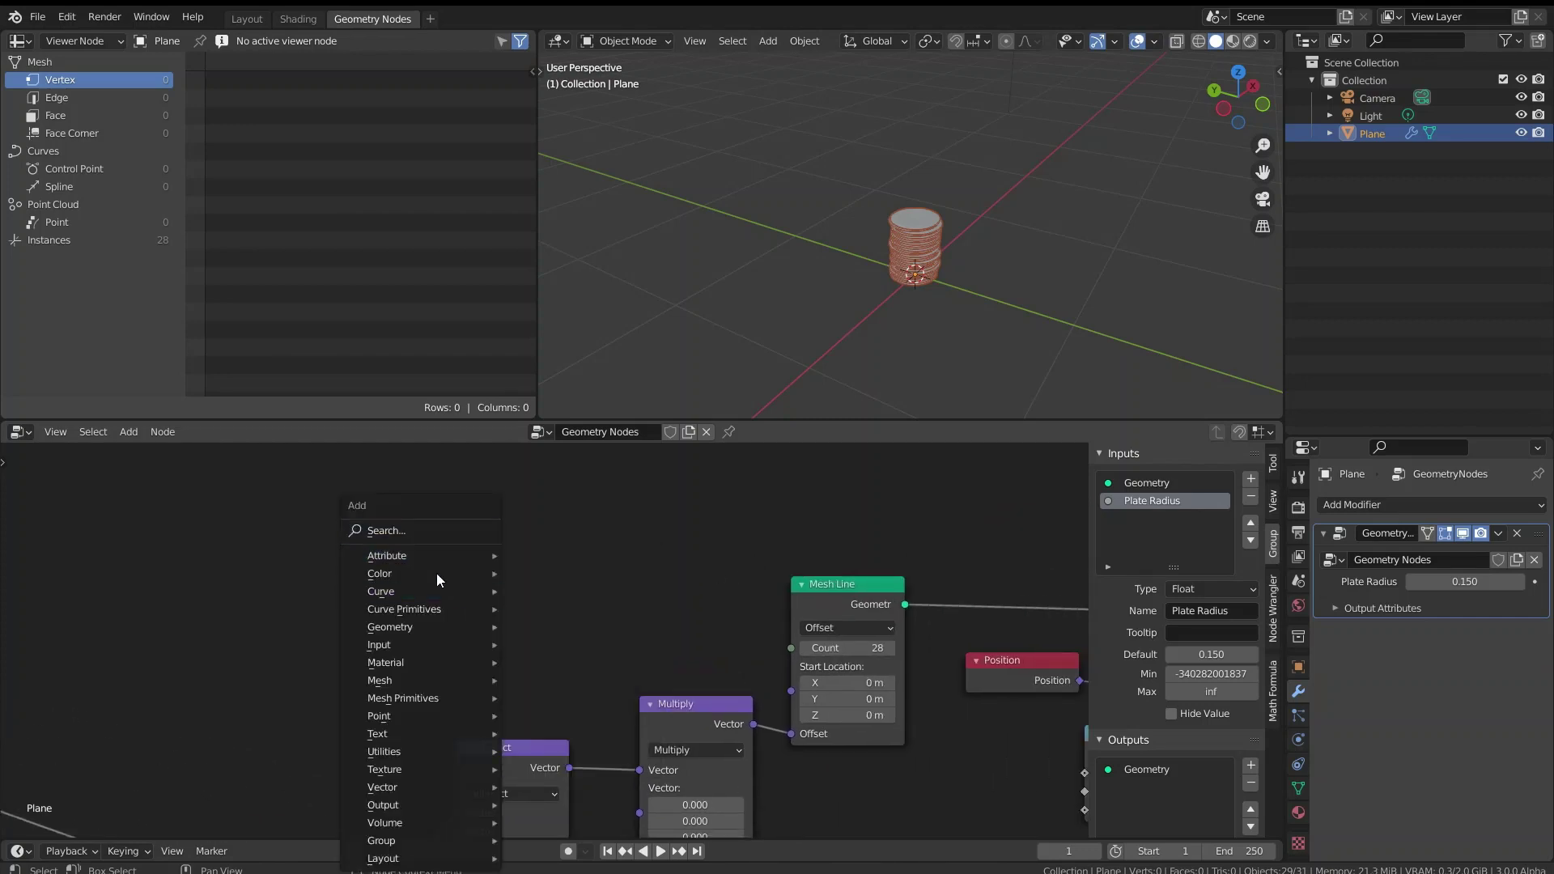
mouse_move(423, 697)
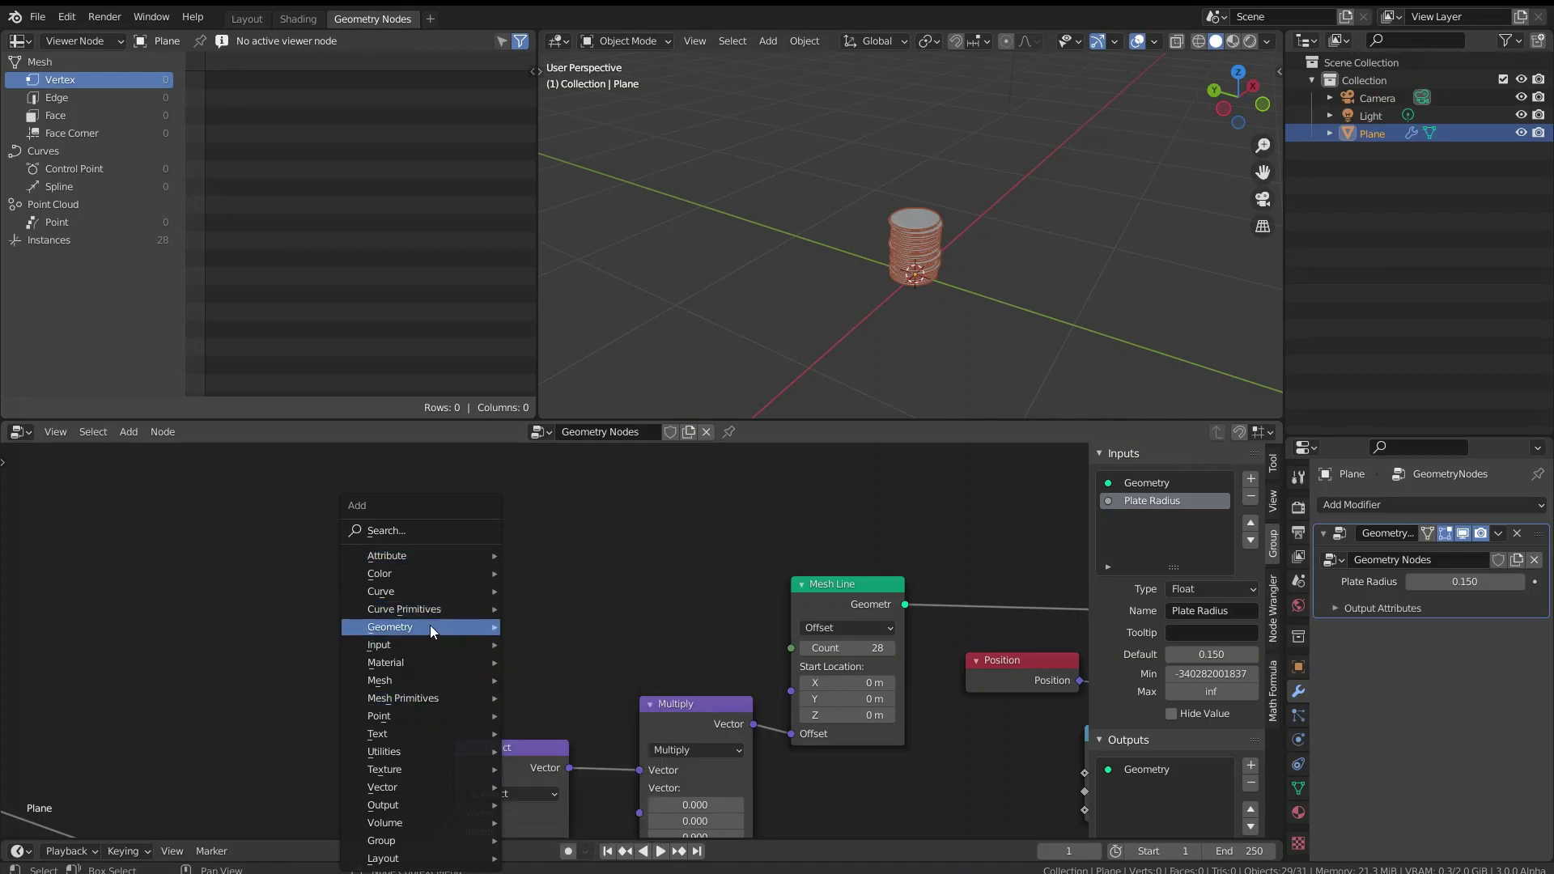
mouse_move(427, 652)
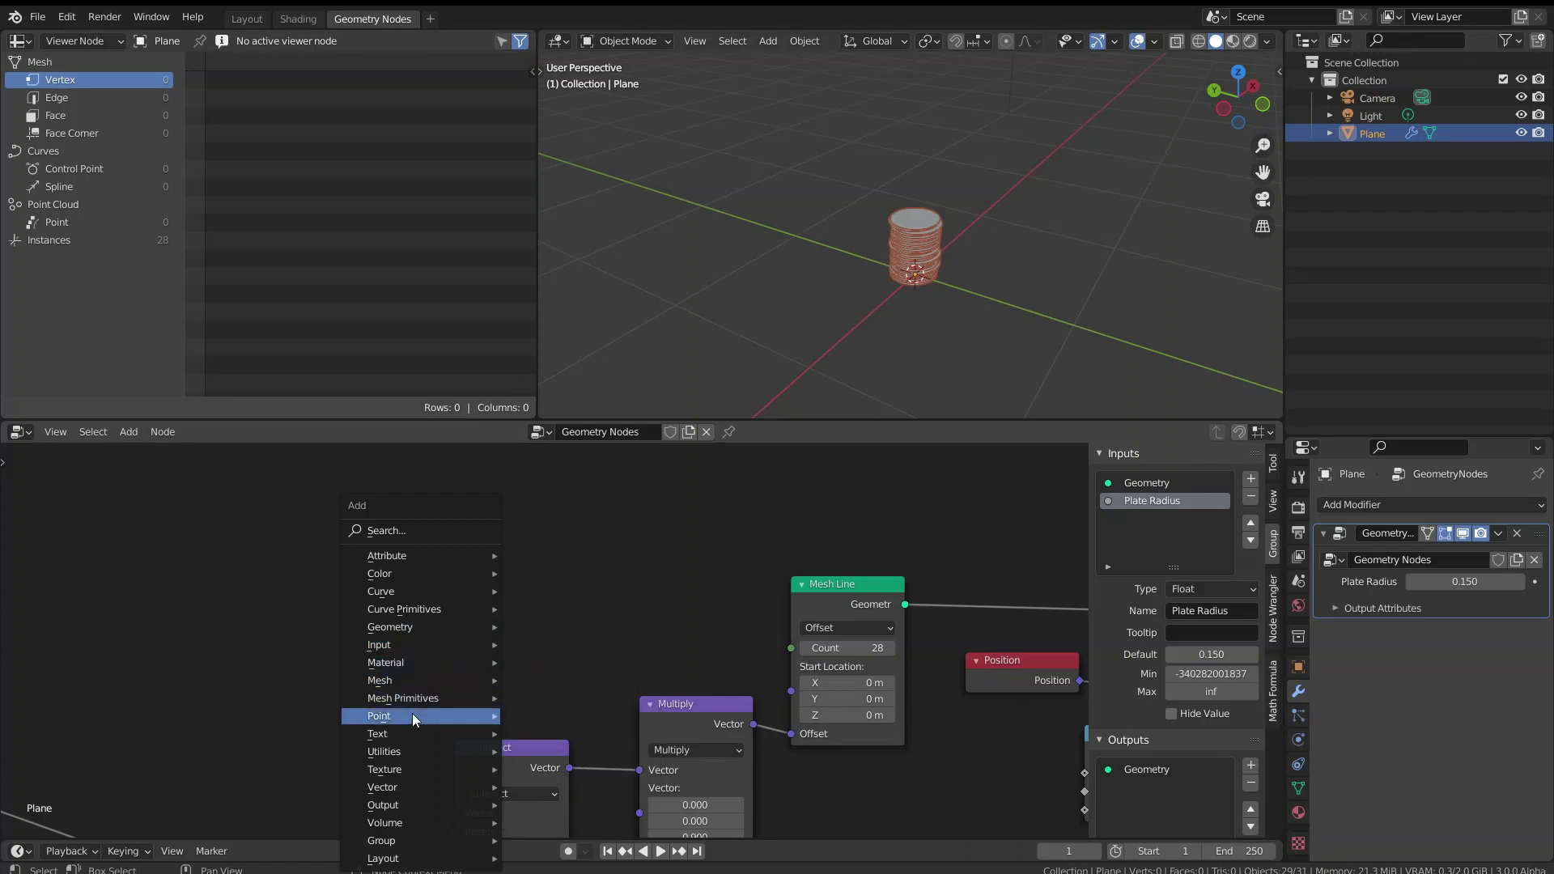
mouse_move(414, 750)
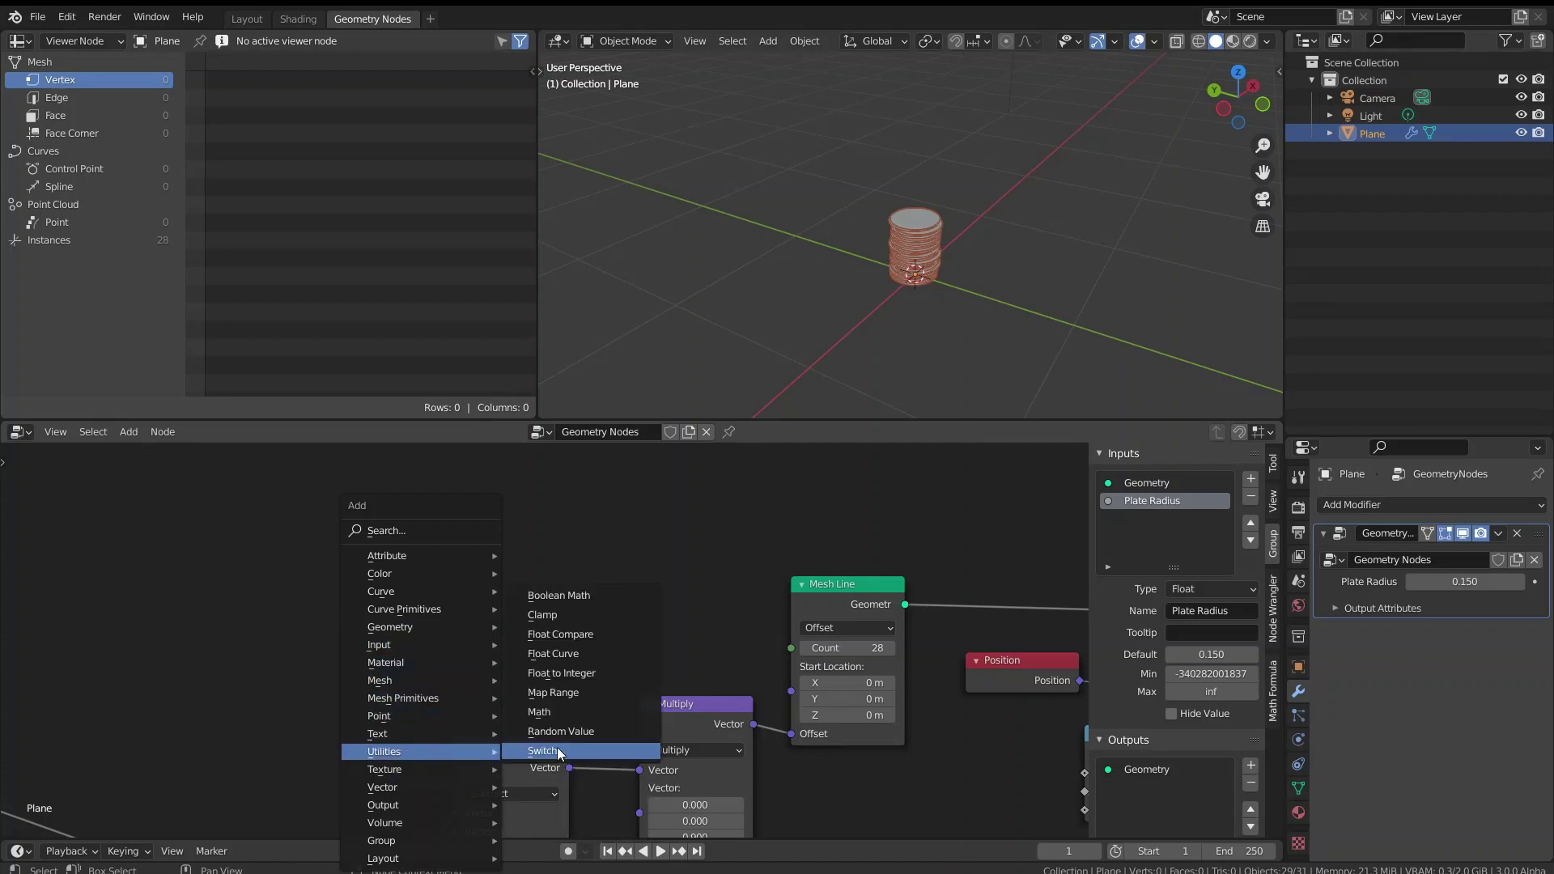
left_click(578, 730)
left_click(478, 560)
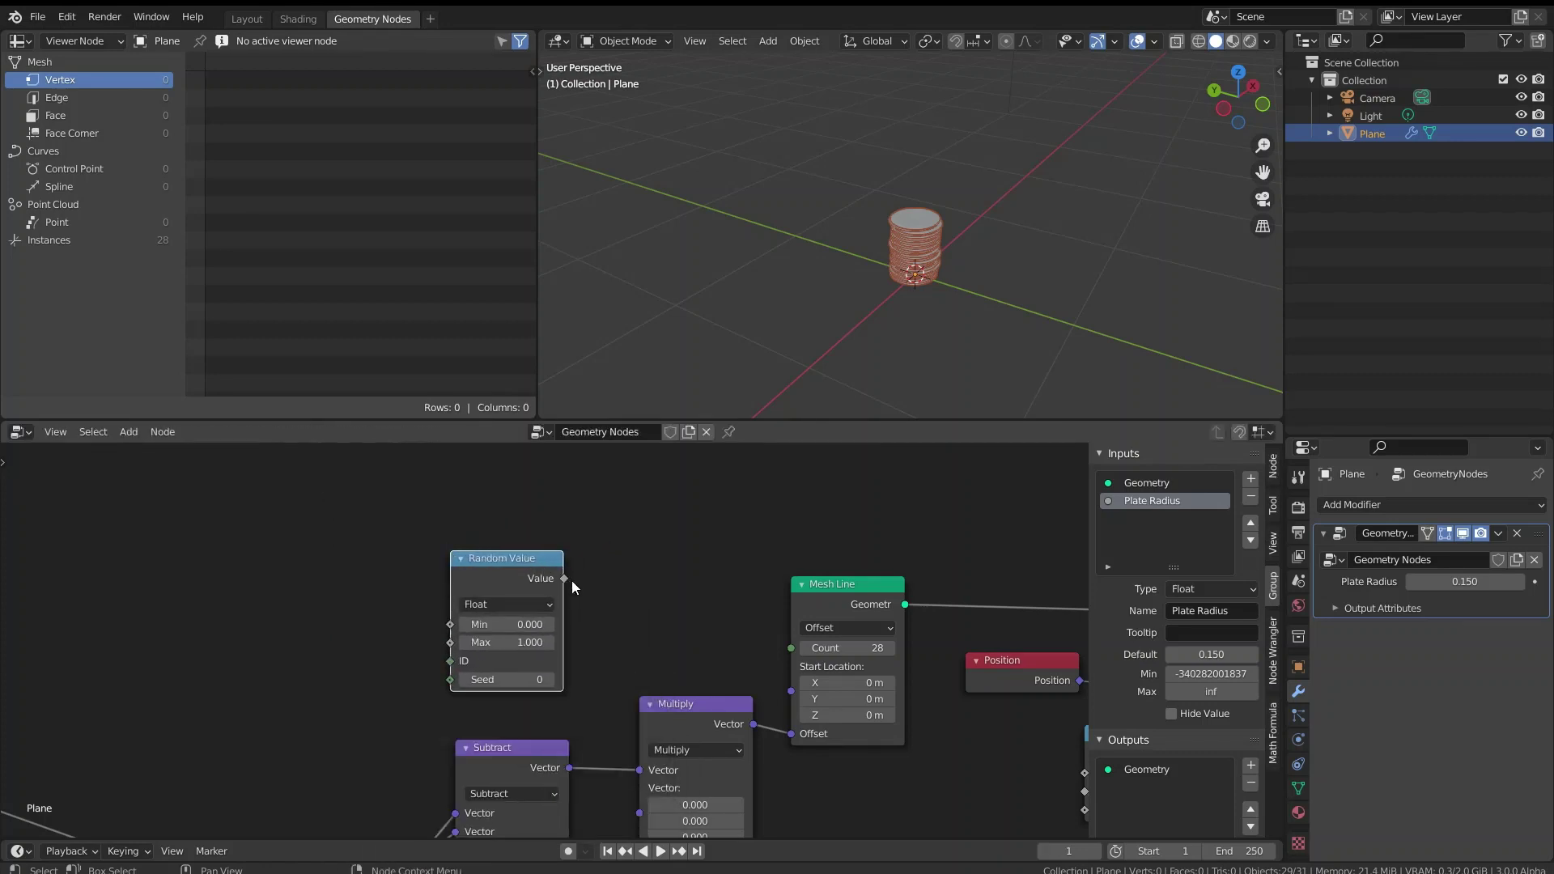
left_click_drag(572, 580, 798, 645)
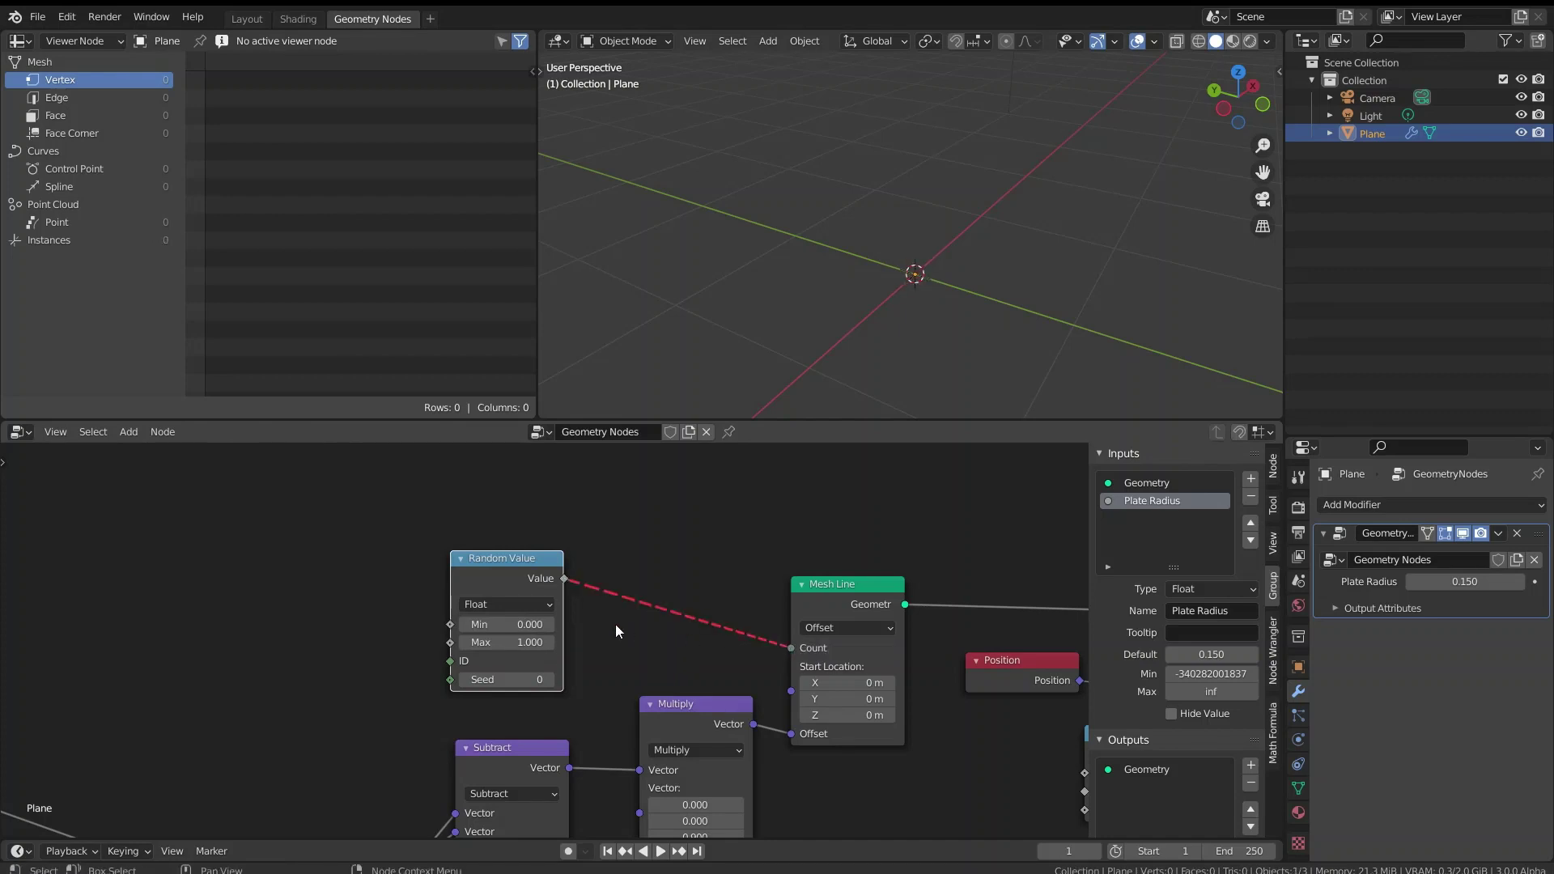
- Switch the Random Value node to Integer and reconnect its Value to the Mesh Line's Count
left_click(519, 604)
left_click(504, 640)
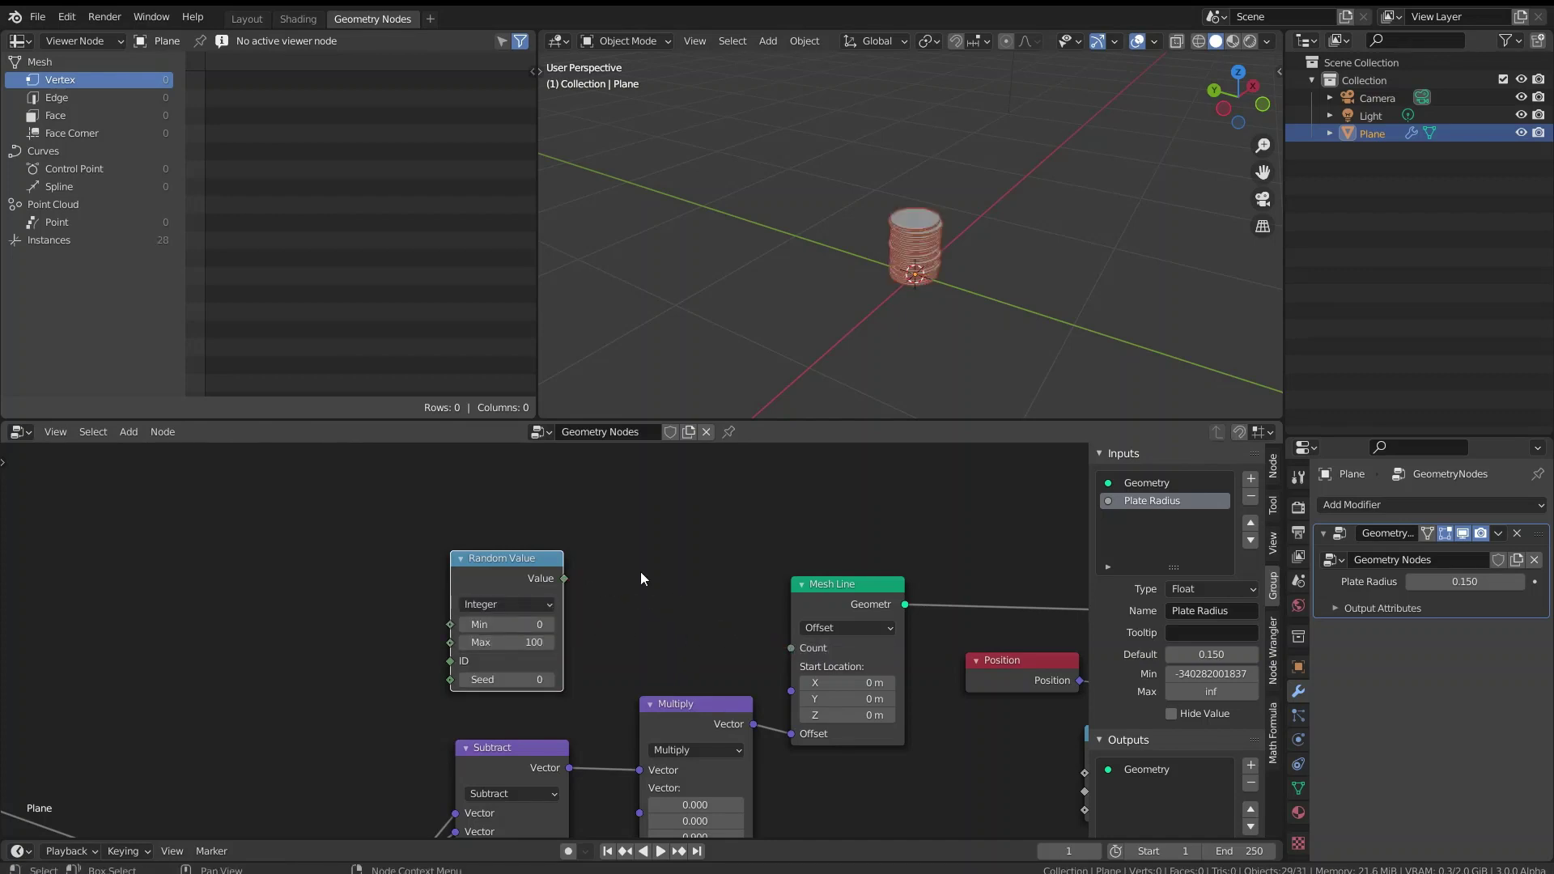
left_click_drag(556, 578, 791, 647)
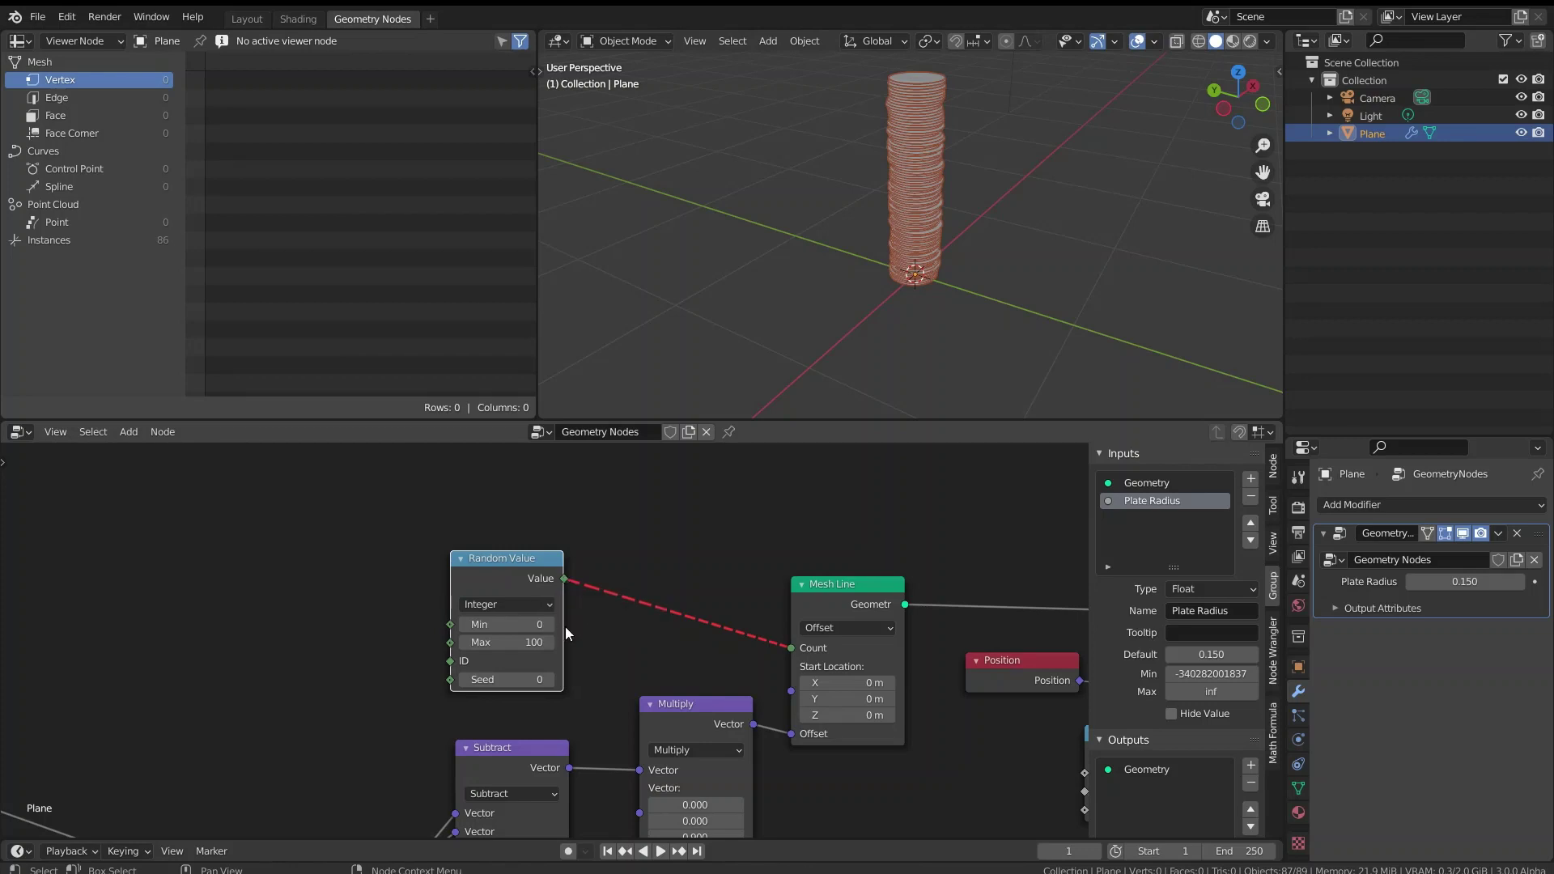
- Try a Max of 25 in the Random Value node and return it to 100
left_click_drag(518, 641, 461, 642)
left_click(528, 646)
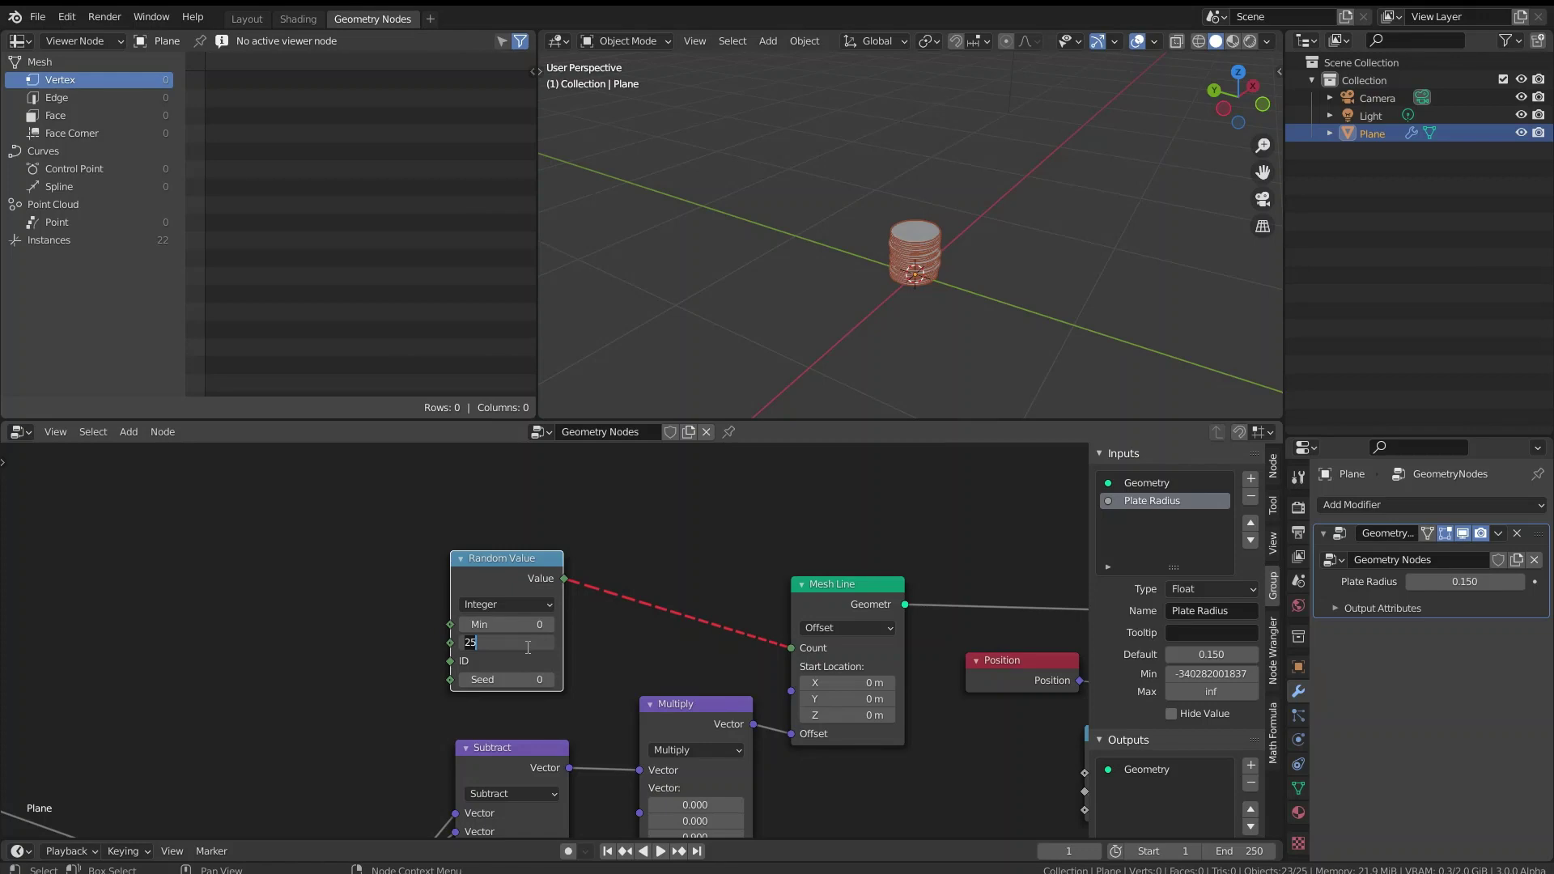
type("100")
key("Return")
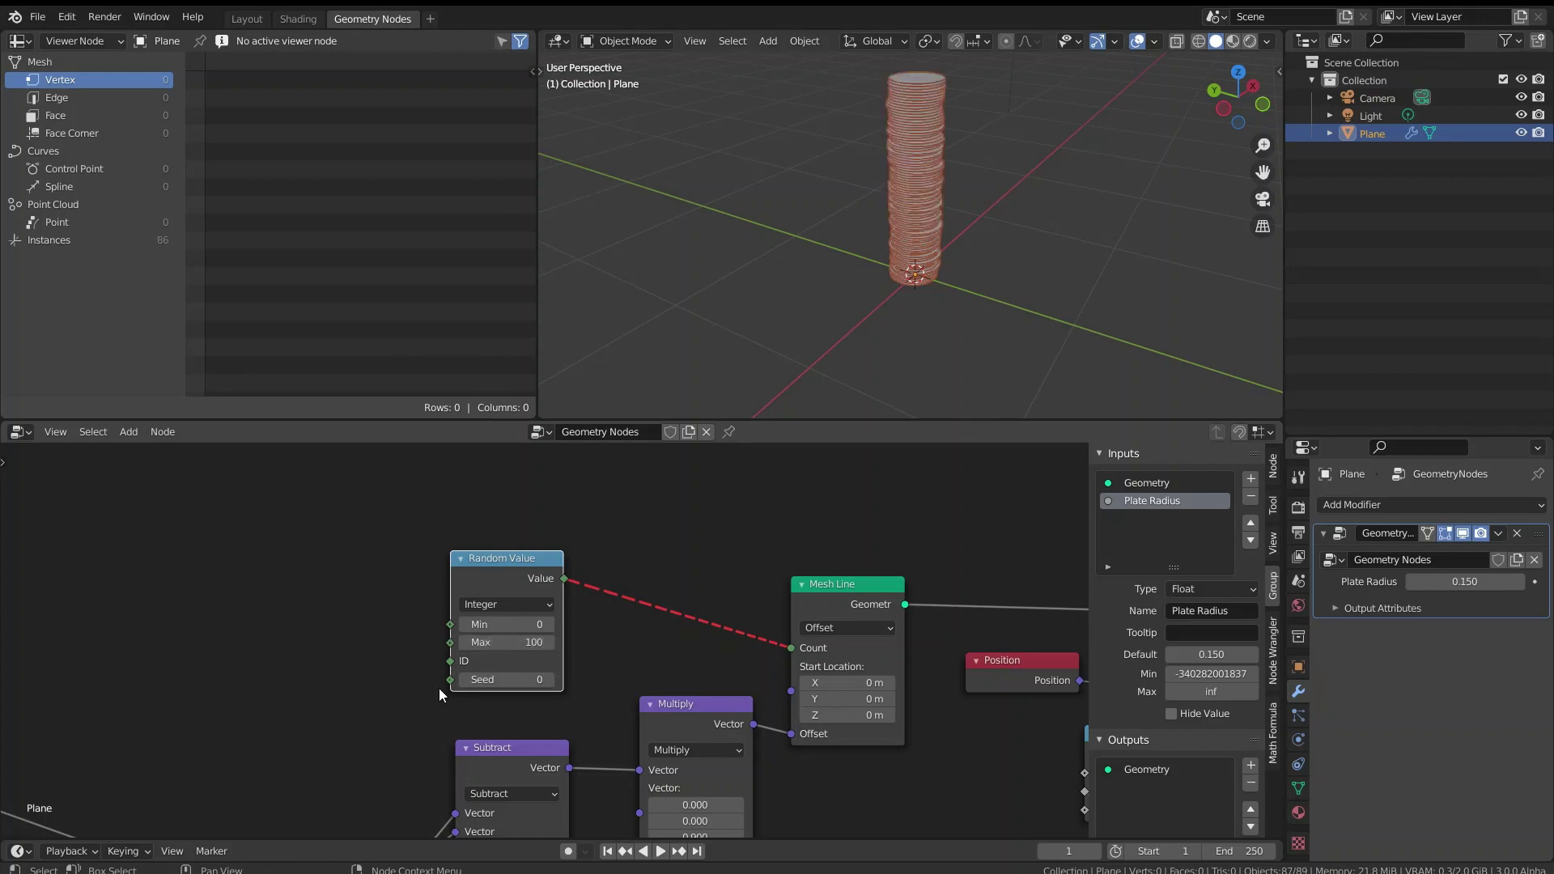
scroll(585, 595, "up", 4)
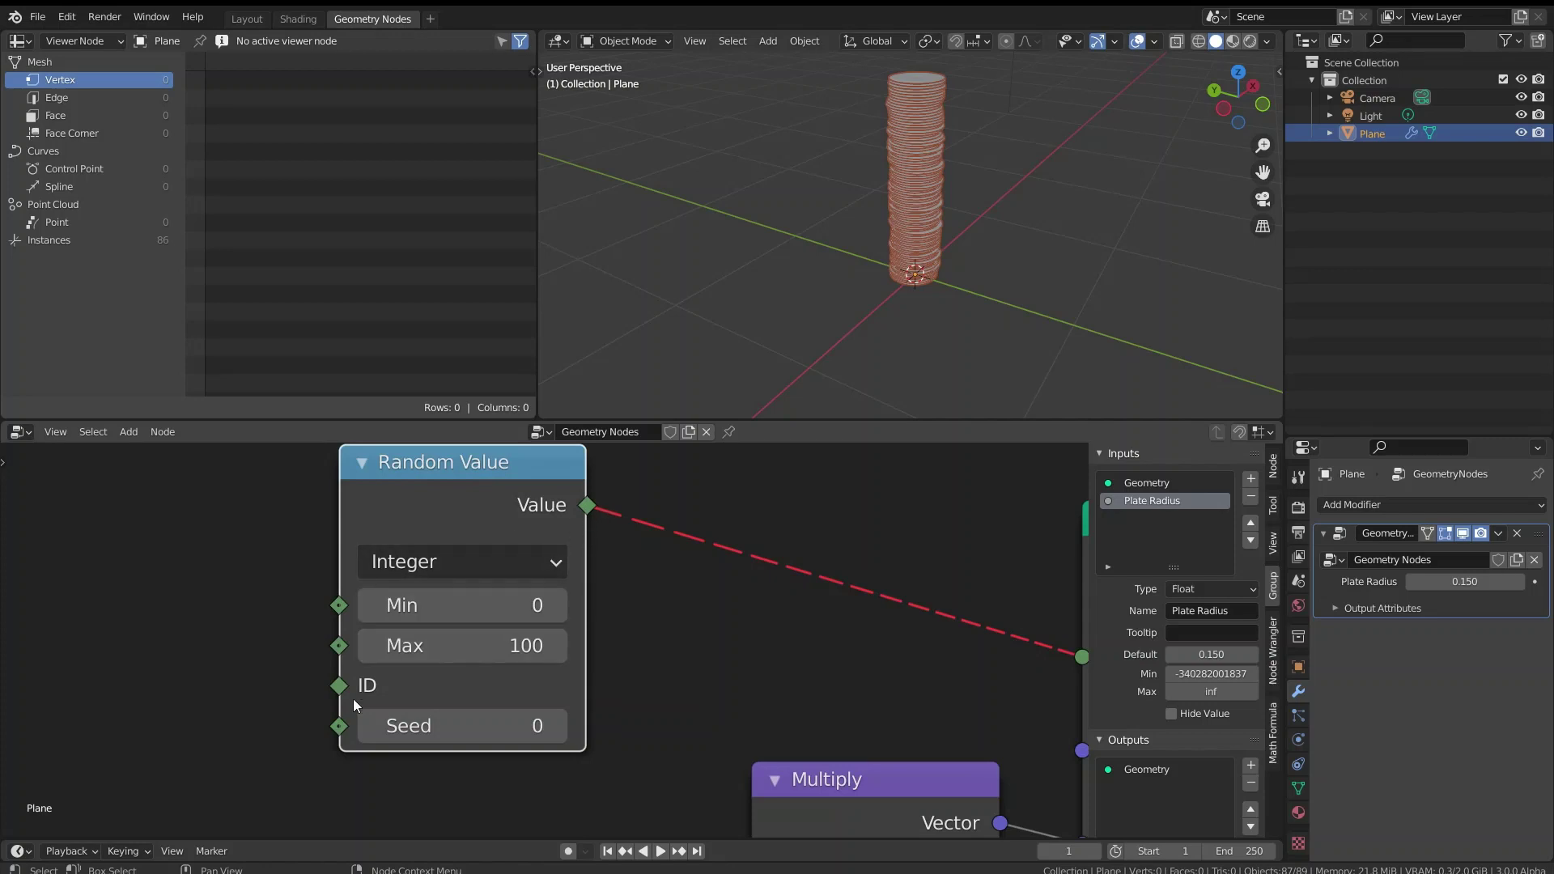
scroll(649, 554, "down", 2)
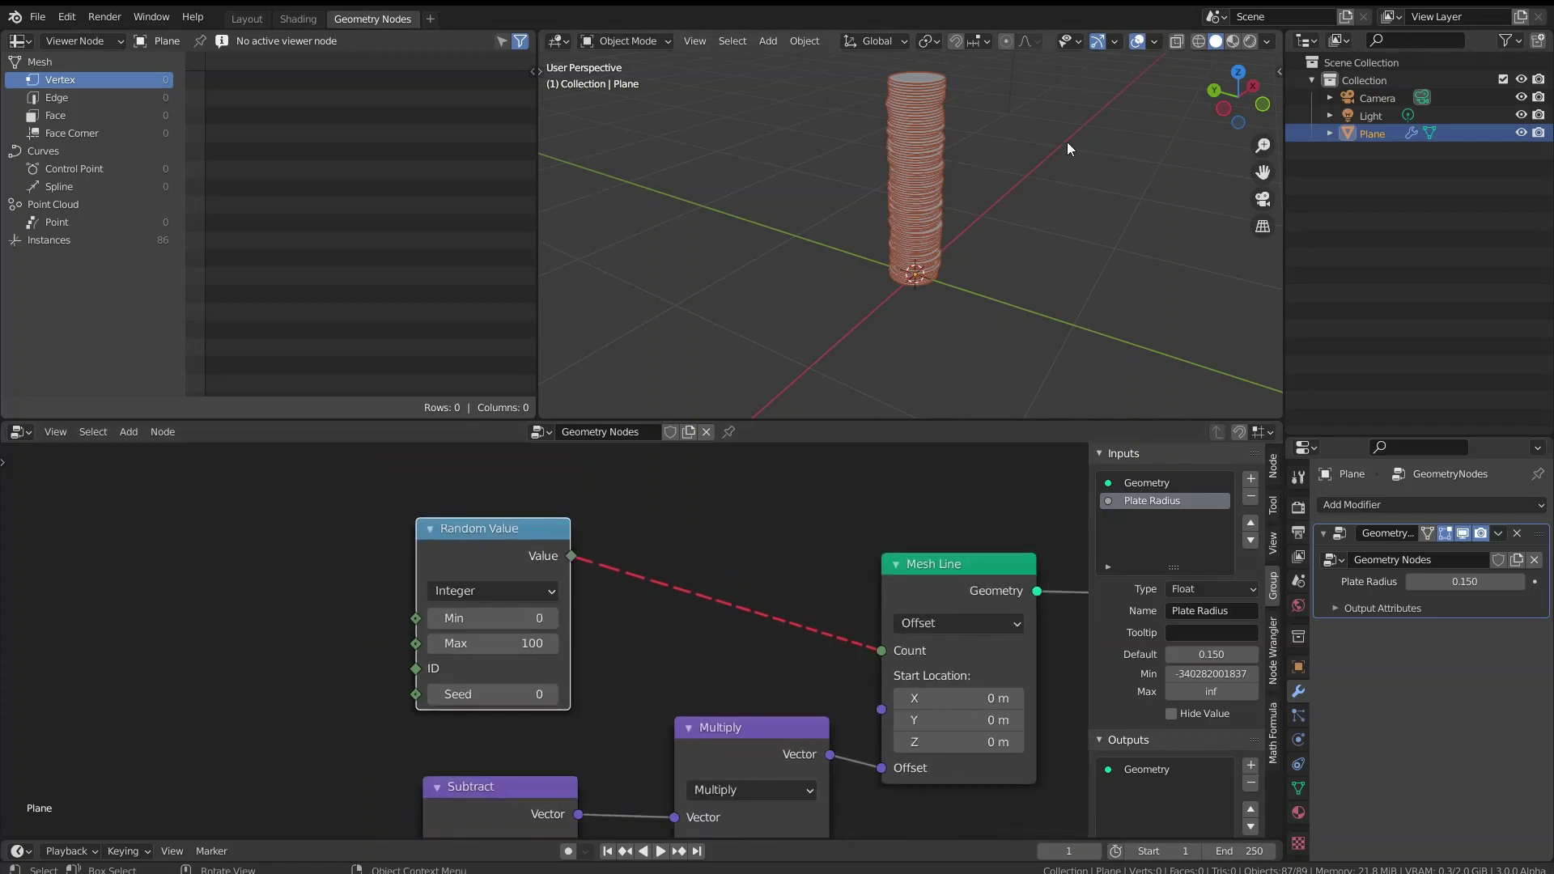
key("shift+a")
mouse_move(351, 573)
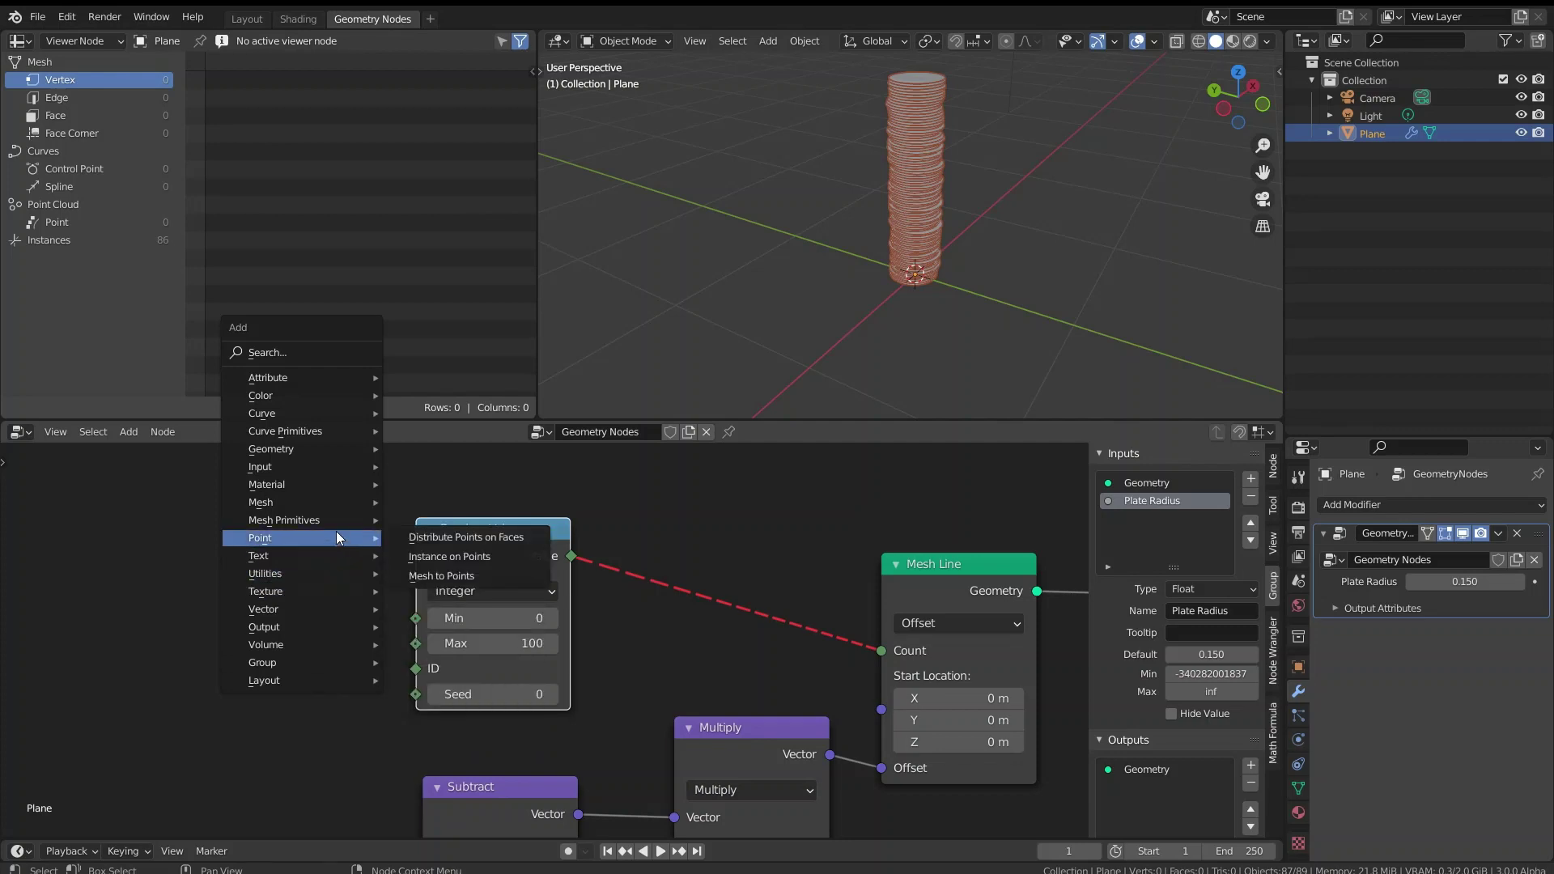
mouse_move(332, 504)
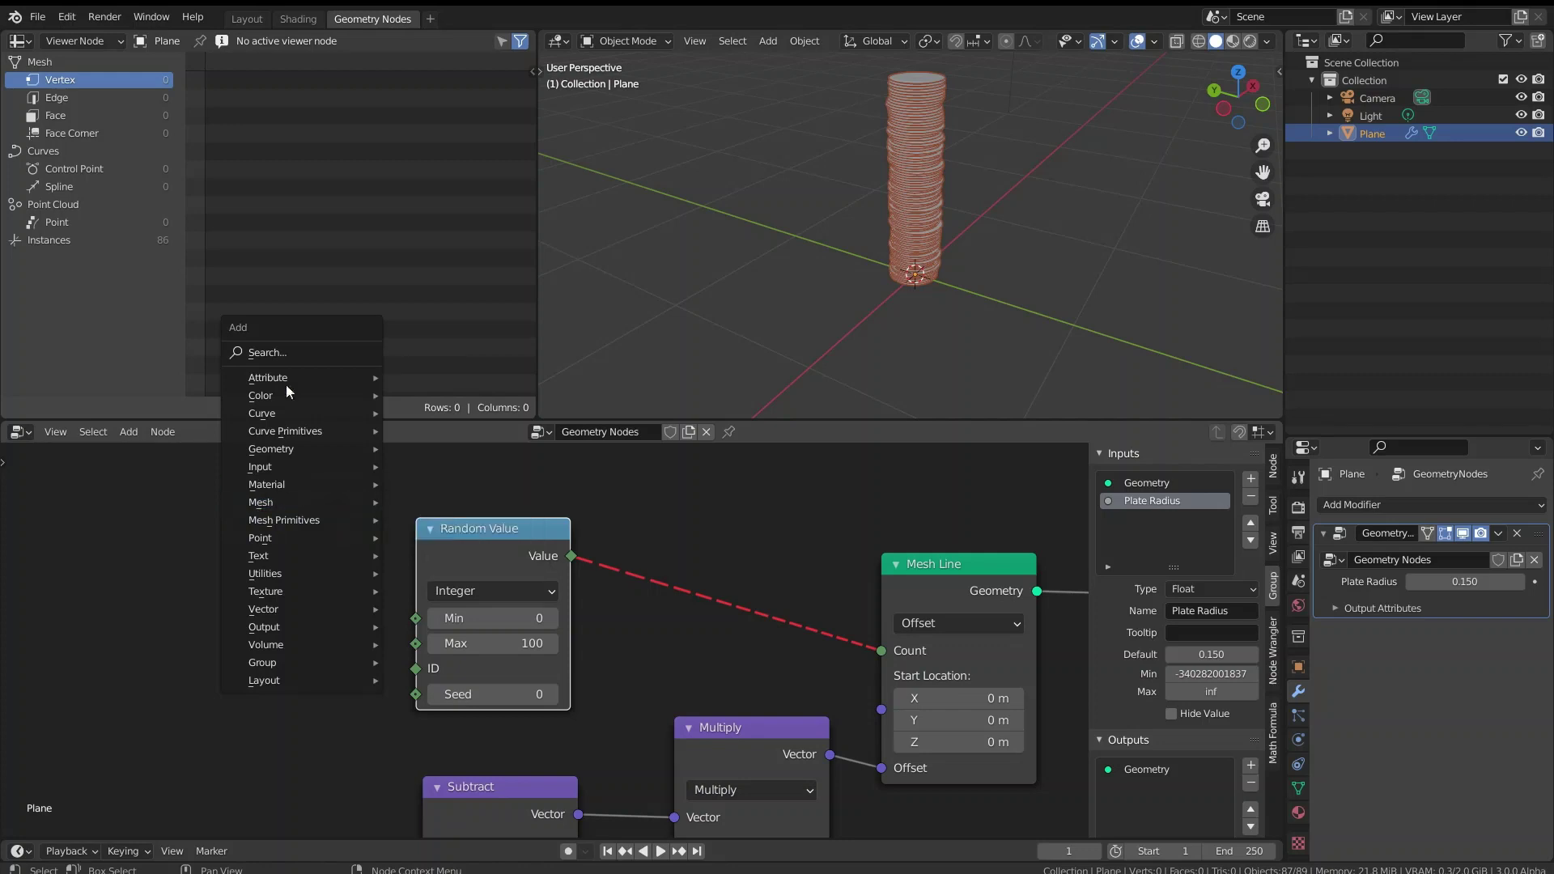
left_click(305, 352)
type("q")
key("BackSpace")
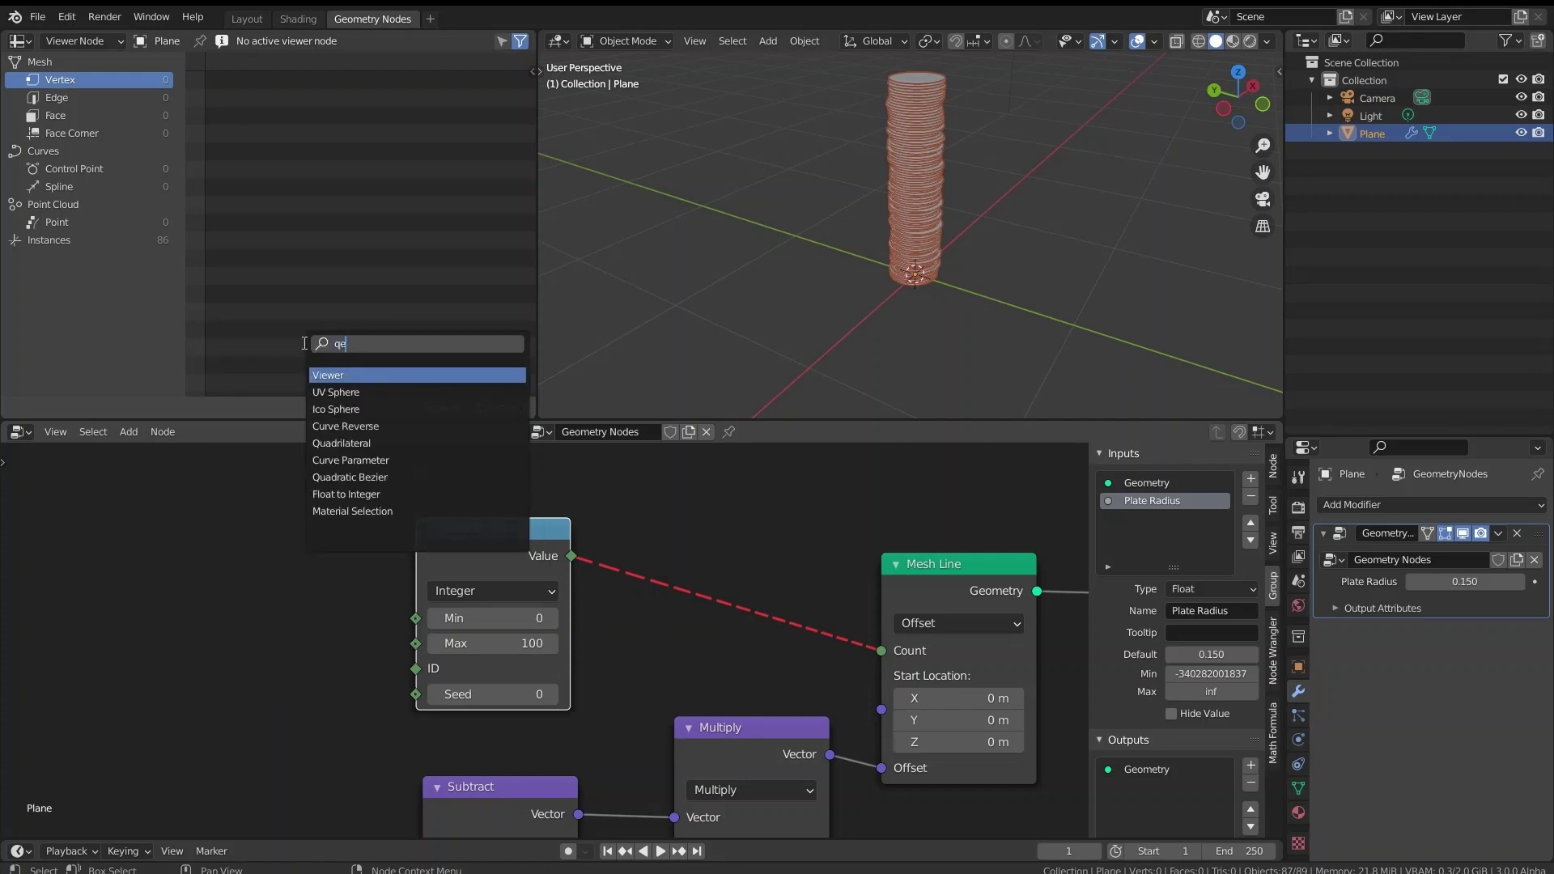
type("se")
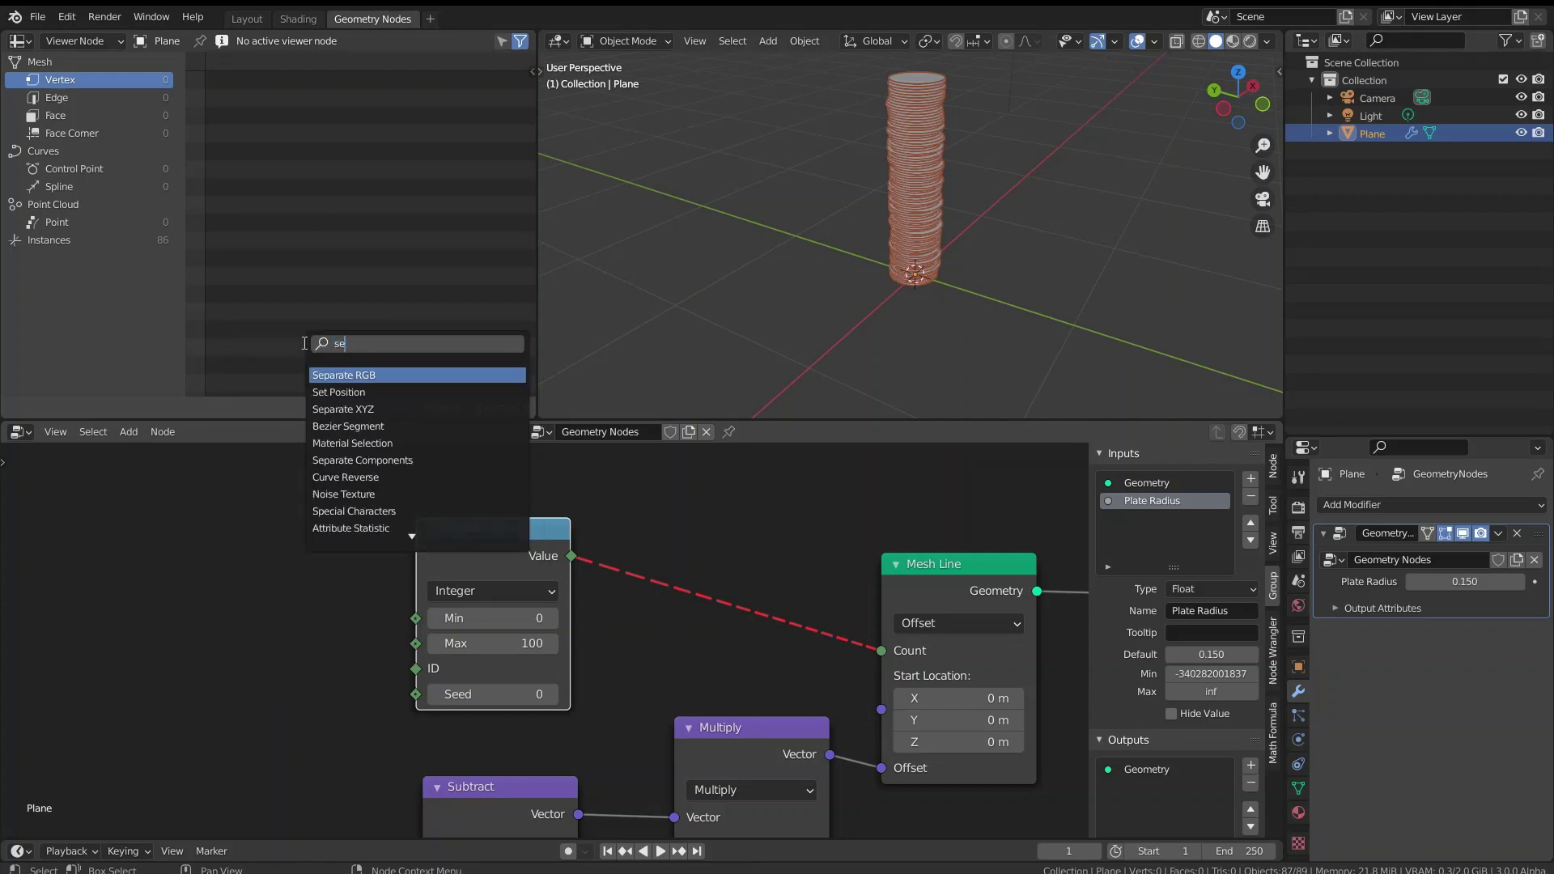
key("BackSpace")
key("BackSpace")
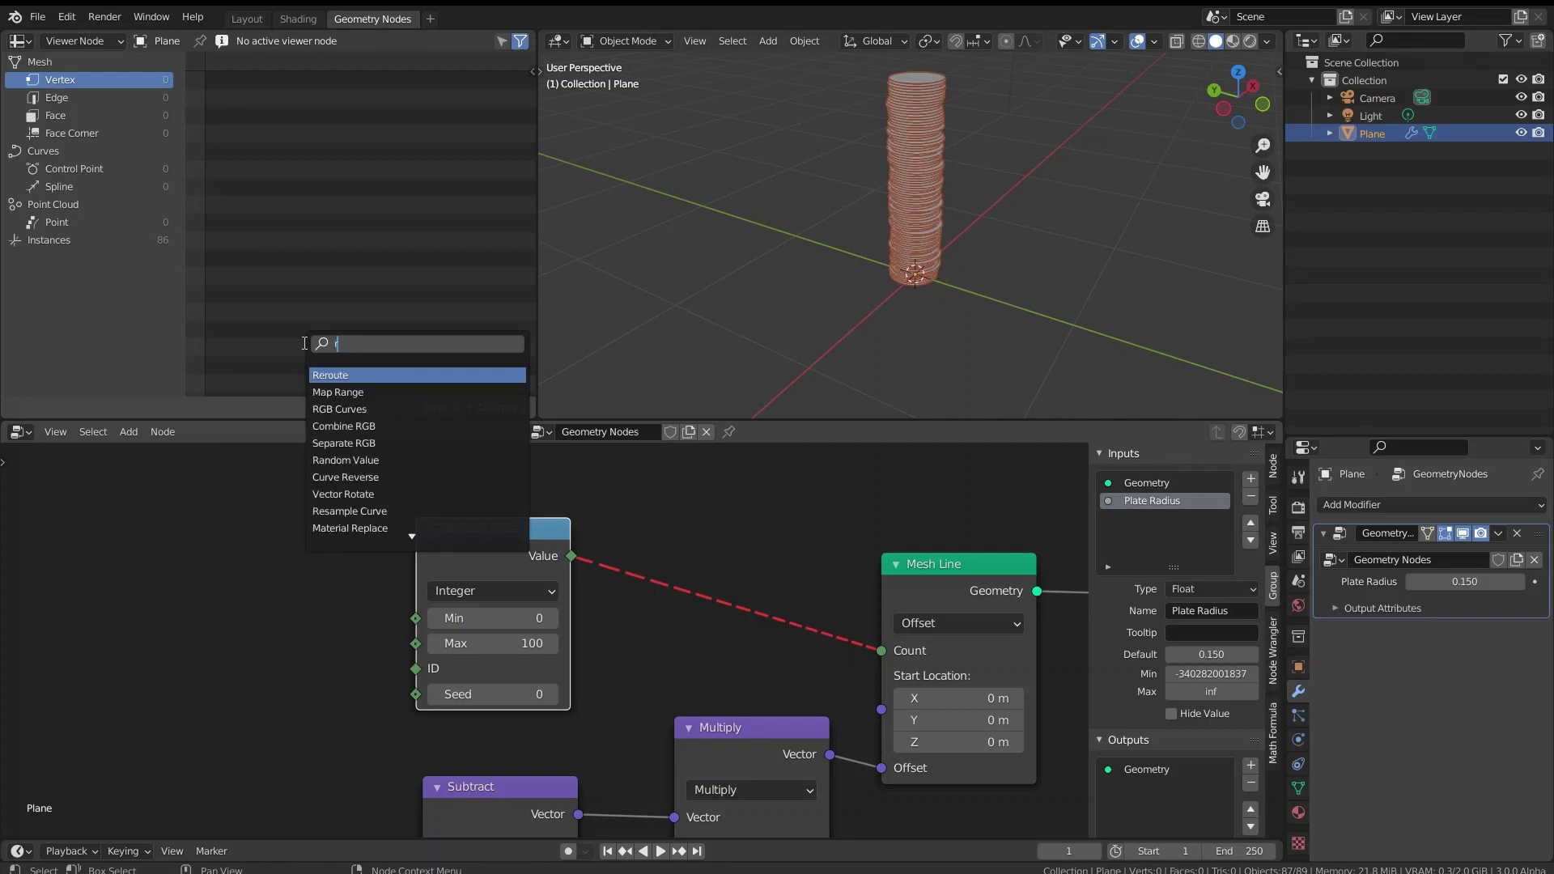
type("rando")
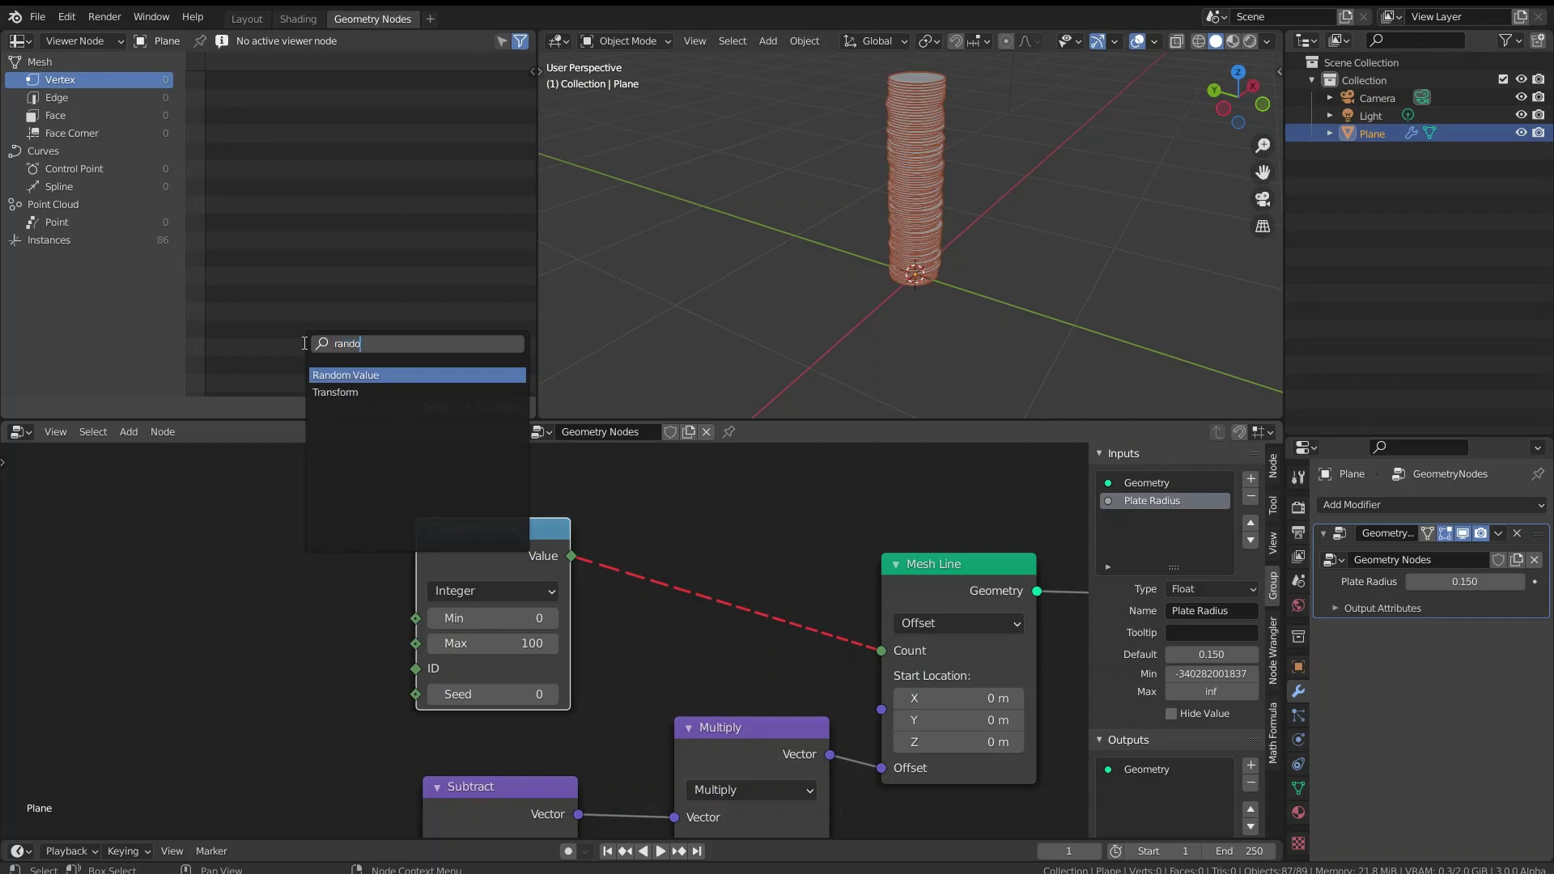
key("BackSpace")
key("BackSpace")
key("BackSpace")
key("BackSpace")
key("BackSpace")
key("Escape")
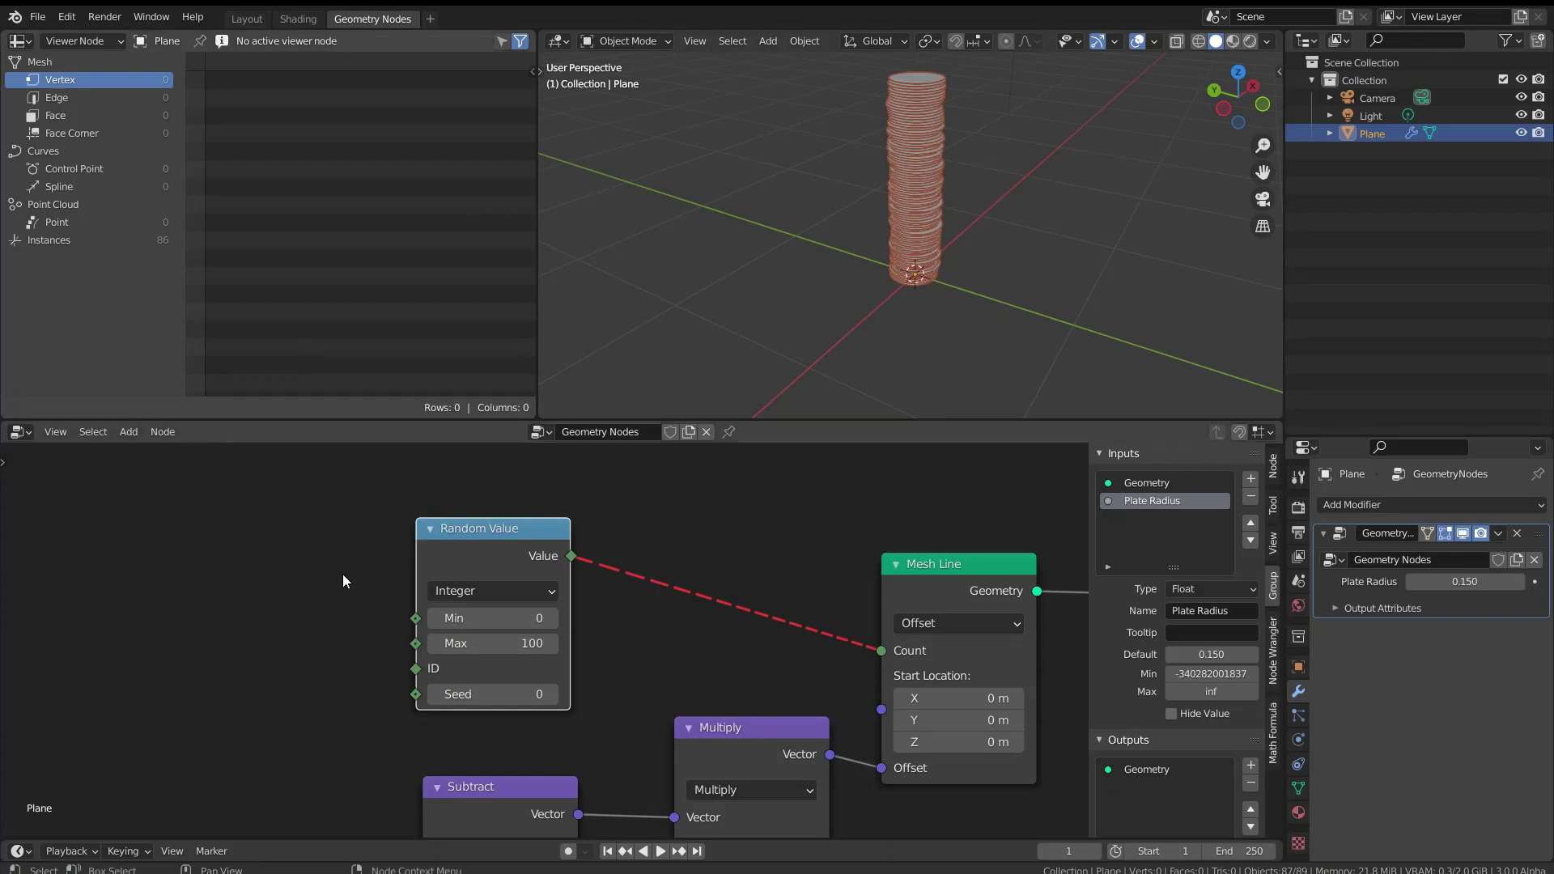
left_click(547, 590)
left_click(546, 593)
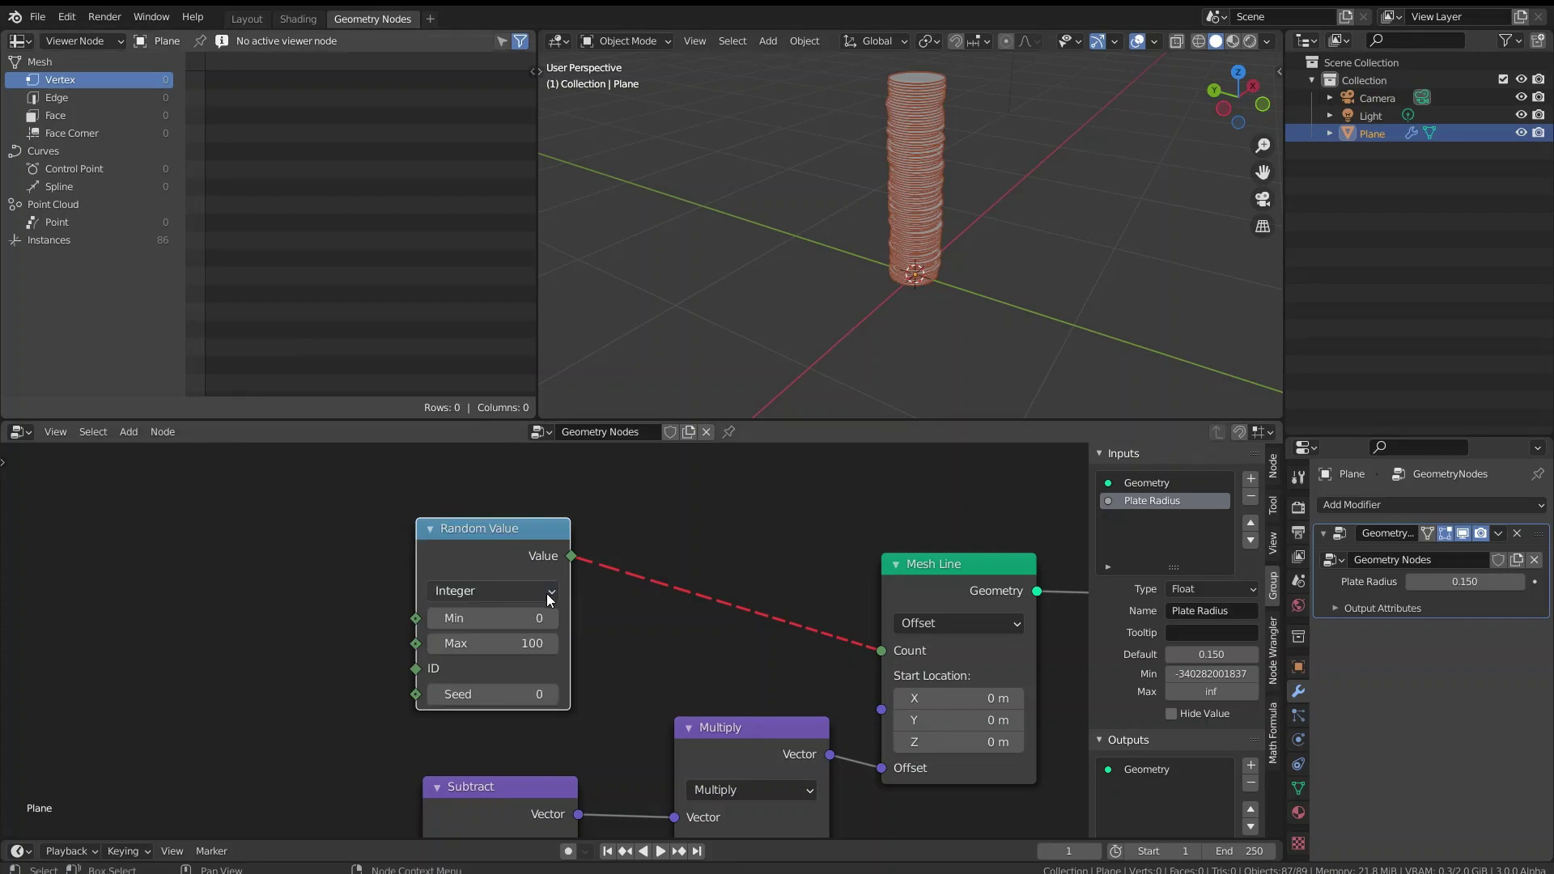
scroll(812, 623, "down", 1)
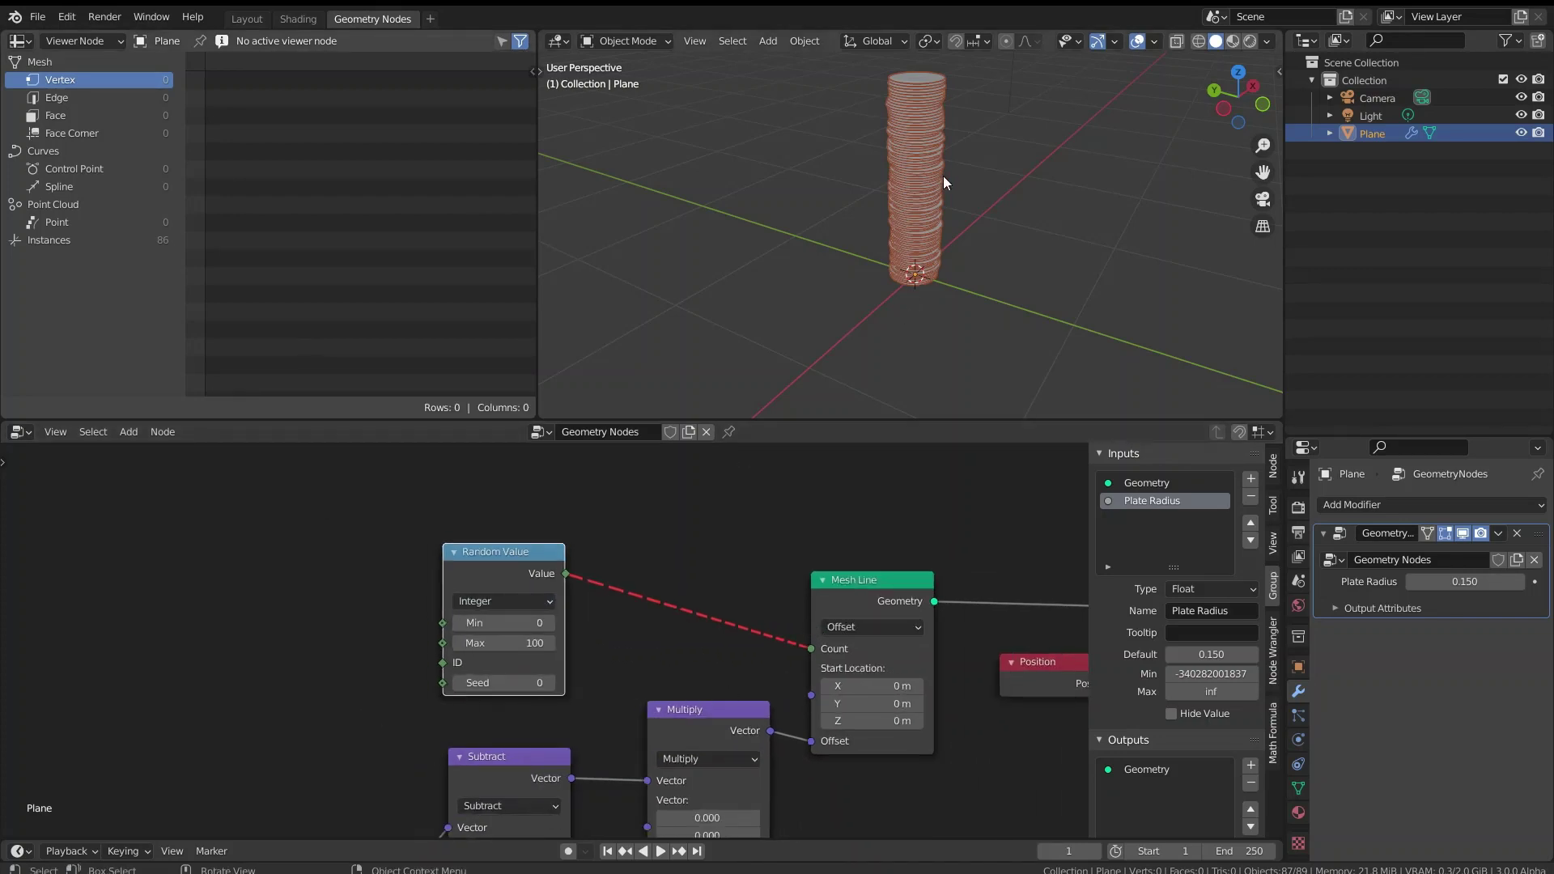
- Duplicate the plate stack twice, placing the copies in front of and beside the original
scroll(915, 257, "down", 4)
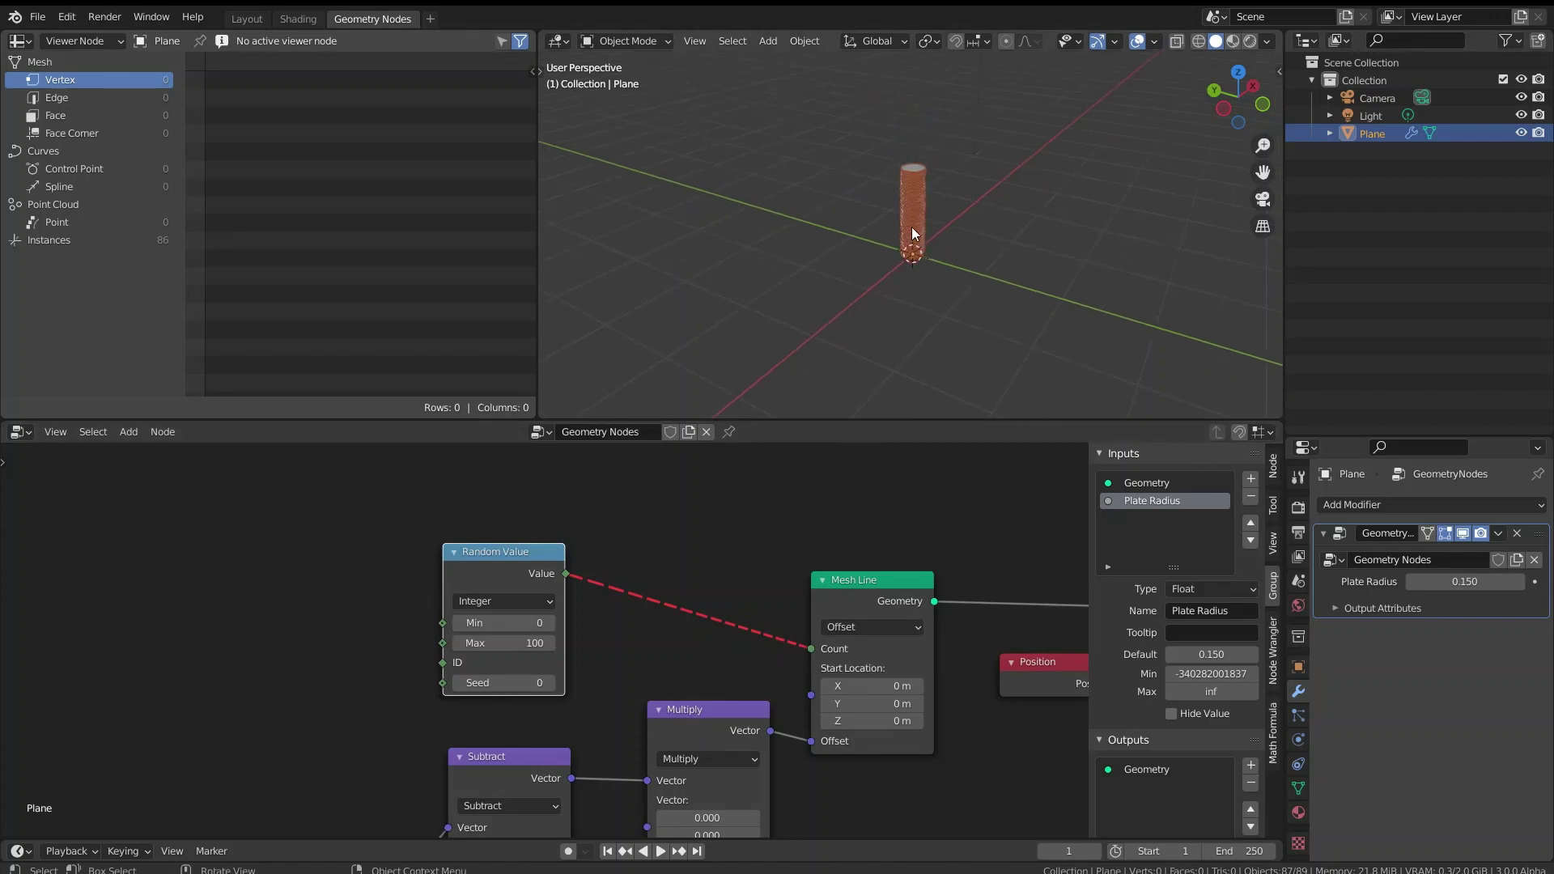
key("shift+d")
left_click(821, 240)
key("shift+d")
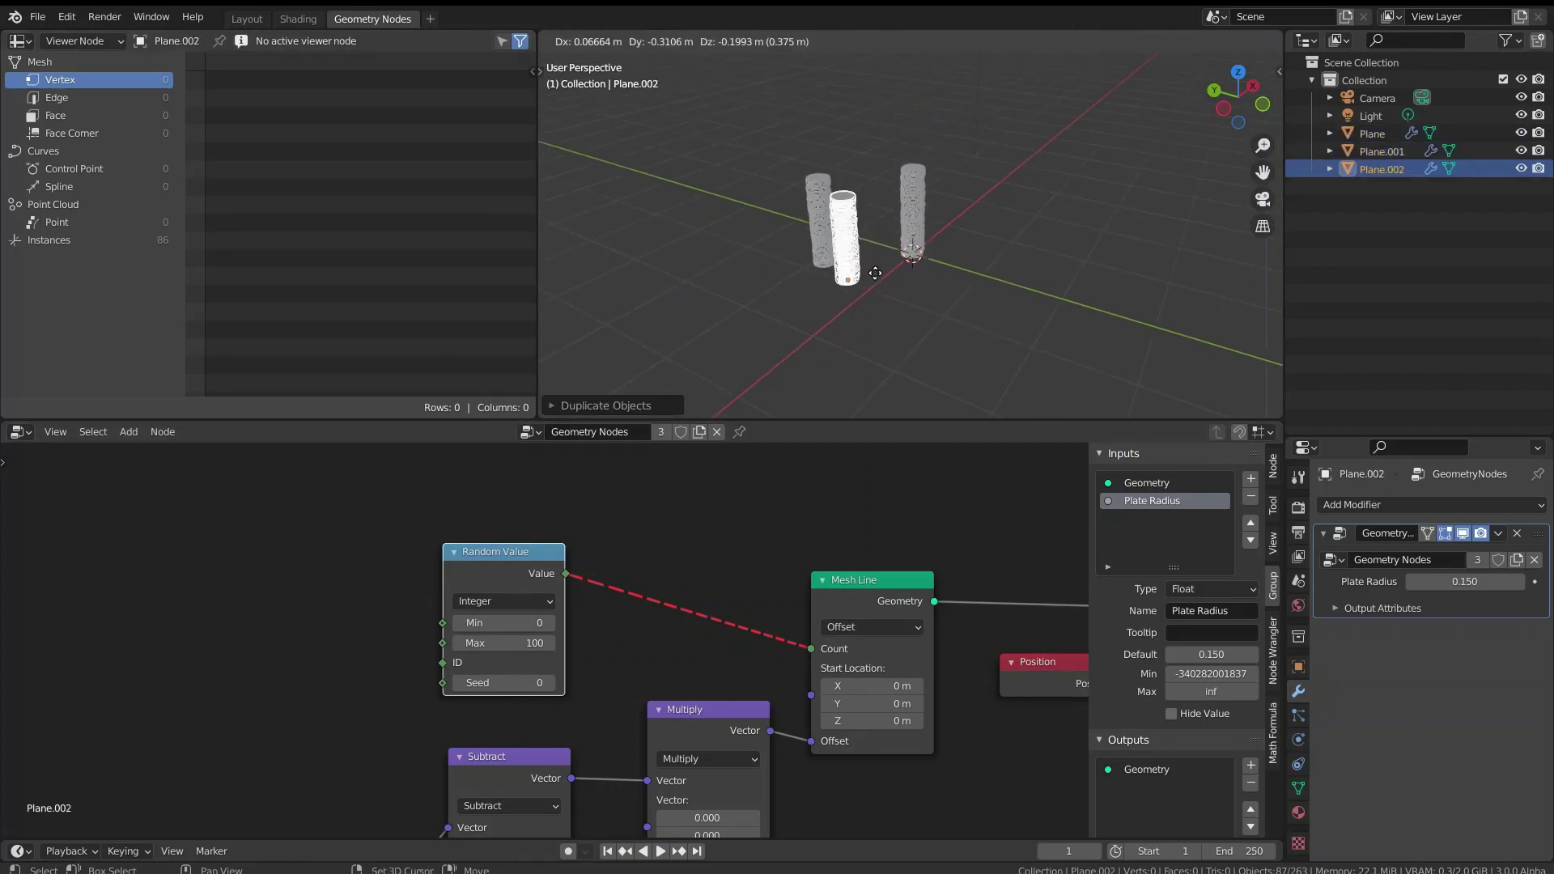
left_click(897, 285)
- Delete both duplicated plate stacks and reselect the original Plane
key("x")
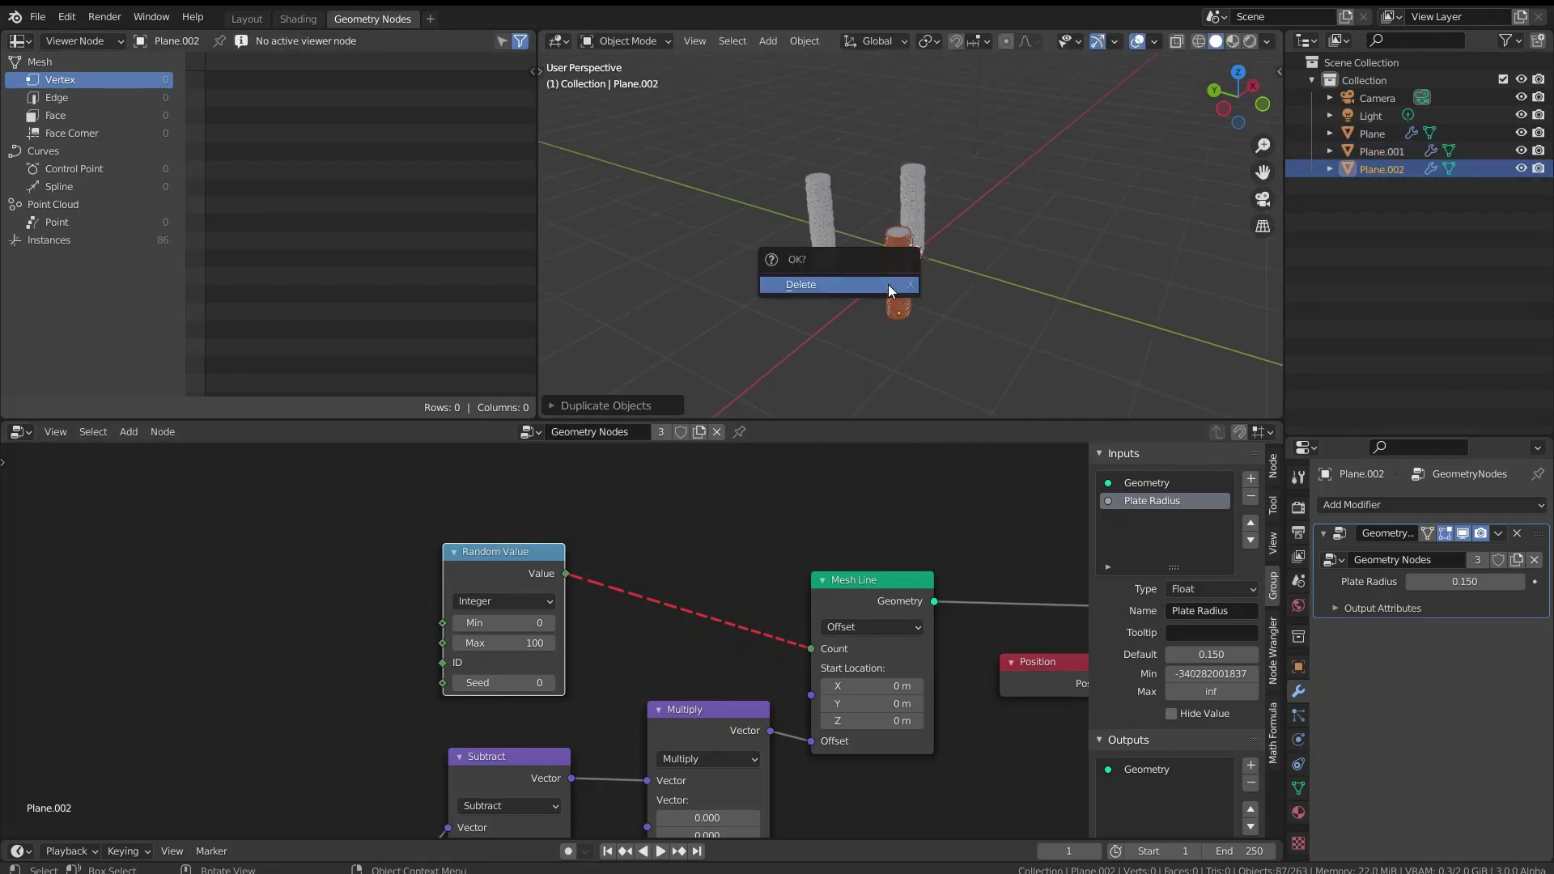
left_click(843, 290)
left_click(824, 241)
key("x")
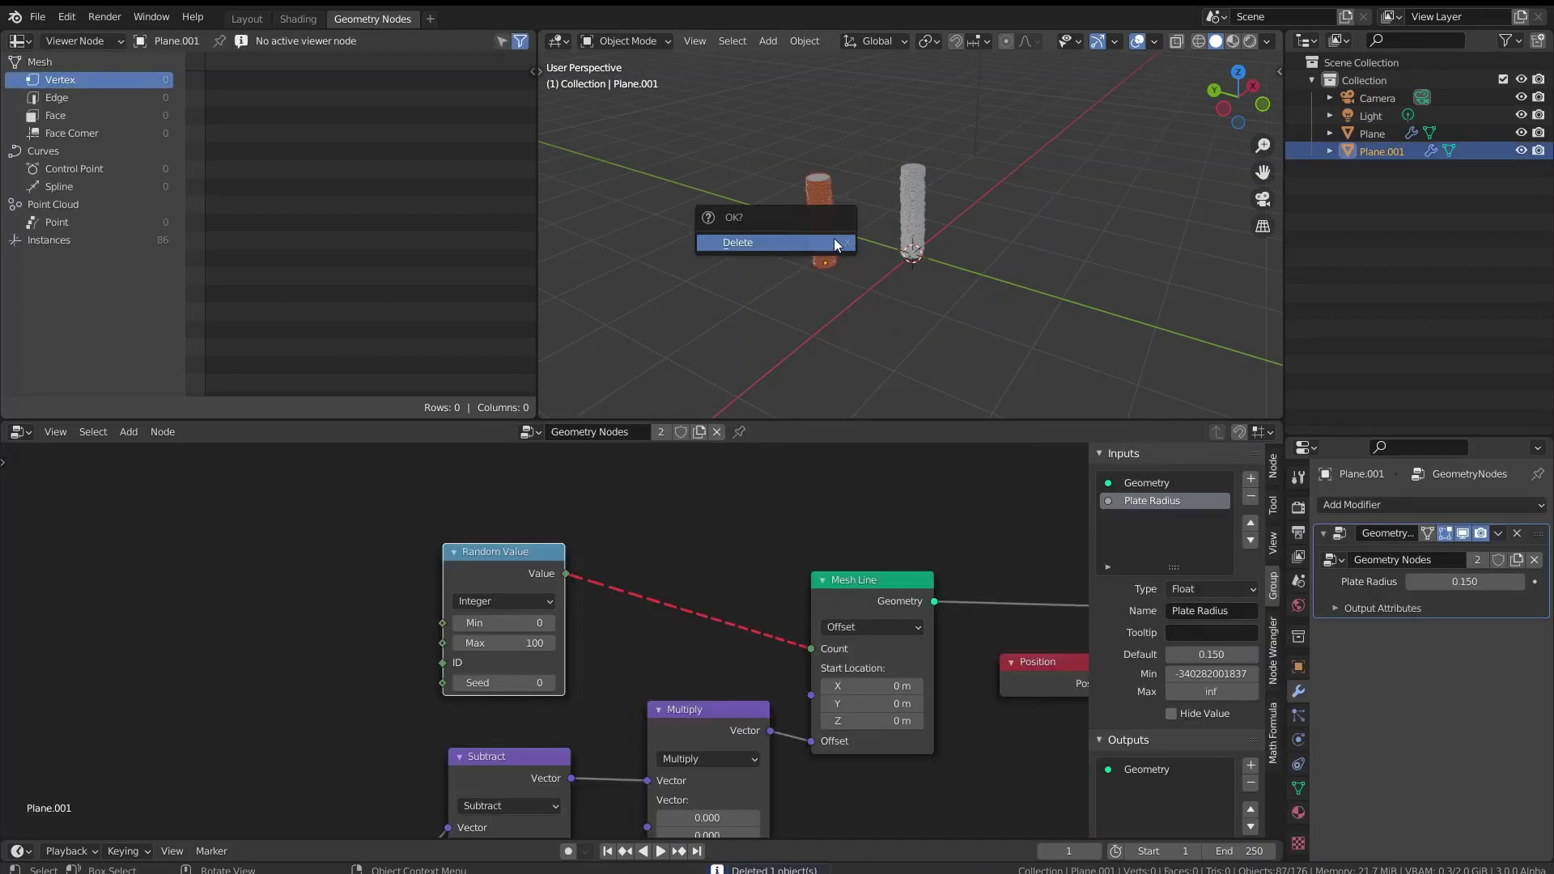
left_click(833, 241)
left_click(915, 217)
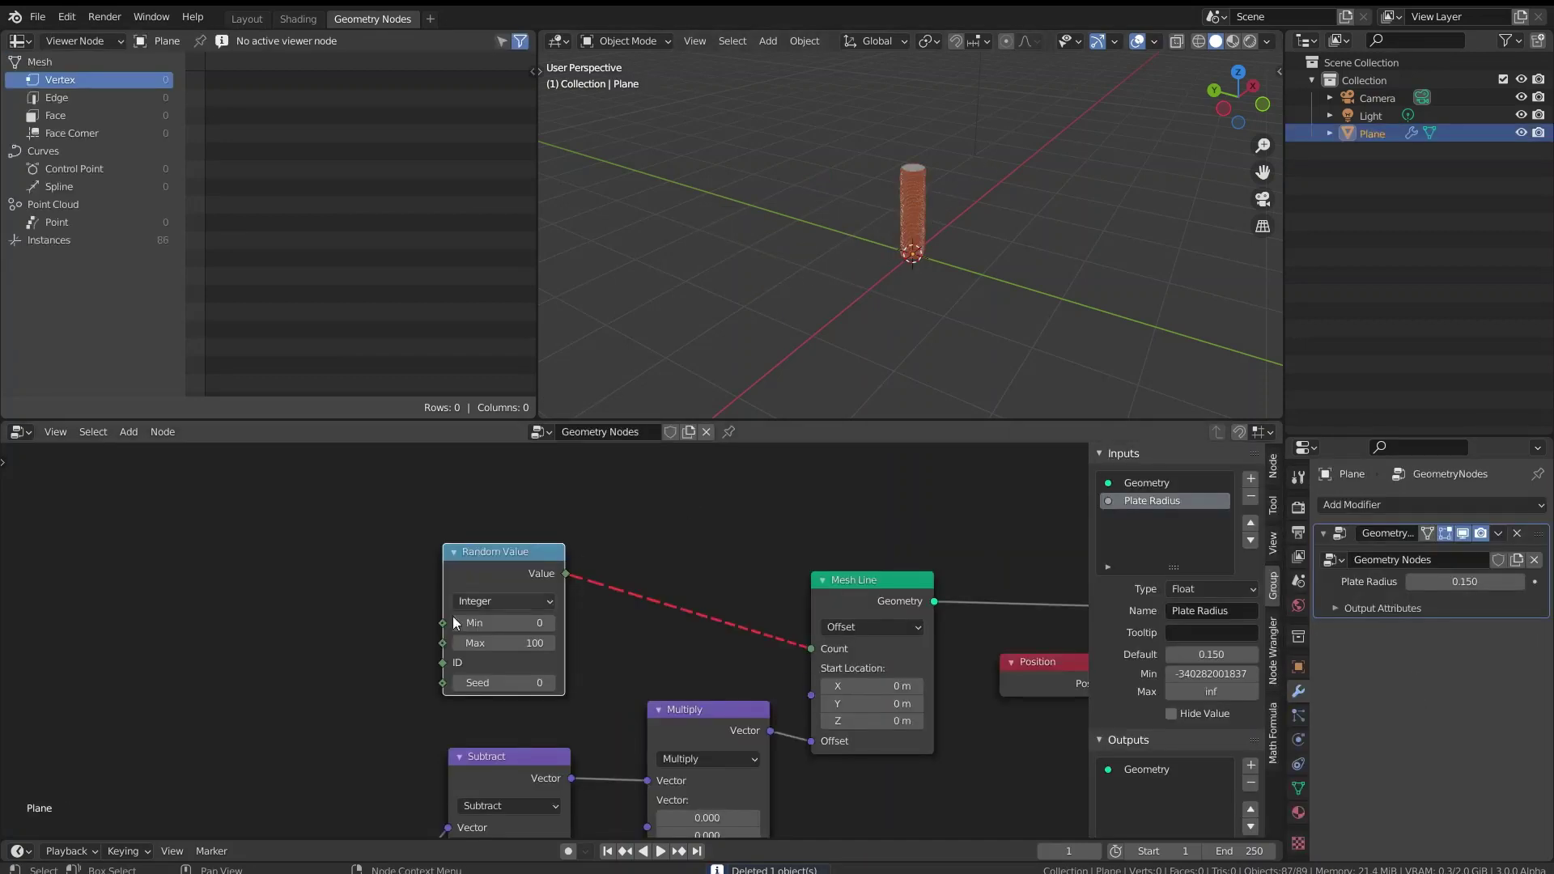
middle_click_drag(381, 695, 693, 653)
key("shift+a")
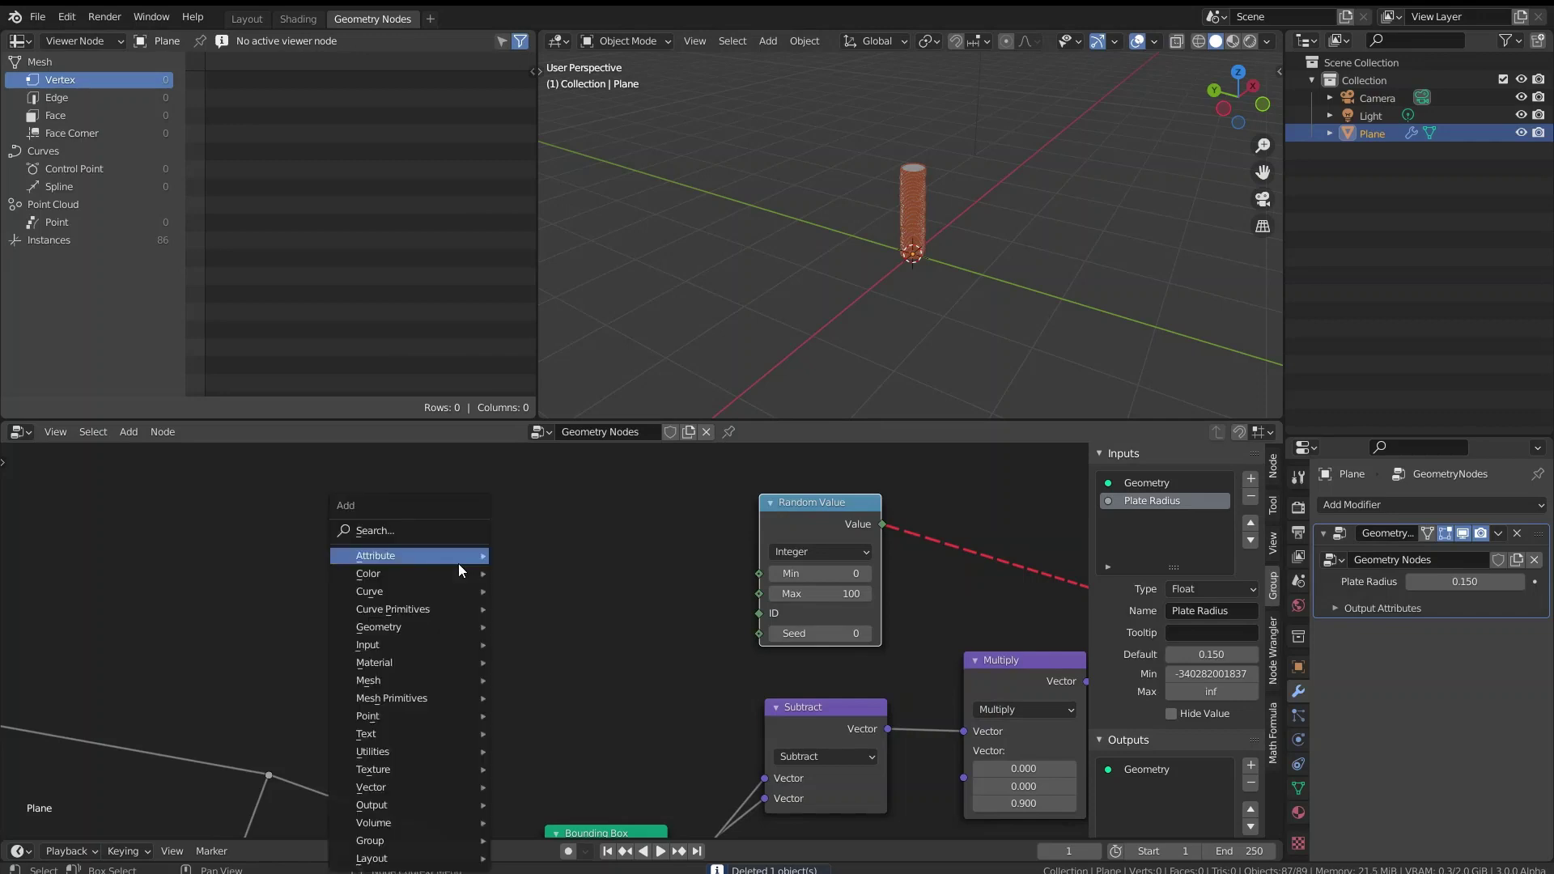
mouse_move(427, 680)
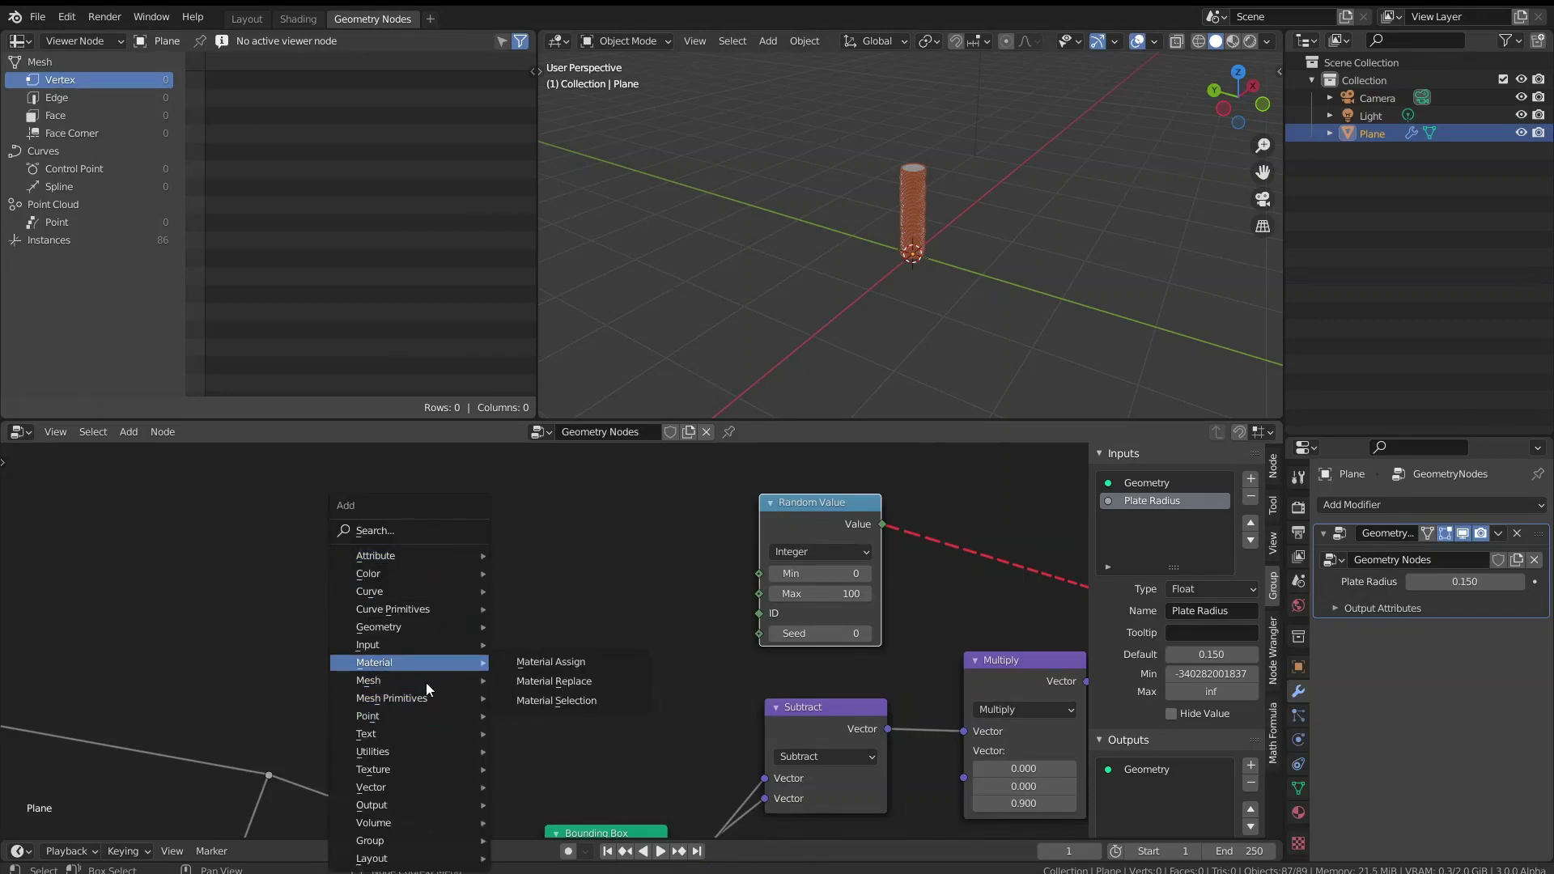
scroll(801, 644, "up", 2)
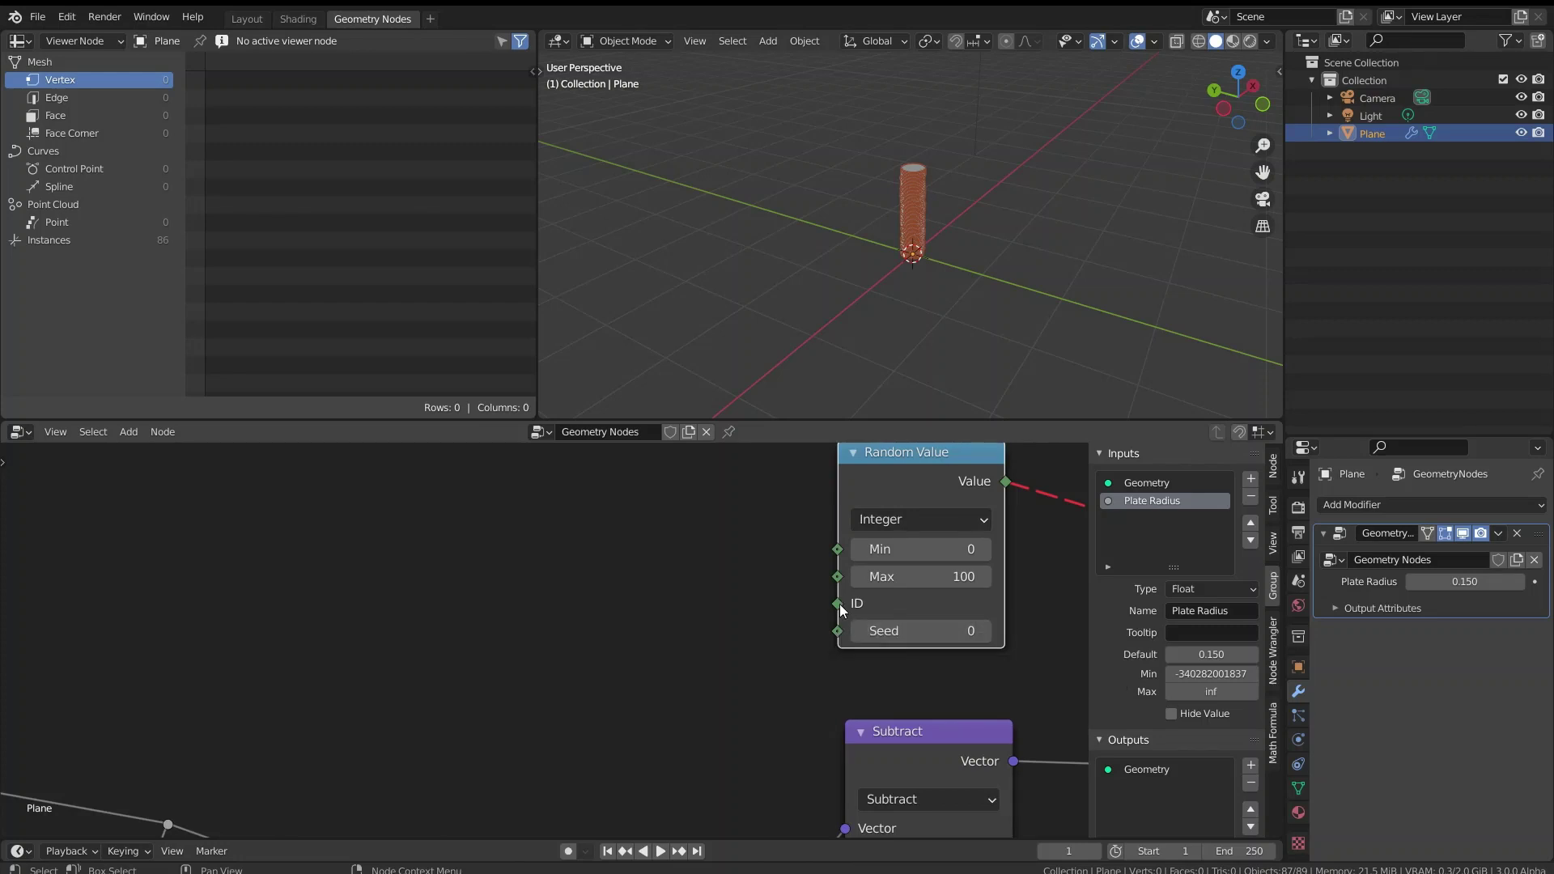
middle_click_drag(673, 603, 217, 664)
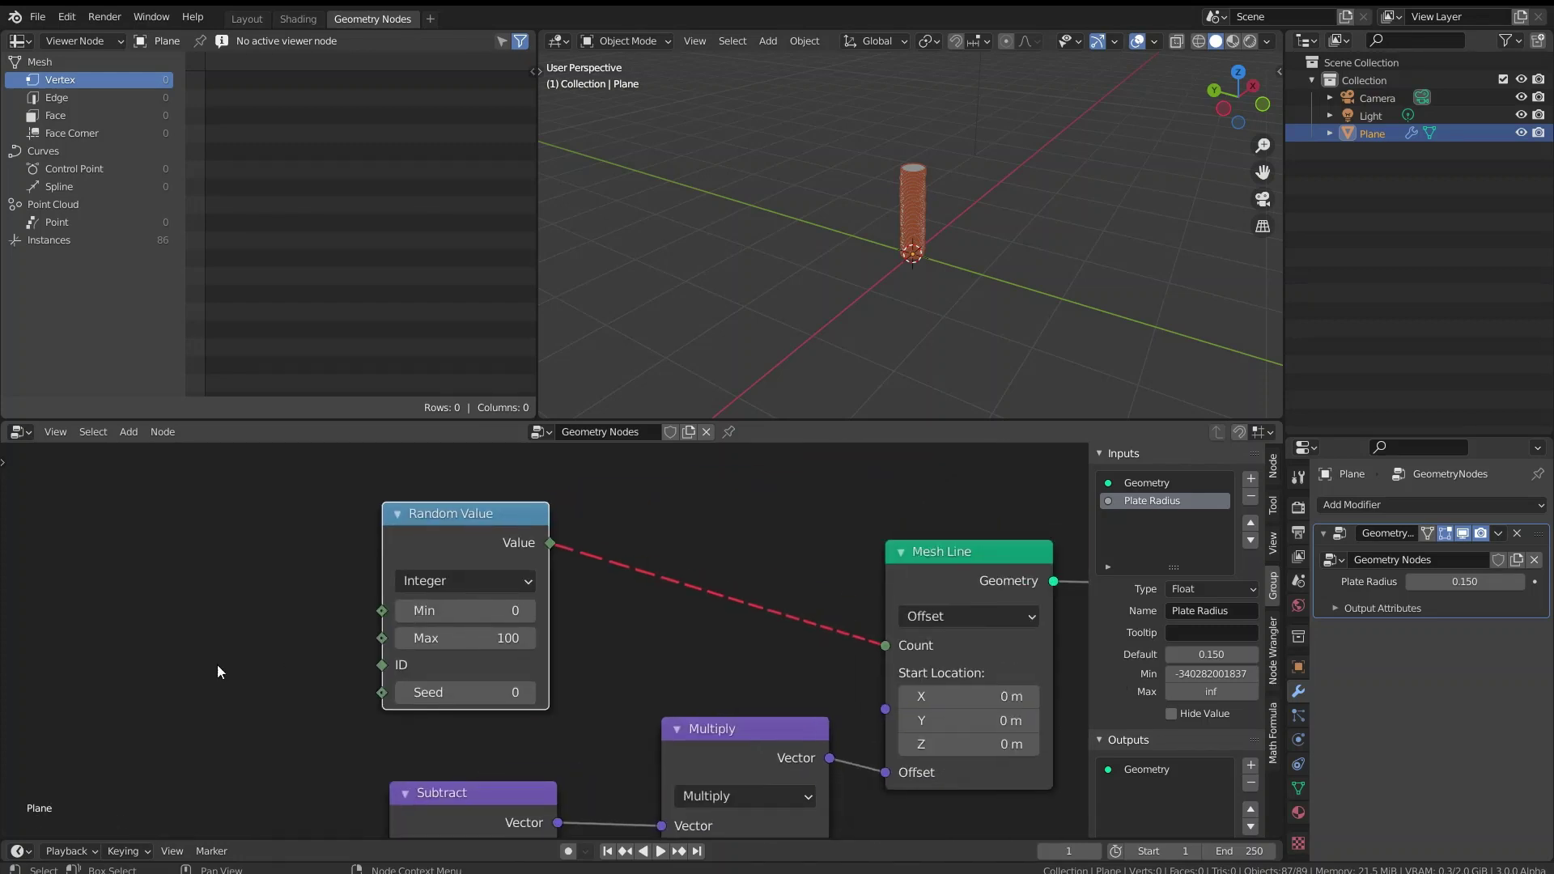
- Move the Mesh Line node slightly higher and delete the Random Value node that feeds its Count
left_click_drag(935, 580, 935, 527)
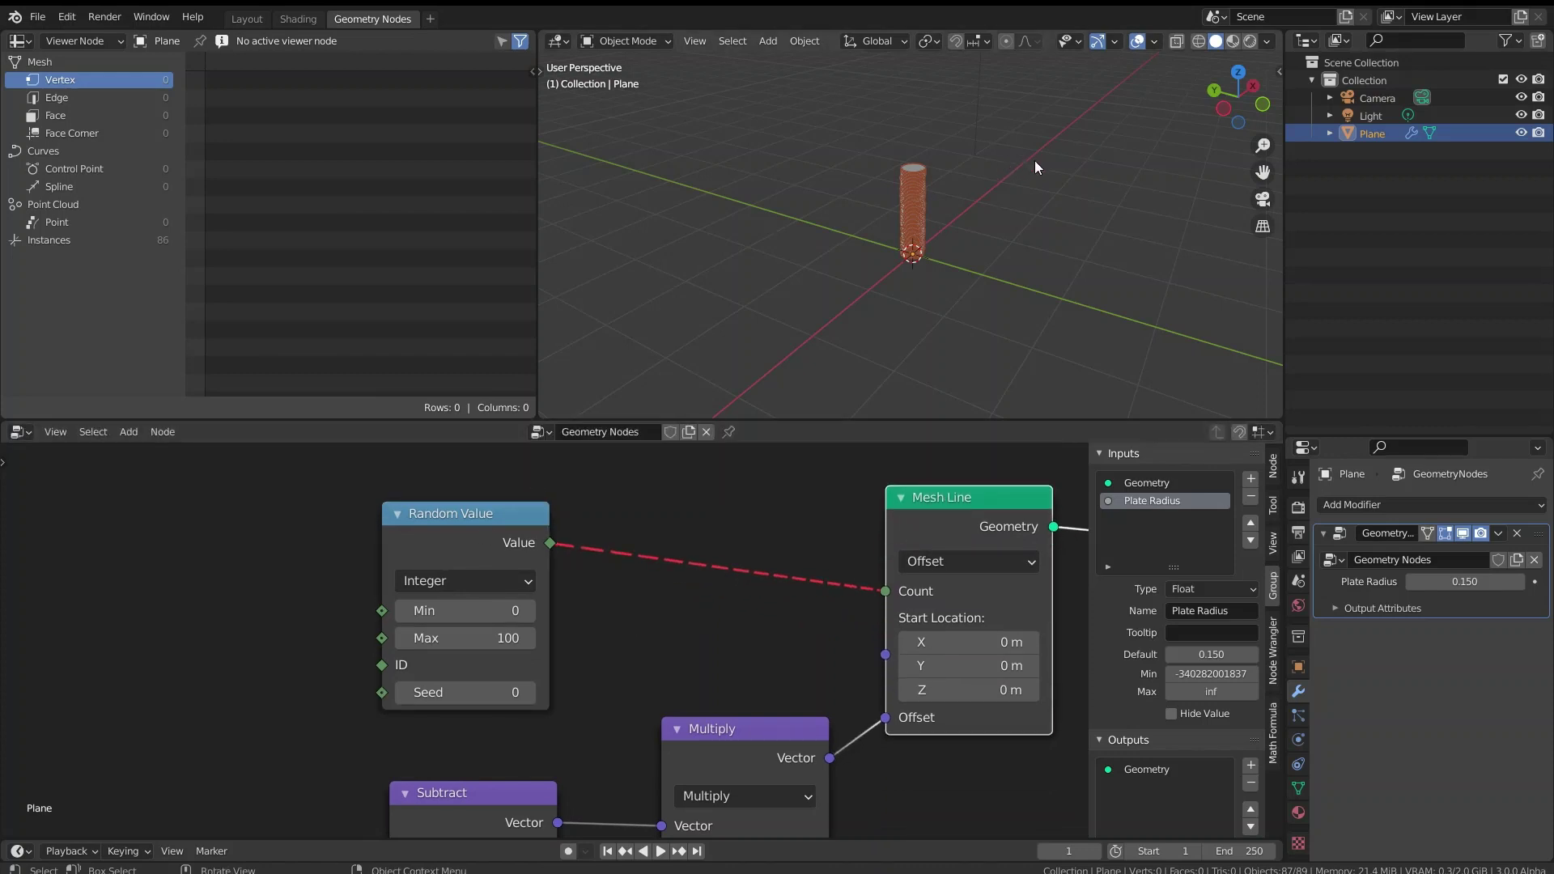
scroll(1034, 161, "up", 7)
scroll(1034, 160, "down", 4)
left_click(433, 505)
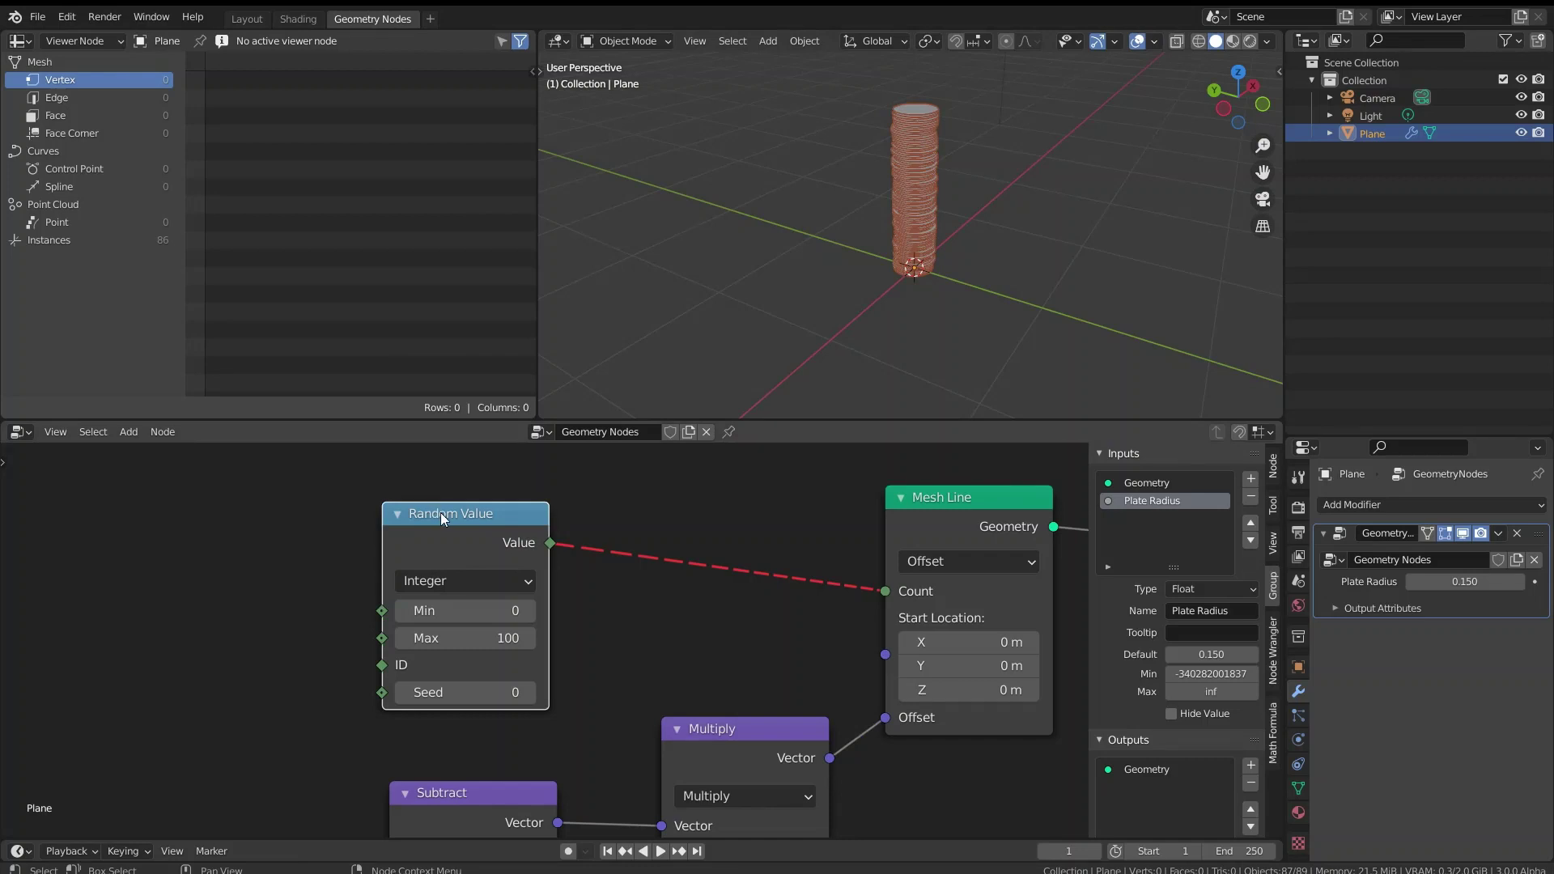
scroll(949, 197, "up", 5)
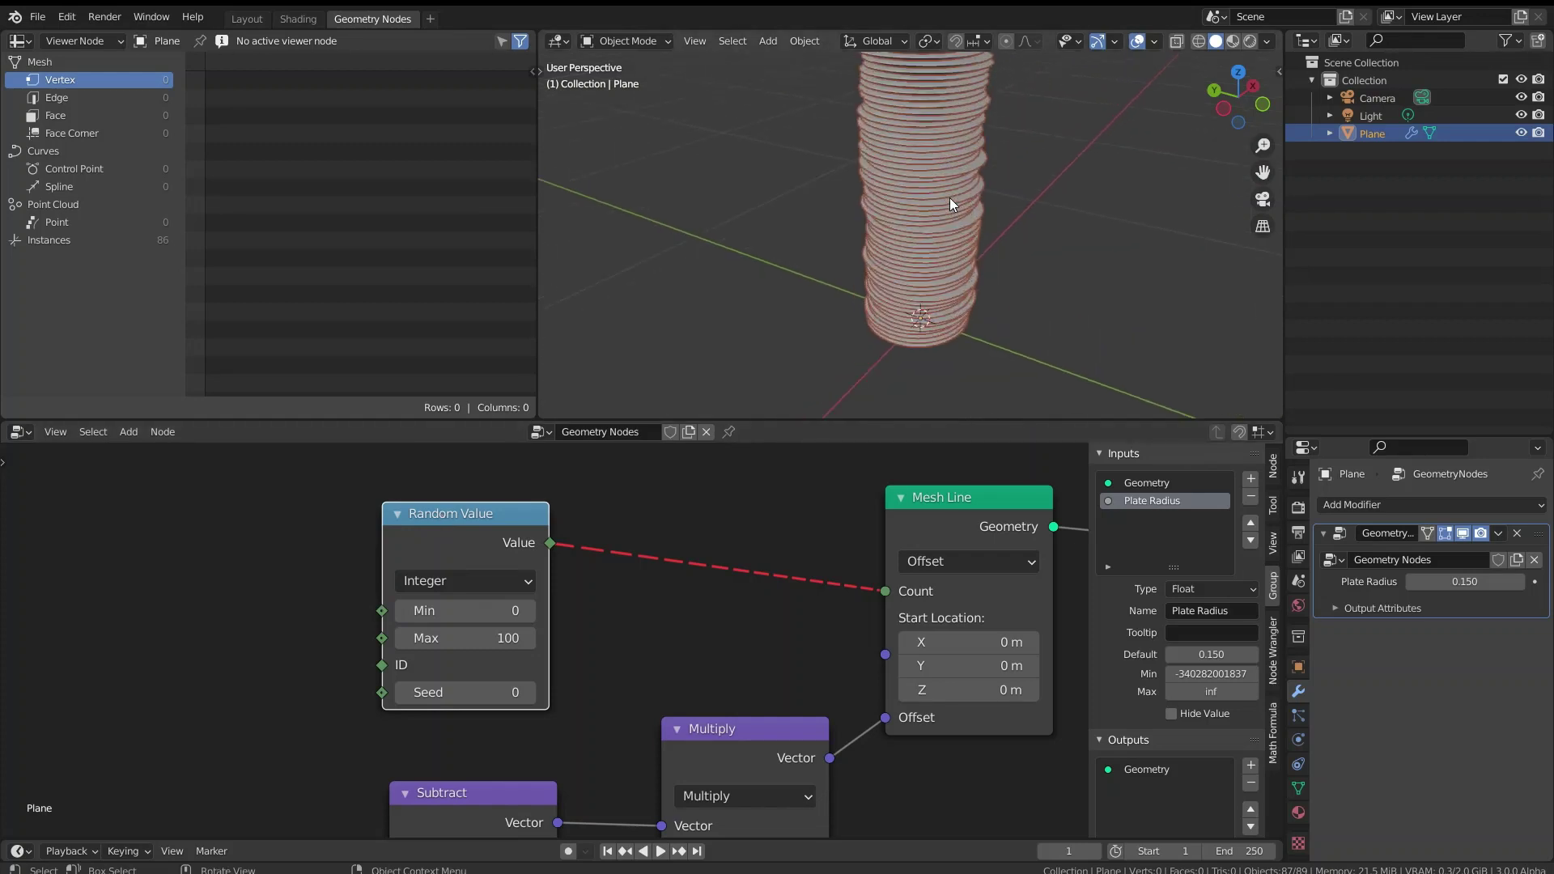
scroll(949, 197, "down", 5)
key("x")
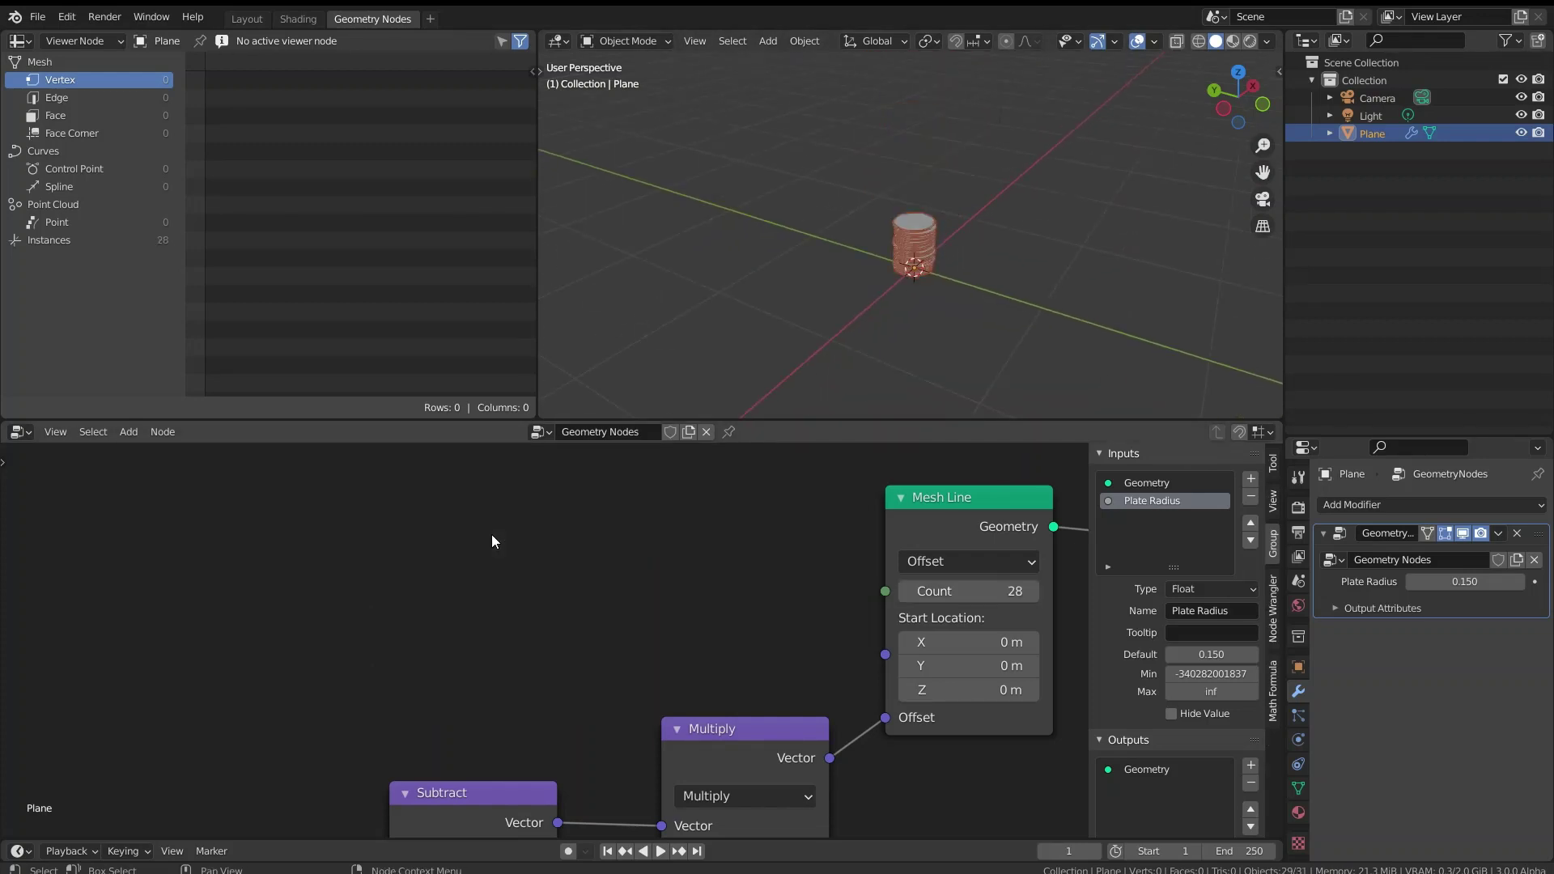
- Expose the Mesh Line's Count as a modifier parameter by connecting it to the empty Group Input socket
scroll(1006, 263, "up", 3)
middle_click_drag(1007, 262, 896, 259)
scroll(478, 581, "down", 3)
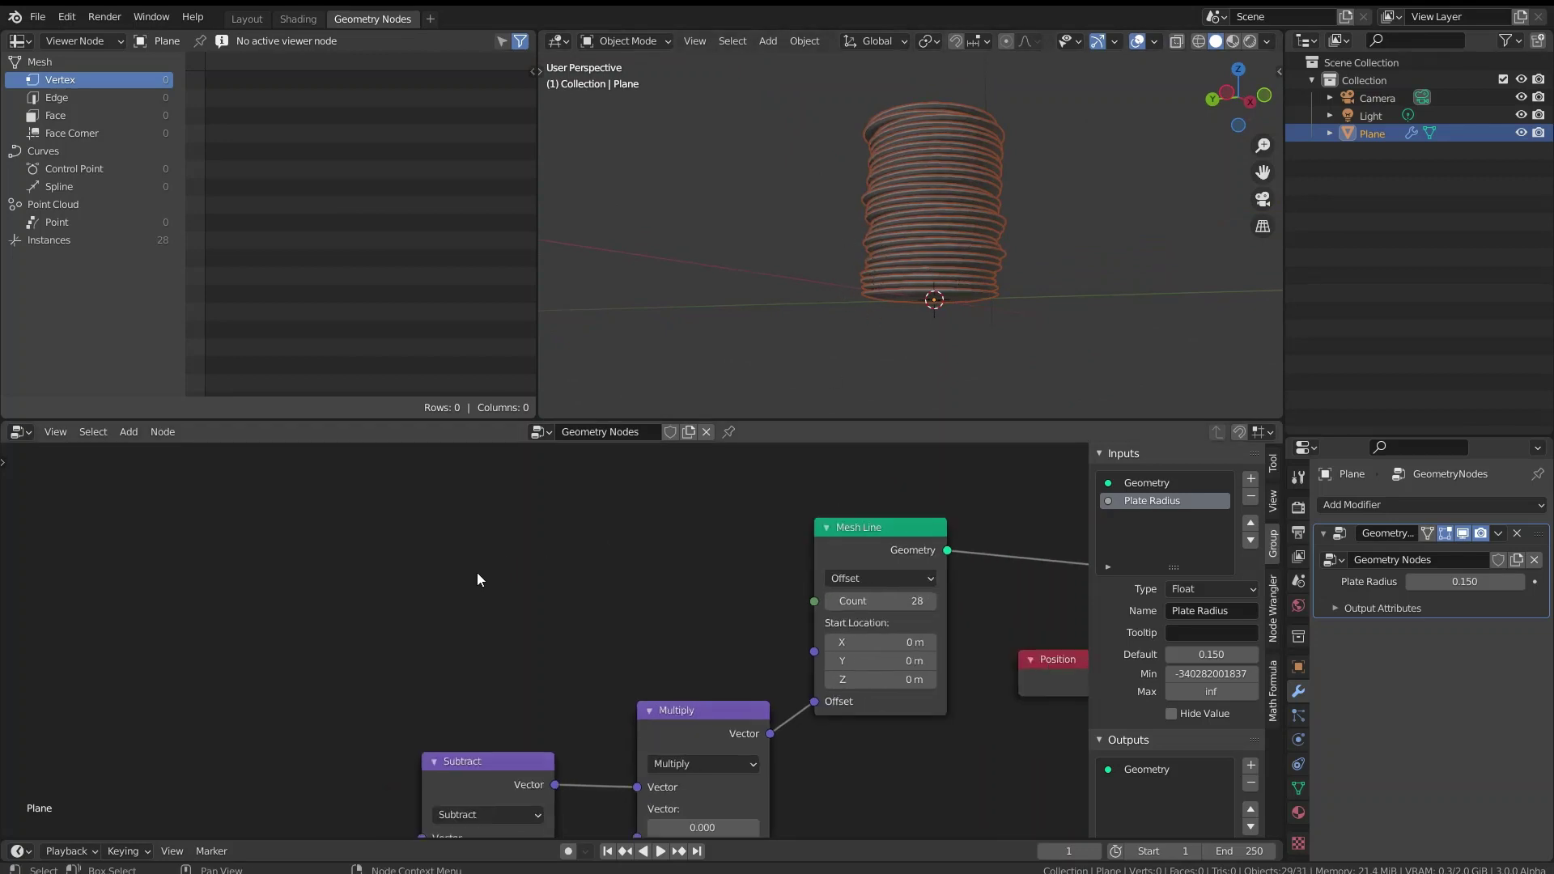
middle_click_drag(444, 635, 667, 562)
scroll(668, 563, "down", 2)
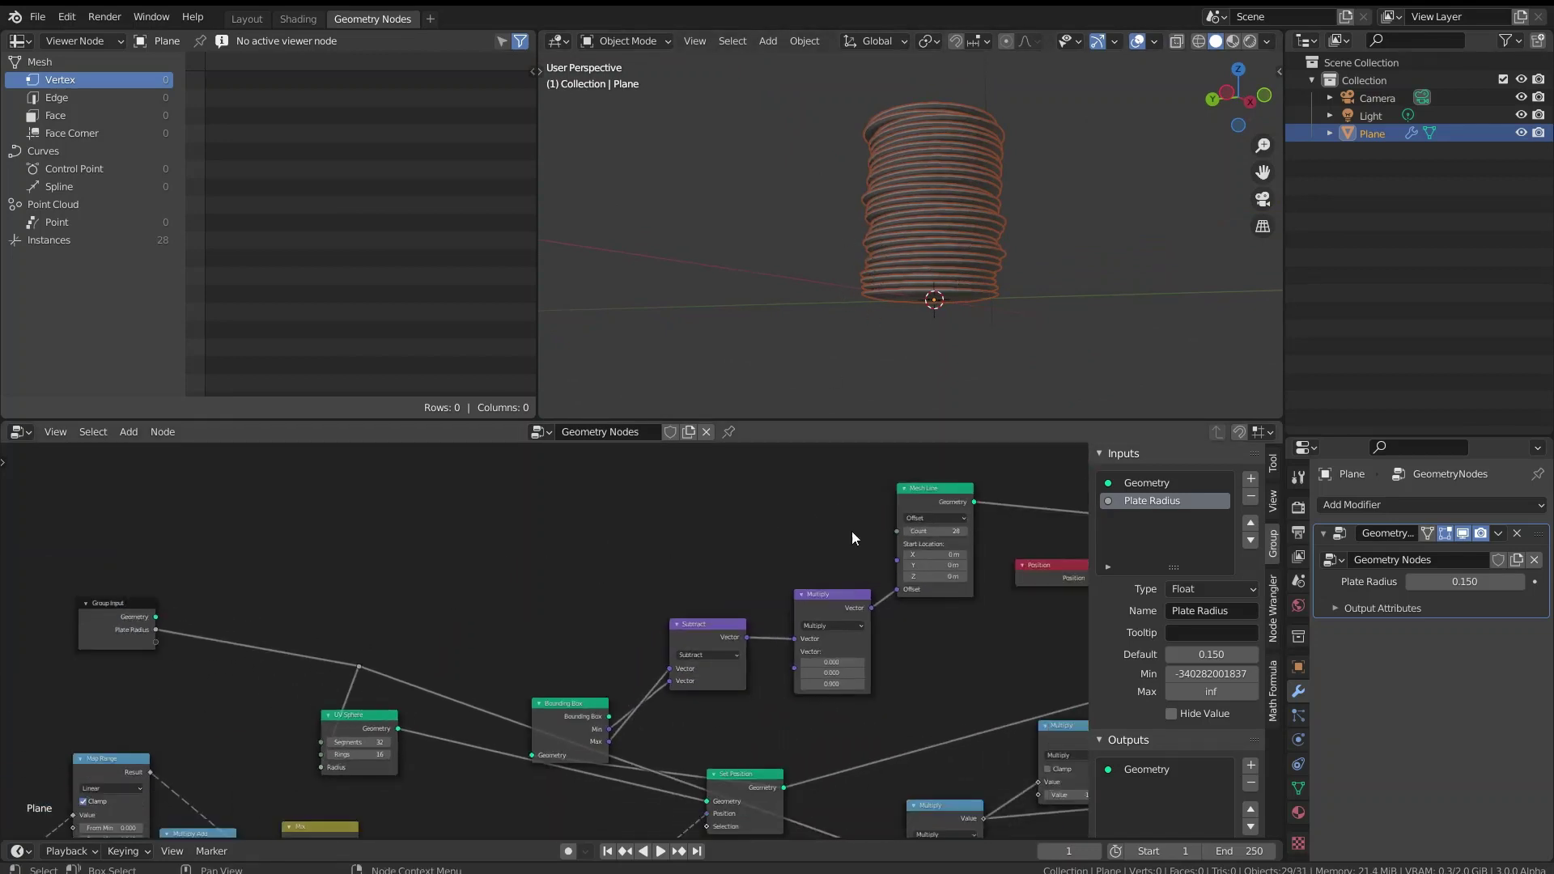
left_click_drag(896, 530, 154, 641)
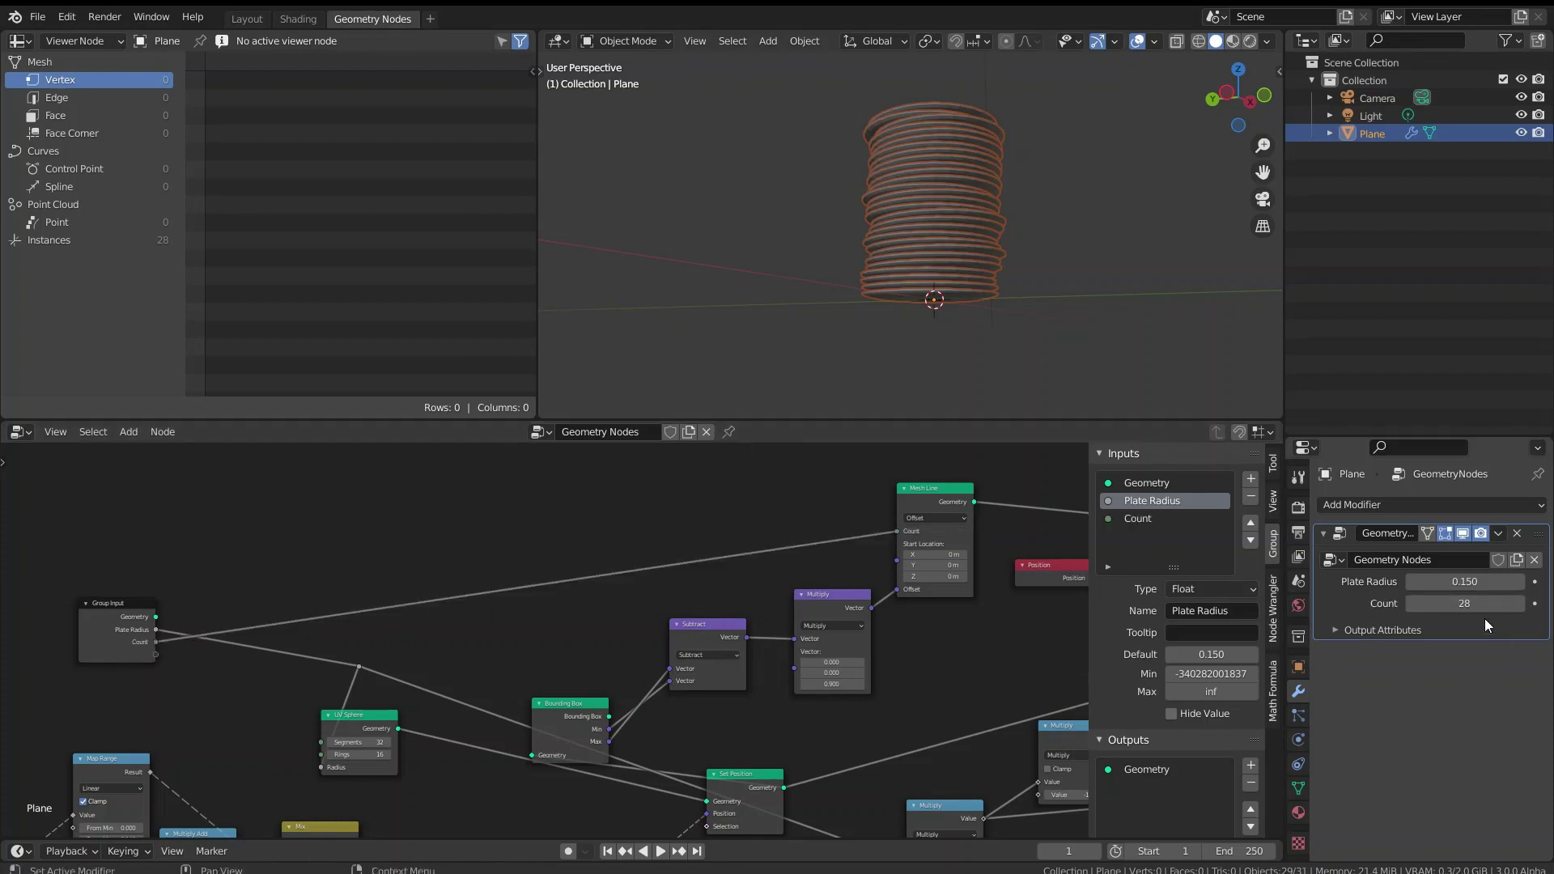
left_click(1298, 636)
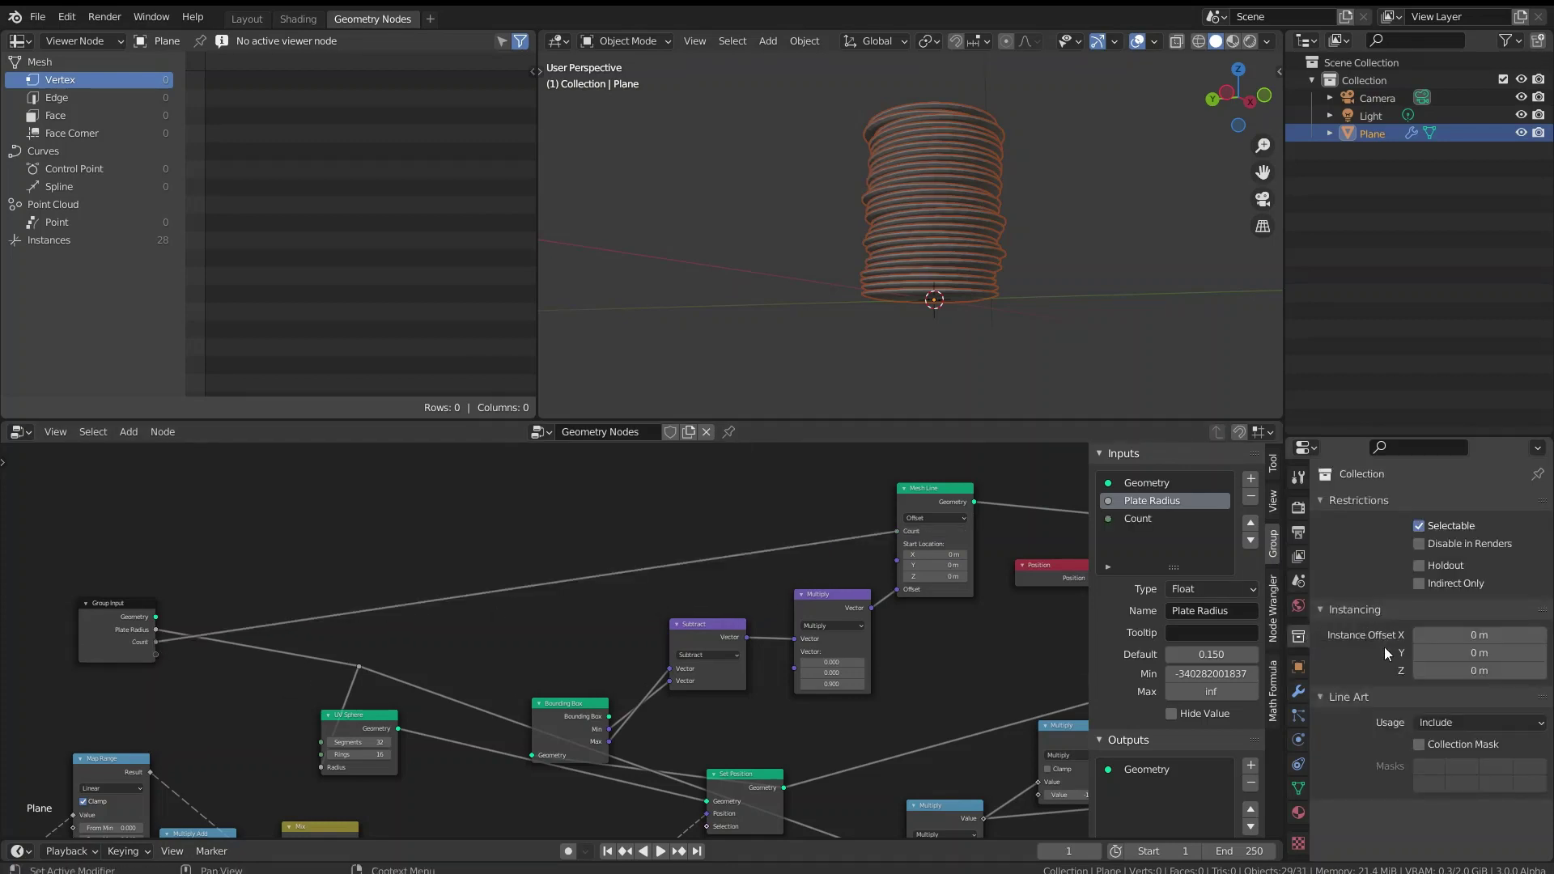
left_click(1299, 692)
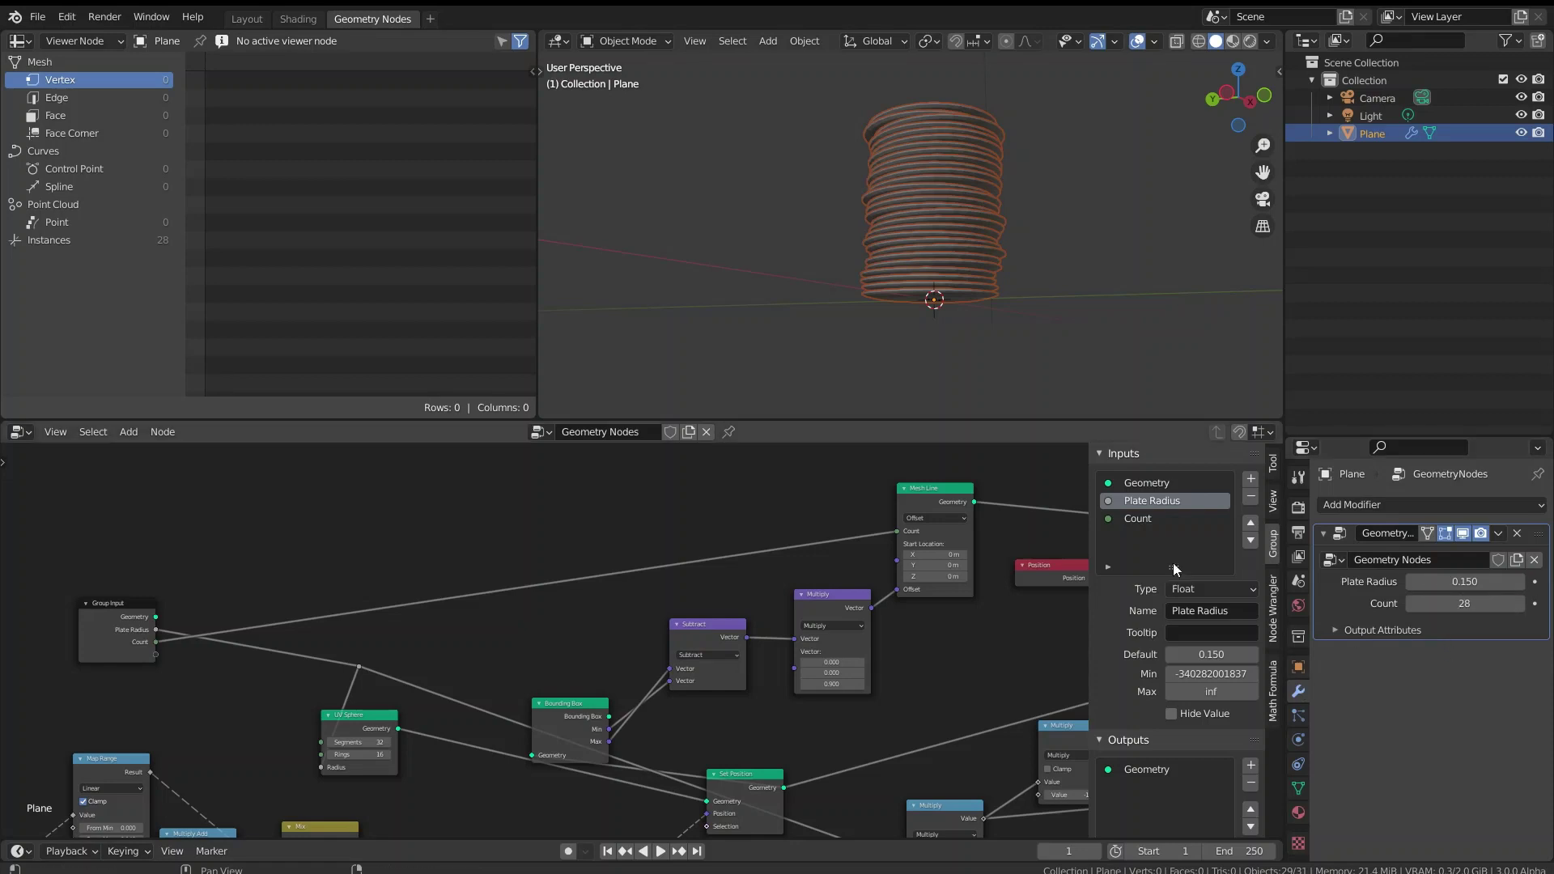
- Rename the node group's Count input to Plate Count
scroll(988, 220, "up", 2)
left_click(1152, 521)
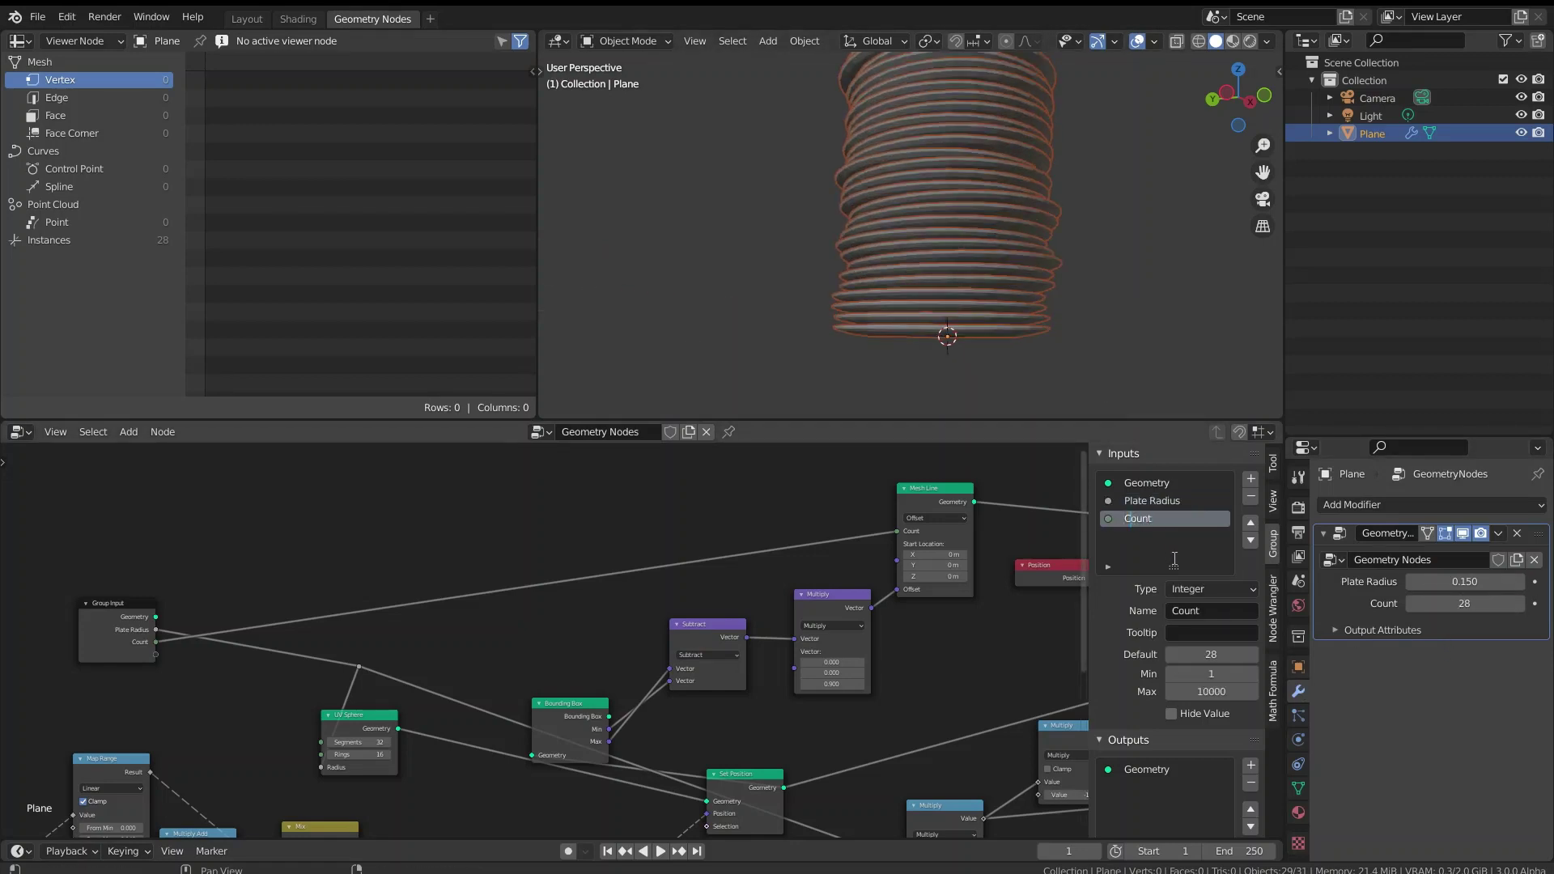
type("Plate")
key("Return")
- Give the Plate Count input the tooltip "The amount of plates in this stack"
left_click(1204, 636)
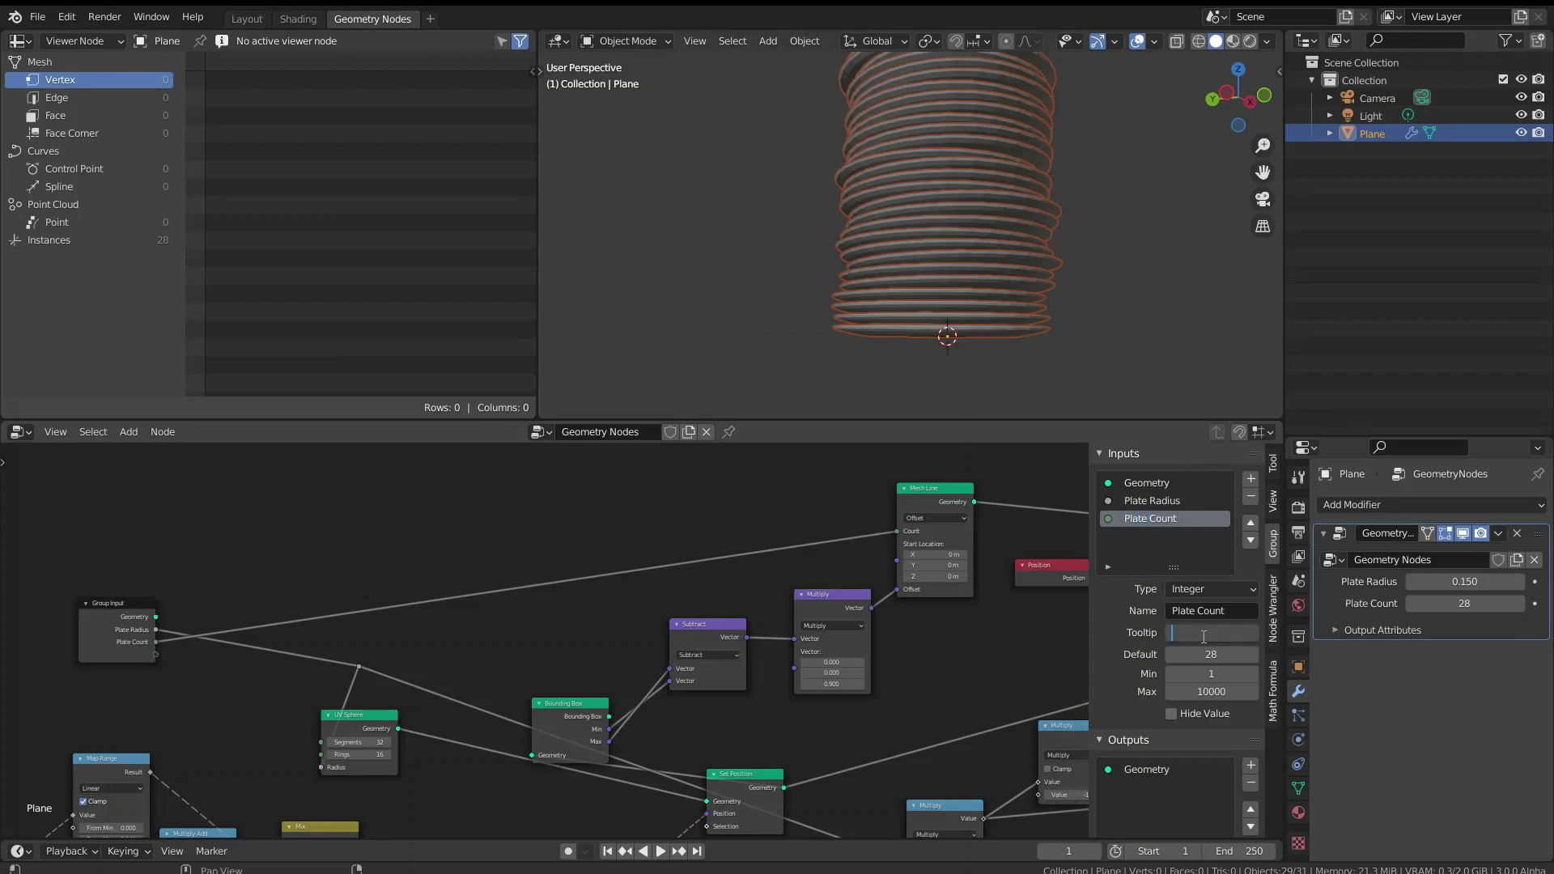
type("The amou")
type("nt of plat")
type("es")
type(" in th")
type("is stack")
key("Return")
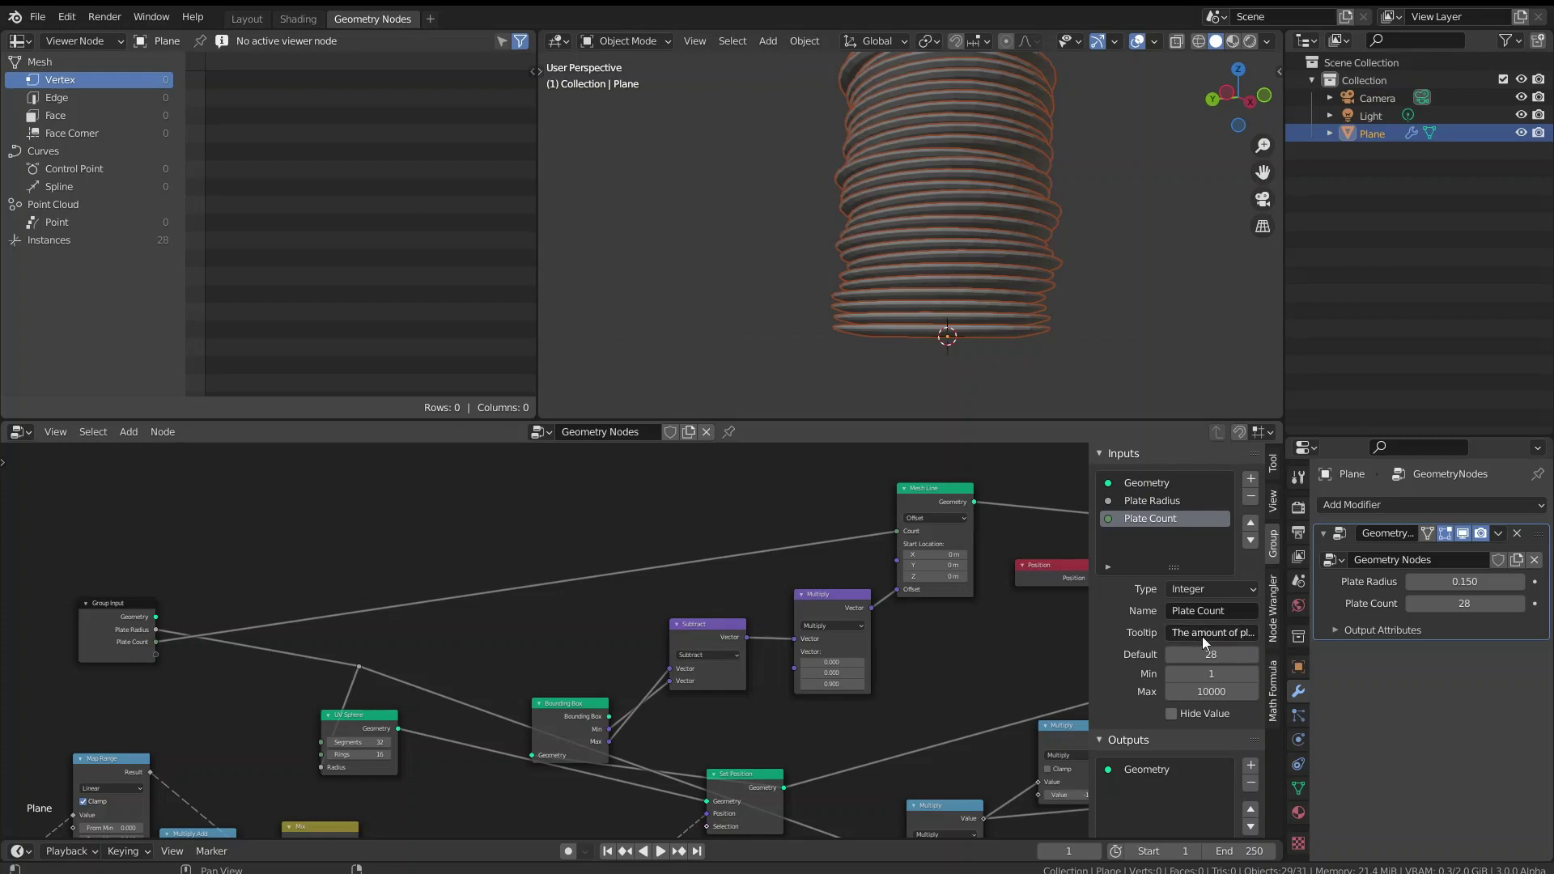
- Rename the Geometry Nodes node group to "Stack of Plates"
left_click(627, 435)
type("Stack of Plates")
key("Return")
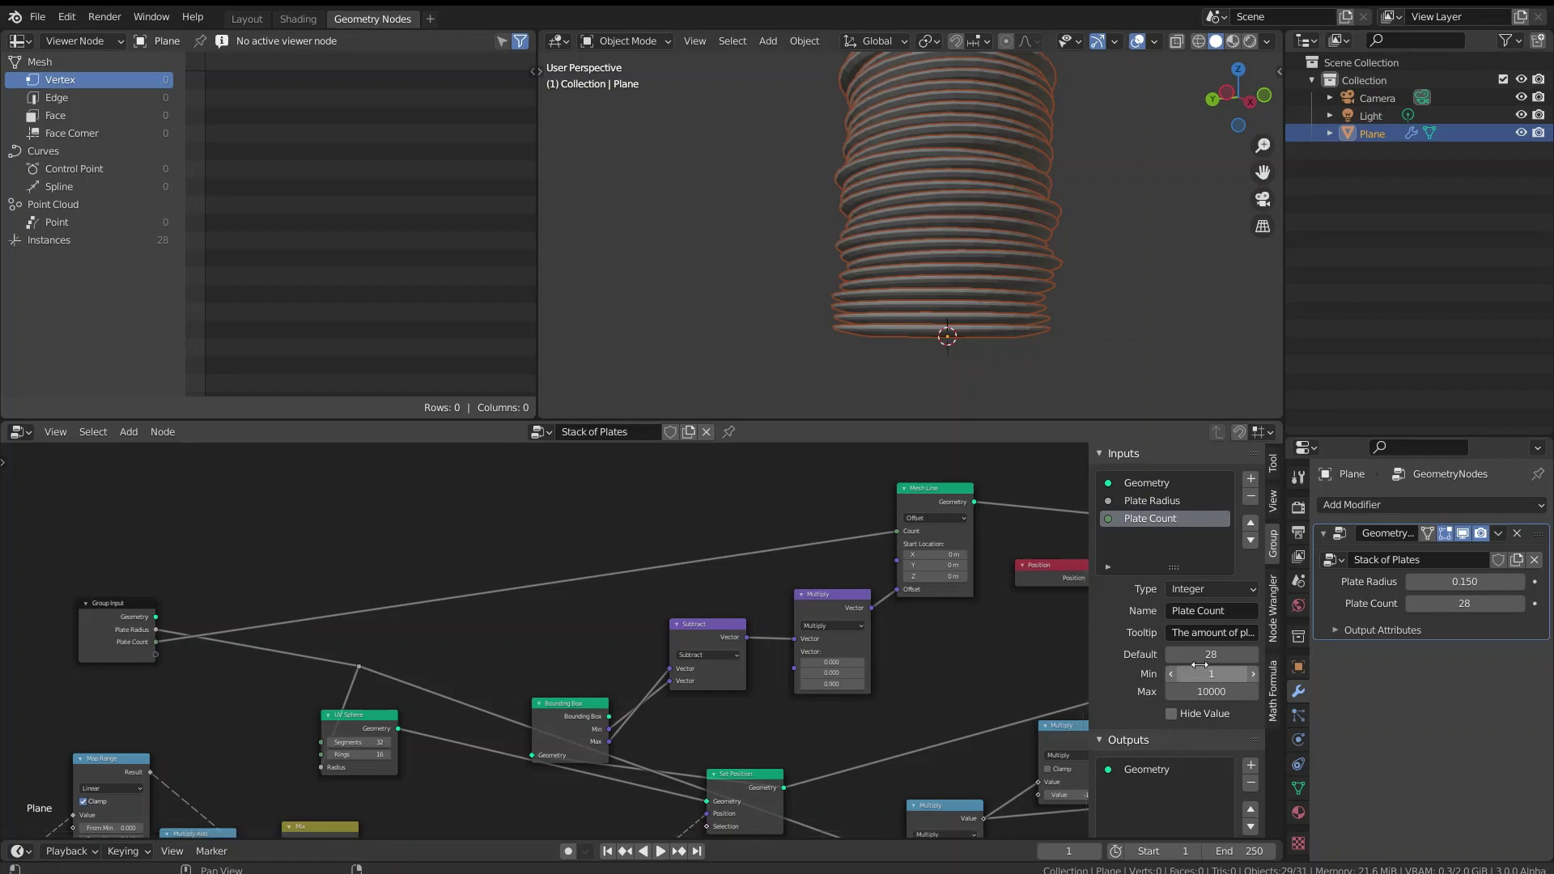
- Examine the plate stack from another angle, and review the complete node tree with the node editor's sidebar hidden
scroll(992, 246, "down", 5)
scroll(994, 238, "up", 4)
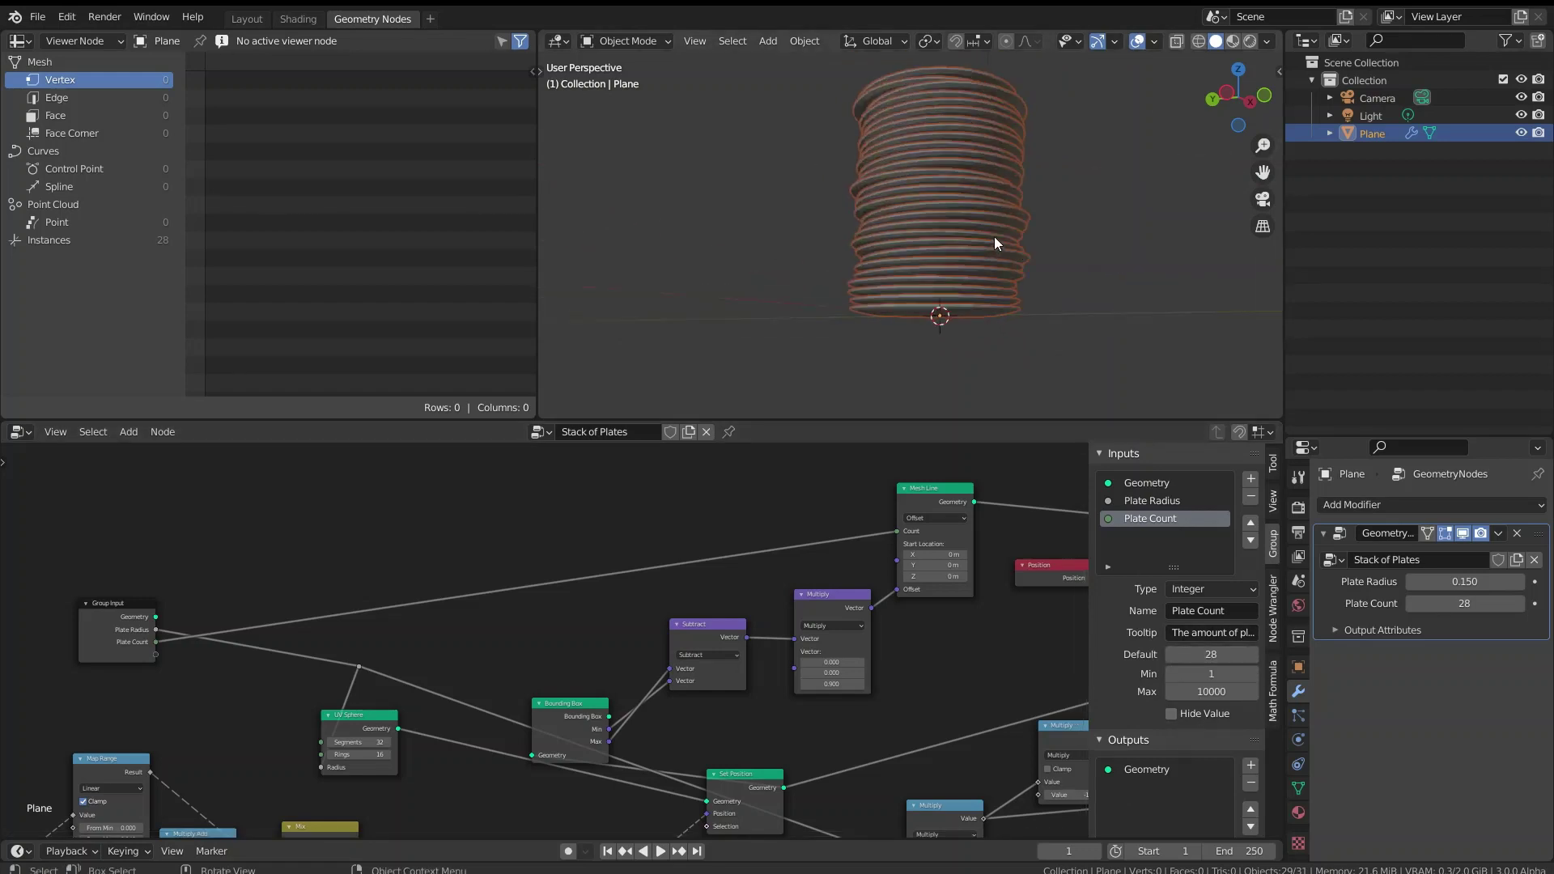
middle_click_drag(994, 236, 911, 209)
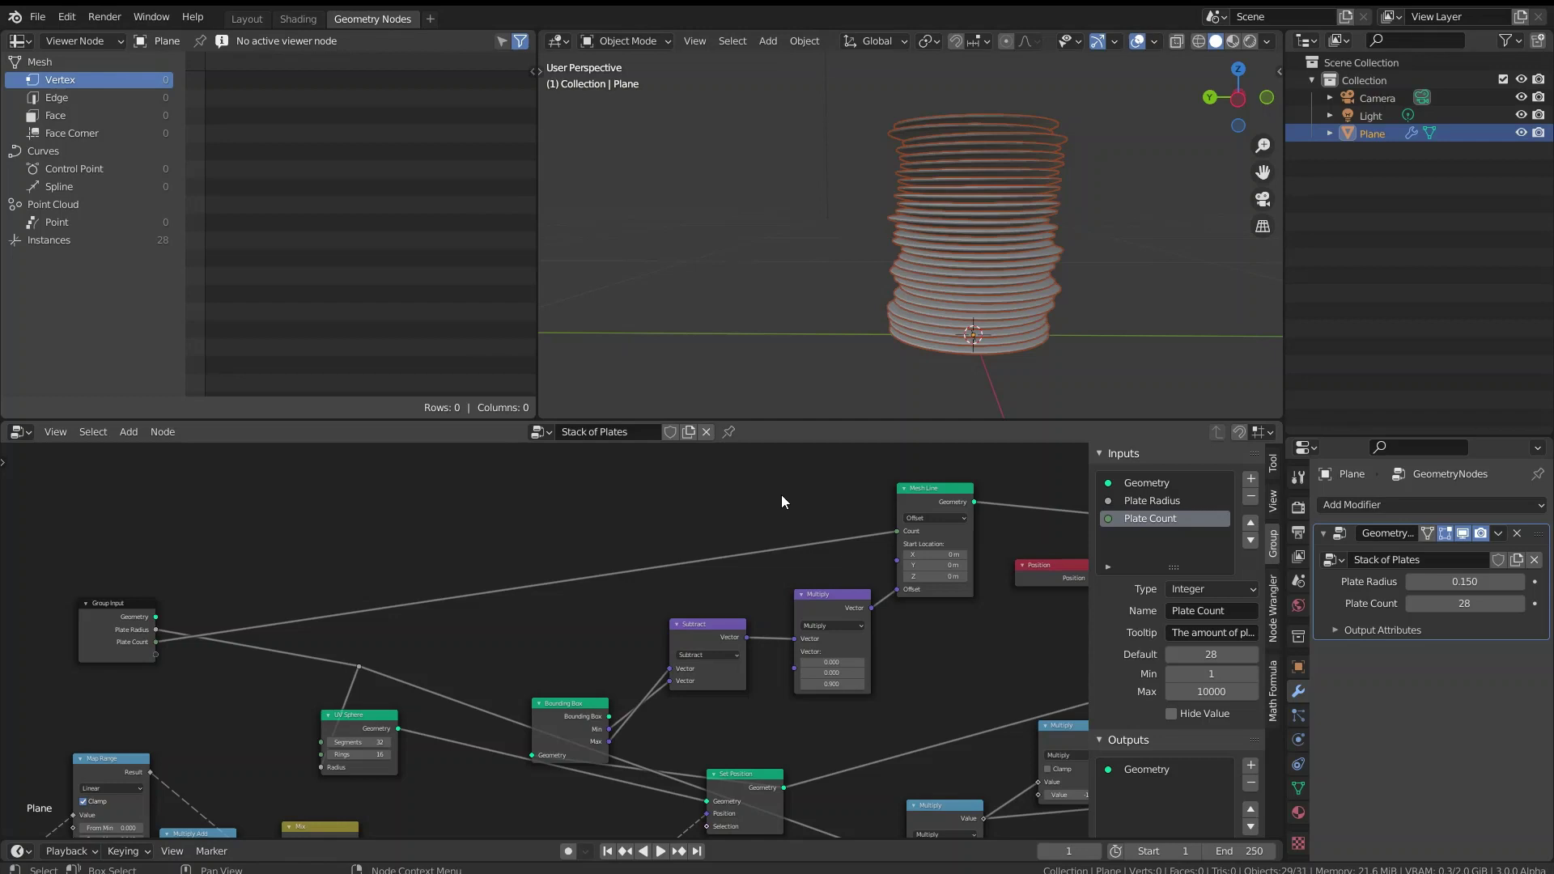
scroll(779, 494, "down", 1)
scroll(837, 512, "down", 3)
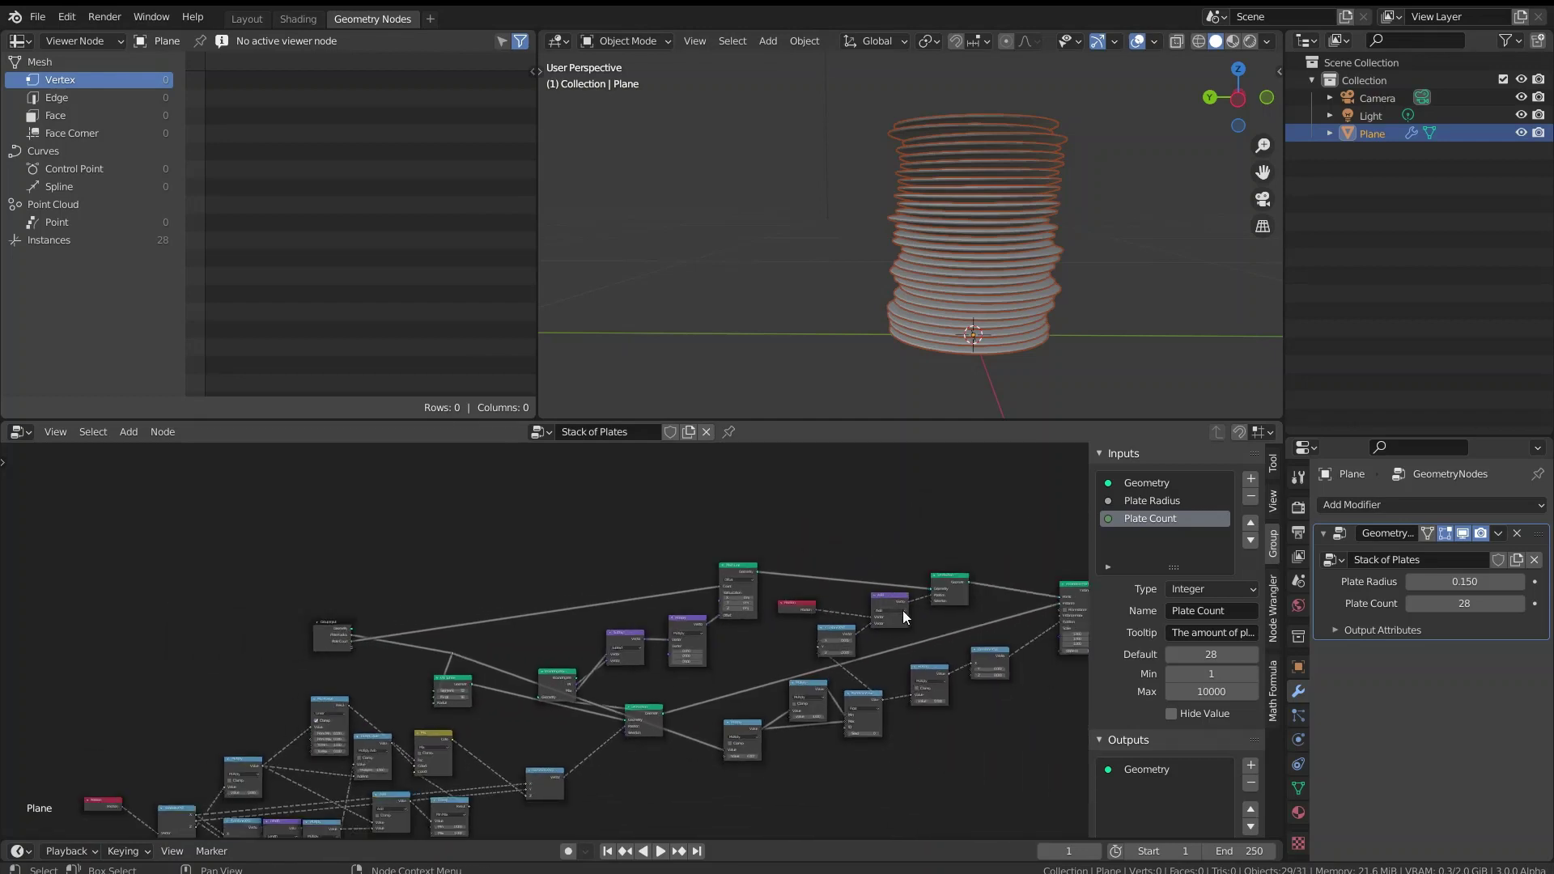
middle_click_drag(846, 611, 902, 523)
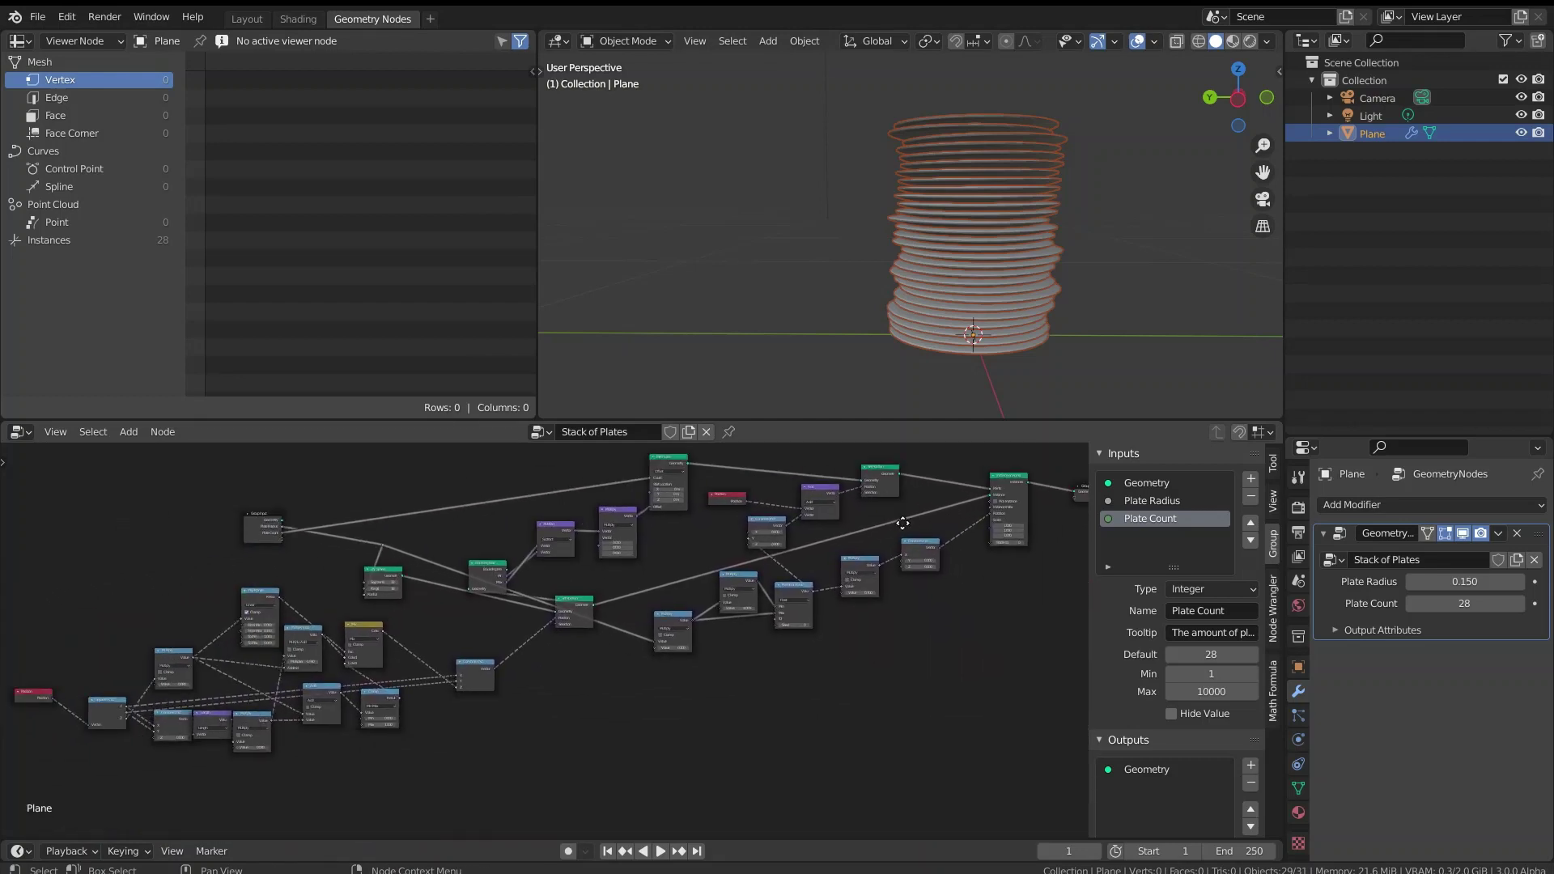
key("n")
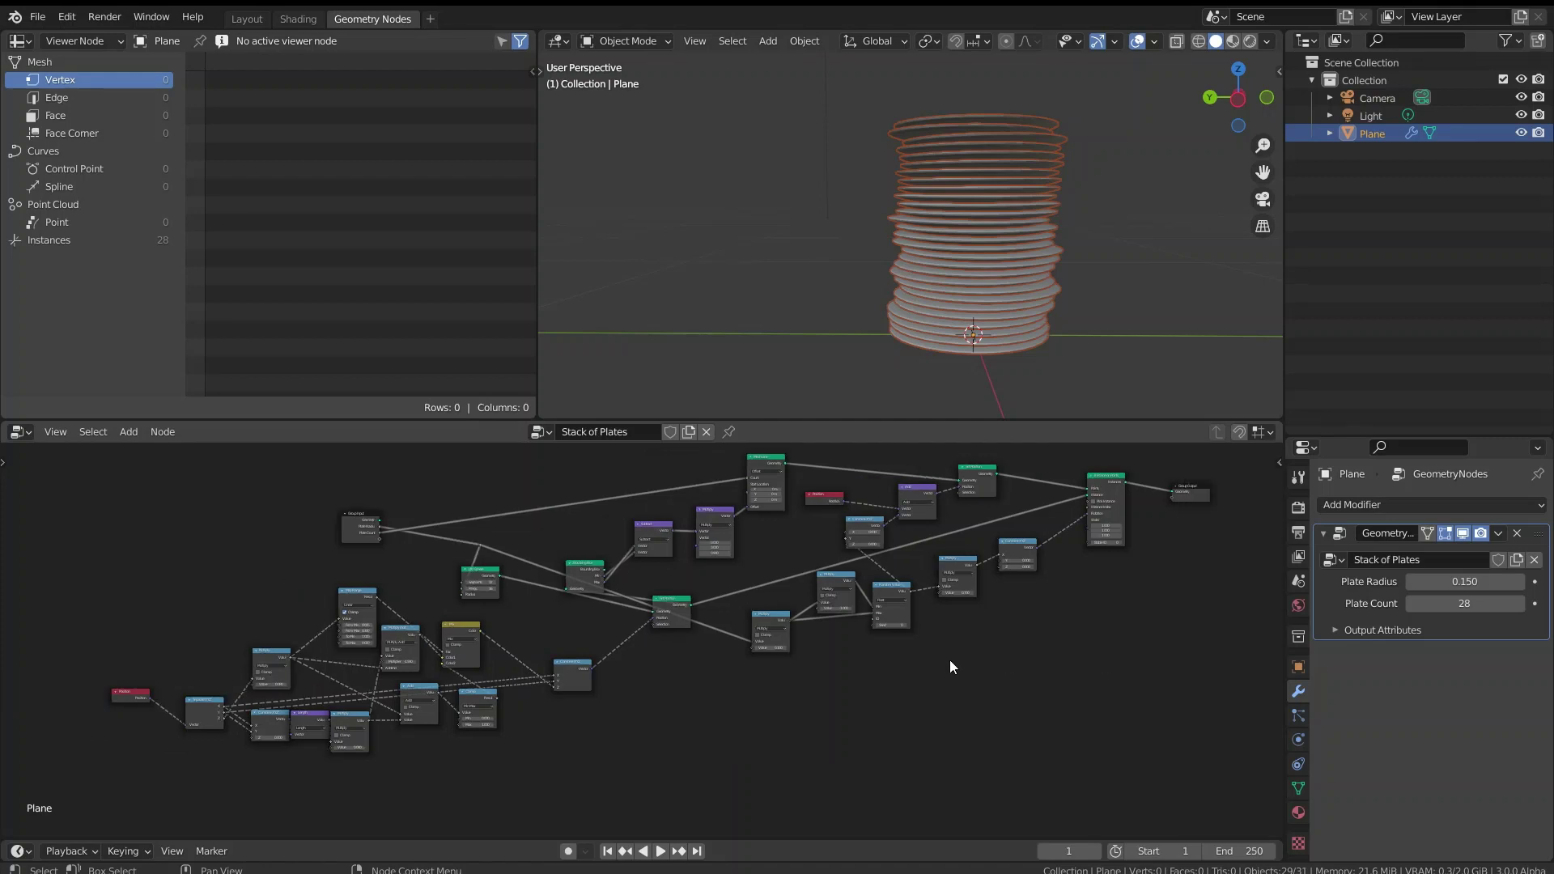
middle_click_drag(1212, 577, 1148, 643)
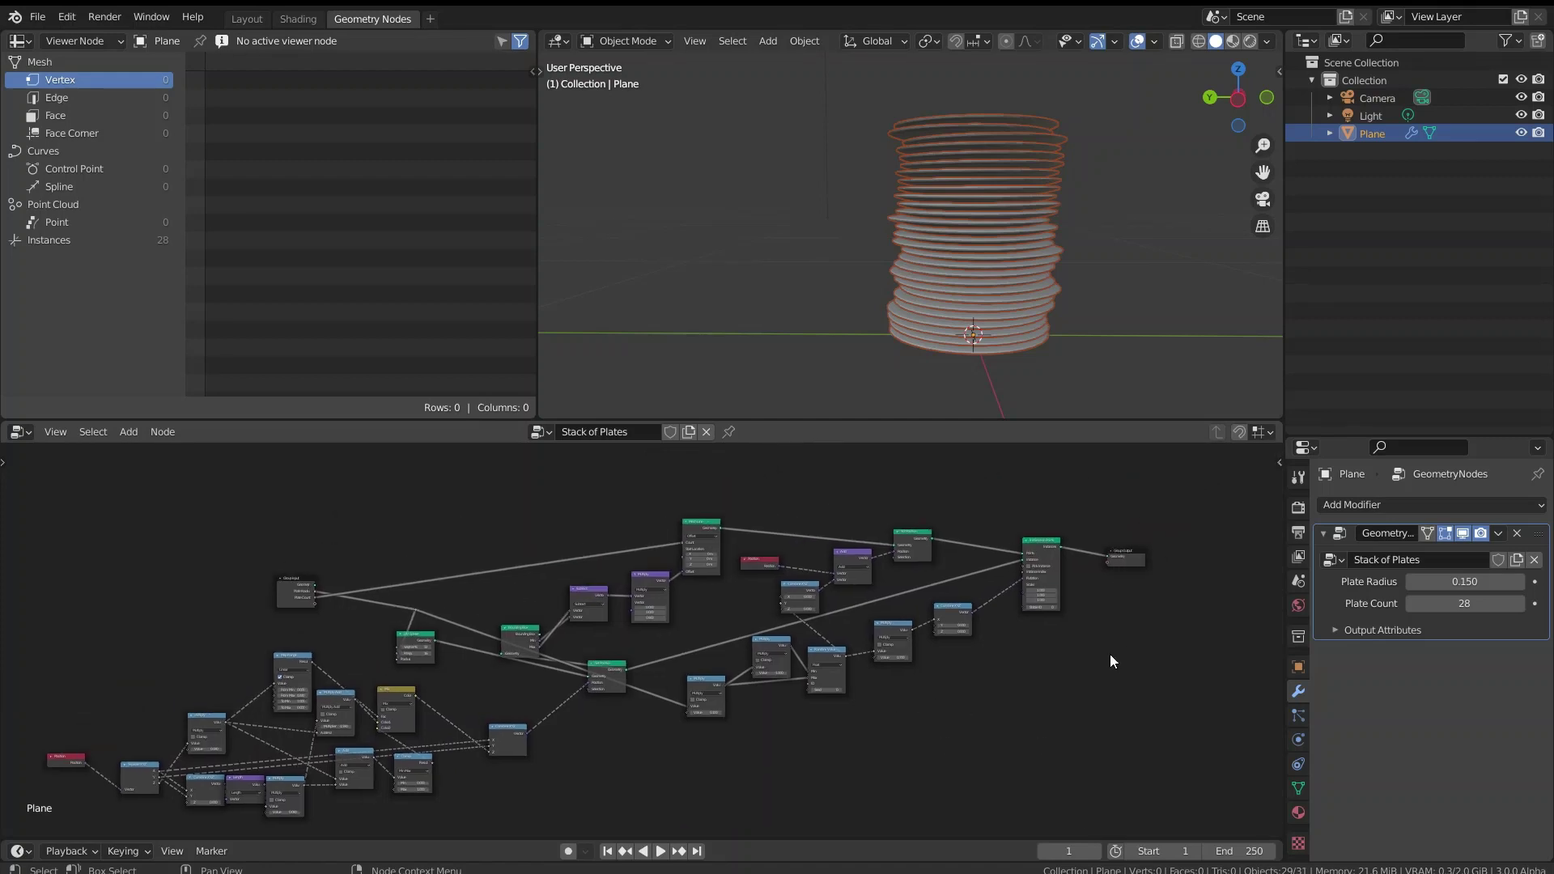
scroll(1109, 654, "up", 1)
middle_click_drag(823, 804, 896, 756)
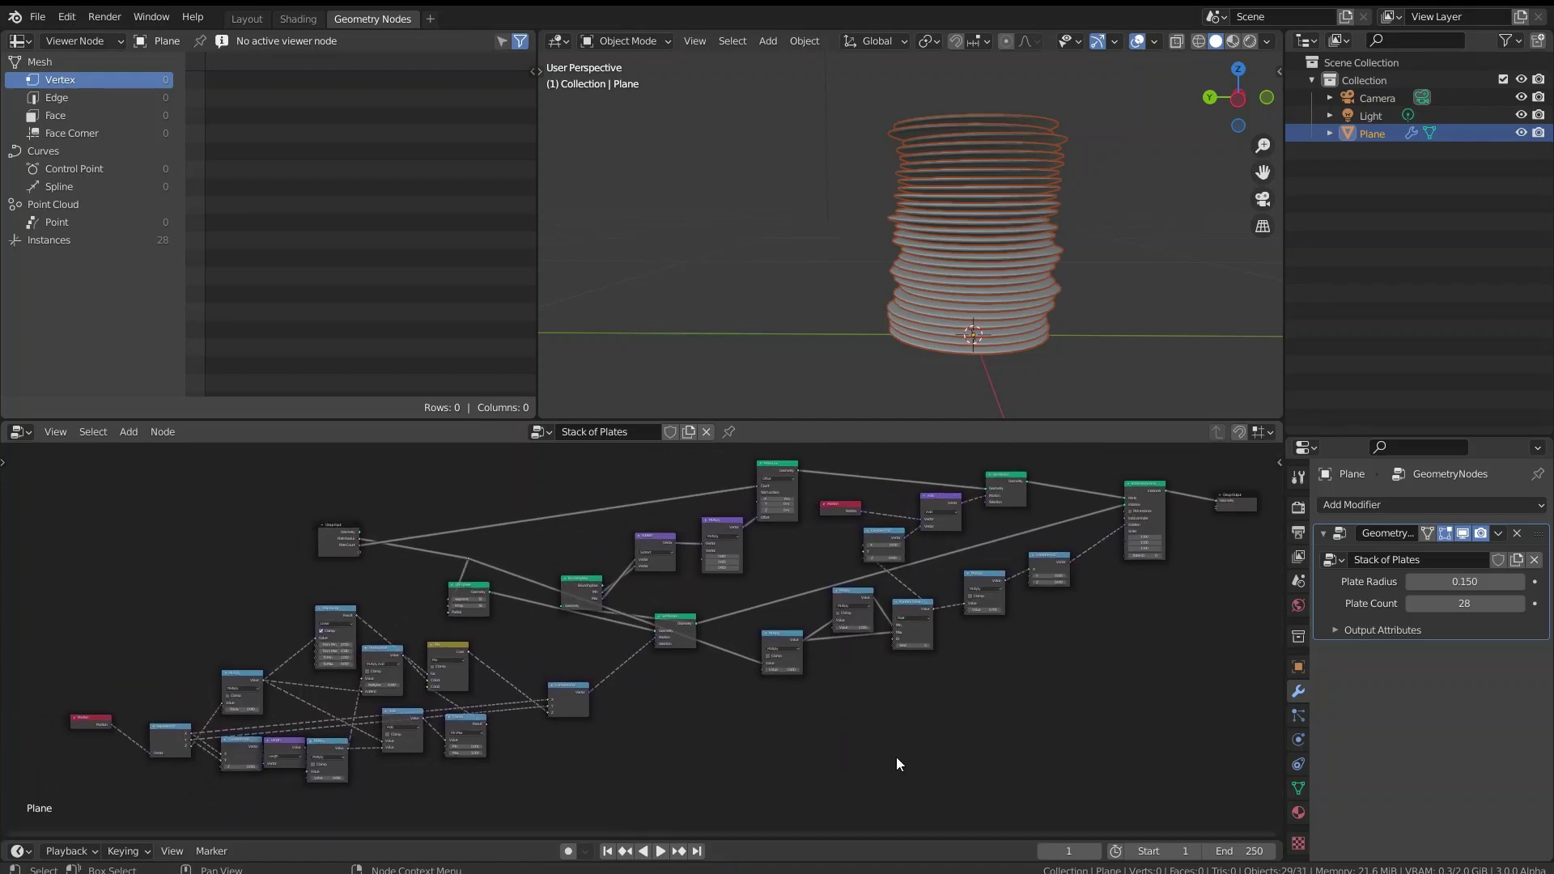